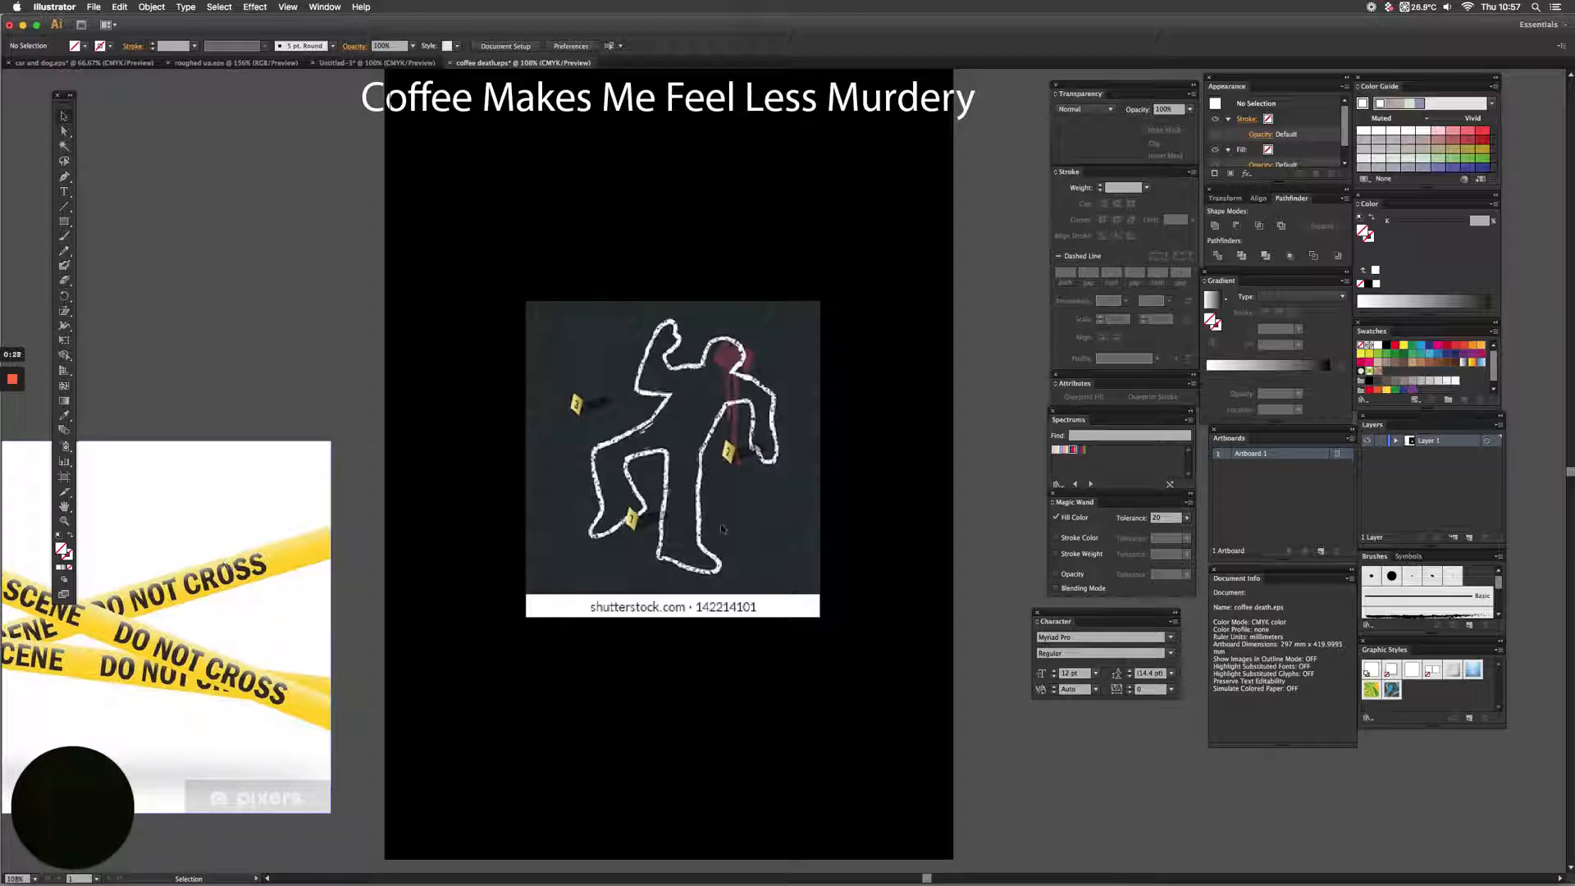
# - Move the "Coffee Makes Me Feel Less Murdery" headline slightly down near the artboard's upper edge
pyautogui.click(525, 108)
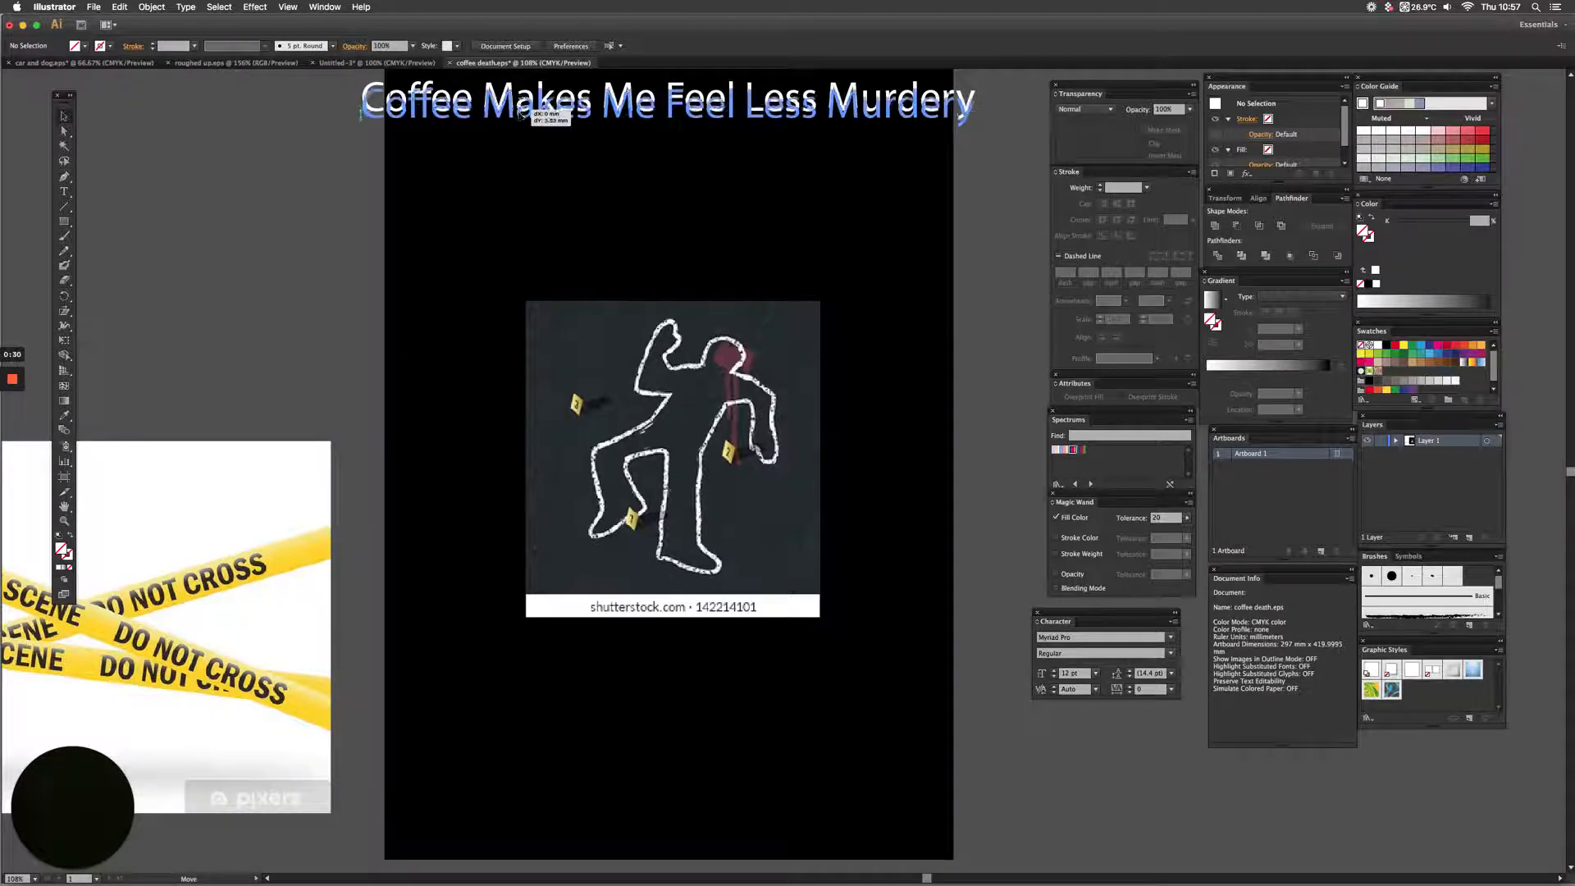
pyautogui.moveTo(525, 108); pyautogui.dragTo(519, 117)
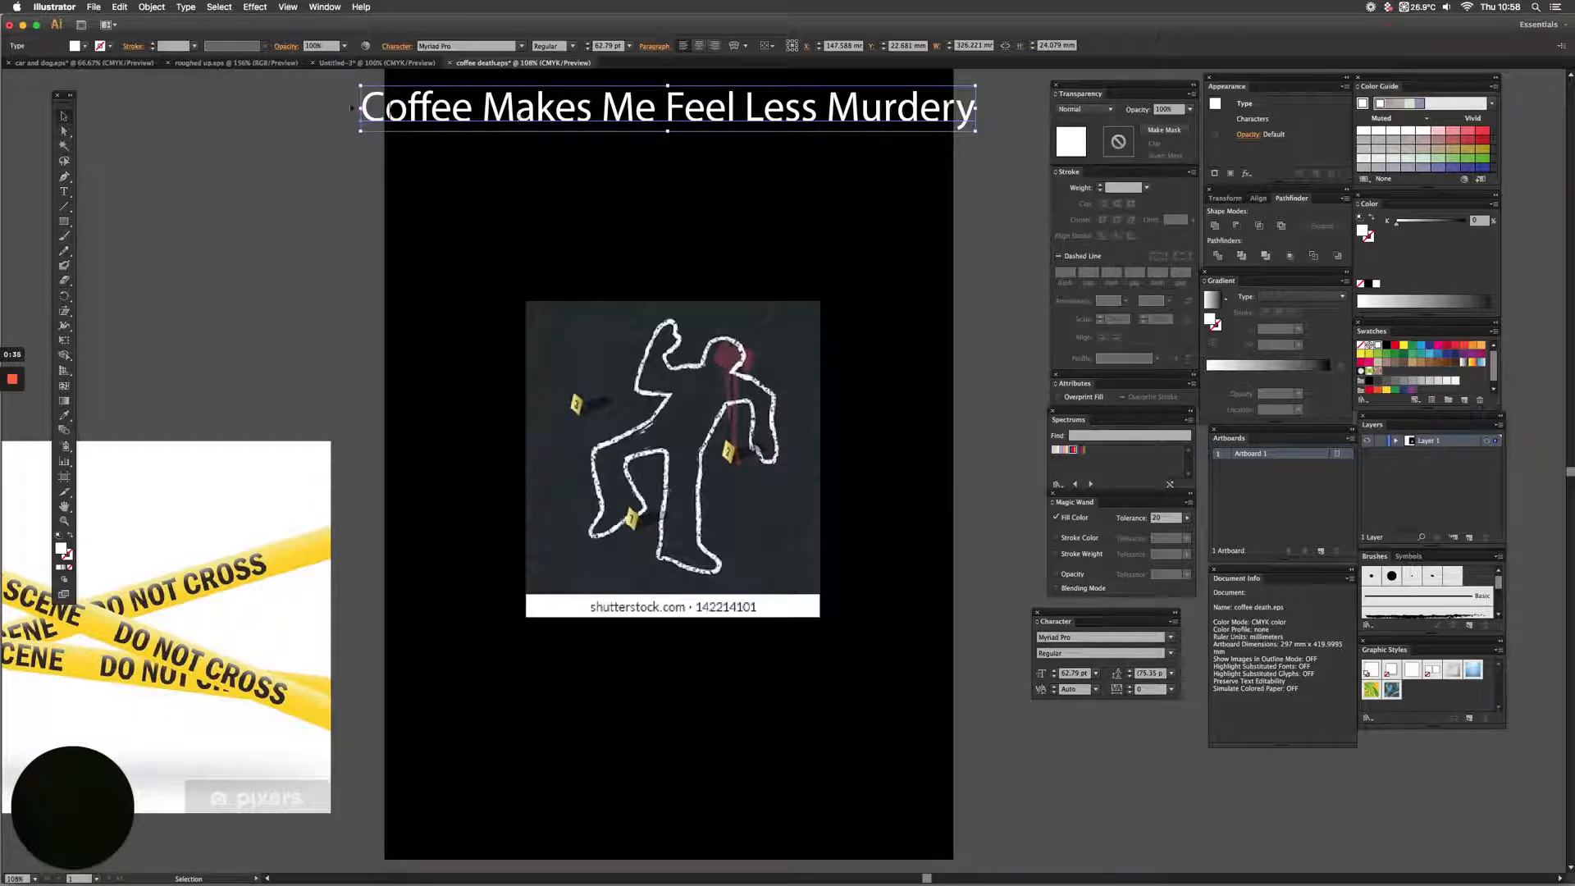
pyautogui.click(417, 302)
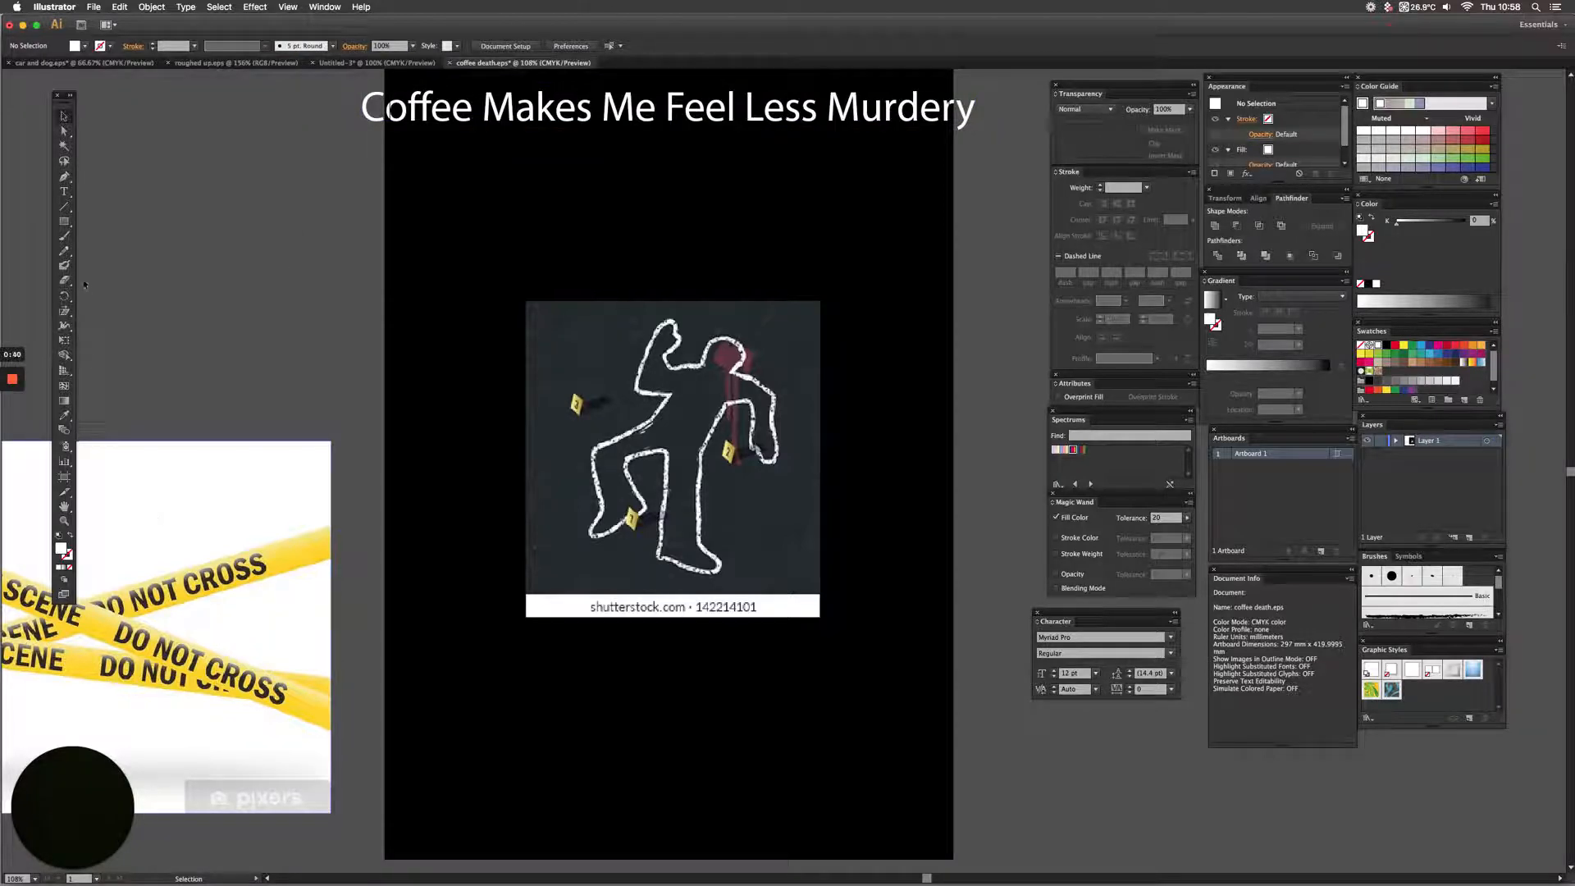
# - Trace the chalk body outline with the Pen tool from the neck along the shoulder, around the raised hand and down to the elbow
pyautogui.click(65, 180)
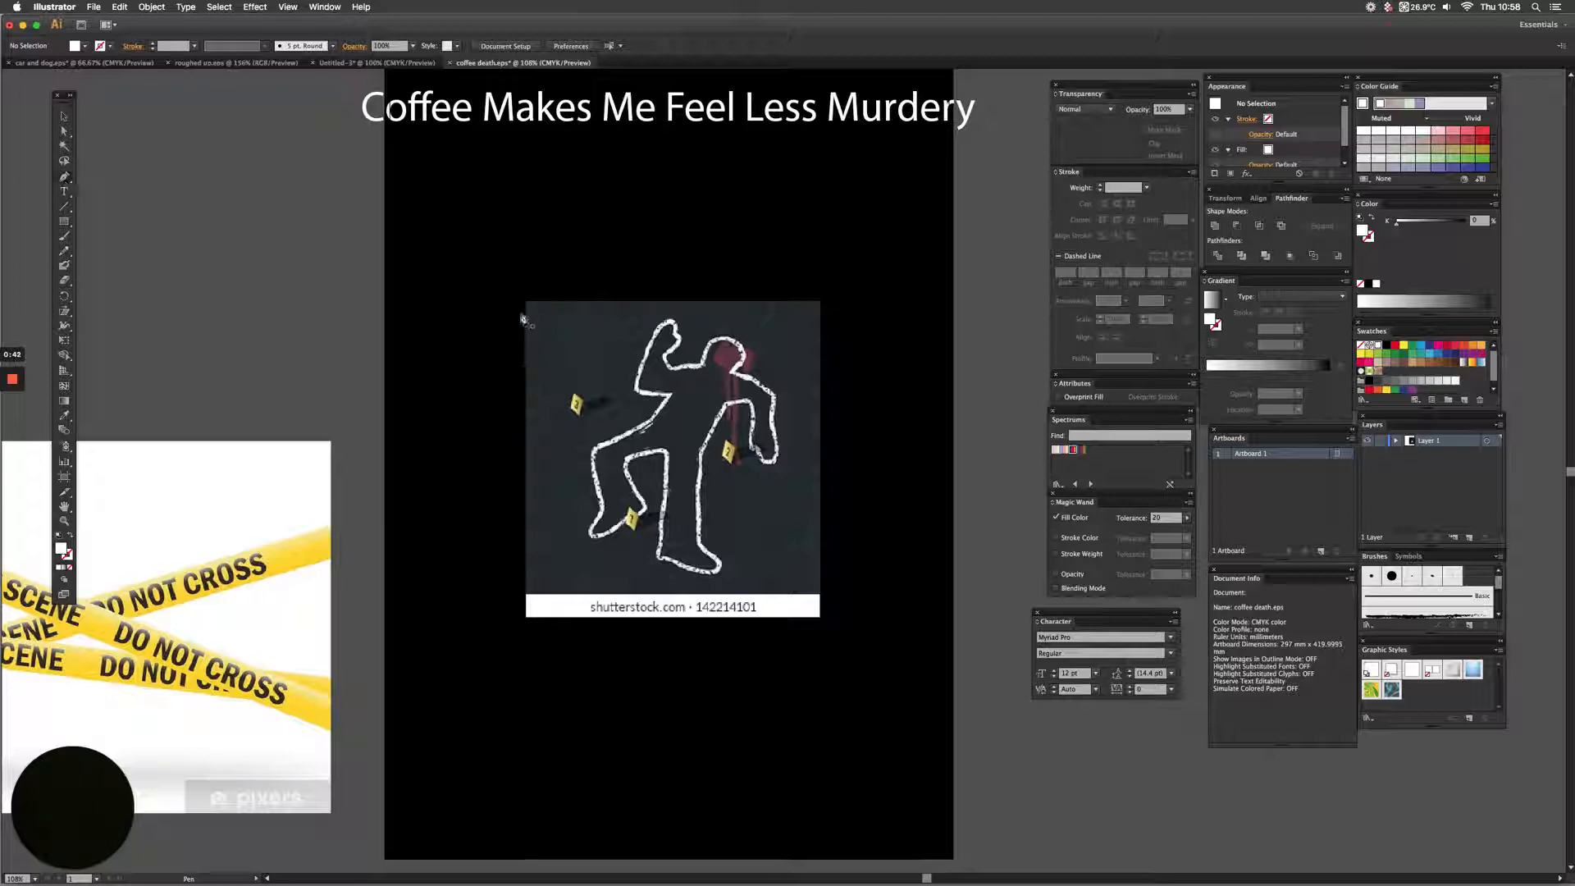
pyautogui.press('z')
pyautogui.moveTo(537, 293); pyautogui.dragTo(840, 633)
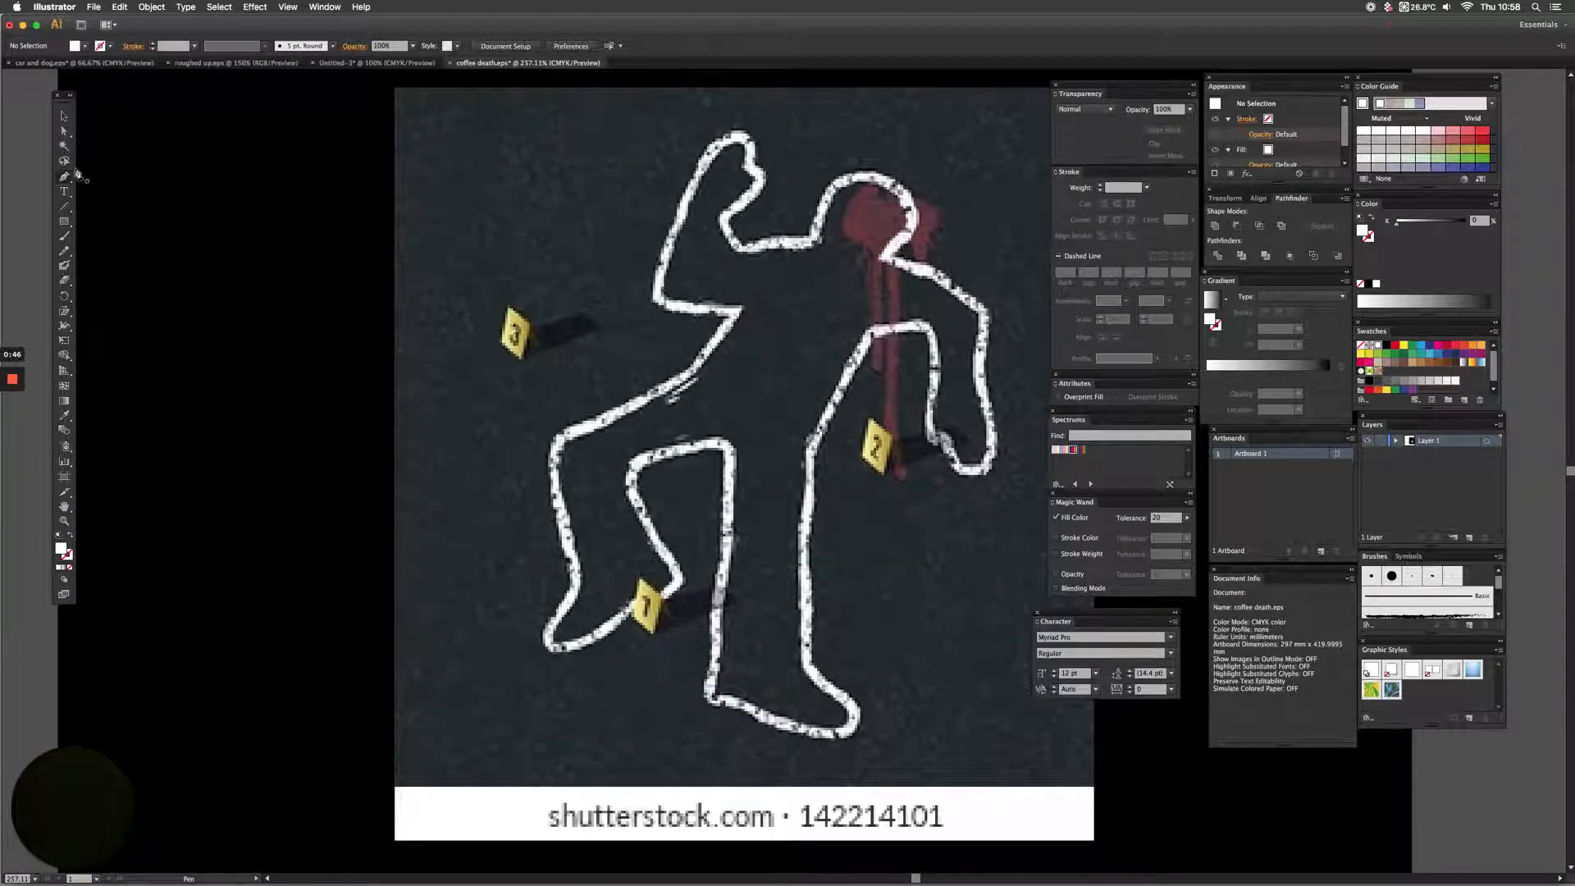
pyautogui.click(818, 240)
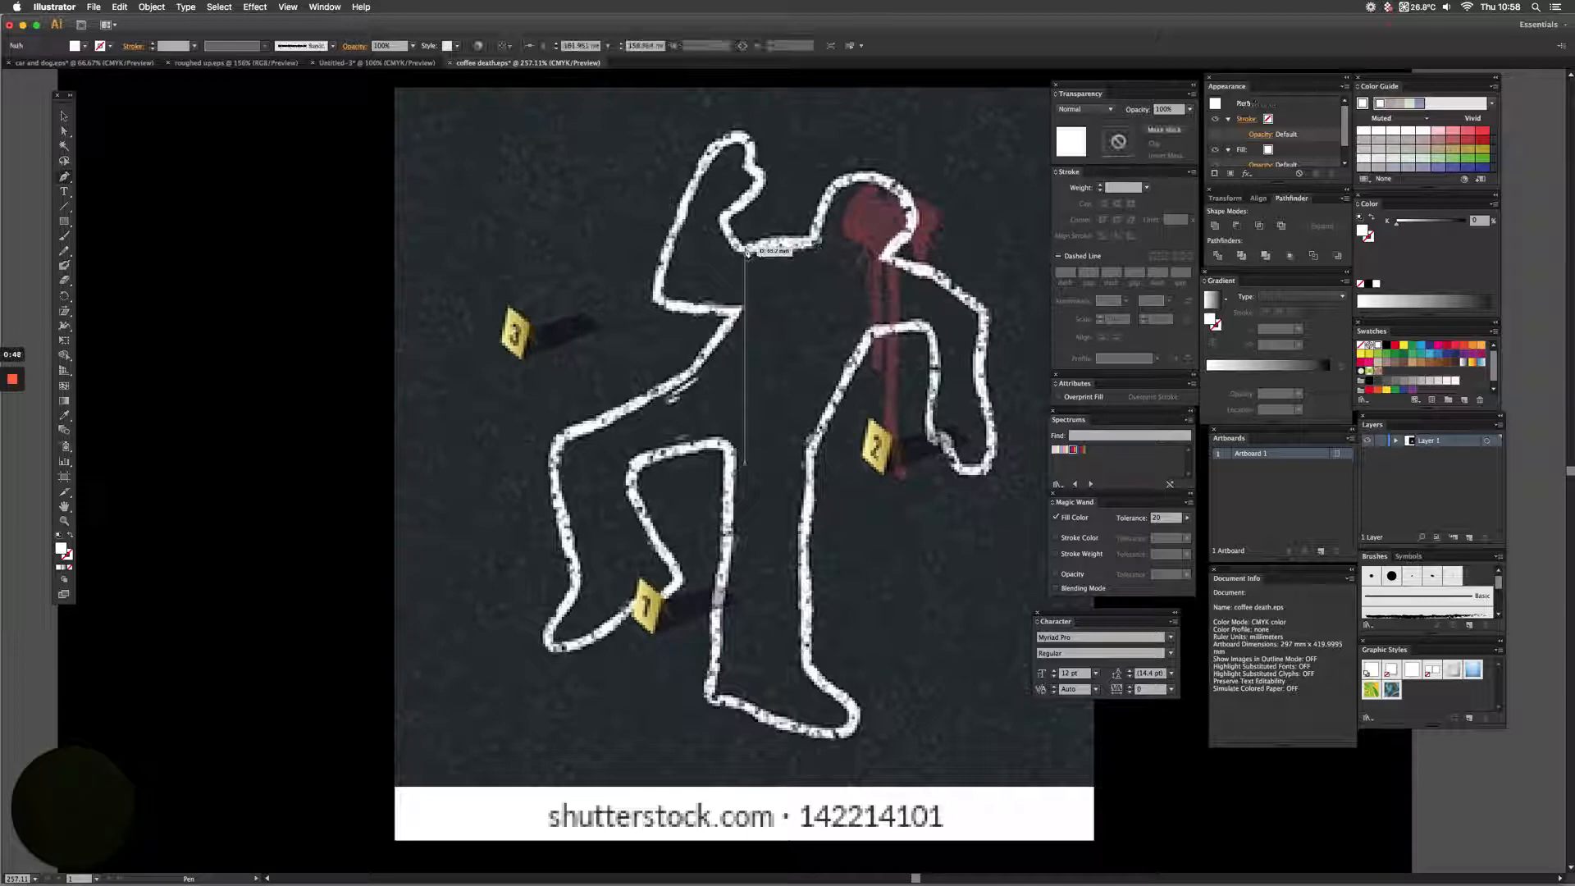
pyautogui.click(745, 253)
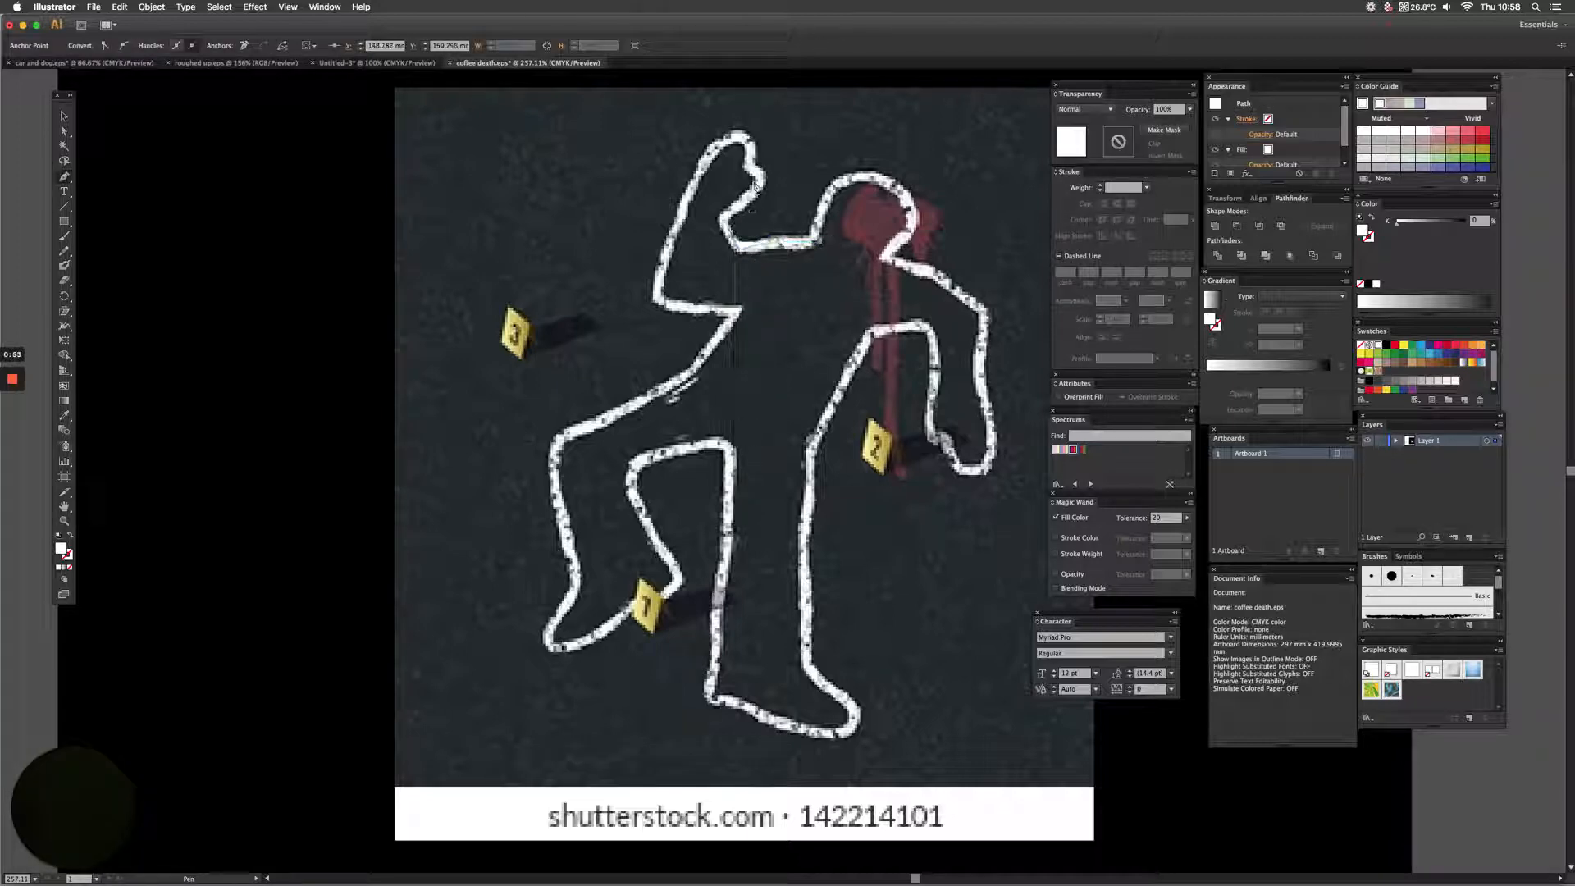
pyautogui.click(724, 215)
pyautogui.click(757, 185)
pyautogui.click(747, 162)
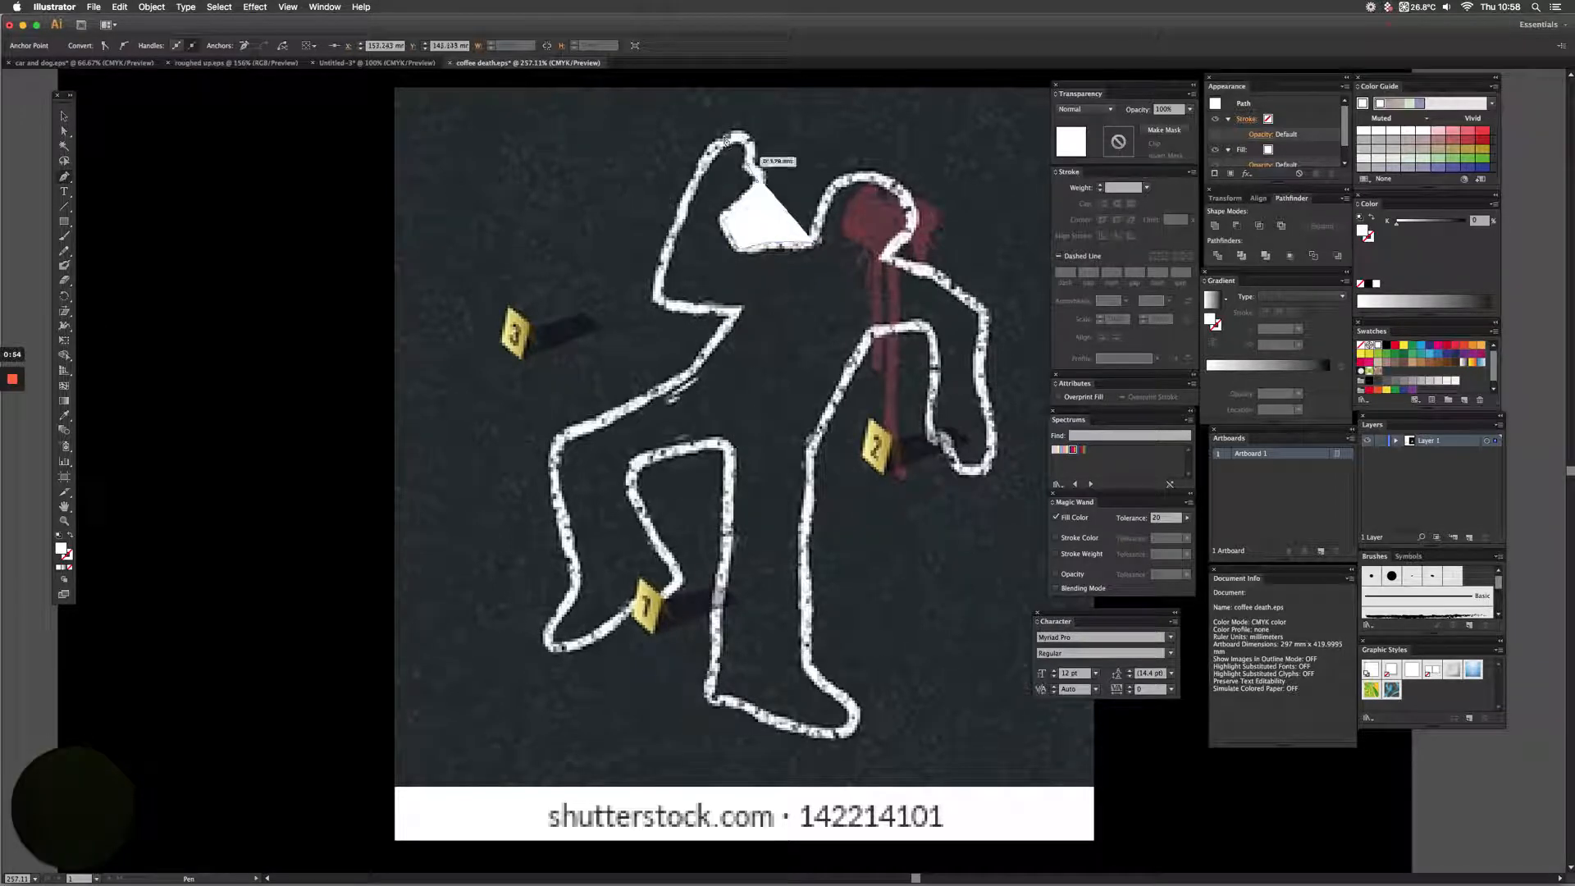
pyautogui.moveTo(735, 141); pyautogui.dragTo(712, 160)
pyautogui.moveTo(682, 217); pyautogui.dragTo(671, 258)
pyautogui.click(658, 300)
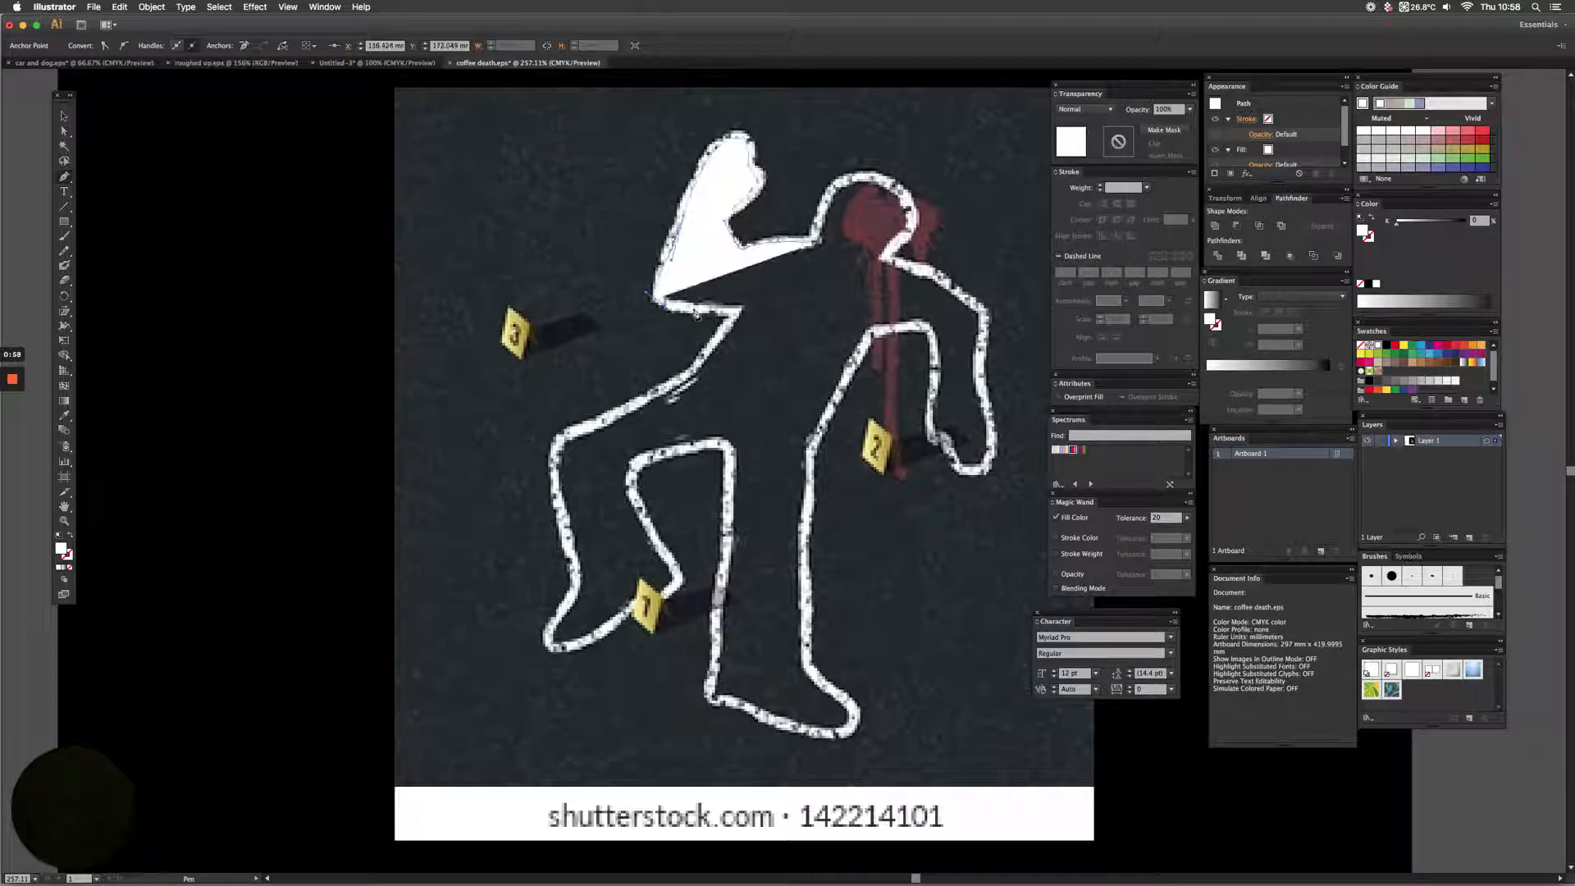
# - Continue the traced path from the raised arm's elbow to the armpit, down the torso and around the bent leg's foot
pyautogui.click(741, 309)
pyautogui.click(673, 400)
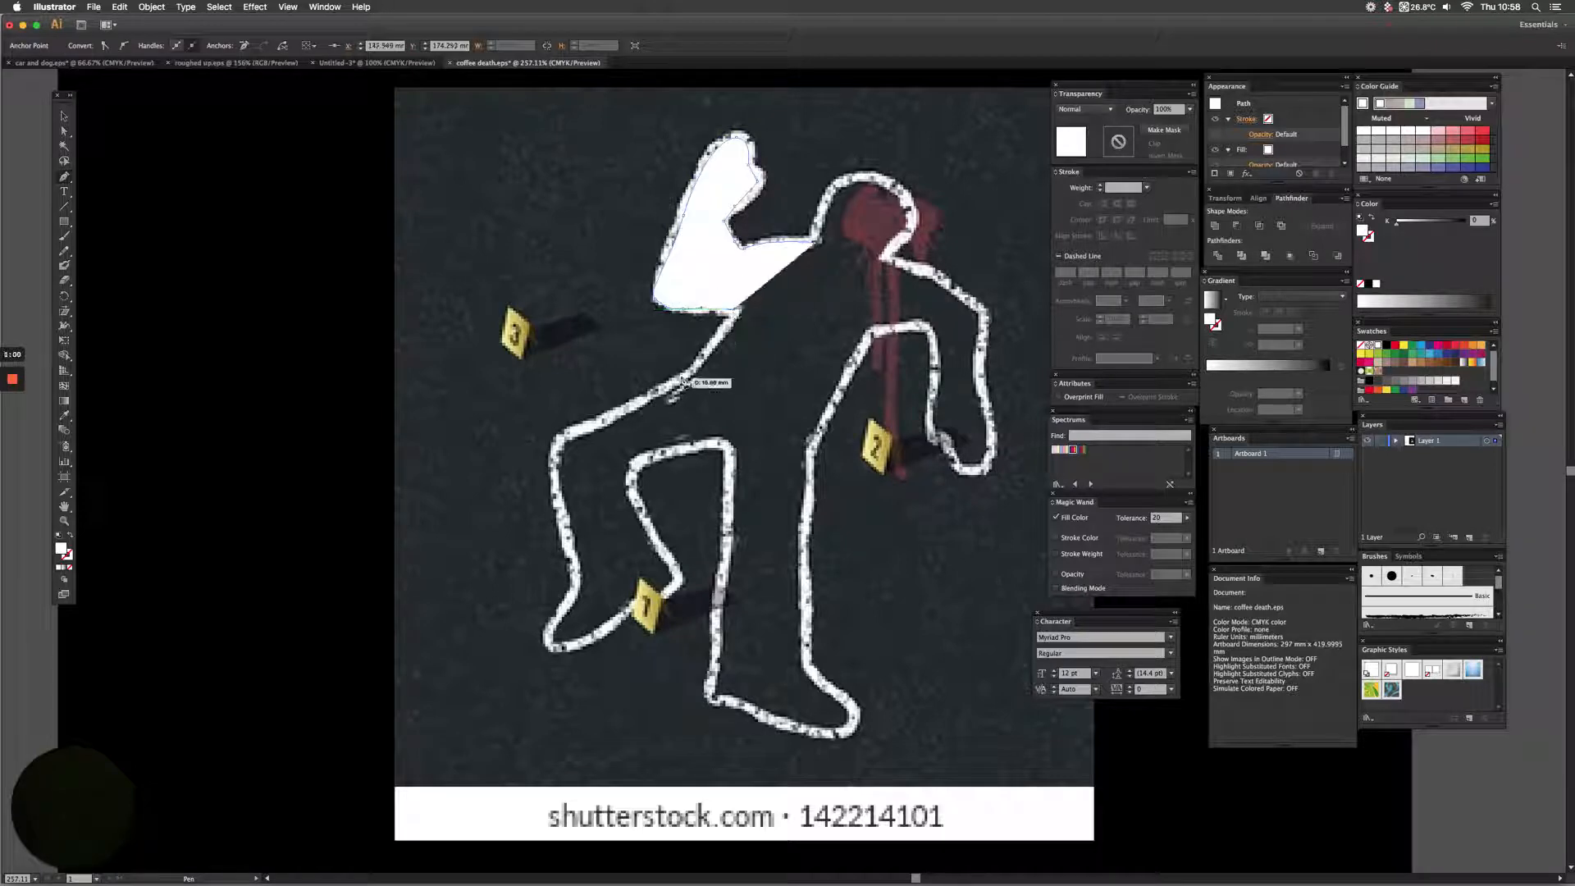
pyautogui.click(572, 439)
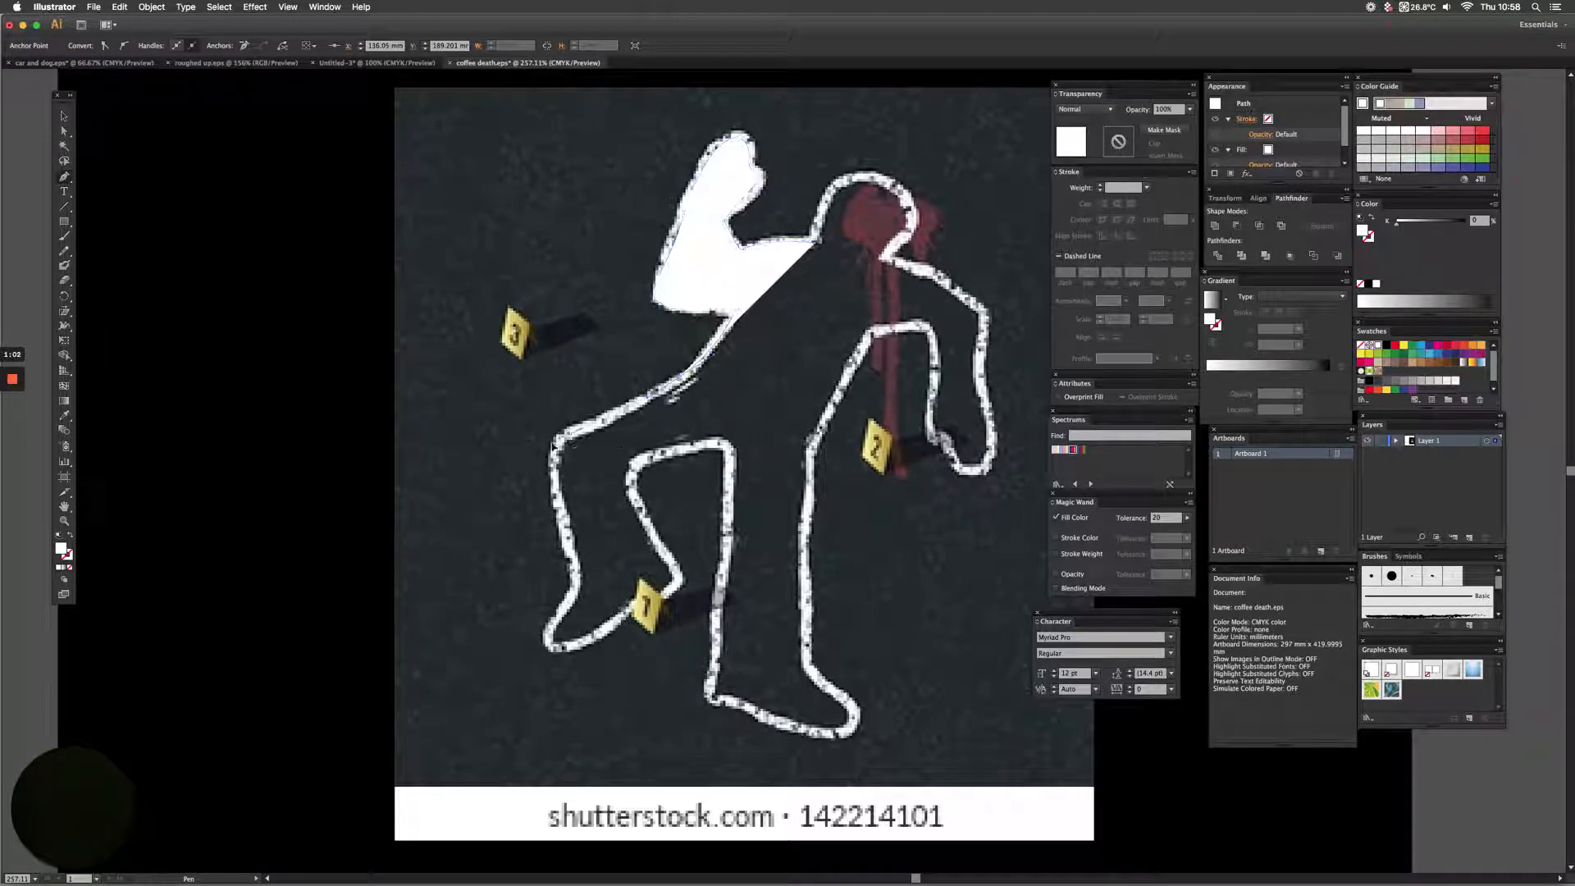
pyautogui.moveTo(554, 484); pyautogui.dragTo(555, 497)
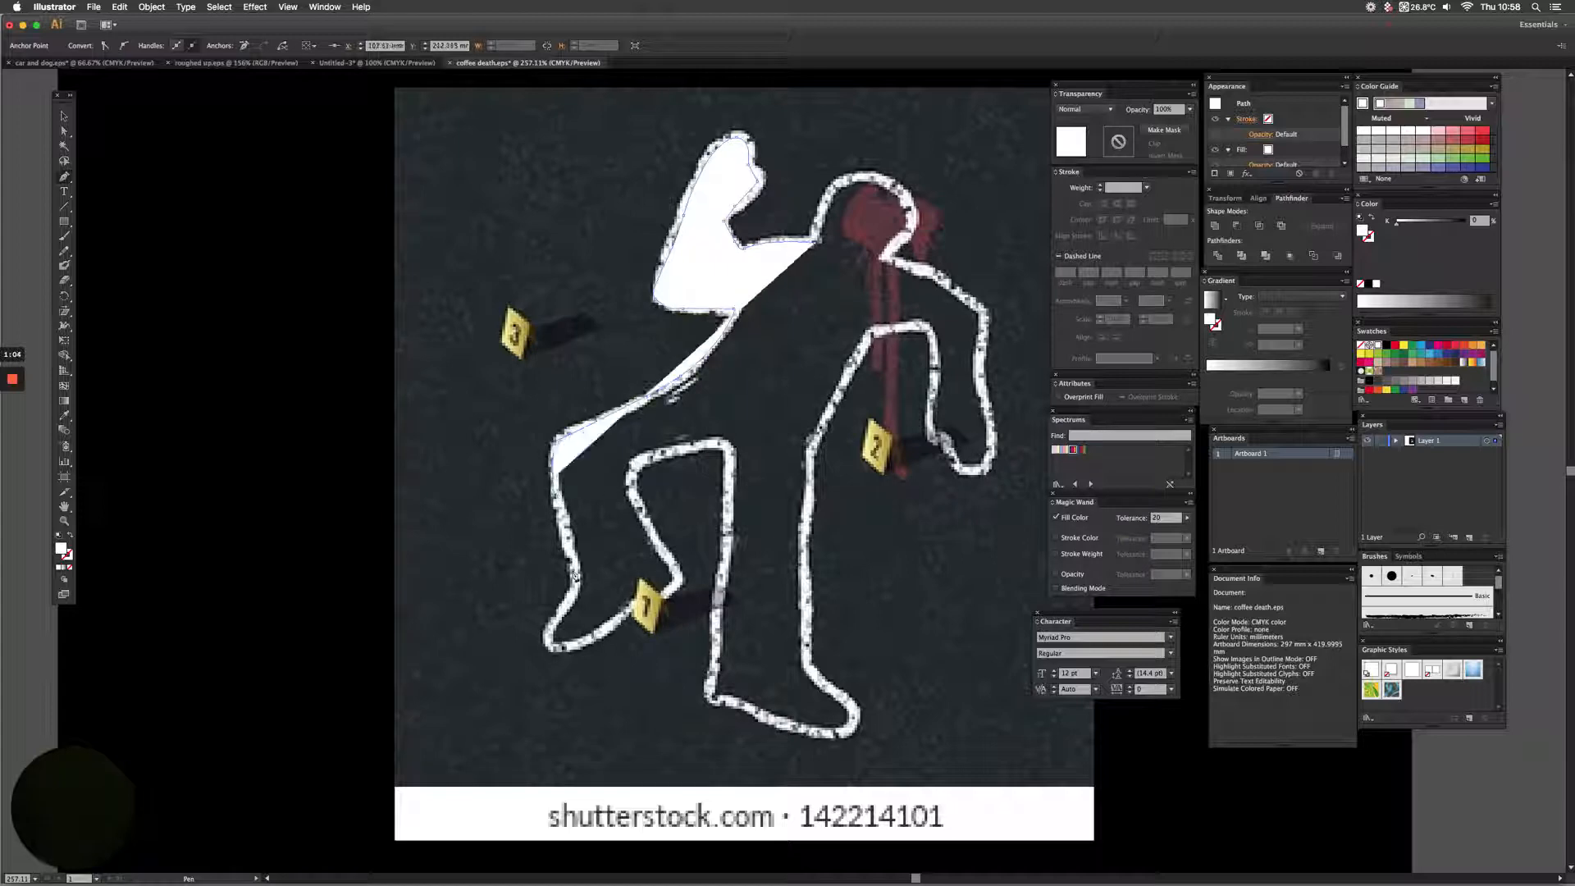
pyautogui.moveTo(565, 606); pyautogui.dragTo(626, 620)
pyautogui.click(675, 588)
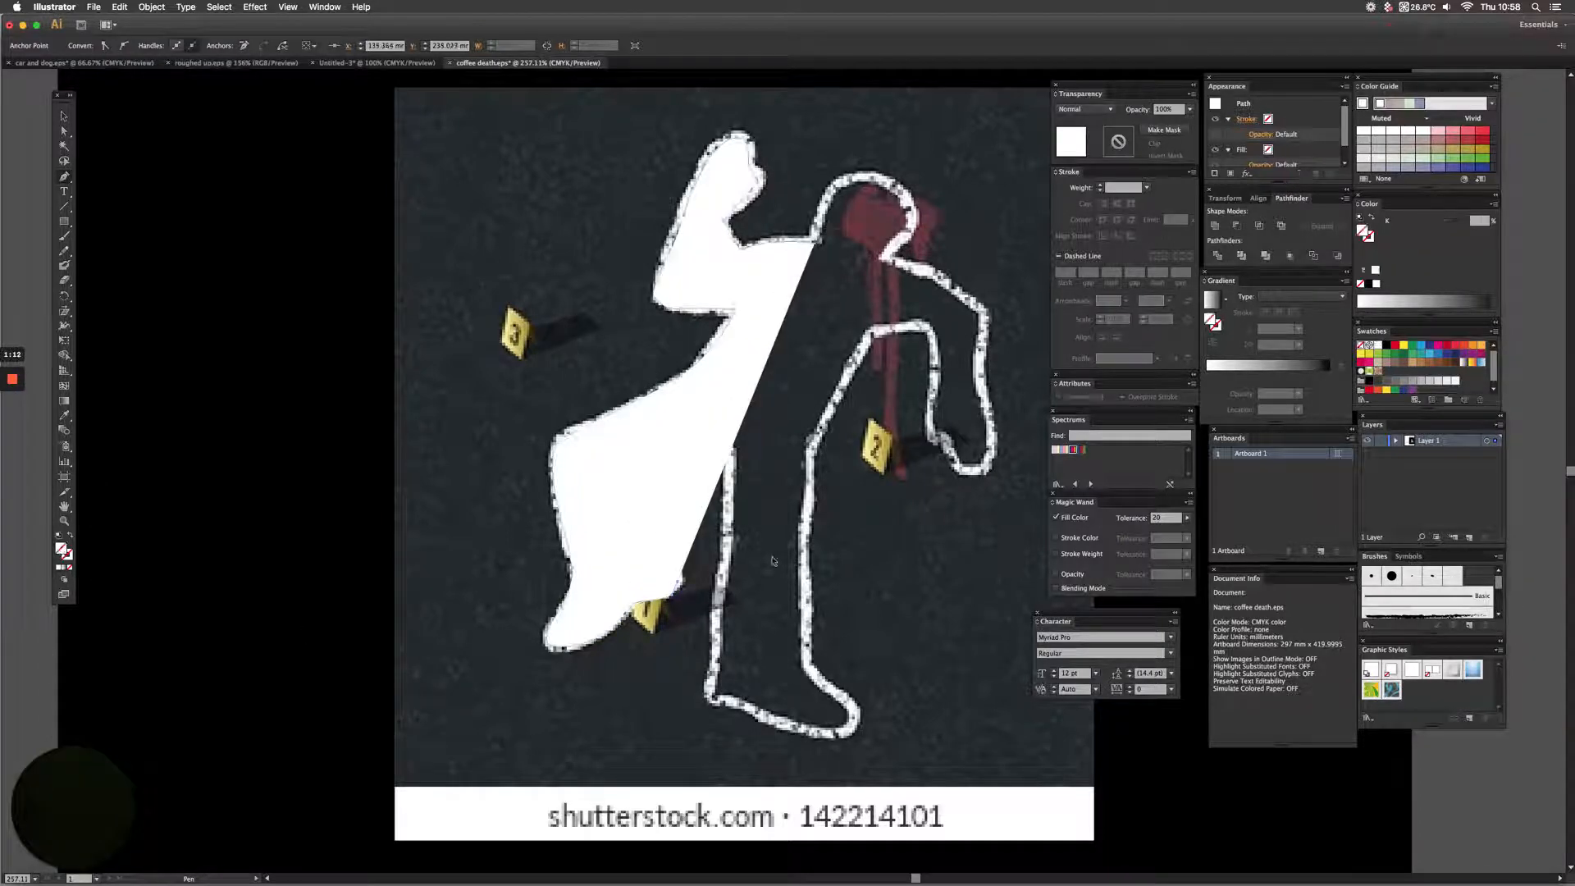
# - Remove the path's fill and continue tracing the inside of the bent leg and down around the straight leg's foot
pyautogui.click(70, 567)
pyautogui.moveTo(664, 555); pyautogui.dragTo(730, 486)
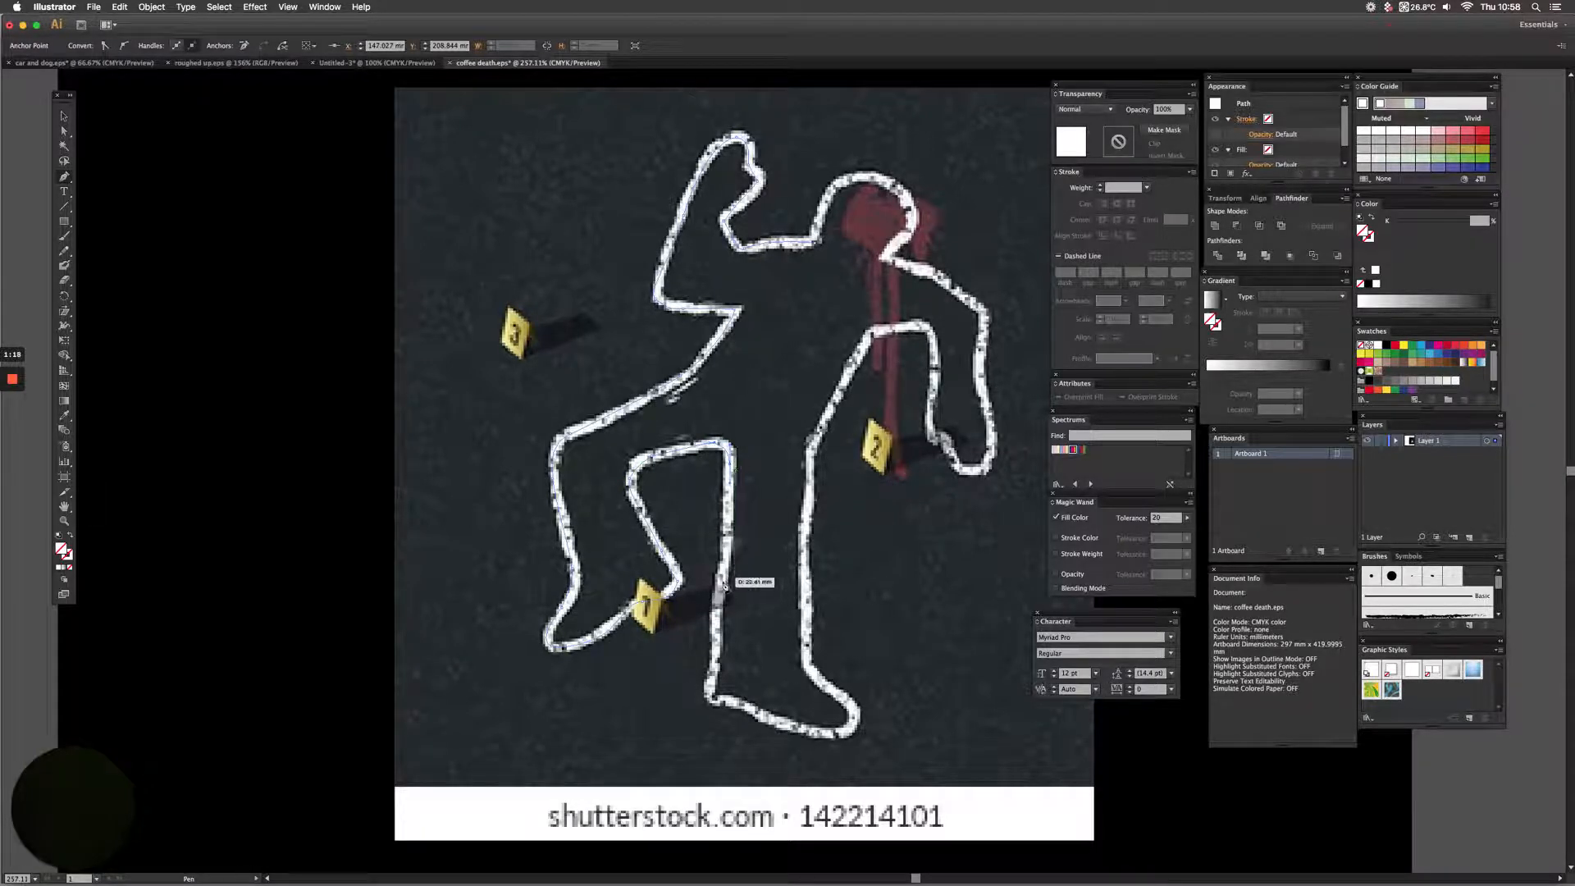
pyautogui.moveTo(722, 579); pyautogui.dragTo(719, 595)
pyautogui.moveTo(712, 670); pyautogui.dragTo(858, 697)
pyautogui.click(711, 698)
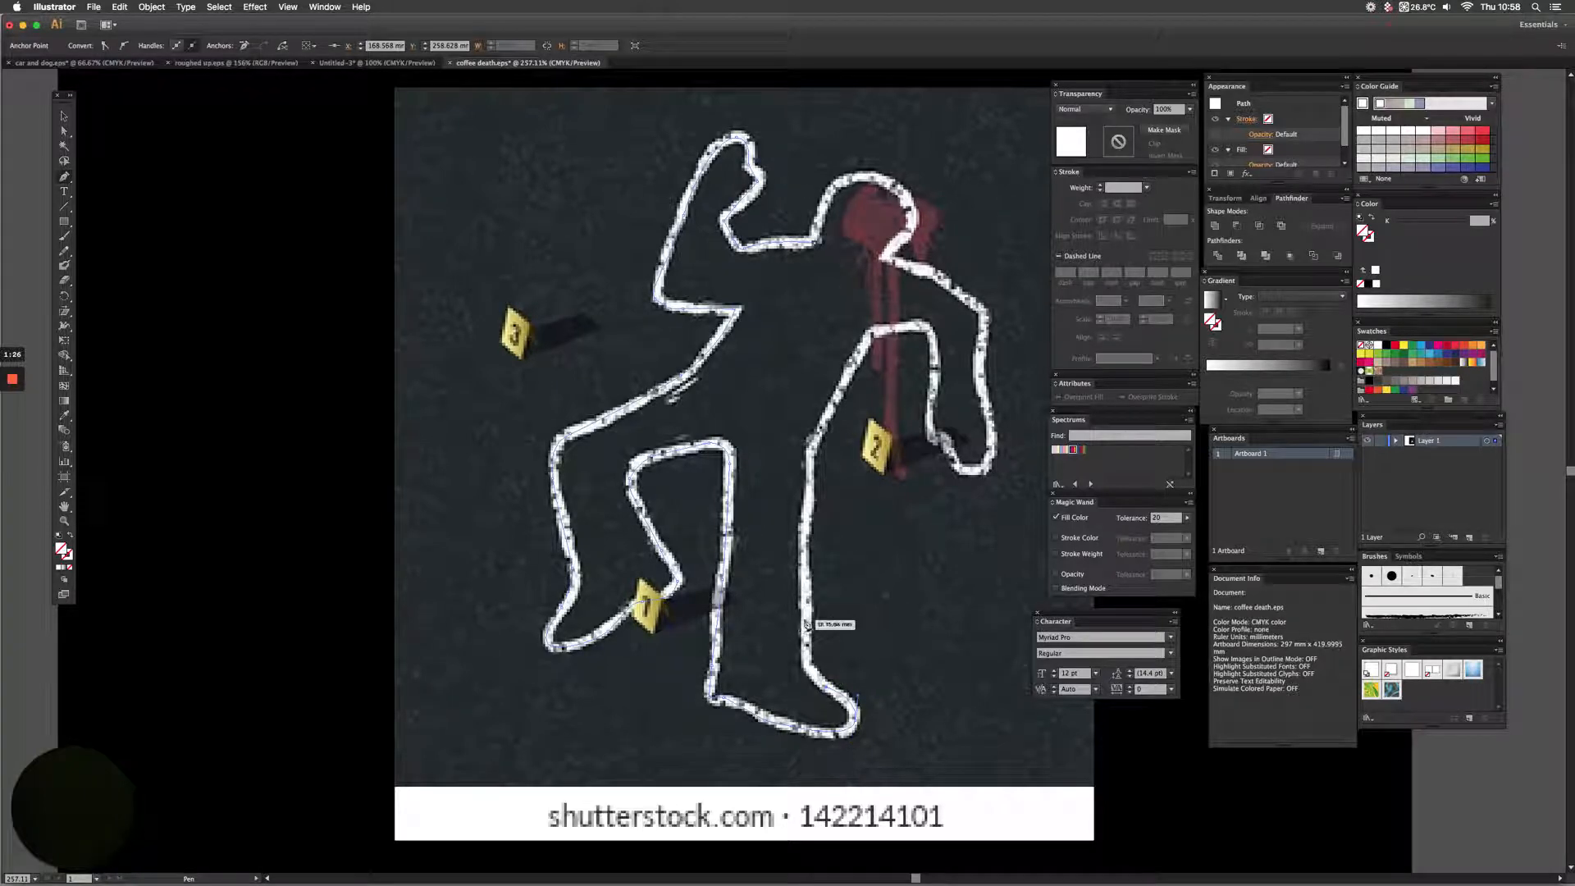
# - Trace up the straight leg and torso side to the armpit, and down the lowered arm's inner edge to the hand
pyautogui.moveTo(802, 619); pyautogui.dragTo(806, 561)
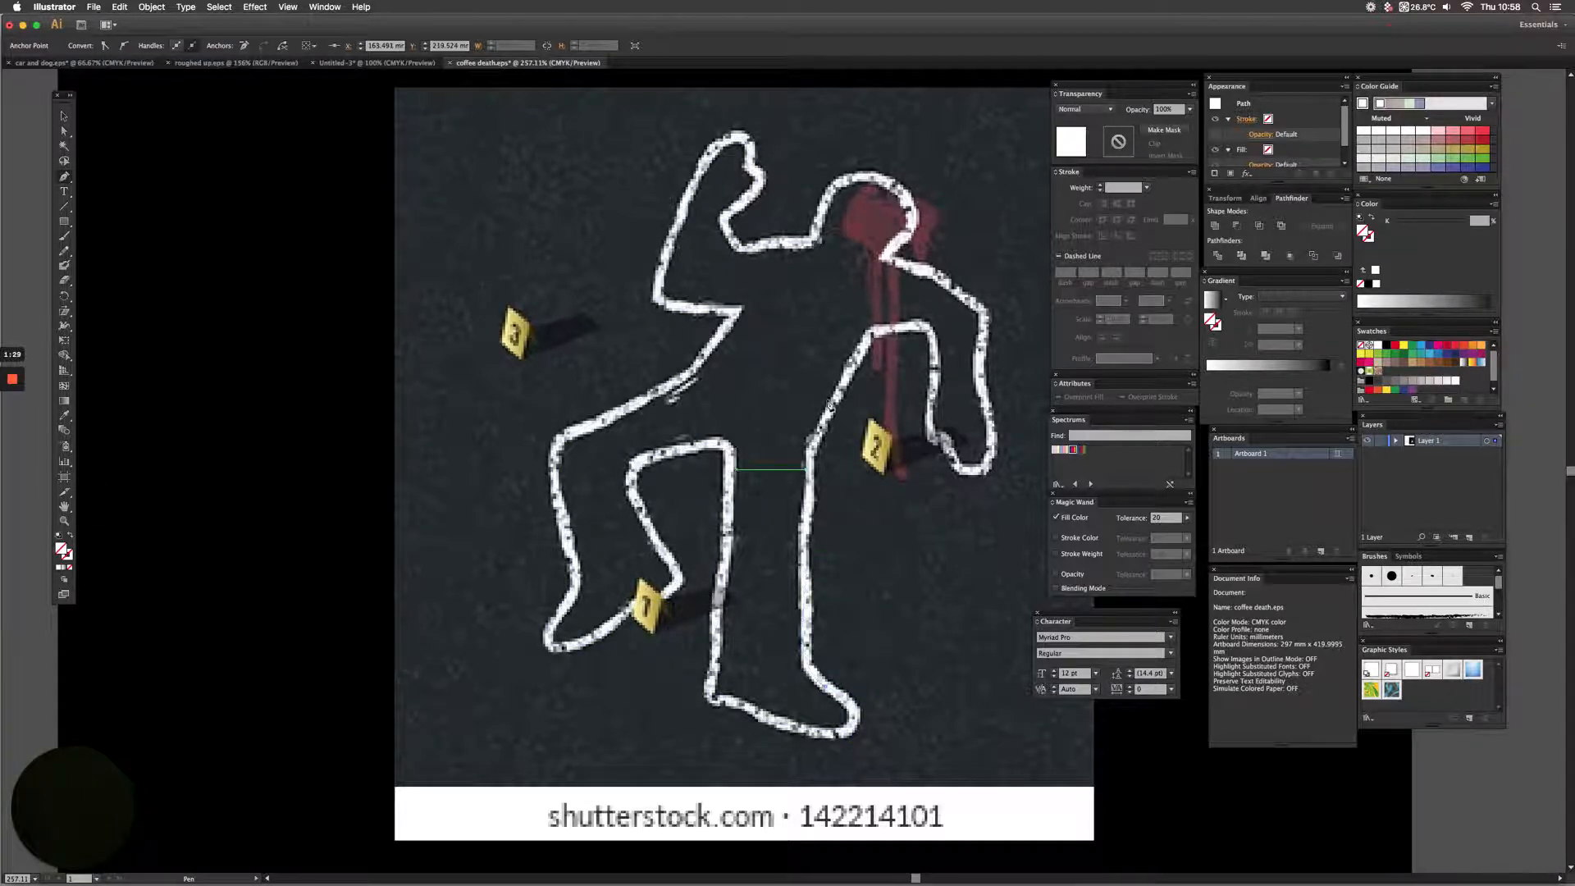
pyautogui.moveTo(808, 470); pyautogui.dragTo(812, 448)
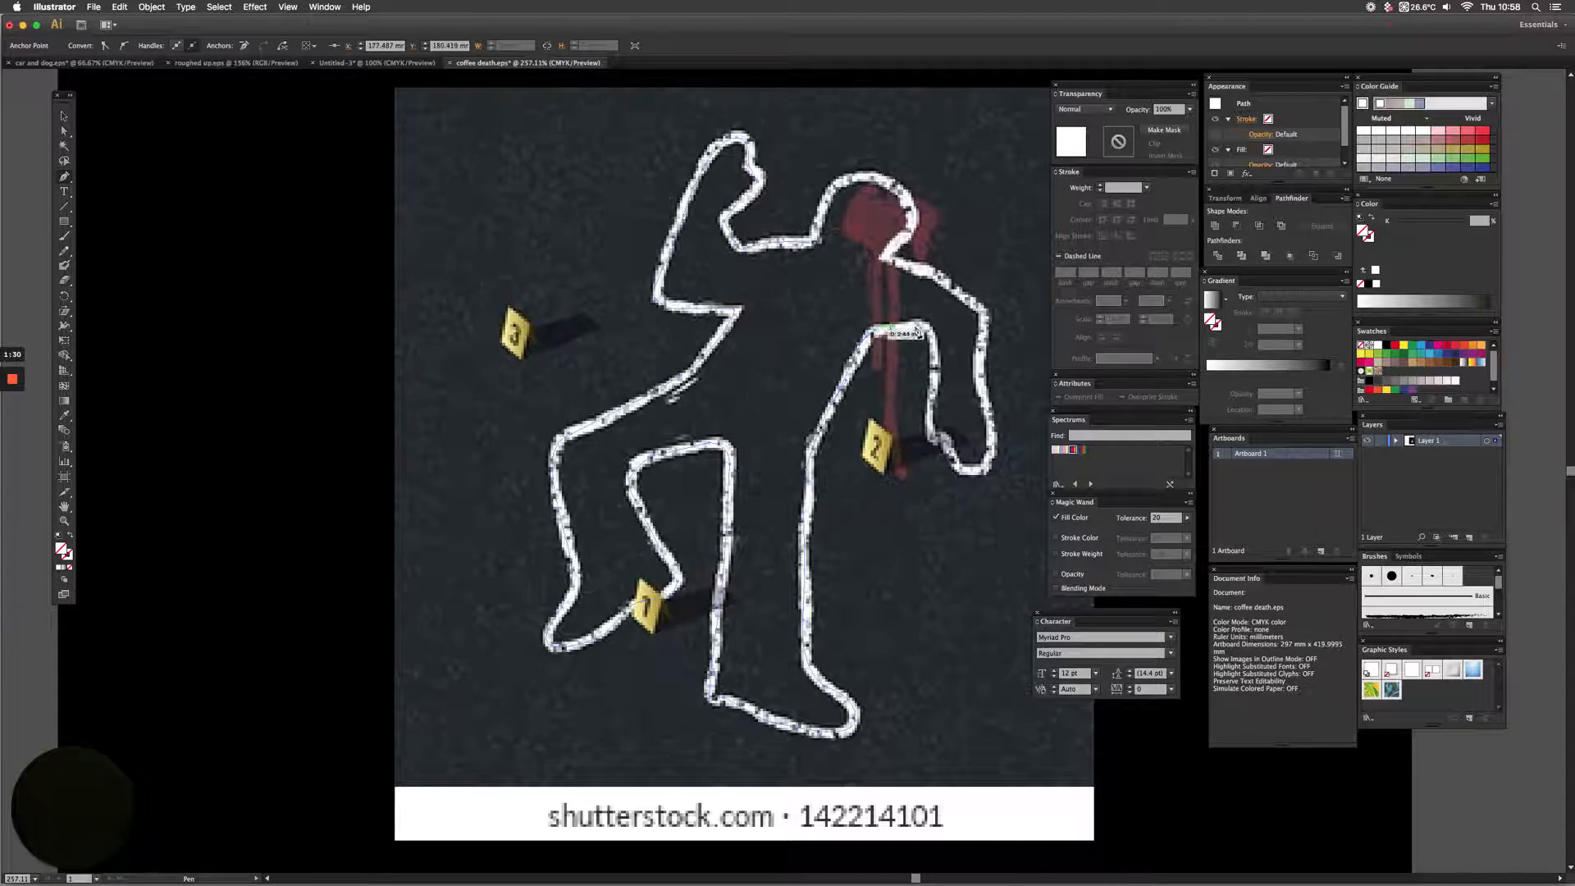
pyautogui.moveTo(925, 329); pyautogui.dragTo(931, 436)
pyautogui.click(942, 445)
# - Trace around the lowered hand, up the arm's outer edge and over the shoulder and head to complete the body outline
pyautogui.hscroll(-1, 944, 447)
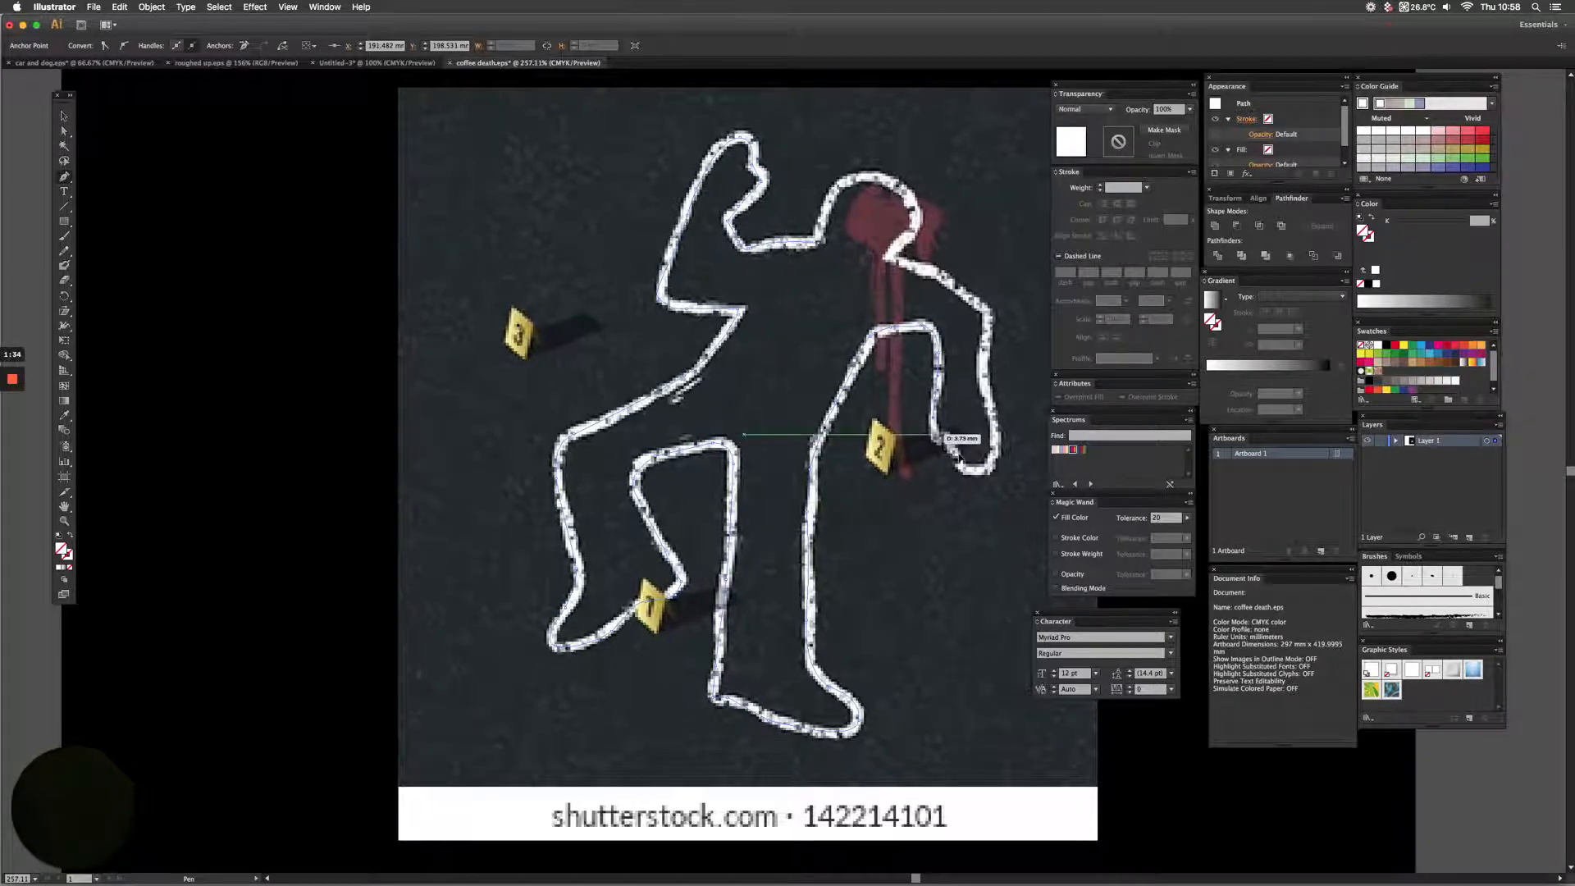
pyautogui.click(958, 459)
pyautogui.moveTo(985, 473); pyautogui.dragTo(1001, 449)
pyautogui.click(985, 378)
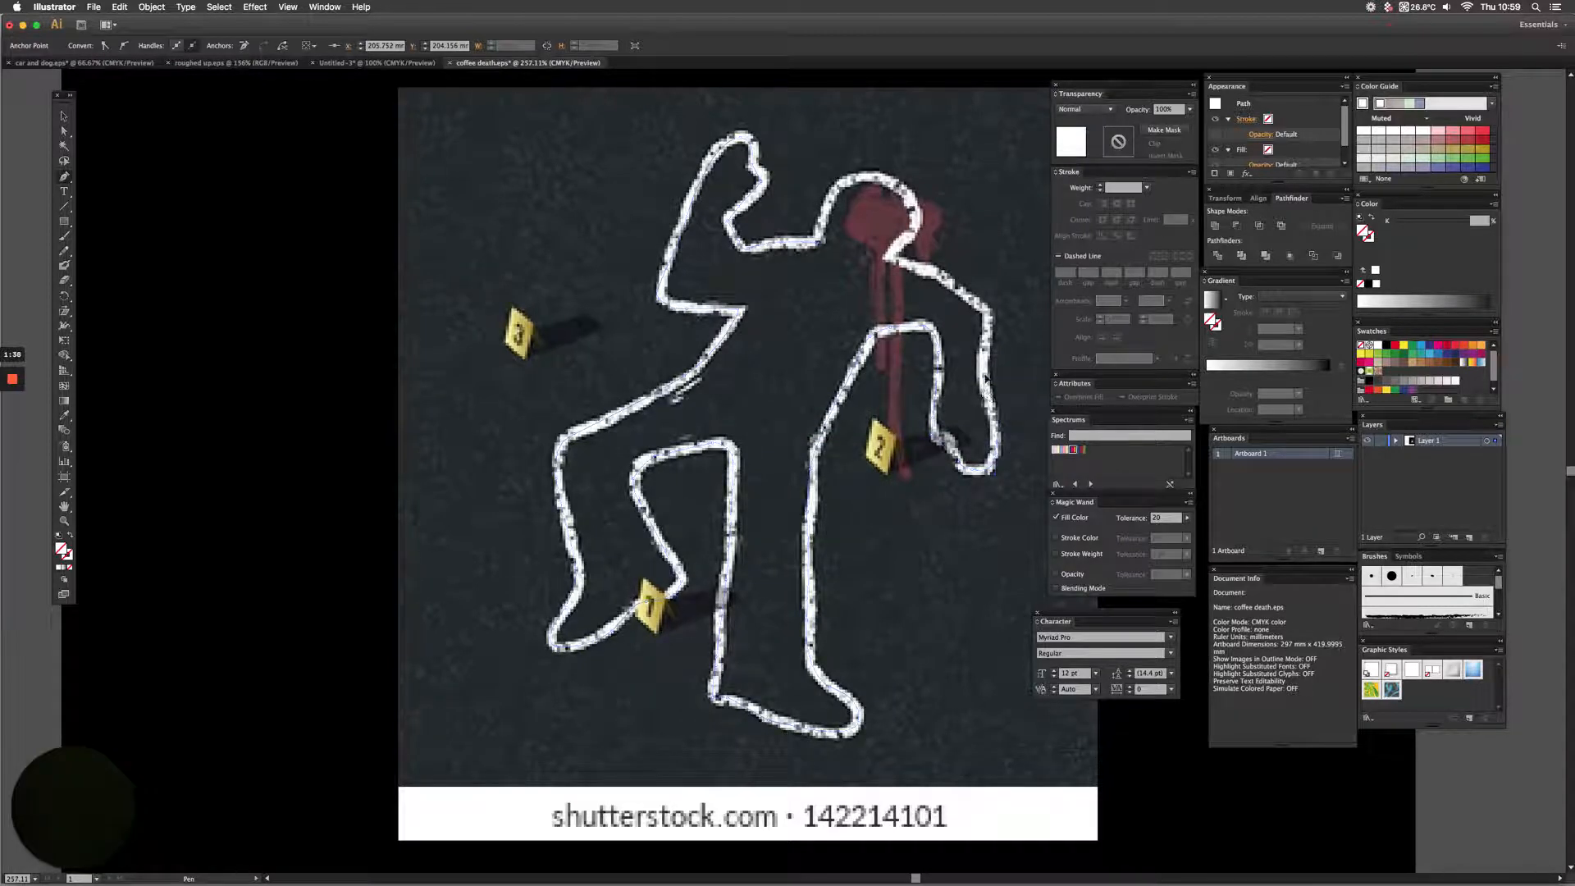
pyautogui.click(979, 297)
pyautogui.moveTo(913, 265); pyautogui.dragTo(943, 271)
pyautogui.moveTo(886, 176); pyautogui.dragTo(919, 182)
# - Give the traced body path a near-white stroke with a 5 pt weight and round corner joins
pyautogui.click(64, 116)
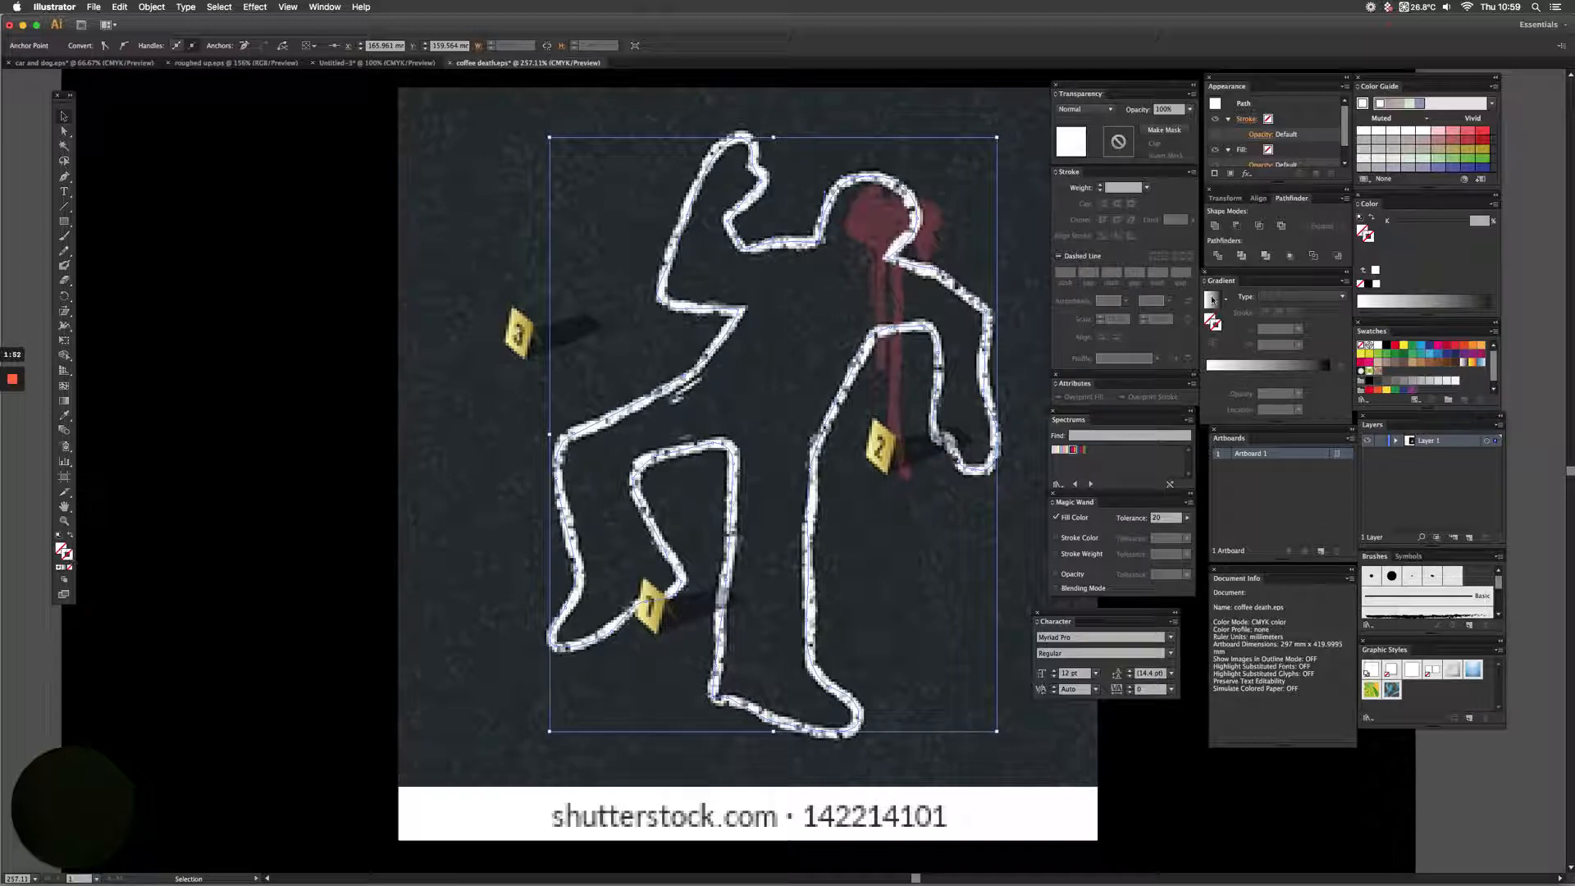
pyautogui.click(1449, 380)
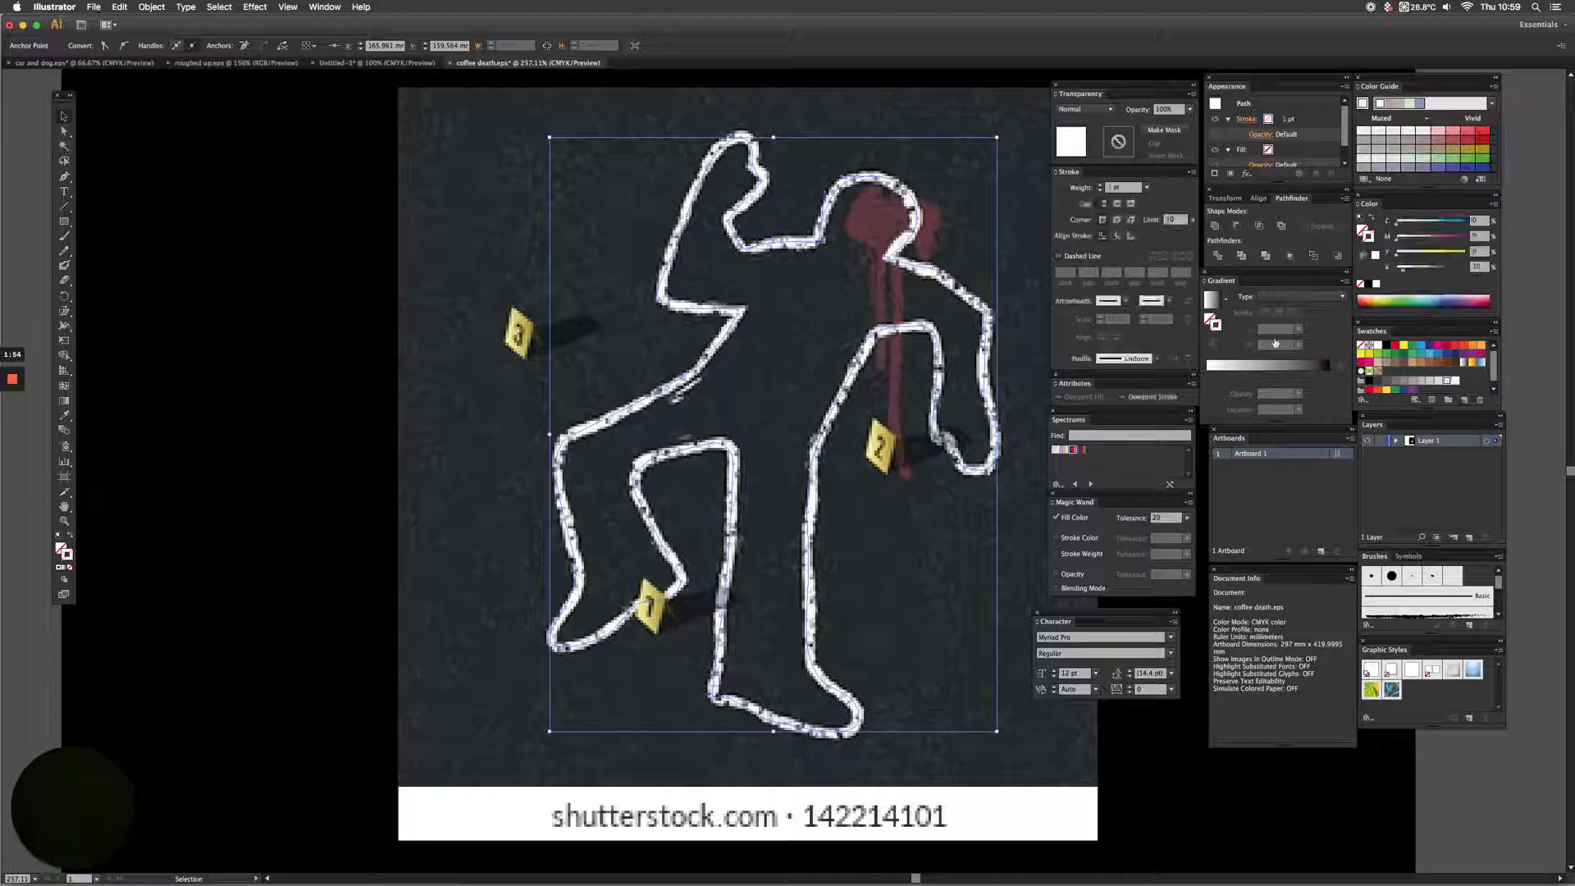
pyautogui.click(1118, 188)
pyautogui.write('4')
pyautogui.press('Return')
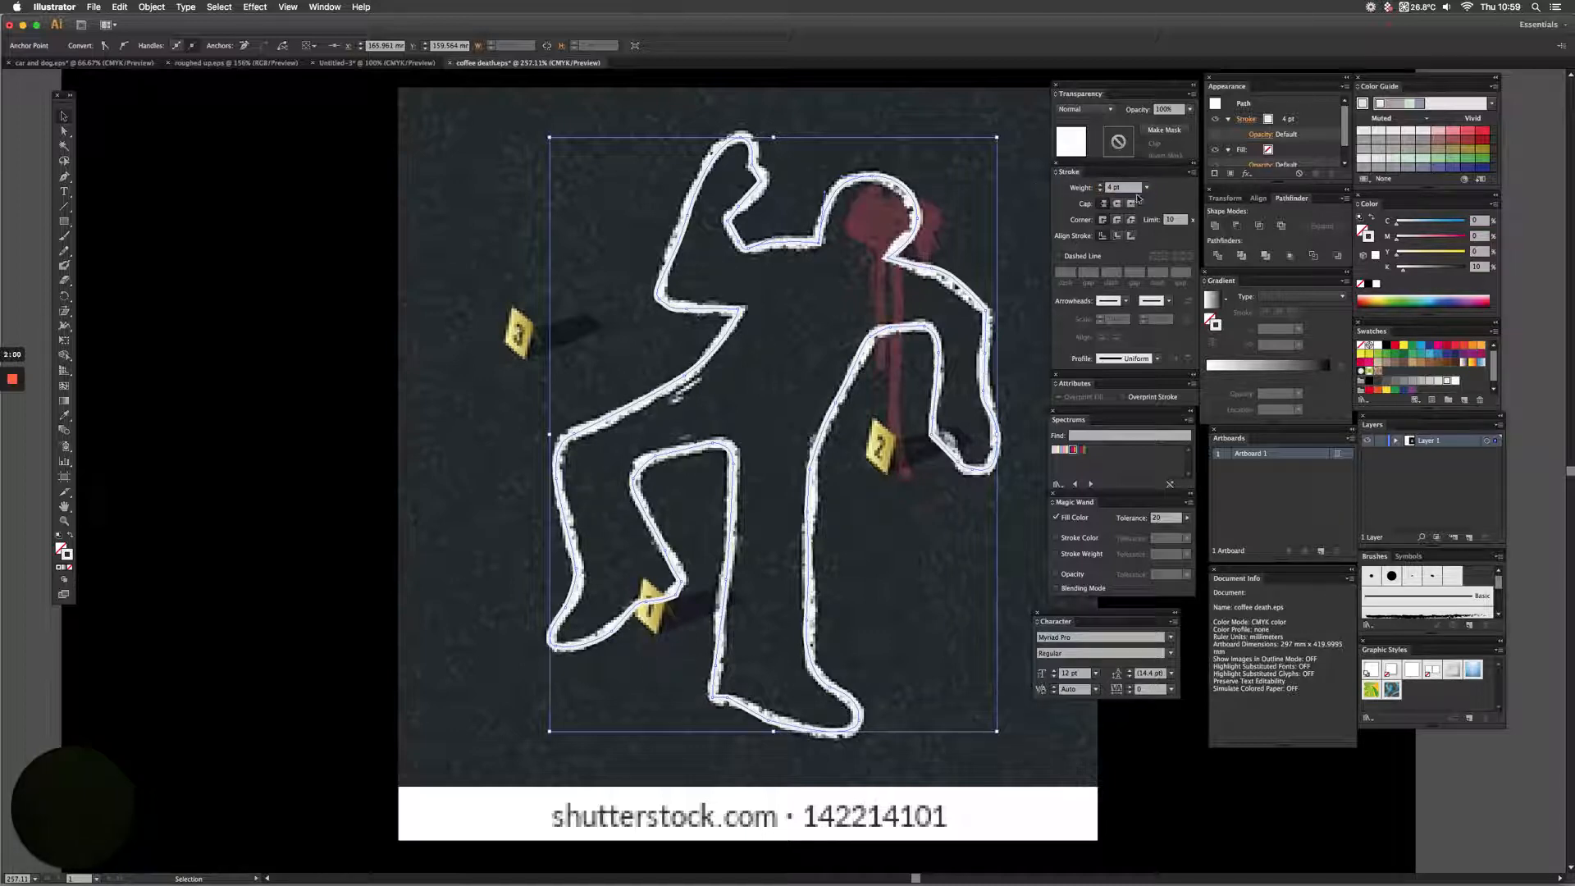
pyautogui.click(1100, 185)
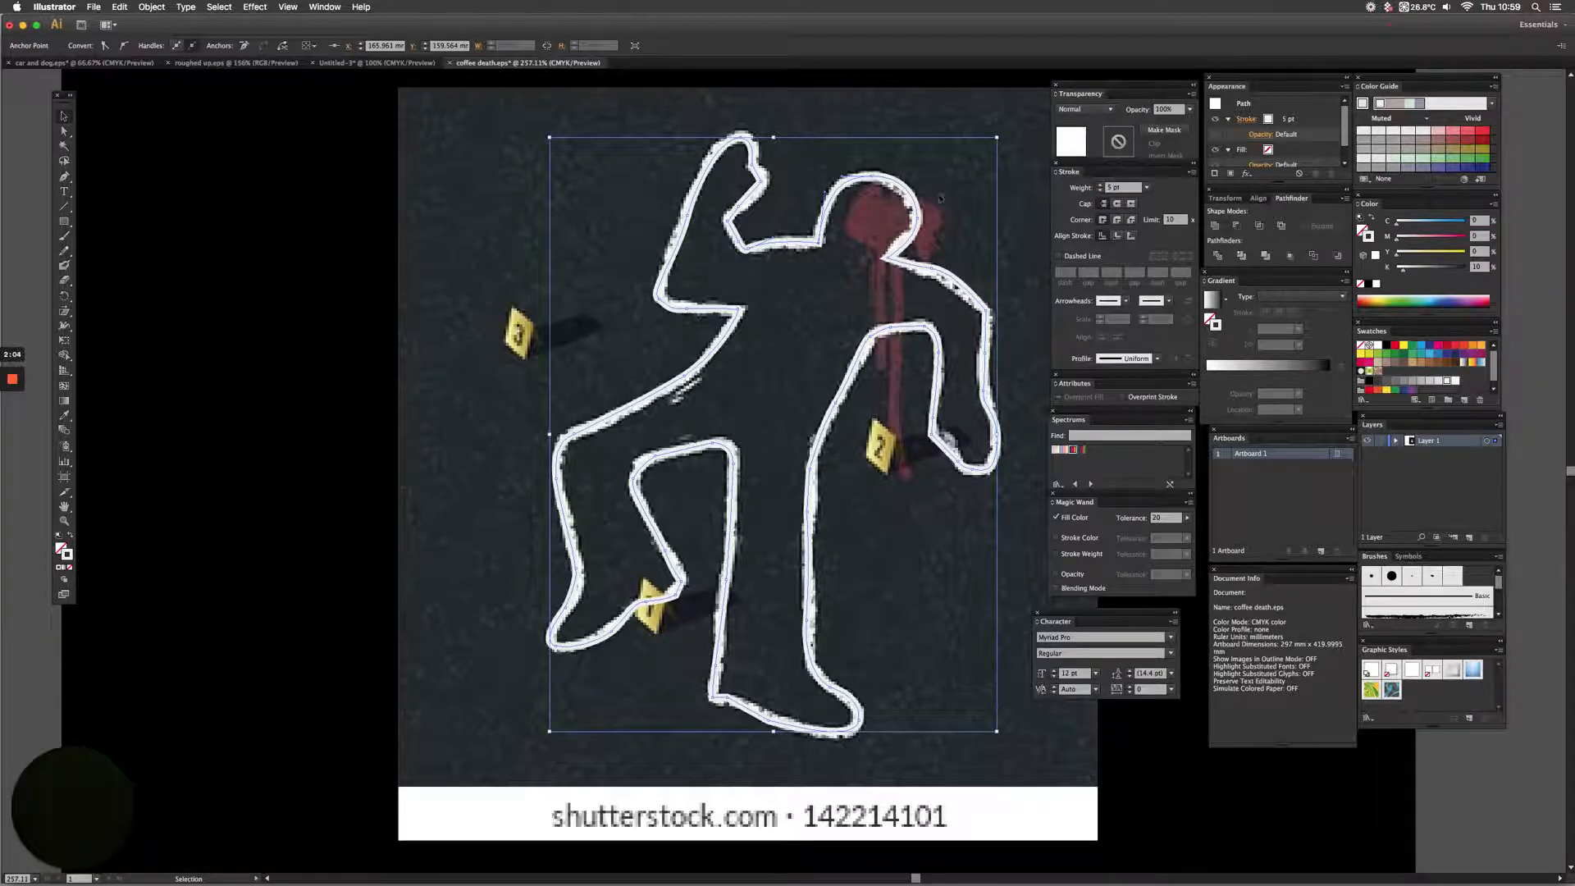
pyautogui.click(1118, 221)
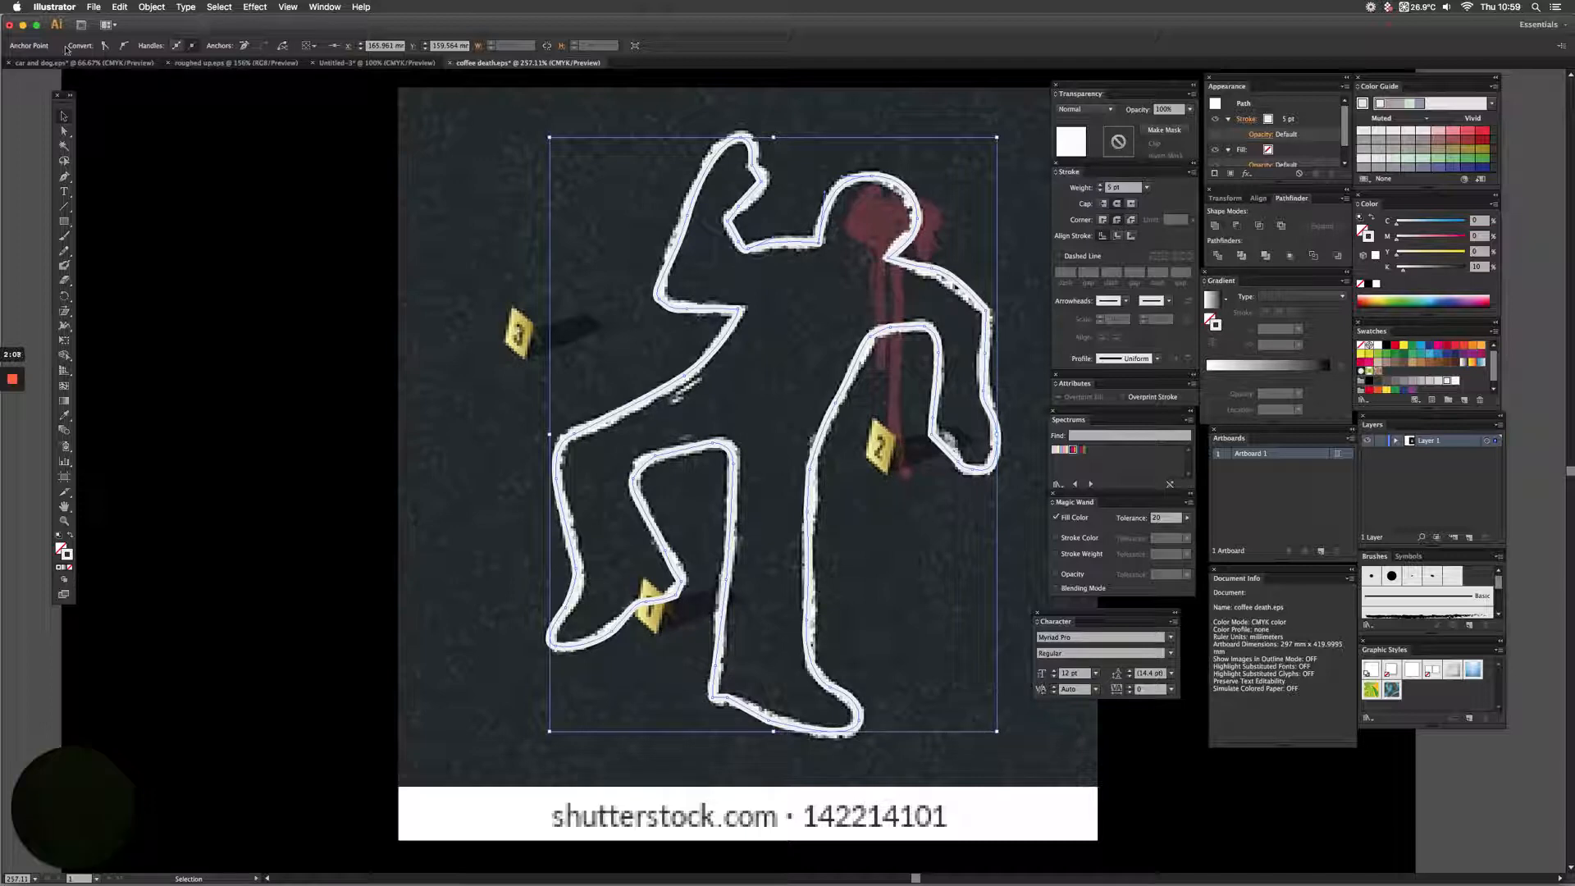
# - Delete the Shutterstock reference image behind the traced body outline, viewing the artwork at 100%
pyautogui.click(164, 184)
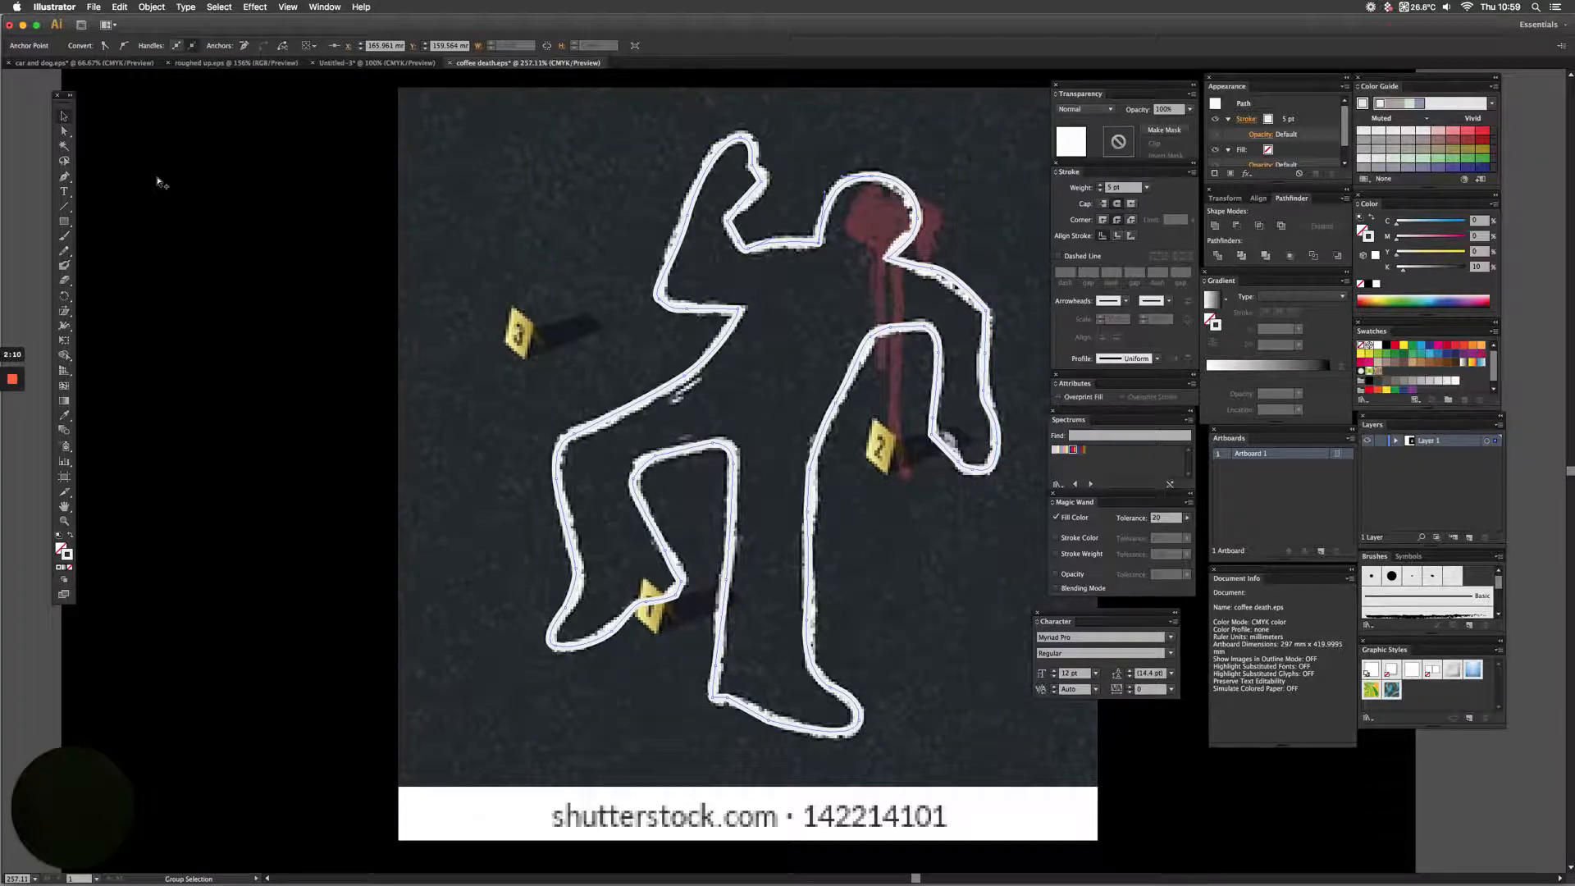
pyautogui.press('super+a')
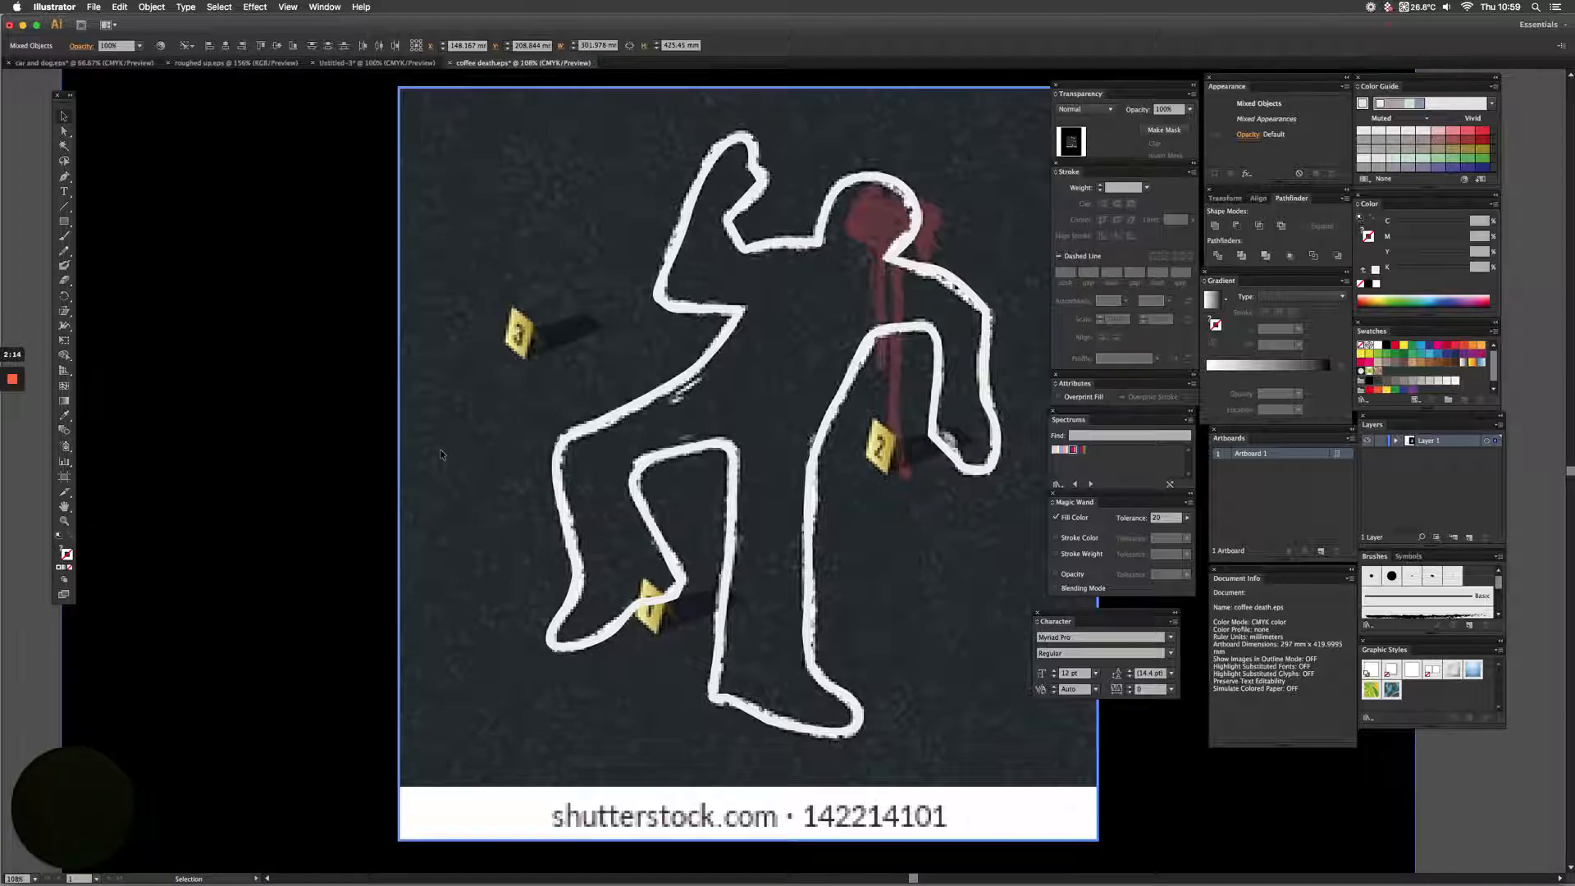
pyautogui.press('super+0')
pyautogui.press('shift+super+a')
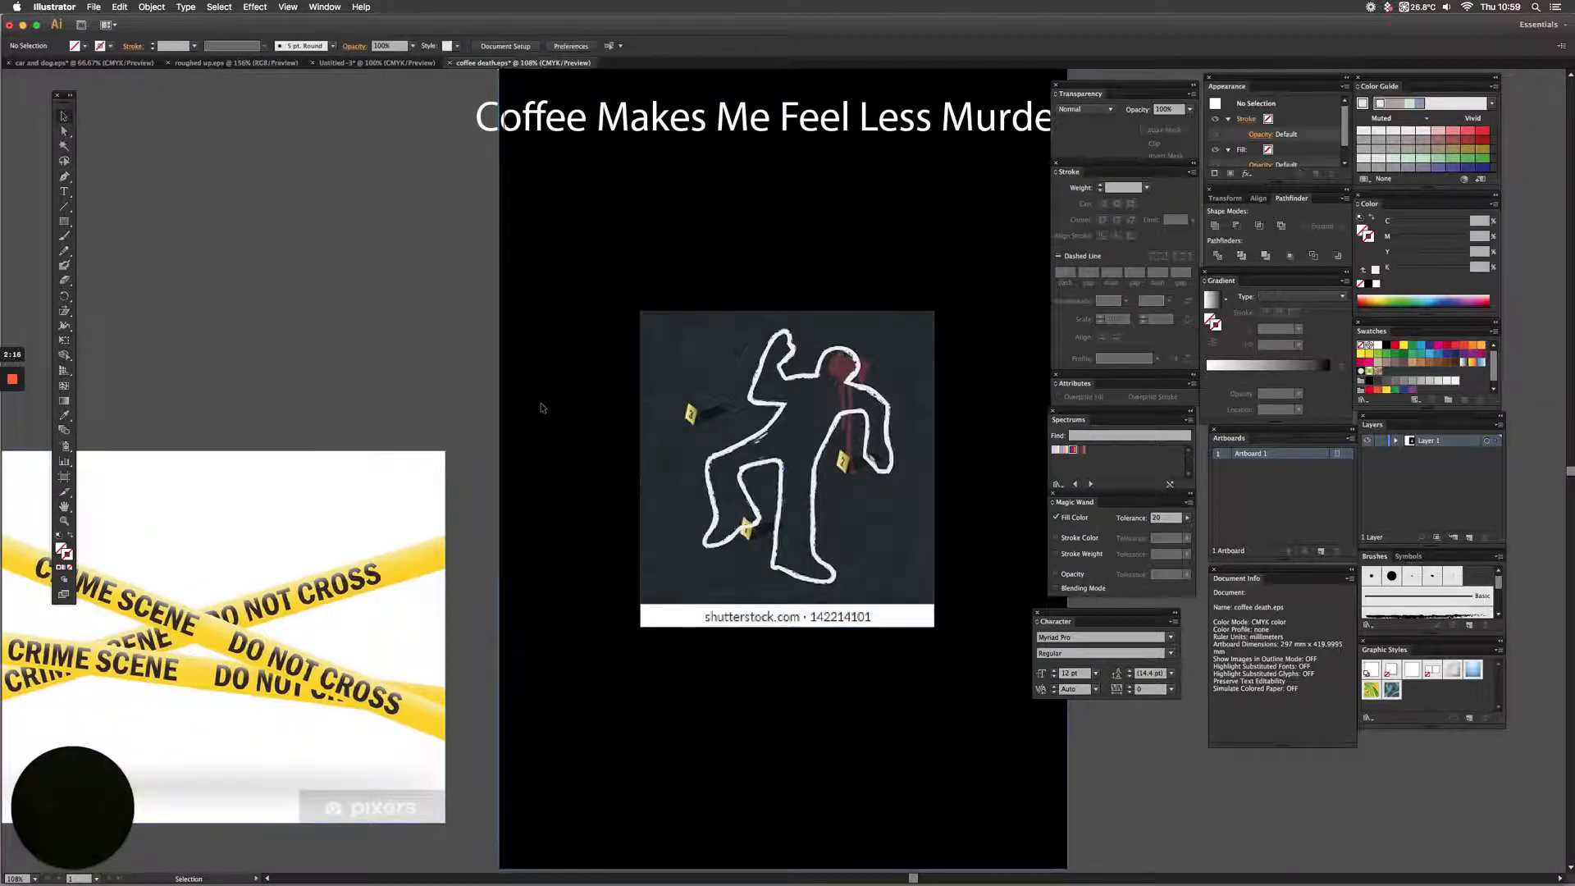
pyautogui.click(655, 403)
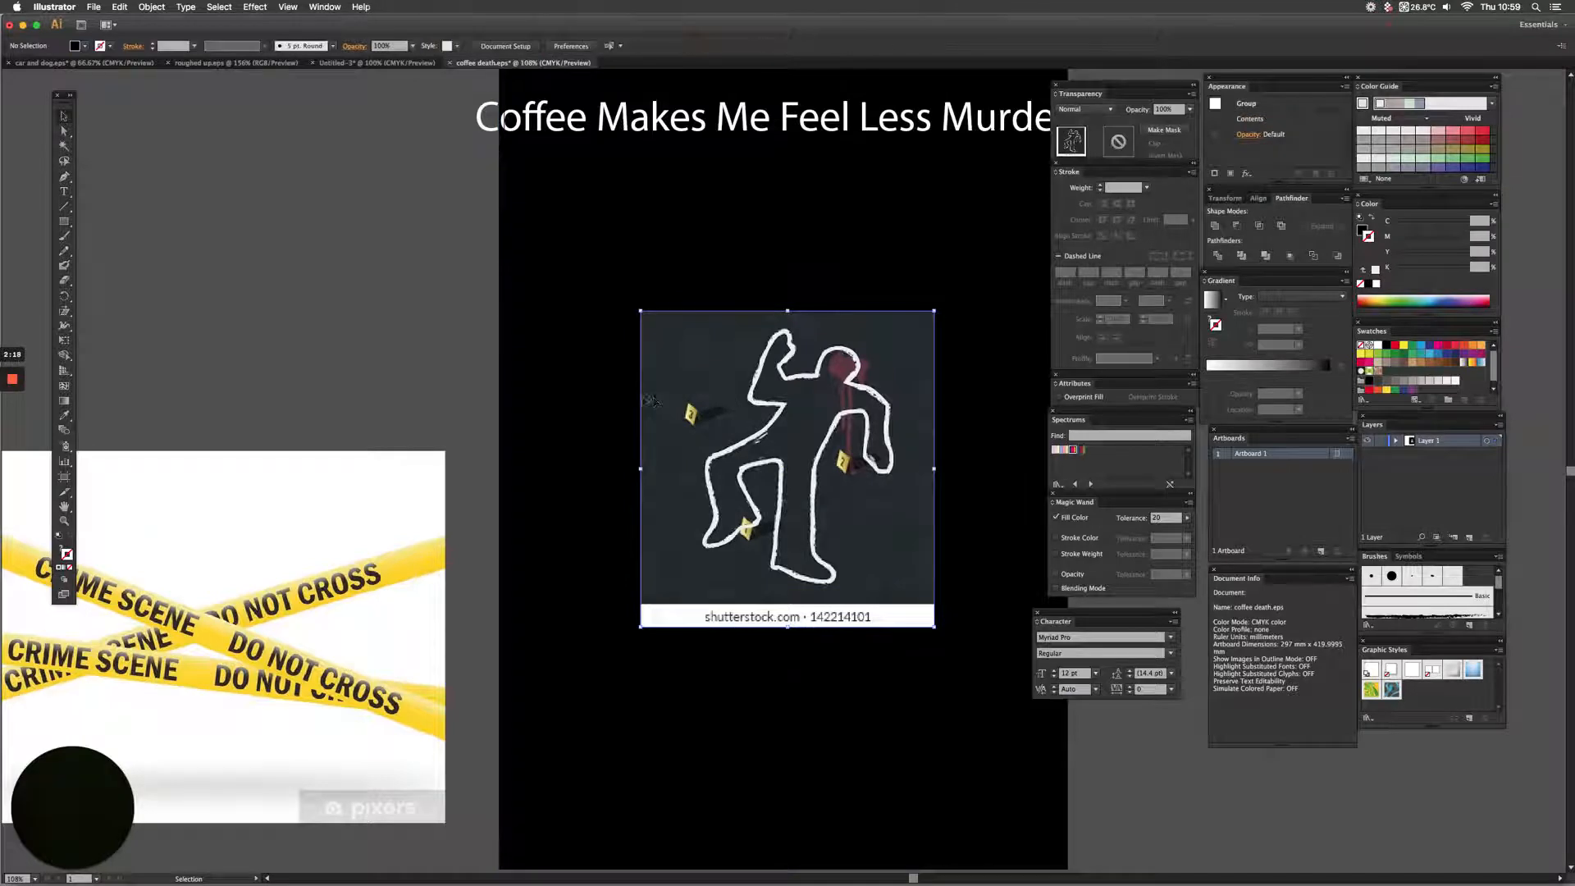
pyautogui.press('Delete')
pyautogui.press('super+a')
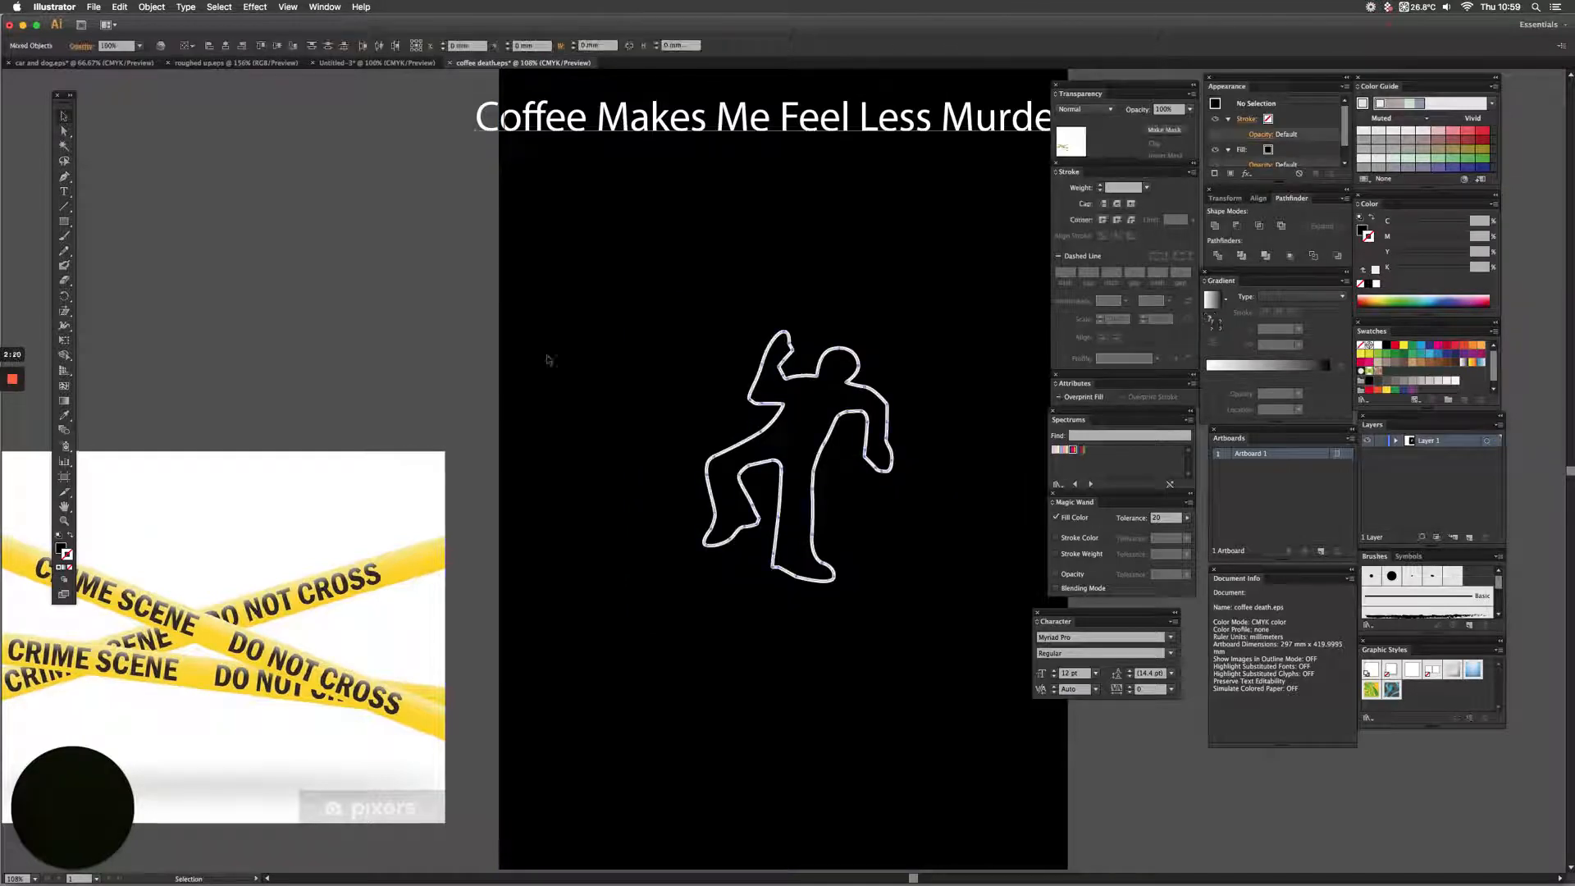
pyautogui.click(699, 340)
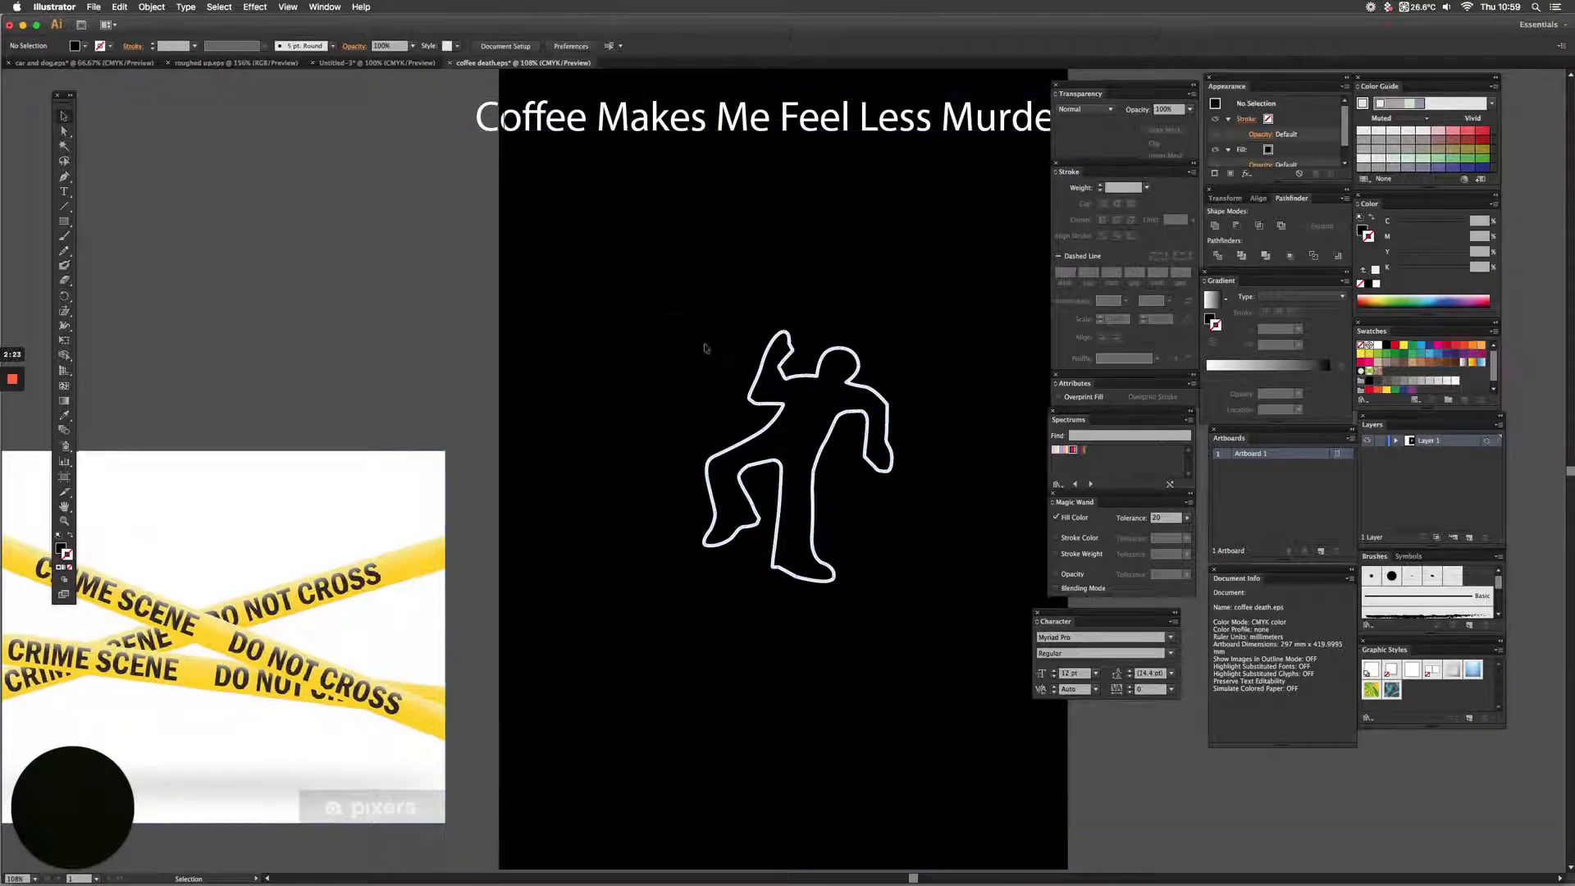
# - Convert the traced body path's stroke to a filled shape with Outline Stroke
pyautogui.click(706, 460)
pyautogui.click(152, 7)
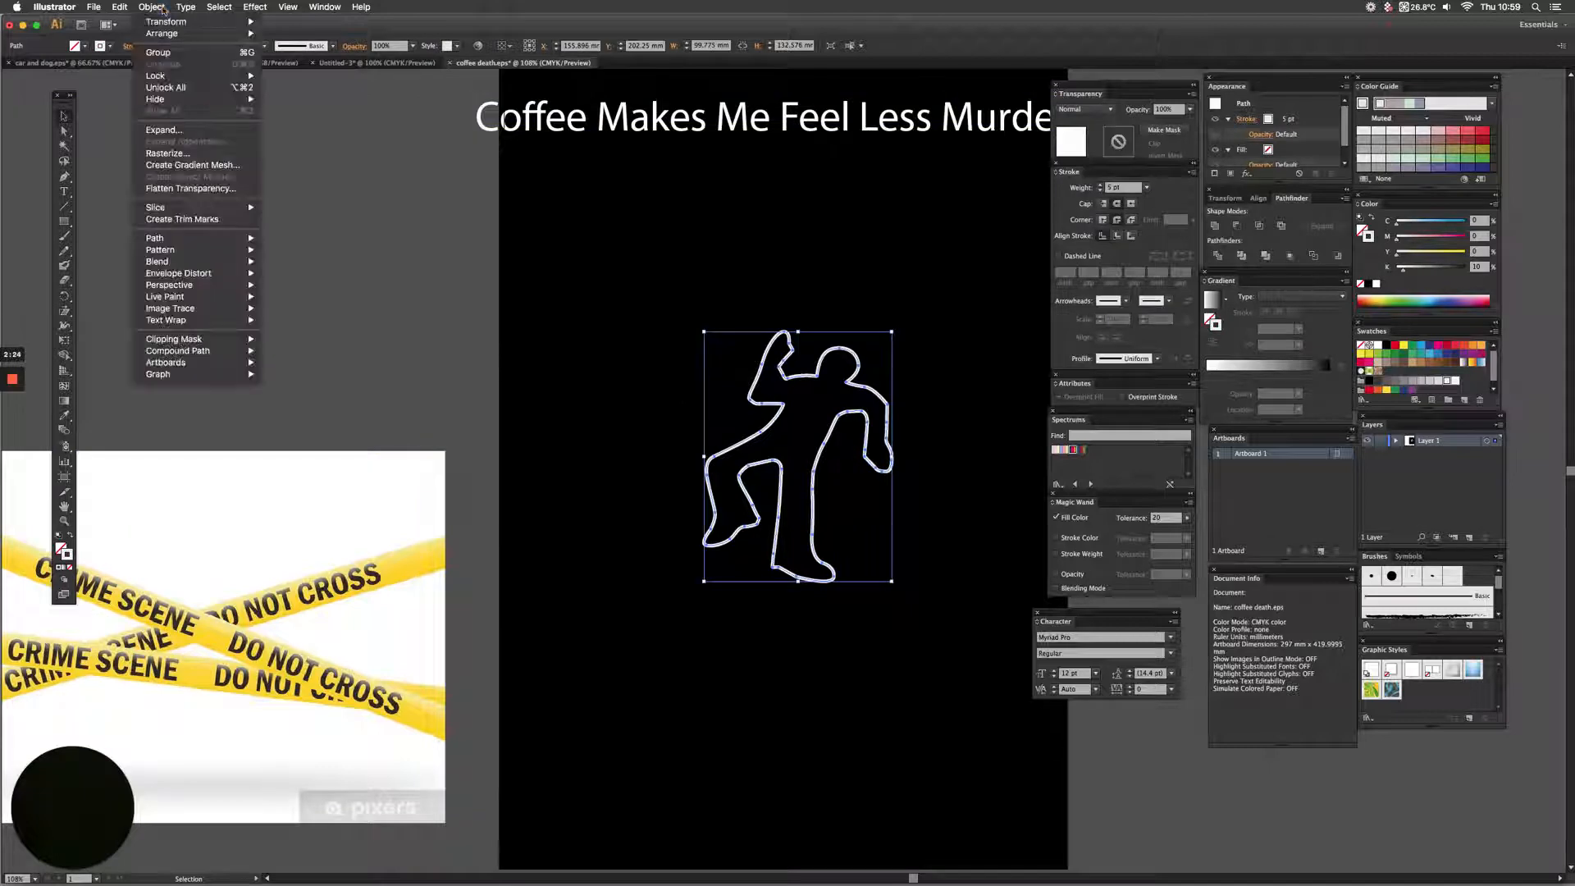
pyautogui.moveTo(204, 245)
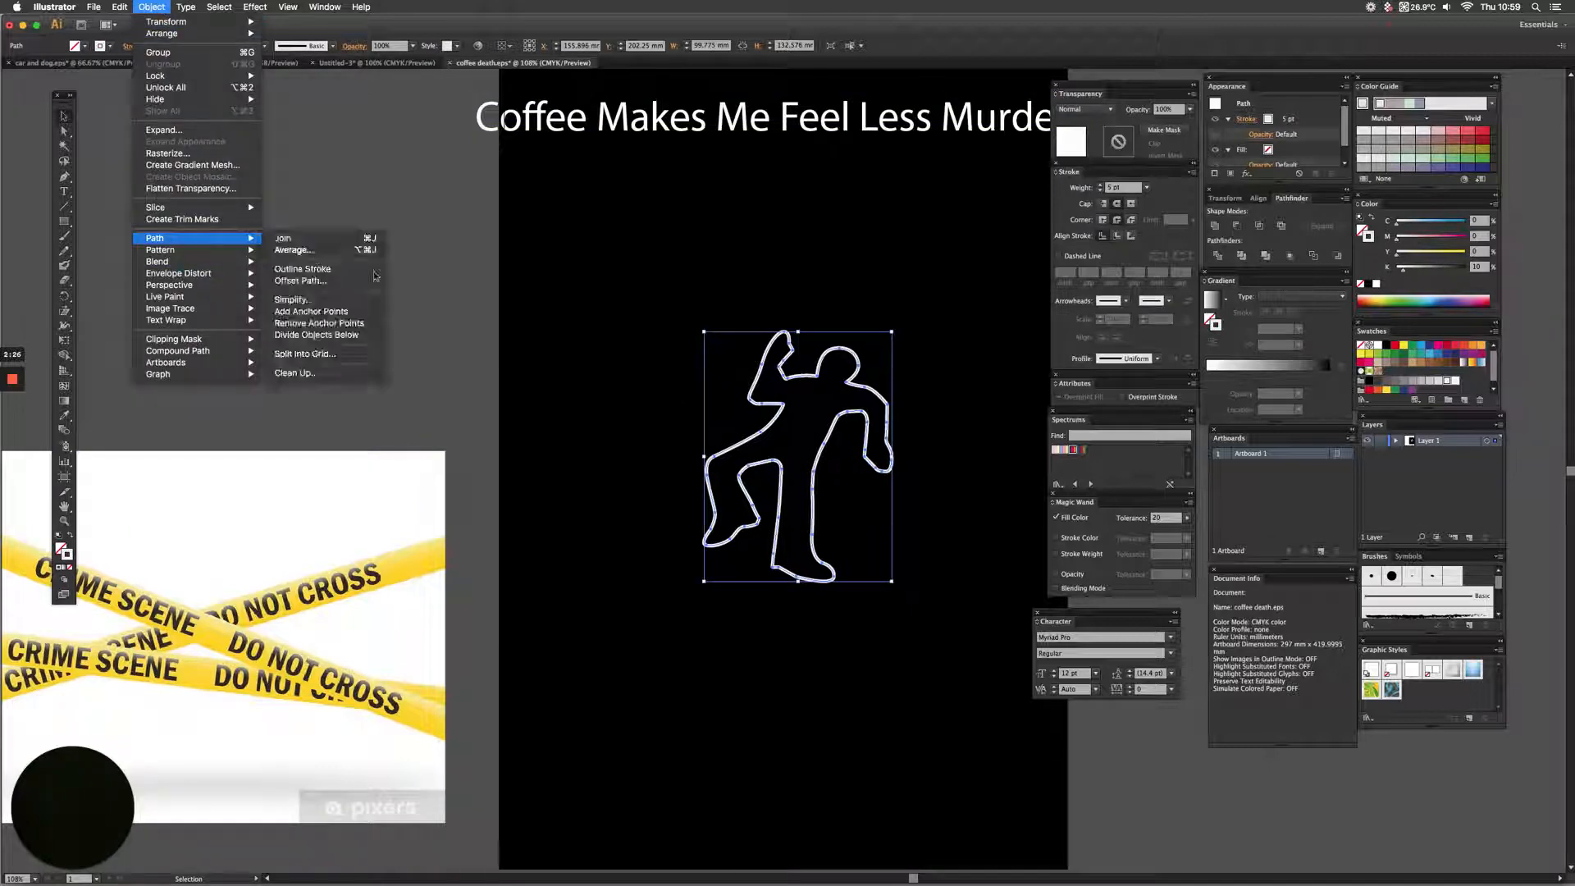
pyautogui.click(303, 261)
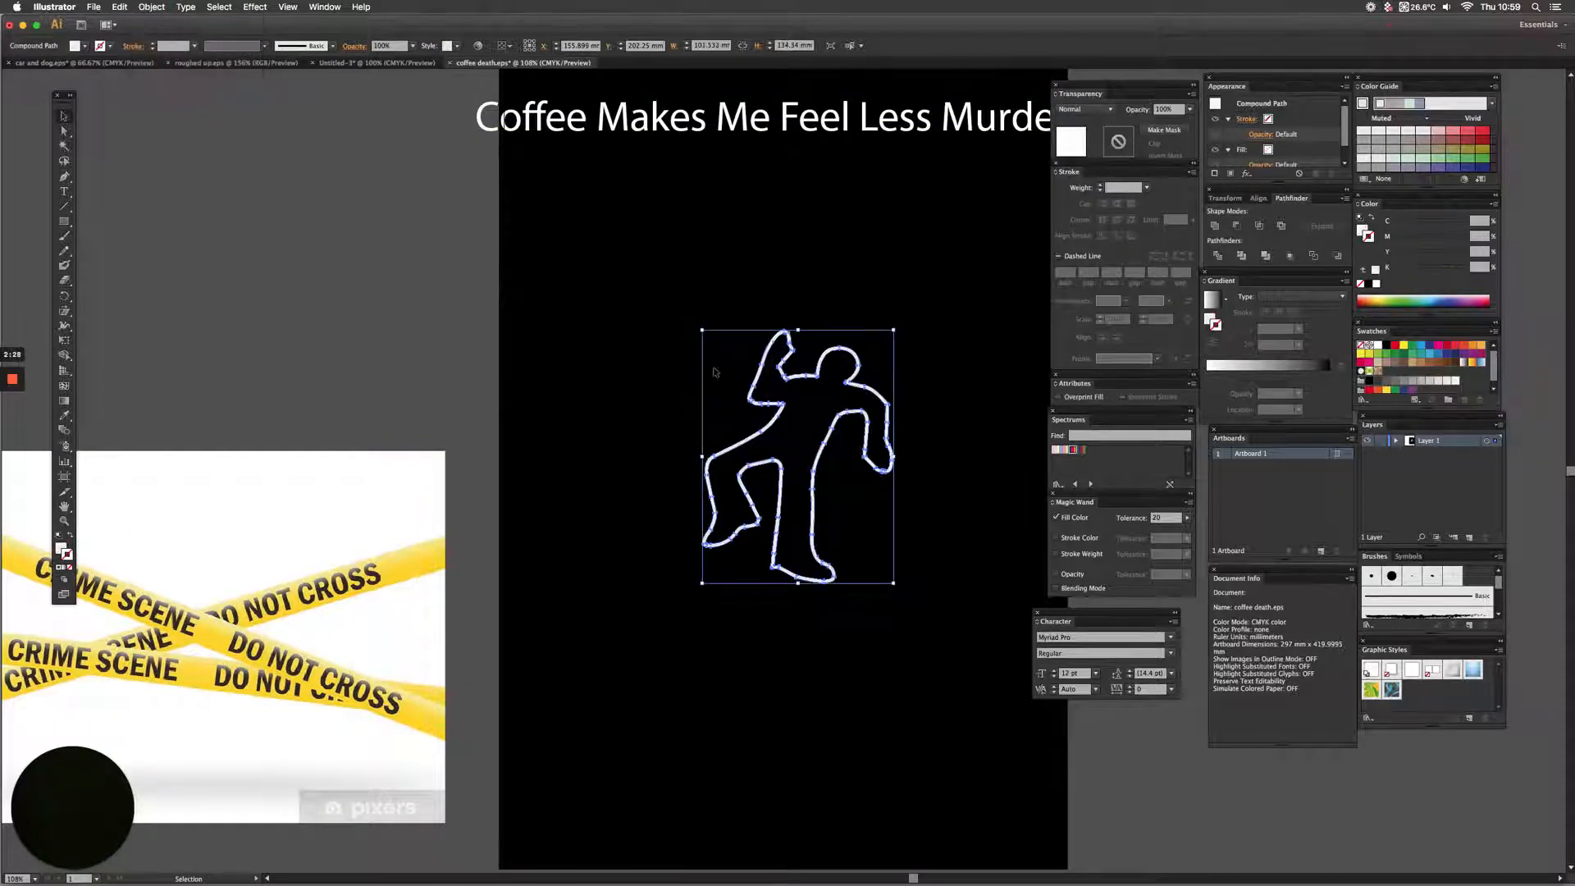
# - Enlarge the body outline to about 124 by 165 mm and position it horizontally centred on the black artboard
pyautogui.moveTo(702, 329); pyautogui.dragTo(680, 301)
pyautogui.moveTo(782, 364); pyautogui.dragTo(768, 348)
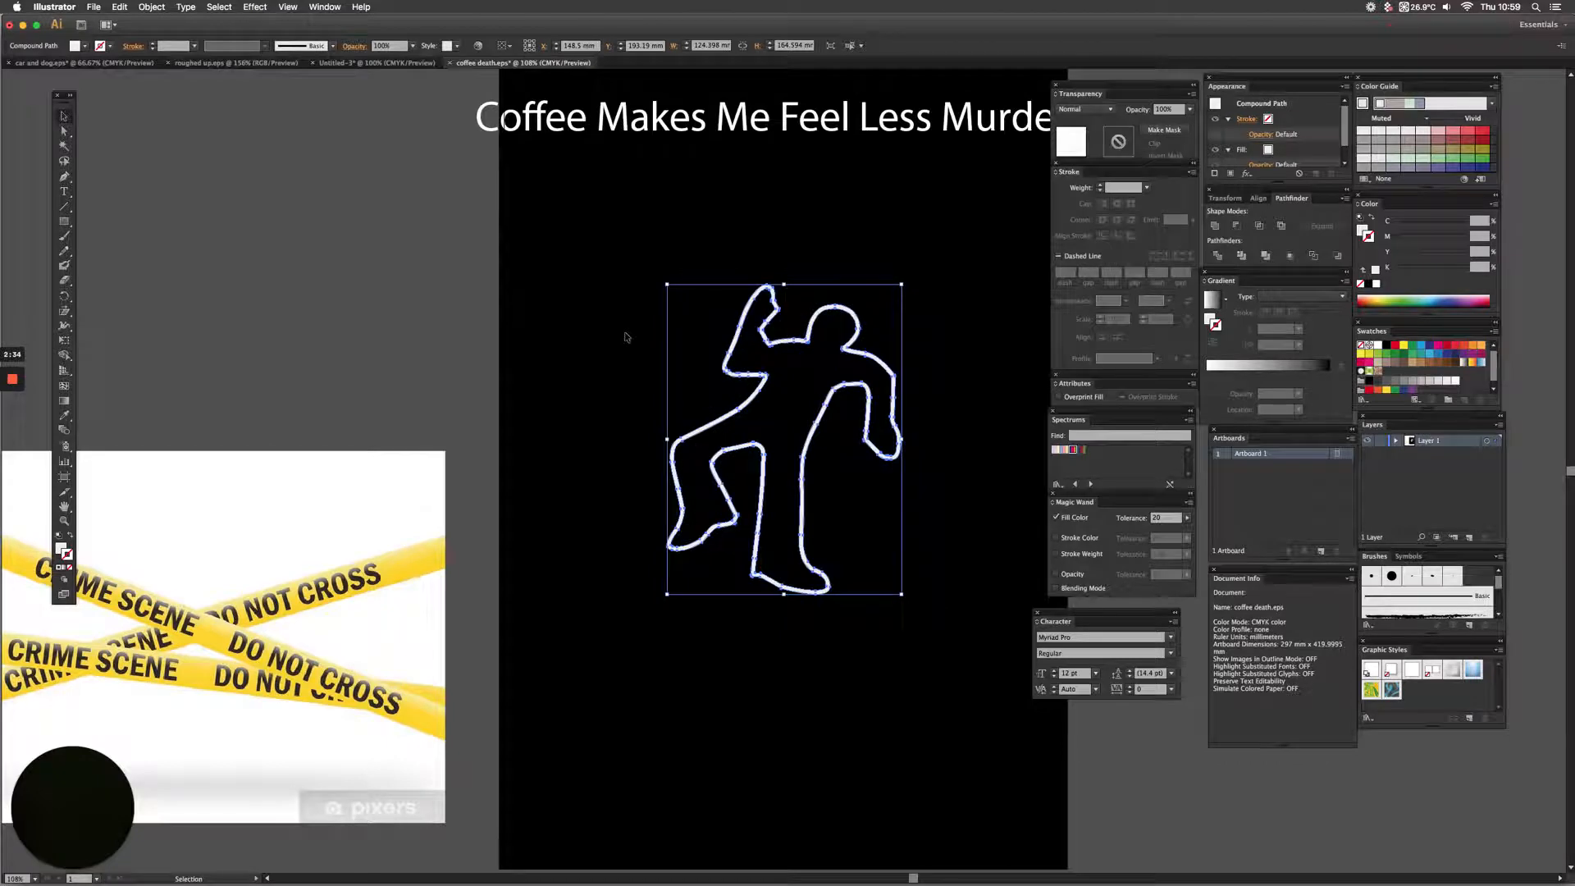
pyautogui.click(625, 336)
pyautogui.press('super+space')
pyautogui.moveTo(672, 269); pyautogui.dragTo(980, 565)
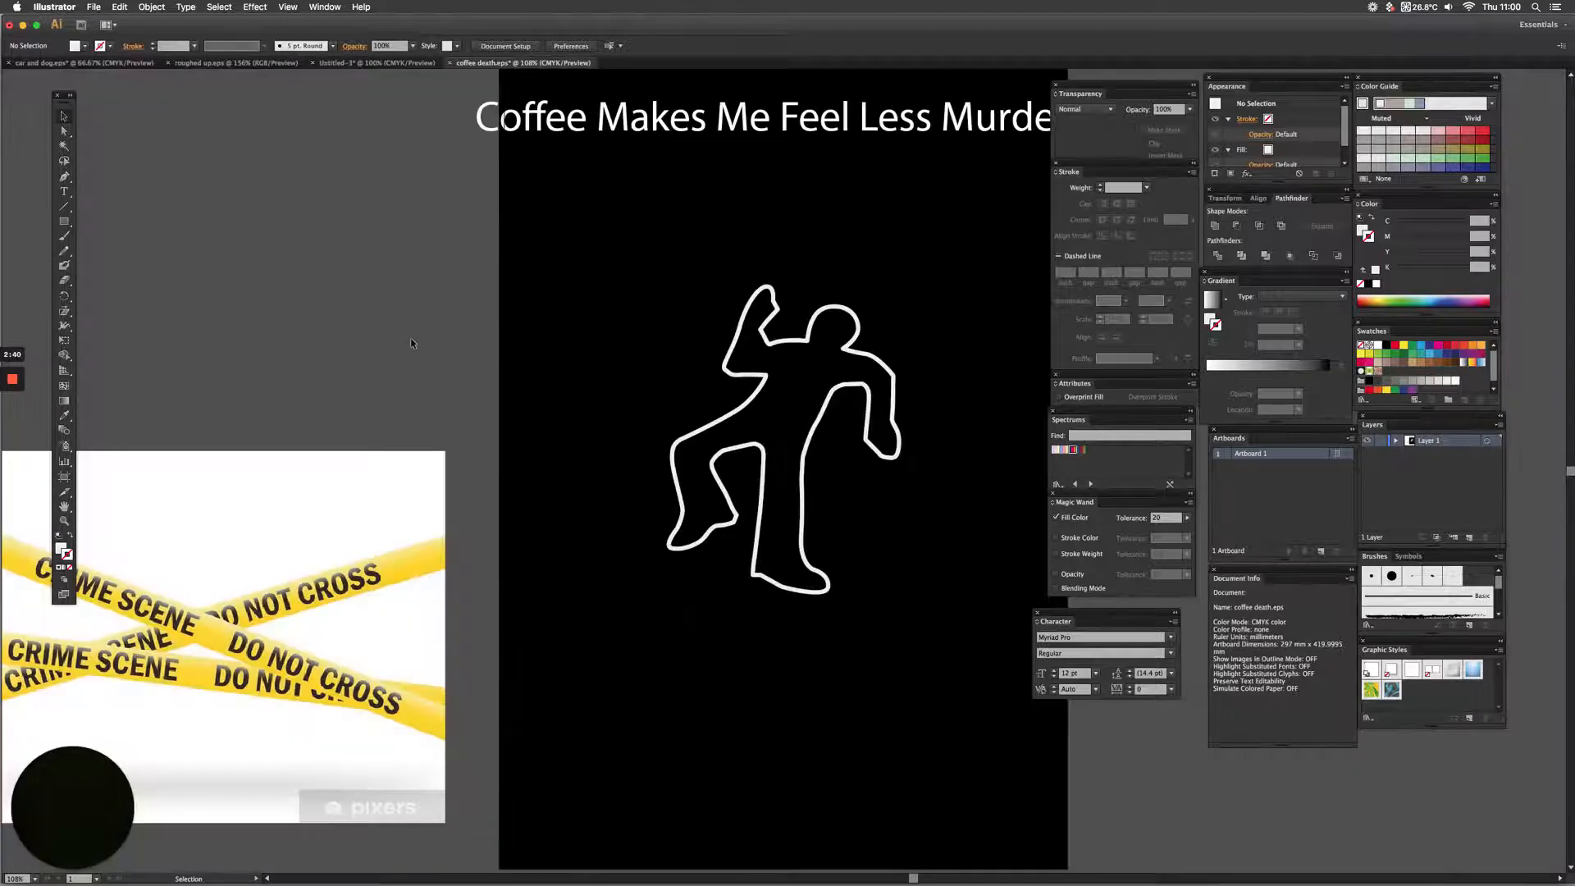
# - Hide the panels and browse to the Vectors folder inside BSD resources on the BSD HDD drive for a file to open
pyautogui.press('Tab')
pyautogui.press('a')
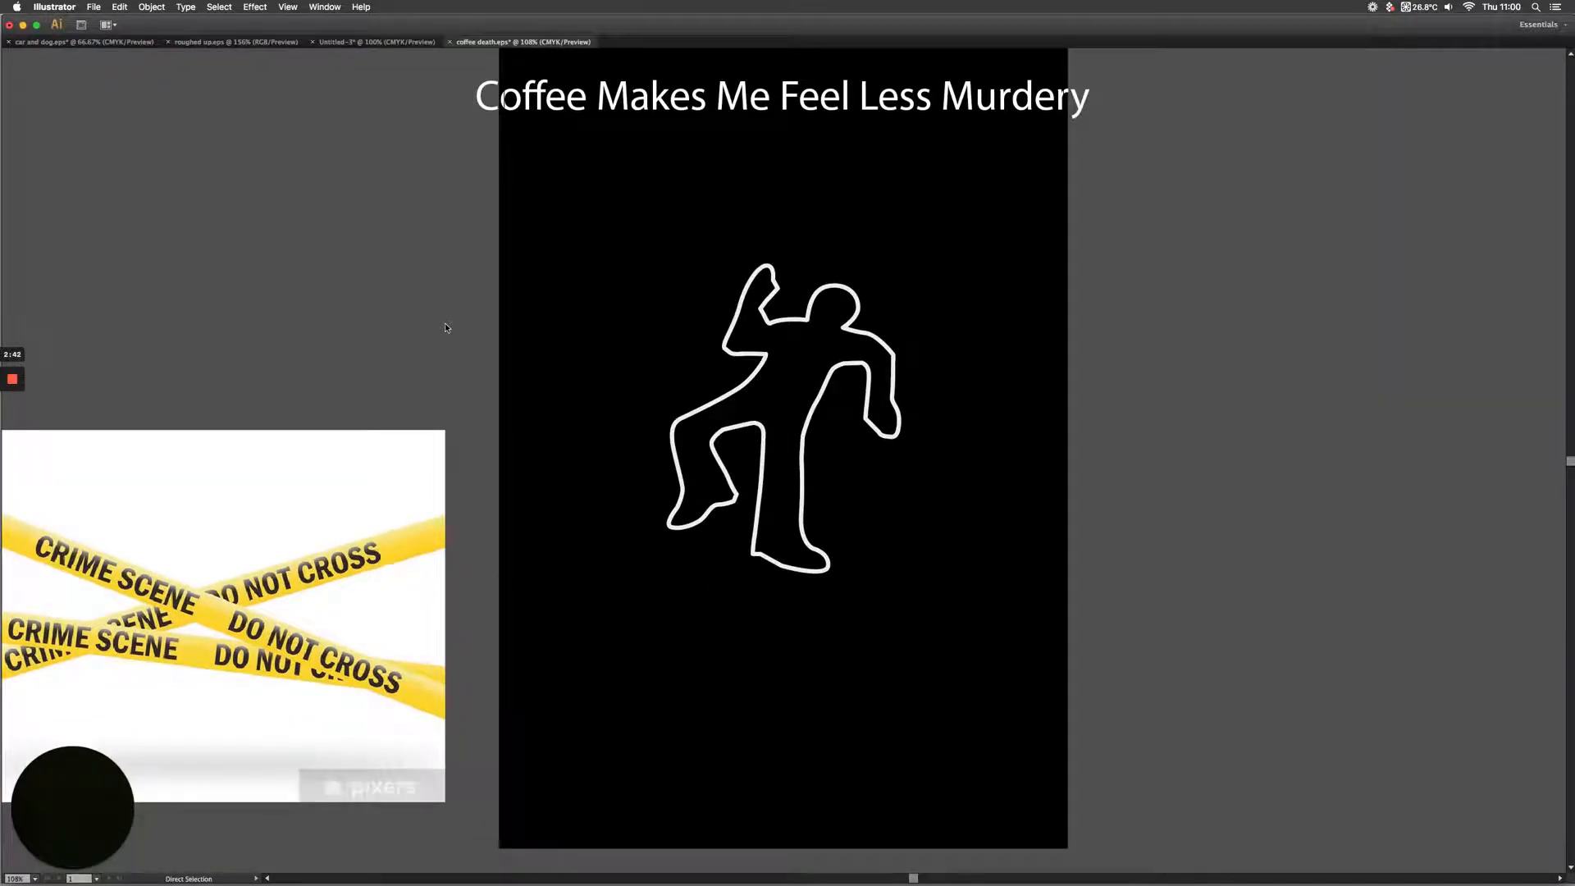
pyautogui.press('super+o')
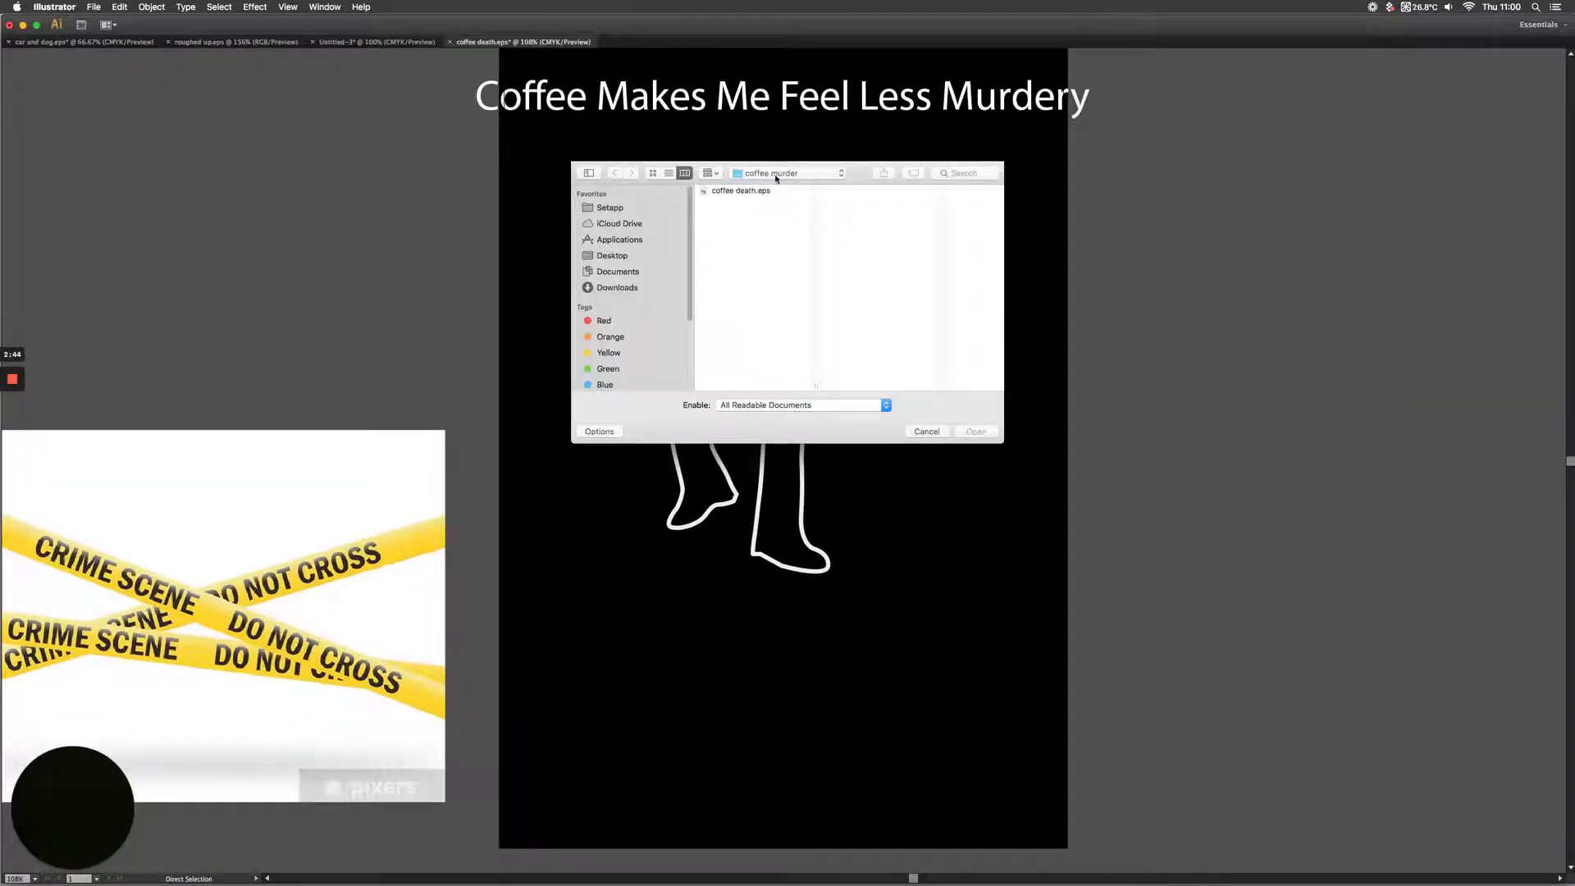
pyautogui.click(776, 178)
pyautogui.click(754, 220)
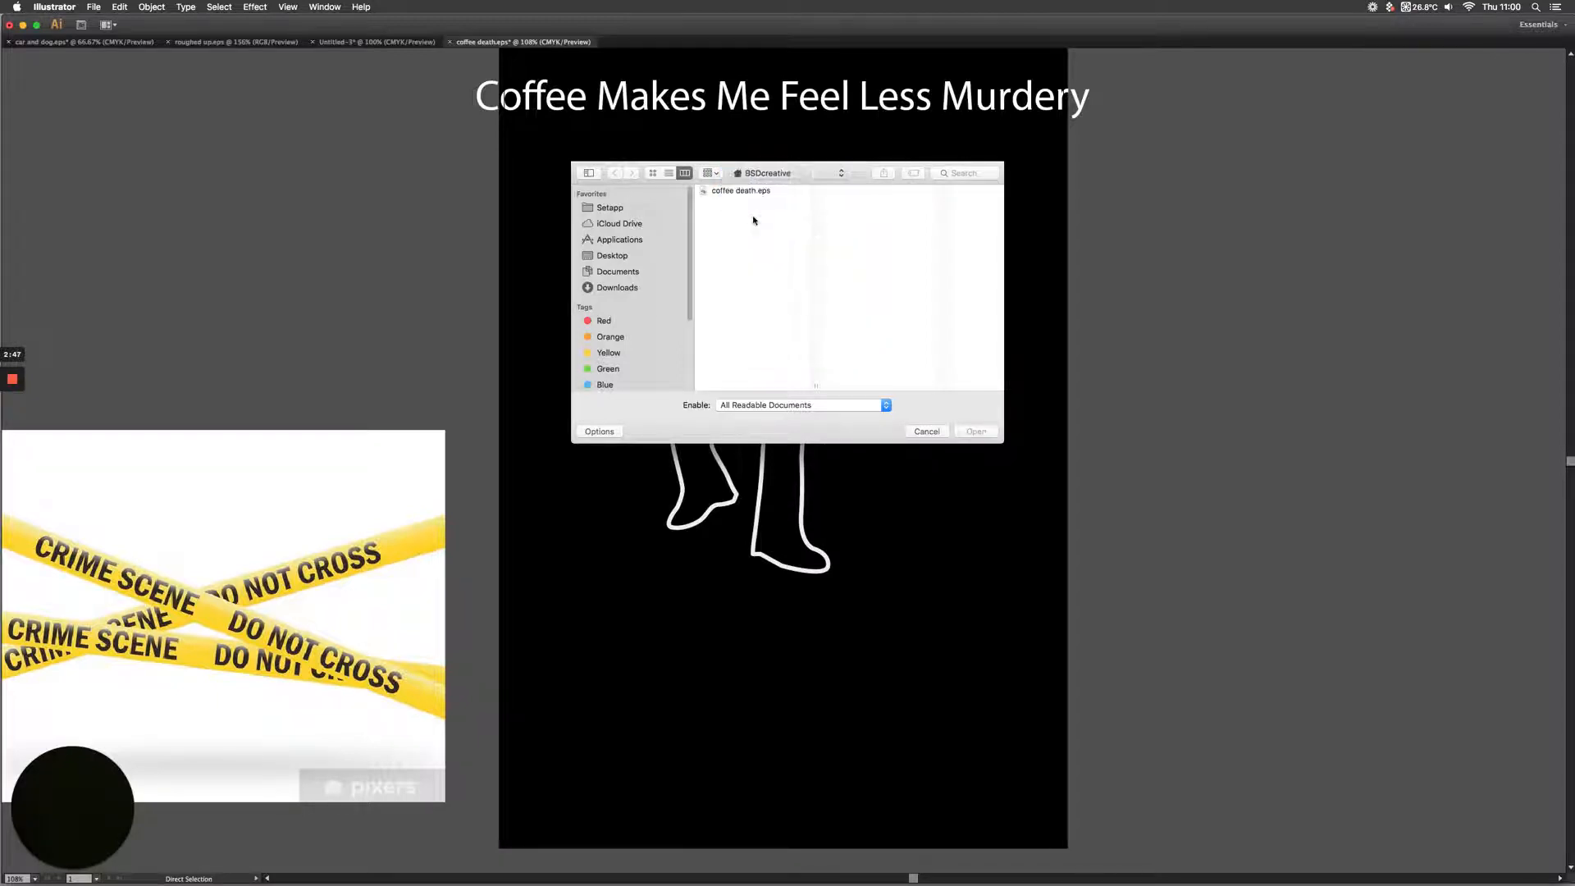
pyautogui.click(756, 176)
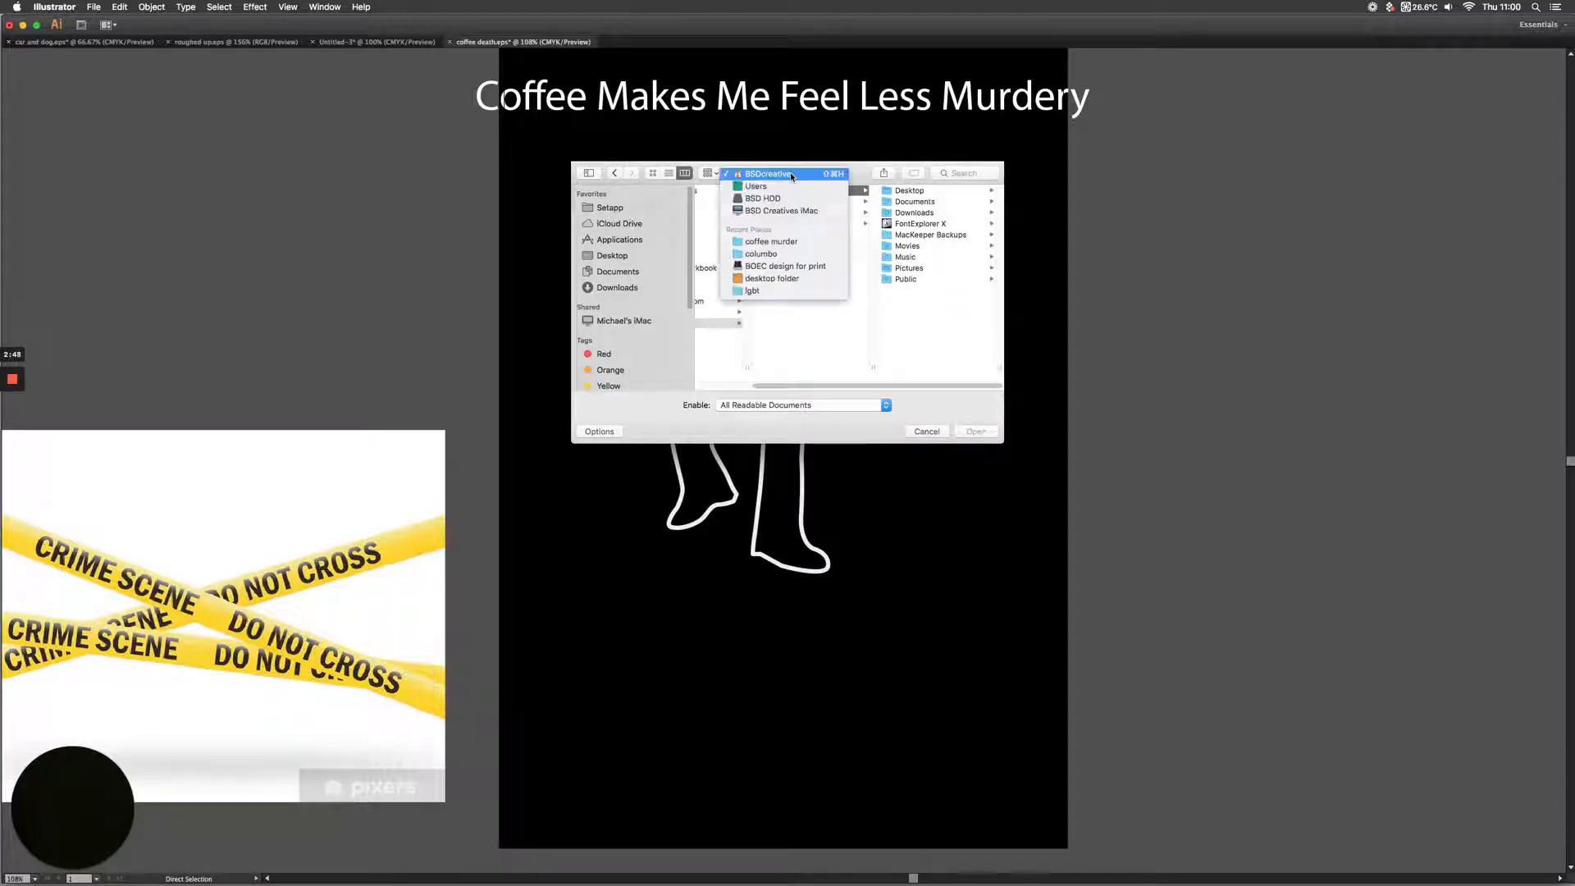
pyautogui.click(763, 200)
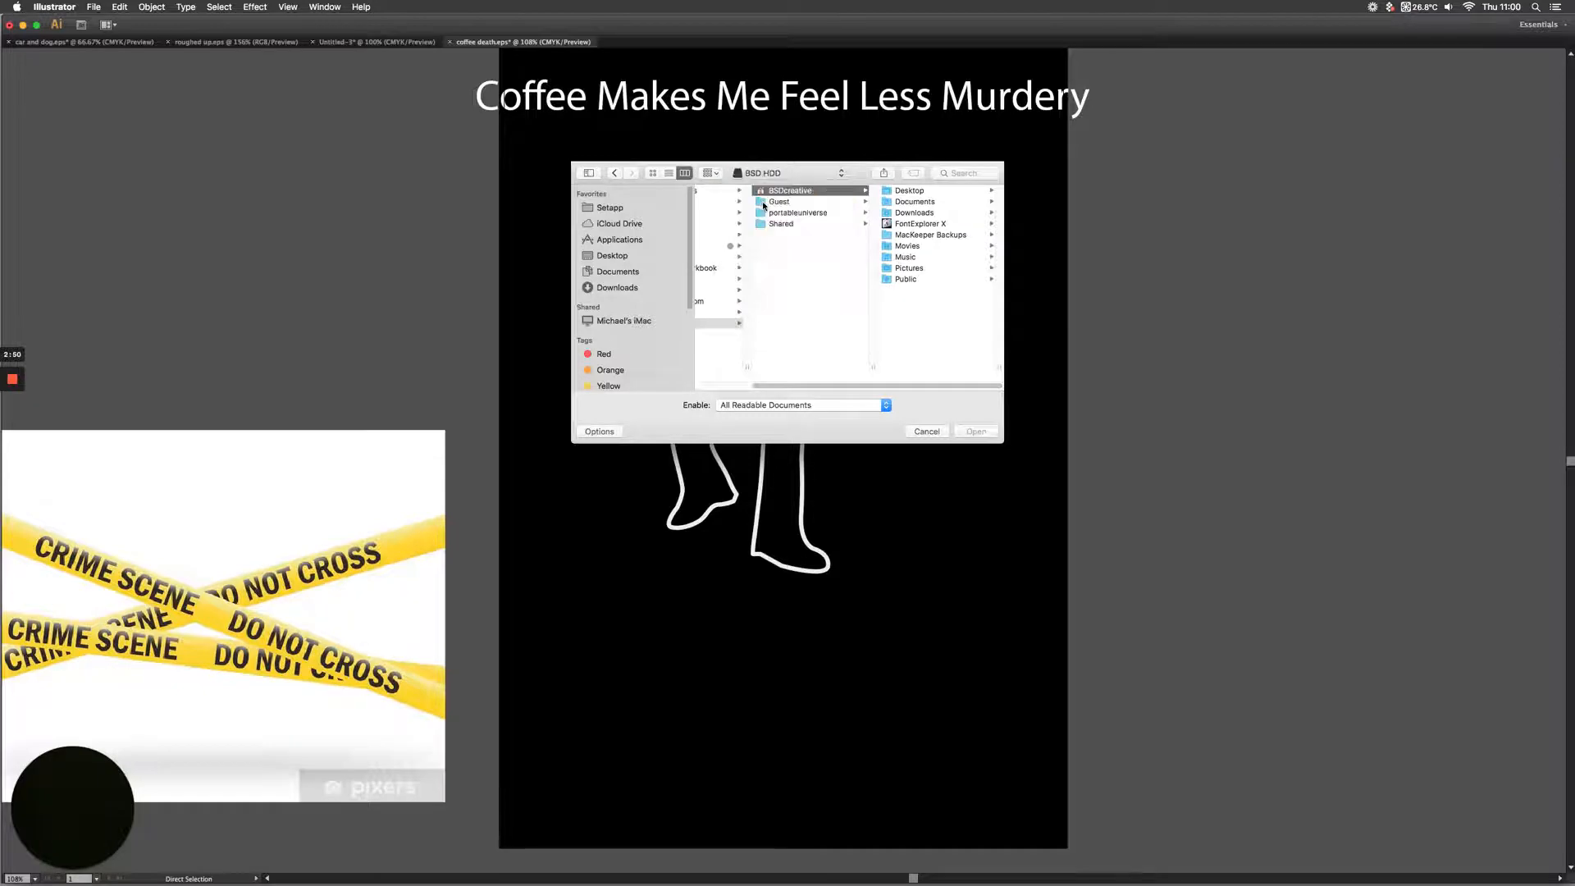
pyautogui.click(736, 247)
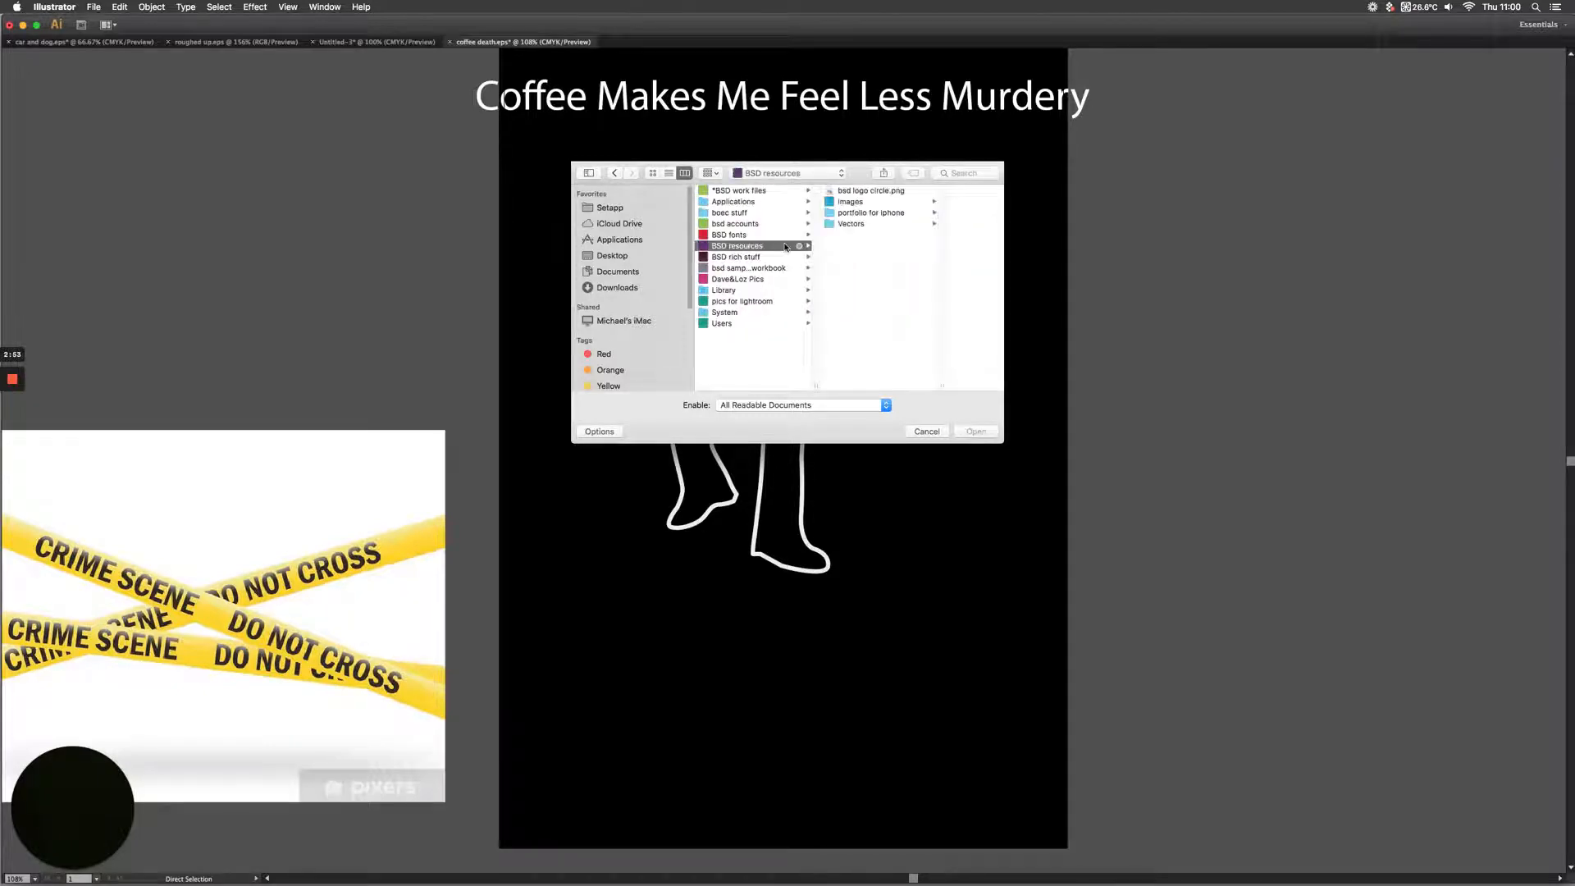
pyautogui.click(852, 224)
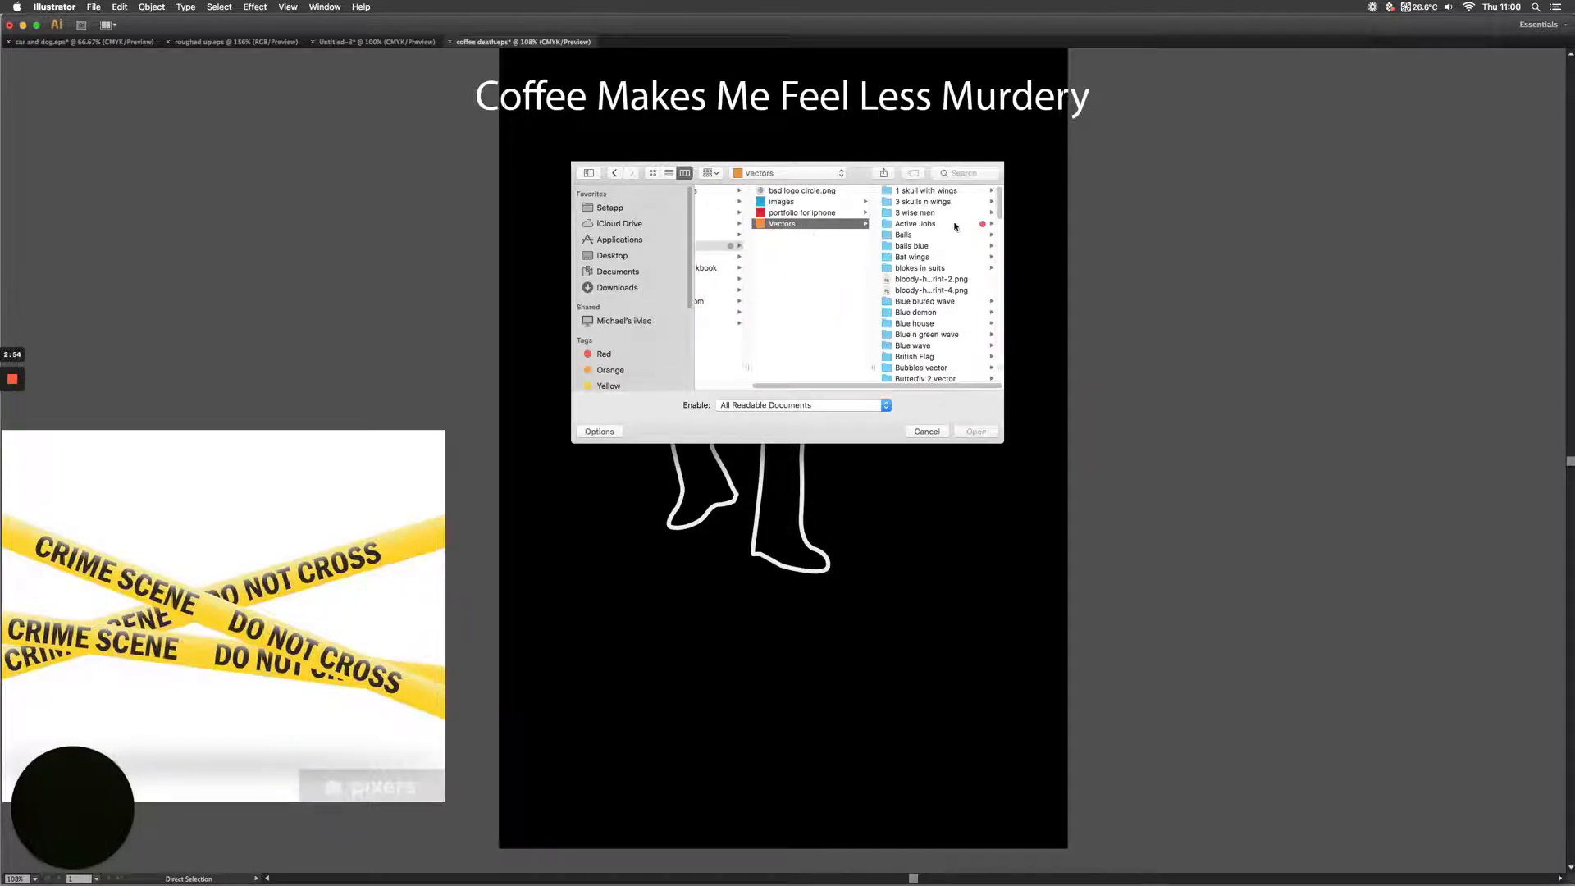
# - Preview bloody-handprint-2.png and bloody-handprint-4.png in the Vectors folder and leave without opening a file
pyautogui.click(919, 281)
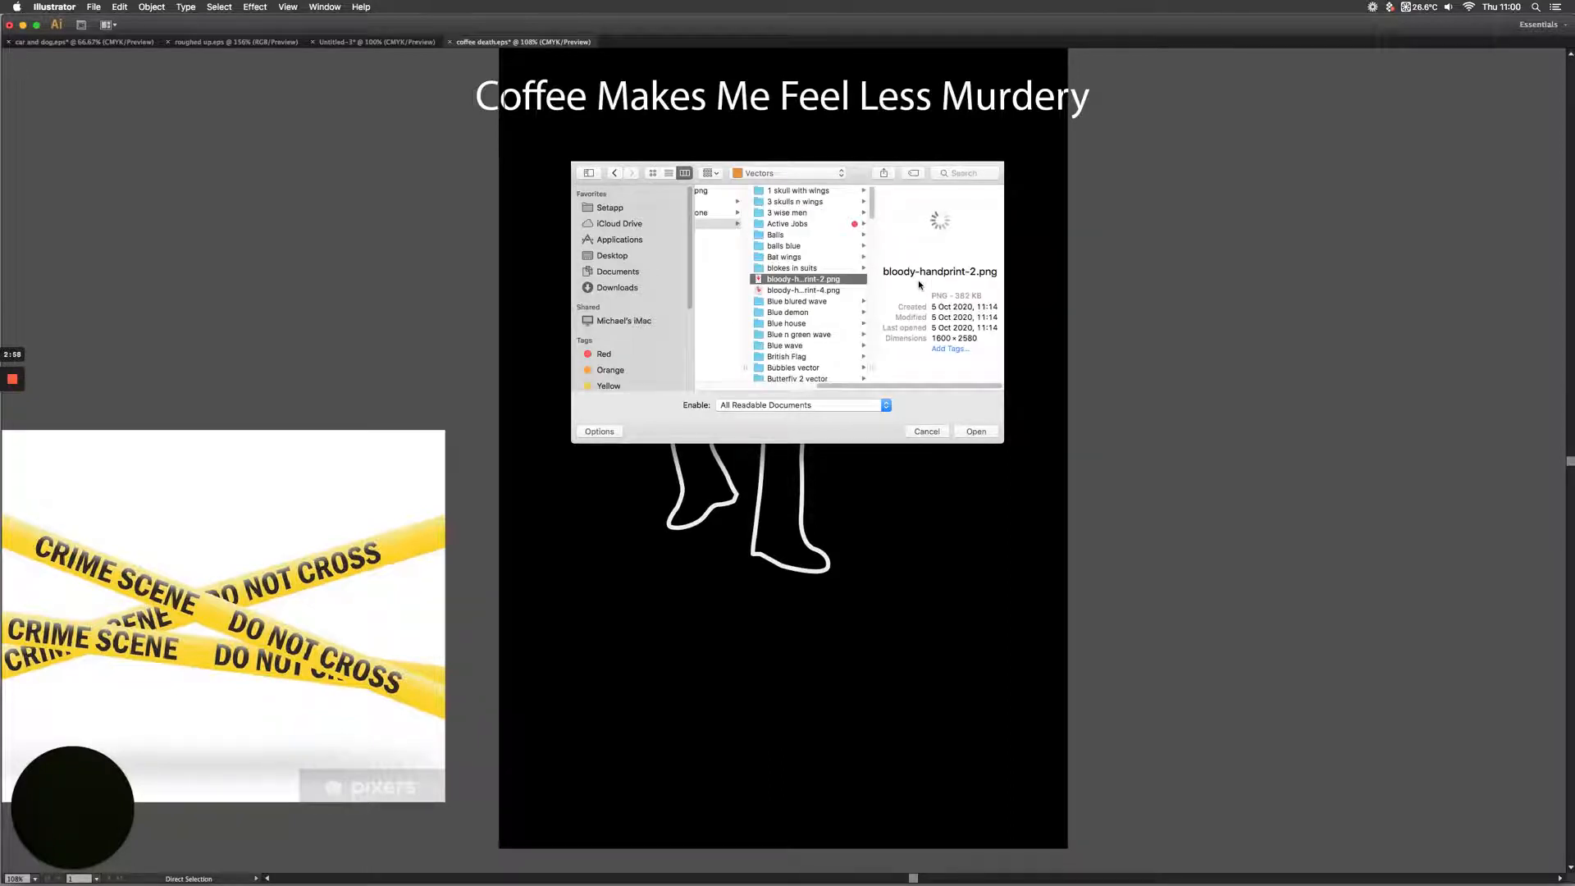
pyautogui.click(848, 290)
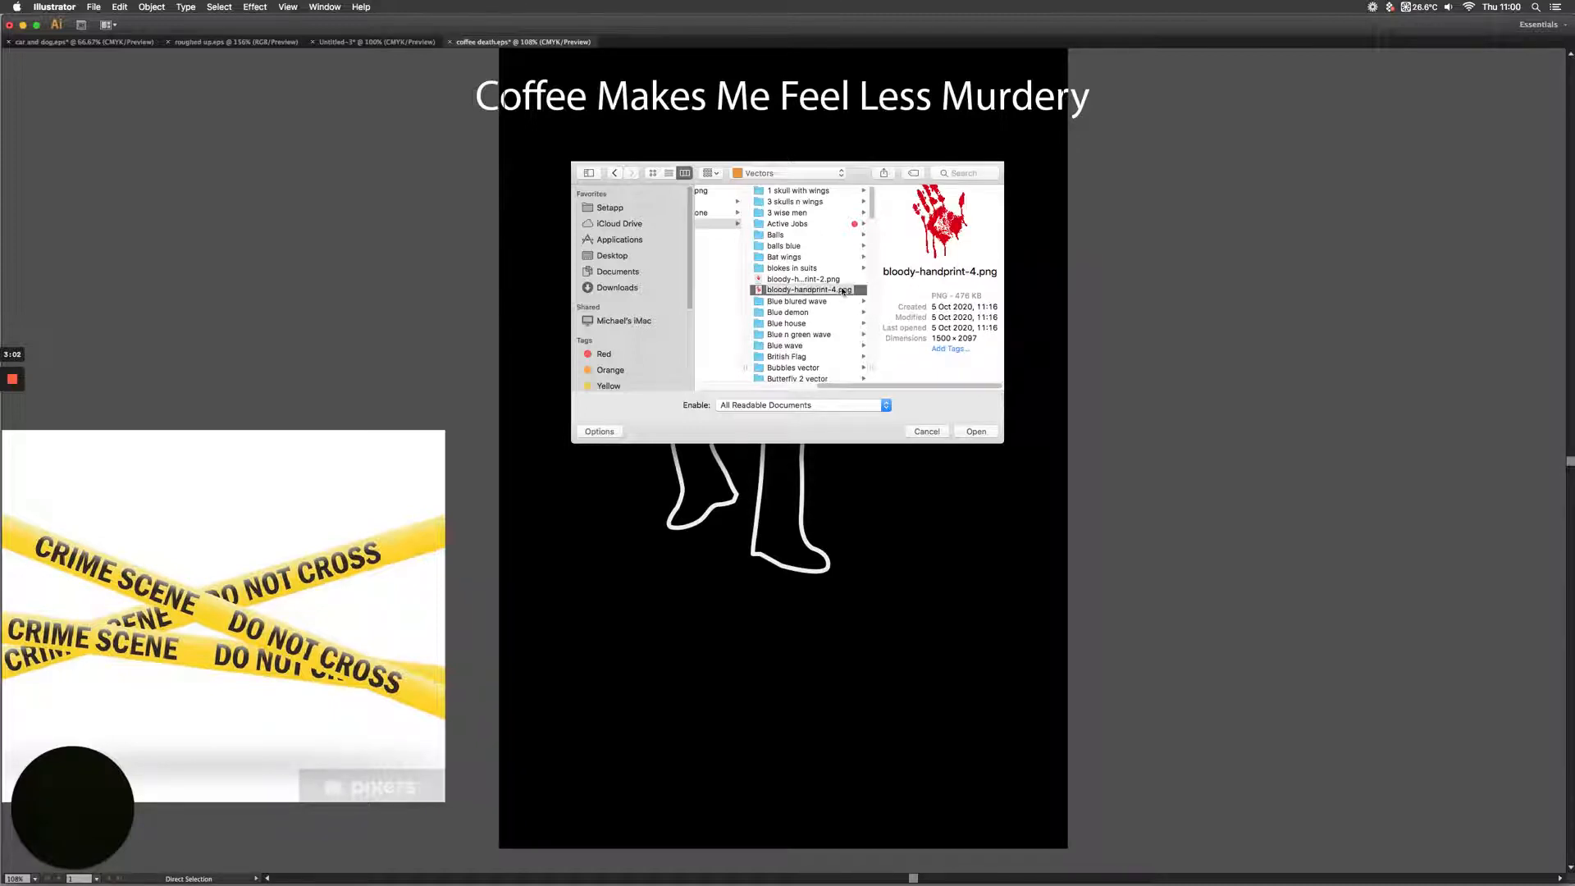
pyautogui.press('Up')
pyautogui.scroll(-5, 811, 294)
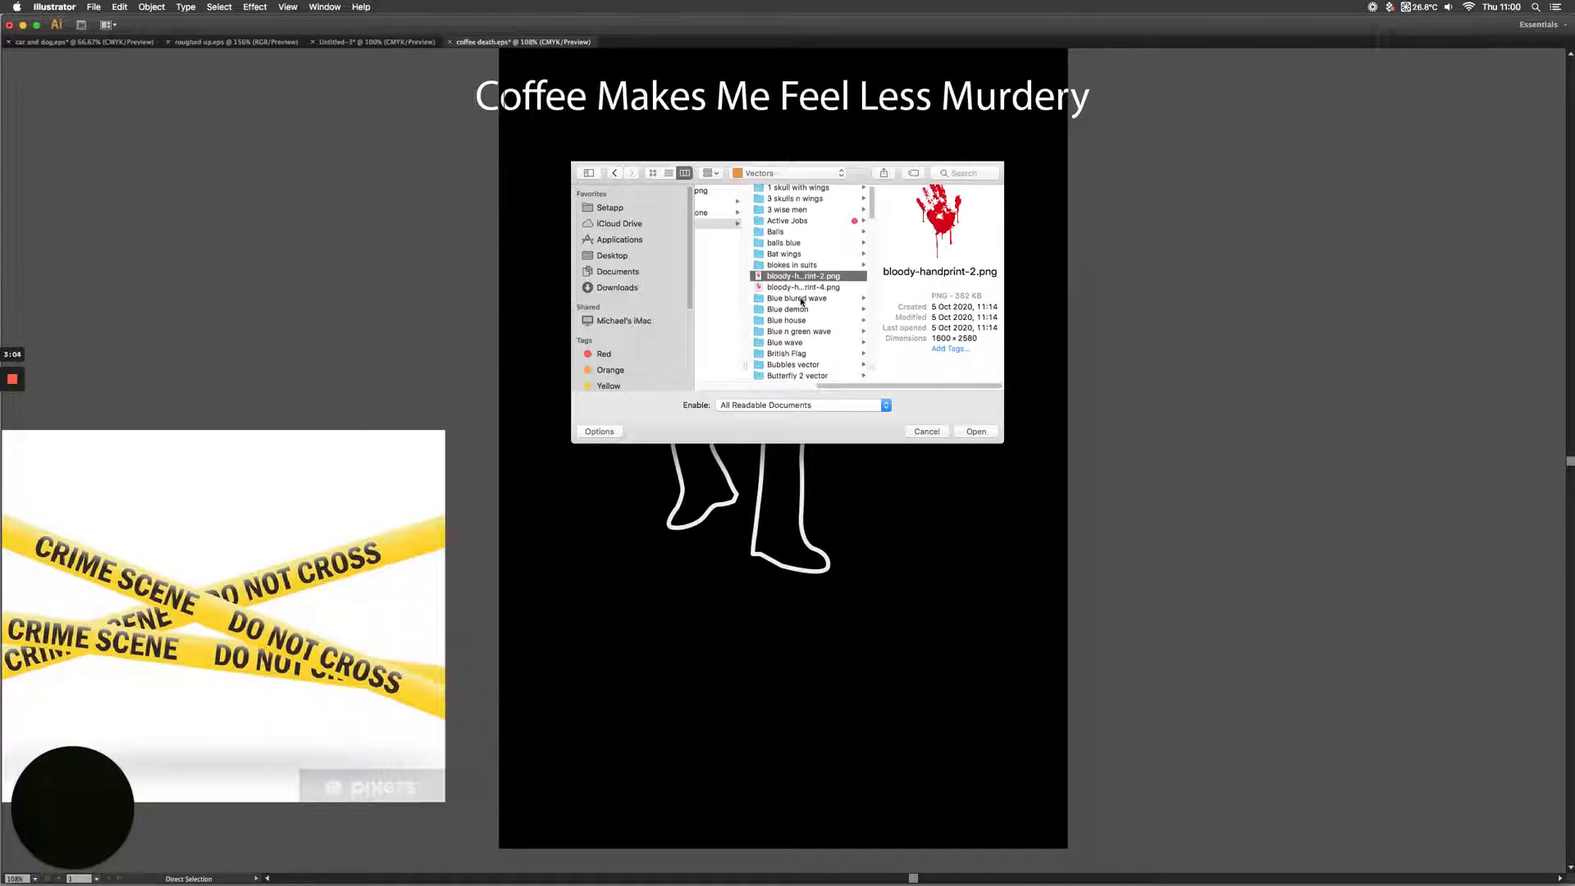
pyautogui.scroll(1, 802, 302)
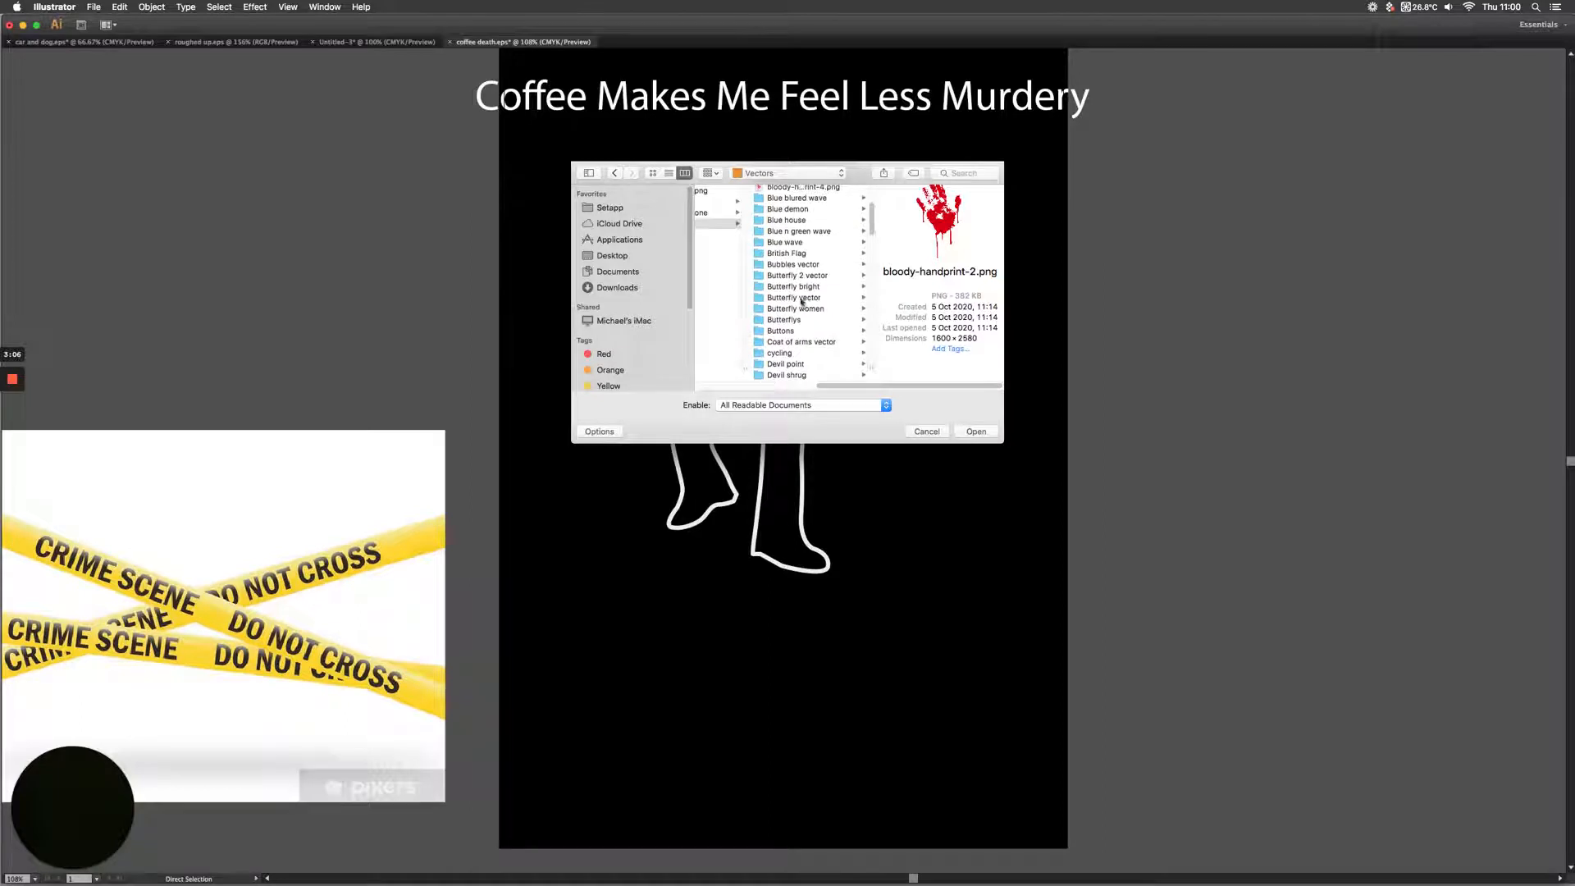
pyautogui.click(928, 431)
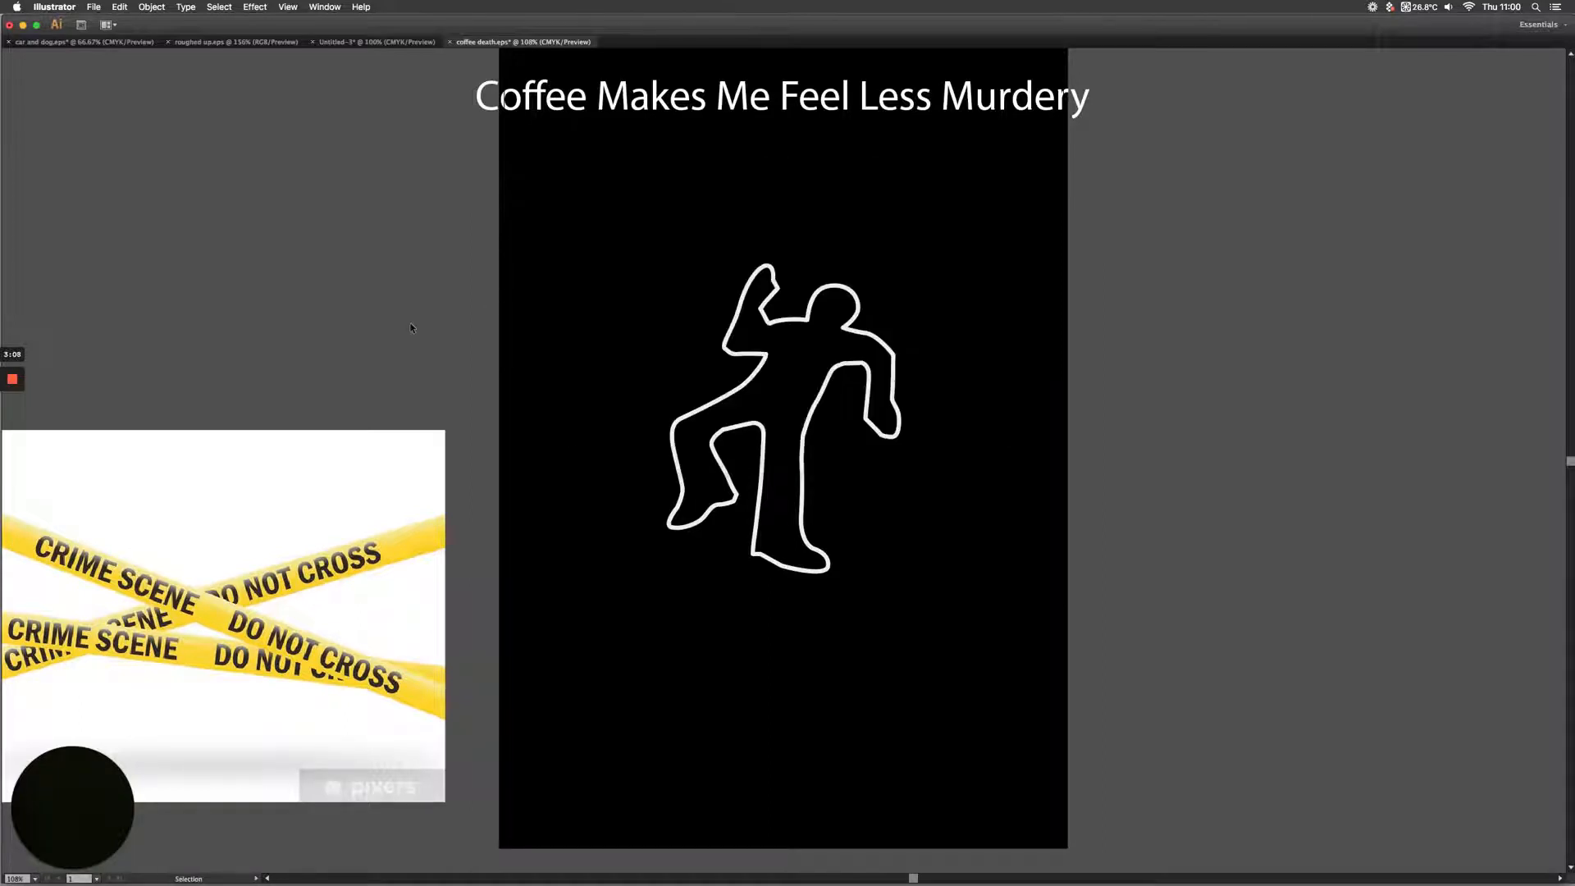
# - Switch to Firefox and search Google Images for "blood splatter vector" in a new tab
pyautogui.press('super+space')
pyautogui.moveTo(691, 236); pyautogui.dragTo(1048, 474)
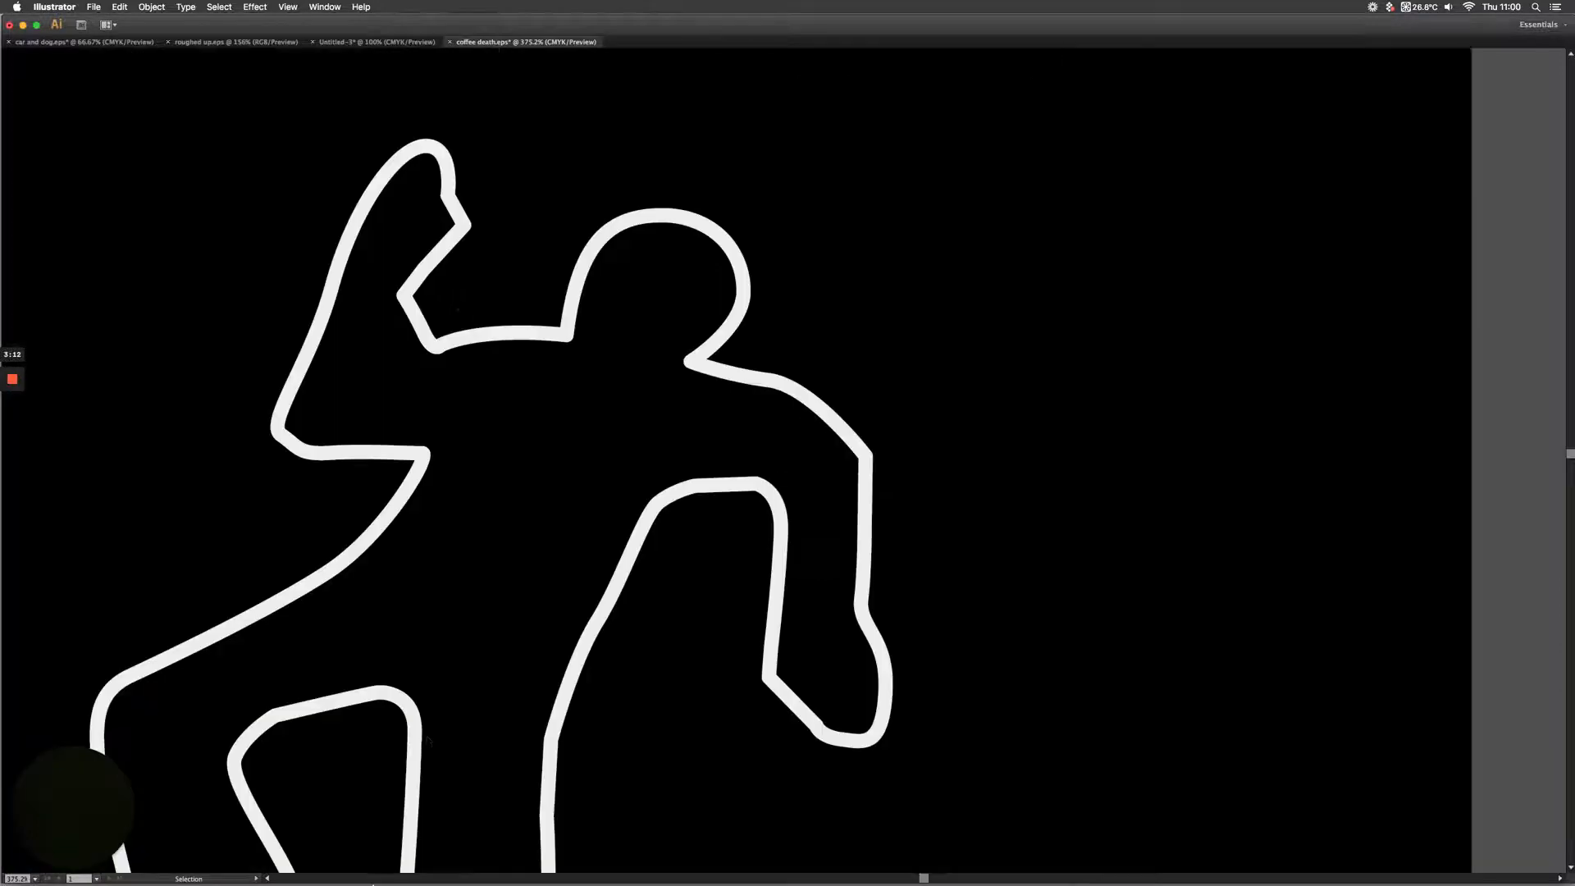
pyautogui.moveTo(349, 883)
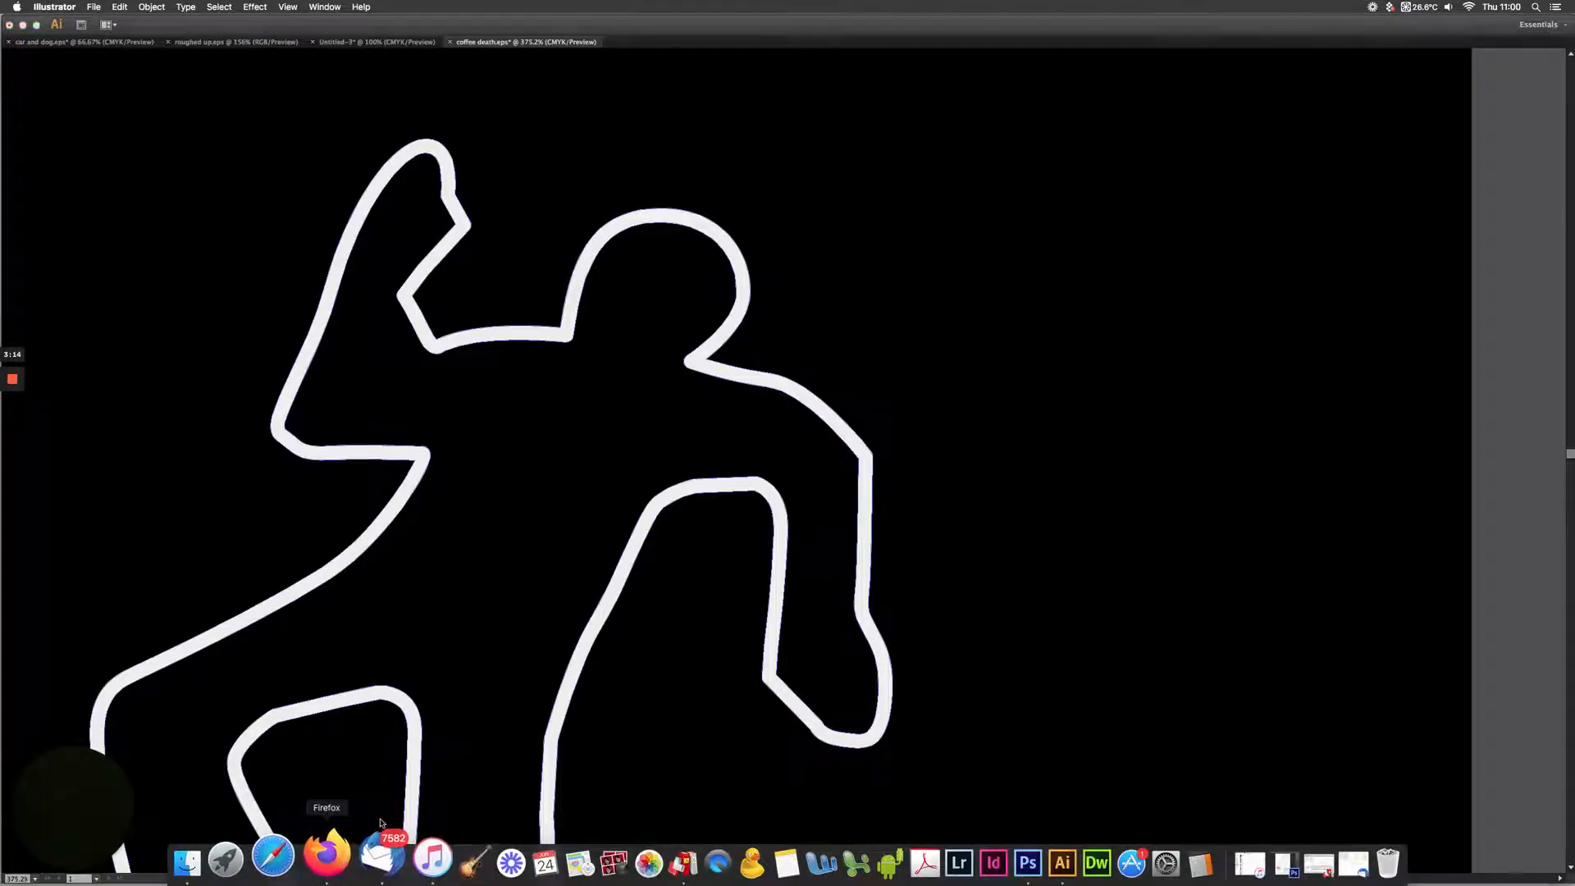
pyautogui.click(320, 857)
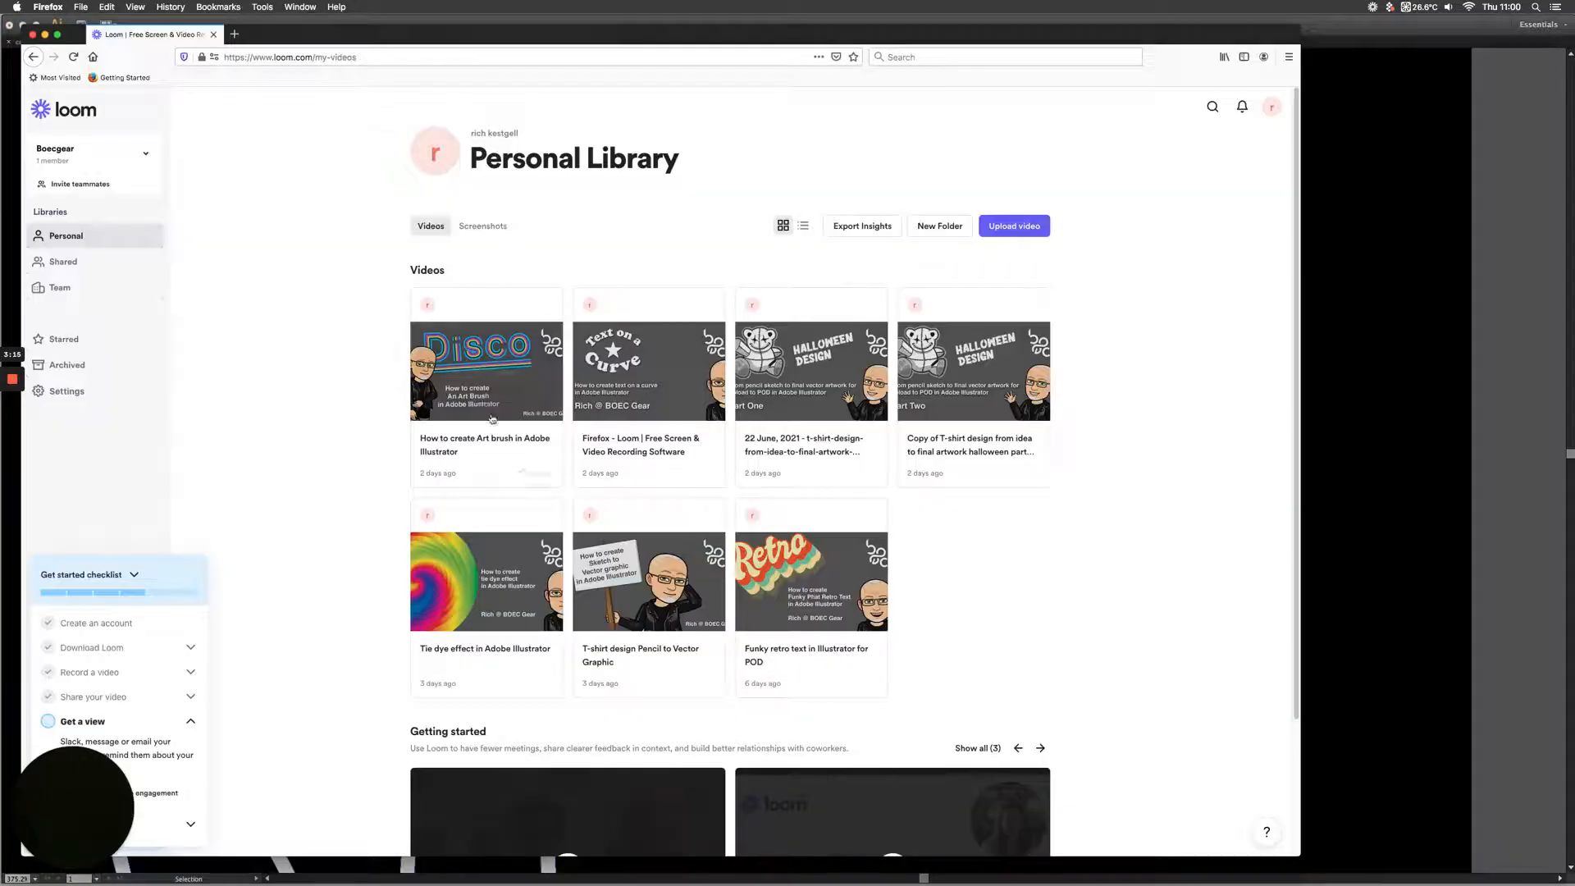
pyautogui.click(235, 33)
pyautogui.click(492, 345)
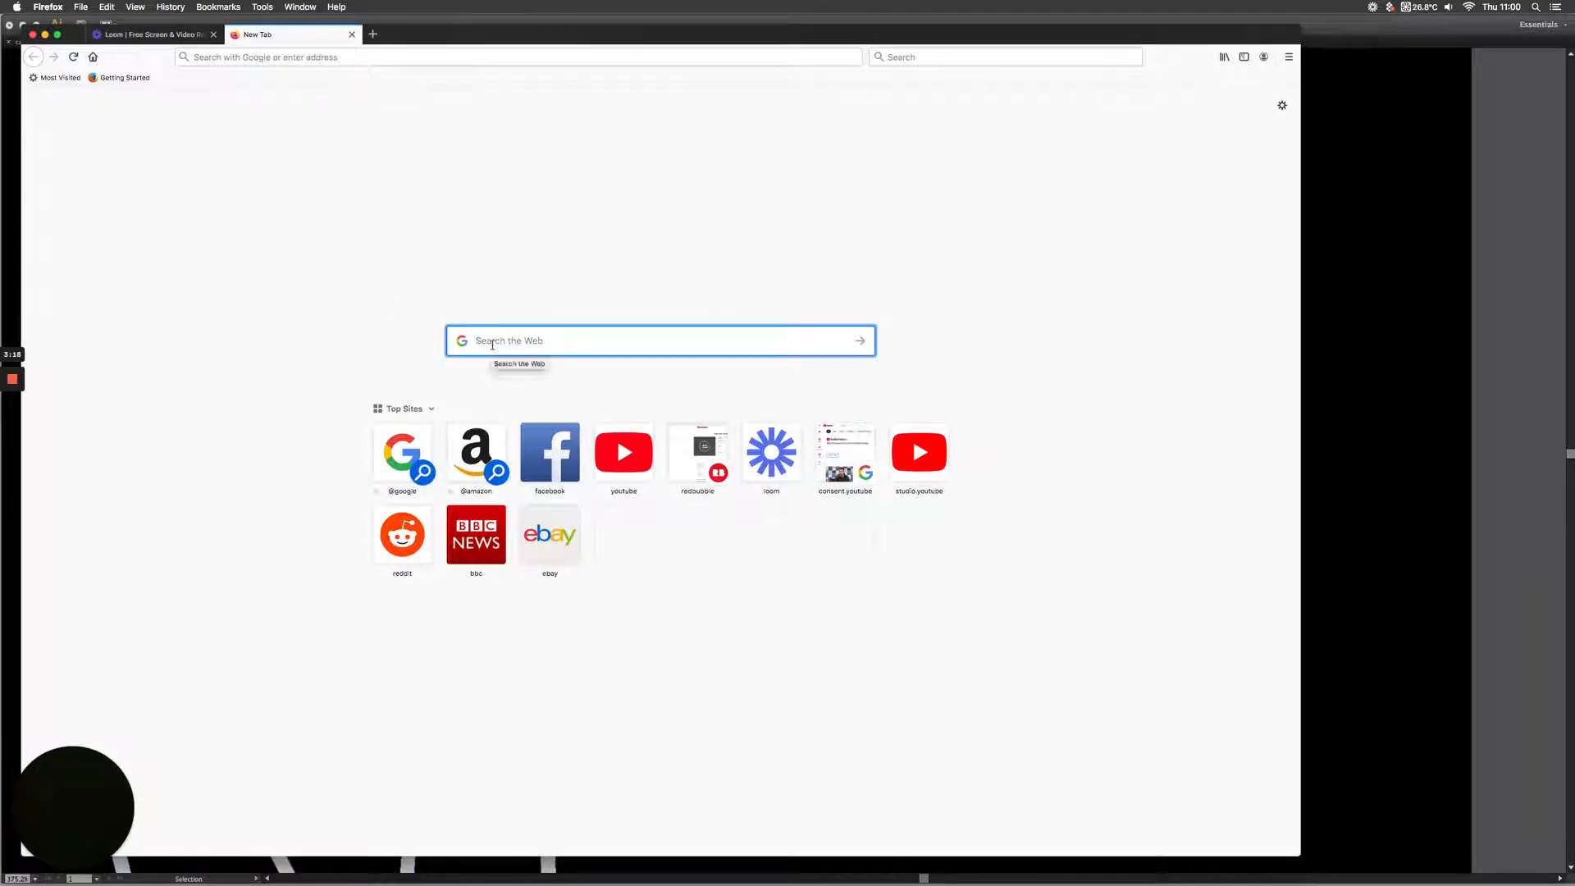
pyautogui.write('bl')
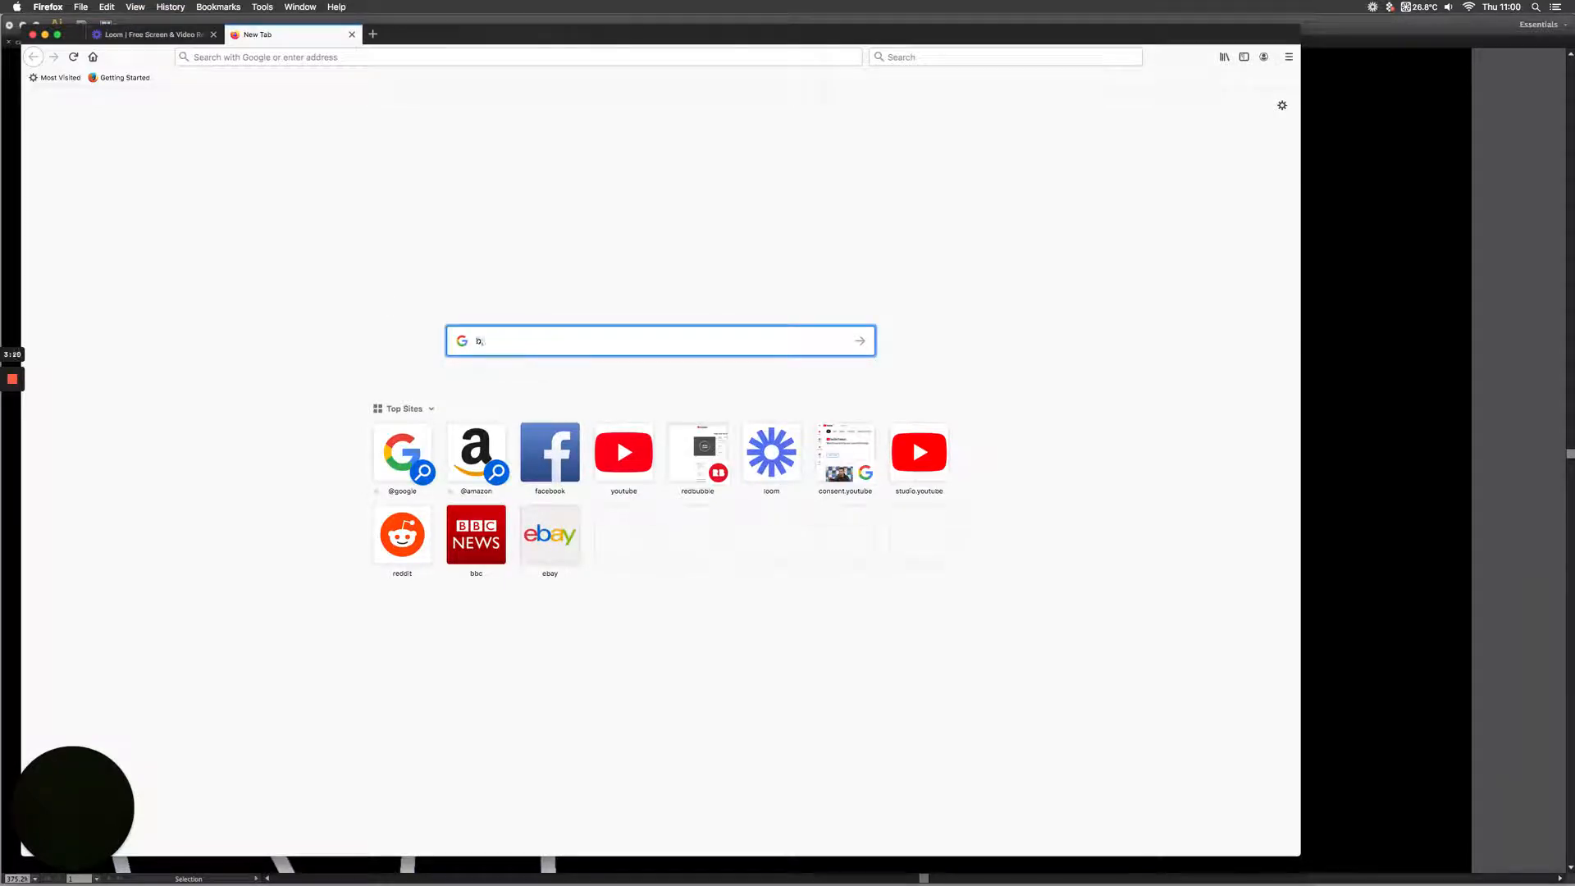
pyautogui.write('ood')
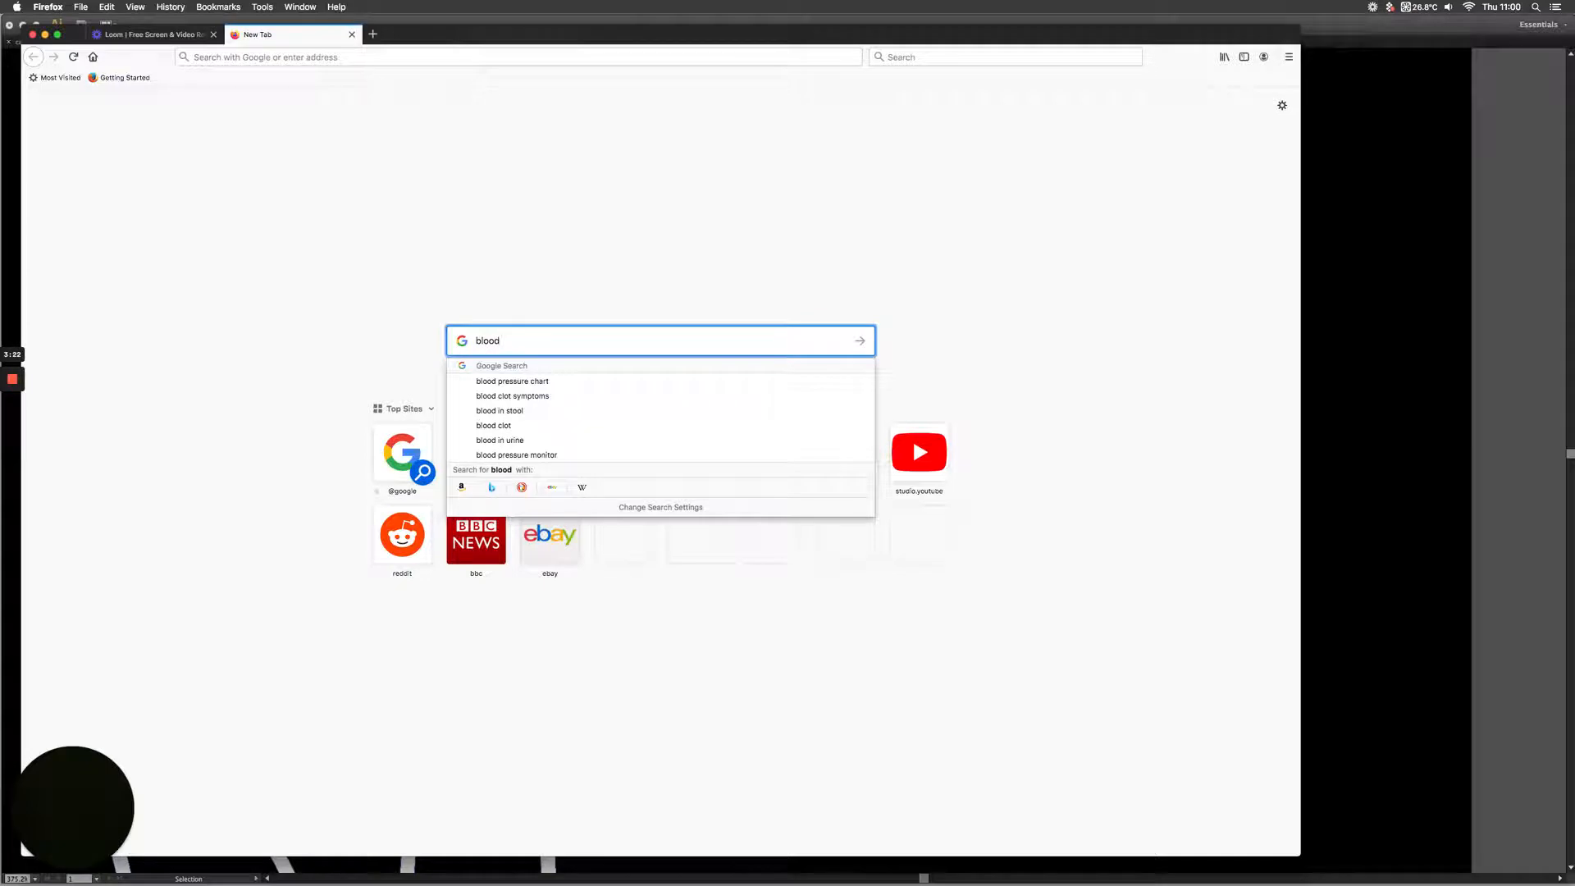
pyautogui.write(' spla')
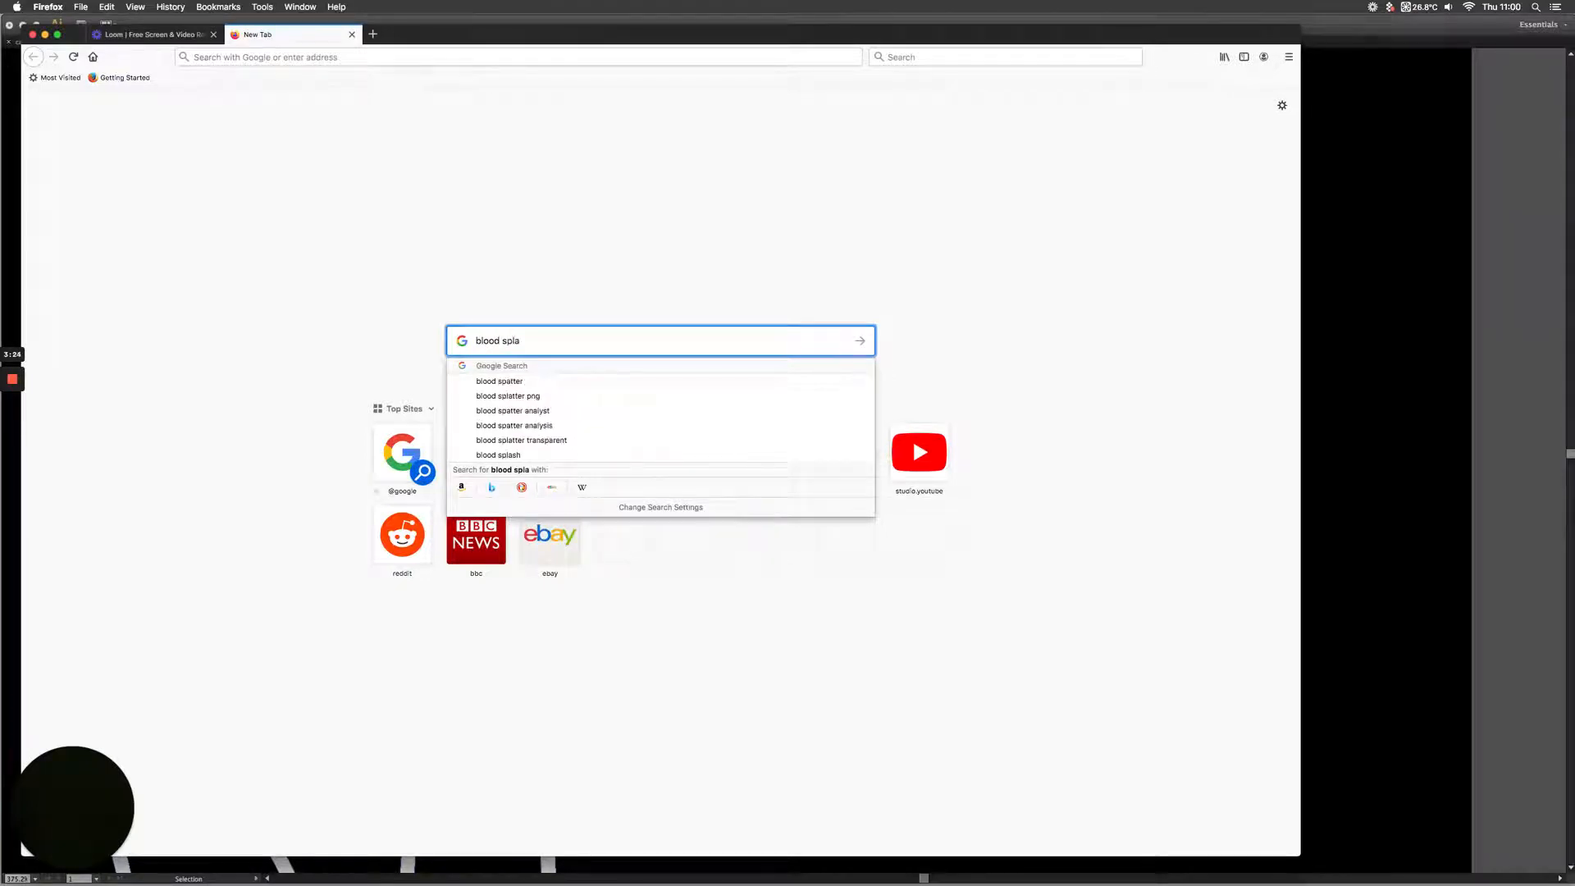
pyautogui.write('tter vector')
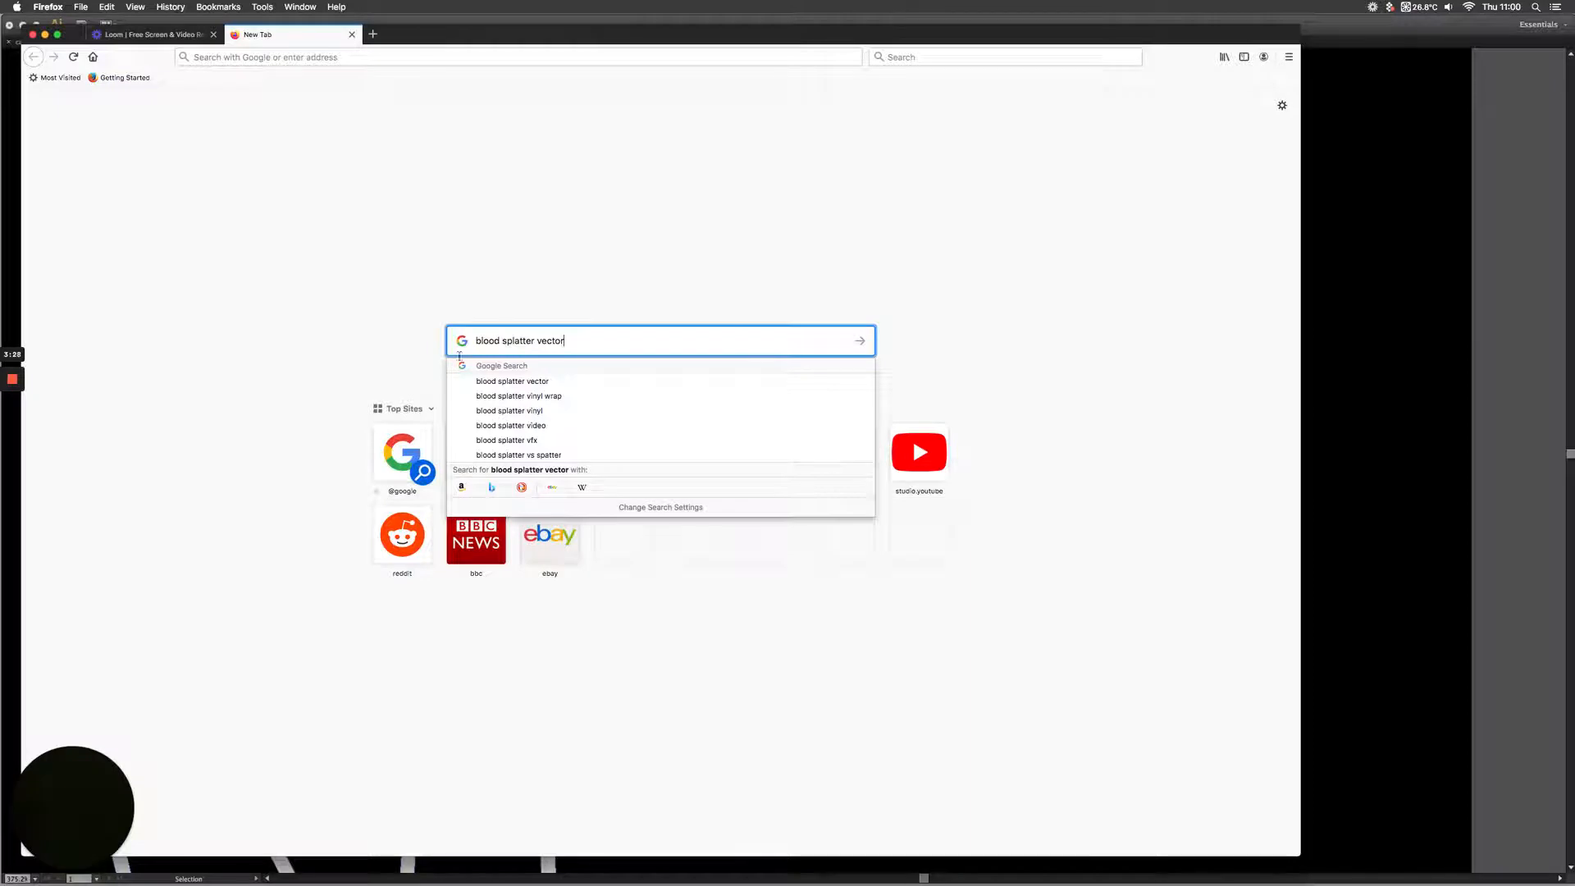
pyautogui.press('Return')
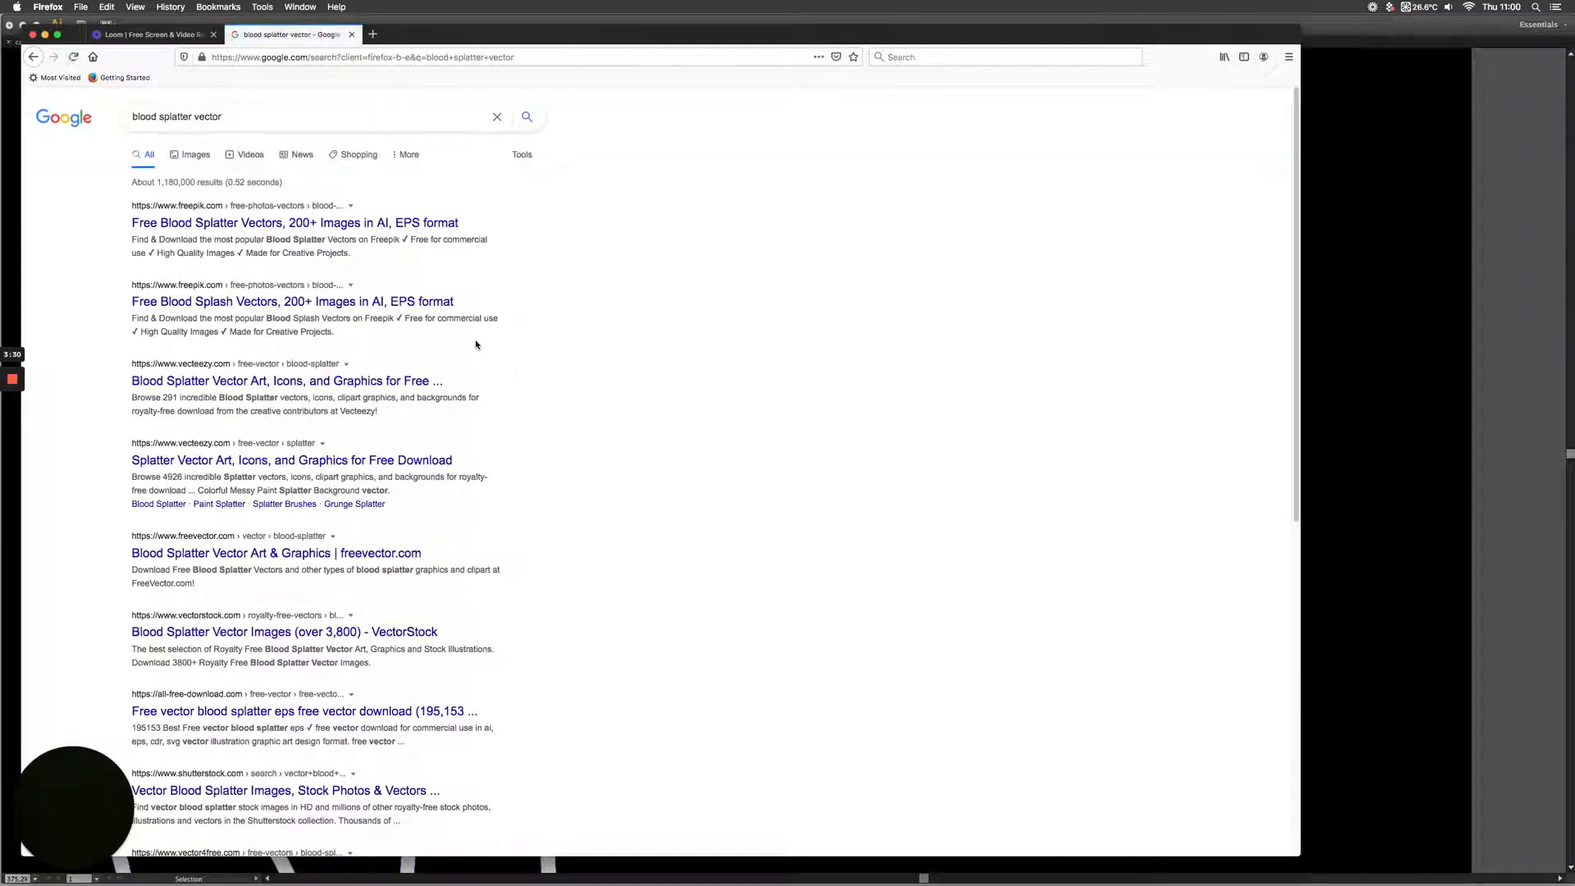
pyautogui.click(198, 156)
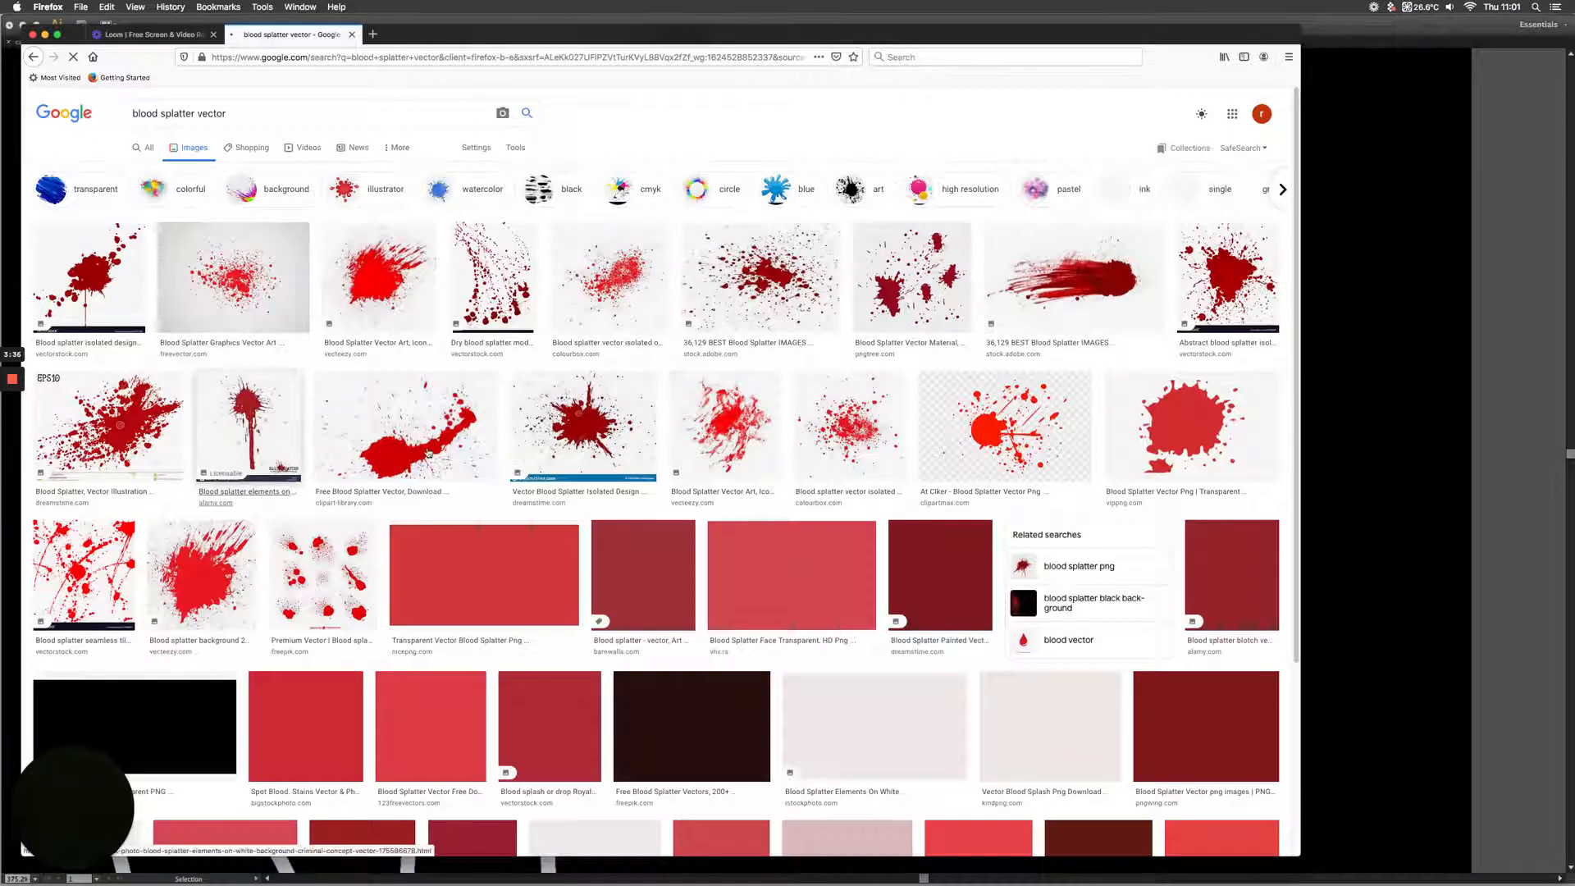
# - Bring the solid red Vippng blood splatter image into the Illustrator document and scale it down clear of the artboard's right side
pyautogui.click(1160, 416)
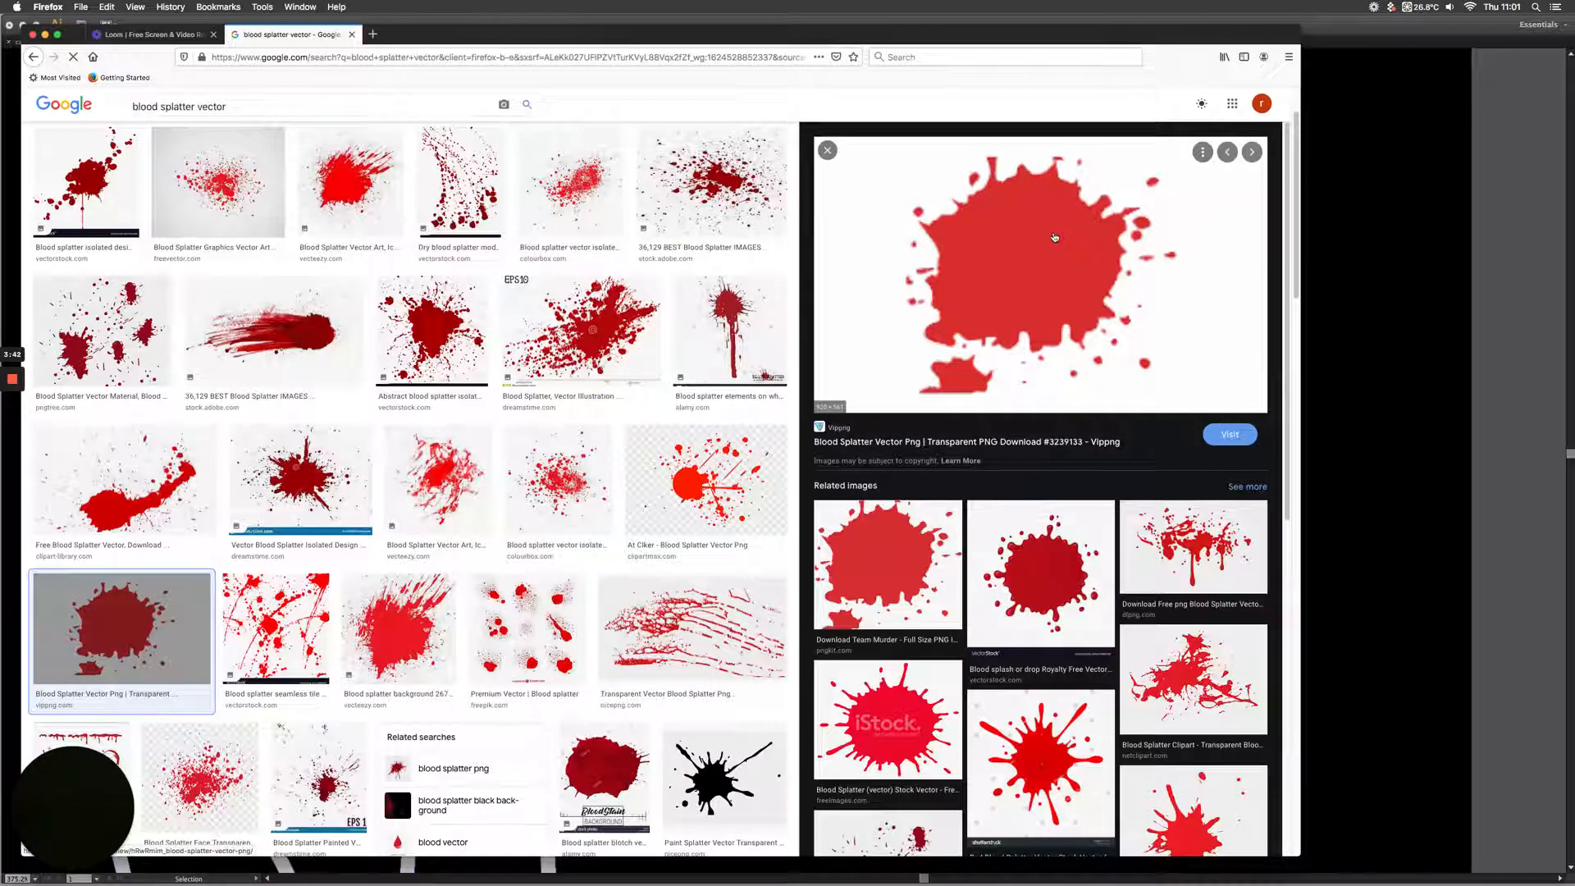
pyautogui.moveTo(1048, 235); pyautogui.dragTo(1397, 310)
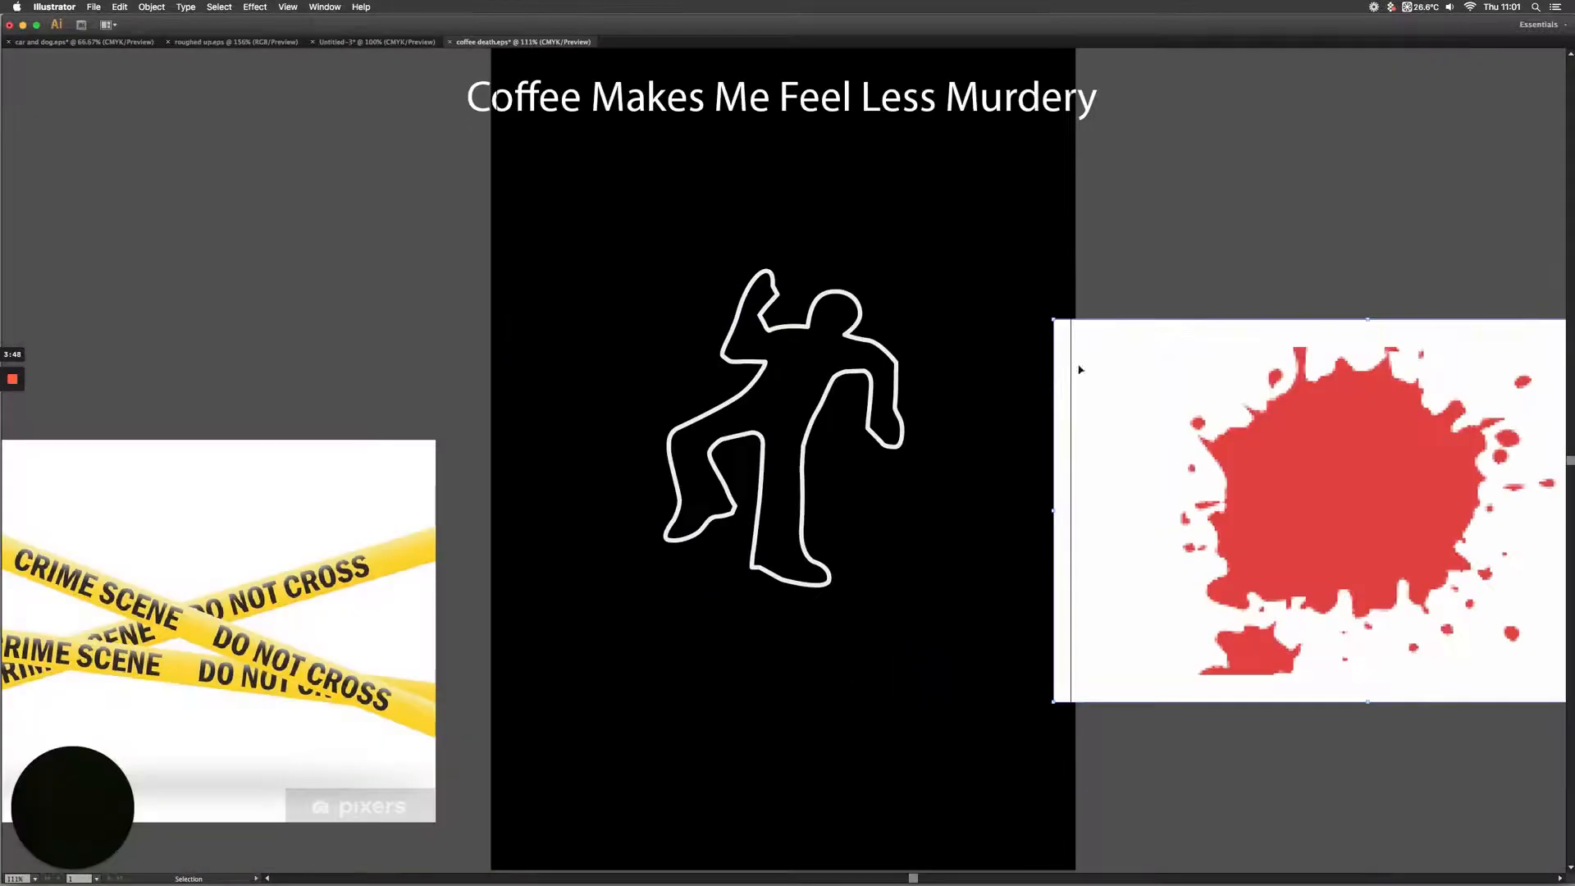
pyautogui.moveTo(838, 319); pyautogui.dragTo(555, 267)
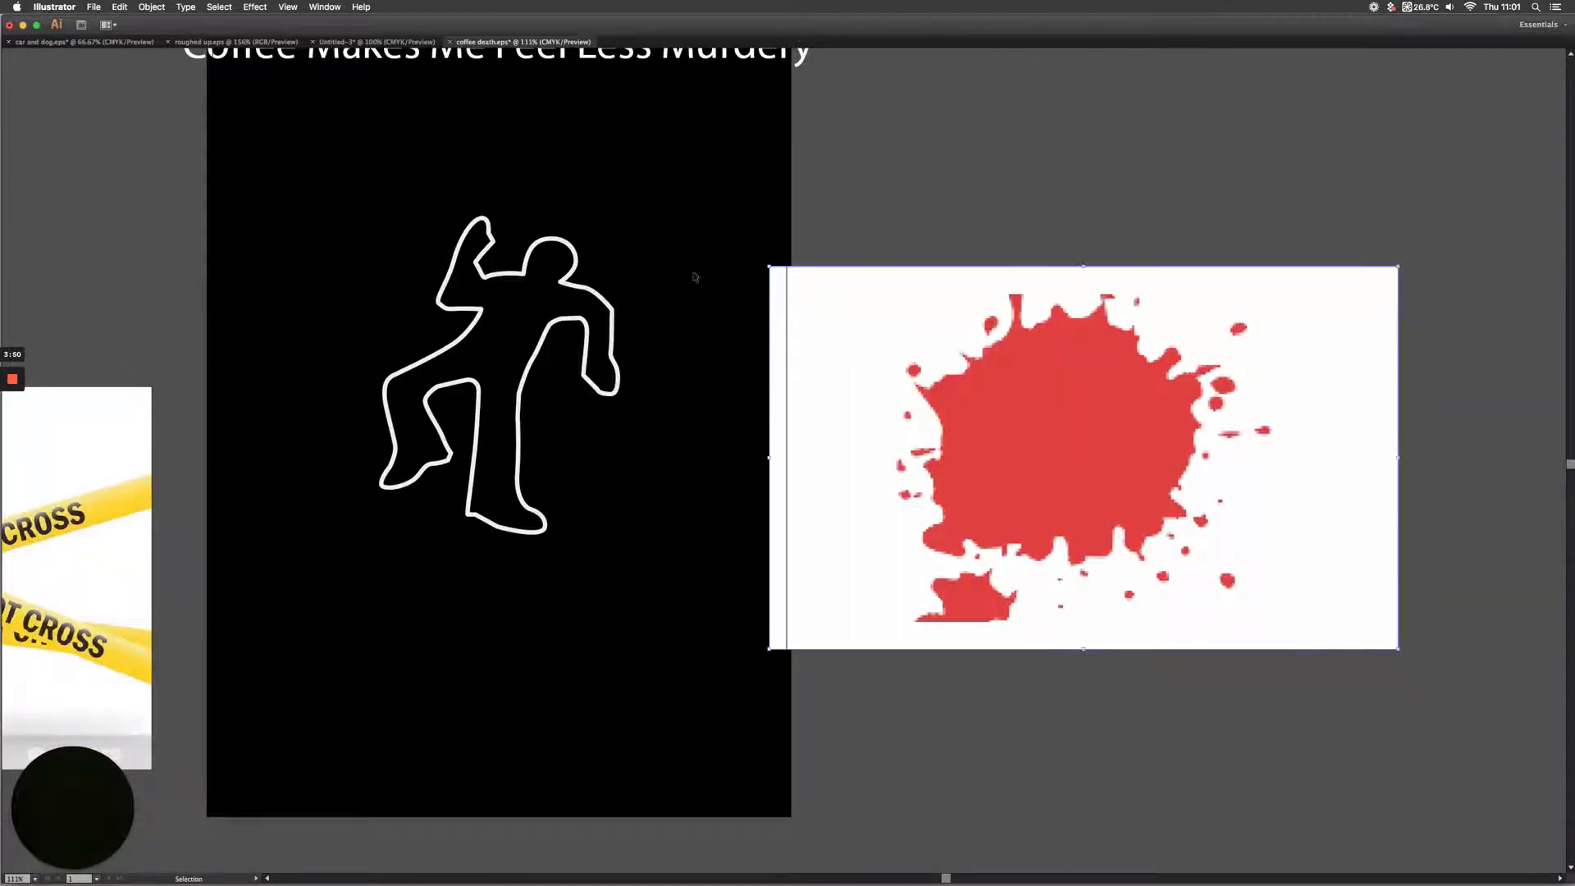
pyautogui.moveTo(768, 266); pyautogui.dragTo(911, 353)
pyautogui.moveTo(1098, 468); pyautogui.dragTo(972, 458)
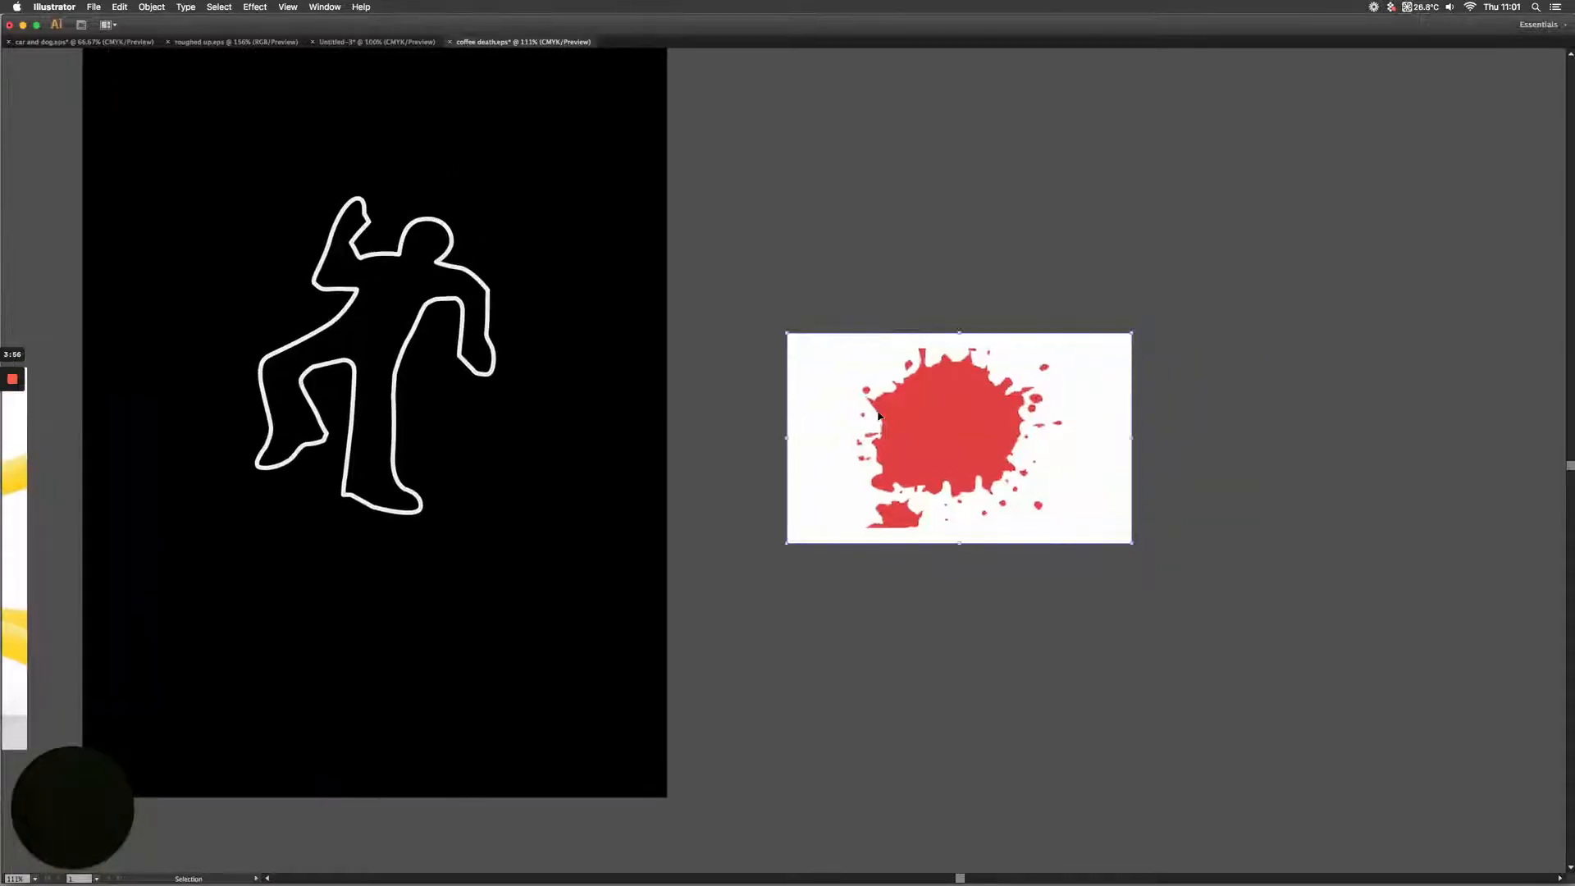
# - Lock the blood splatter image in place and show the hidden panels again
pyautogui.press('super+2')
pyautogui.press('super+space')
pyautogui.moveTo(812, 321); pyautogui.dragTo(1090, 538)
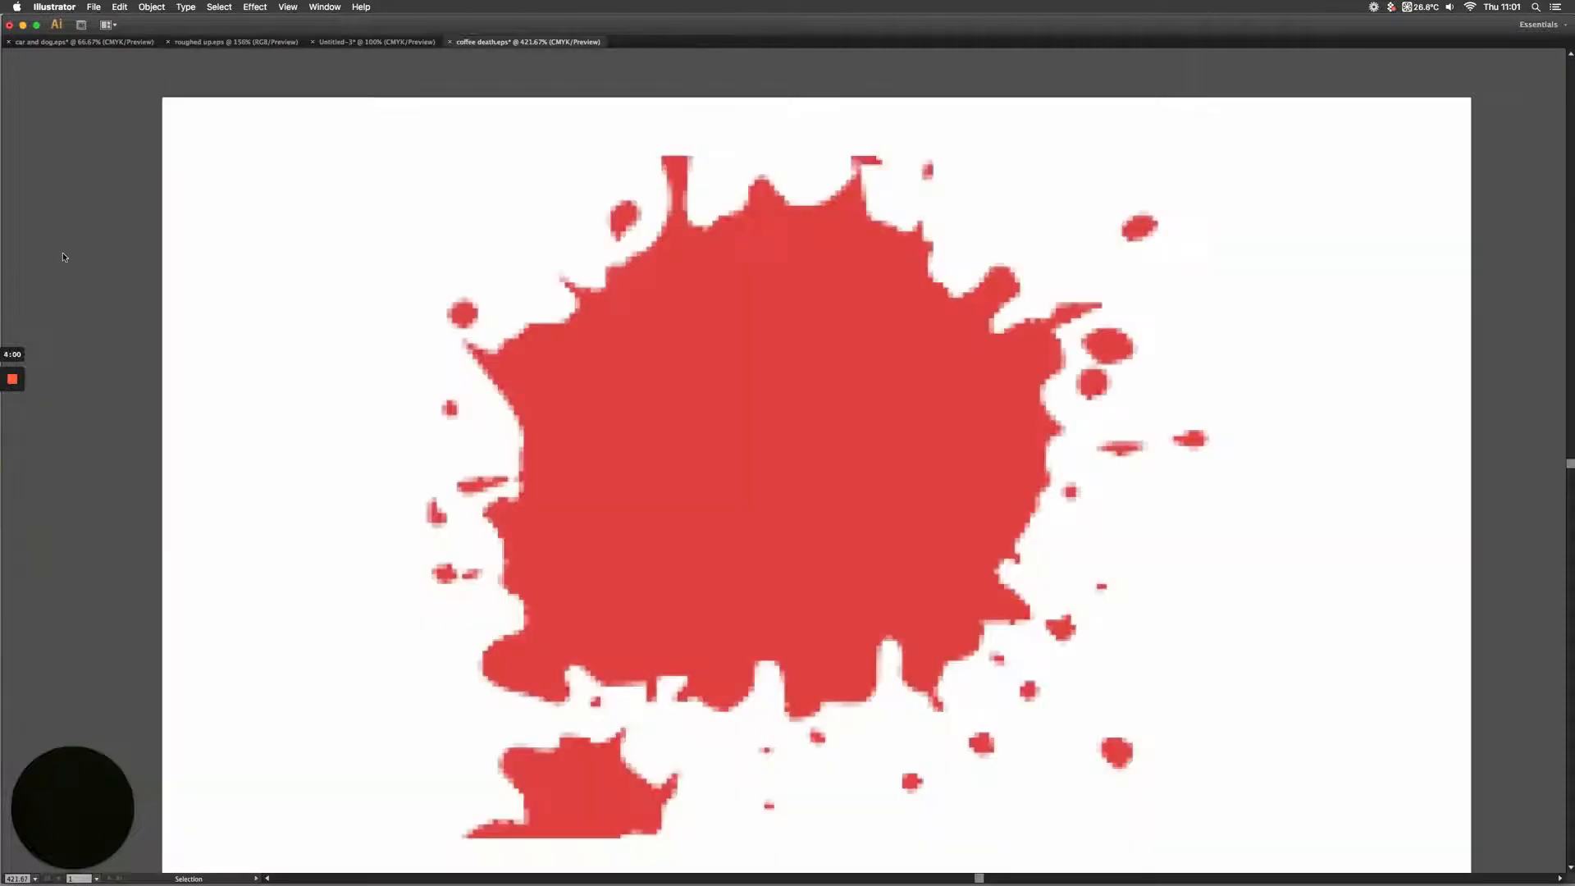
pyautogui.press('super+0')
pyautogui.press('Tab')
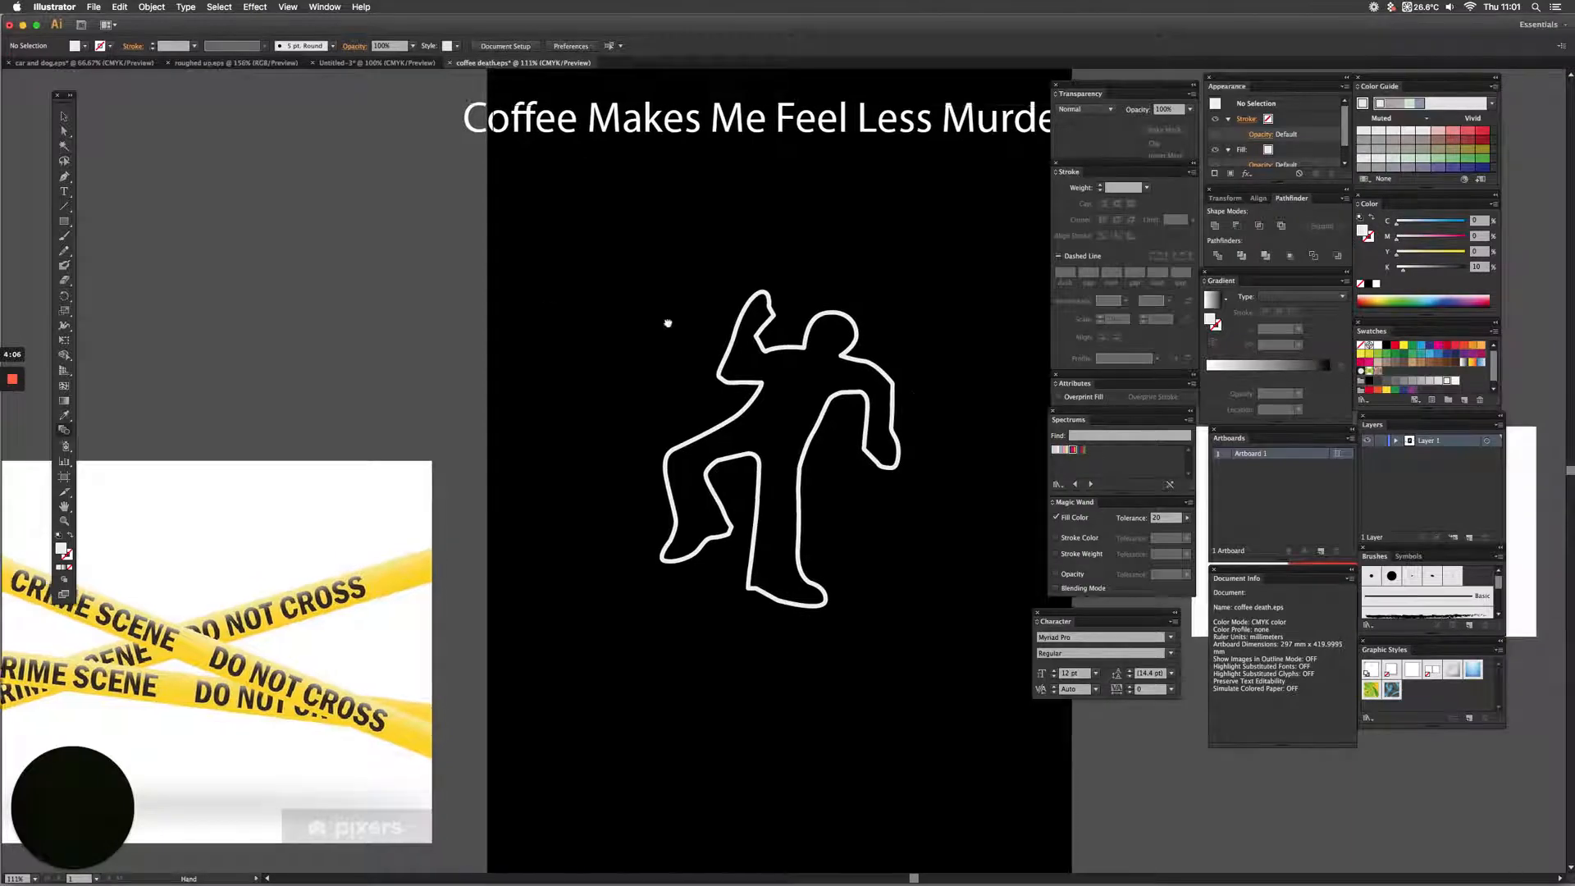
# - Start tracing the main blood splat with the Pen tool, following its upper-left edge from the small spike to the left point
pyautogui.hscroll(8, 668, 320)
pyautogui.scroll(-3, 668, 320)
pyautogui.hscroll(5, 725, 378)
pyautogui.scroll(-1, 725, 378)
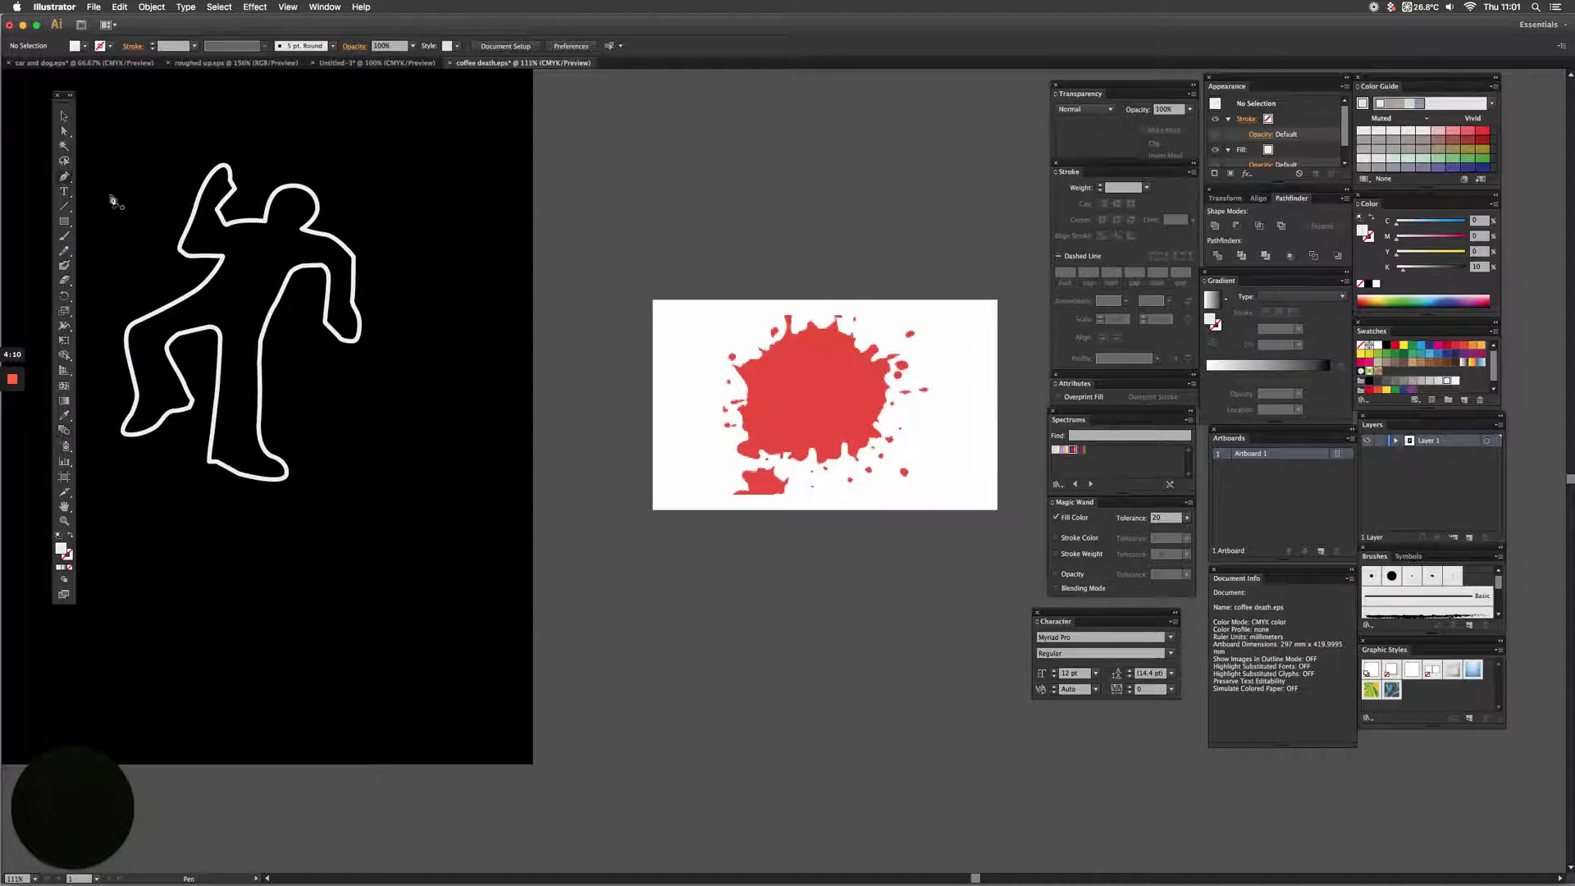
pyautogui.press('super+space')
pyautogui.moveTo(691, 289); pyautogui.dragTo(974, 502)
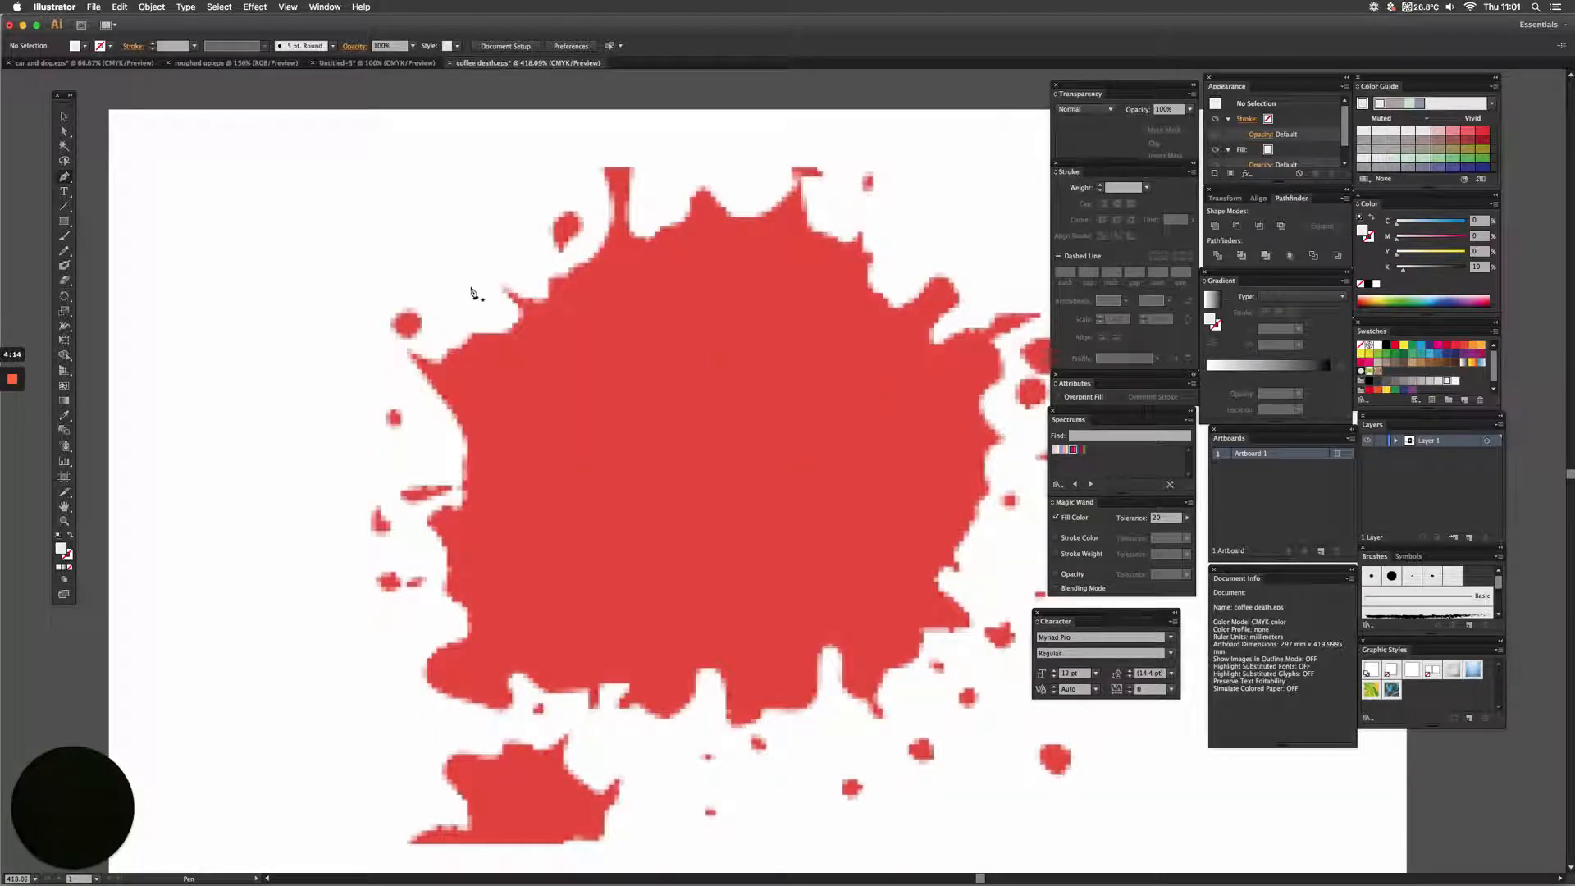
pyautogui.click(496, 285)
pyautogui.moveTo(516, 293); pyautogui.dragTo(422, 387)
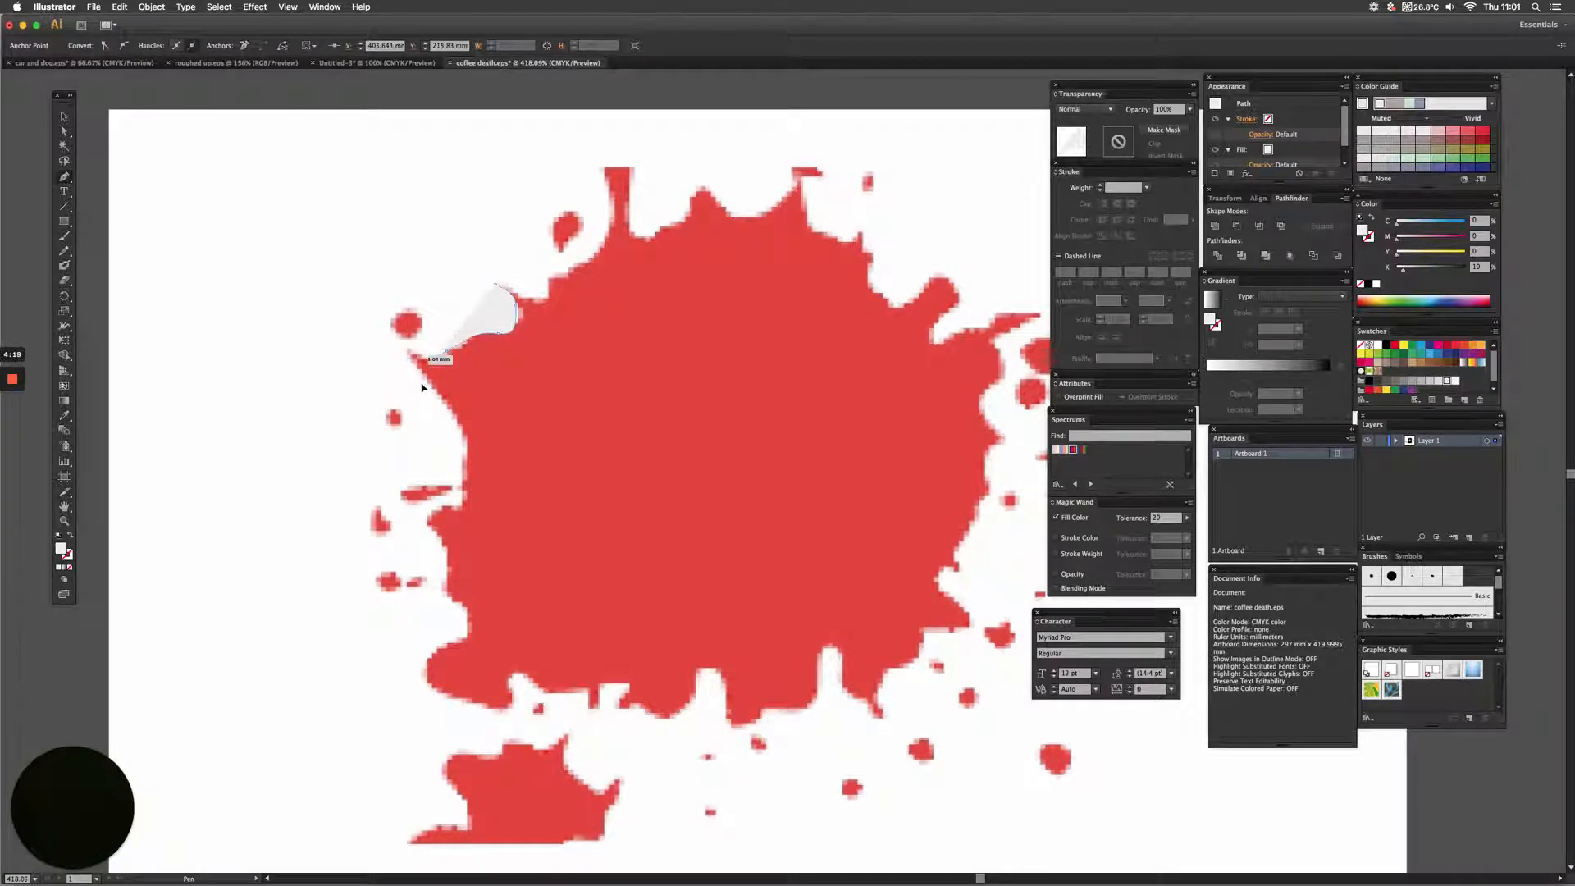
# - Continue the Pen tool path down the splat's left side and along its jagged bottom edge
pyautogui.click(459, 439)
pyautogui.moveTo(461, 492); pyautogui.dragTo(813, 660)
pyautogui.click(697, 692)
pyautogui.click(730, 693)
pyautogui.click(866, 703)
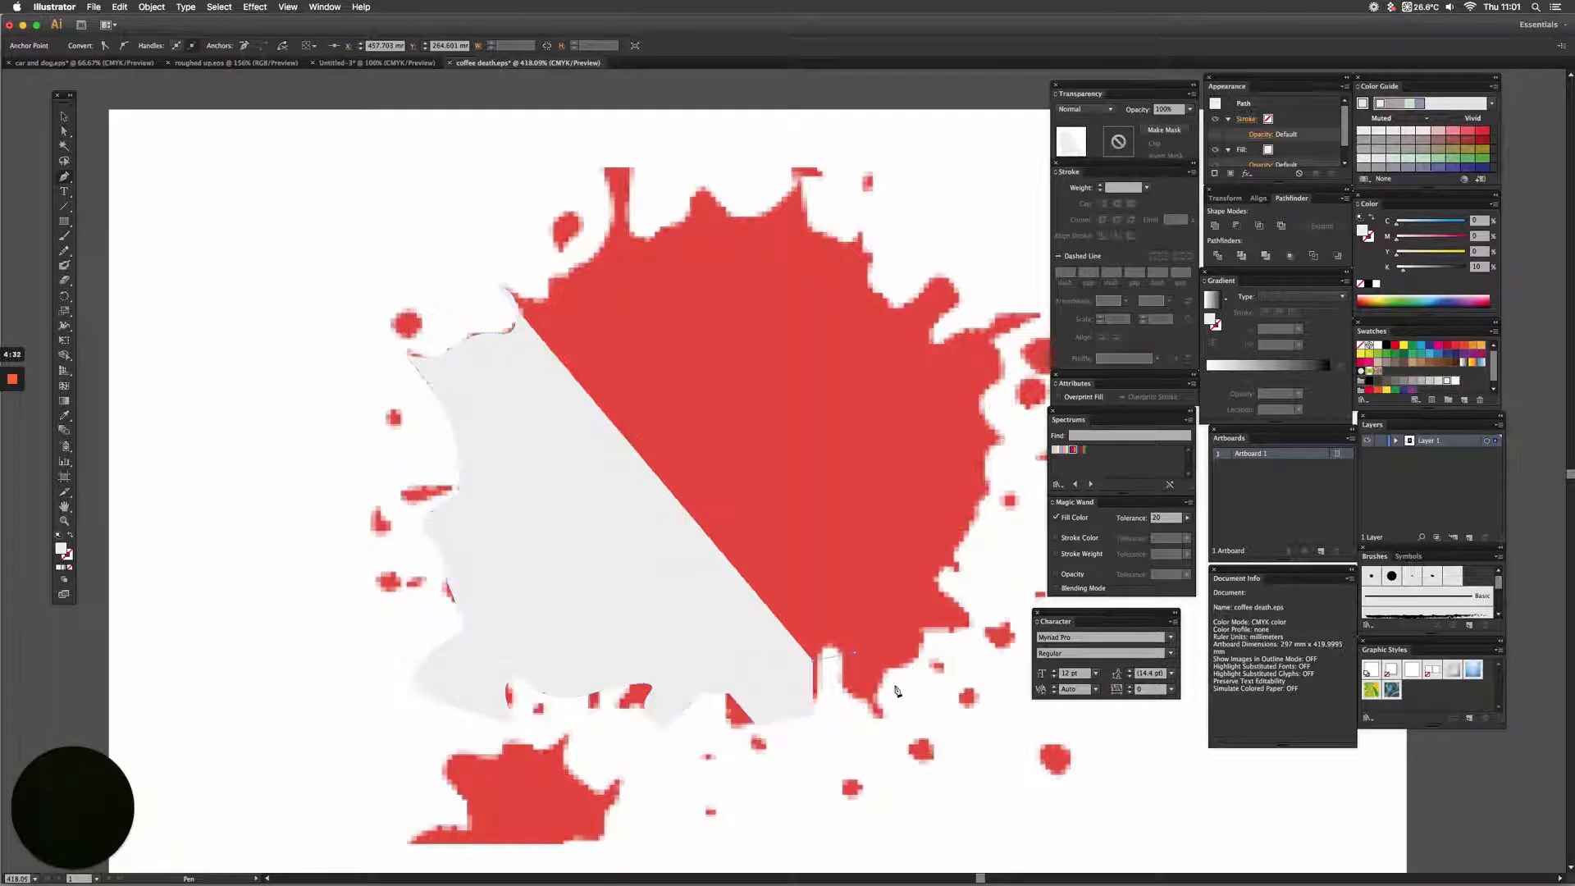
# - Continue the Pen tool path from the splat's lower-right spikes up along its jagged right edge
pyautogui.moveTo(916, 671); pyautogui.dragTo(996, 626)
pyautogui.click(950, 631)
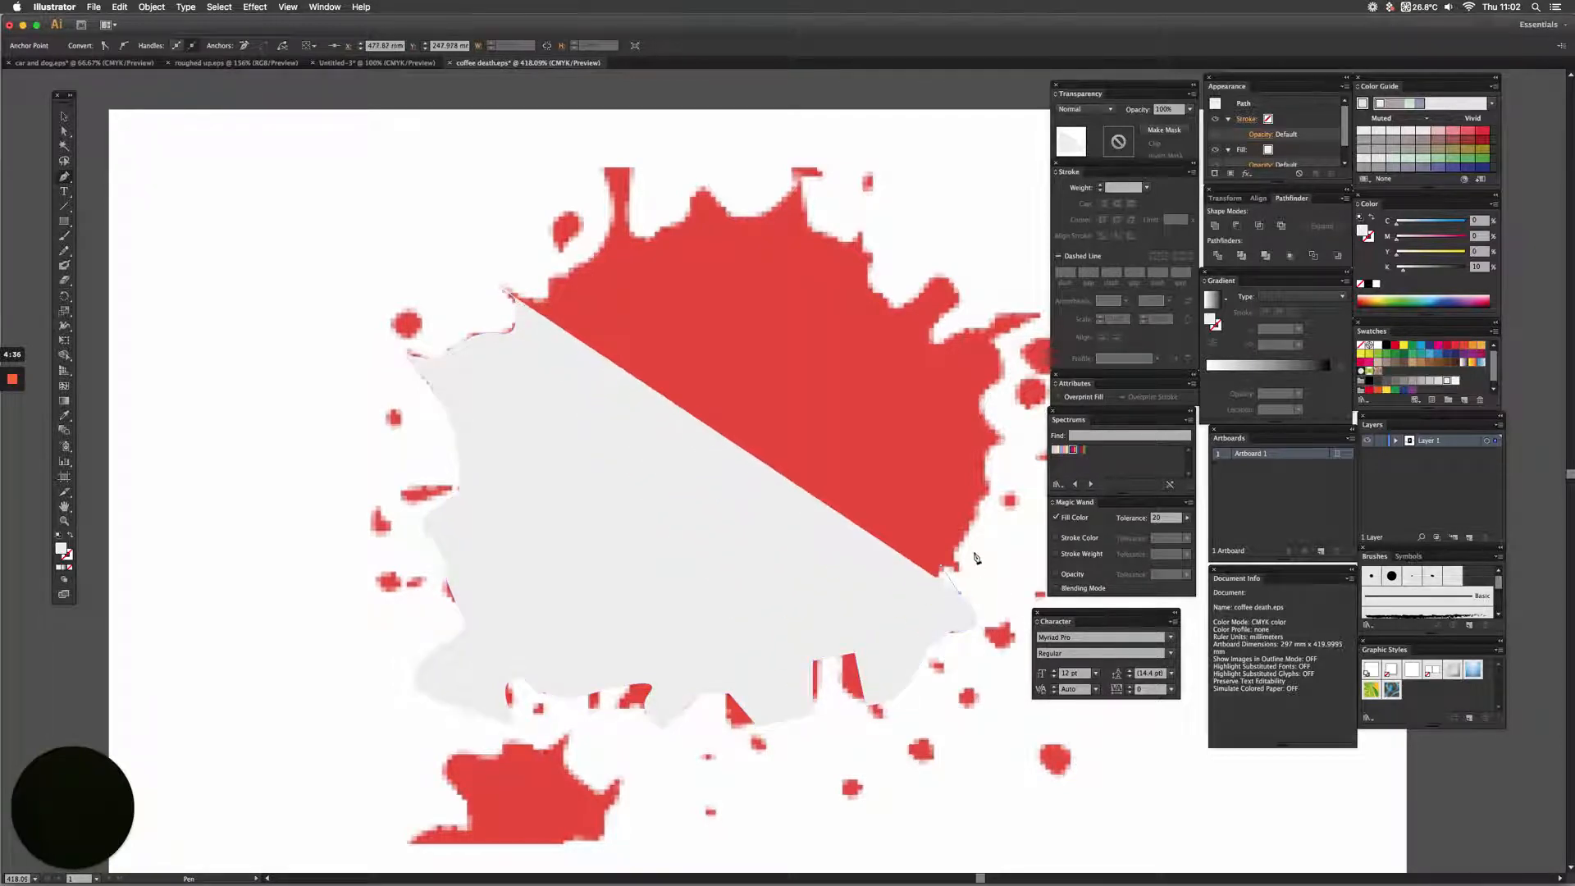
pyautogui.moveTo(974, 545); pyautogui.dragTo(989, 494)
pyautogui.click(993, 460)
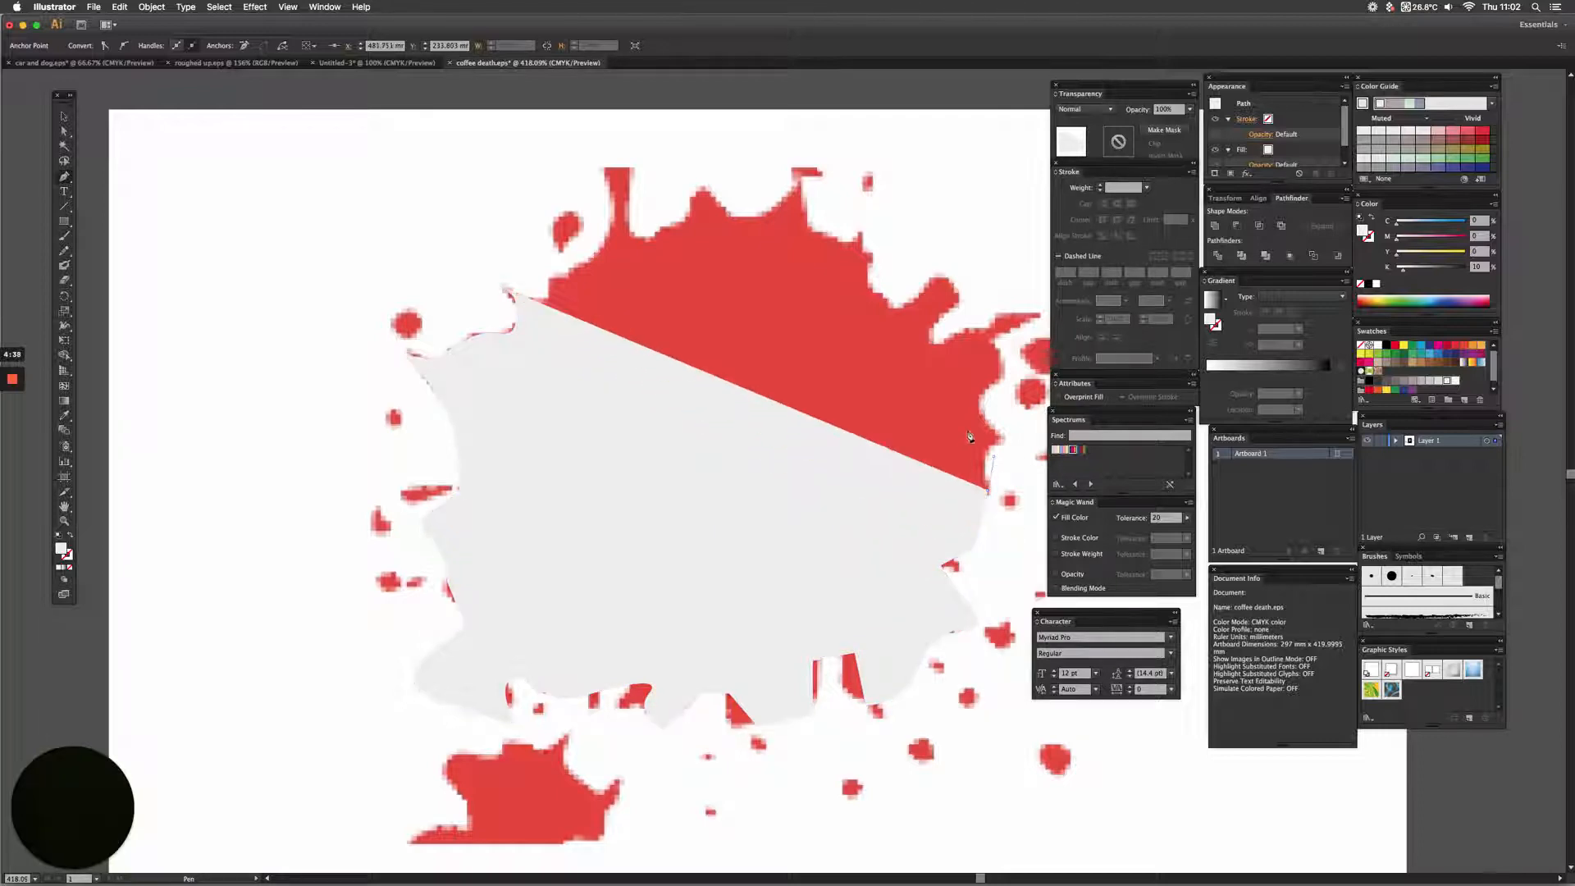
pyautogui.hscroll(5, 654, 574)
pyautogui.scroll(2, 653, 573)
pyautogui.moveTo(831, 491); pyautogui.dragTo(834, 449)
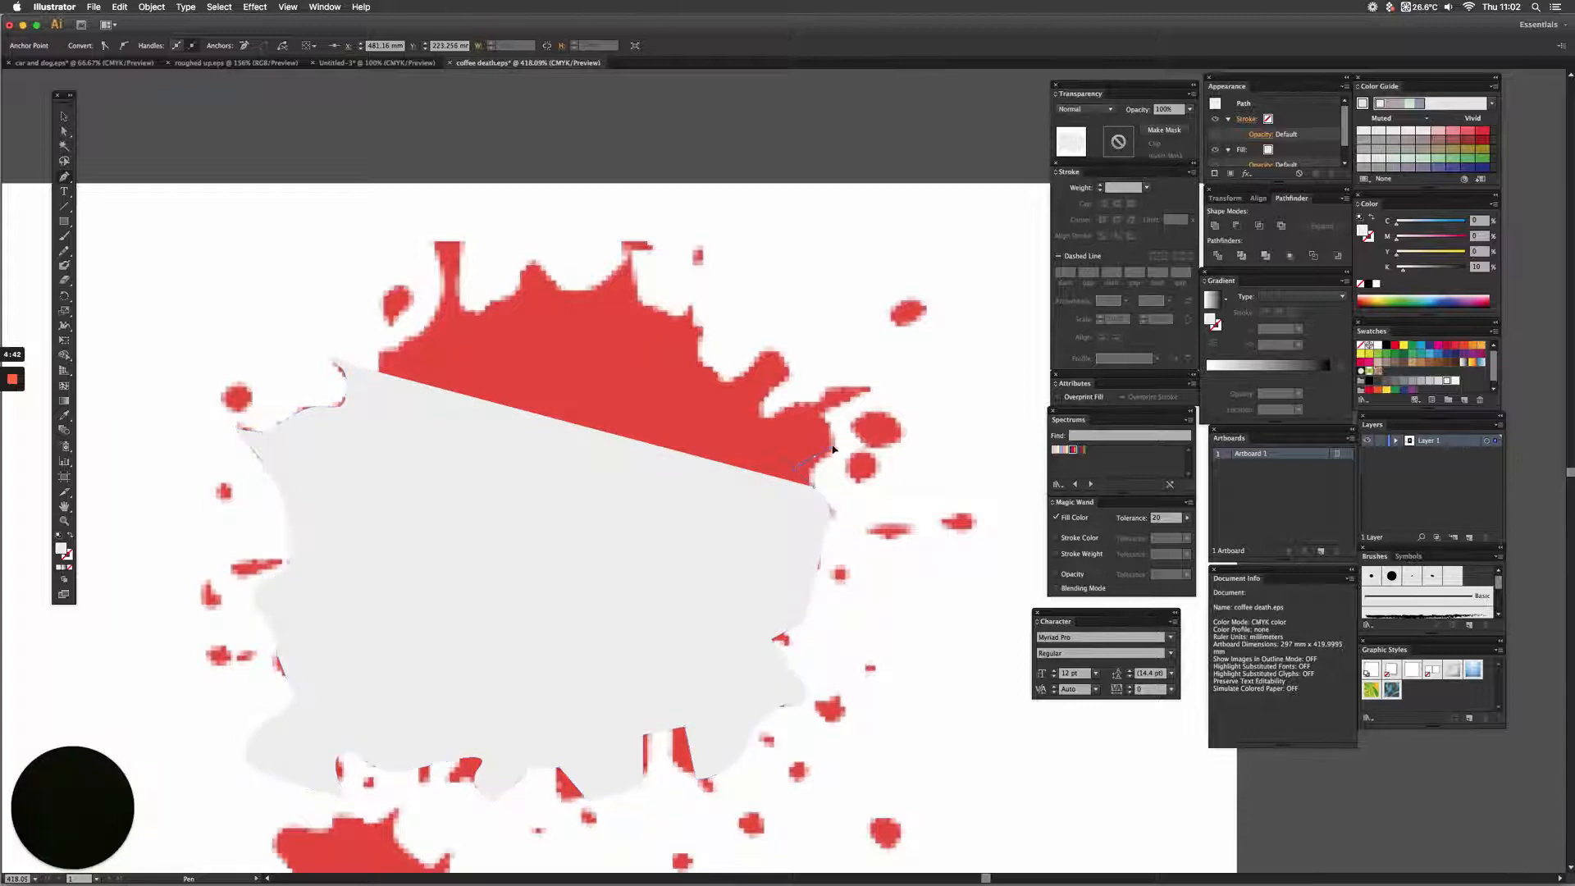
pyautogui.click(824, 427)
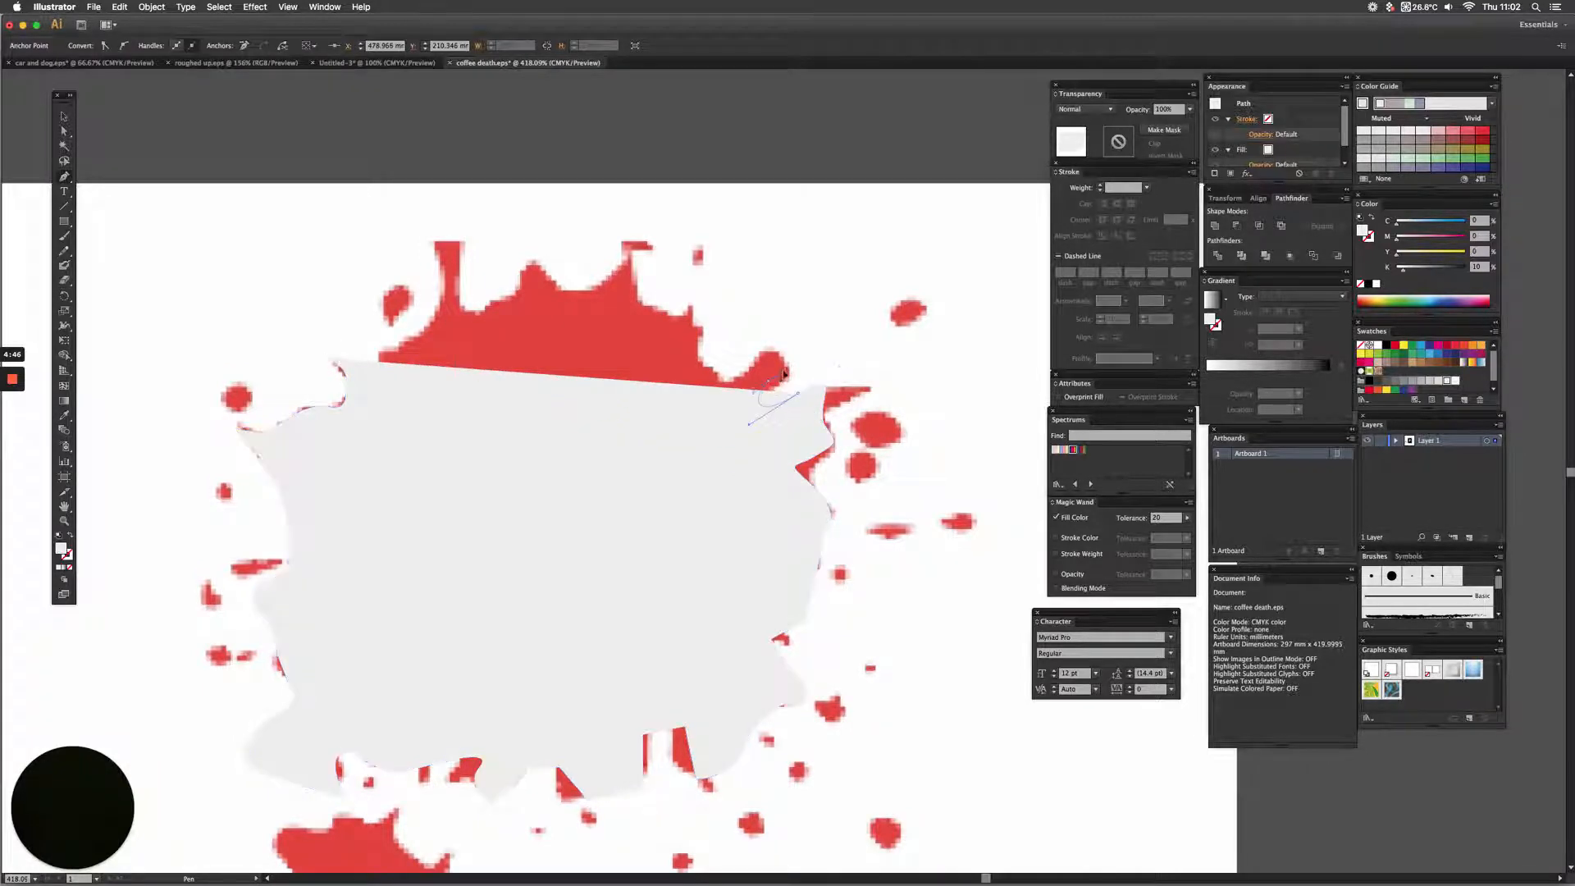
# - Trace the splat's upper edge with the Pen tool, from the upper-right lobe across the peaks toward the upper-left spike
pyautogui.moveTo(754, 393); pyautogui.dragTo(732, 358)
pyautogui.click(745, 349)
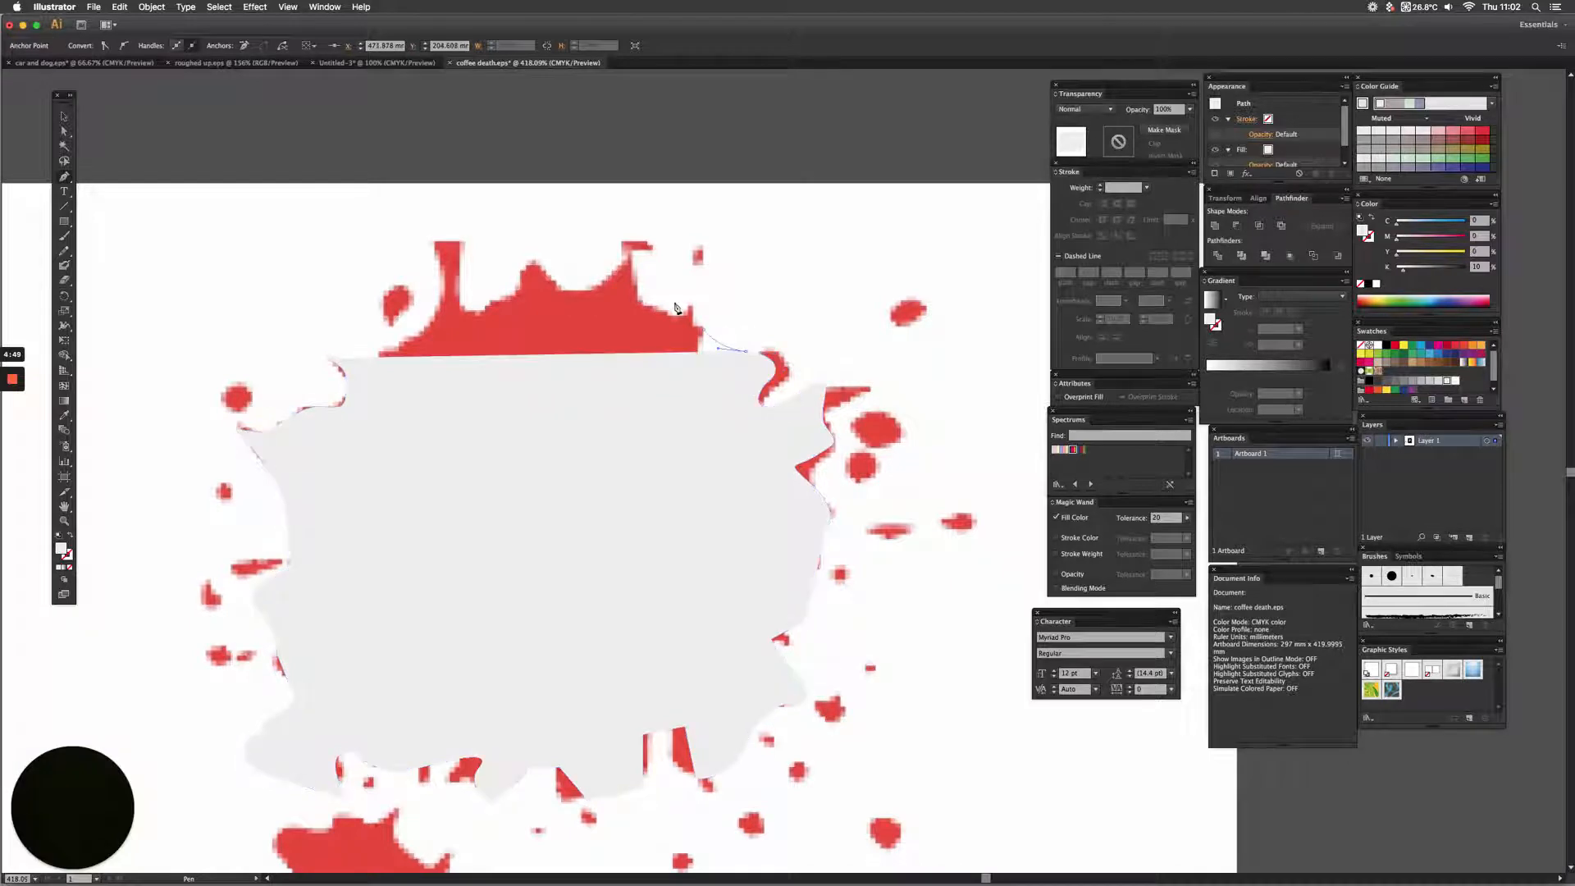
pyautogui.click(702, 327)
pyautogui.moveTo(663, 306); pyautogui.dragTo(490, 318)
pyautogui.click(396, 351)
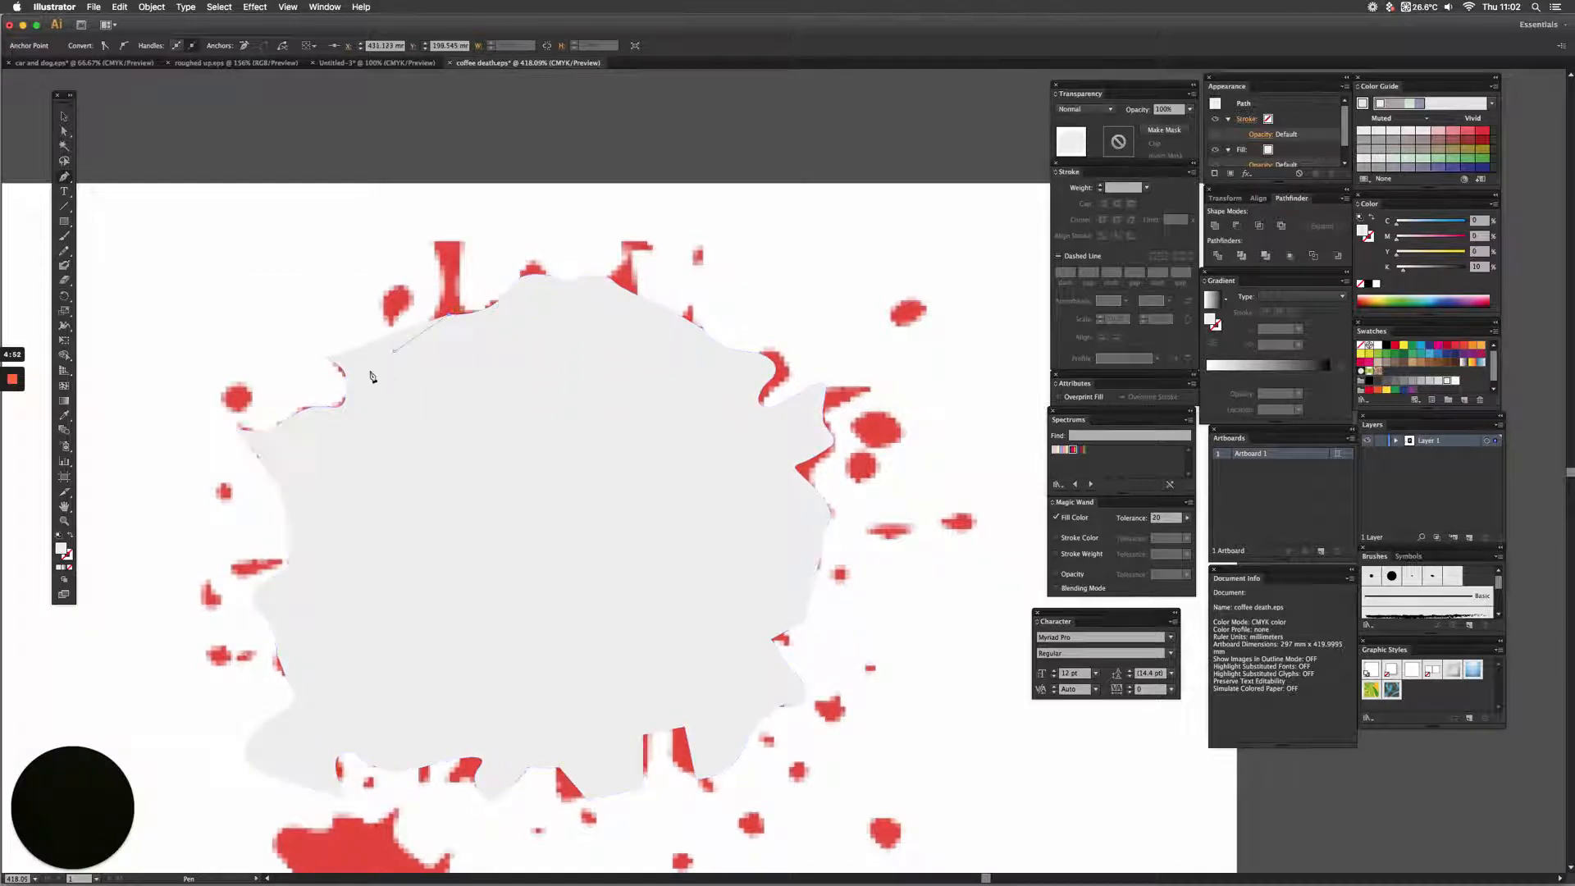
# - Close the splat path at the upper-left spike and fill the shape with the dark red swatch C=15 M=100 Y=90 K=10
pyautogui.click(329, 359)
pyautogui.keyDown('ctrl'); pyautogui.click(313, 366); pyautogui.keyUp('ctrl')
pyautogui.keyDown('ctrl'); pyautogui.click(328, 358); pyautogui.keyUp('ctrl')
pyautogui.keyDown('ctrl'); pyautogui.click(320, 434); pyautogui.keyUp('ctrl')
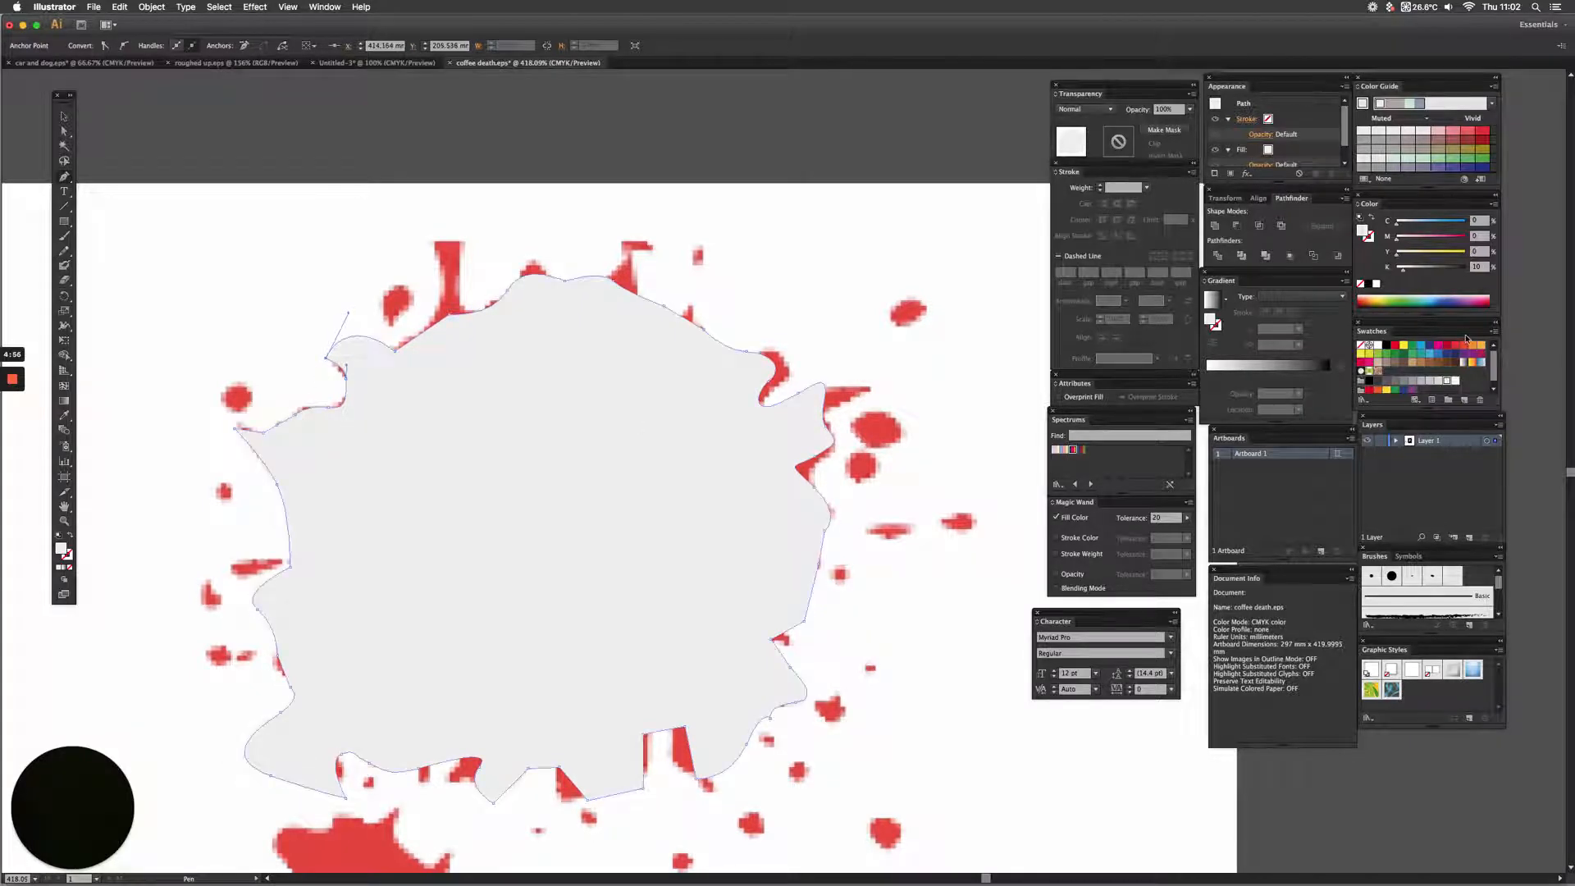
pyautogui.click(1413, 351)
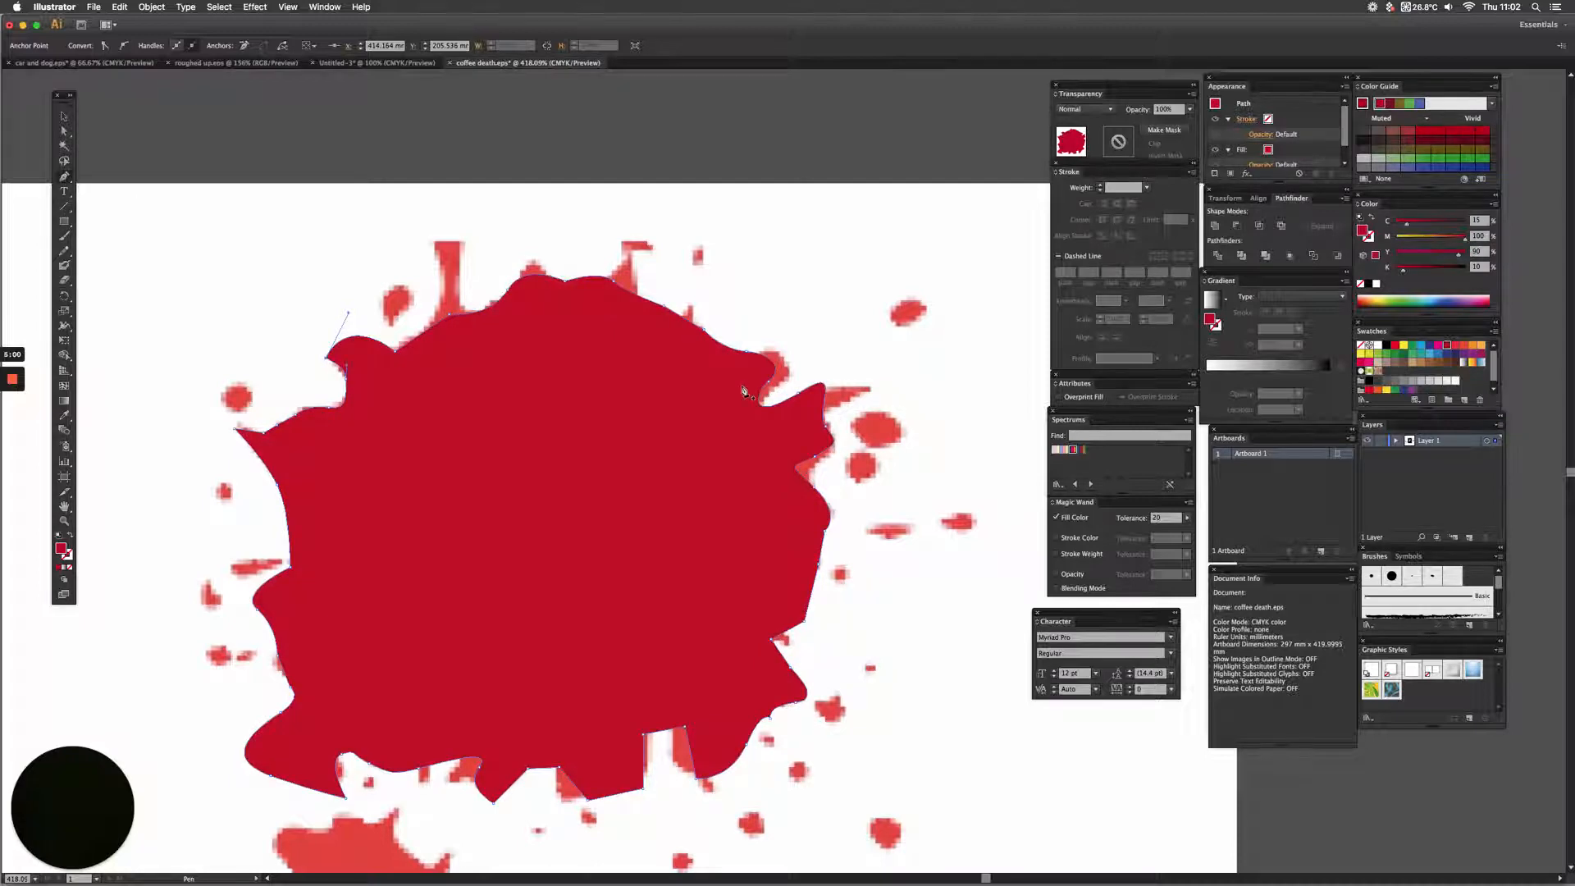
# - Trace the three nearest droplets on the splat's right side as closed red shapes with the Pen tool
pyautogui.click(853, 428)
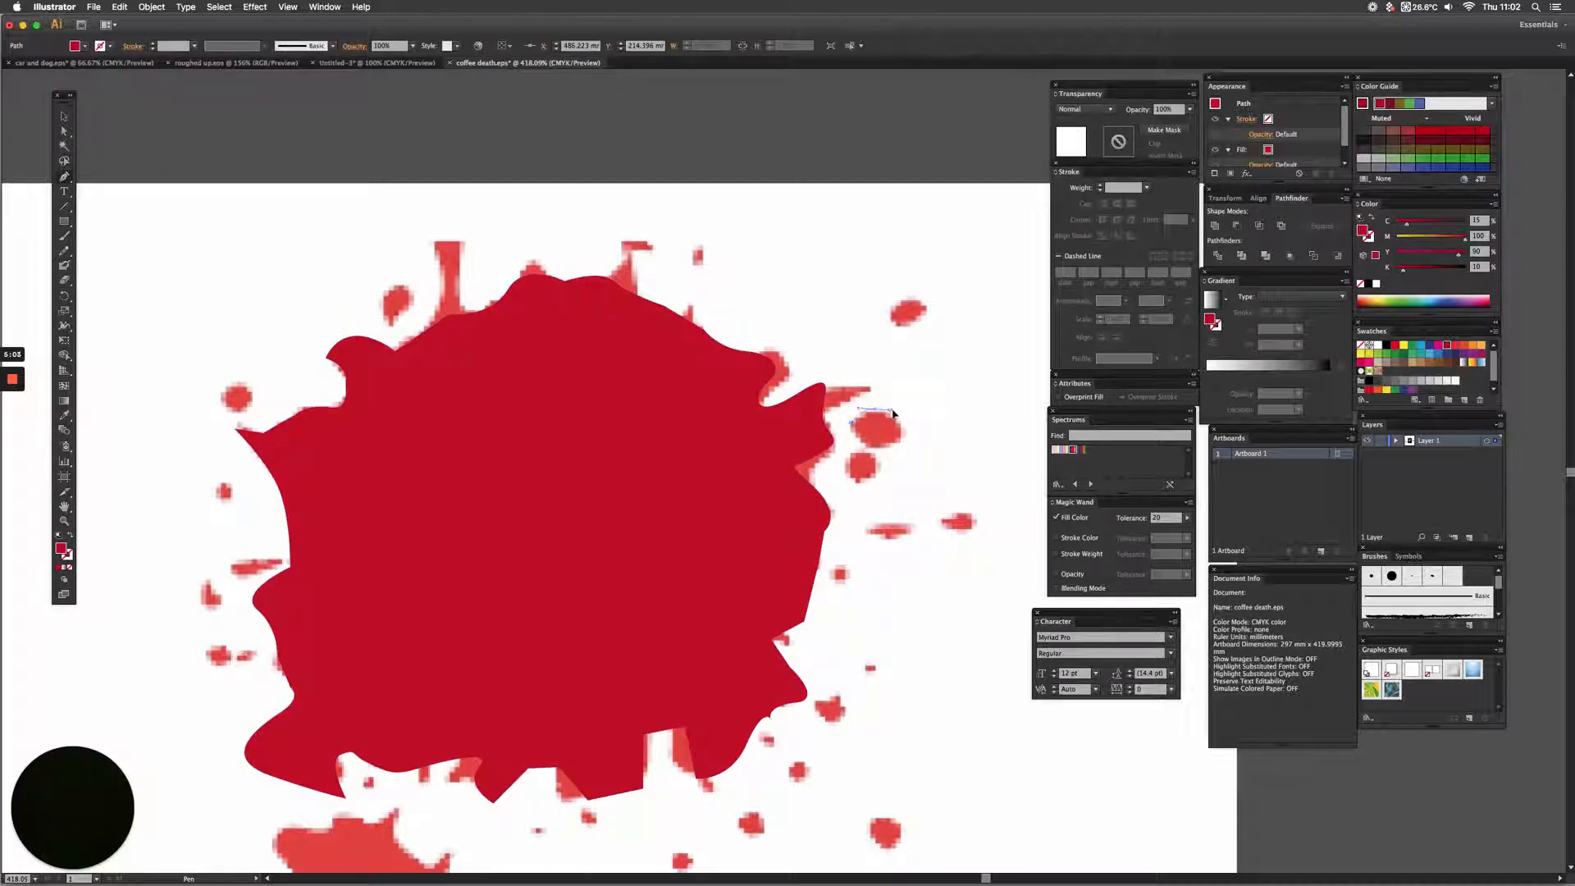
pyautogui.moveTo(904, 422); pyautogui.dragTo(866, 465)
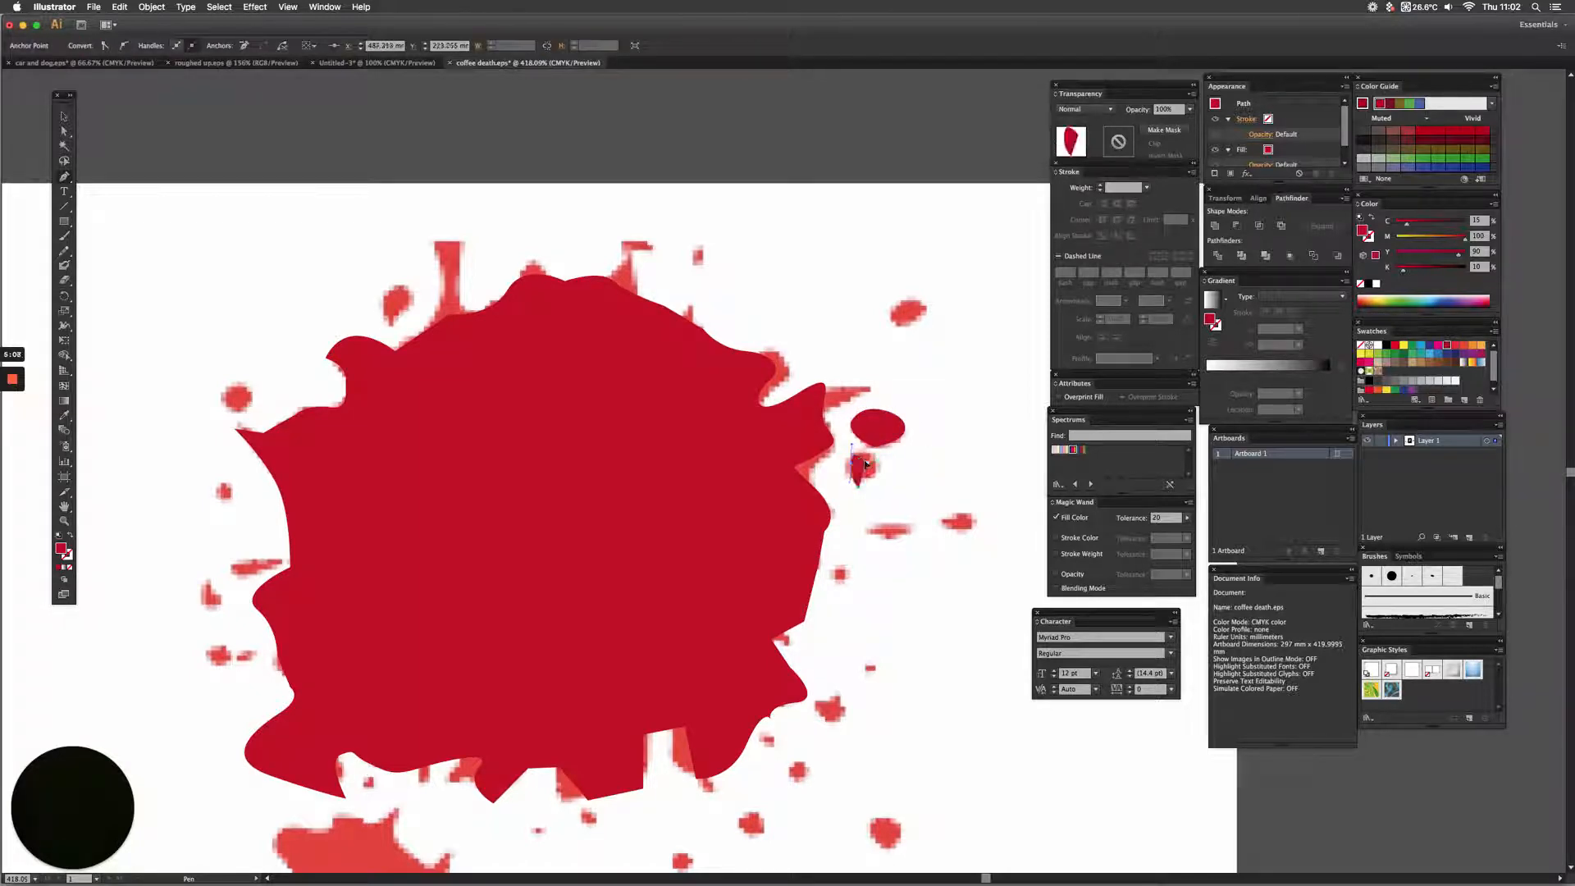
pyautogui.click(858, 457)
pyautogui.click(872, 528)
pyautogui.moveTo(899, 545); pyautogui.dragTo(880, 545)
pyautogui.click(872, 529)
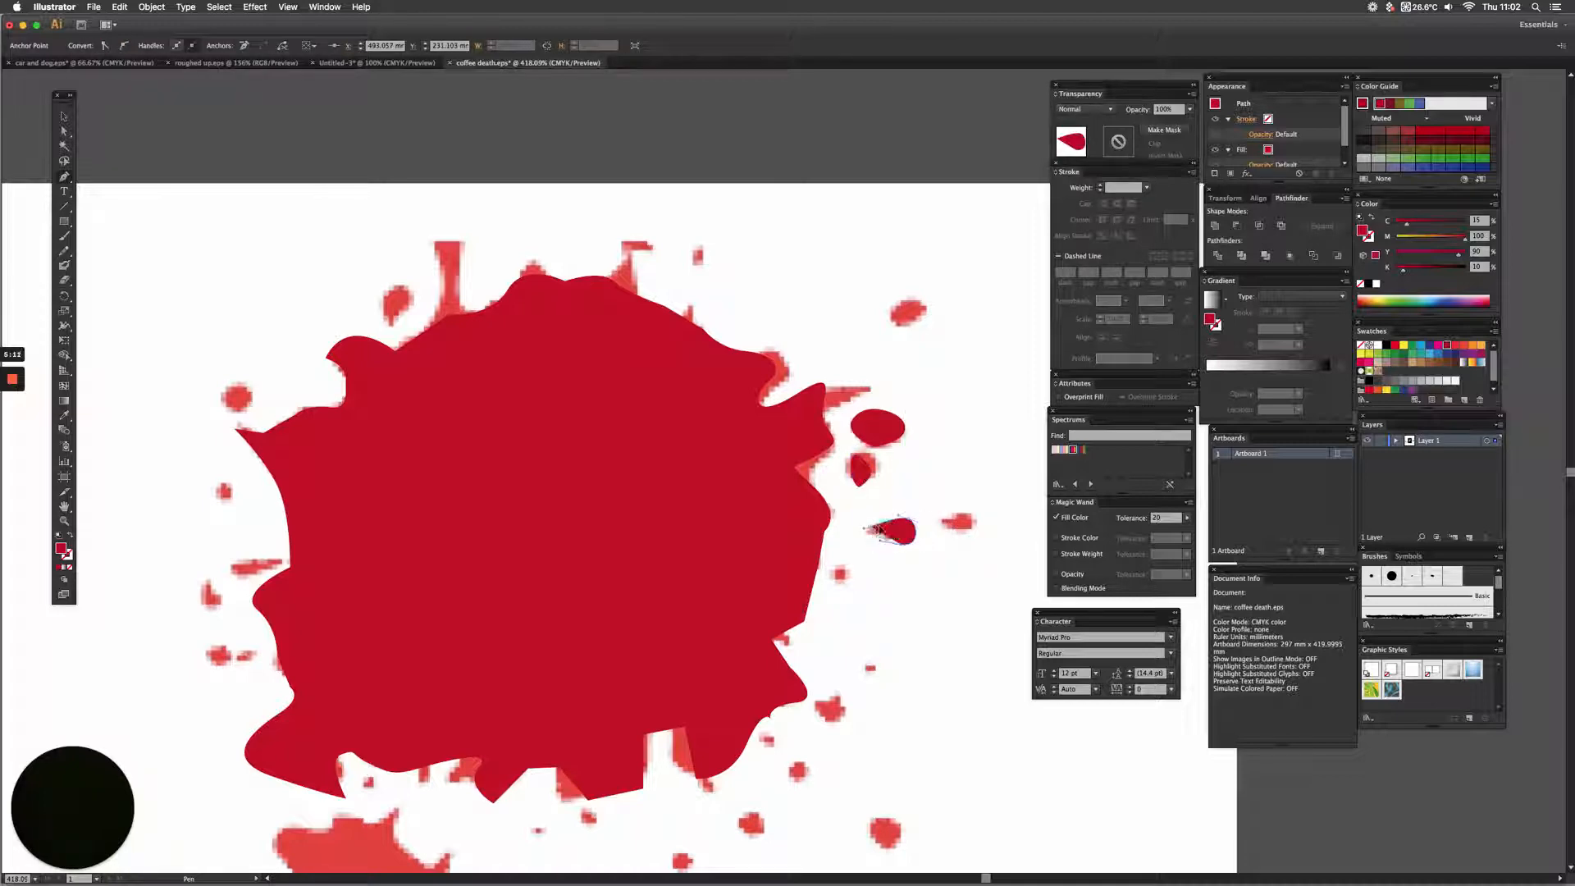
# - Trace the two larger droplets off the splat's lower-right corner as closed red shapes with the Pen tool
pyautogui.click(816, 700)
pyautogui.click(850, 719)
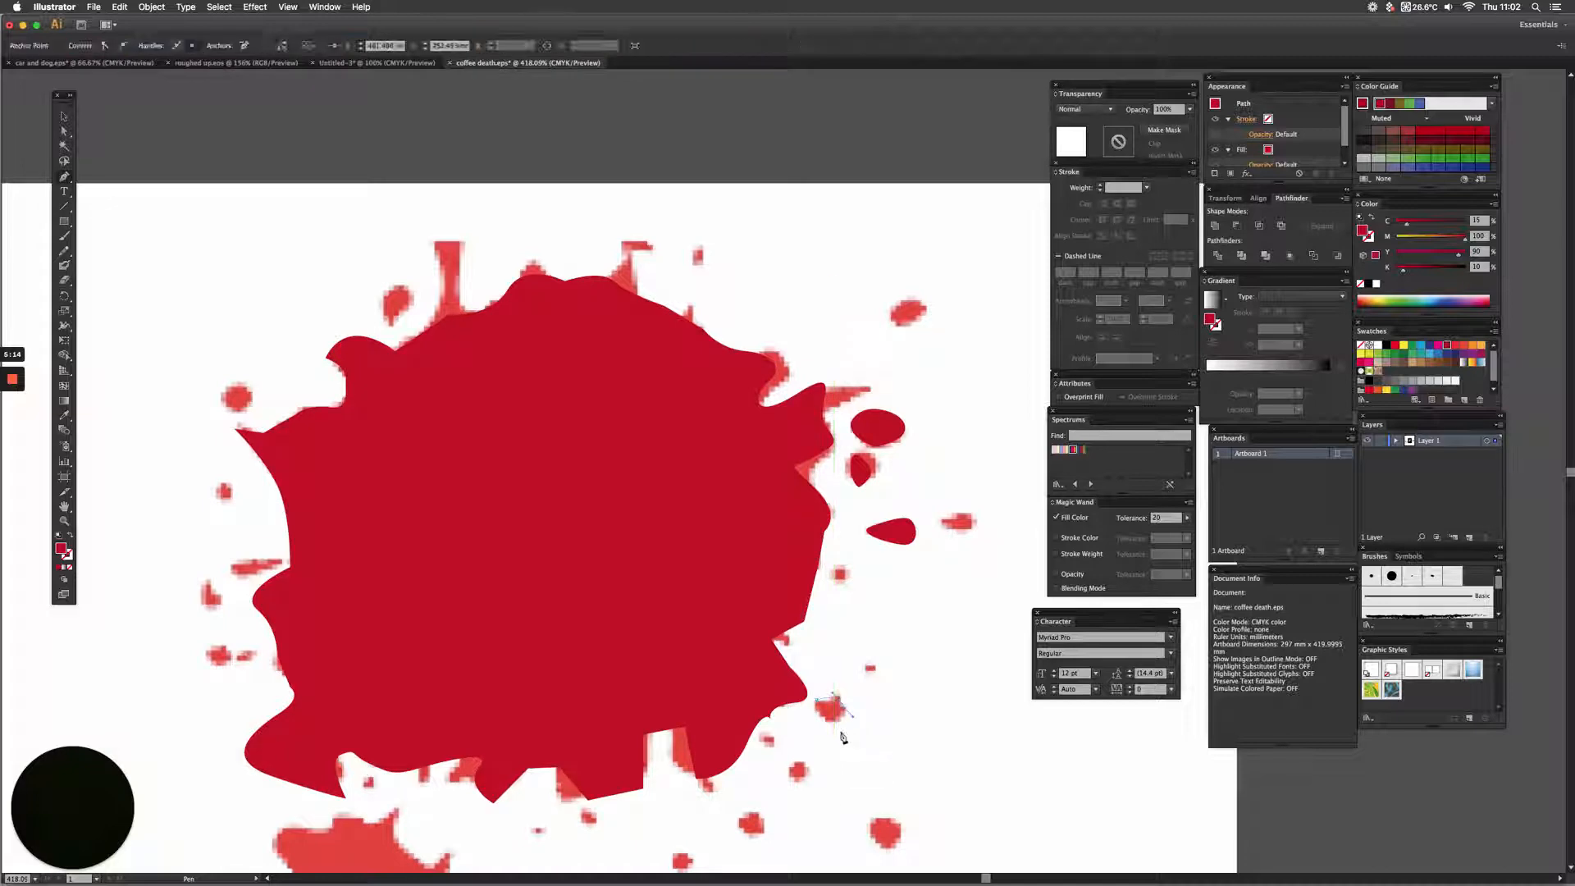
pyautogui.moveTo(817, 700); pyautogui.dragTo(834, 688)
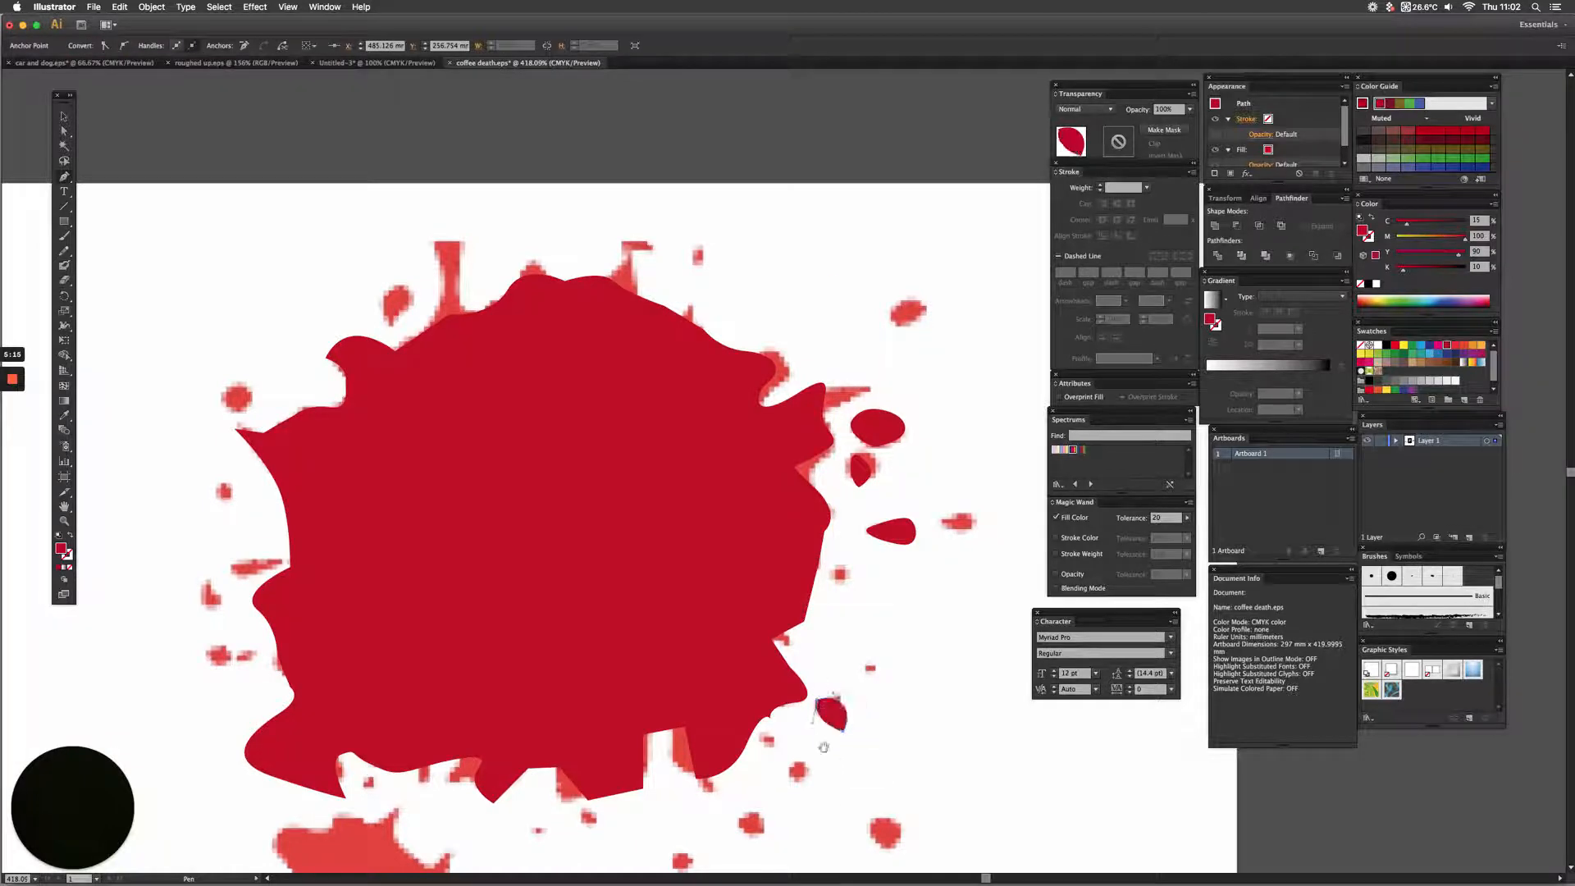
pyautogui.moveTo(725, 483); pyautogui.dragTo(649, 336)
pyautogui.click(796, 666)
pyautogui.click(823, 661)
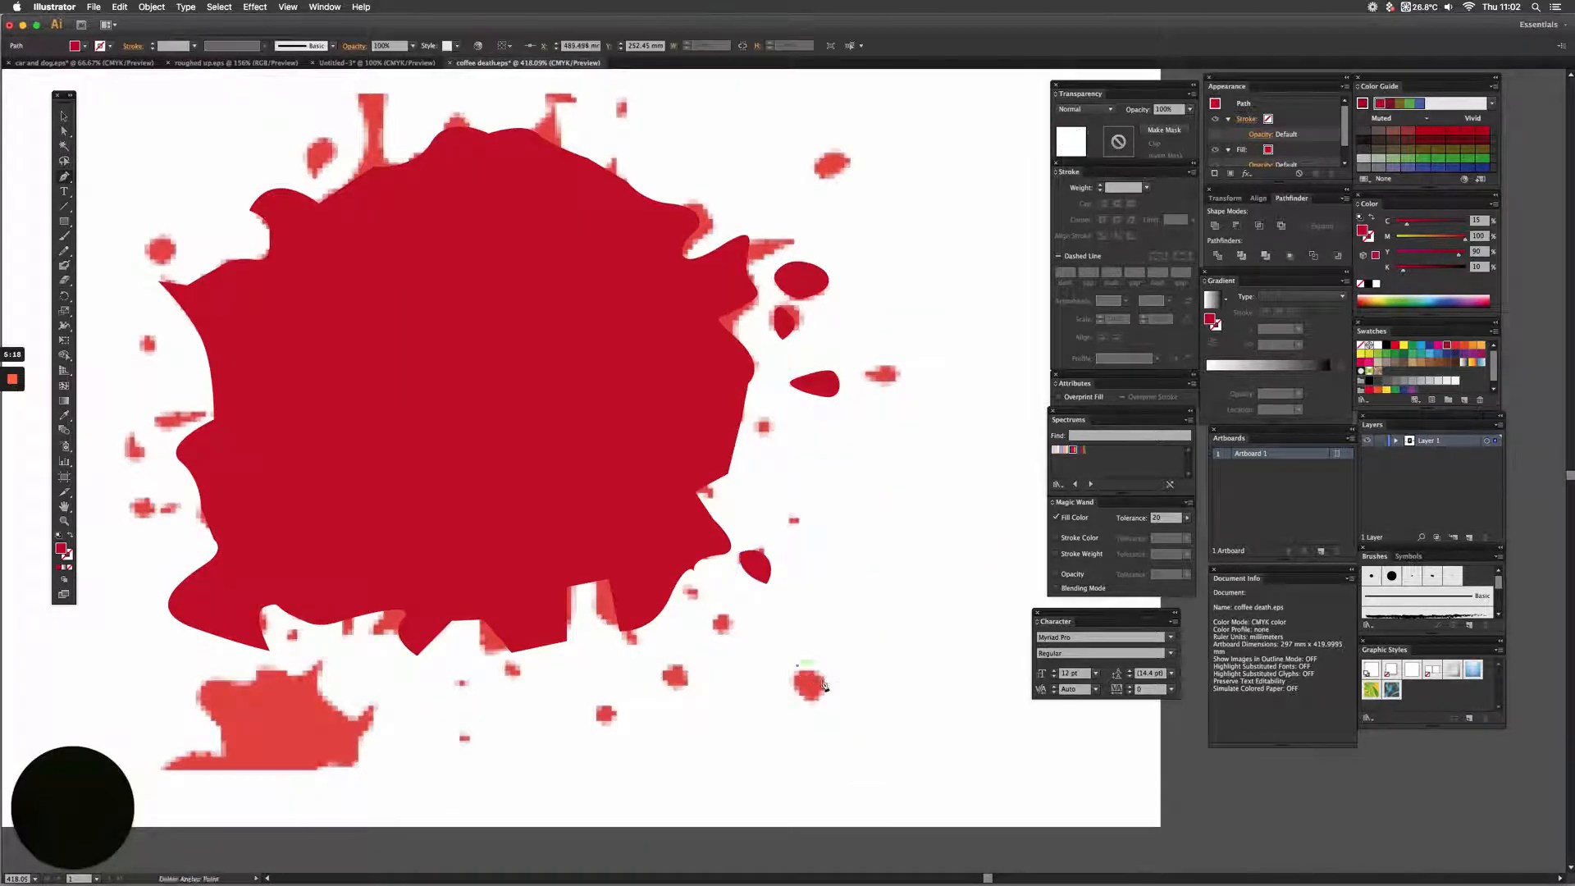
pyautogui.moveTo(813, 710); pyautogui.dragTo(802, 394)
pyautogui.click(822, 661)
# - Trace the small round droplet below the splat's lower-right edge as a closed red shape
pyautogui.click(721, 621)
pyautogui.click(713, 626)
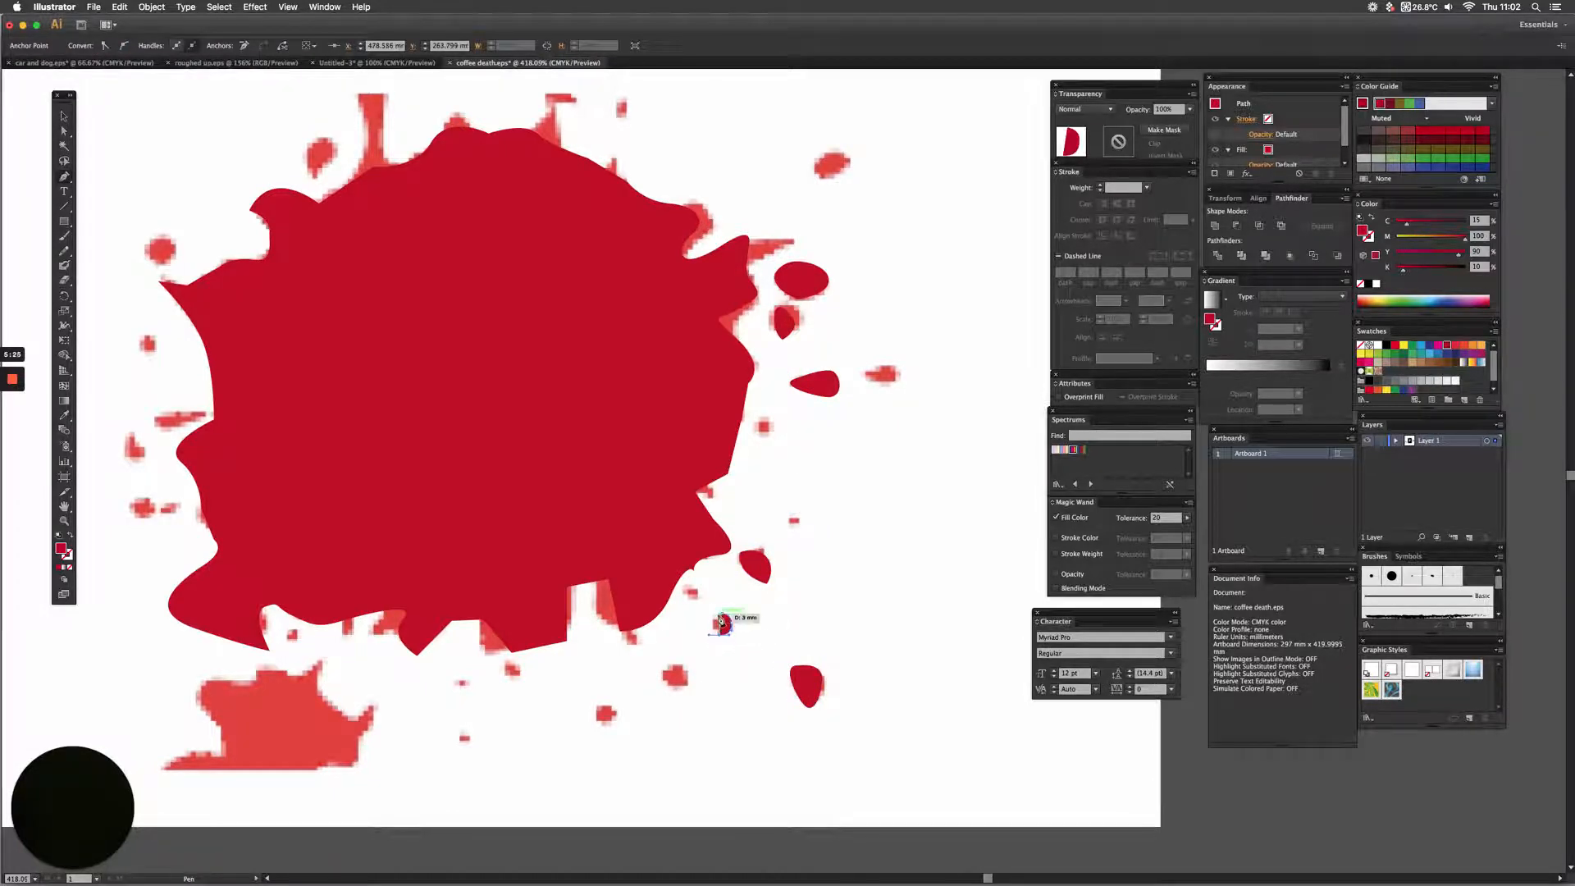
pyautogui.click(726, 616)
pyautogui.moveTo(721, 622); pyautogui.dragTo(725, 621)
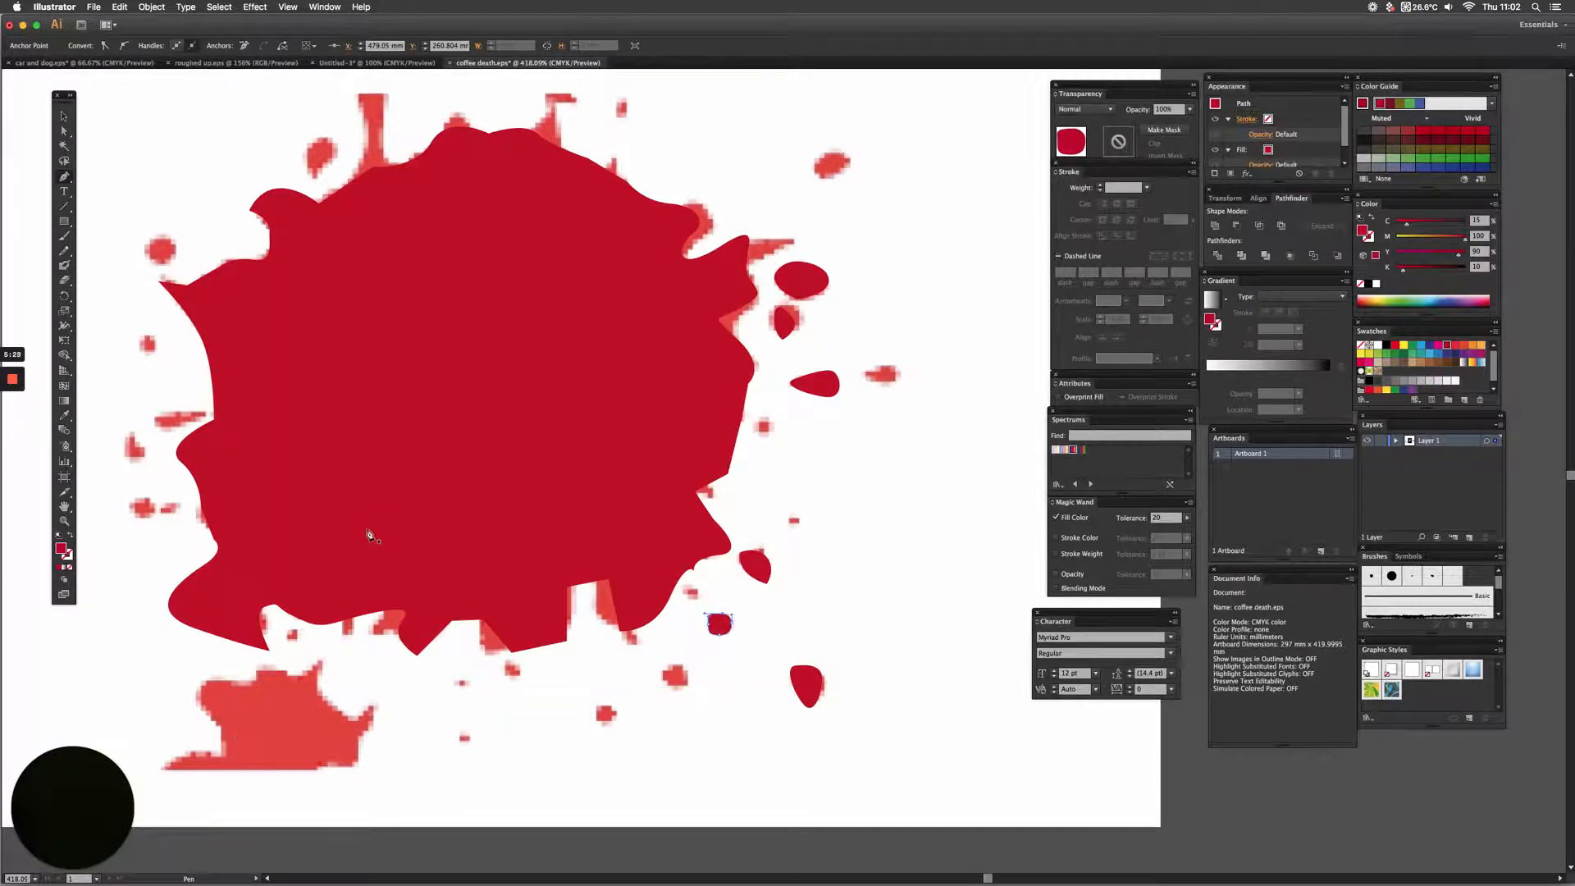
# - Group the traced splat and its droplets and move the group over the body outline's head and shoulders
pyautogui.press('super+0')
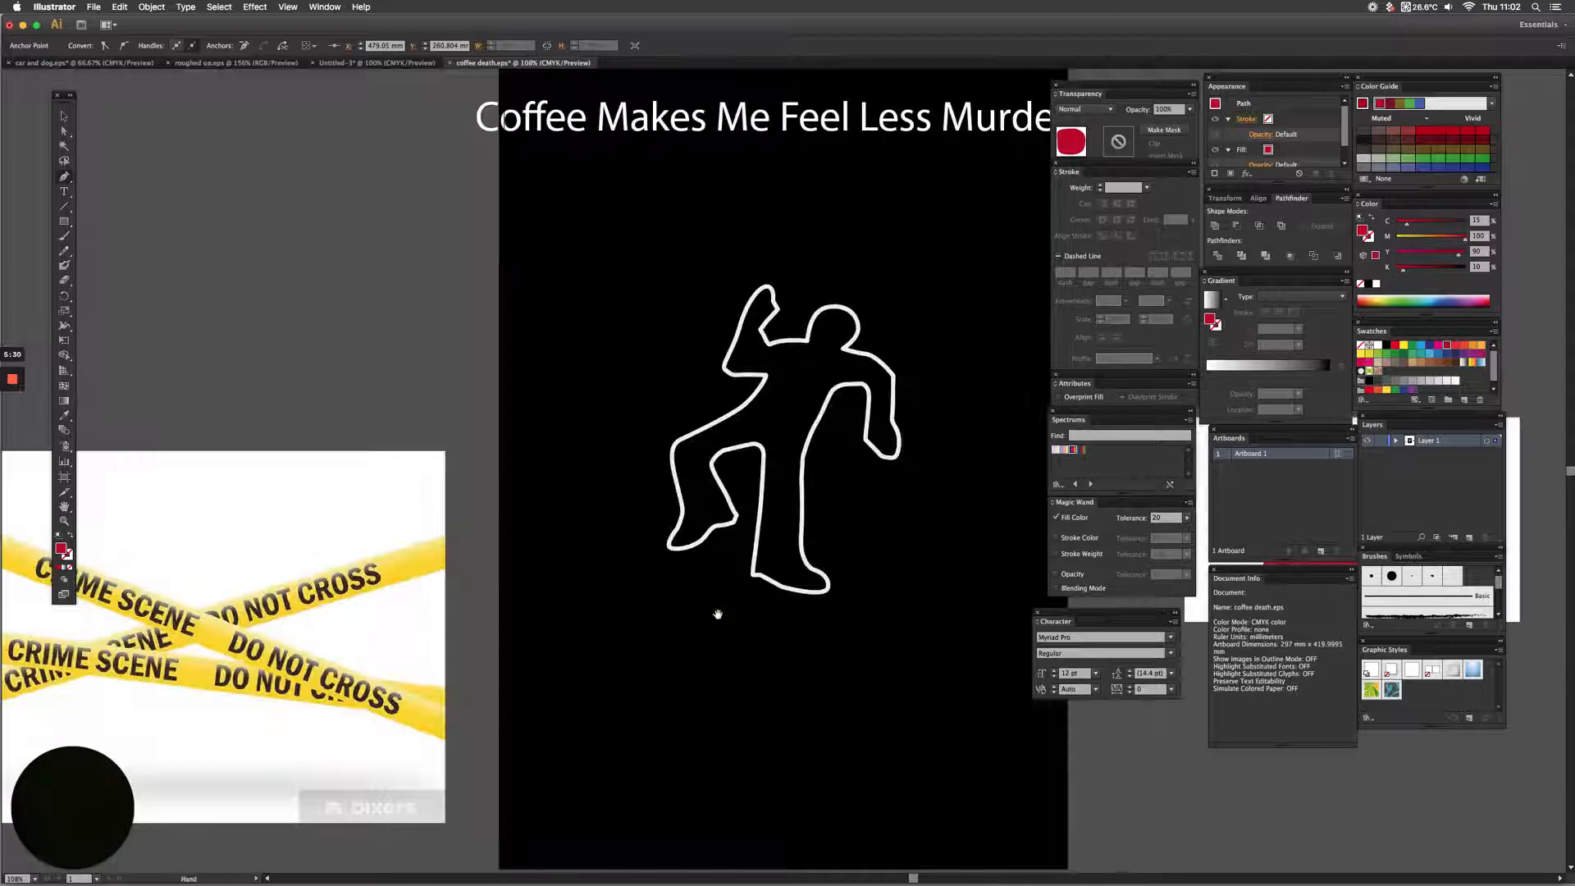
pyautogui.moveTo(779, 570); pyautogui.dragTo(366, 536)
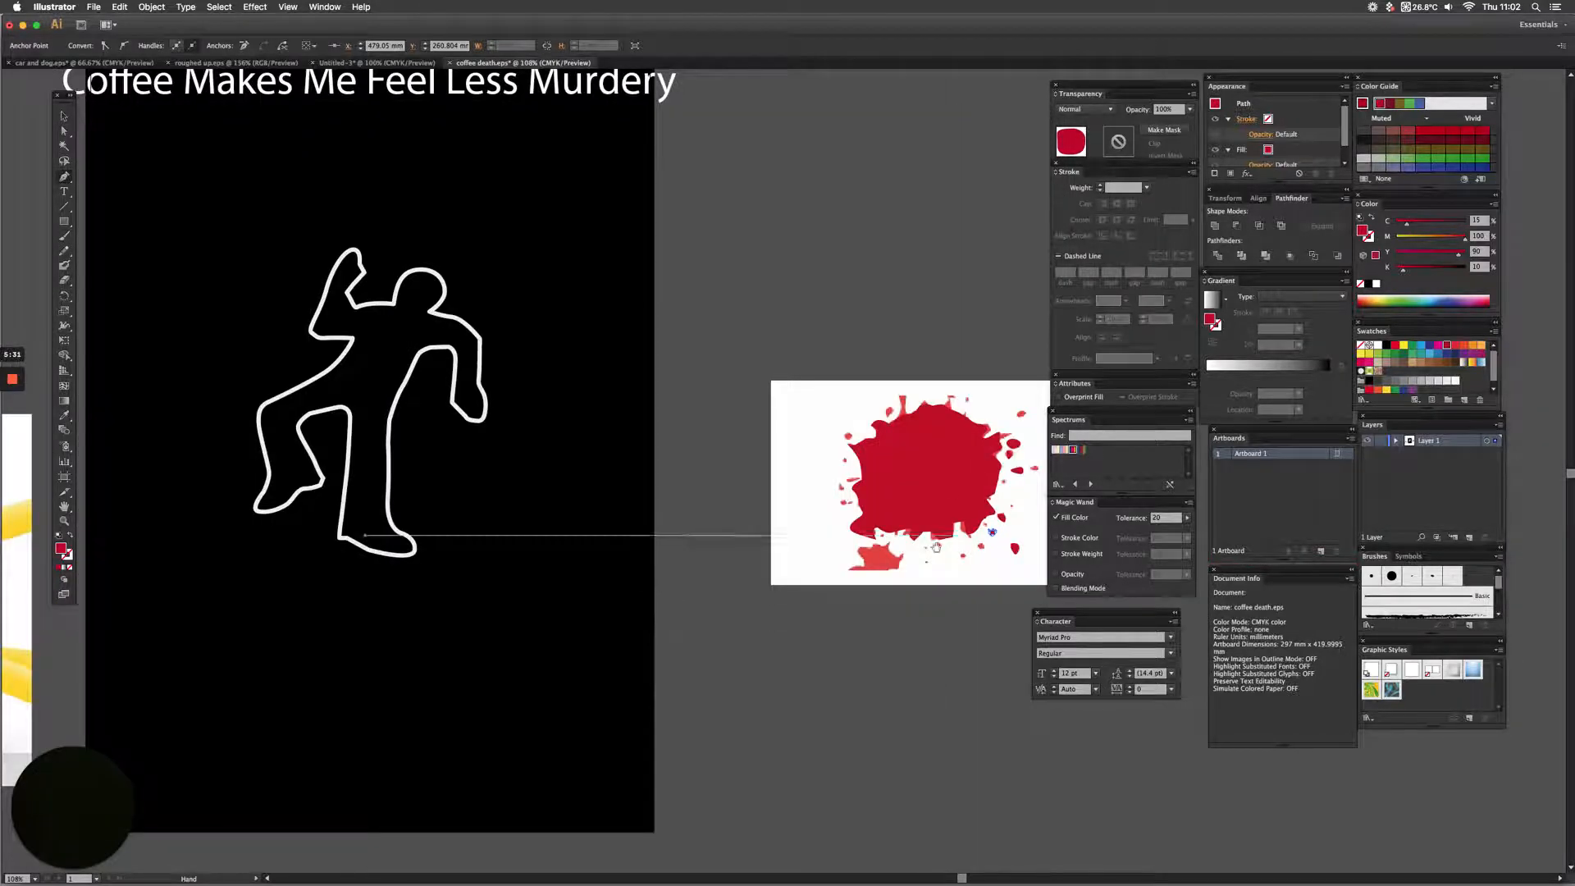
pyautogui.click(64, 117)
pyautogui.moveTo(821, 394); pyautogui.dragTo(1056, 577)
pyautogui.press('super+g')
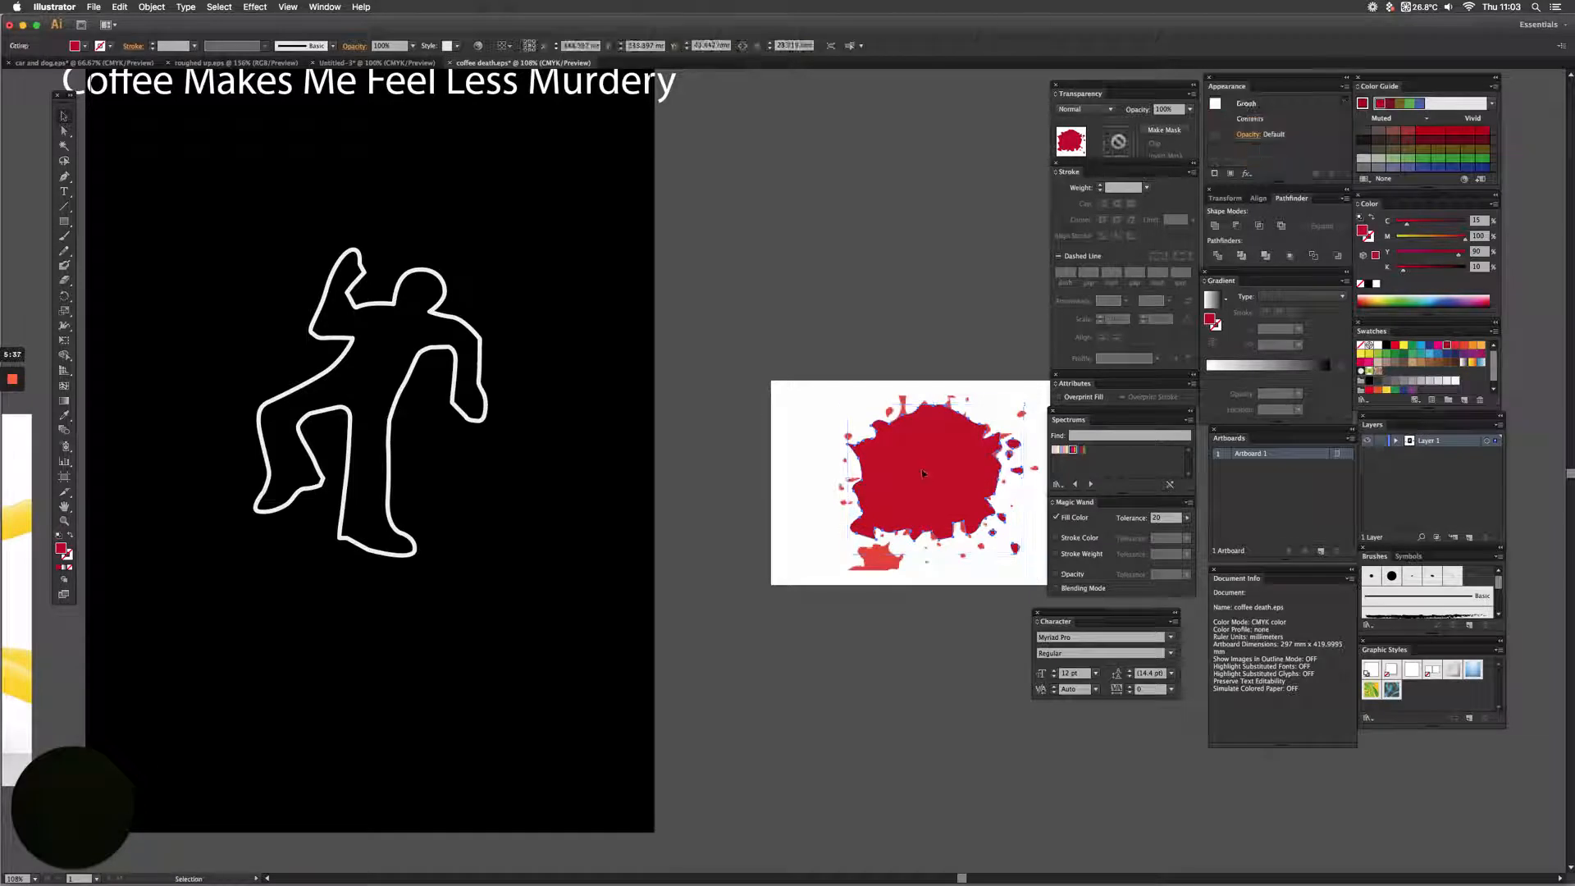
pyautogui.moveTo(919, 476); pyautogui.dragTo(439, 326)
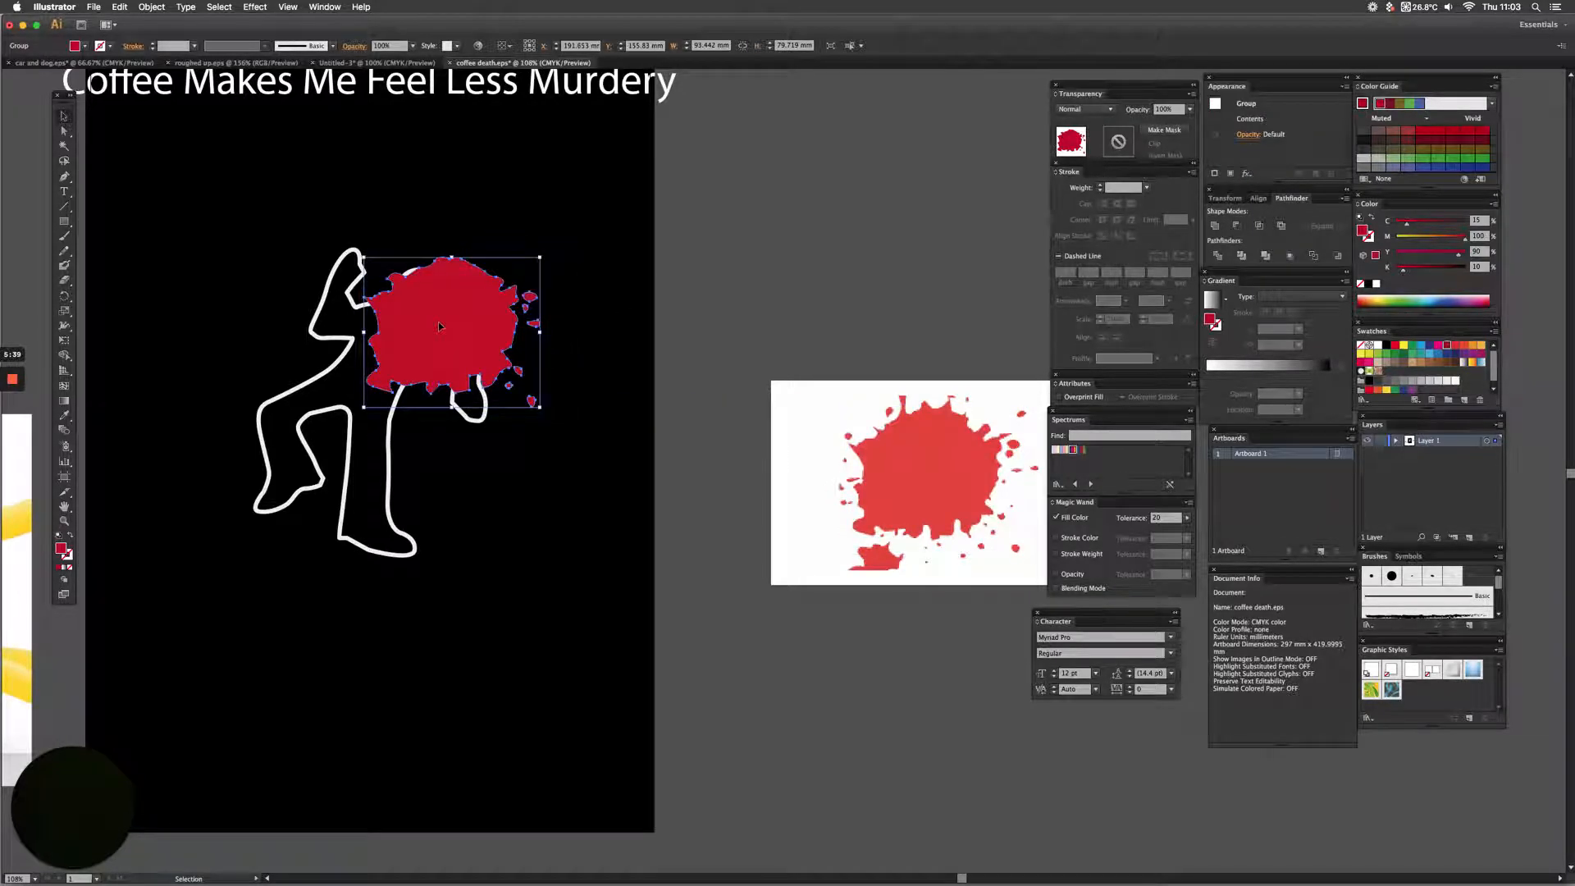
# - Bring the white body outline to the front of the blood splatter and deselect it
pyautogui.click(388, 513)
pyautogui.press('super+shift+bracketright')
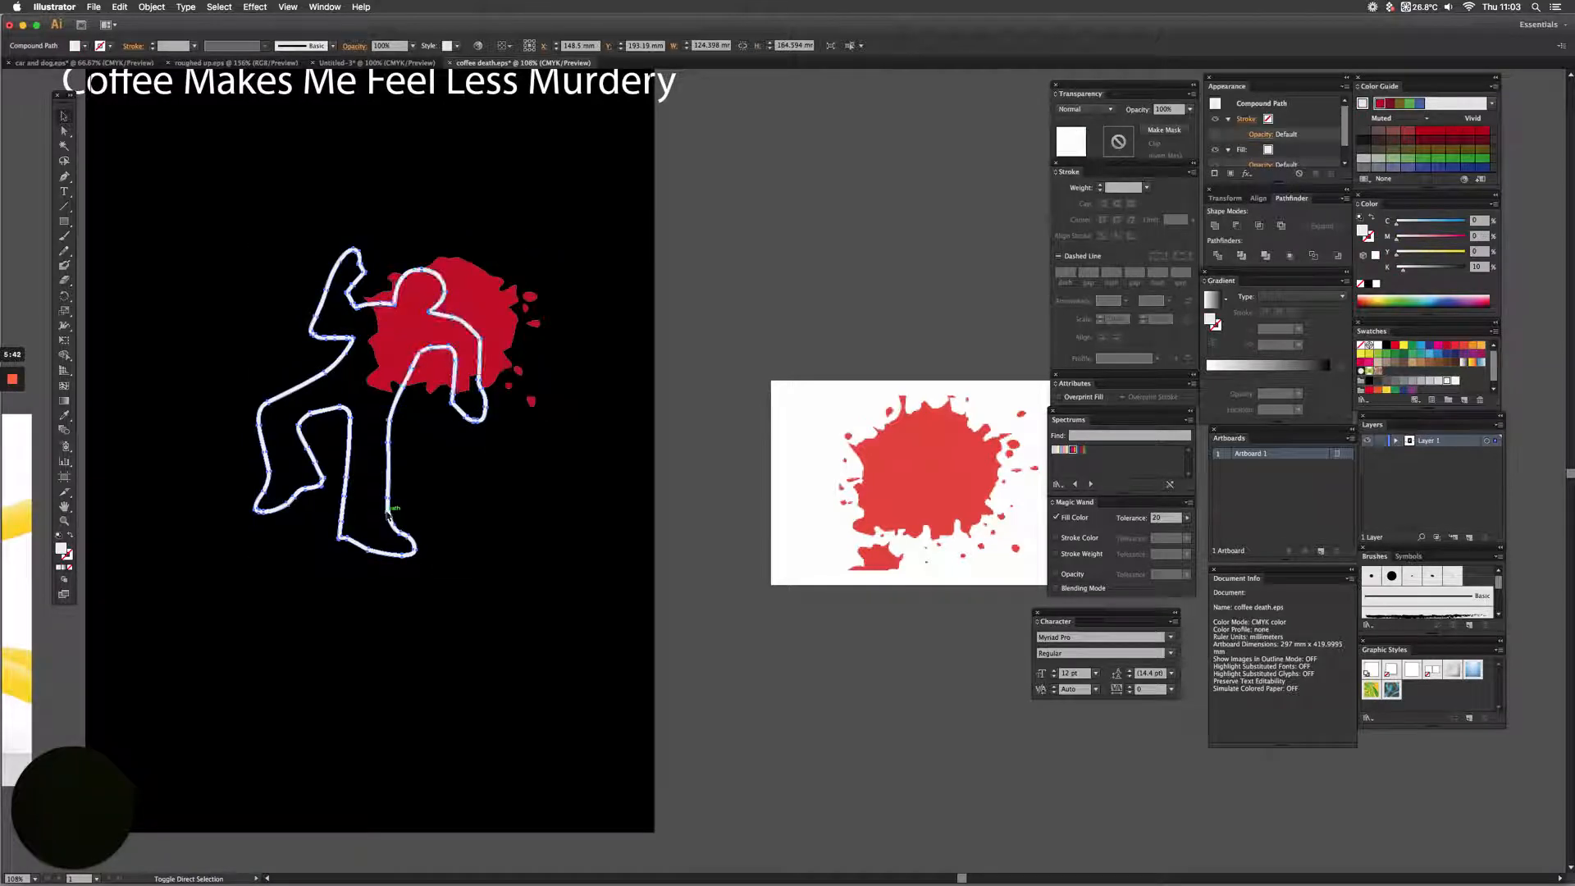
pyautogui.click(668, 323)
# - Scale the splatter group down to about 84 × 72 mm and change its fill to a darker red
pyautogui.moveTo(668, 323); pyautogui.dragTo(893, 333)
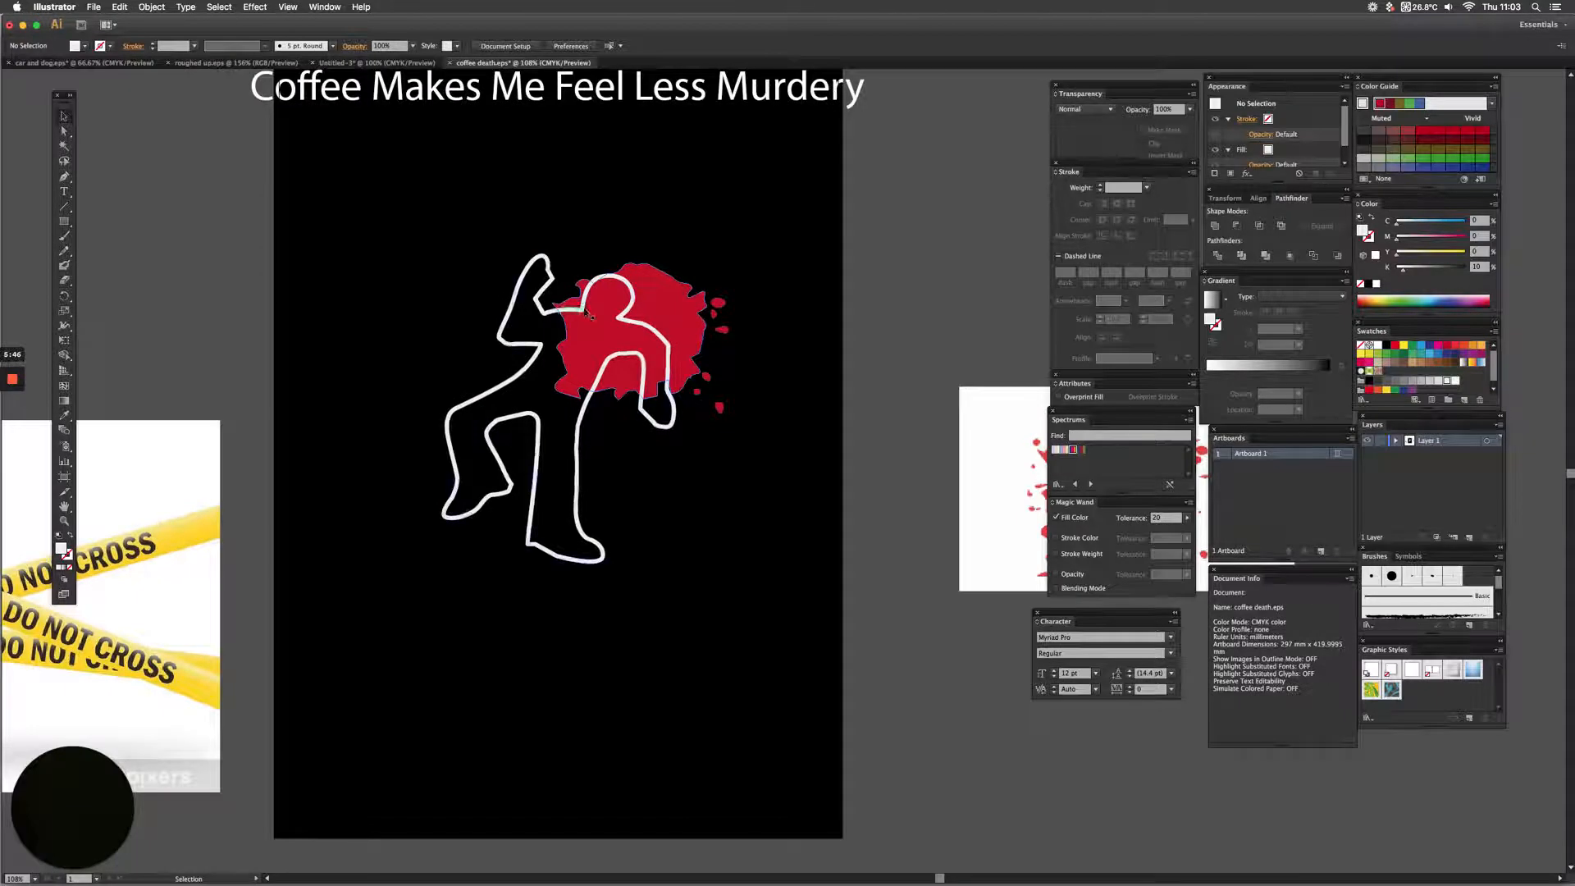
pyautogui.click(692, 297)
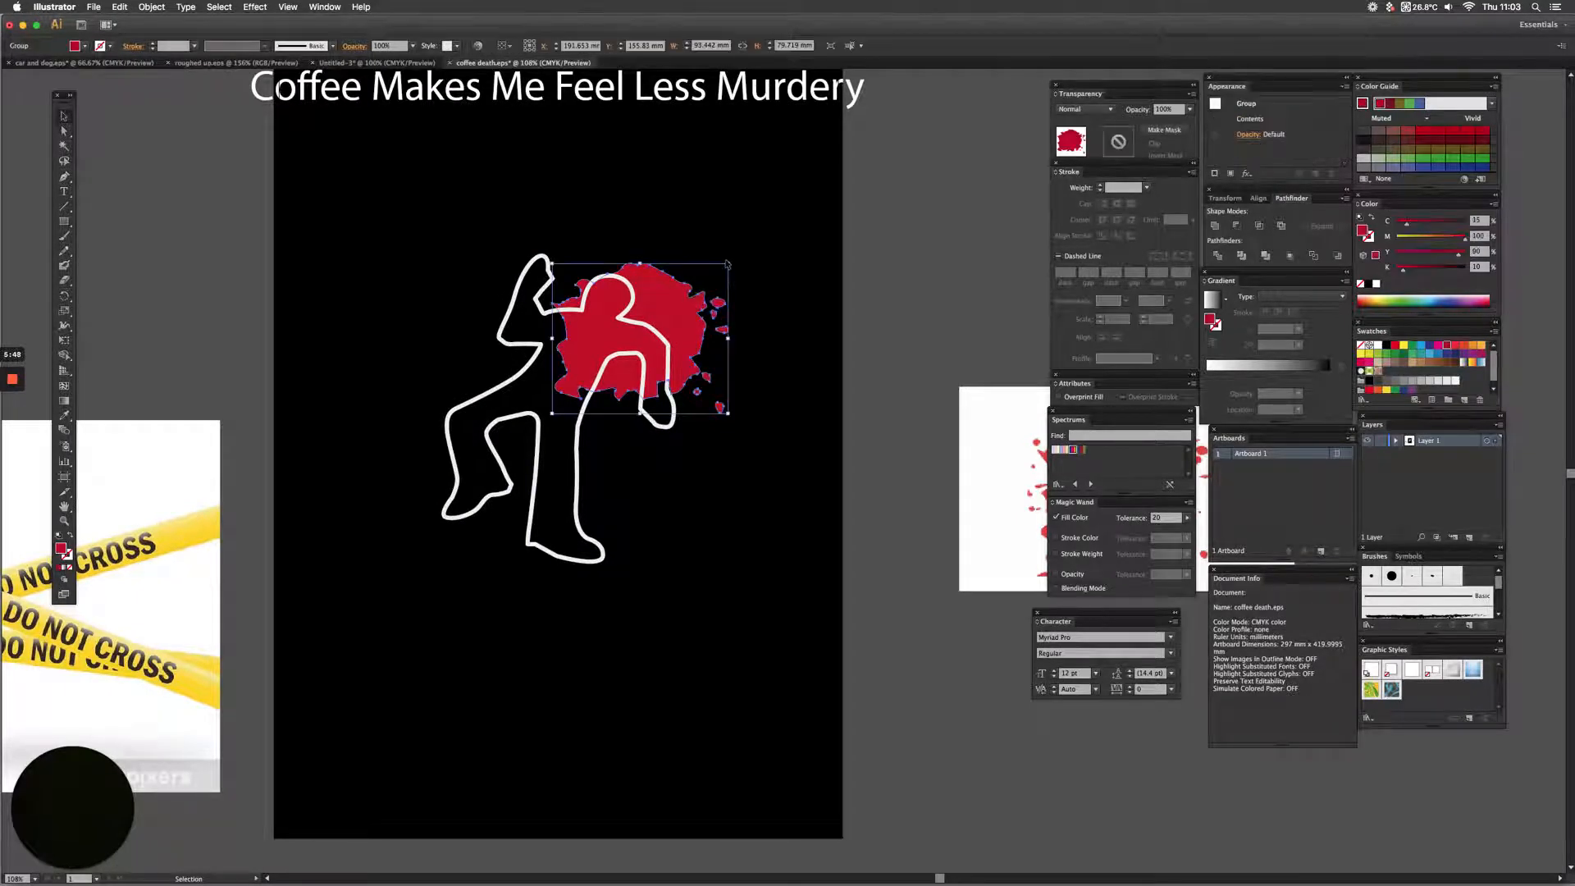
pyautogui.moveTo(731, 262); pyautogui.dragTo(665, 295)
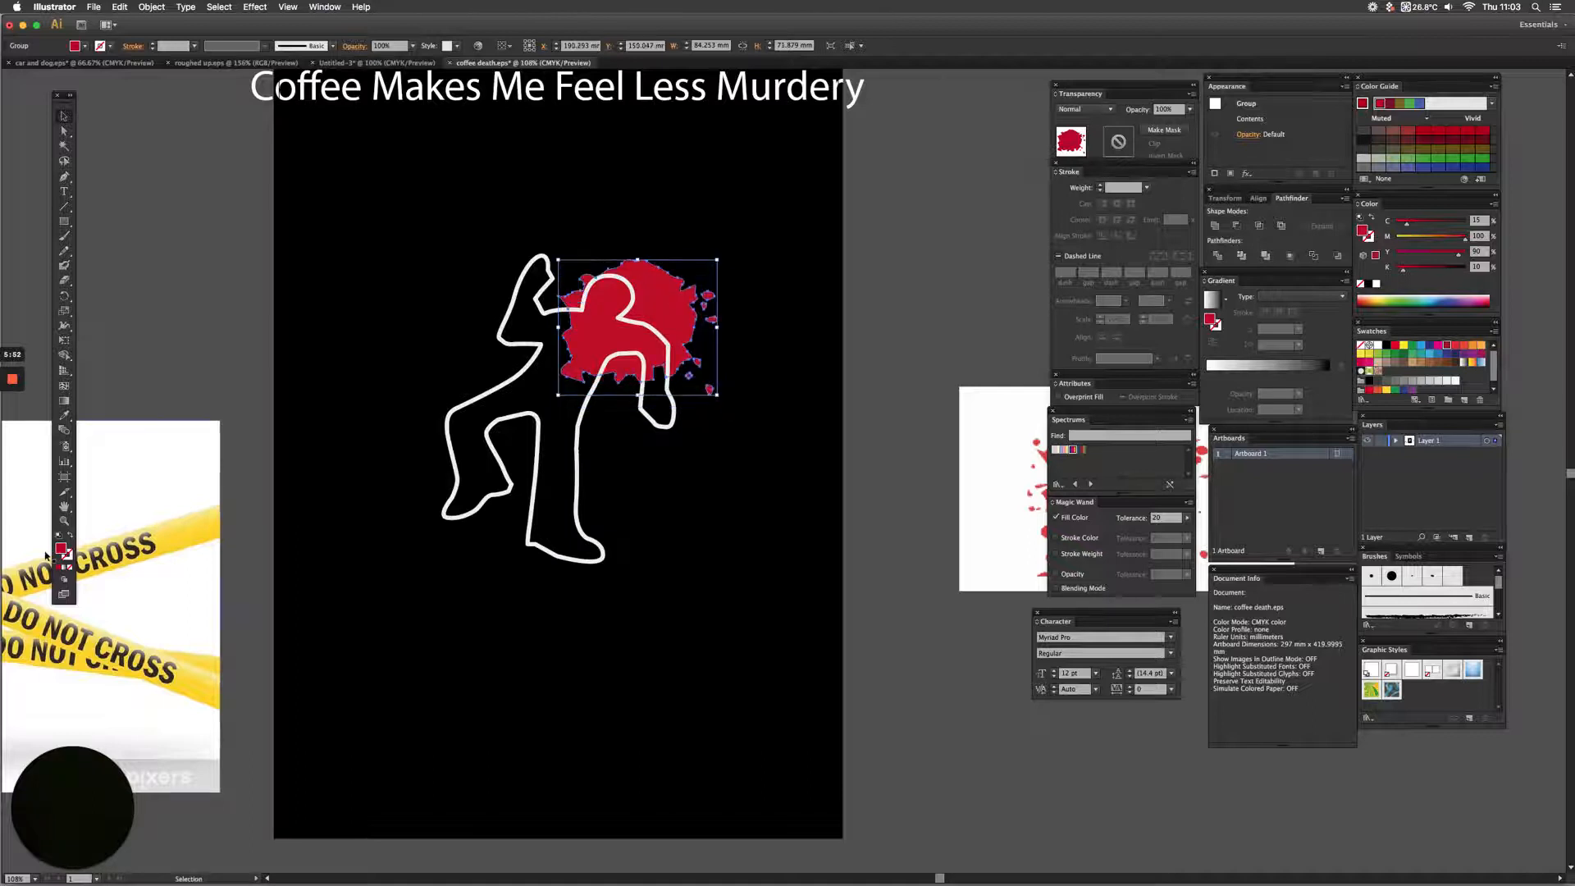
pyautogui.doubleClick(62, 549)
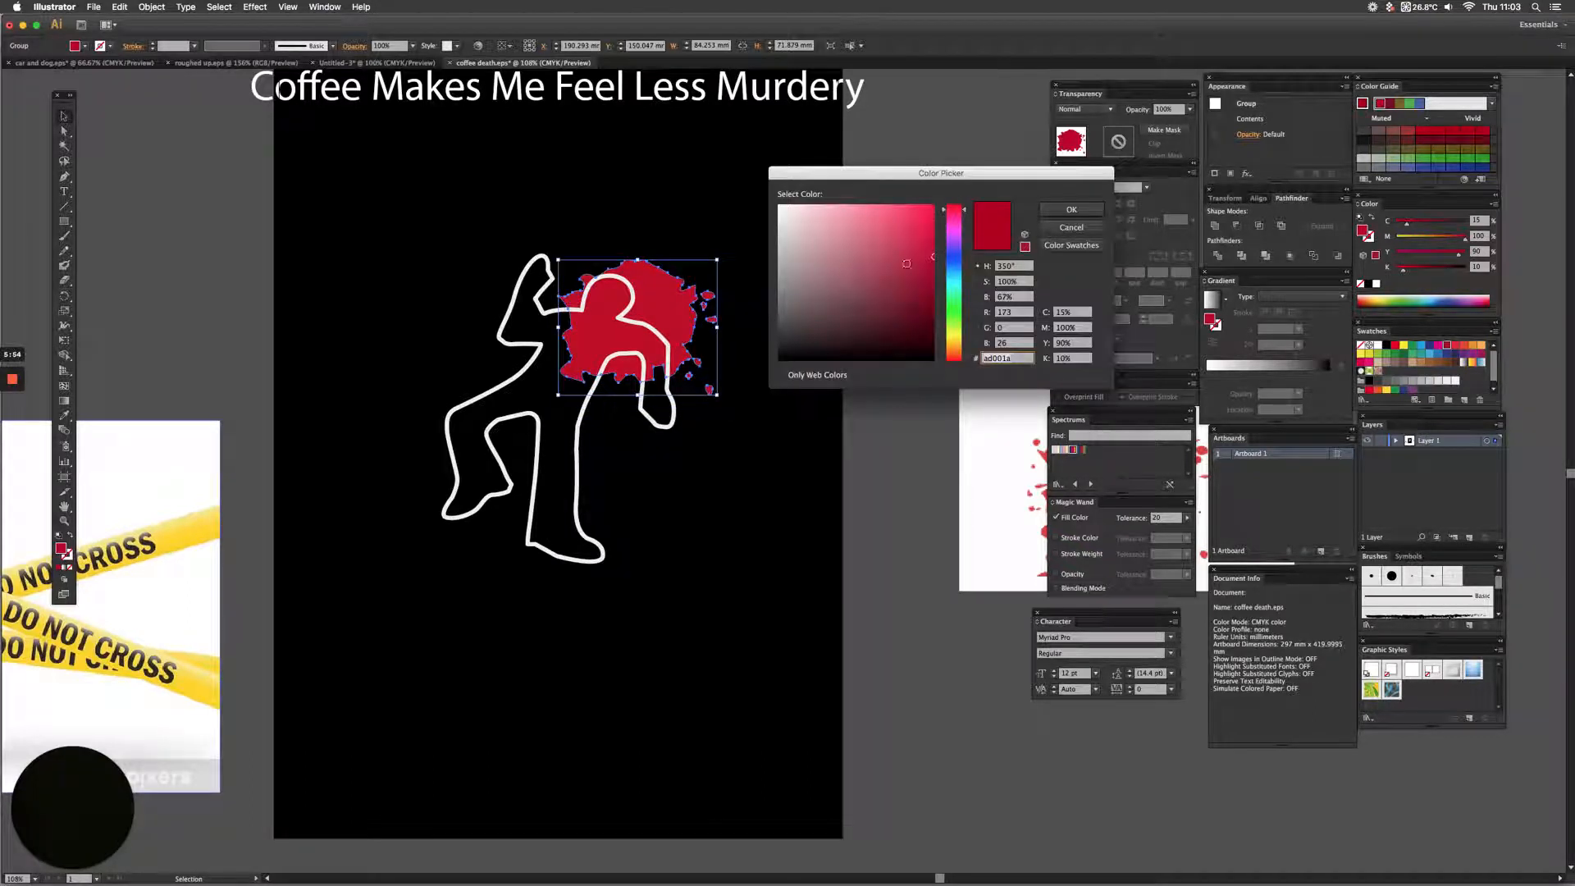
pyautogui.click(1067, 211)
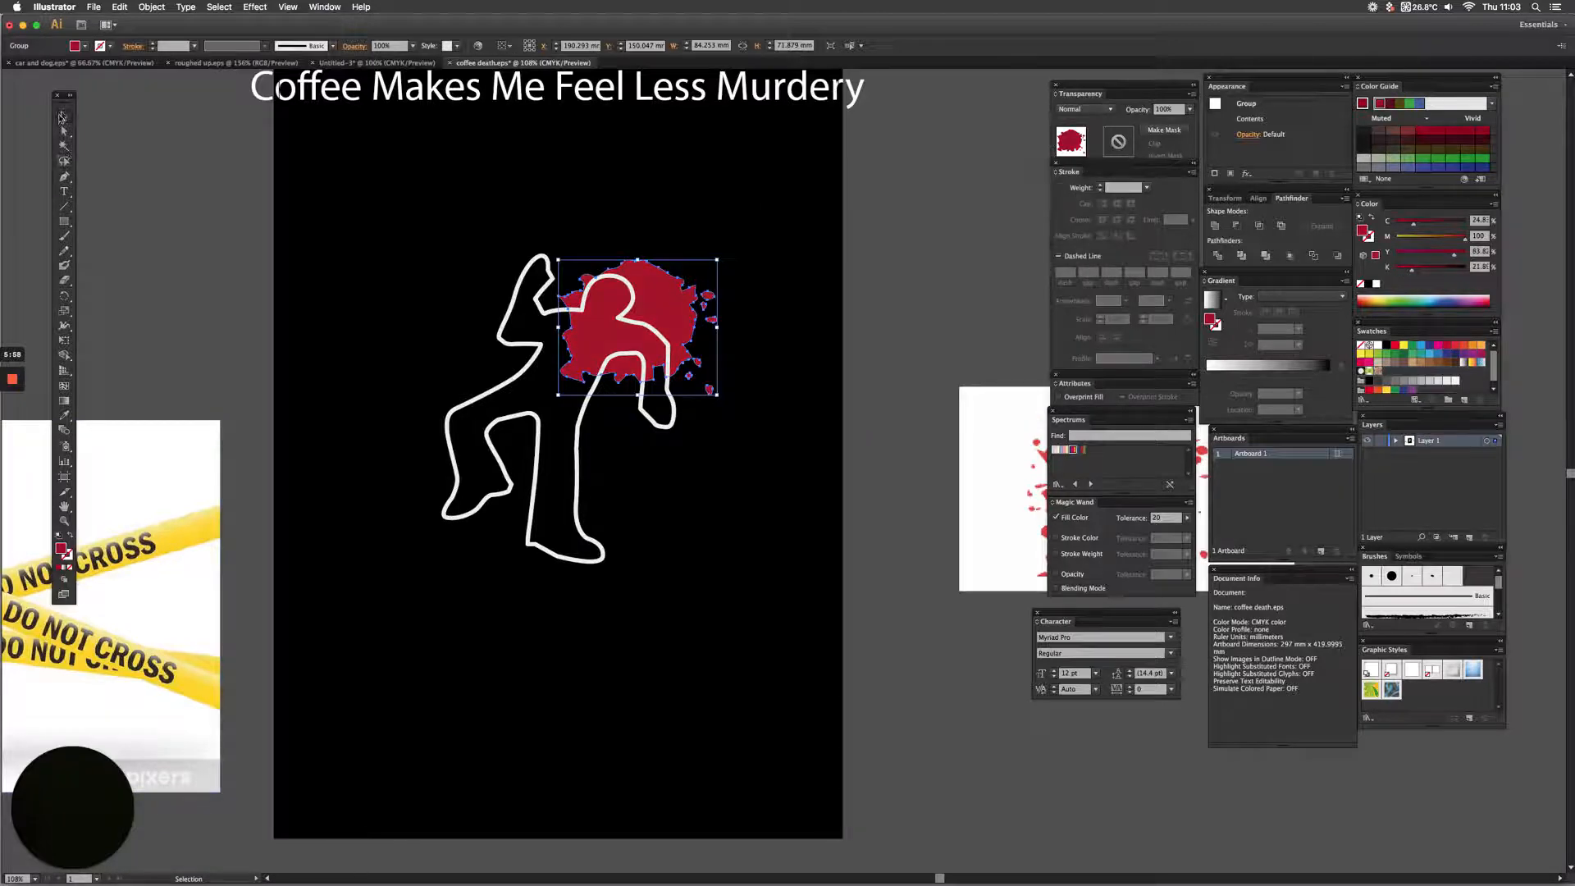
pyautogui.click(100, 157)
# - Draw a long thin rectangle about 347 × 13 mm above the crime scene tape image and fill it with the tape's sampled yellow
pyautogui.hscroll(-10, 436, 239)
pyautogui.scroll(-5, 435, 239)
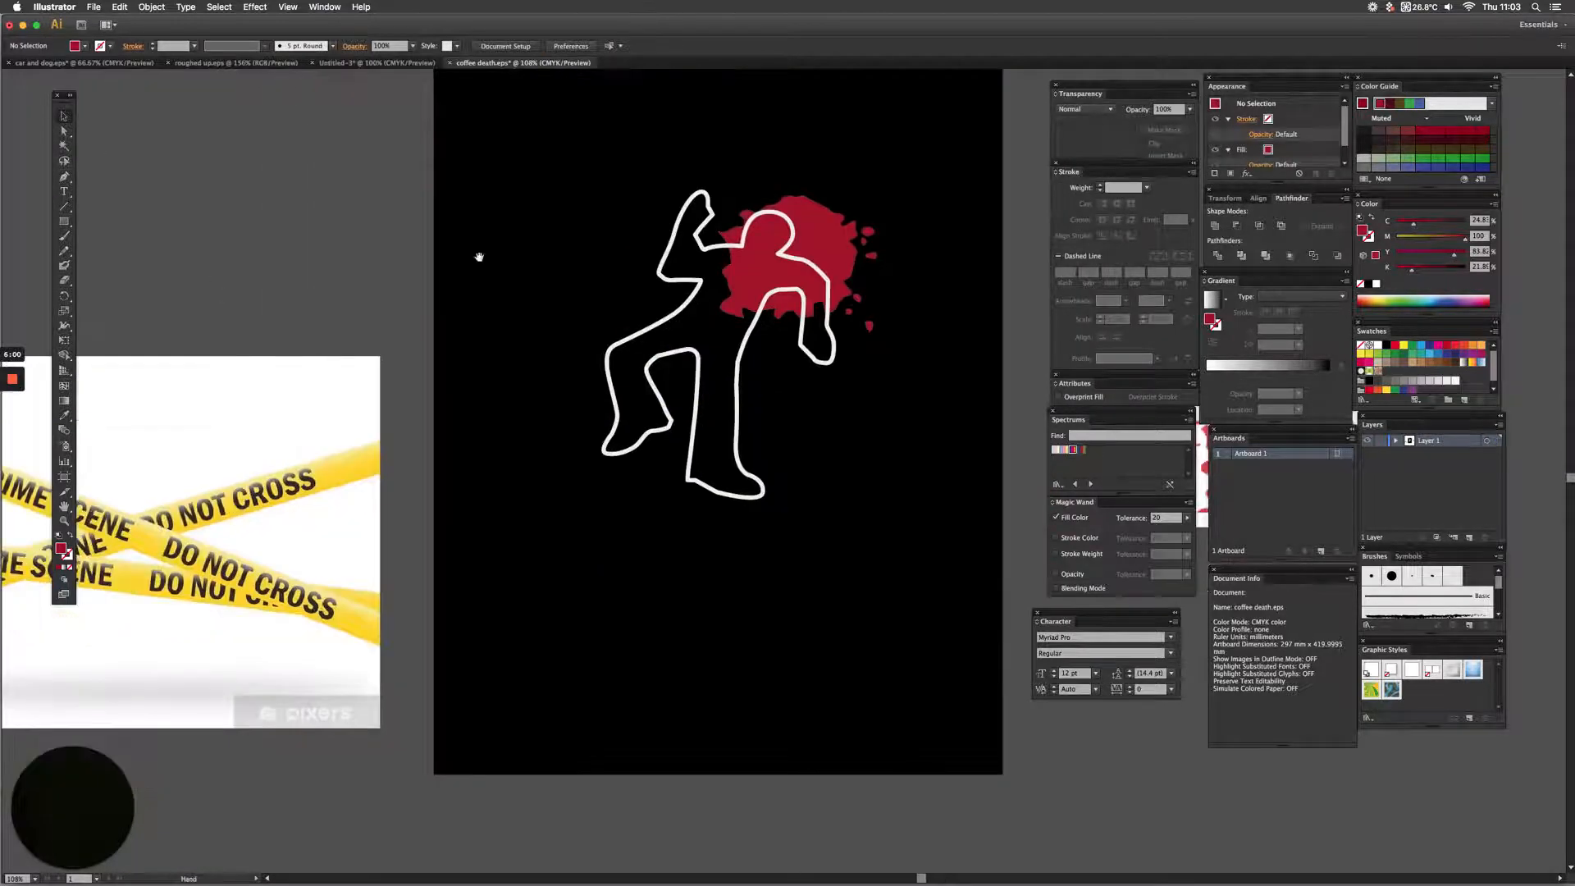
pyautogui.hscroll(-1, 386, 361)
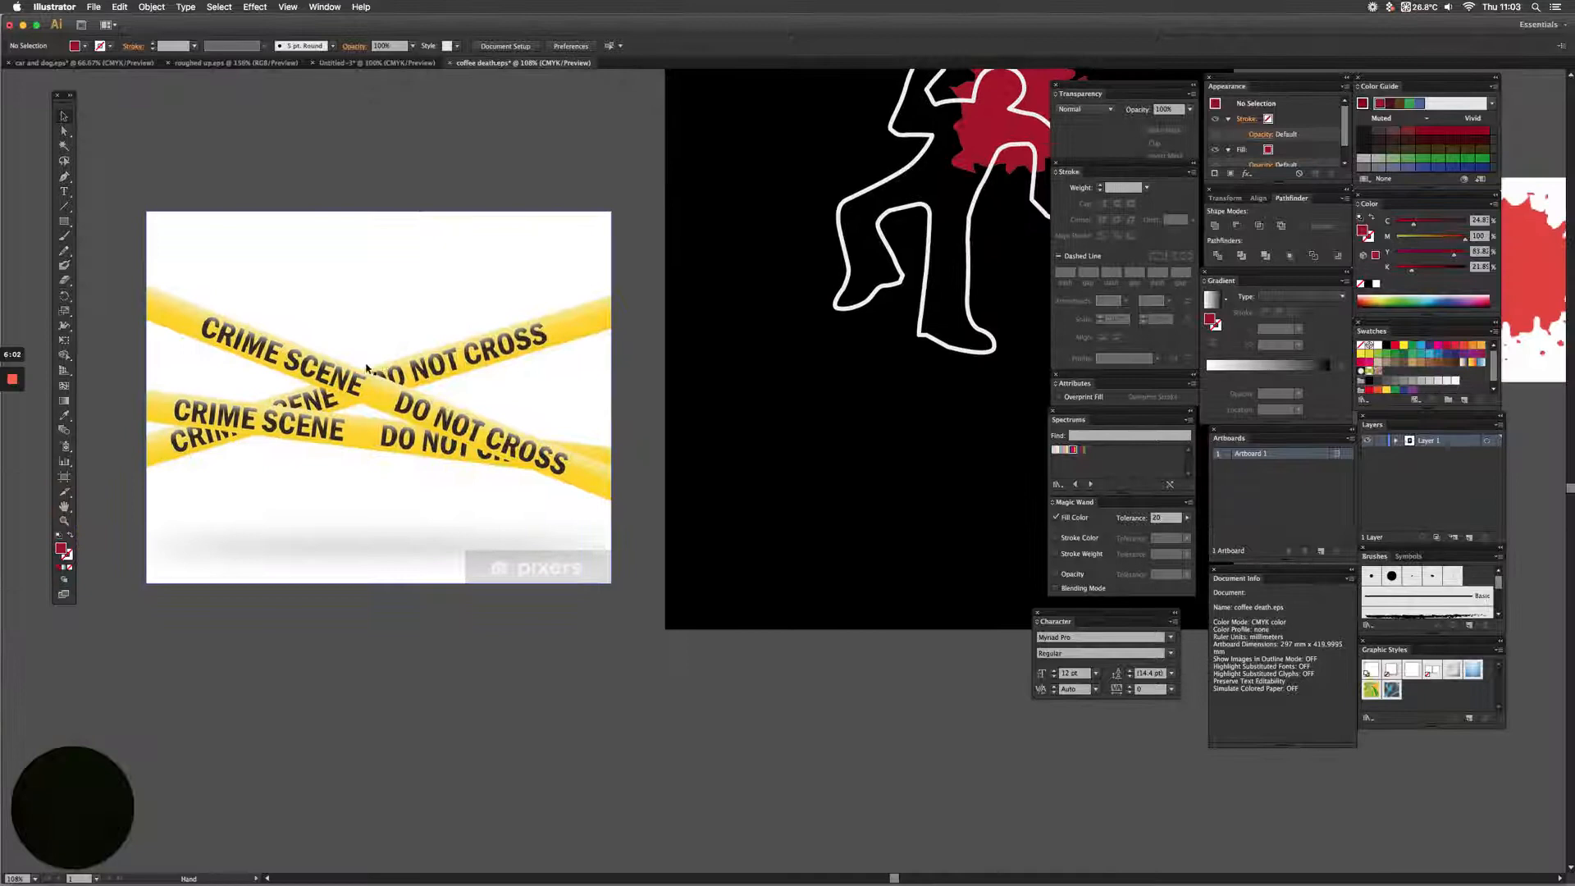
pyautogui.click(64, 222)
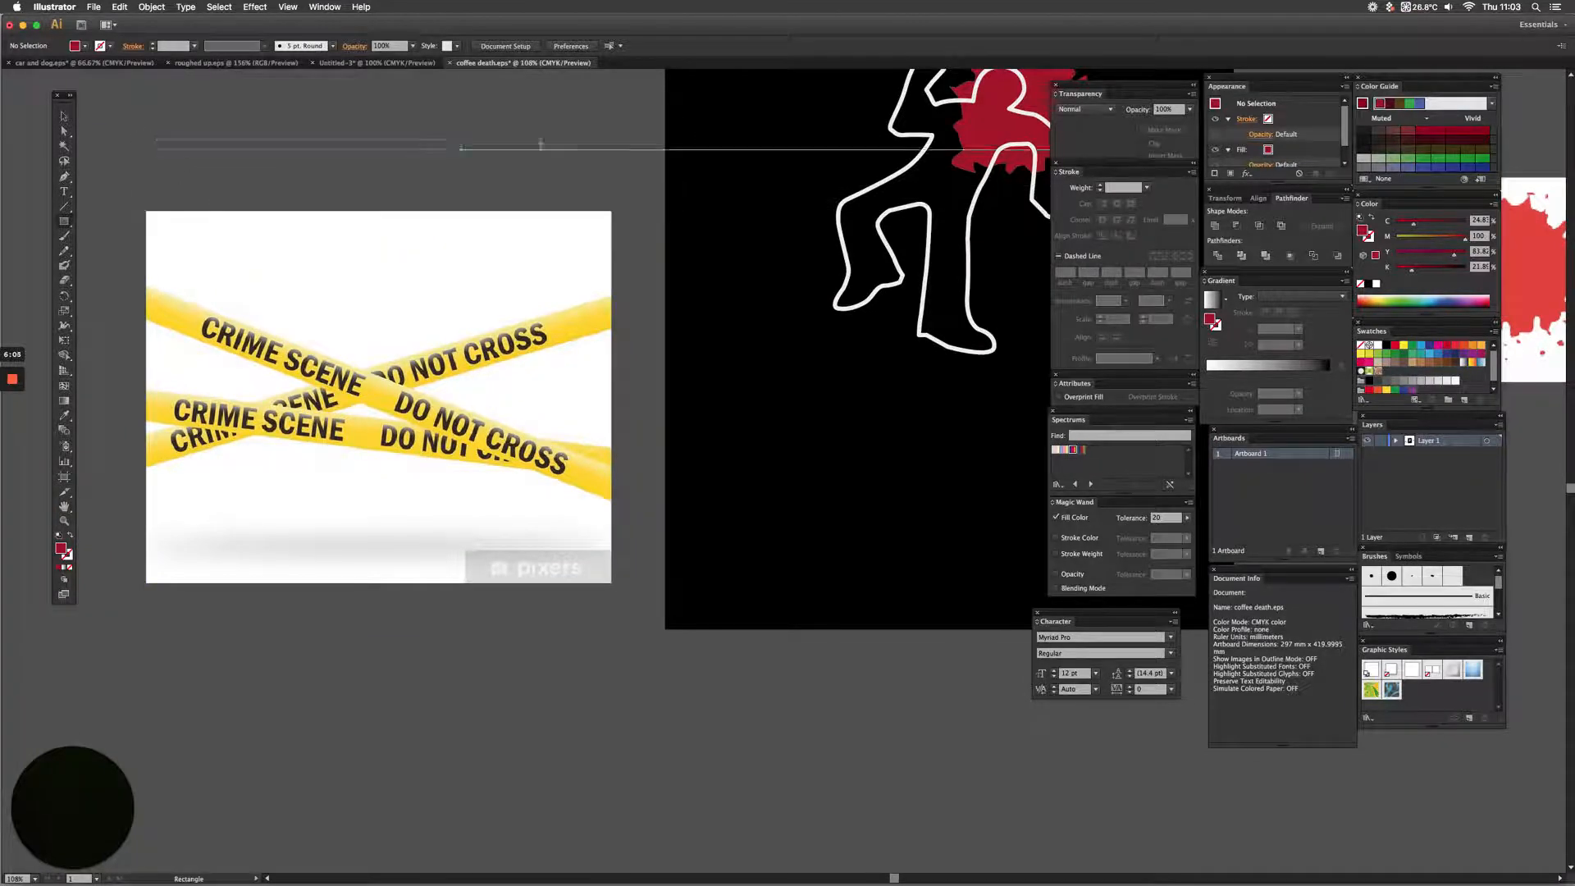
pyautogui.moveTo(791, 139); pyautogui.dragTo(137, 163)
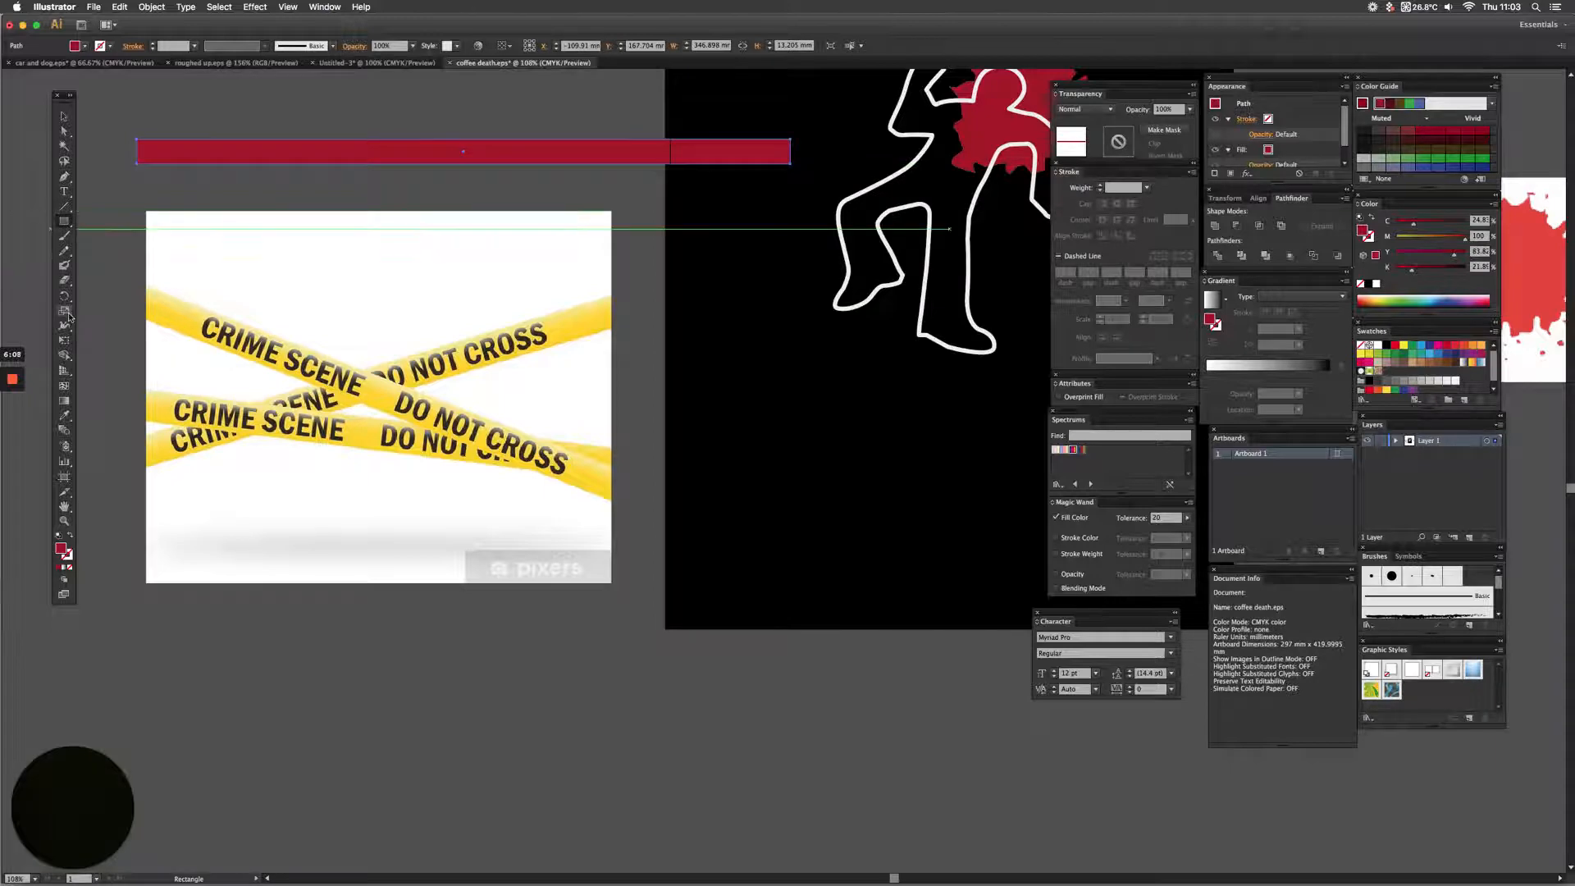
pyautogui.click(64, 418)
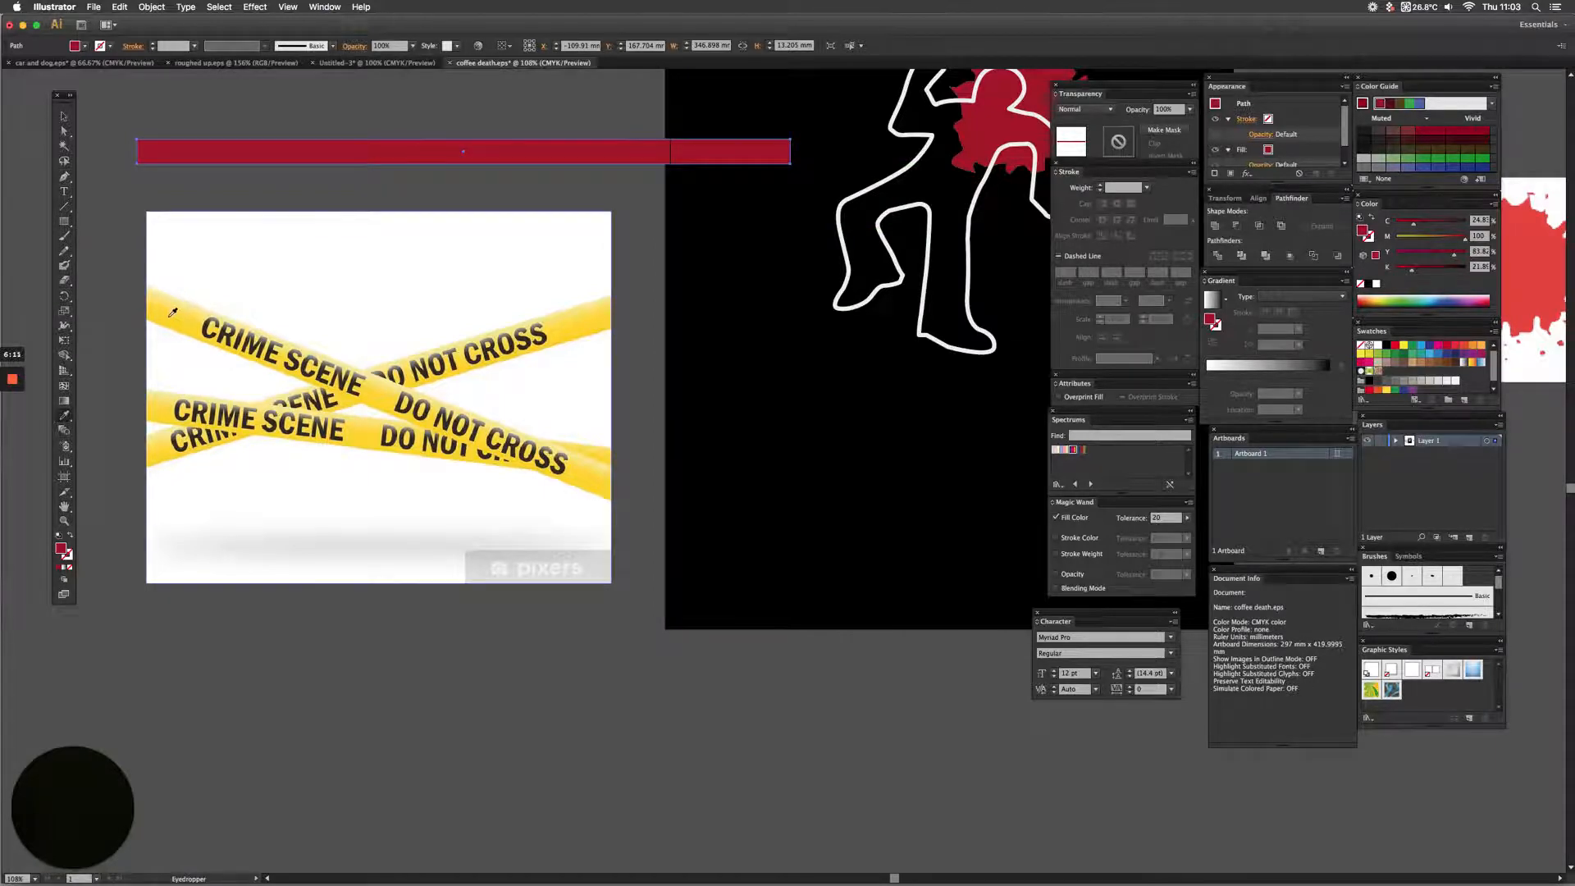
pyautogui.click(172, 311)
# - Add the text "CRIME SCENE DO NOT CROSS" above the yellow strip and set it in Helvetica Neue Condensed Bold
pyautogui.click(62, 192)
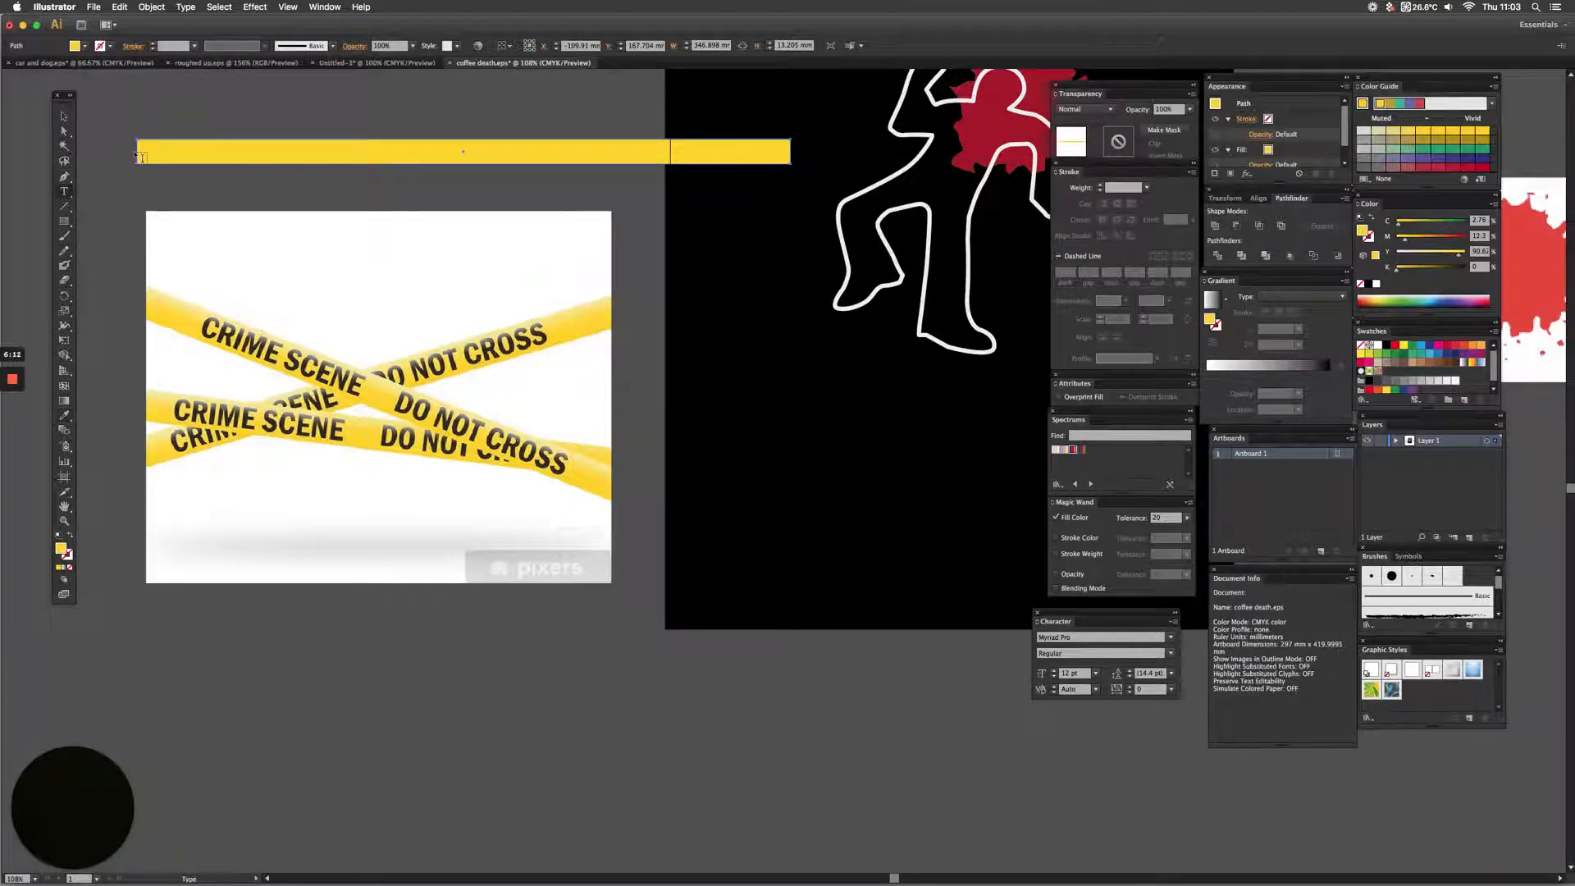
pyautogui.click(207, 129)
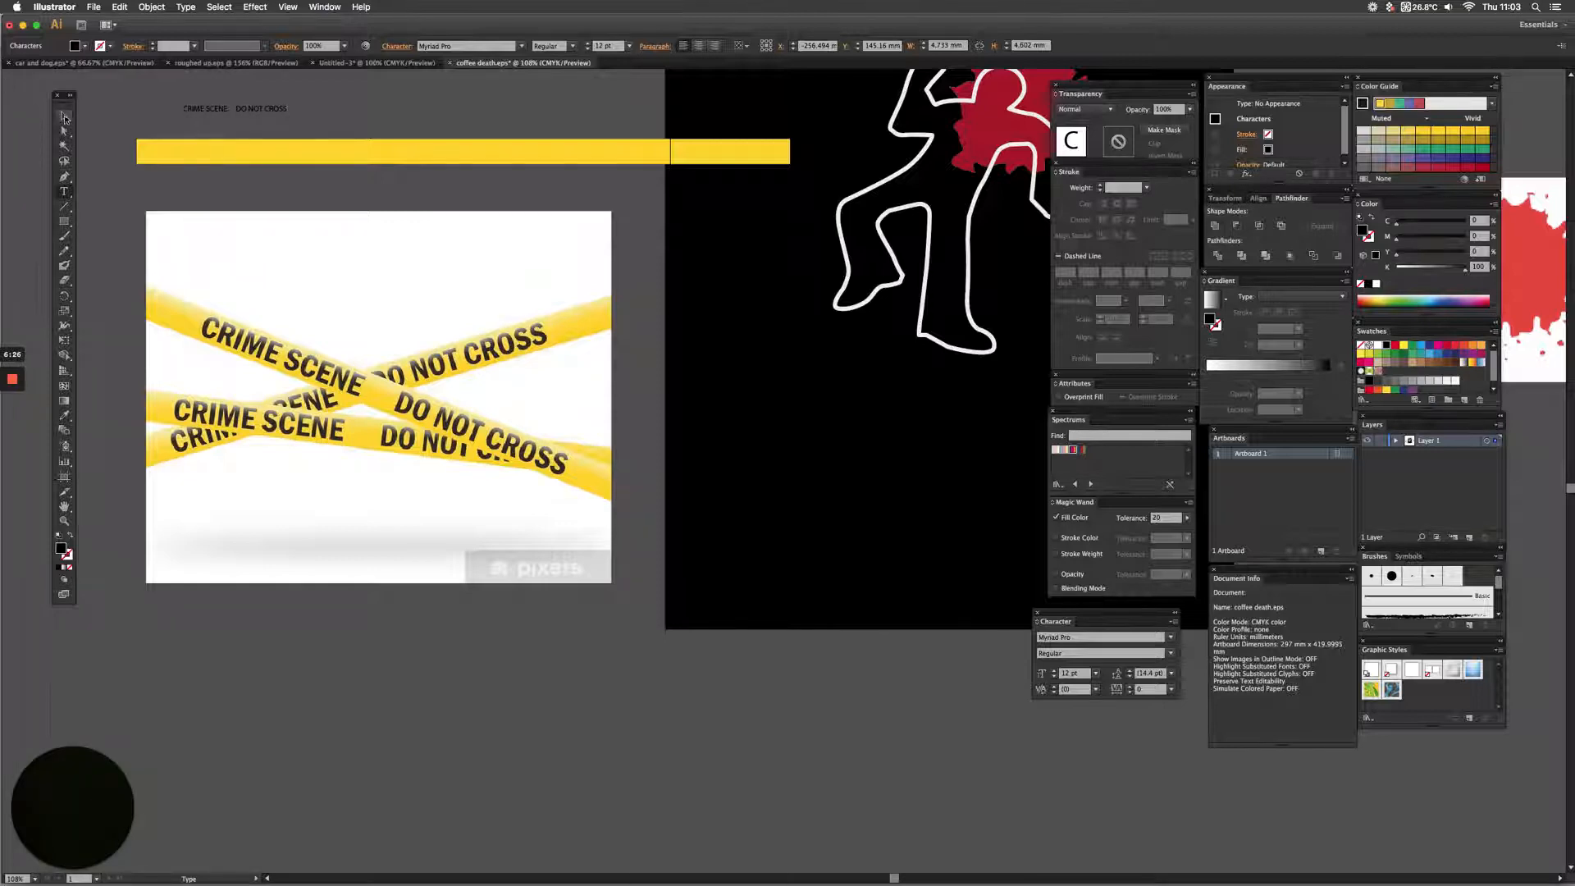
pyautogui.click(65, 118)
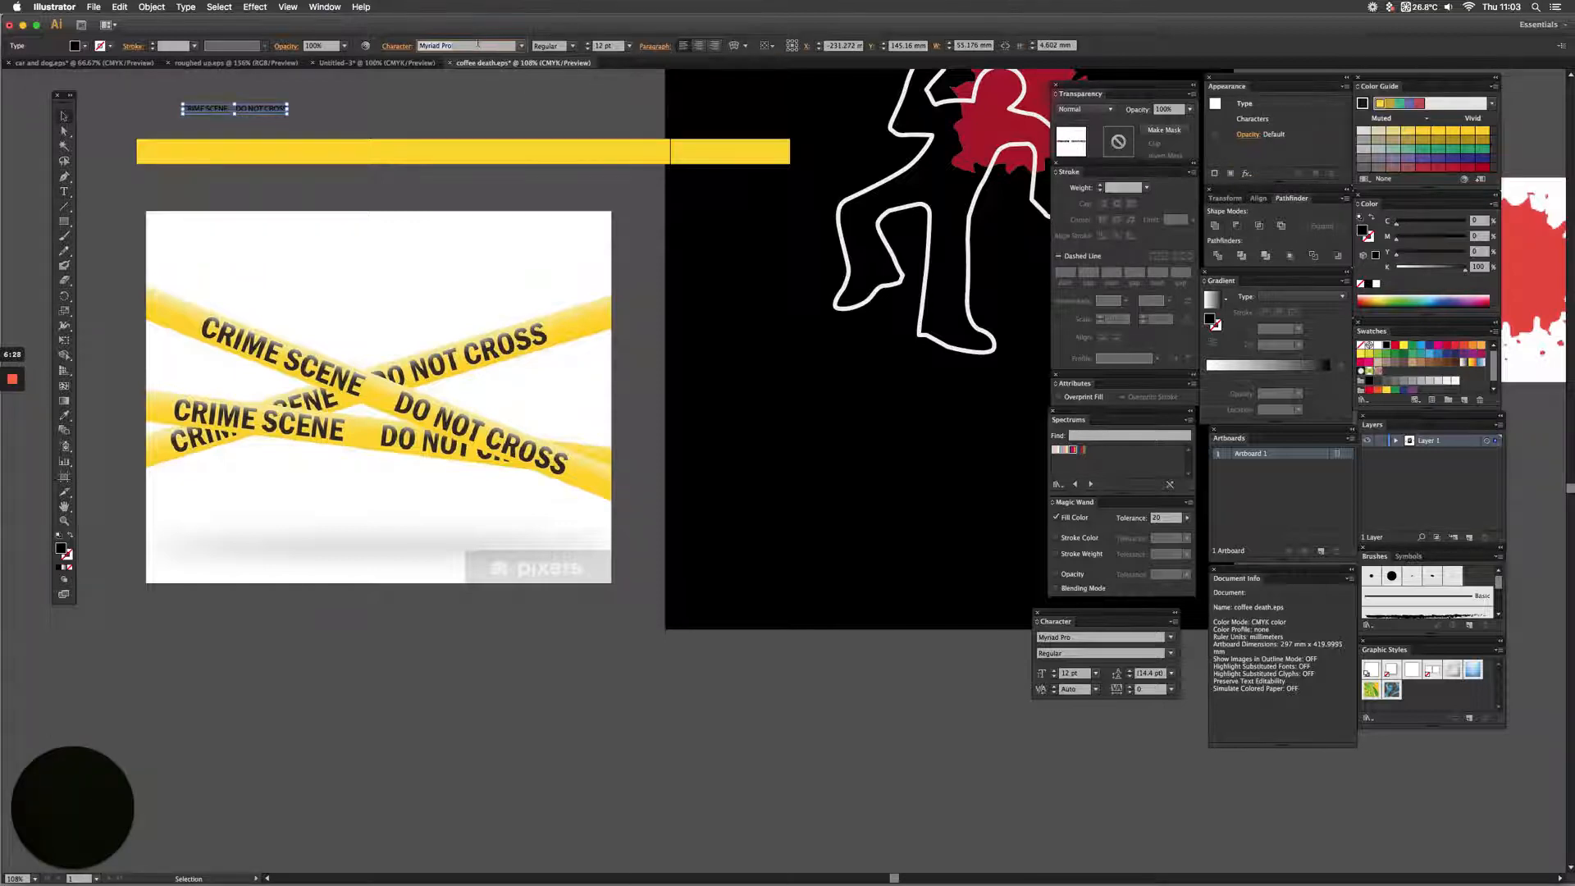
pyautogui.click(520, 46)
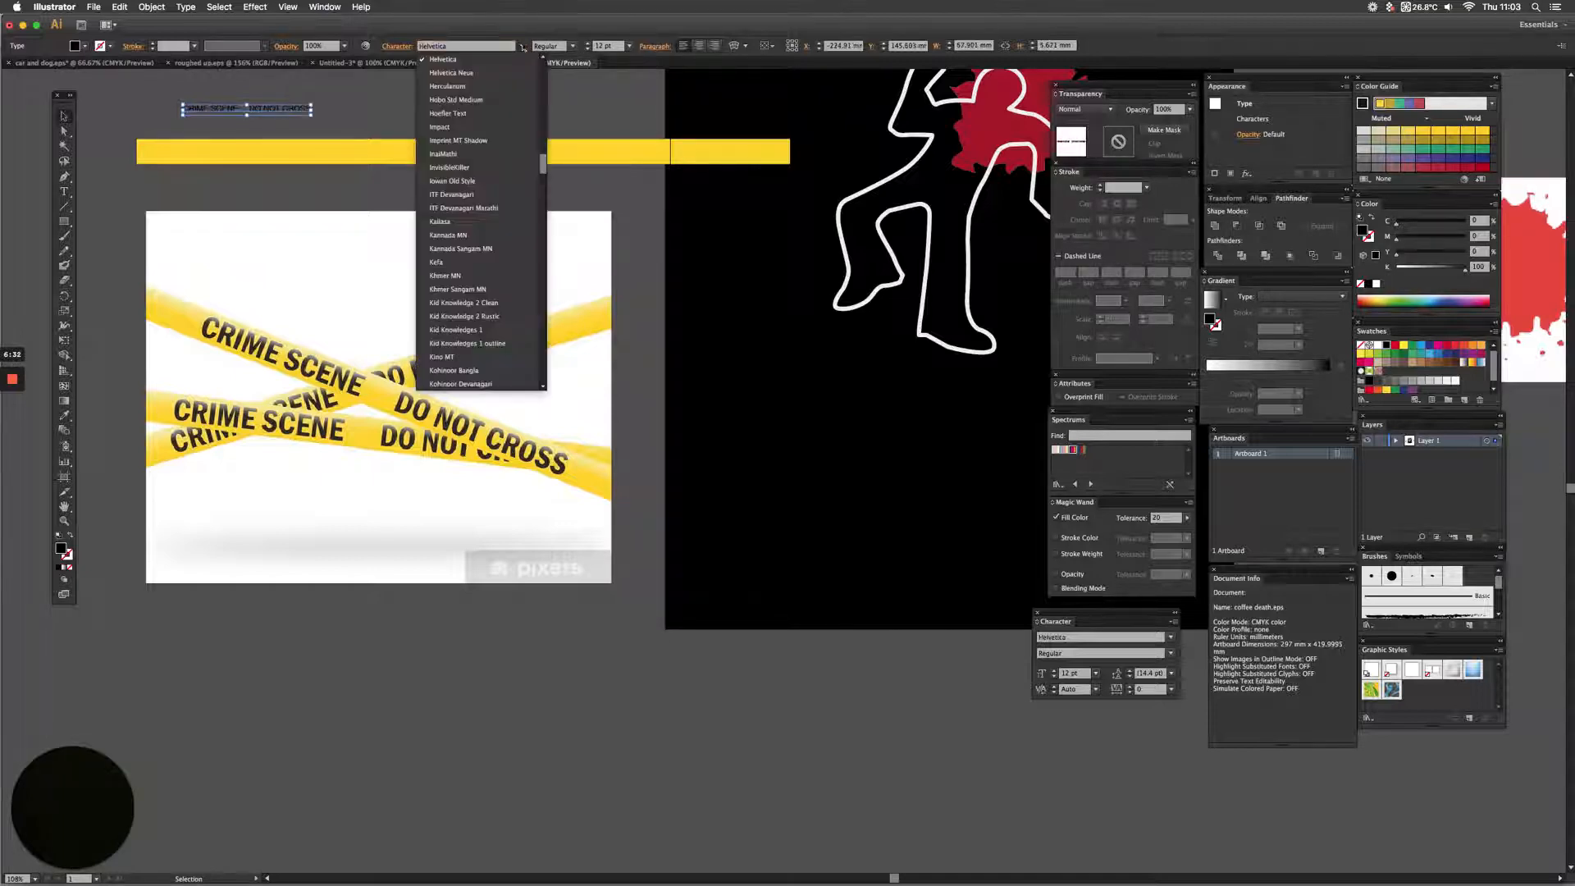
pyautogui.click(484, 71)
pyautogui.click(573, 46)
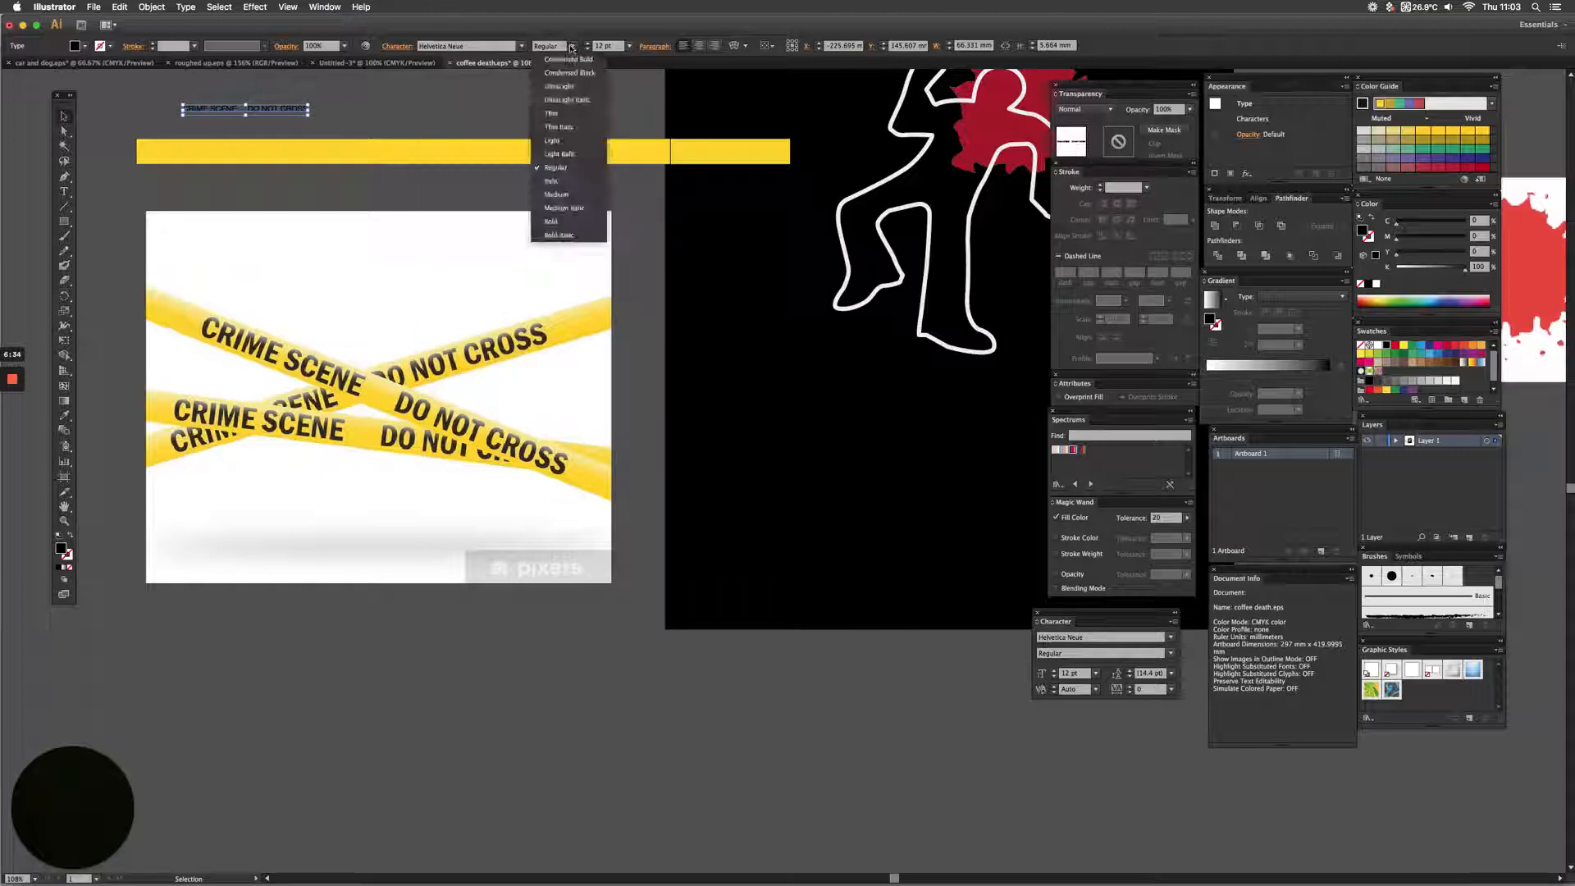
pyautogui.click(569, 60)
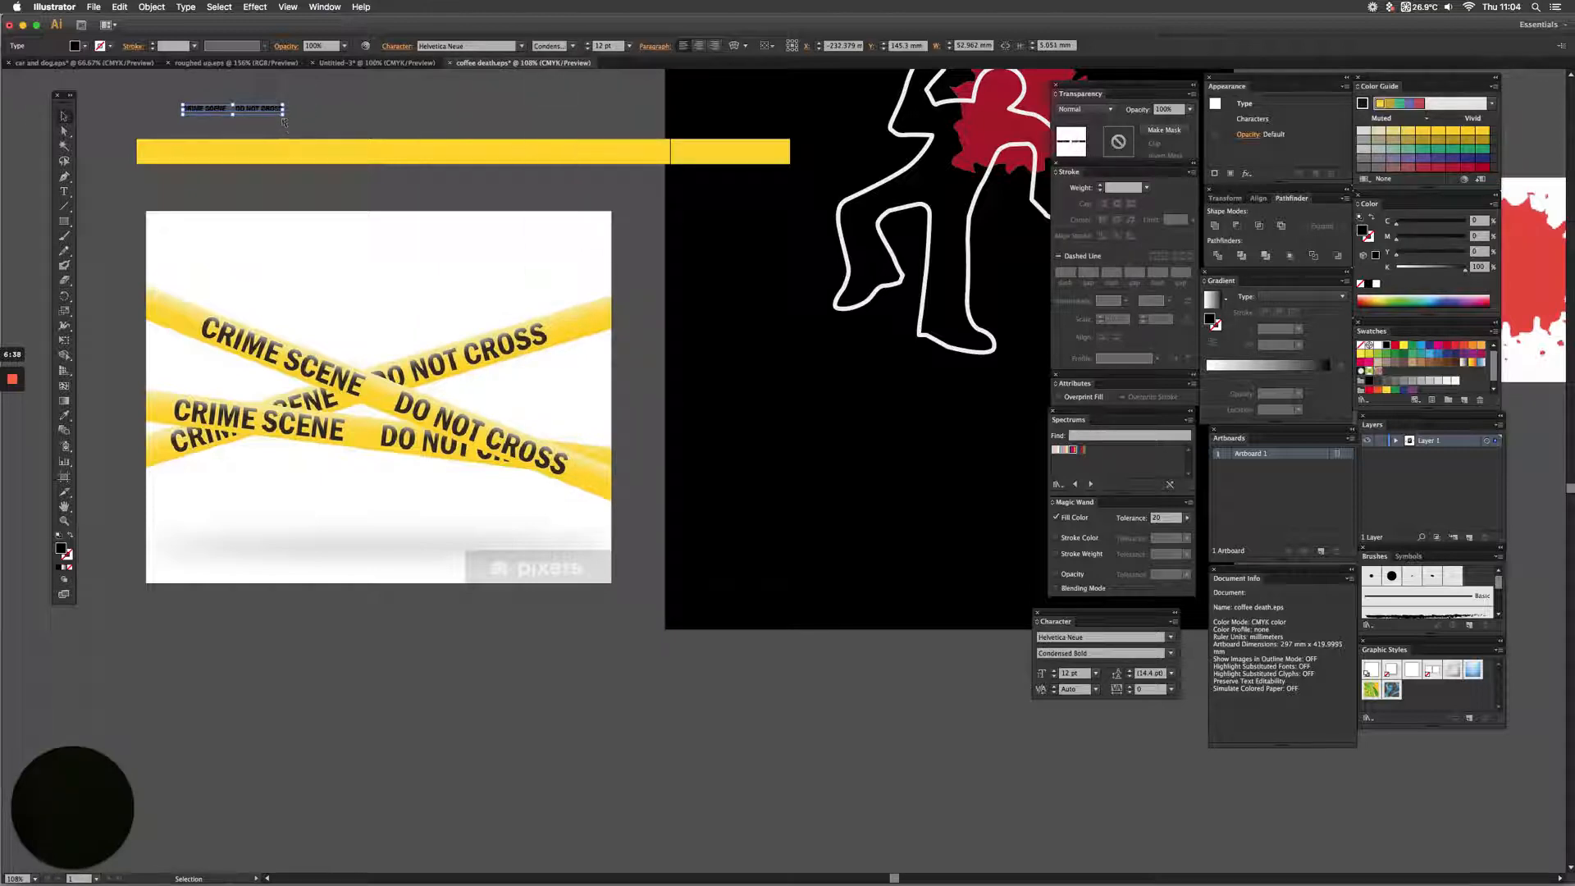
# - Scale the crime scene lettering to about 198 mm wide, centre it on the yellow strip and deselect it
pyautogui.moveTo(283, 115); pyautogui.dragTo(379, 156)
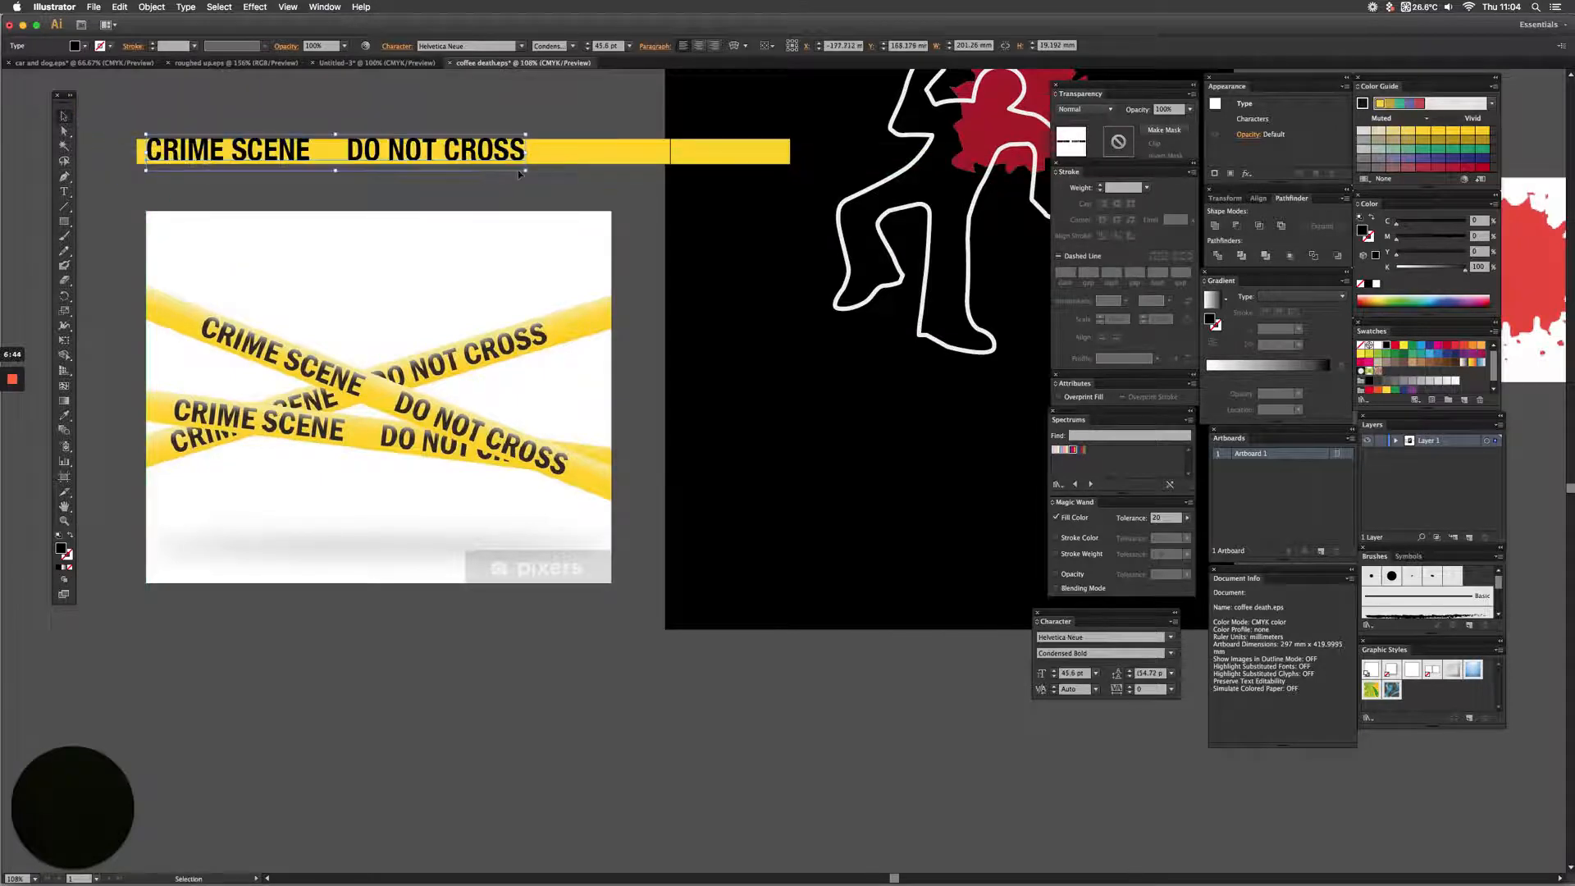
pyautogui.moveTo(525, 170); pyautogui.dragTo(521, 170)
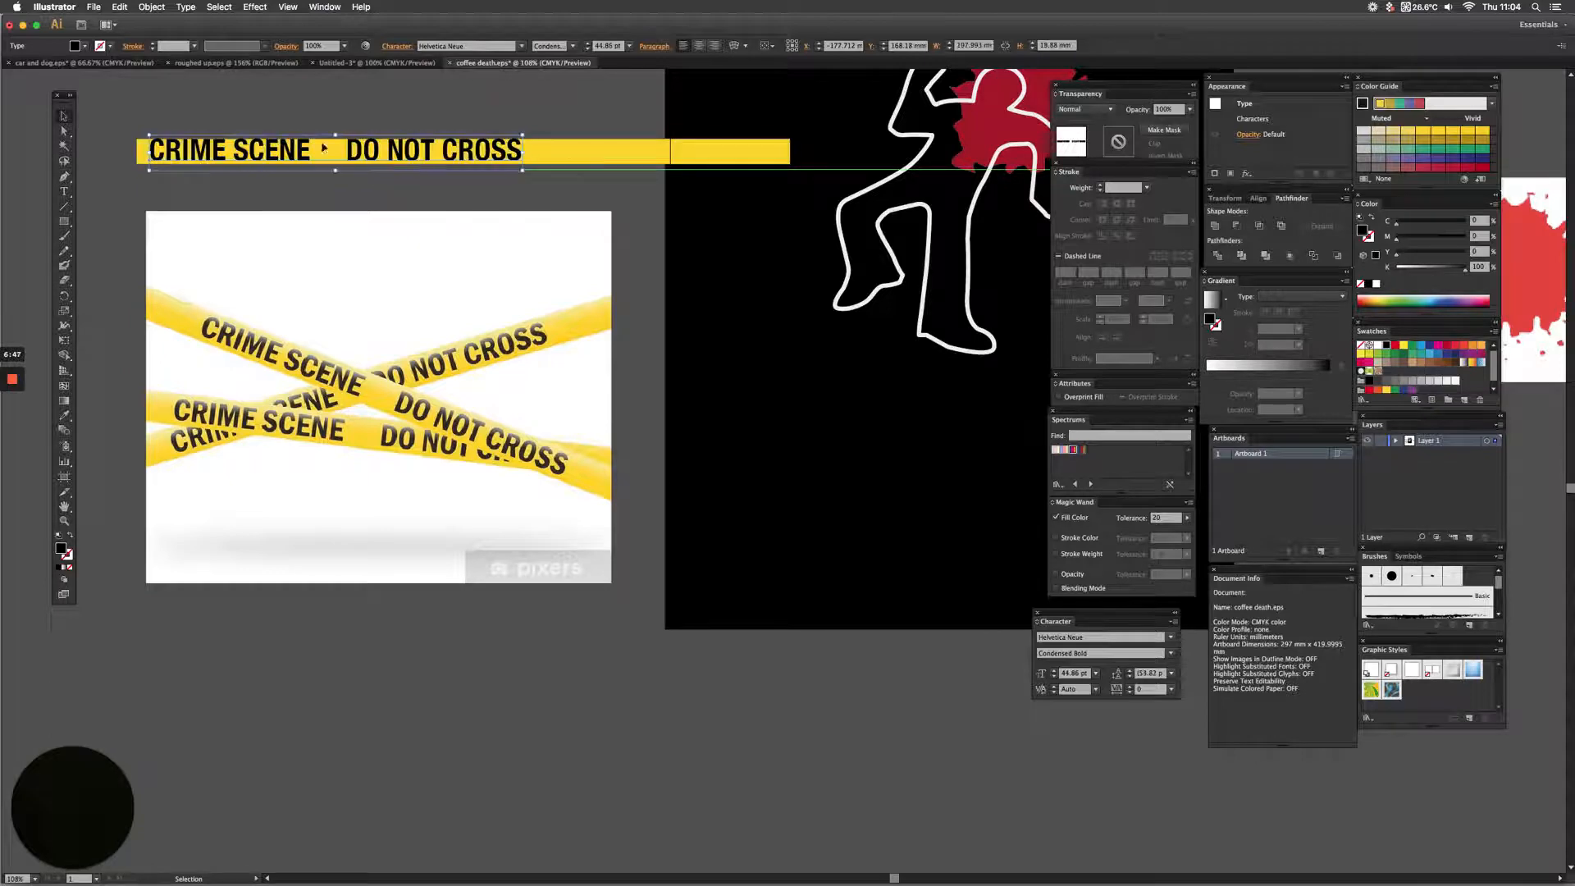
pyautogui.press('Down')
pyautogui.press('Down')
pyautogui.press('Down')
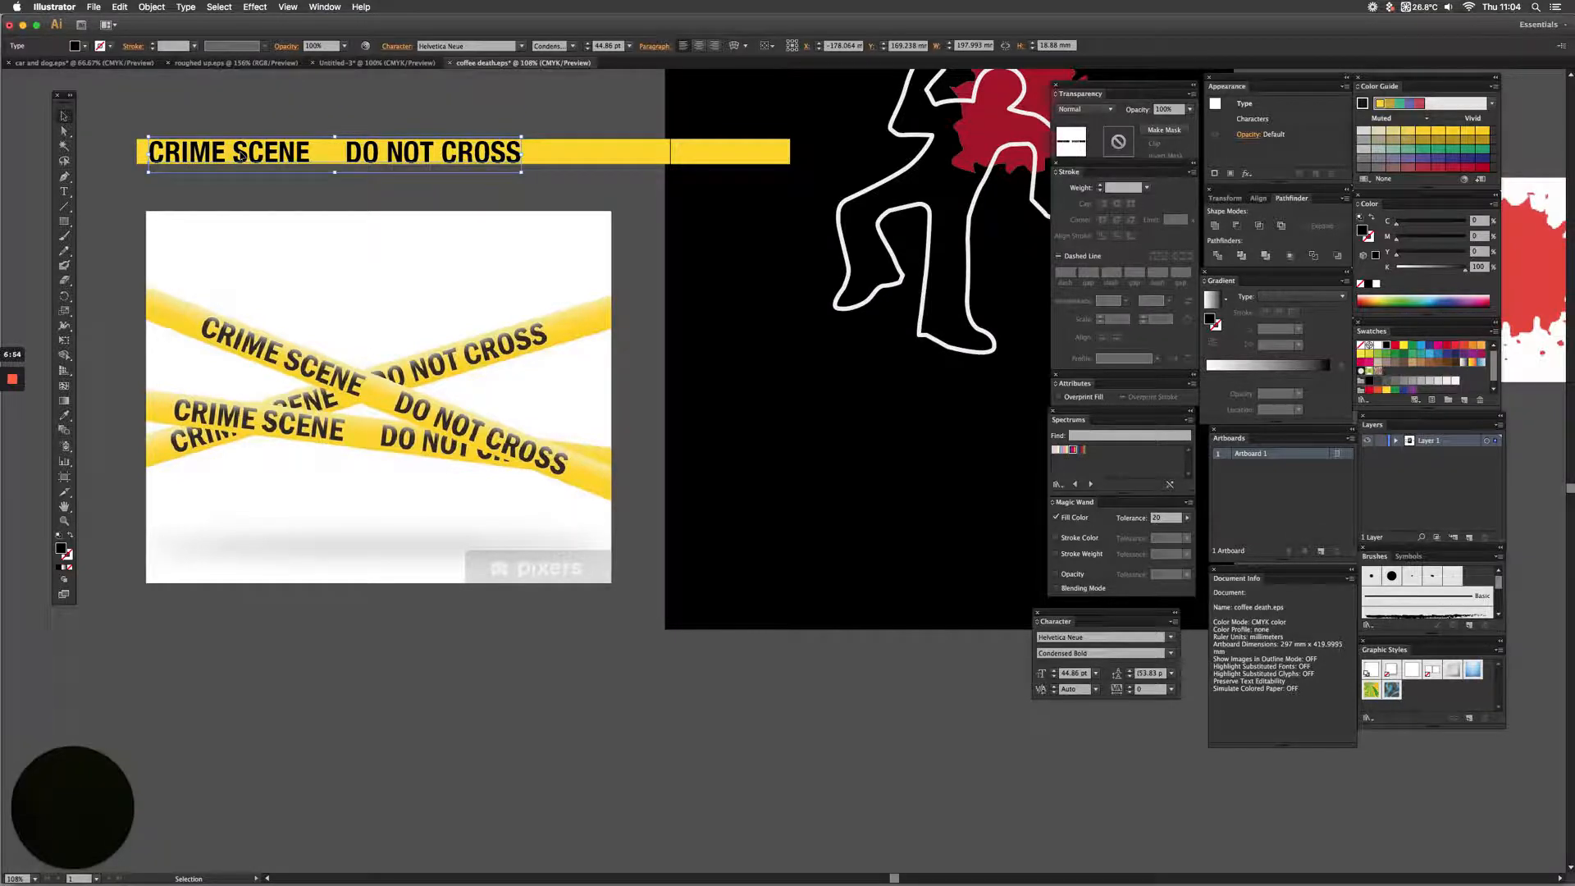
pyautogui.moveTo(241, 156); pyautogui.dragTo(339, 160)
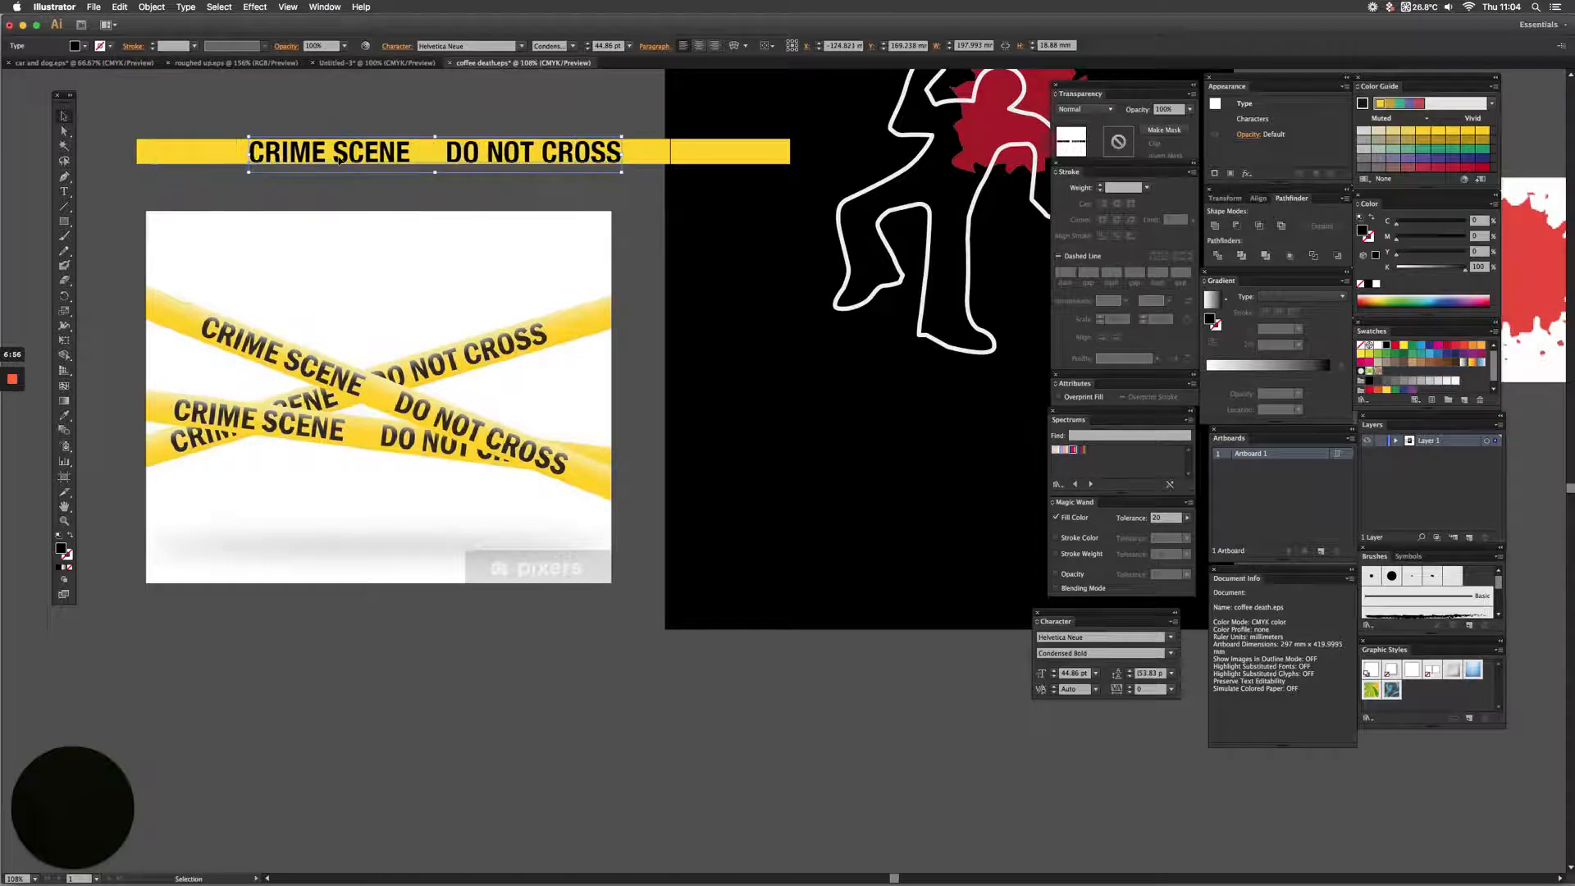
pyautogui.click(351, 131)
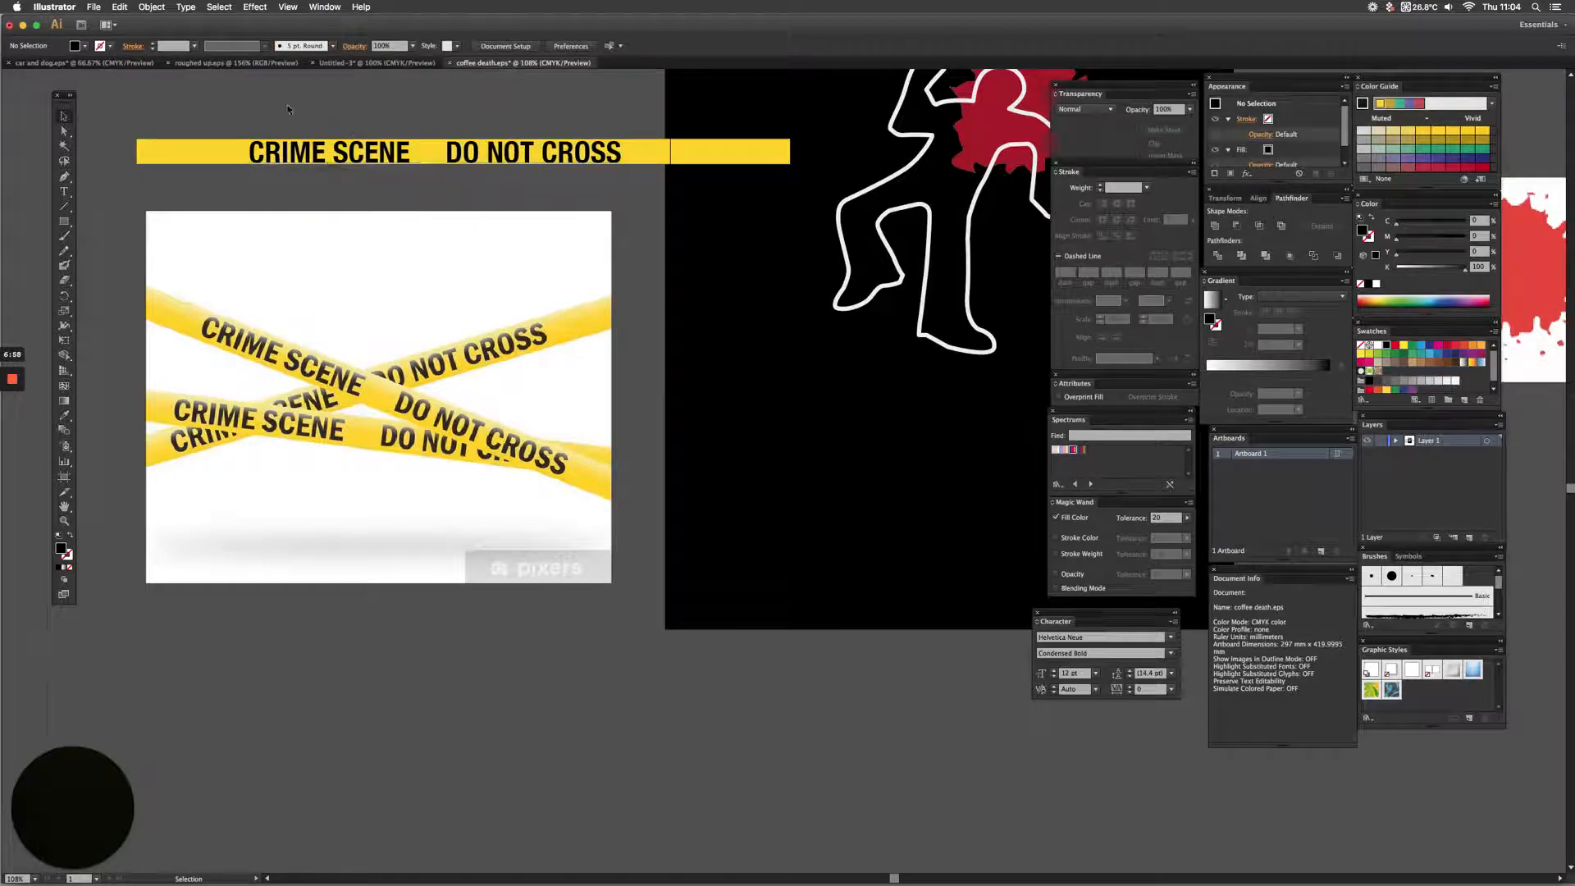
# - Select the yellow strip with its lettering and convert the text to outlines
pyautogui.moveTo(374, 191); pyautogui.dragTo(283, 134)
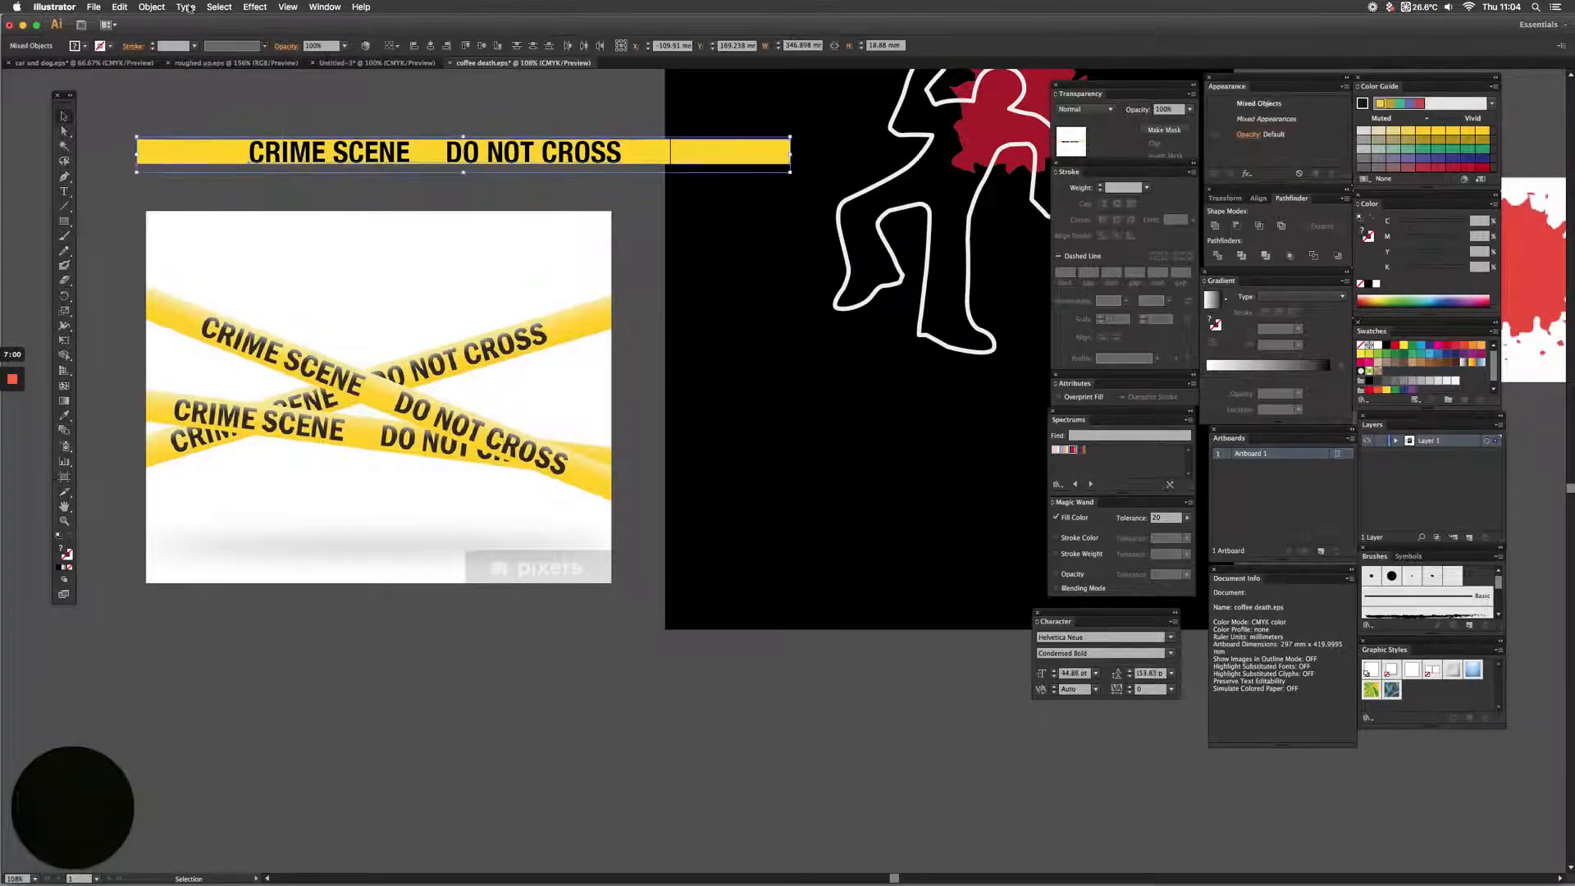
pyautogui.click(147, 7)
pyautogui.moveTo(179, 238)
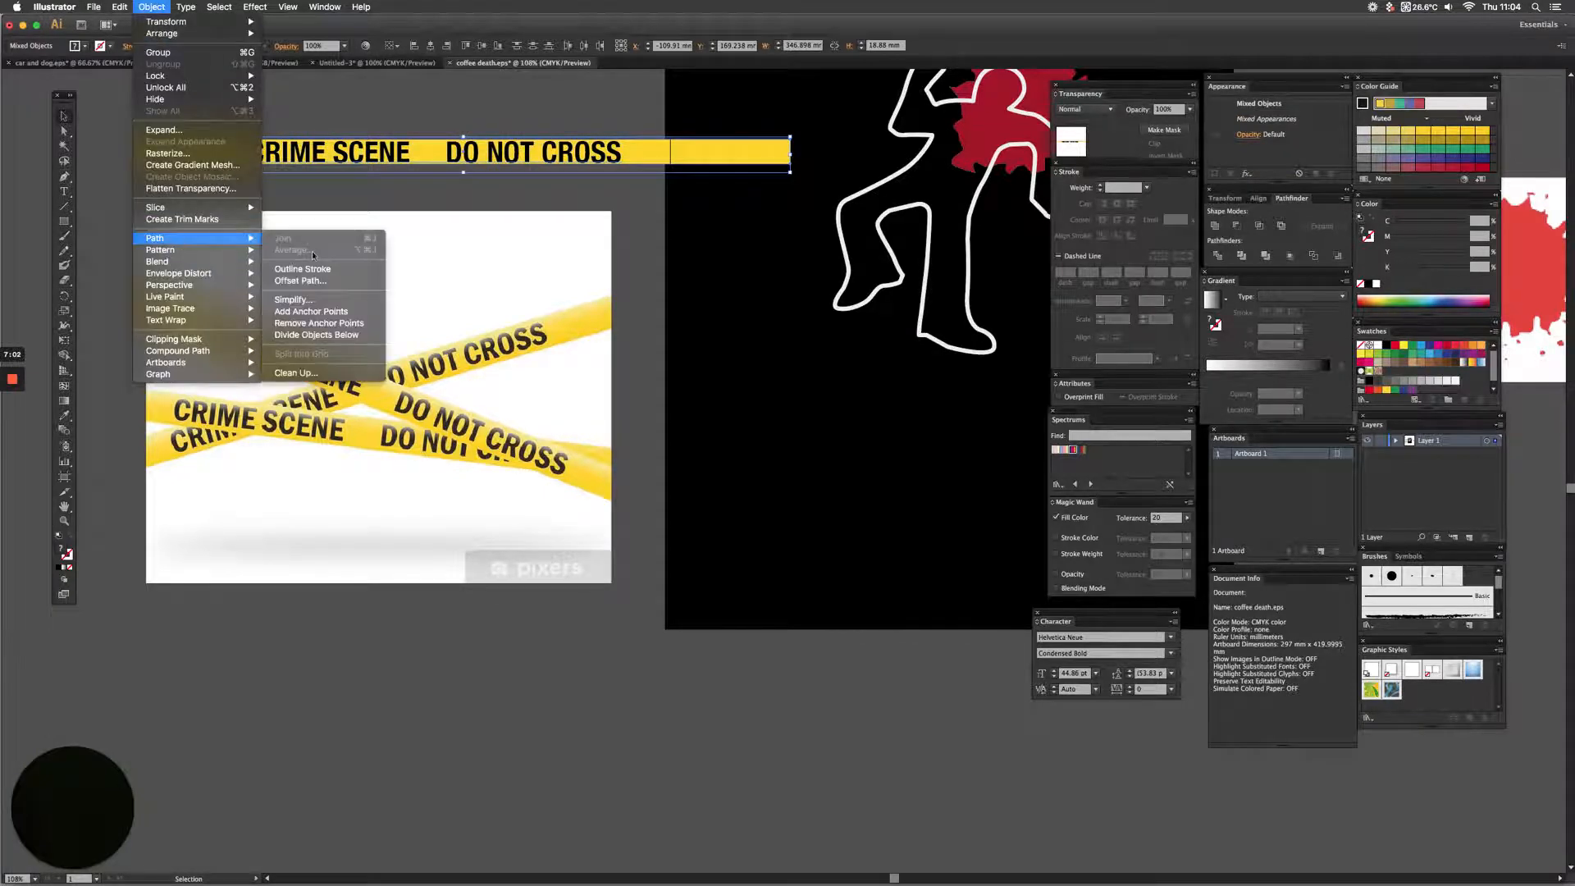
pyautogui.click(313, 269)
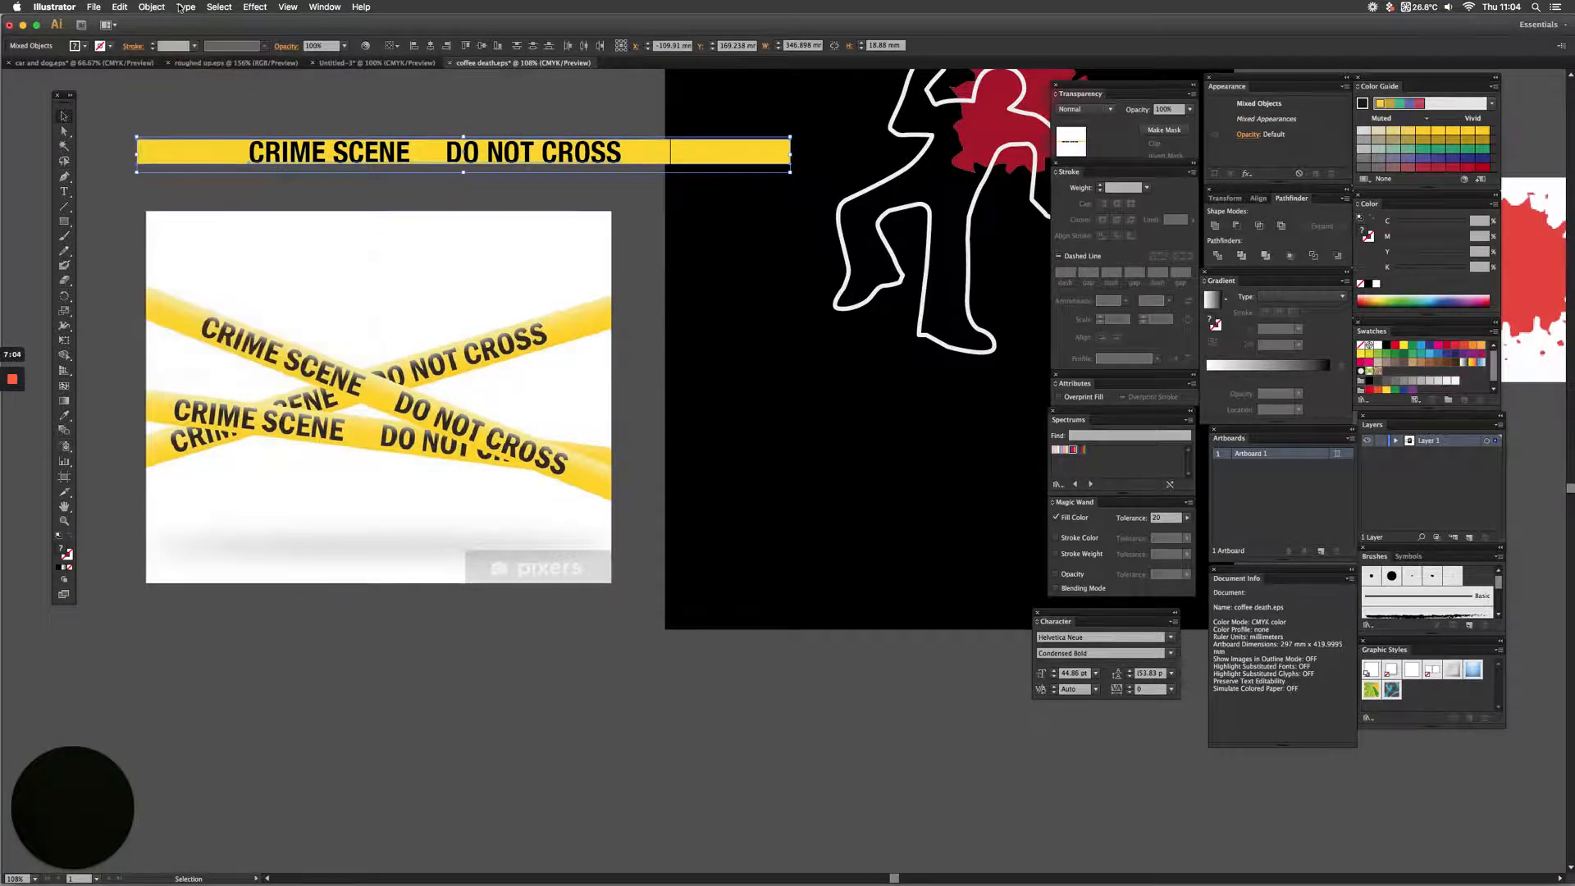
pyautogui.click(182, 7)
pyautogui.click(197, 138)
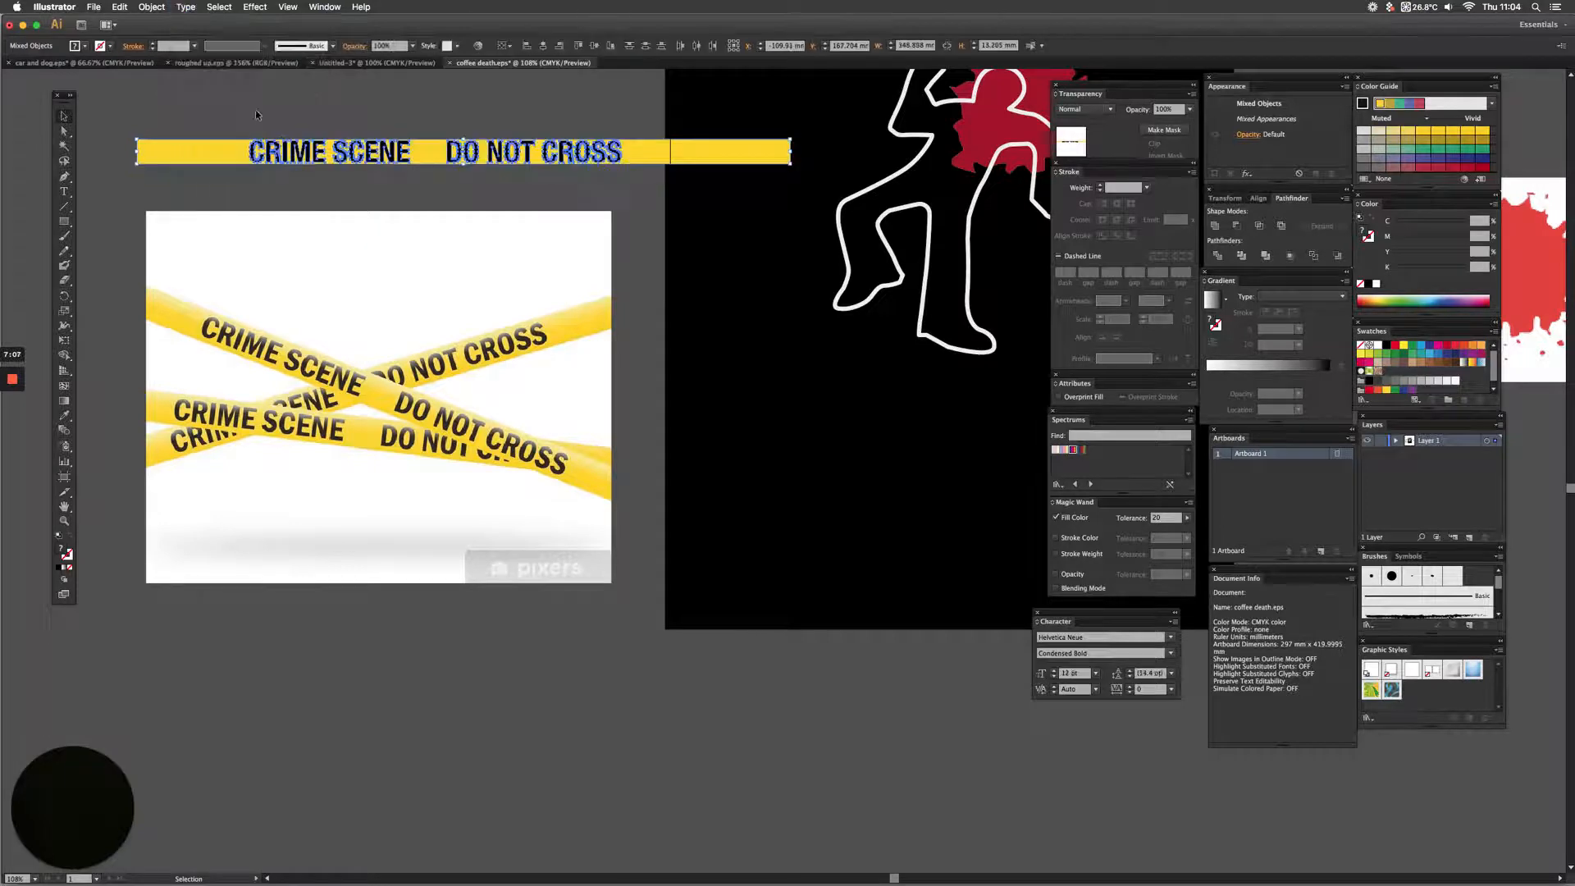
# - Group the yellow strip with its outlined lettering and rotate the group slightly clockwise to slope down to the right
pyautogui.click(255, 111)
pyautogui.moveTo(151, 113); pyautogui.dragTo(579, 177)
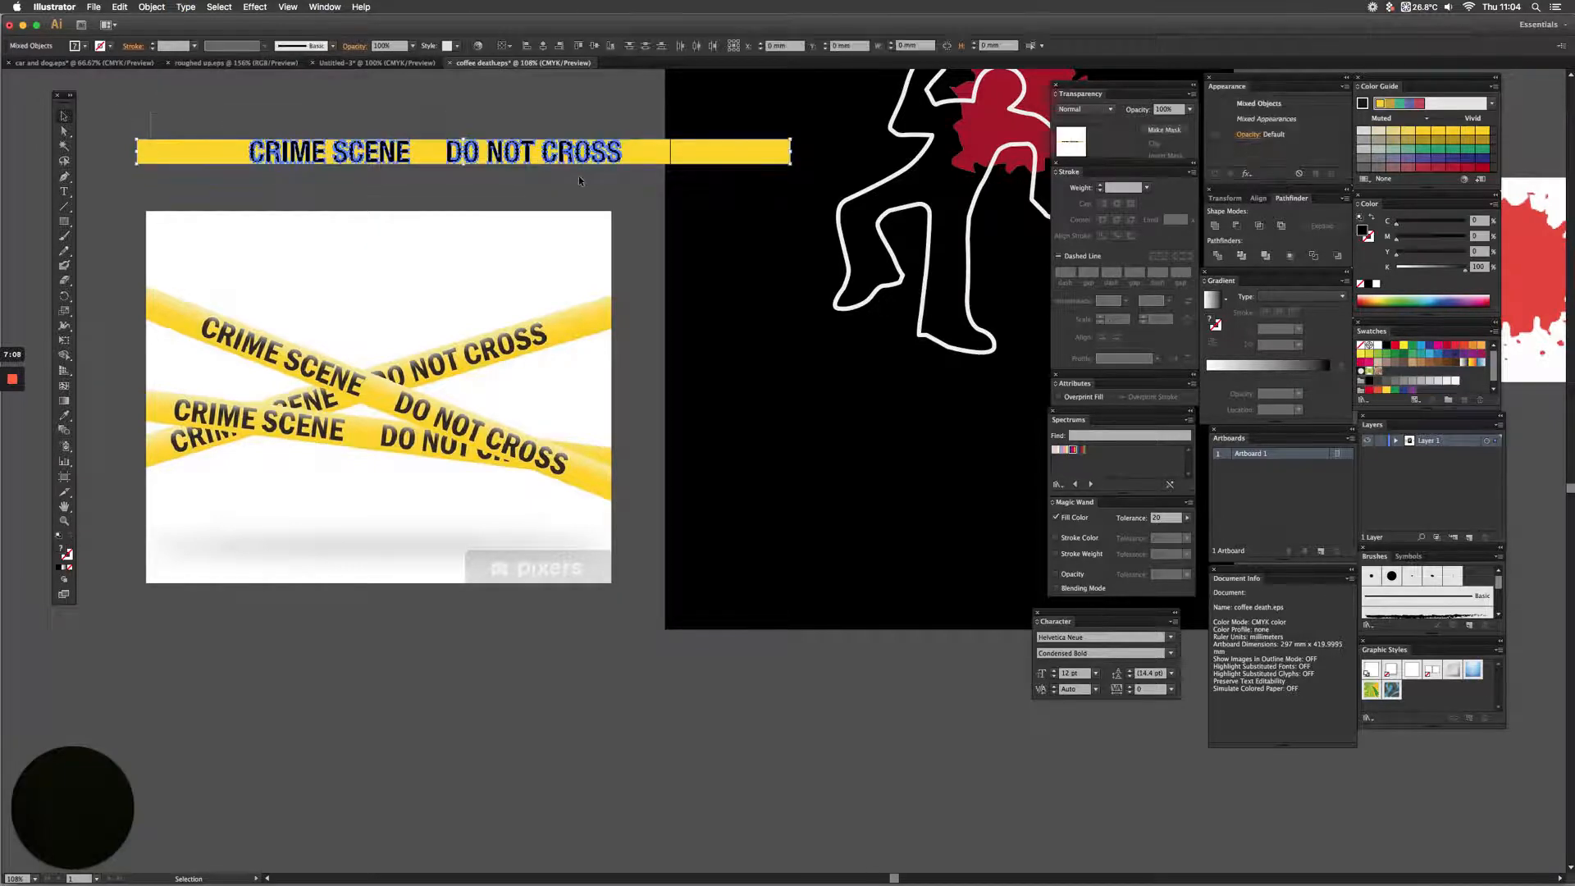
pyautogui.press('a')
pyautogui.hotkey('ctrl', 'g')
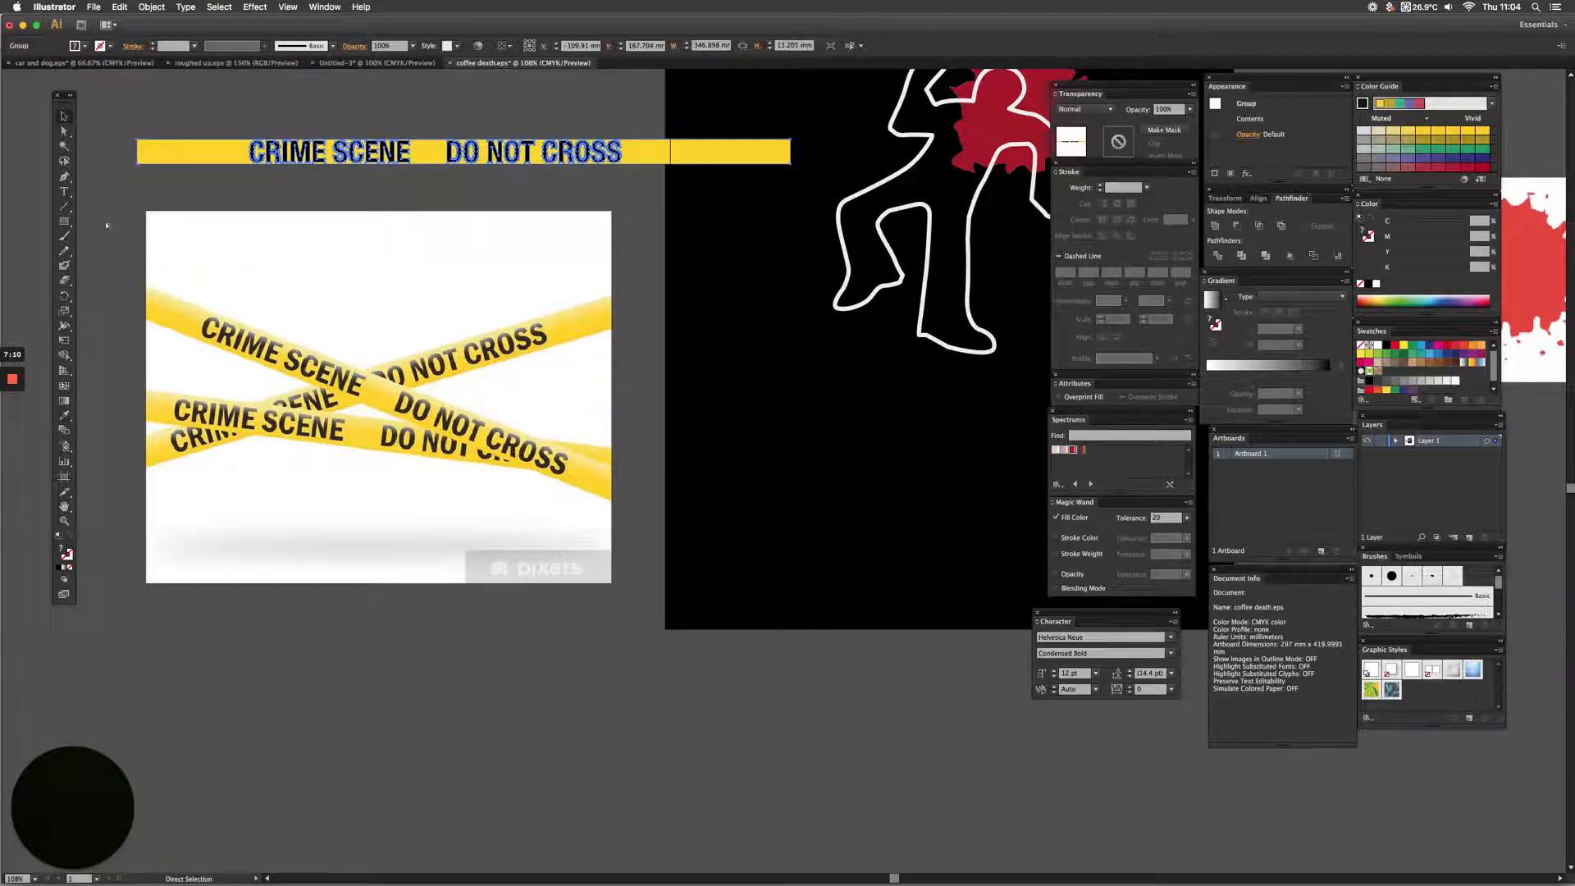
pyautogui.press('r')
pyautogui.moveTo(146, 198); pyautogui.dragTo(139, 137)
pyautogui.click(63, 117)
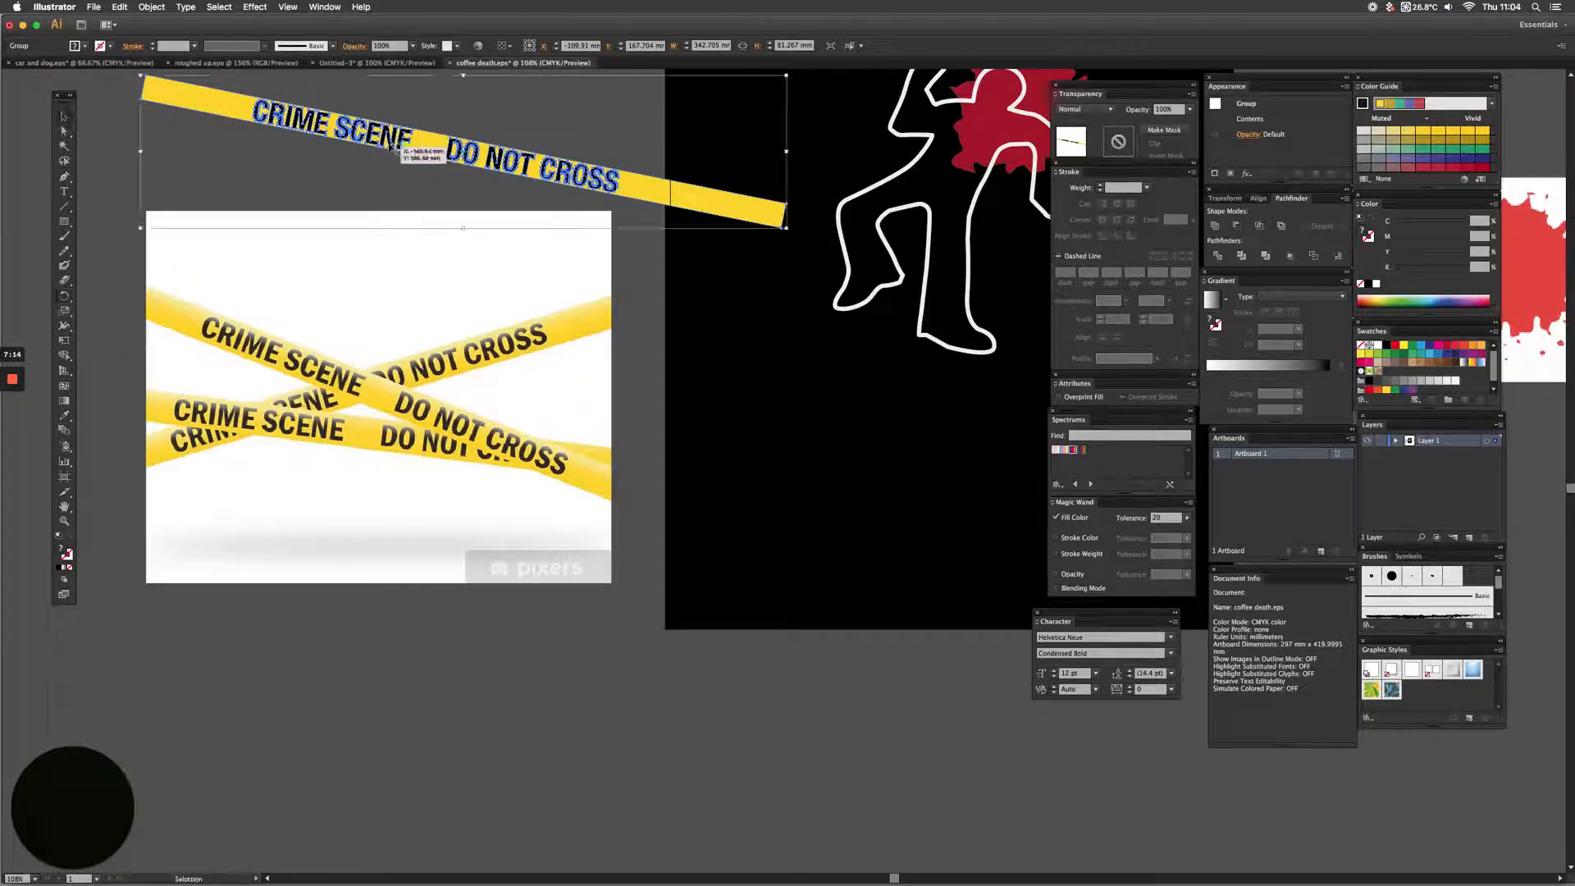
# - Duplicate the tape, rotate the copy to slope up to the right and move it across the original
pyautogui.moveTo(389, 135); pyautogui.dragTo(389, 199)
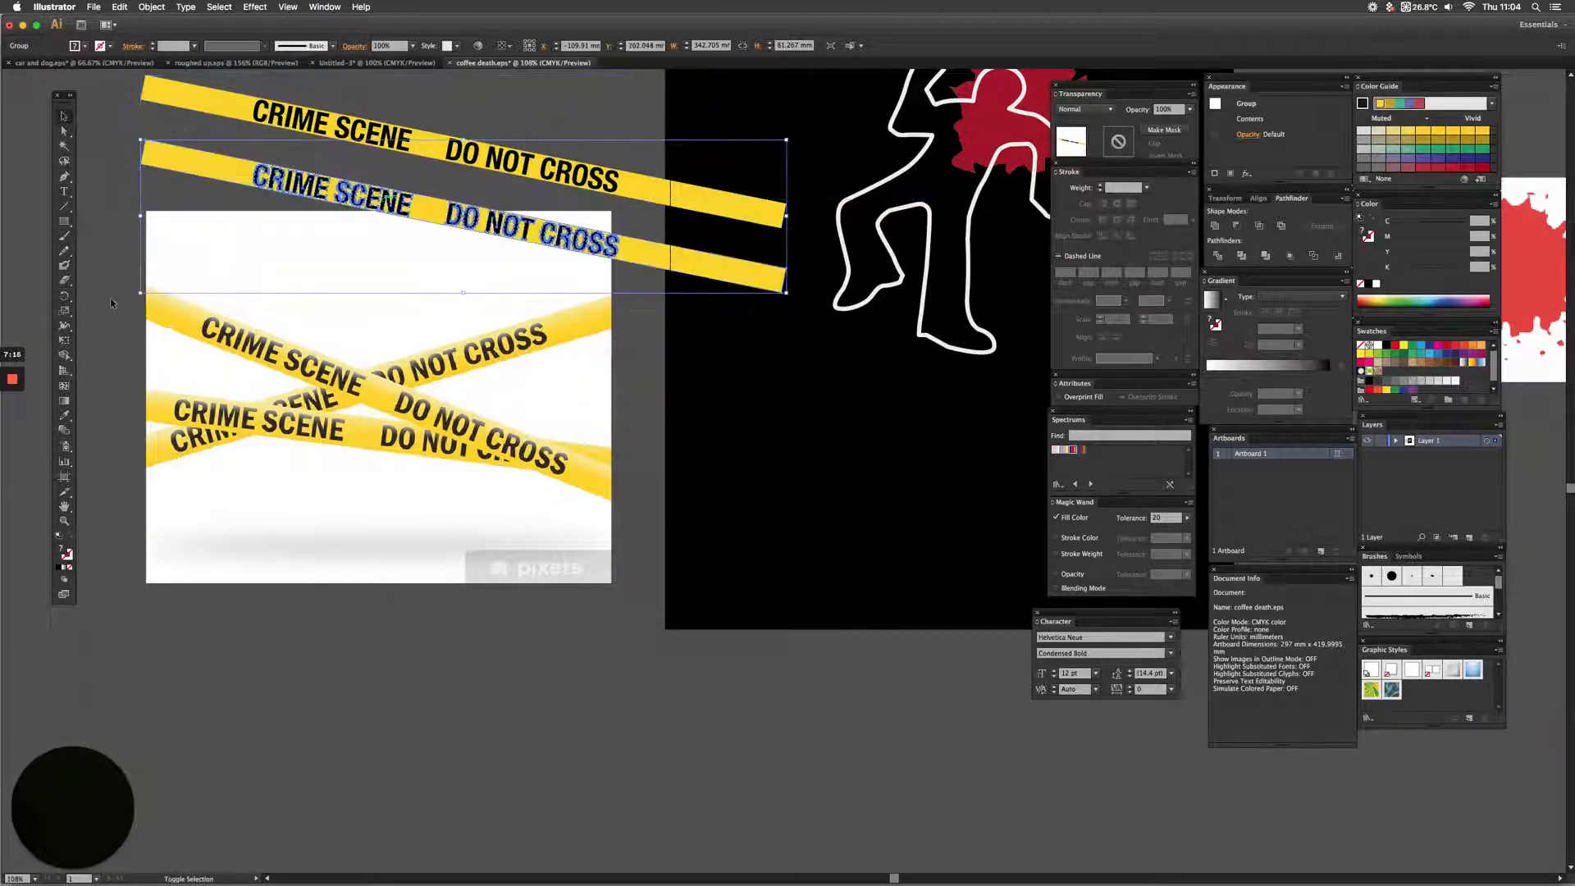
pyautogui.click(65, 296)
pyautogui.moveTo(183, 253)
pyautogui.mouseDown()
pyautogui.moveTo(193, 309)
pyautogui.moveTo(190, 284)
pyautogui.mouseUp()
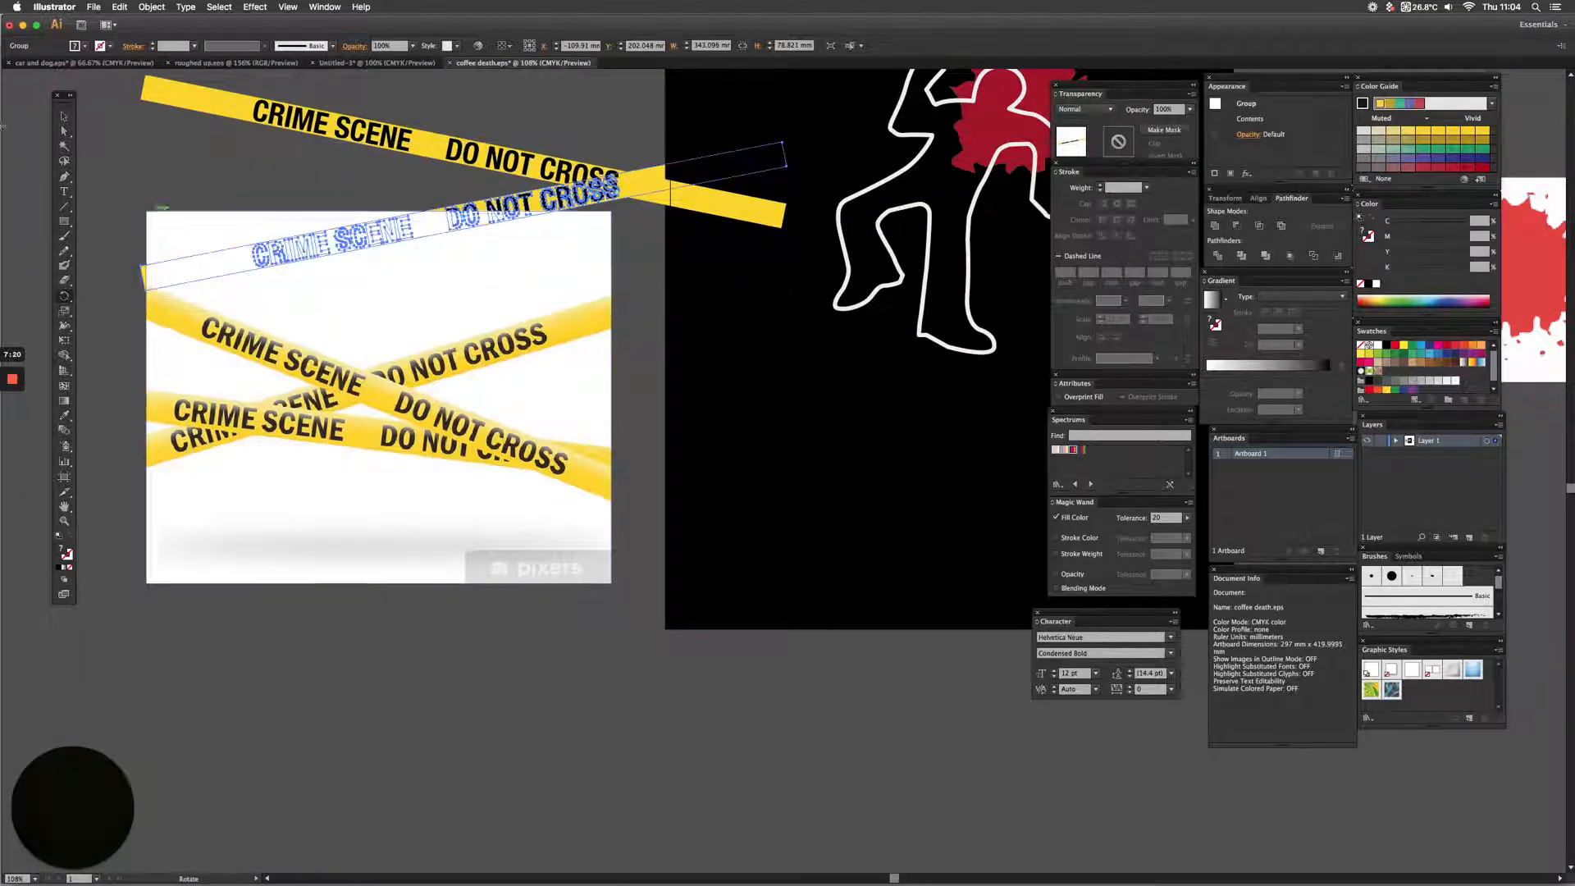
pyautogui.press('v')
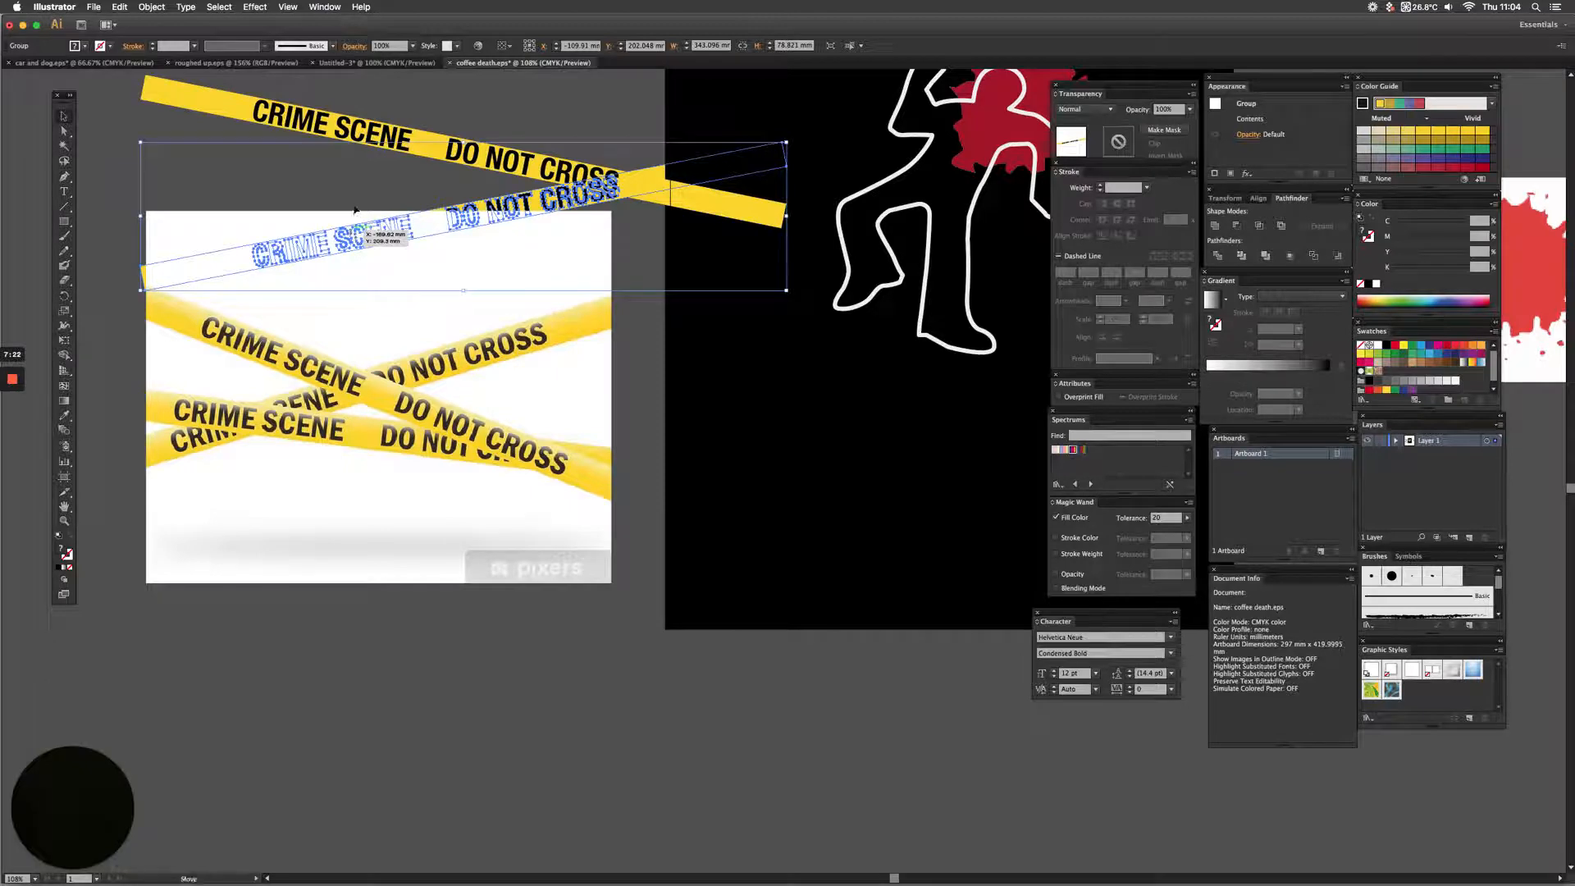
pyautogui.moveTo(354, 210)
pyautogui.mouseDown()
pyautogui.moveTo(354, 134)
pyautogui.moveTo(341, 183)
pyautogui.mouseUp()
# - Make a third tape from the first, rotate it to a shallower downward slope and overlap it with the other two
pyautogui.click(342, 132)
pyautogui.click(64, 295)
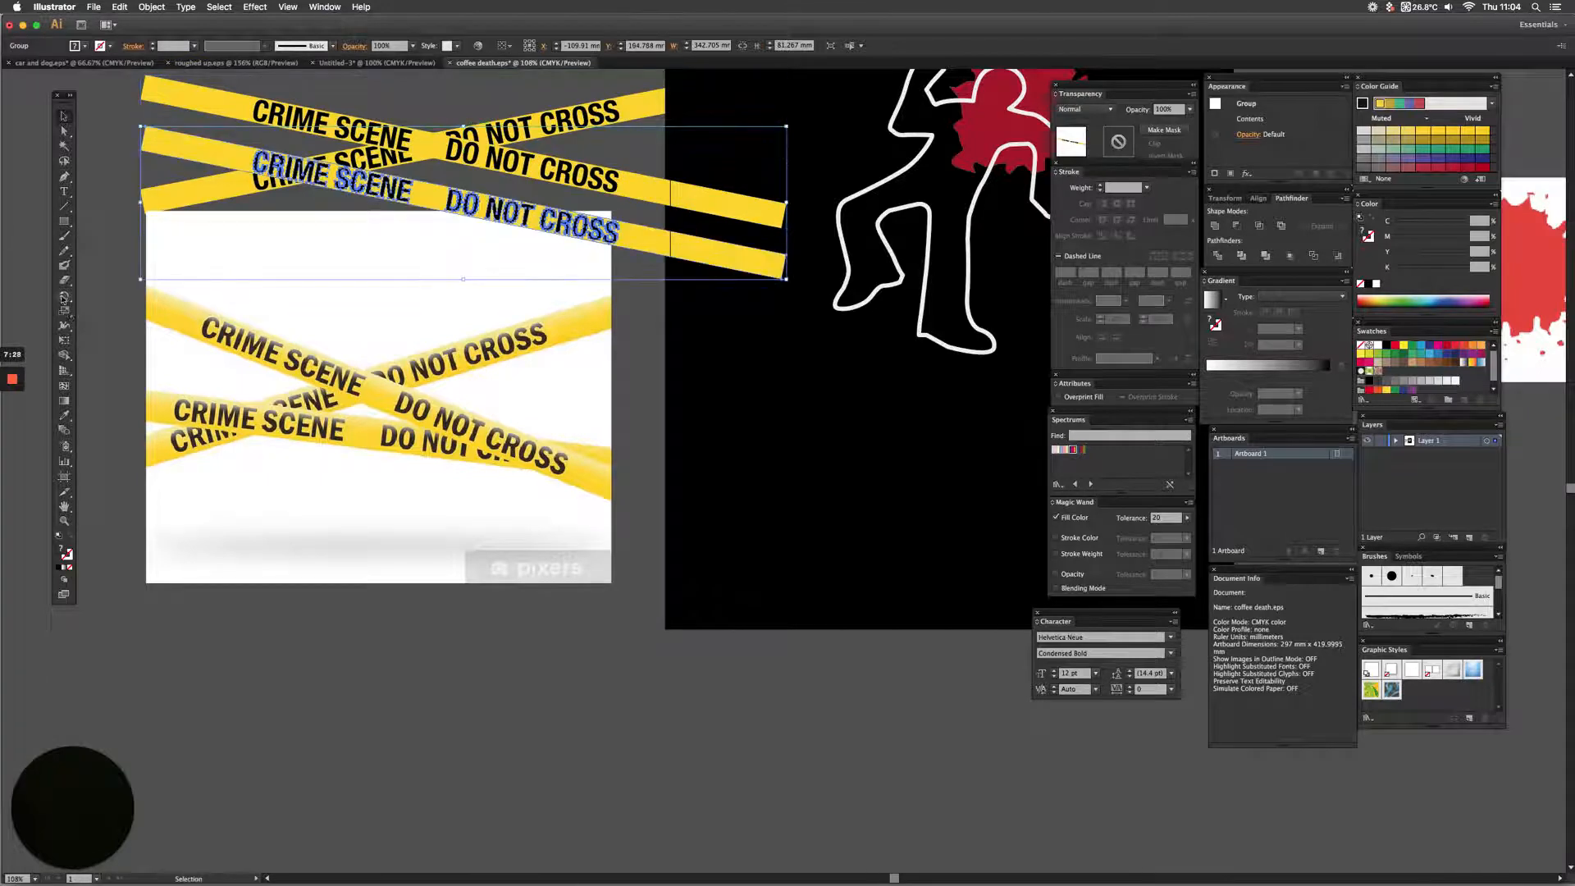
pyautogui.moveTo(119, 153); pyautogui.dragTo(116, 175)
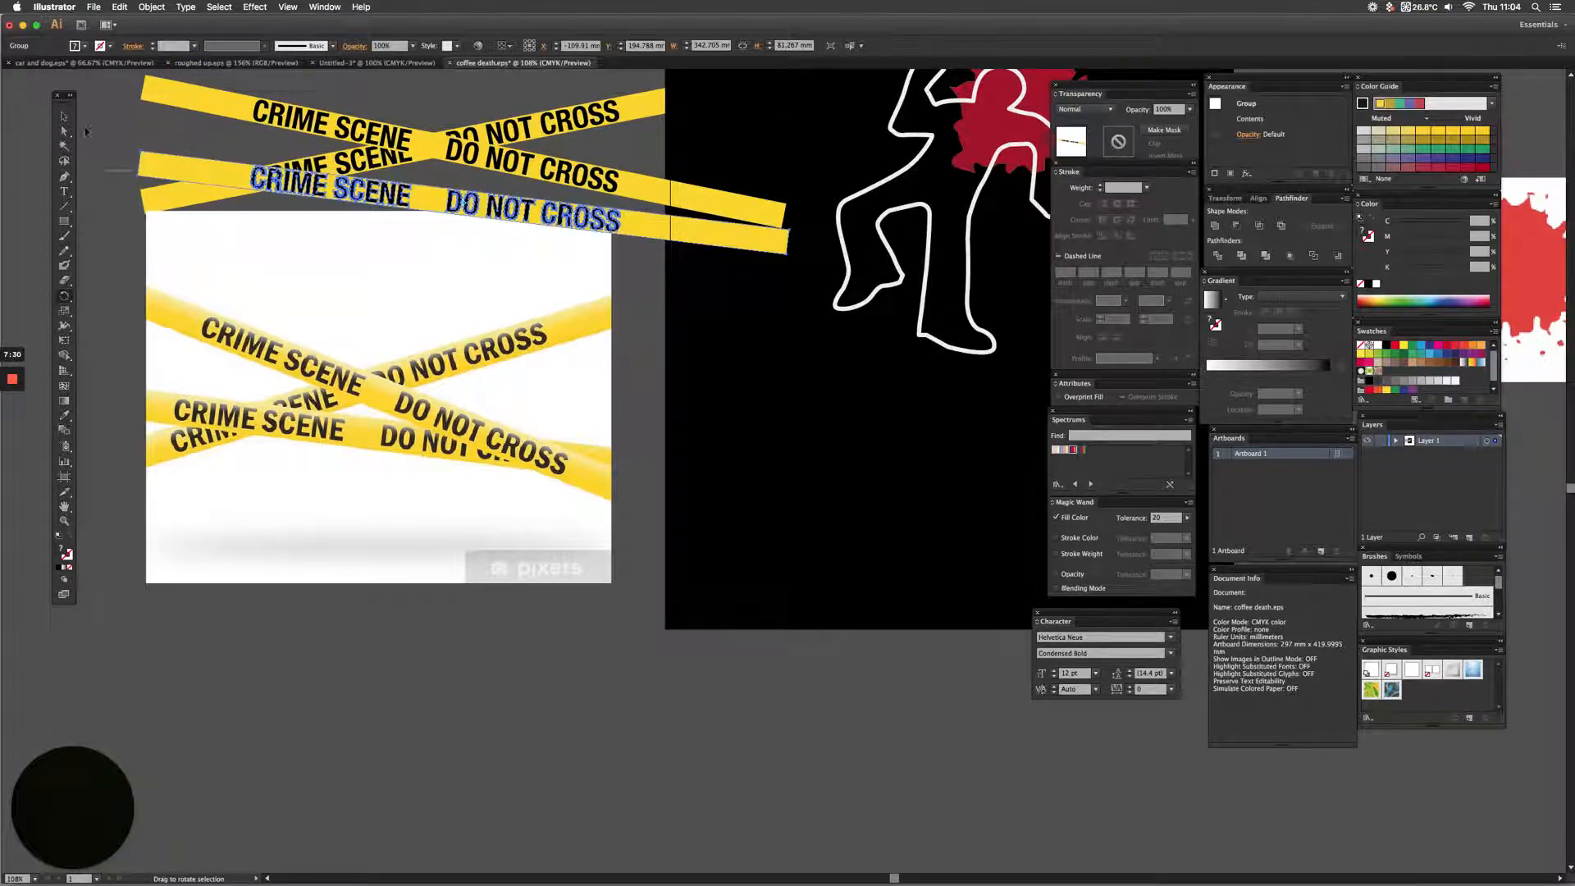
pyautogui.press('v')
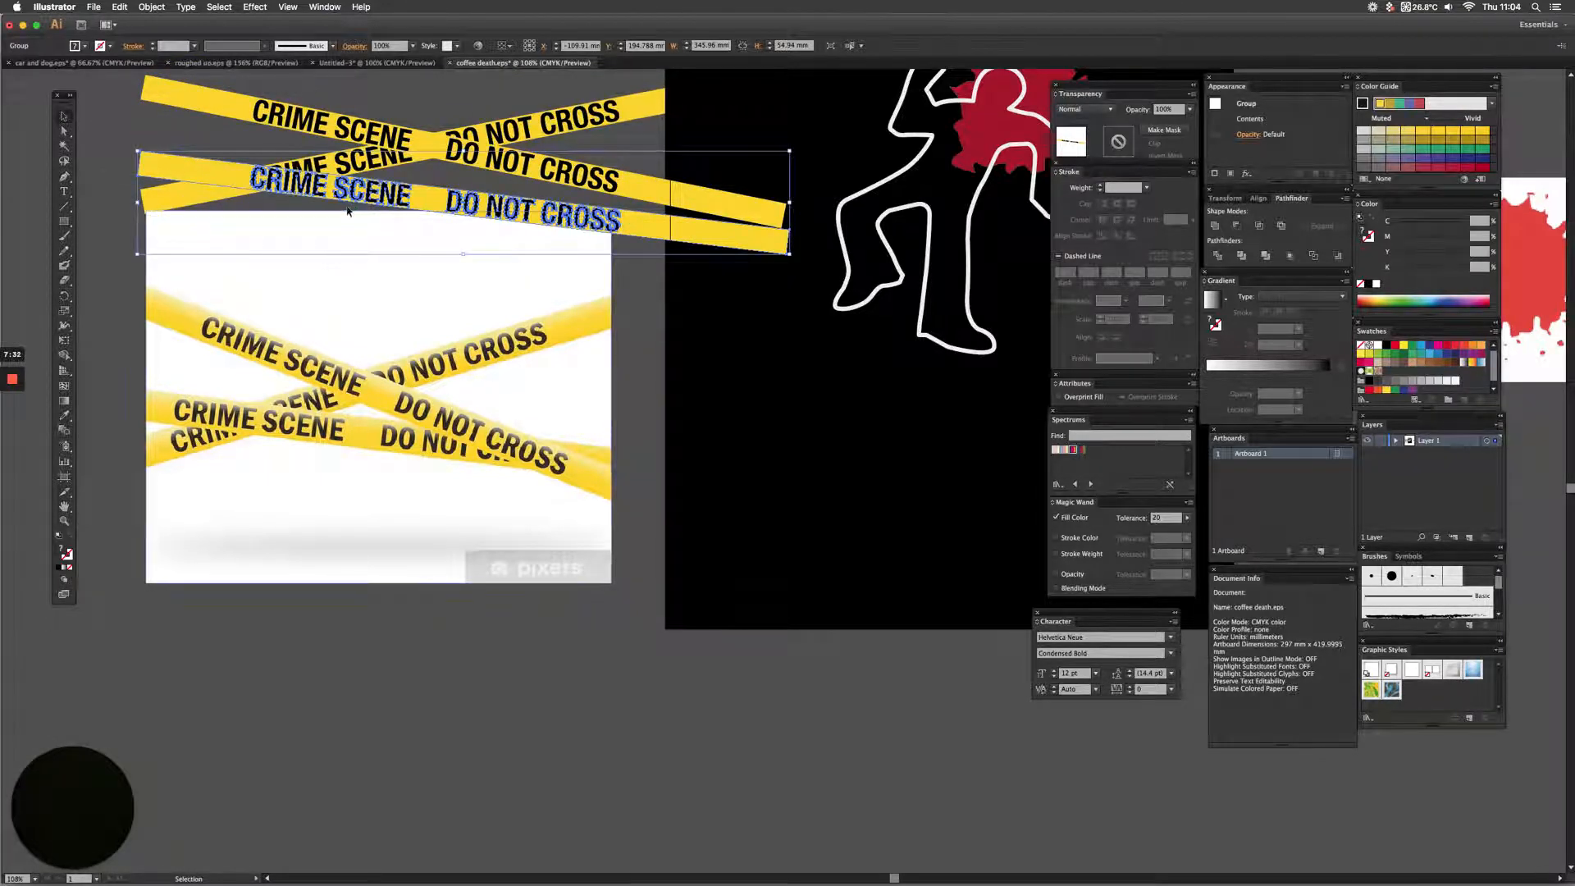
pyautogui.moveTo(355, 201); pyautogui.dragTo(362, 159)
# - Bring the uppermost downward-sloping tape to the front of the other tapes and deselect it
pyautogui.click(248, 109)
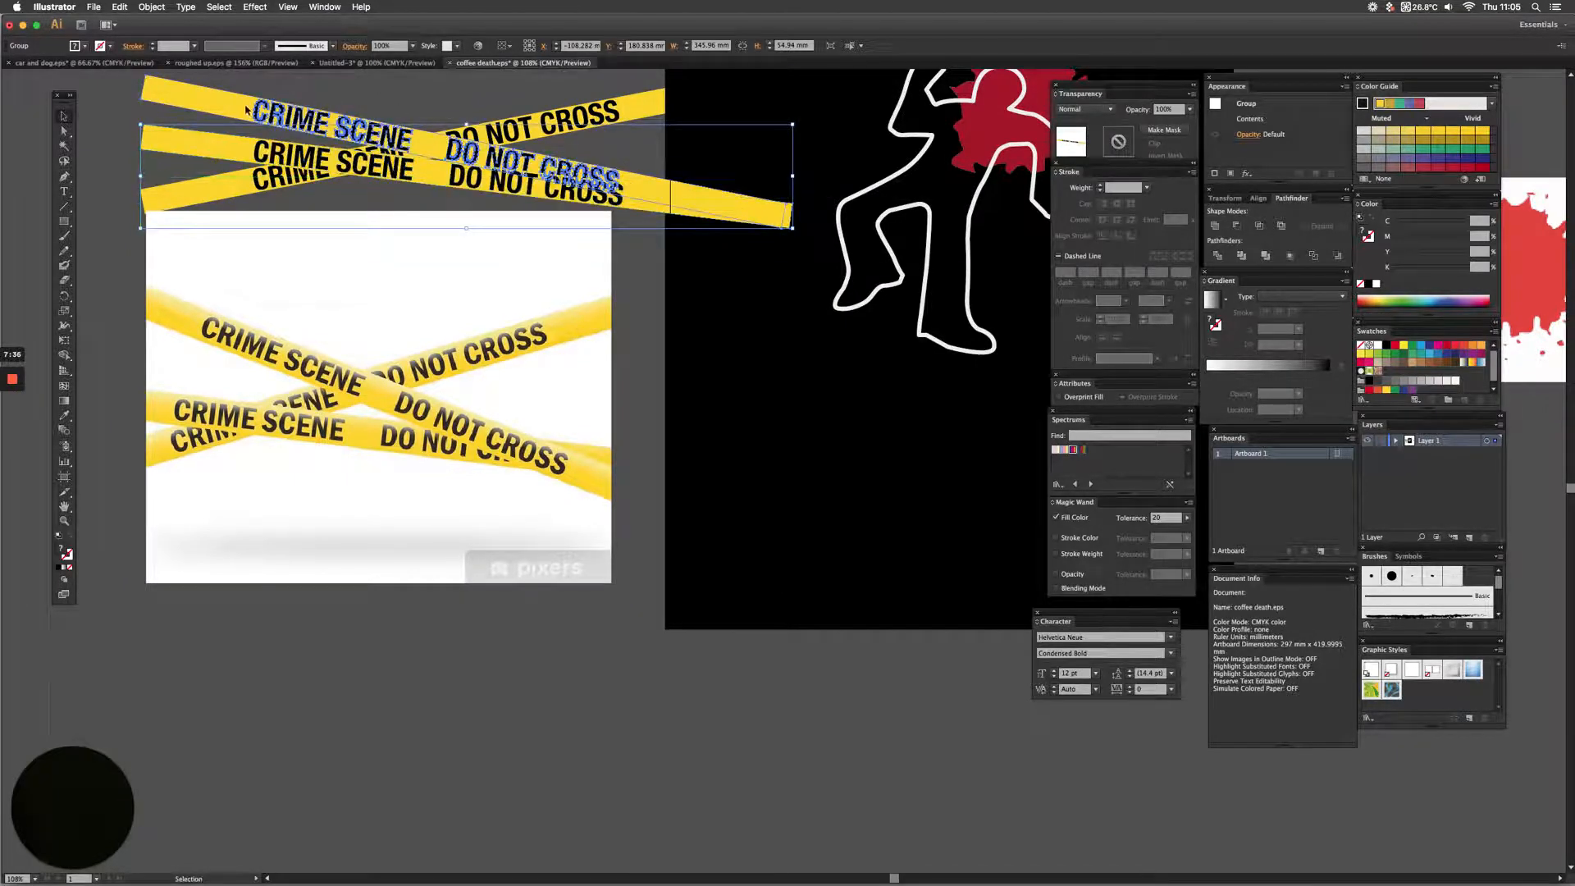
pyautogui.press('super+shift+]')
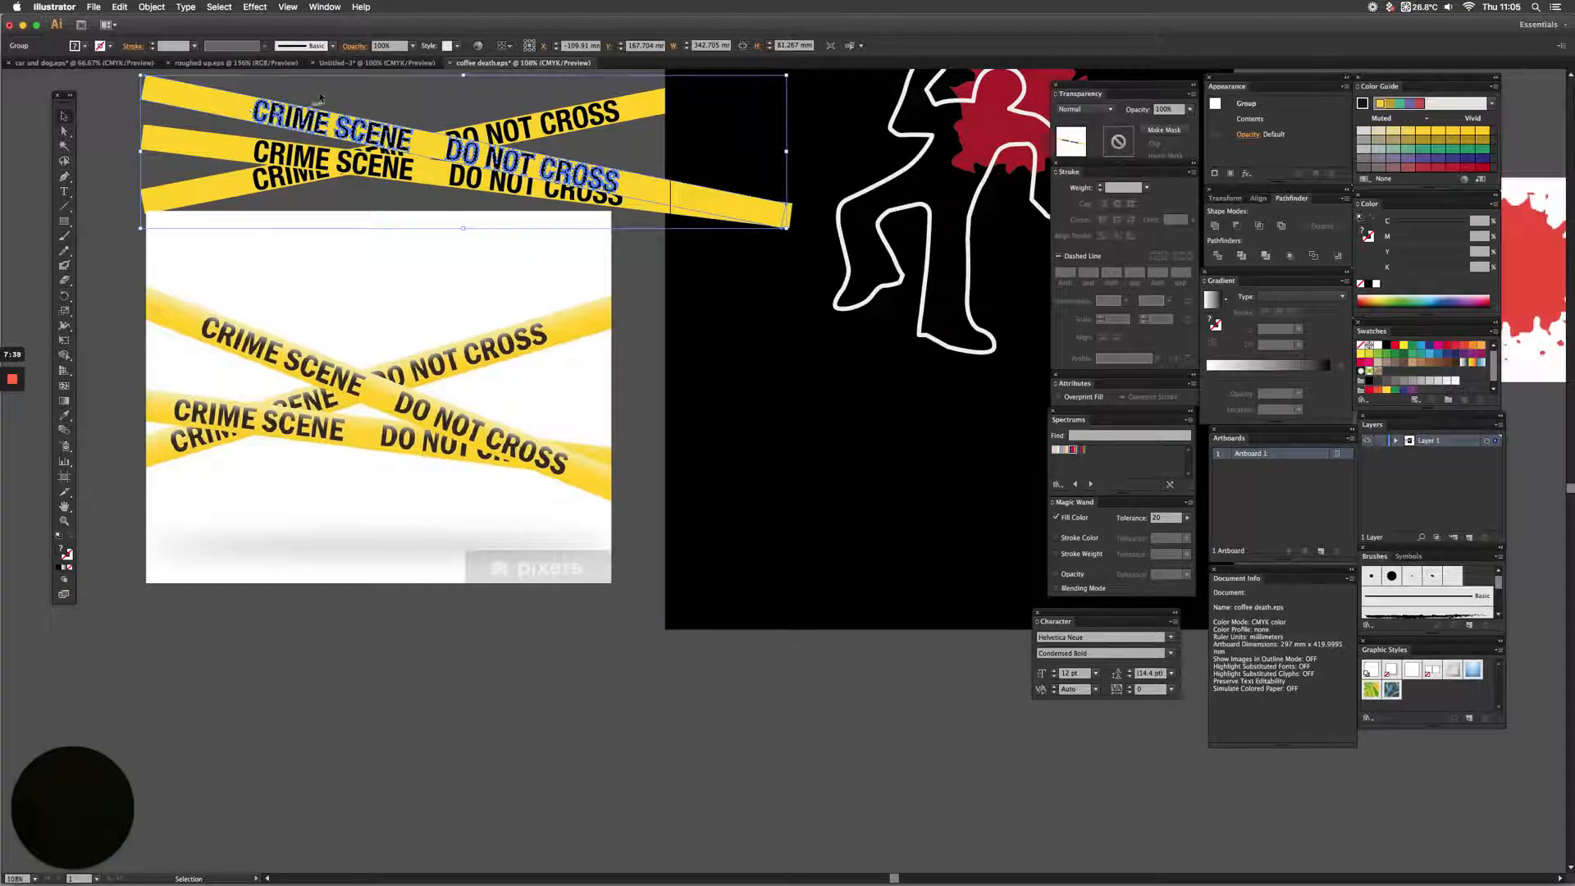
pyautogui.press('super+shift+a')
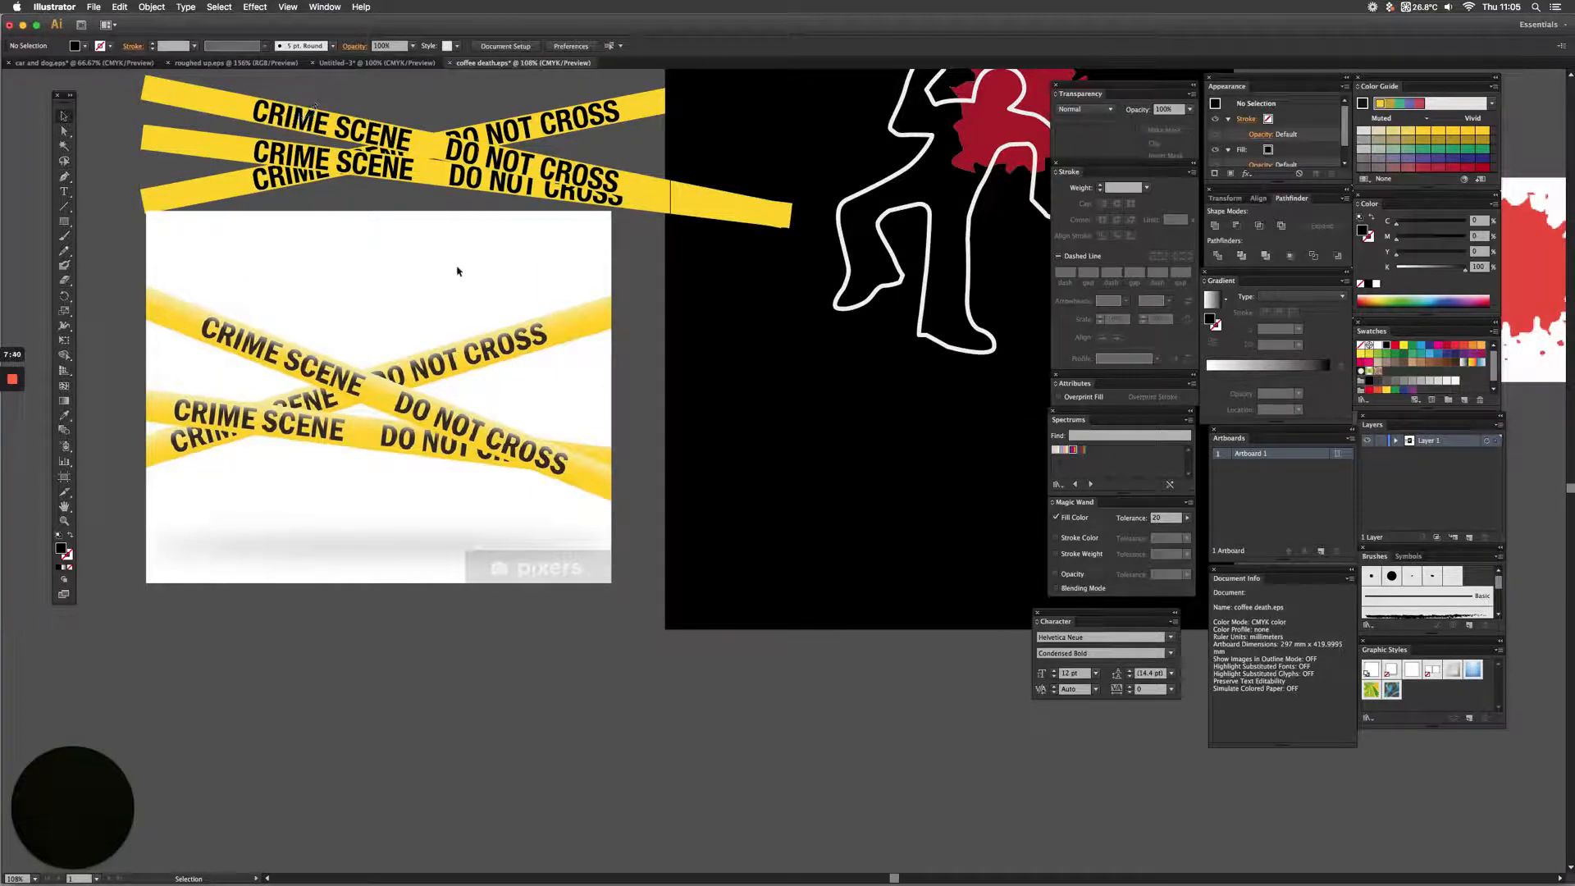
# - Delete the crime scene tape reference image beside the artboard
pyautogui.moveTo(410, 337); pyautogui.dragTo(235, 429)
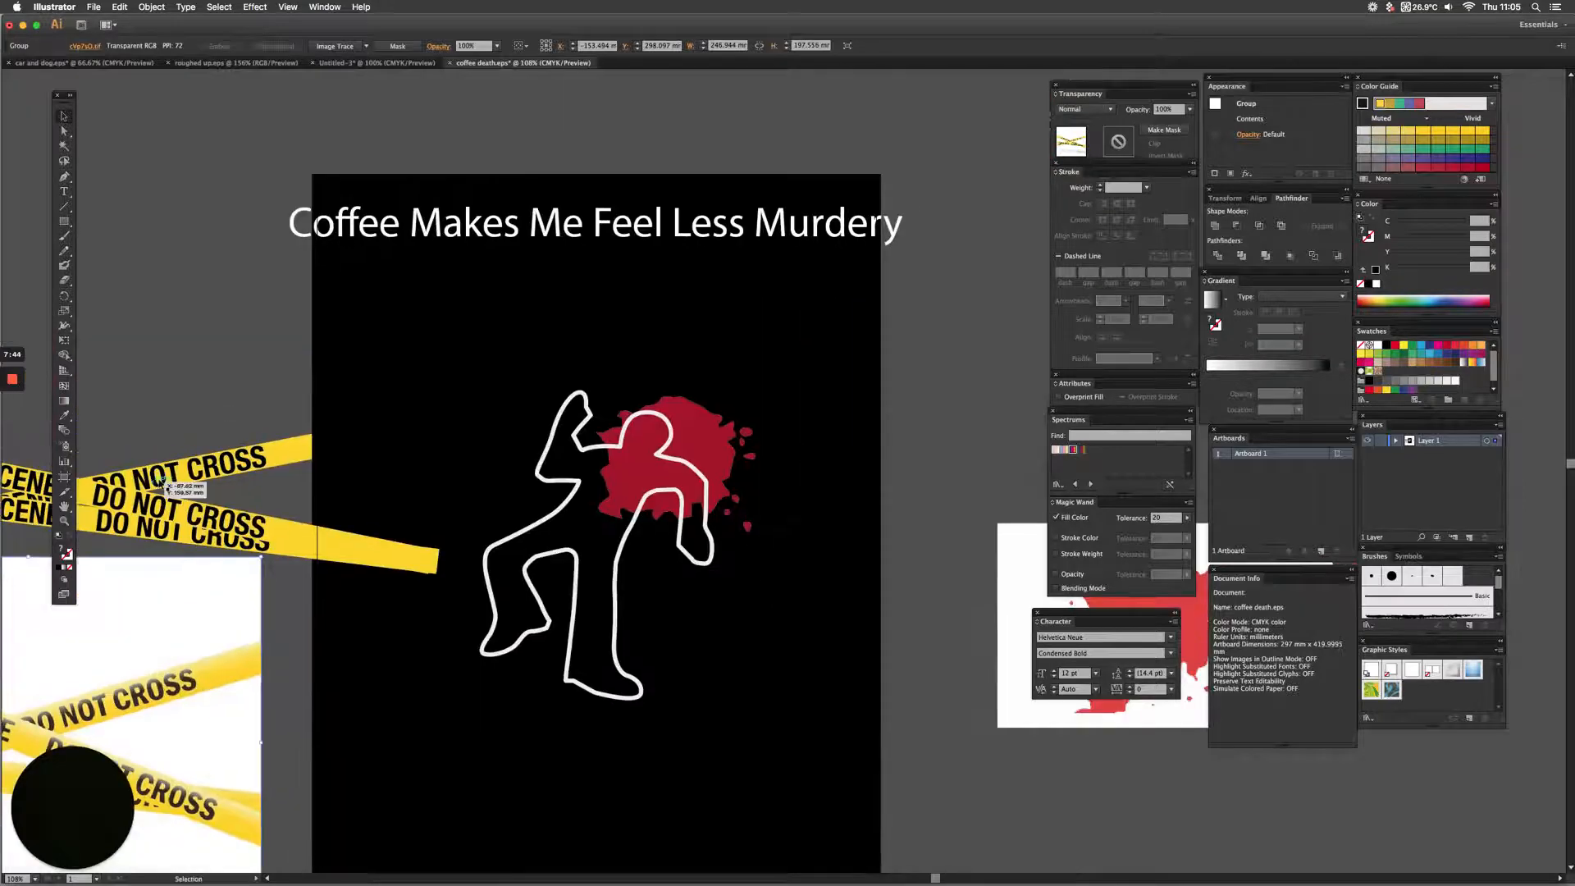
pyautogui.press('\\')
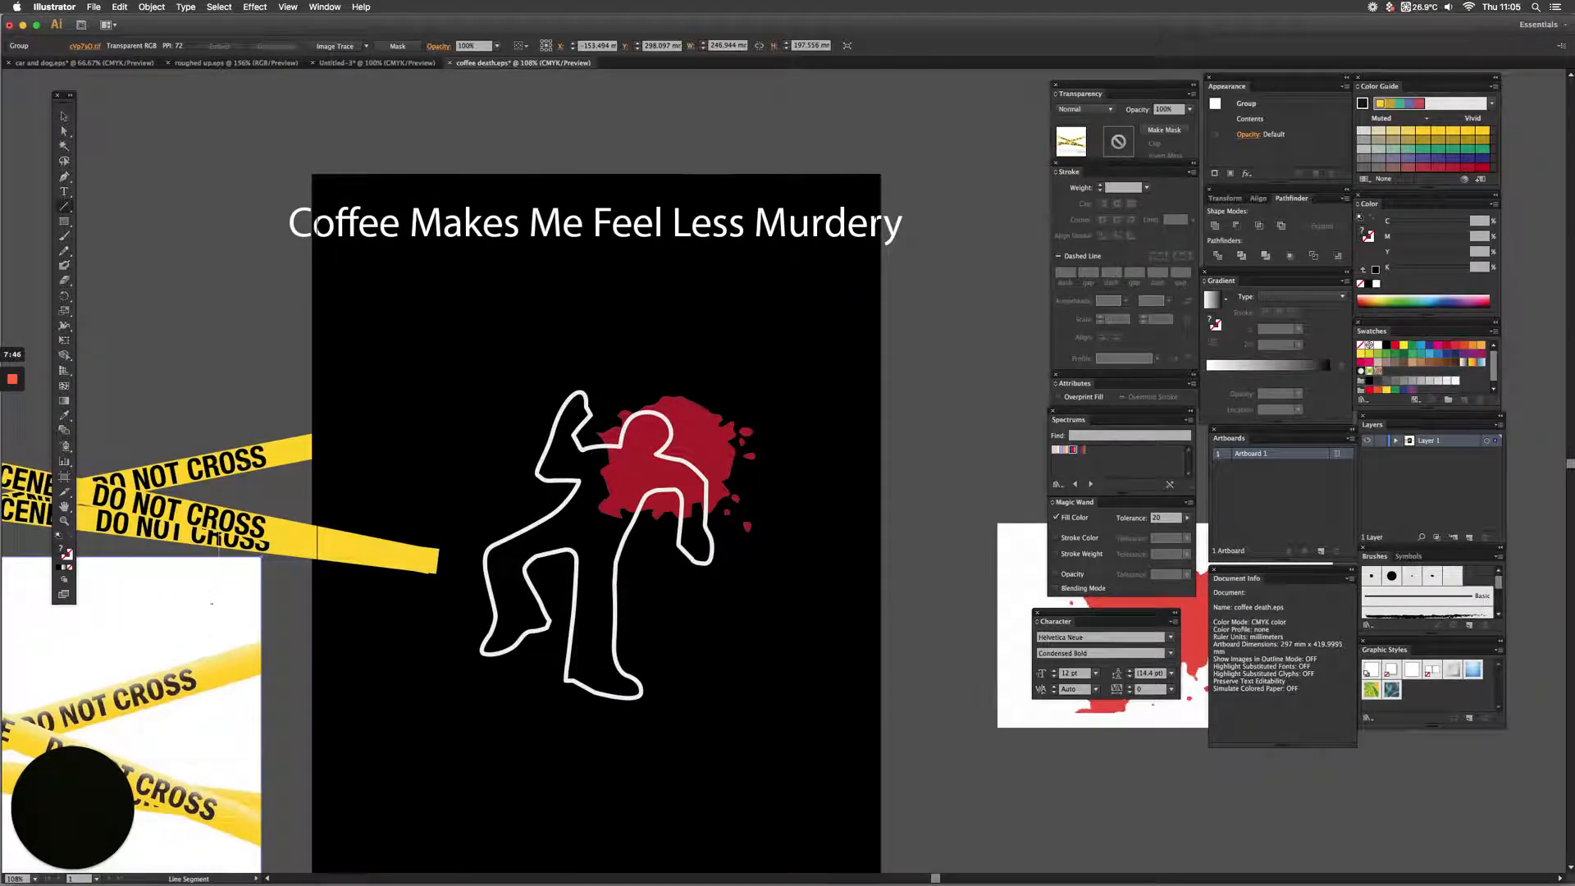
pyautogui.press('Delete')
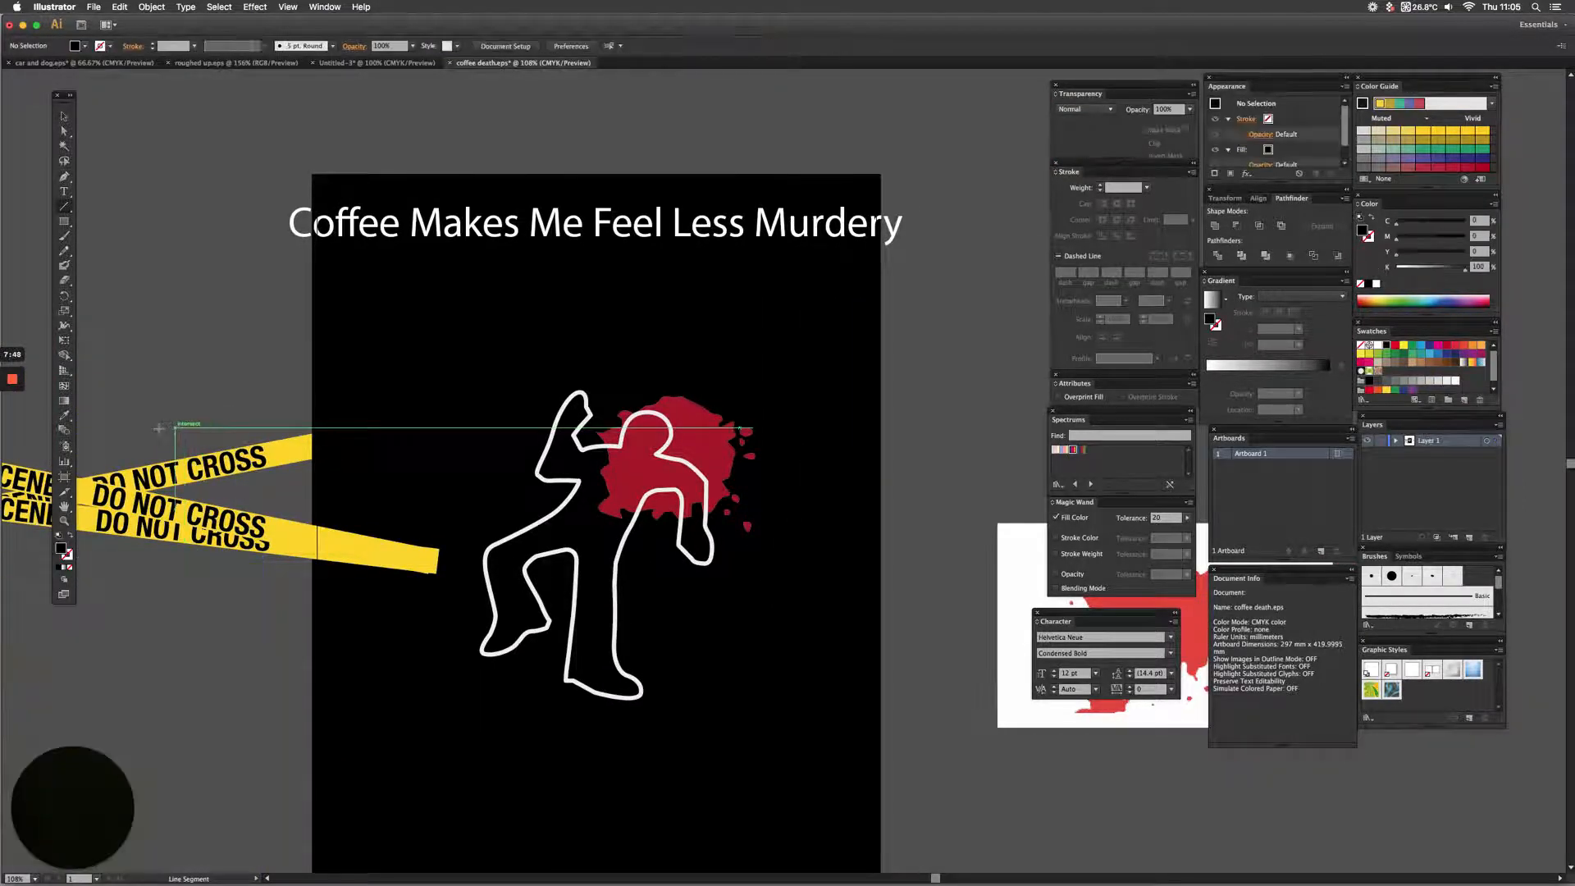
pyautogui.moveTo(143, 426); pyautogui.dragTo(205, 554)
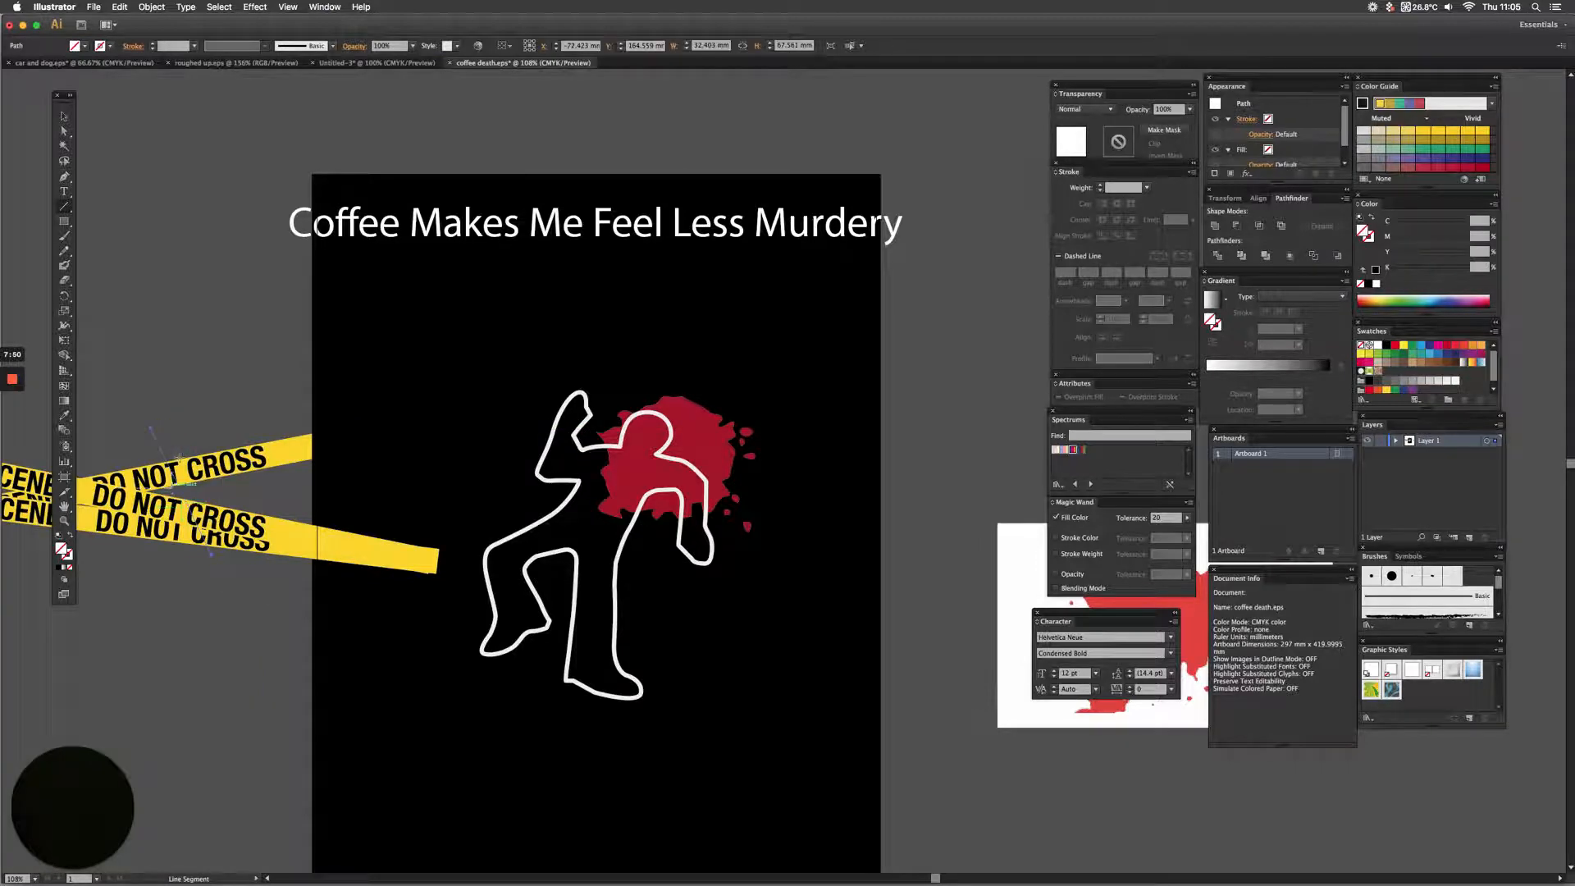
pyautogui.press('super+z')
pyautogui.press('super+z')
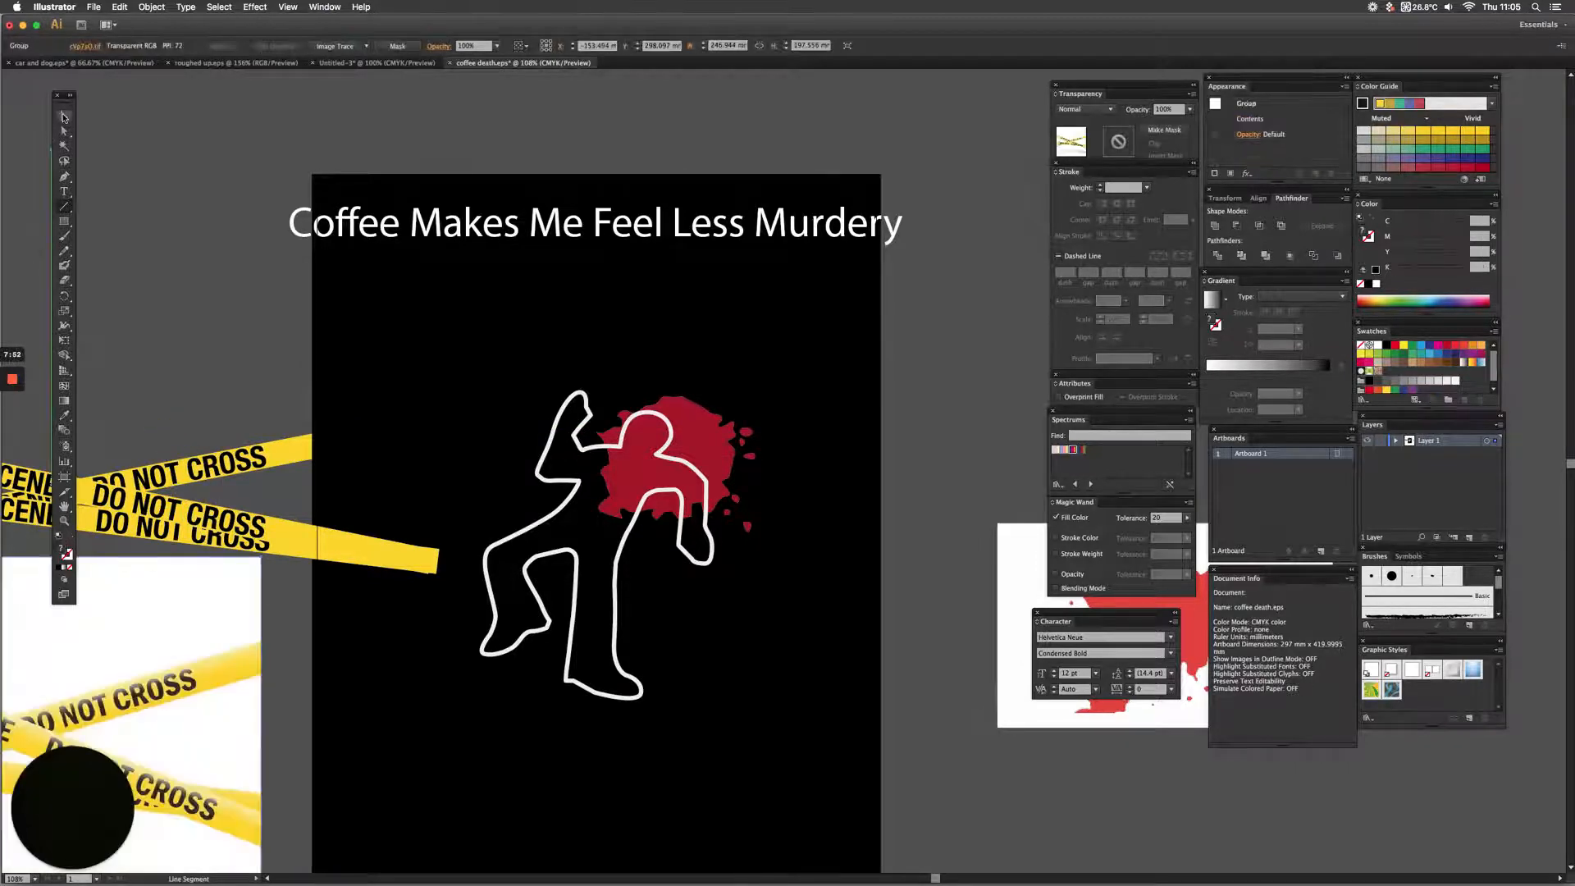
# - Move the three crossed tapes over the middle of the body outline and scale them to about 285 × 71 mm
pyautogui.click(220, 359)
pyautogui.moveTo(220, 359); pyautogui.dragTo(365, 207)
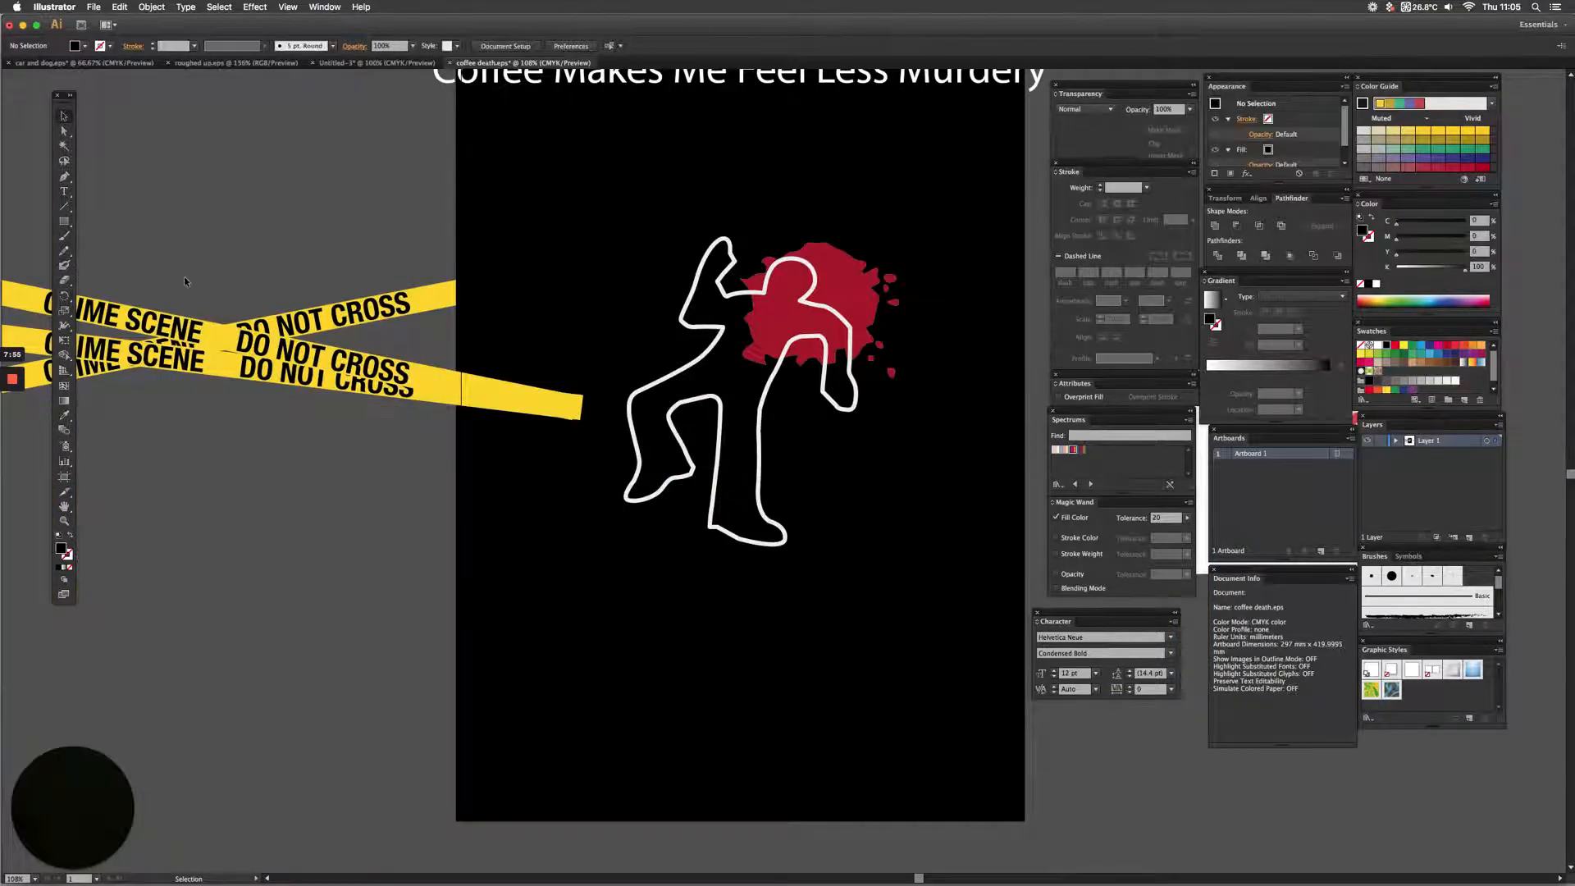
pyautogui.click(213, 327)
pyautogui.moveTo(214, 328); pyautogui.dragTo(741, 366)
pyautogui.moveTo(675, 458); pyautogui.dragTo(629, 461)
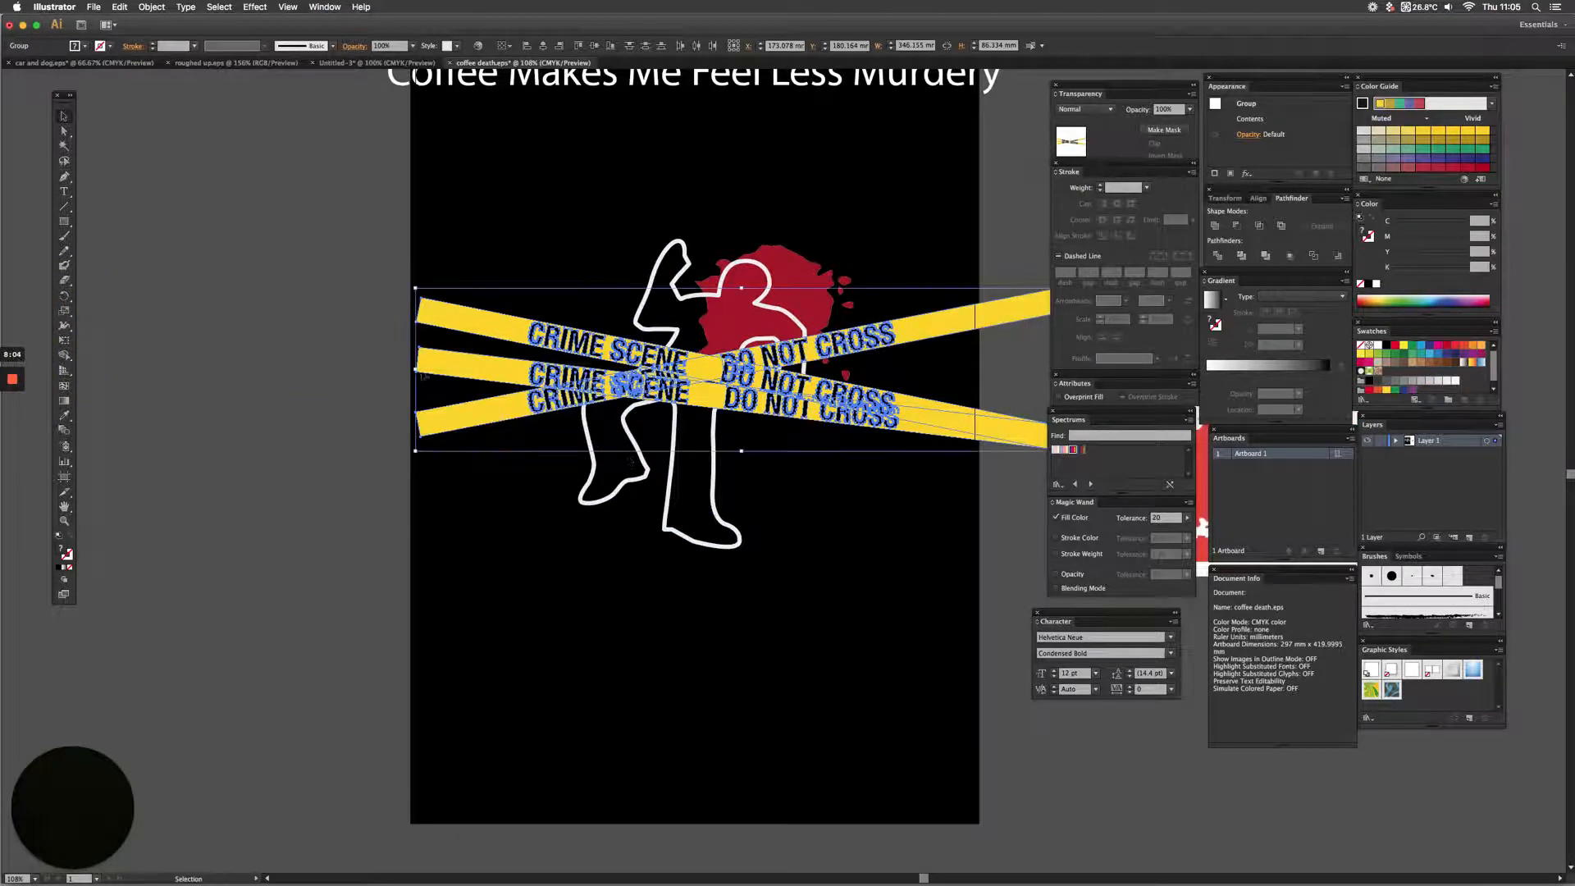
pyautogui.moveTo(415, 288); pyautogui.dragTo(459, 309)
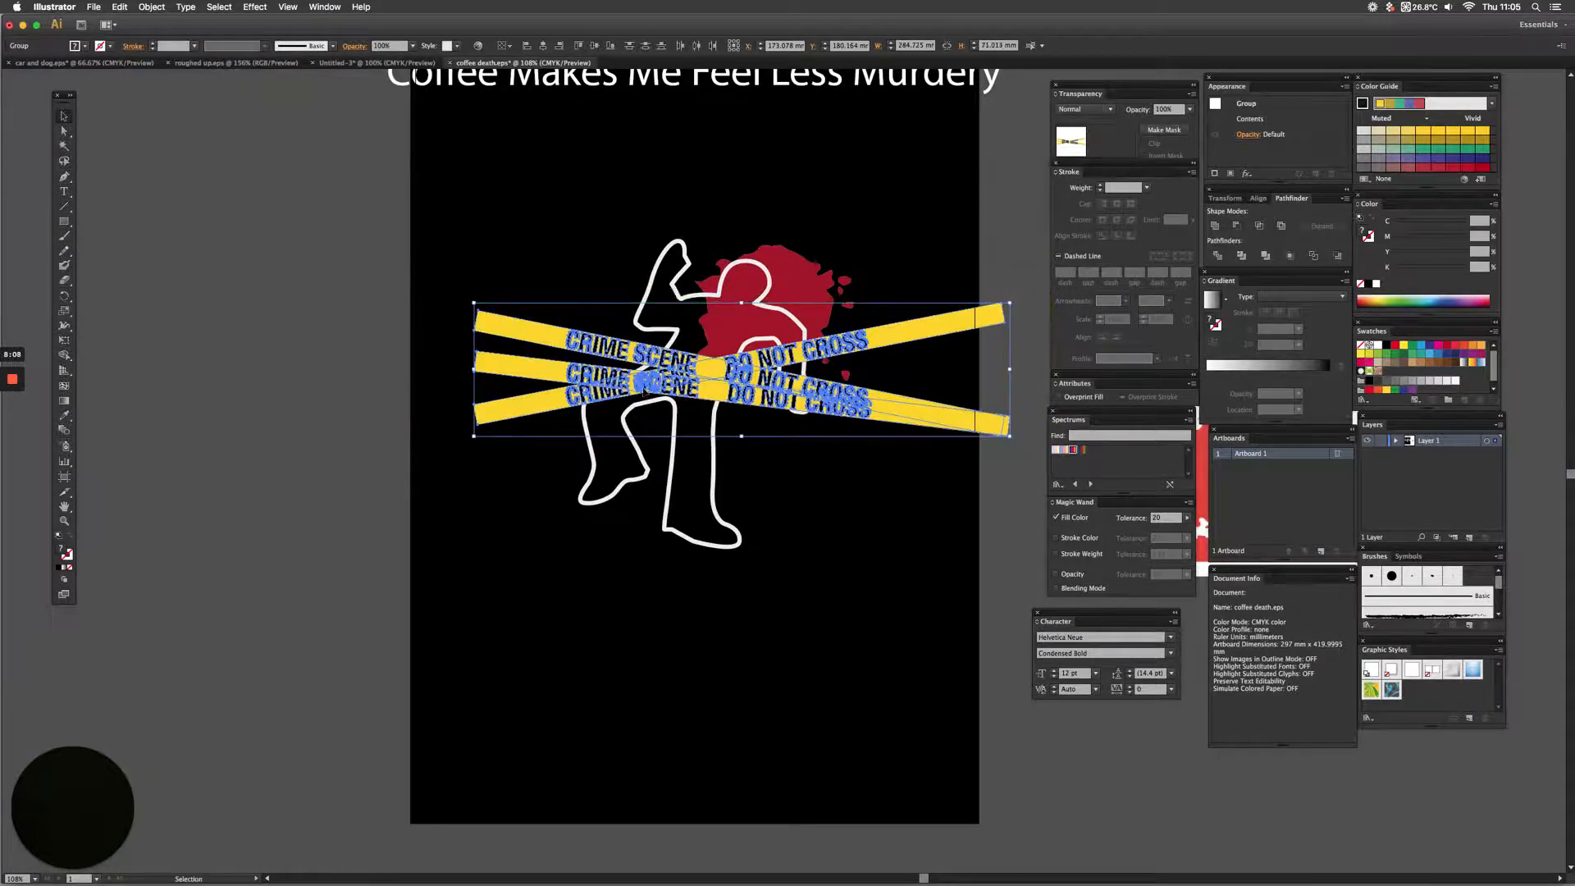
# - Move the three crossed tapes slightly left so they sit centred across the artboard, and deselect them
pyautogui.moveTo(650, 369); pyautogui.dragTo(617, 369)
pyautogui.click(394, 272)
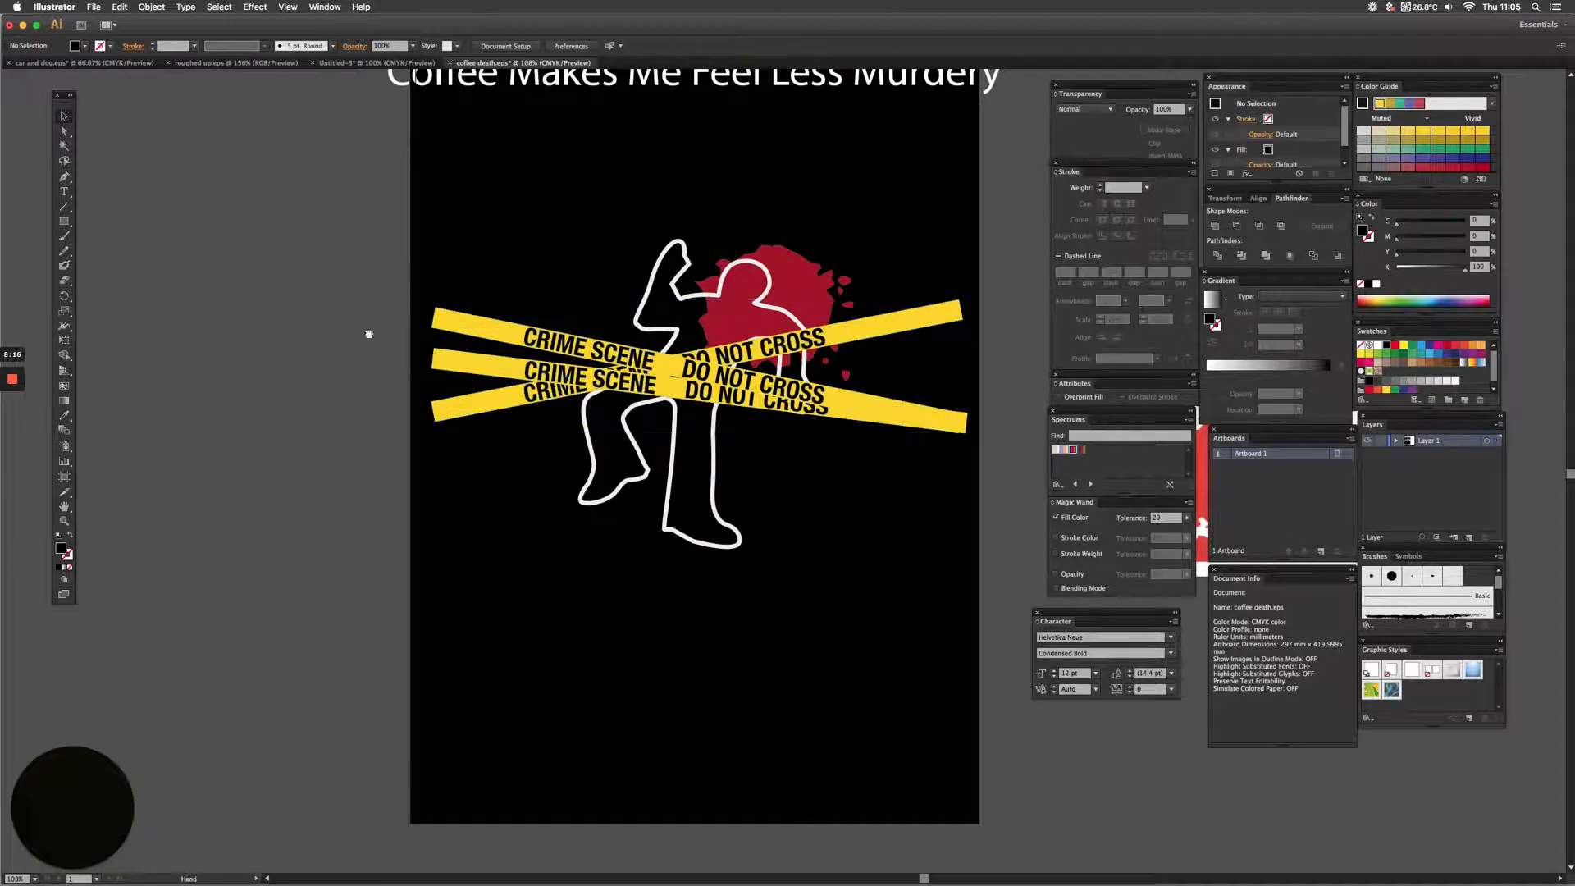
# - Delete the blood splatter reference image beside the artboard
pyautogui.moveTo(323, 362); pyautogui.dragTo(321, 365)
pyautogui.scroll(5, 321, 365)
pyautogui.hscroll(5, 321, 365)
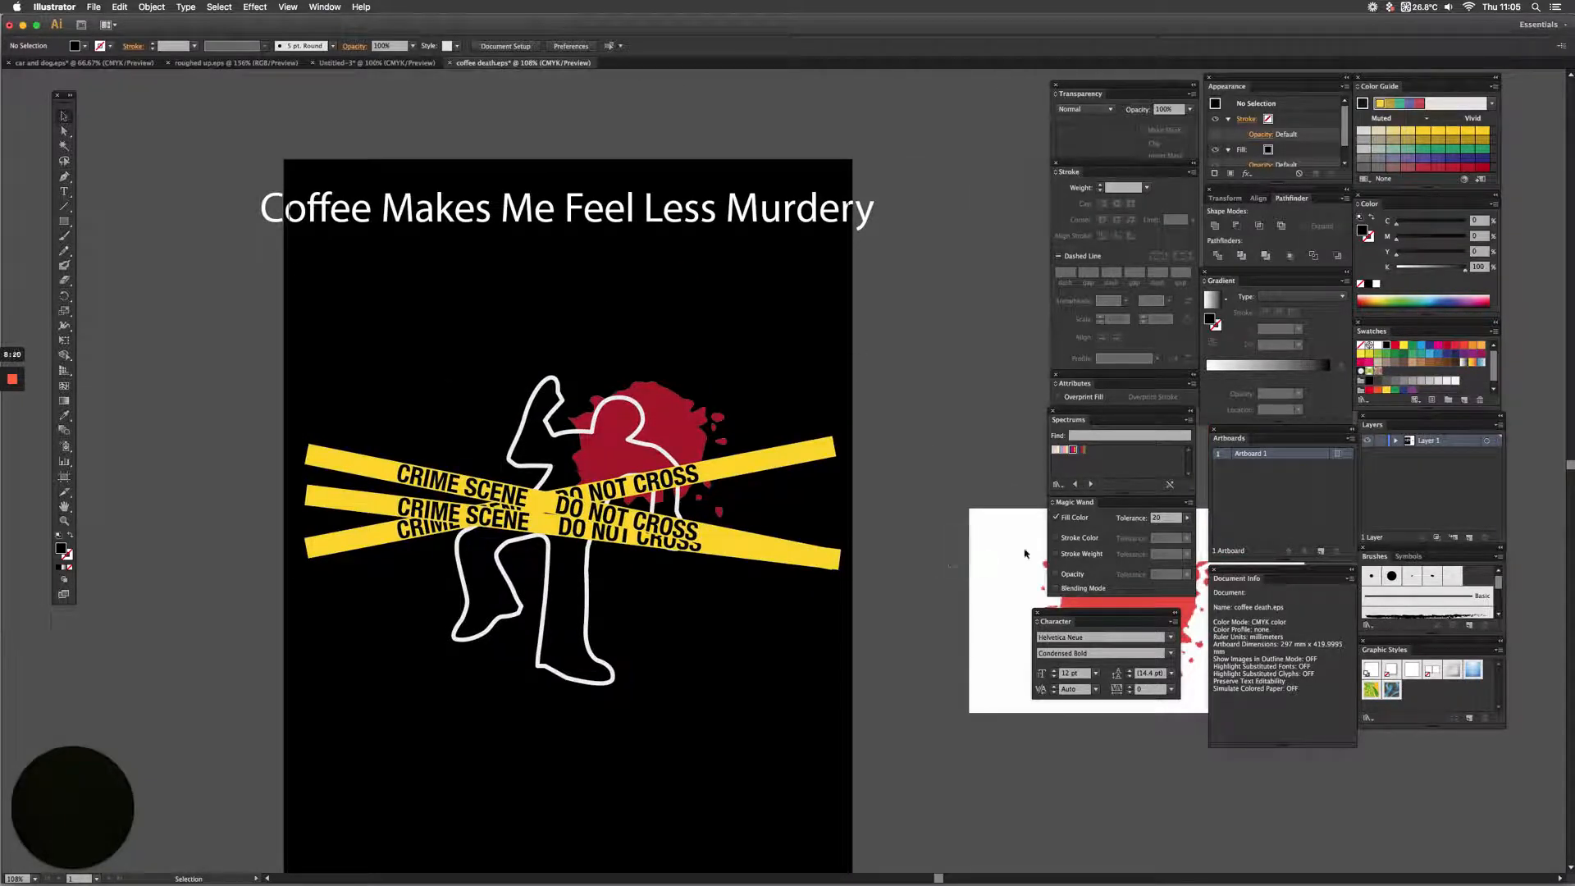
pyautogui.press('super+a')
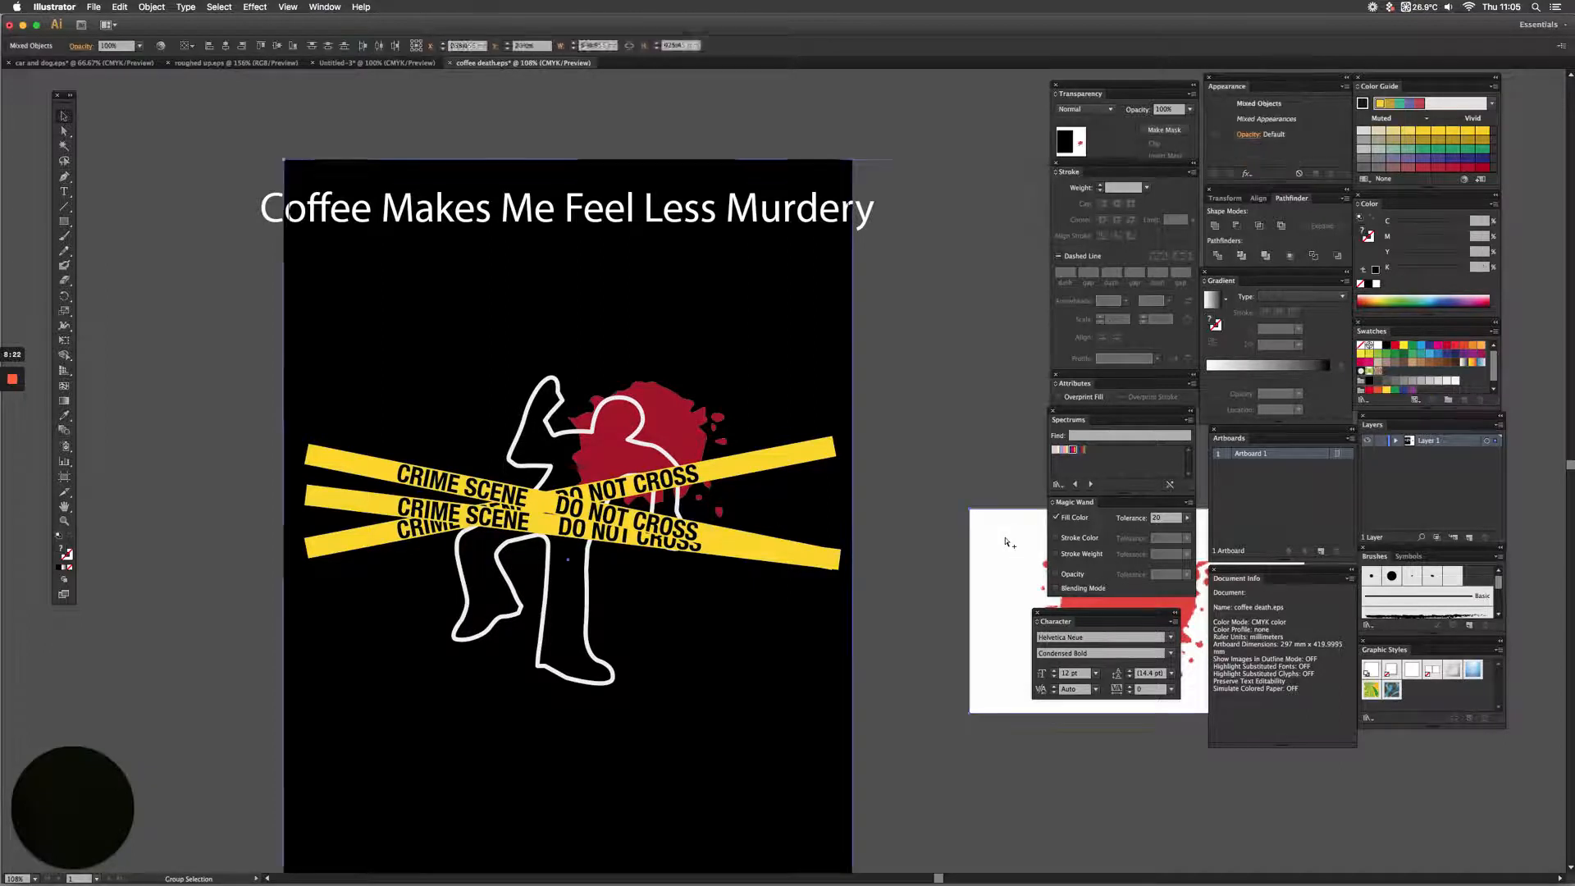
pyautogui.hscroll(-2, 1013, 541)
pyautogui.click(1015, 541)
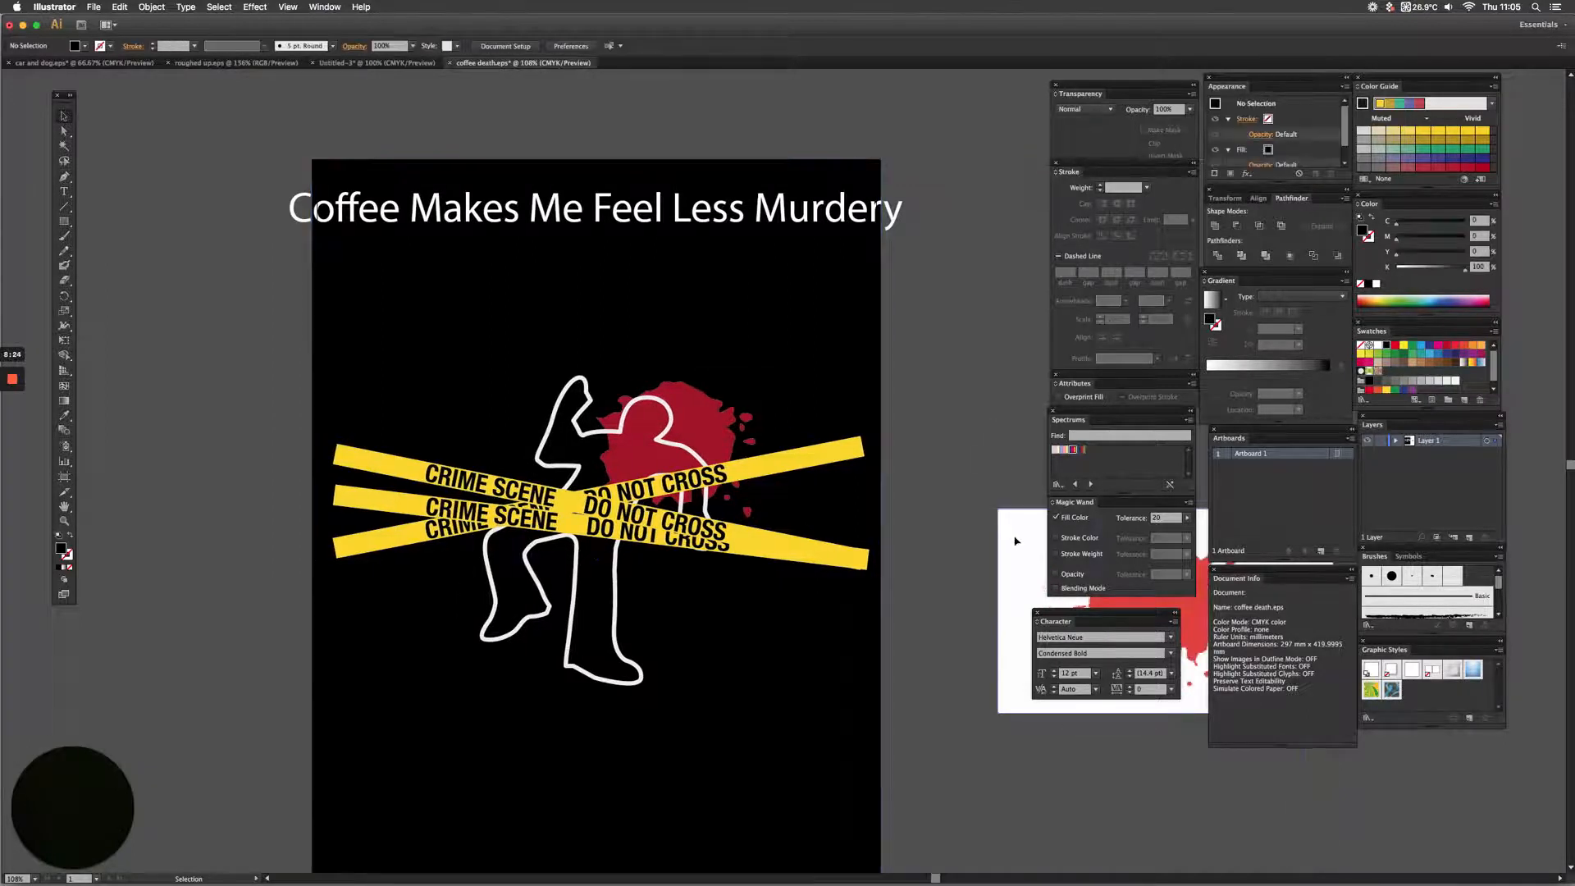
pyautogui.press('Delete')
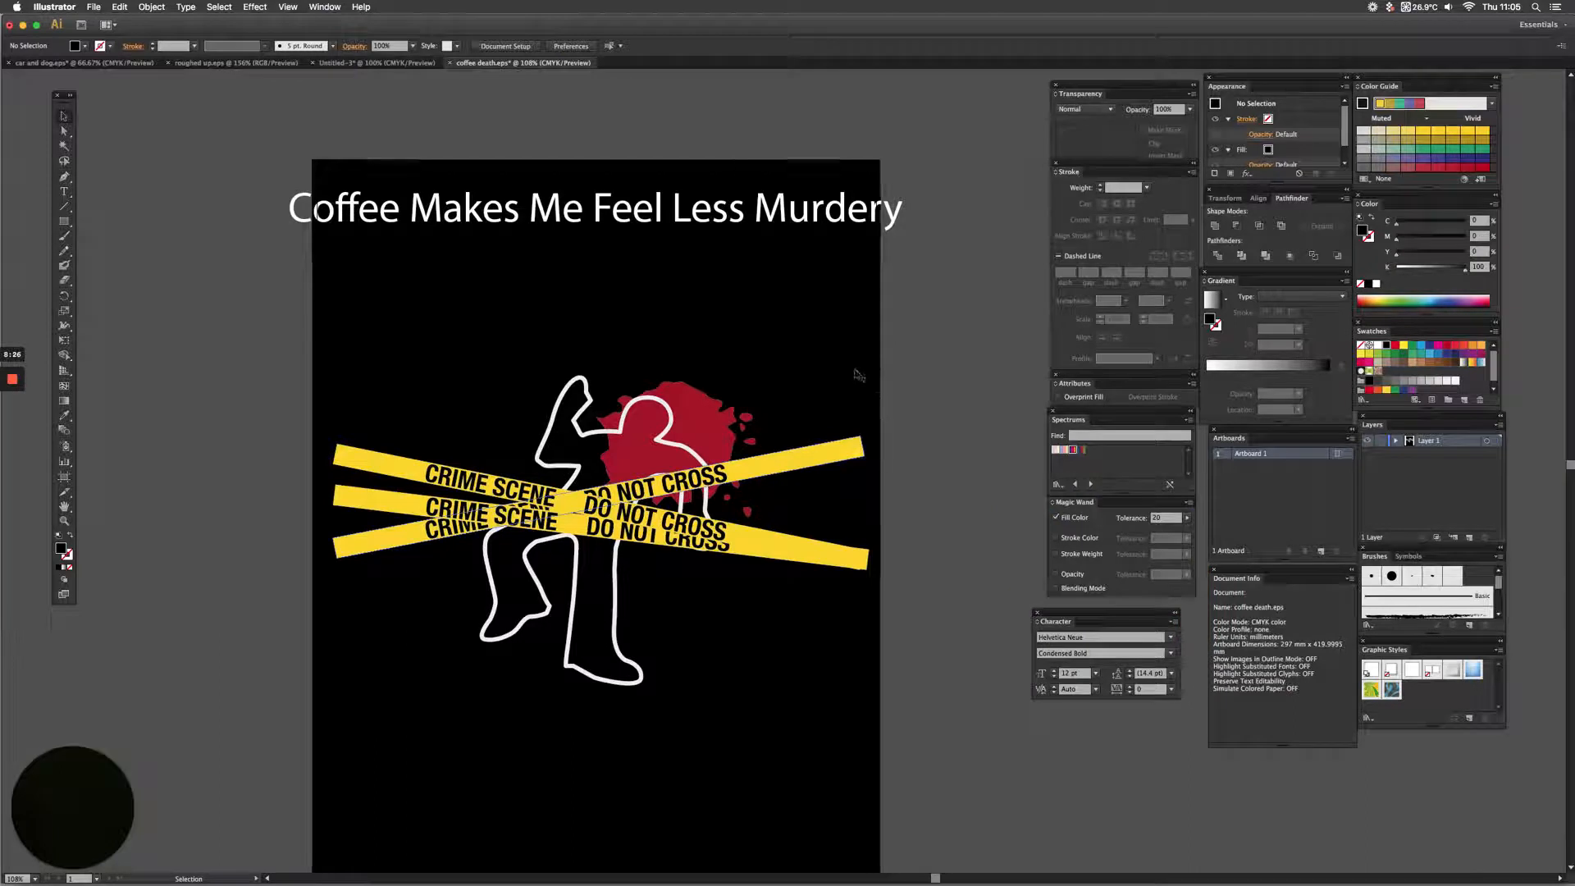
# - Set the title's font to CEREAL KILLERZ, move the title just above the artboard and deselect it
pyautogui.moveTo(557, 218); pyautogui.dragTo(602, 223)
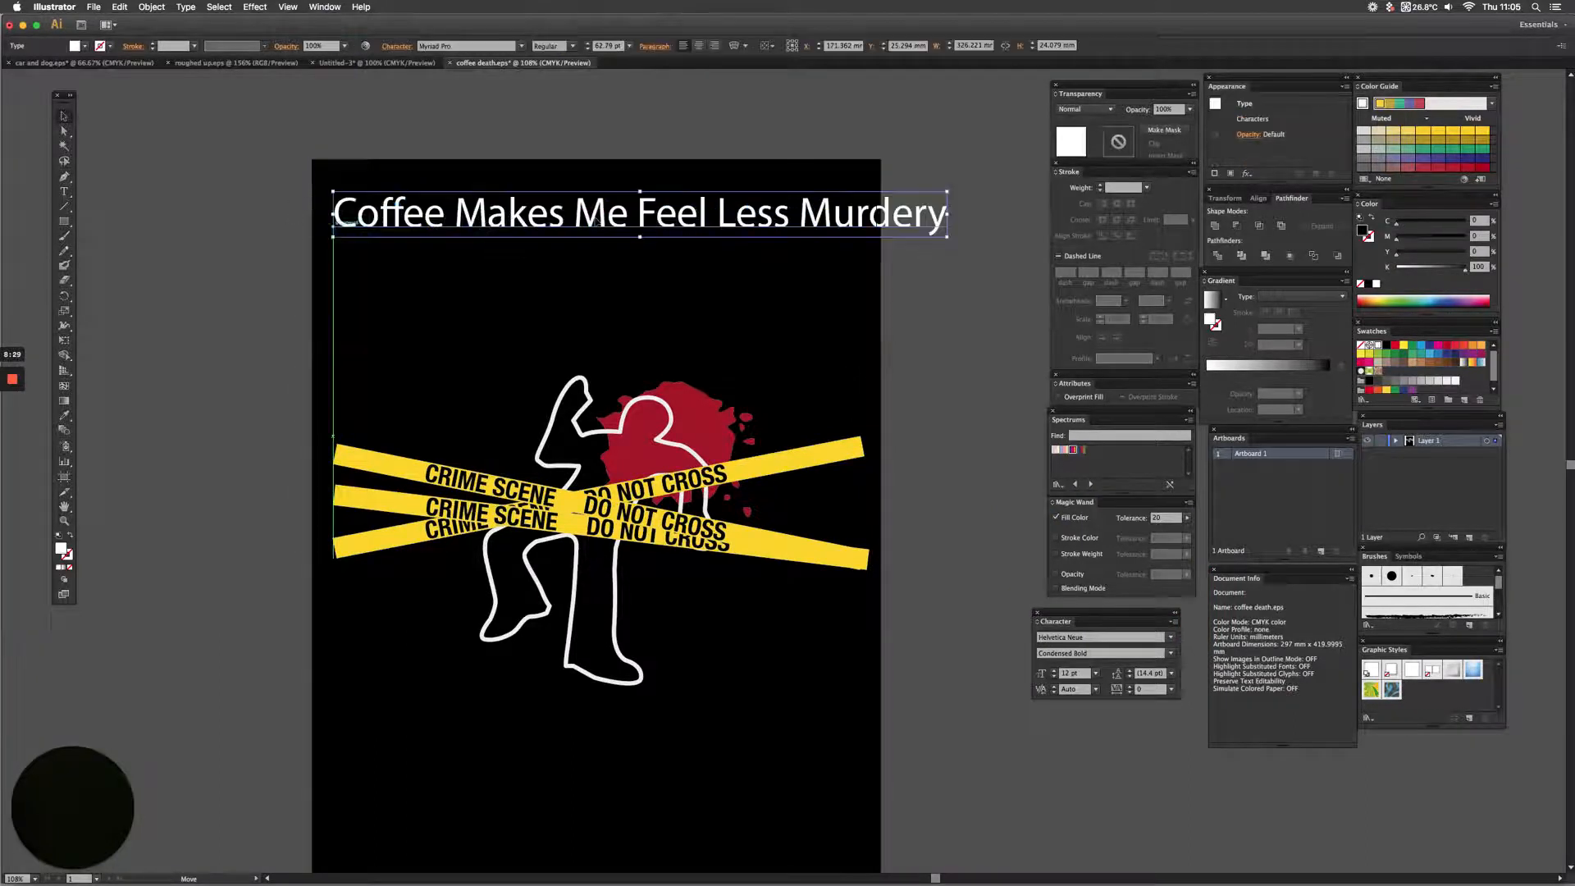
pyautogui.click(483, 46)
pyautogui.write('c')
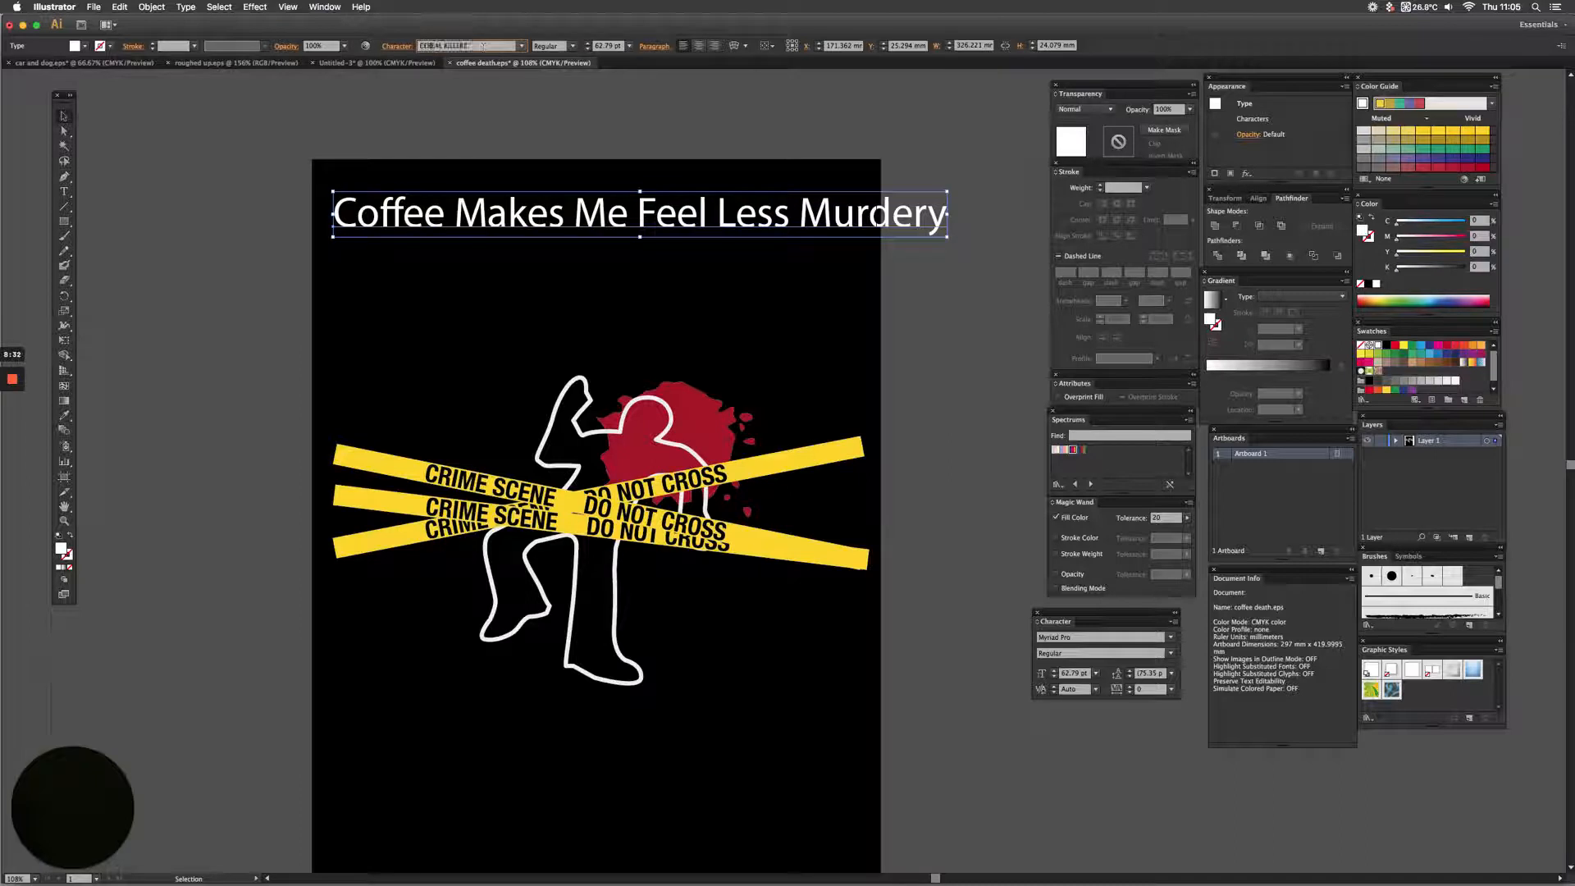
pyautogui.press('Return')
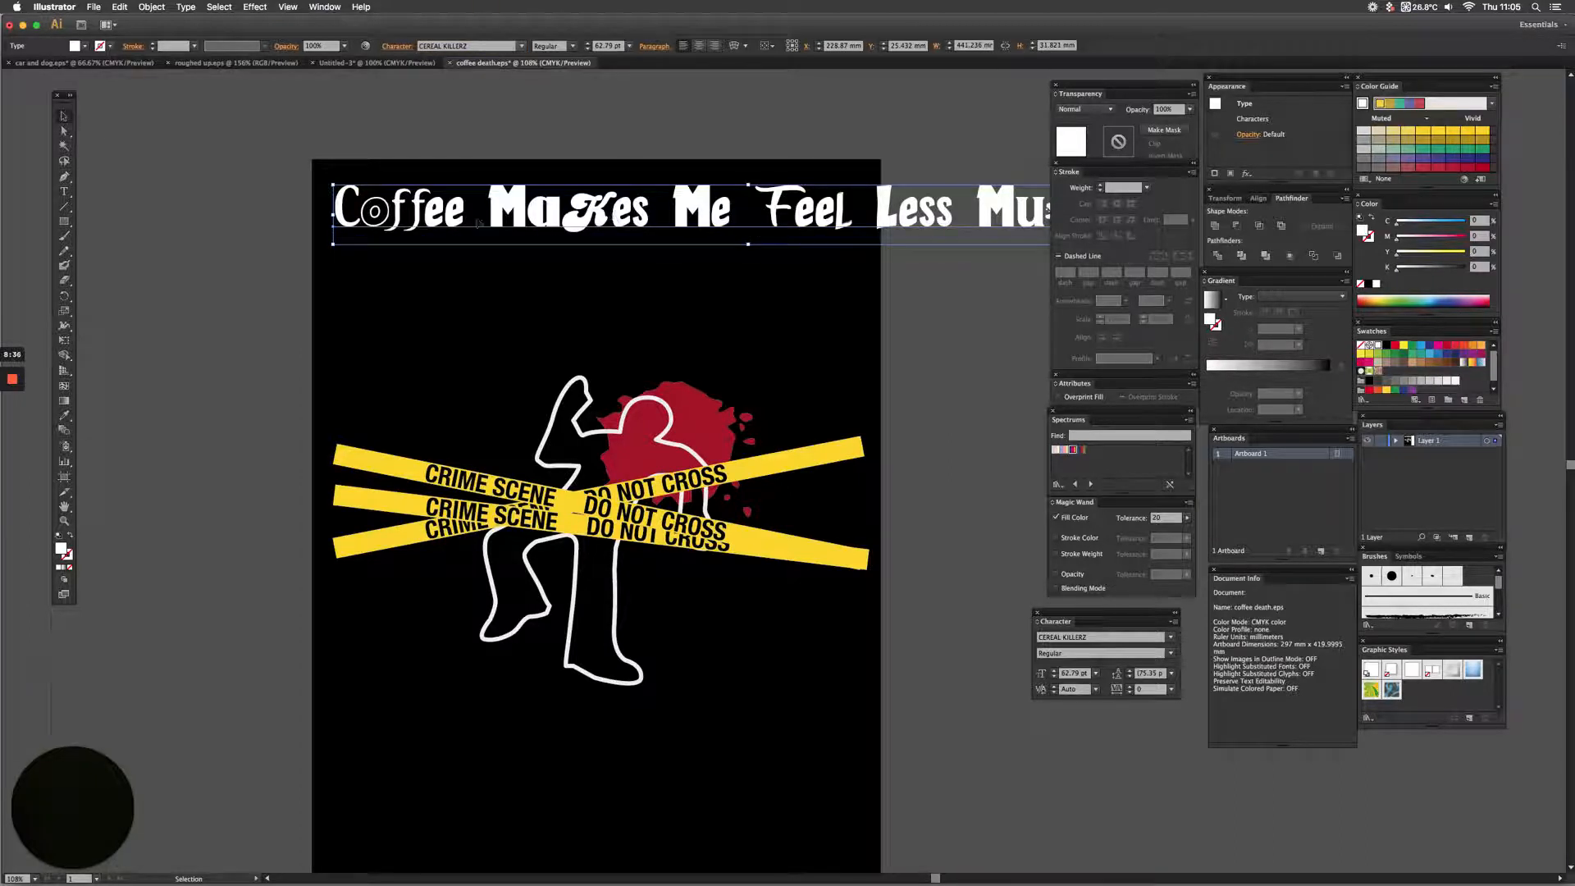
pyautogui.moveTo(518, 221); pyautogui.dragTo(499, 142)
pyautogui.click(394, 307)
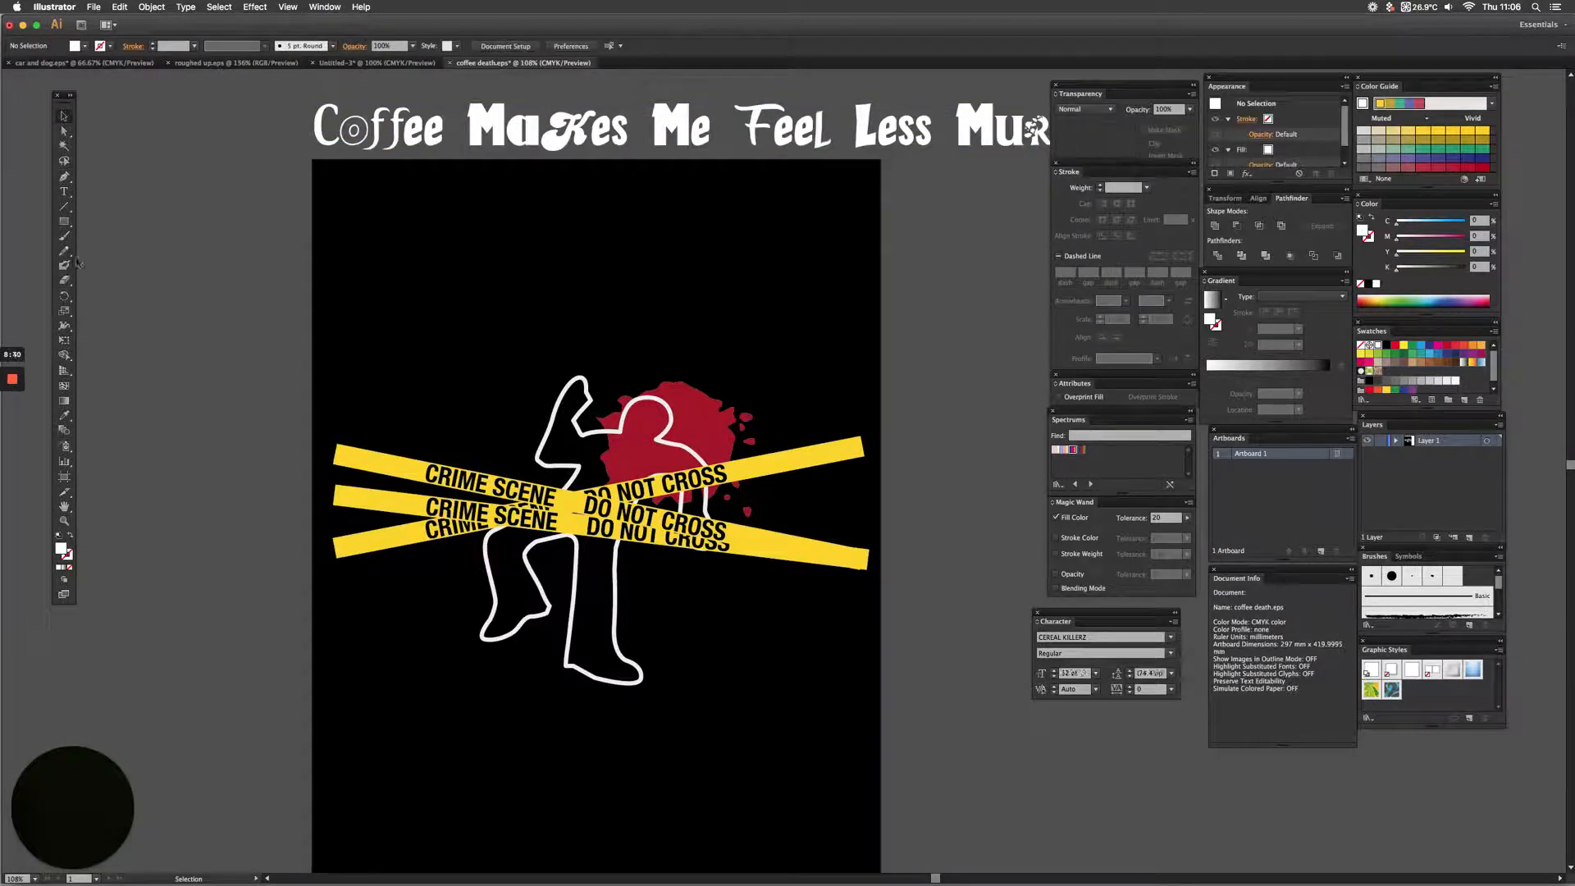
# - Draw a white ellipse about 256 × 194 mm from its centre over the body outline and tapes
pyautogui.click(65, 222)
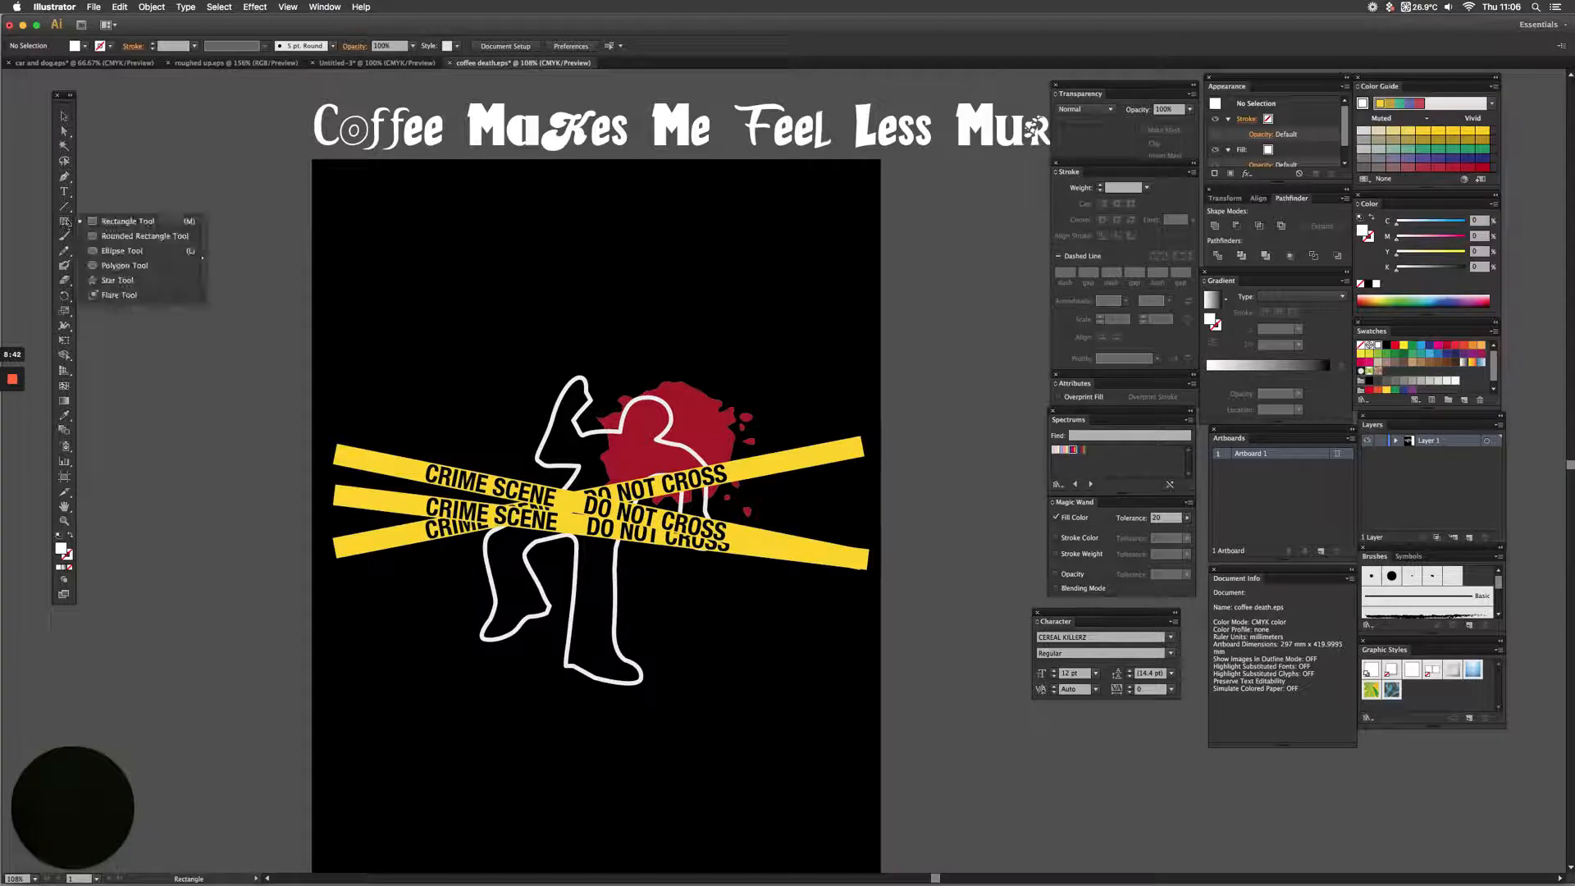
pyautogui.click(122, 250)
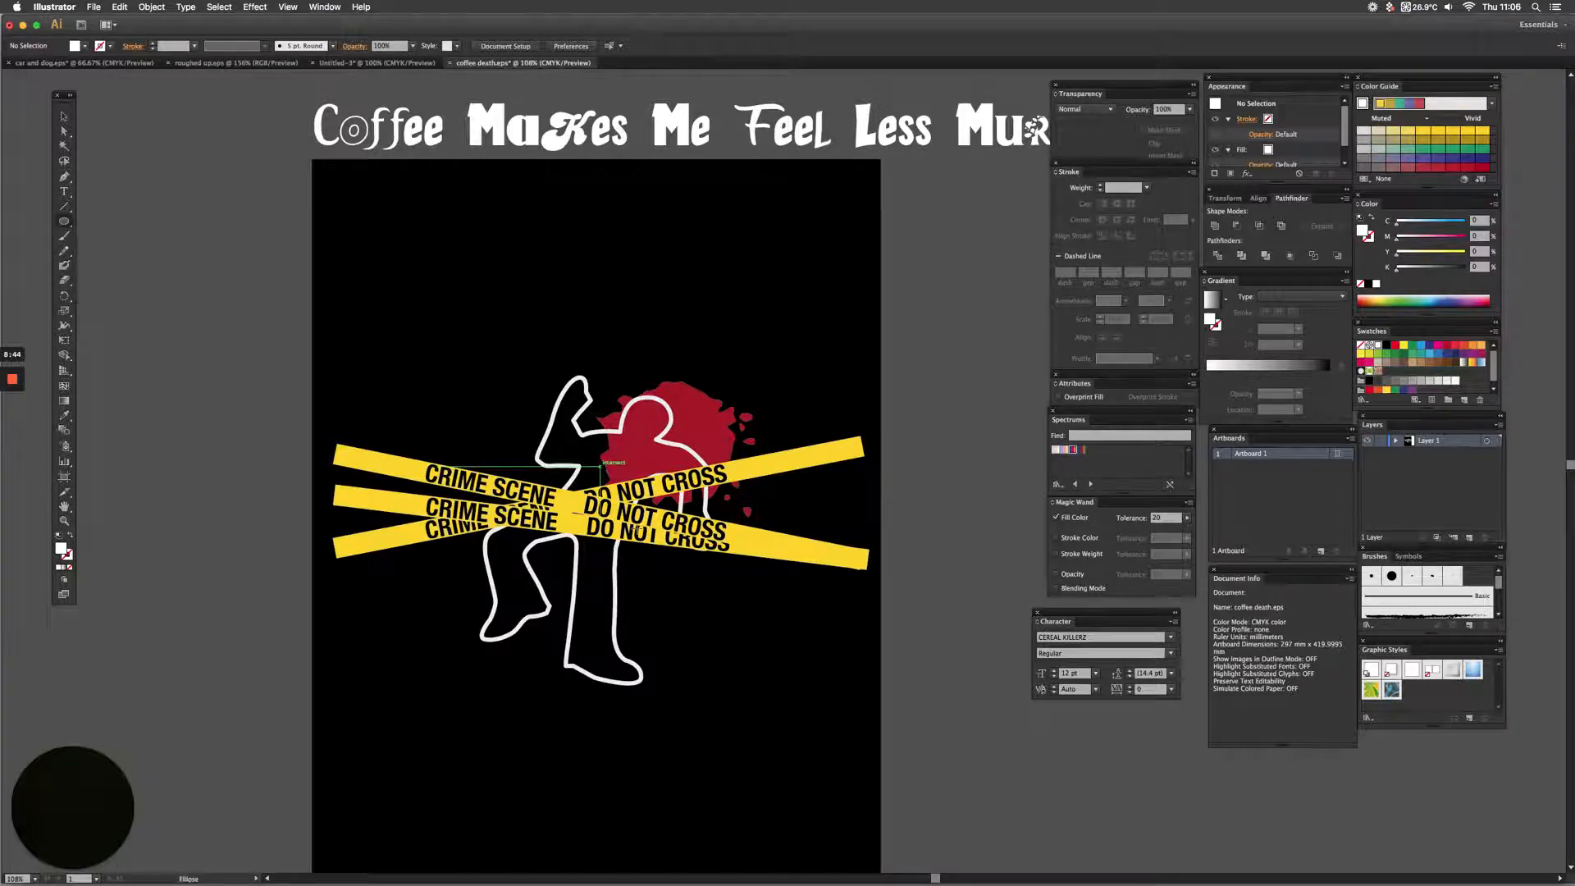
pyautogui.moveTo(599, 466); pyautogui.dragTo(840, 650)
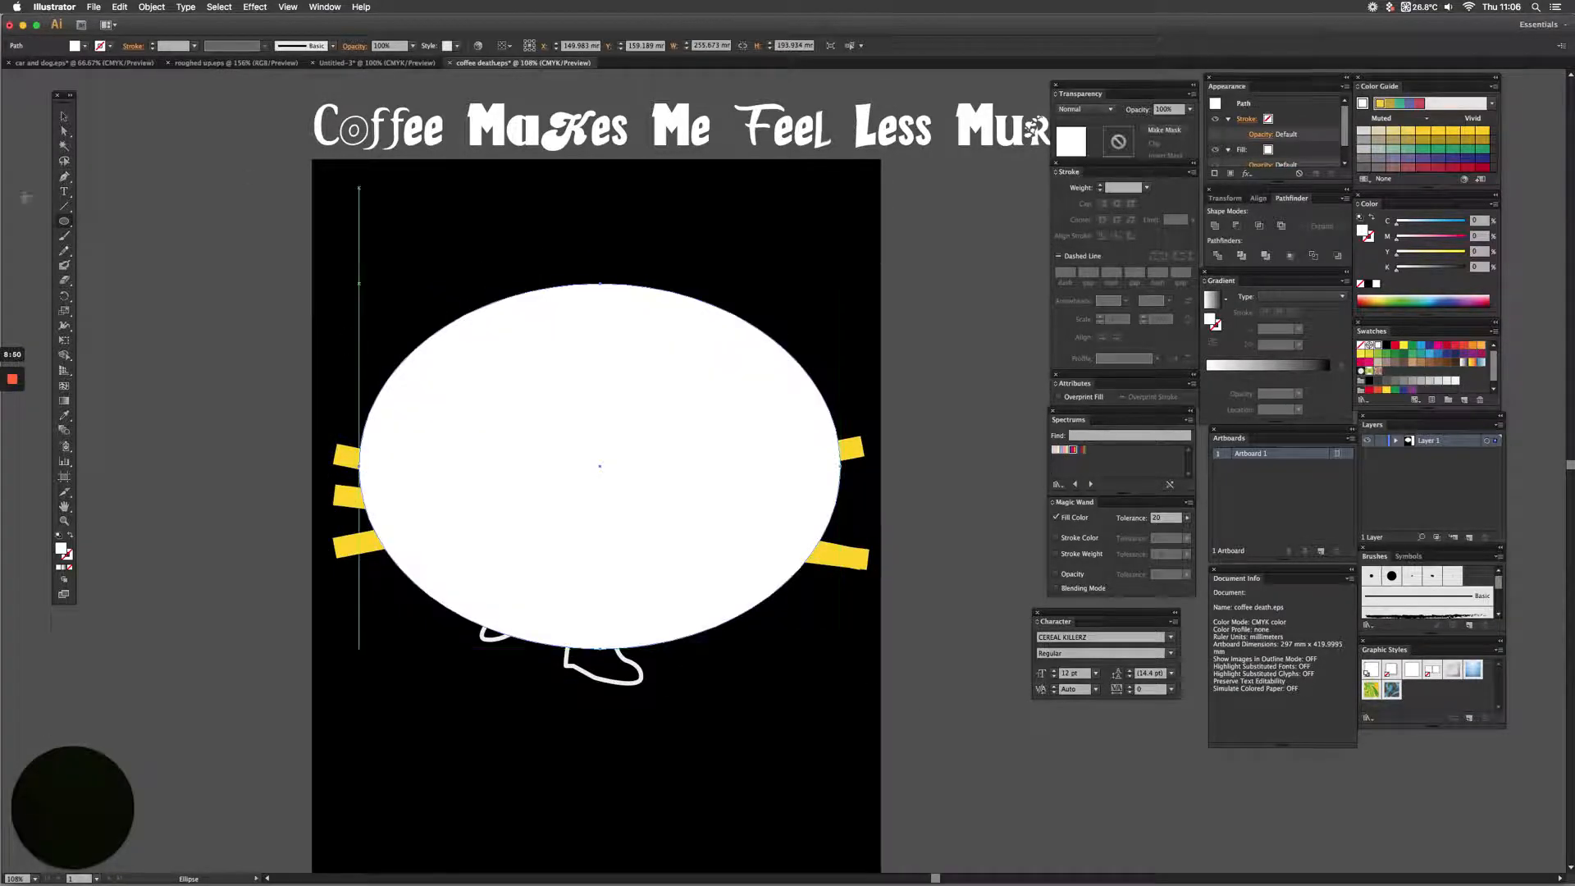
# - Turn the ellipse into a text path with the Type on a Path tool, starting at its upper middle
pyautogui.click(64, 192)
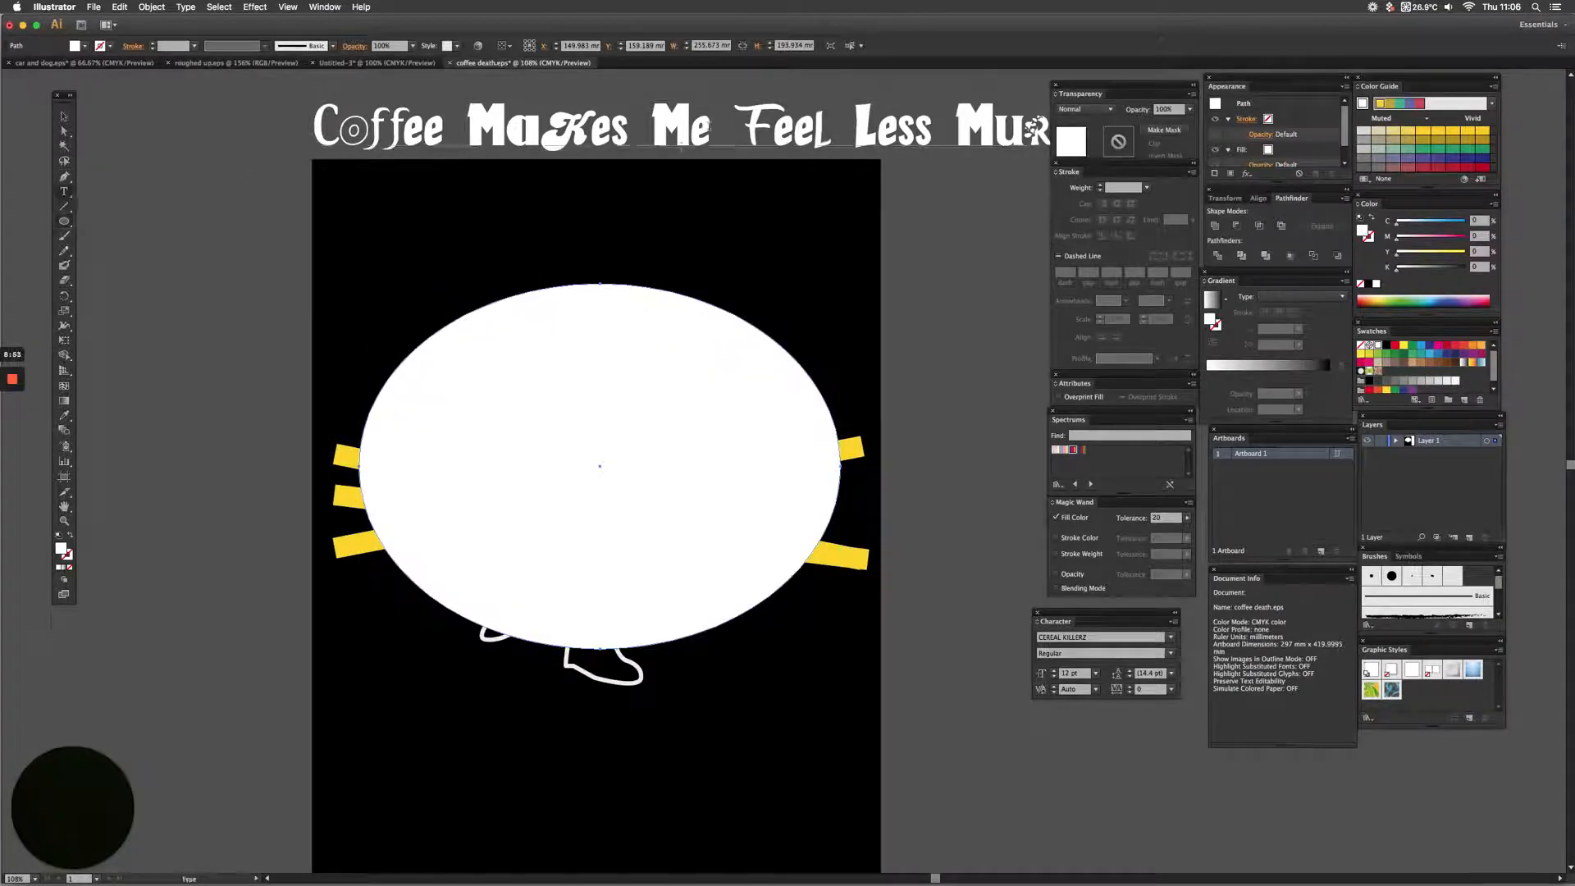
pyautogui.moveTo(711, 133); pyautogui.dragTo(306, 128)
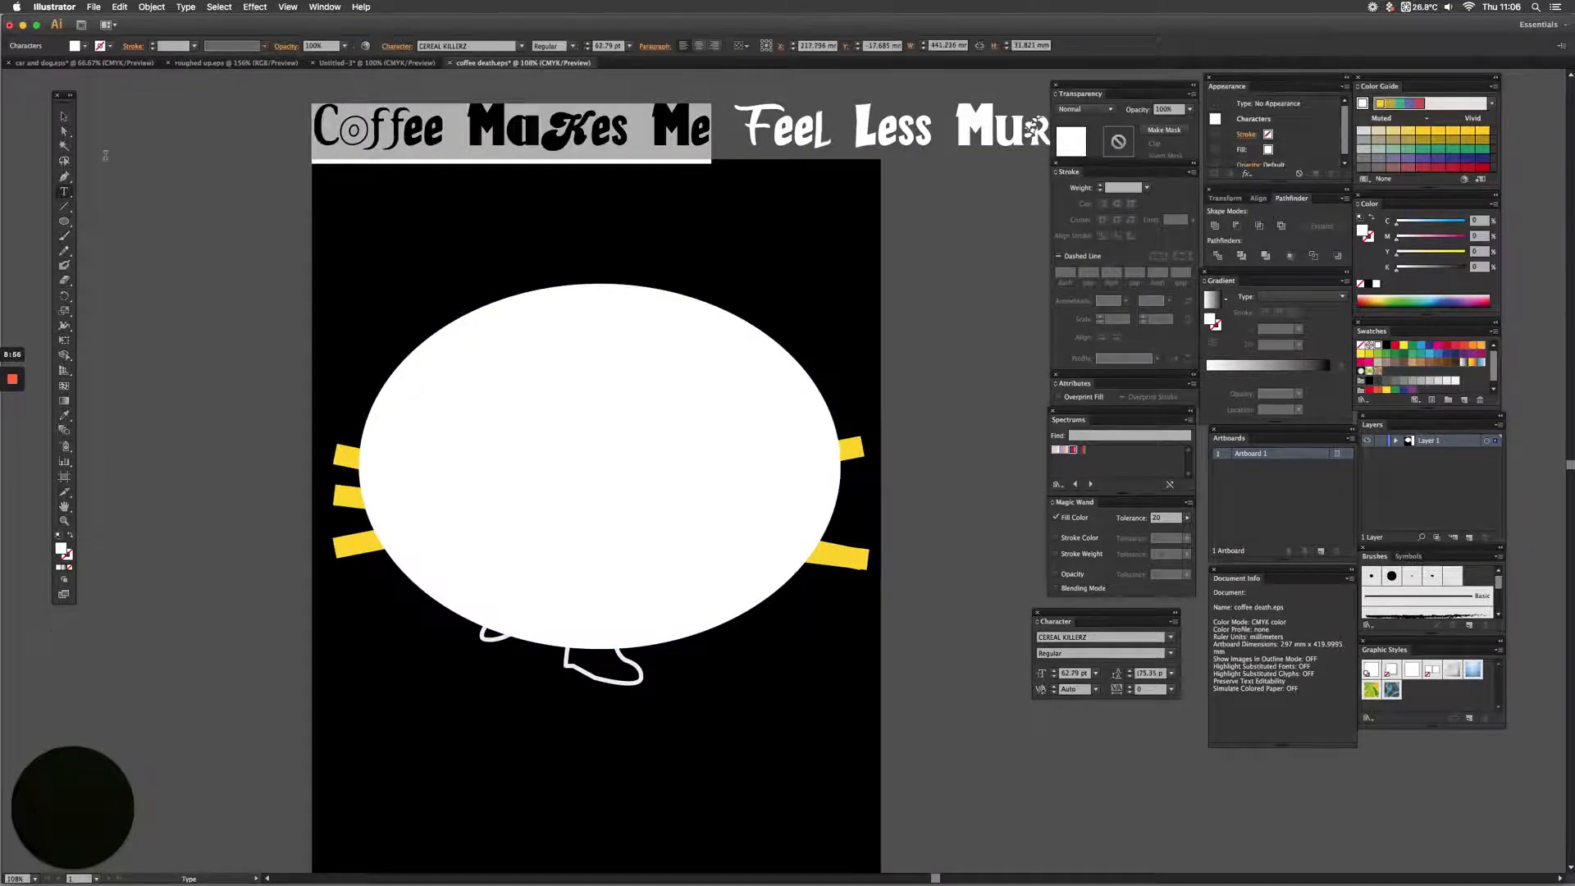
pyautogui.moveTo(66, 194); pyautogui.dragTo(115, 223)
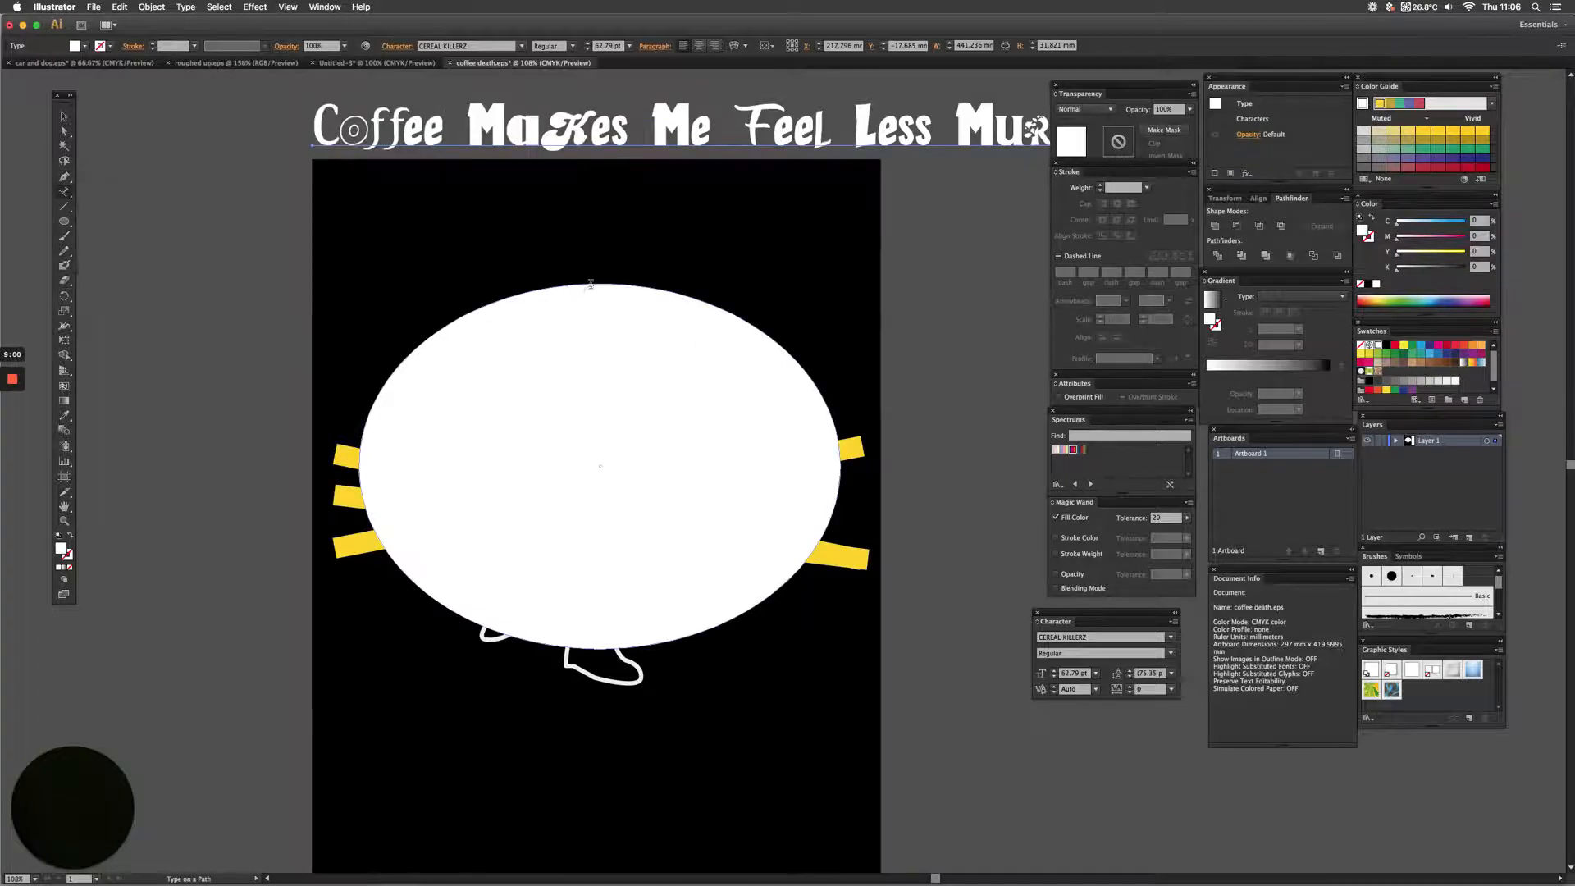
pyautogui.click(612, 297)
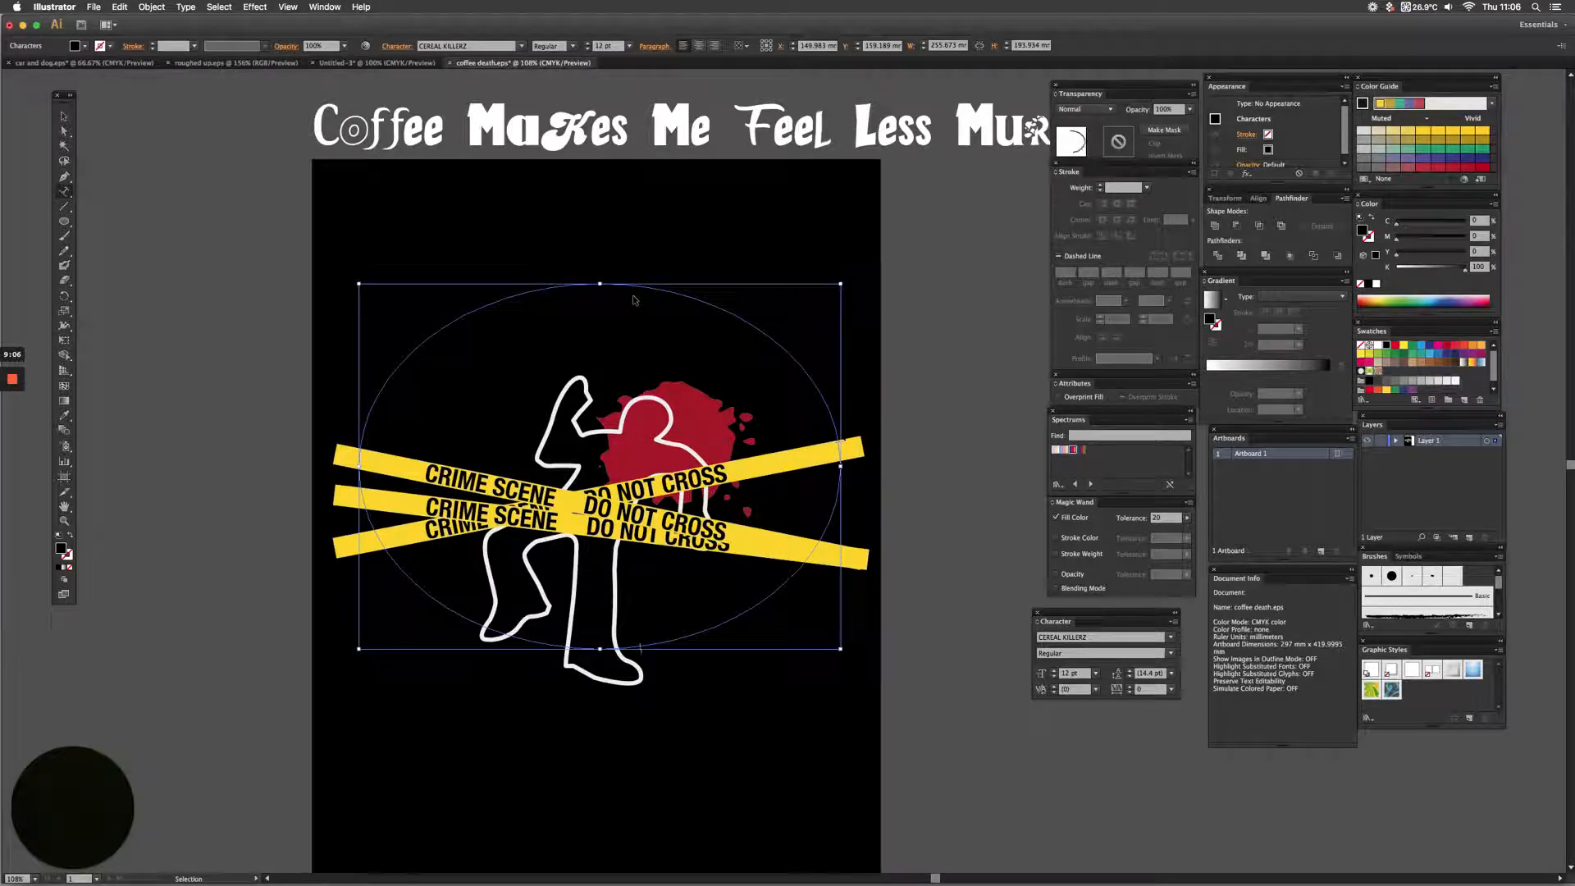
pyautogui.press('super+v')
pyautogui.press('super+a')
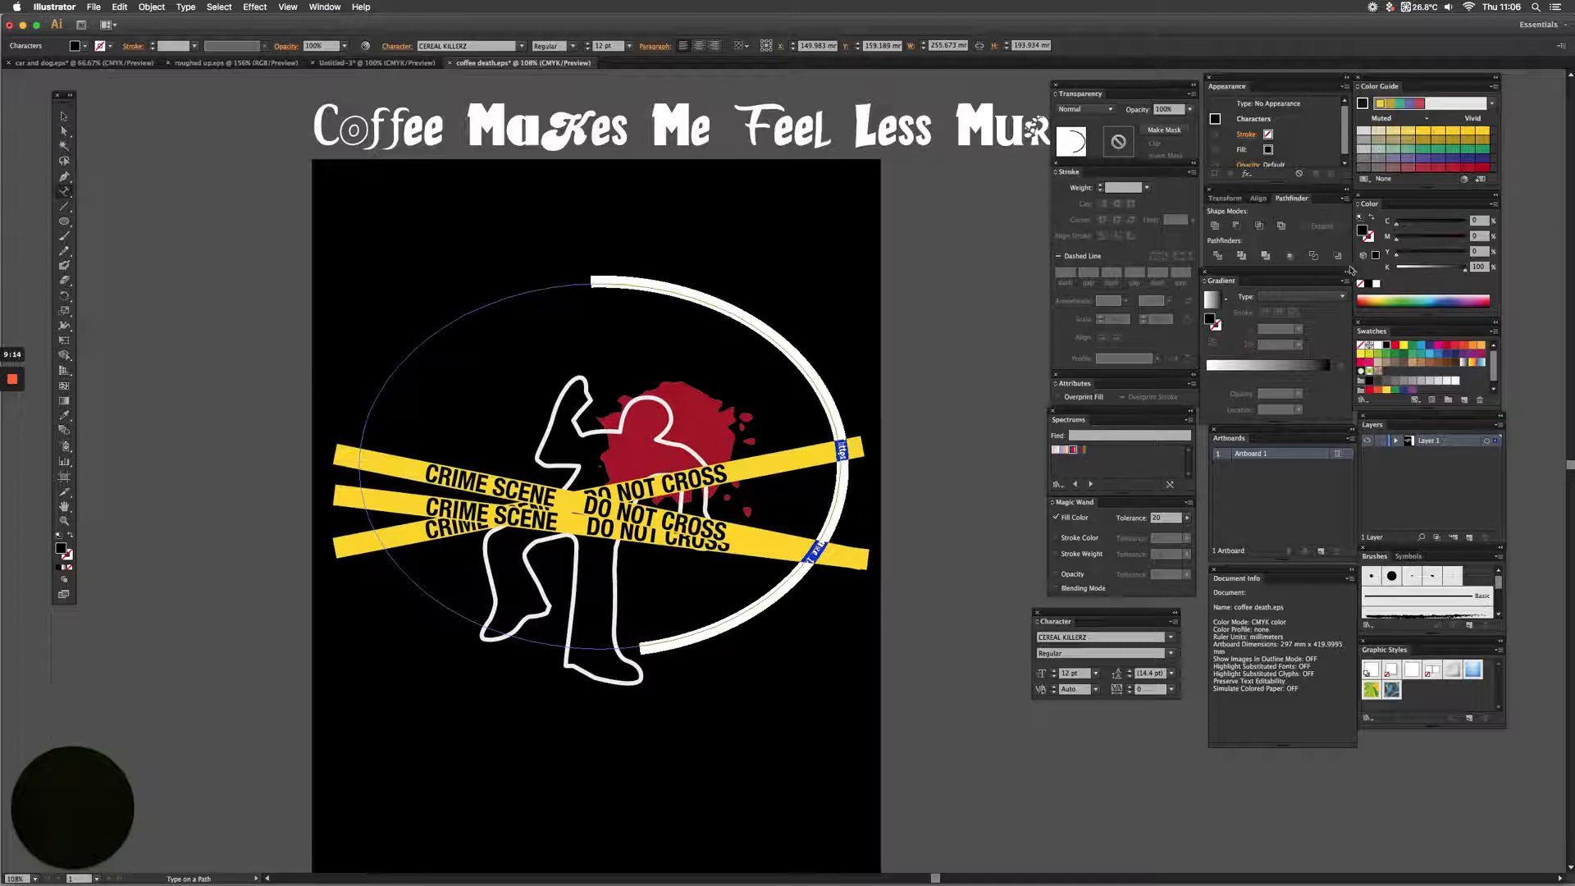
pyautogui.press('BackSpace')
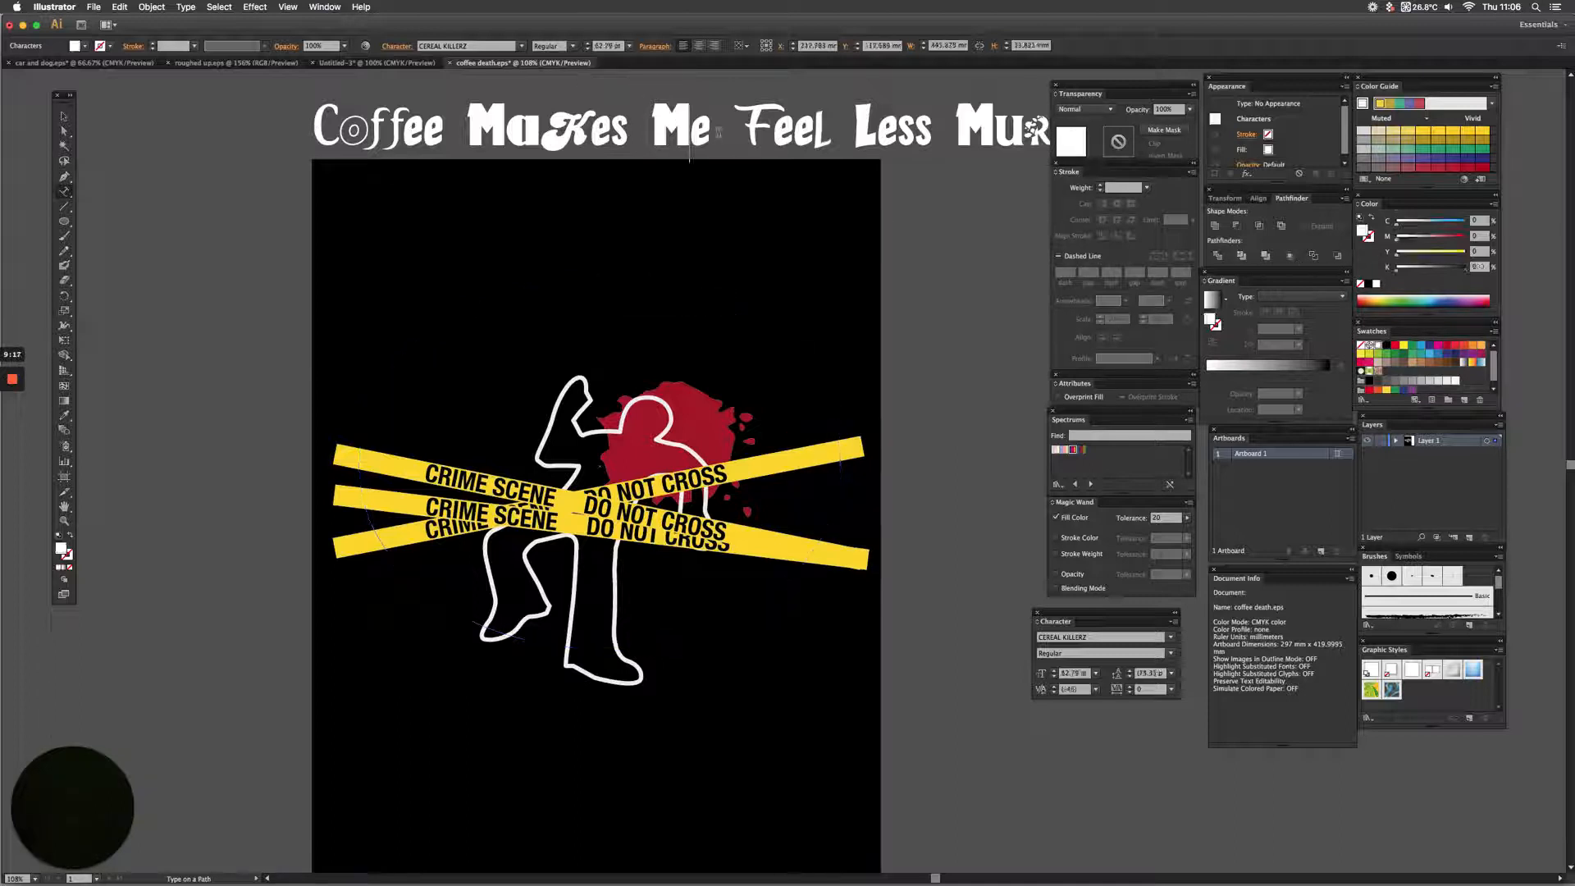
# - Copy "Coffee Makes Me" from the title and paste it onto the ellipse path, using outline view to find the path
pyautogui.moveTo(711, 127); pyautogui.dragTo(318, 123)
pyautogui.press('super+c')
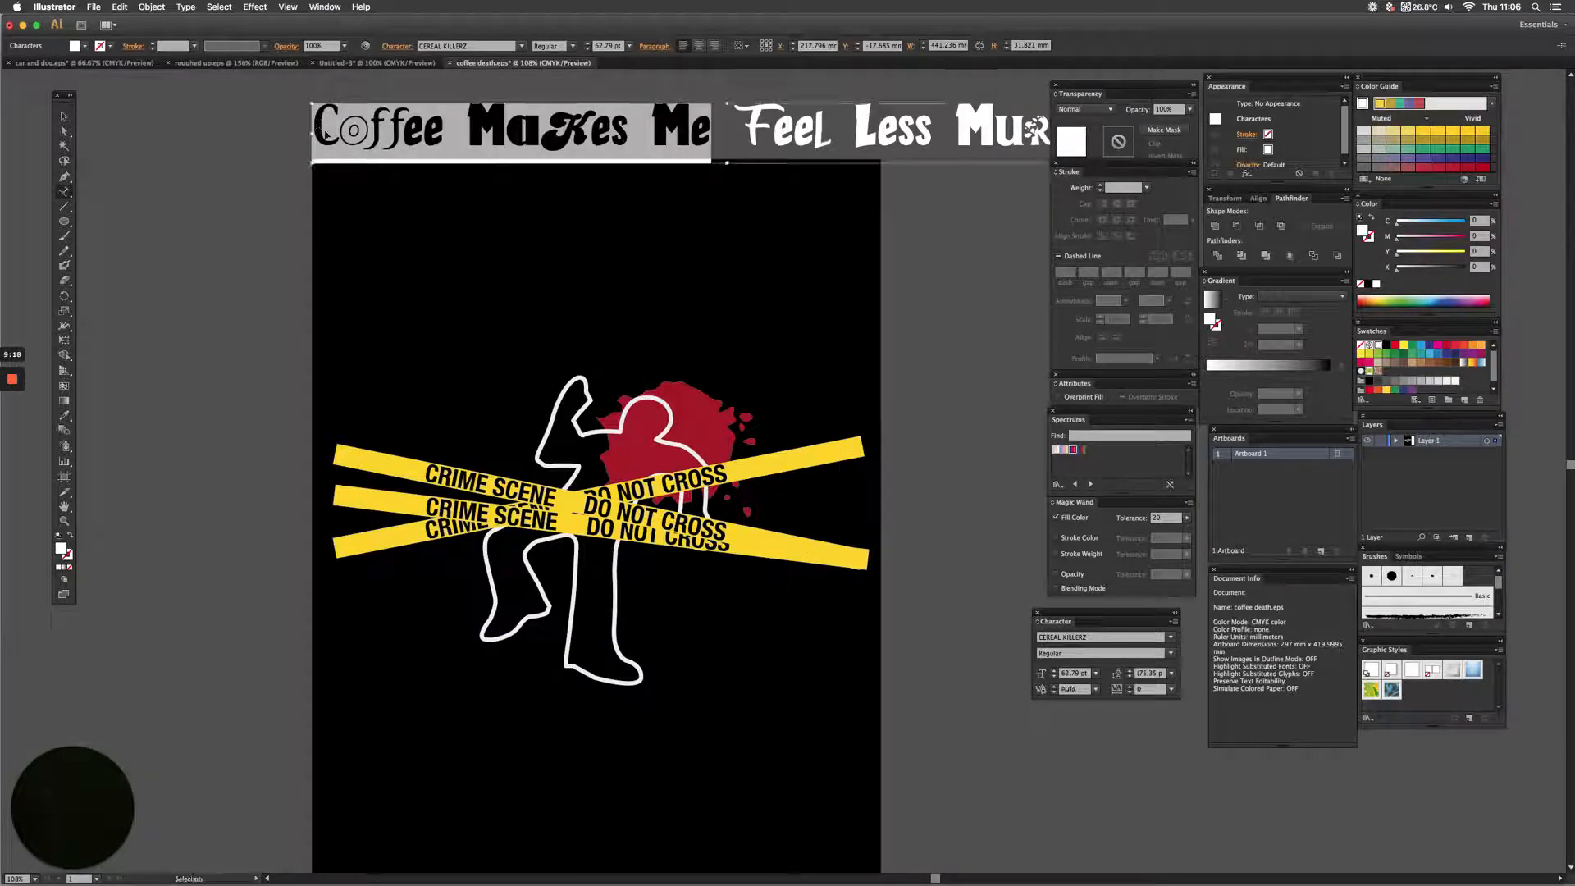
pyautogui.press('super+y')
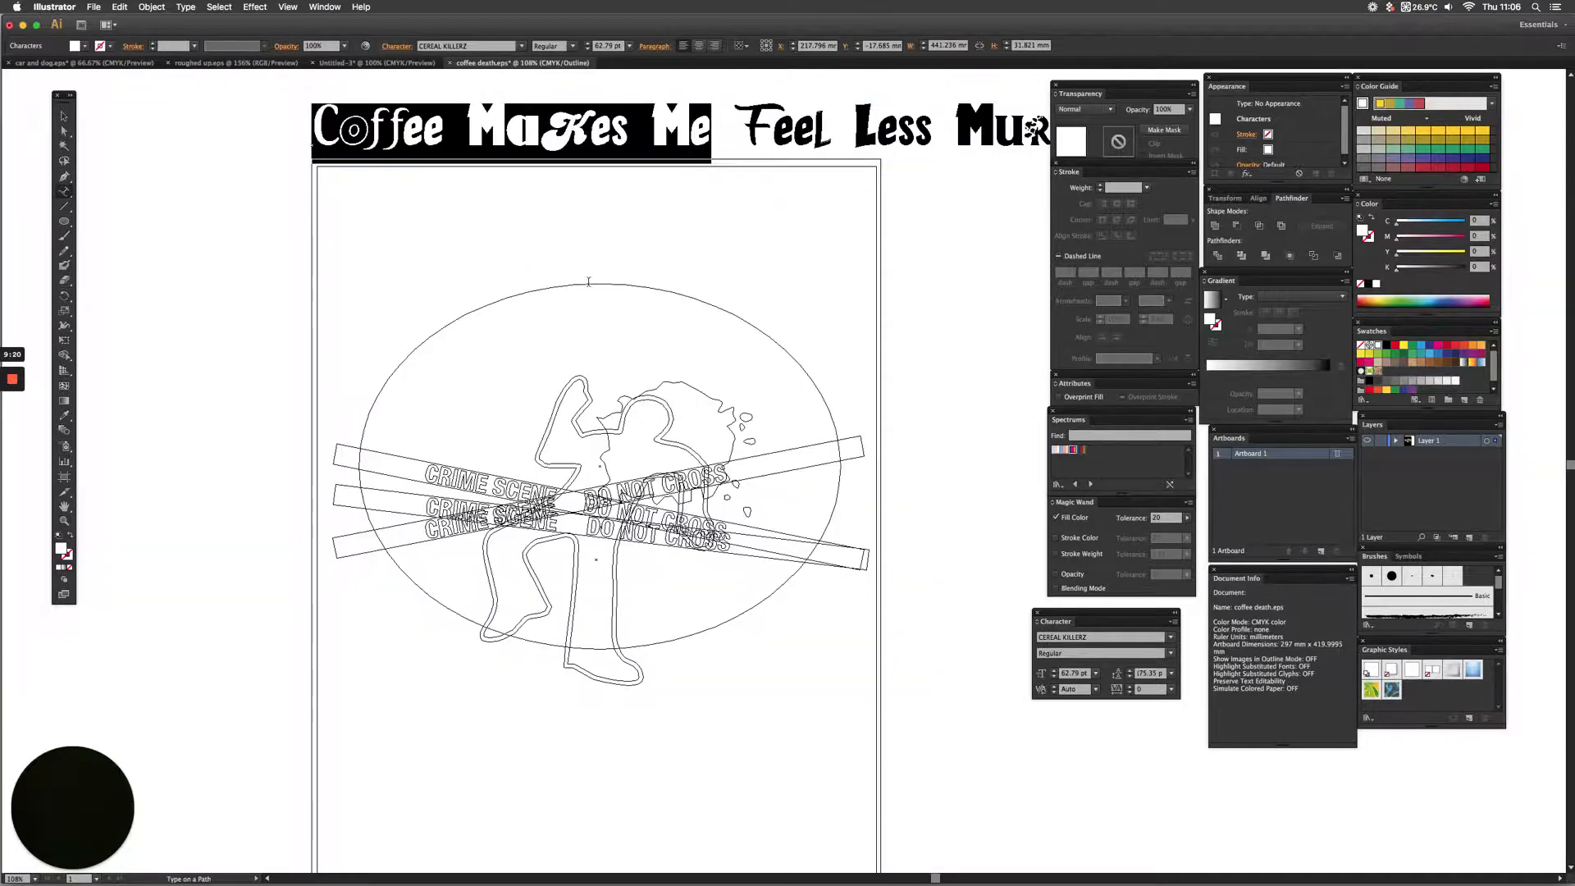
pyautogui.click(594, 282)
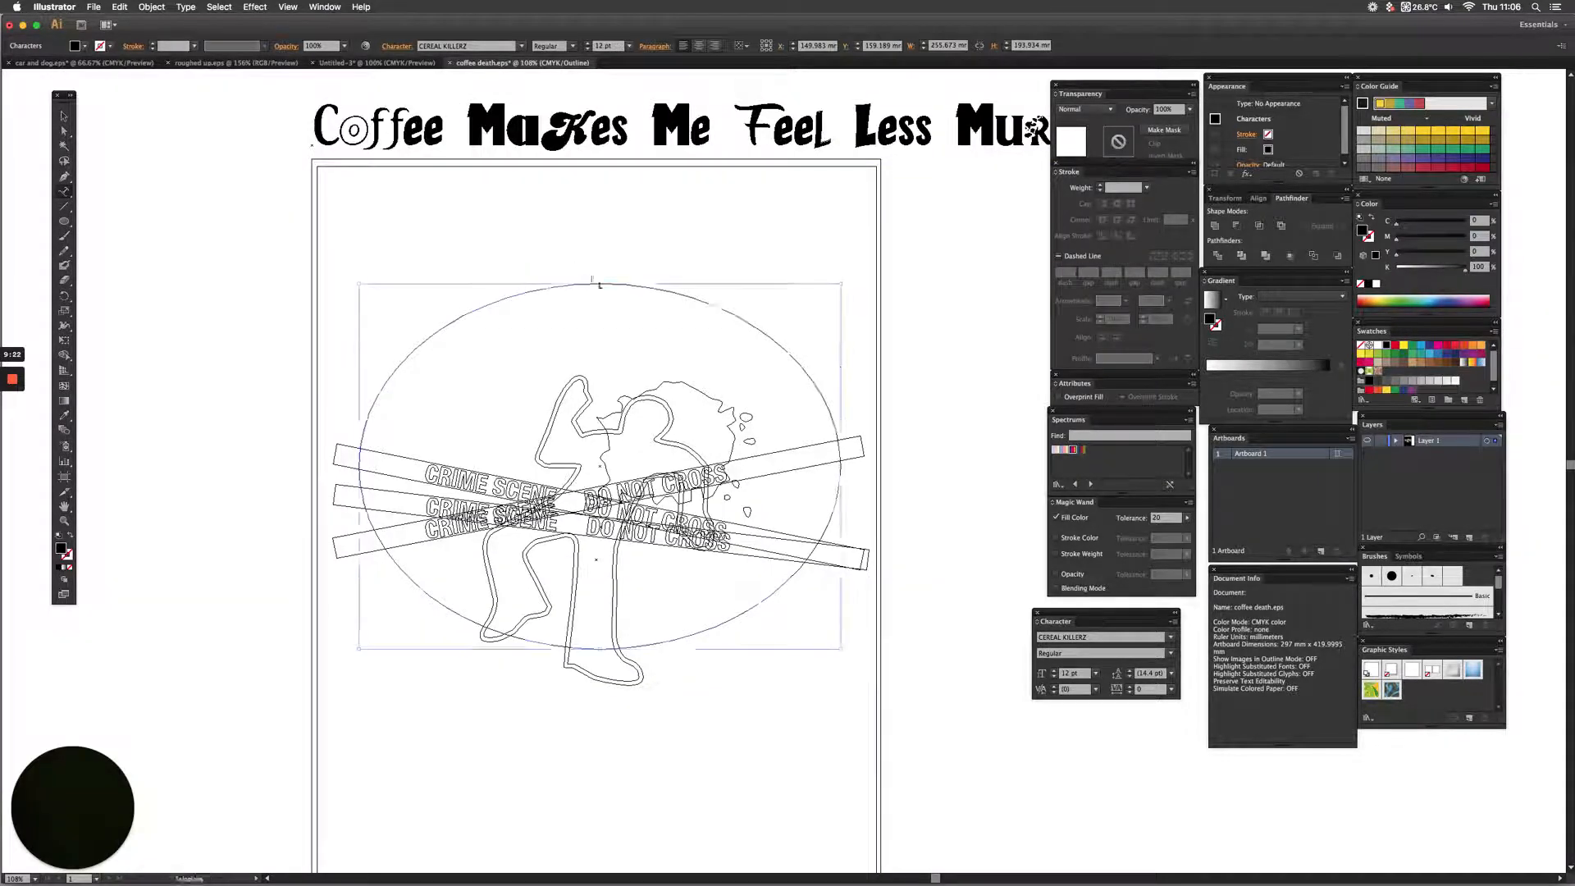
pyautogui.press('super+v')
pyautogui.press('Escape')
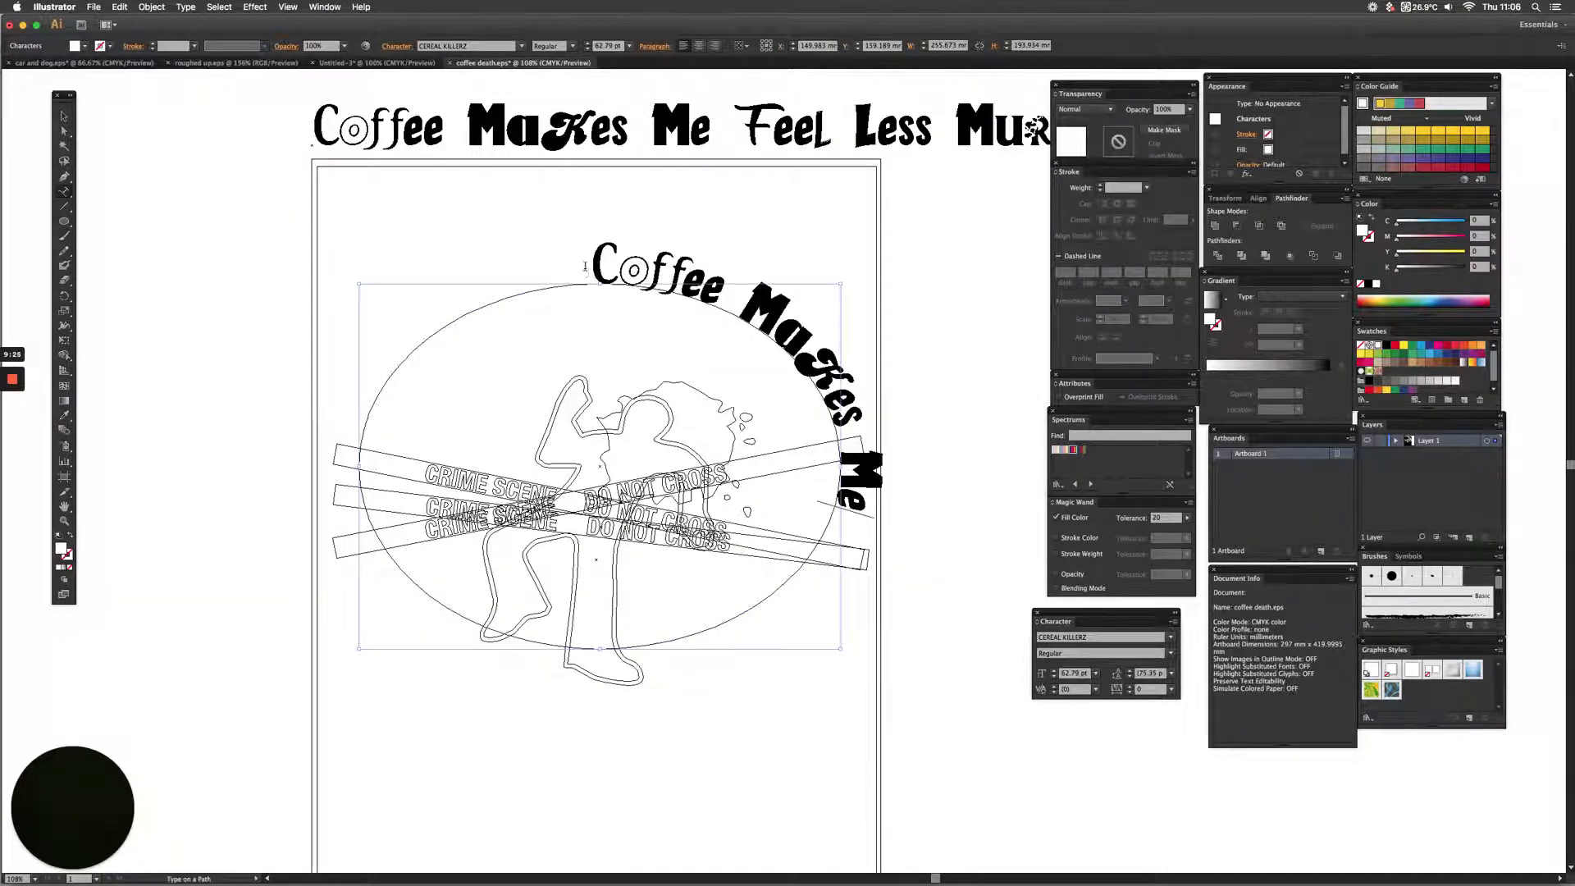
pyautogui.press('super+y')
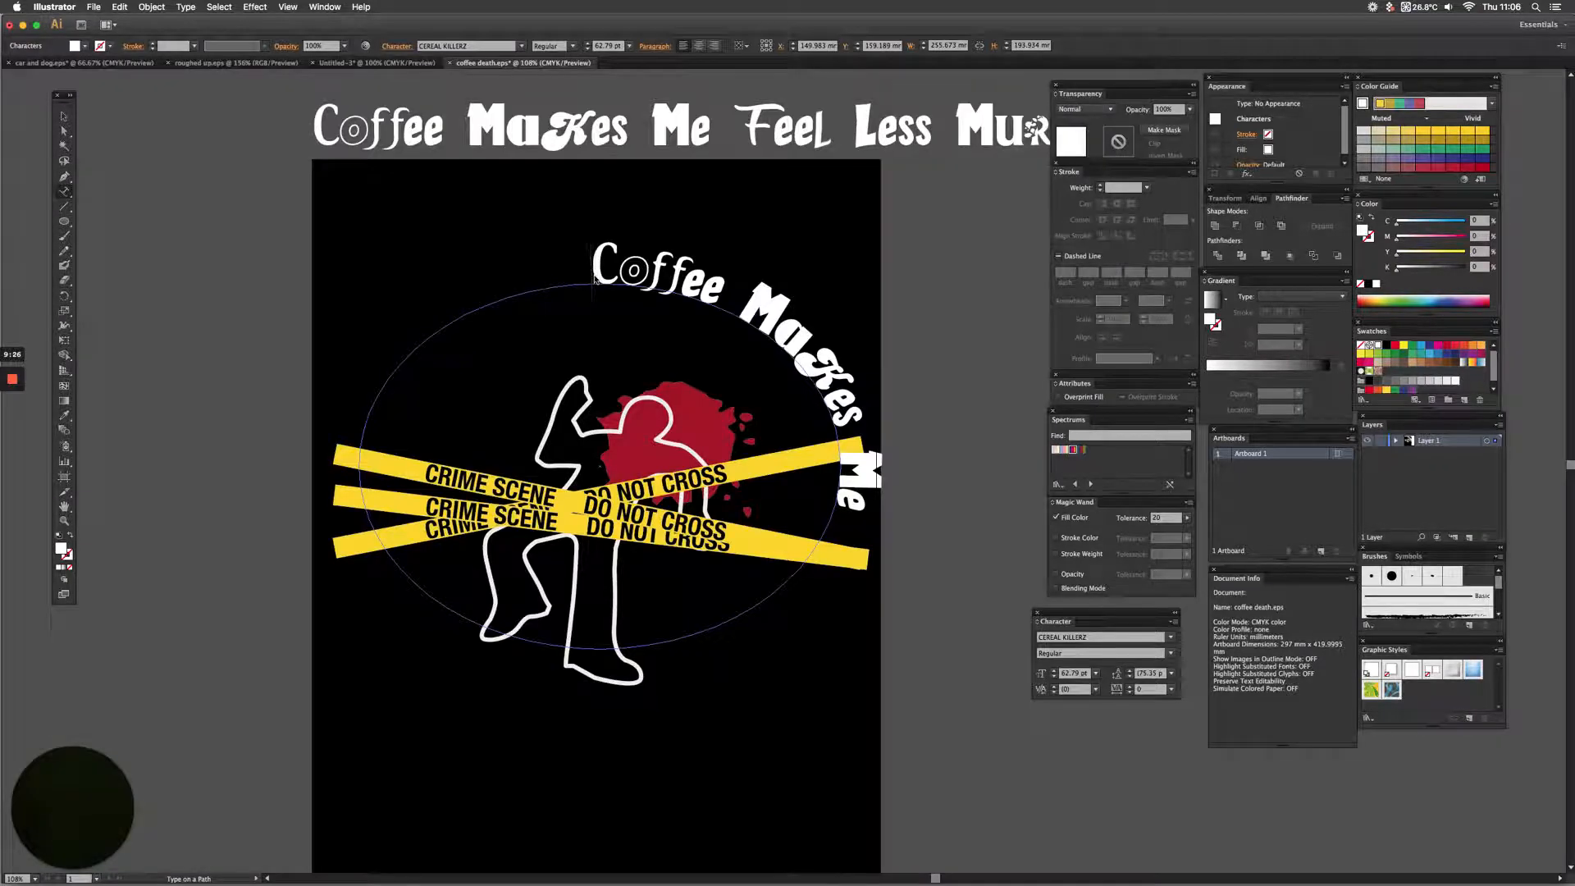
pyautogui.hotkey('alt', 'Left')
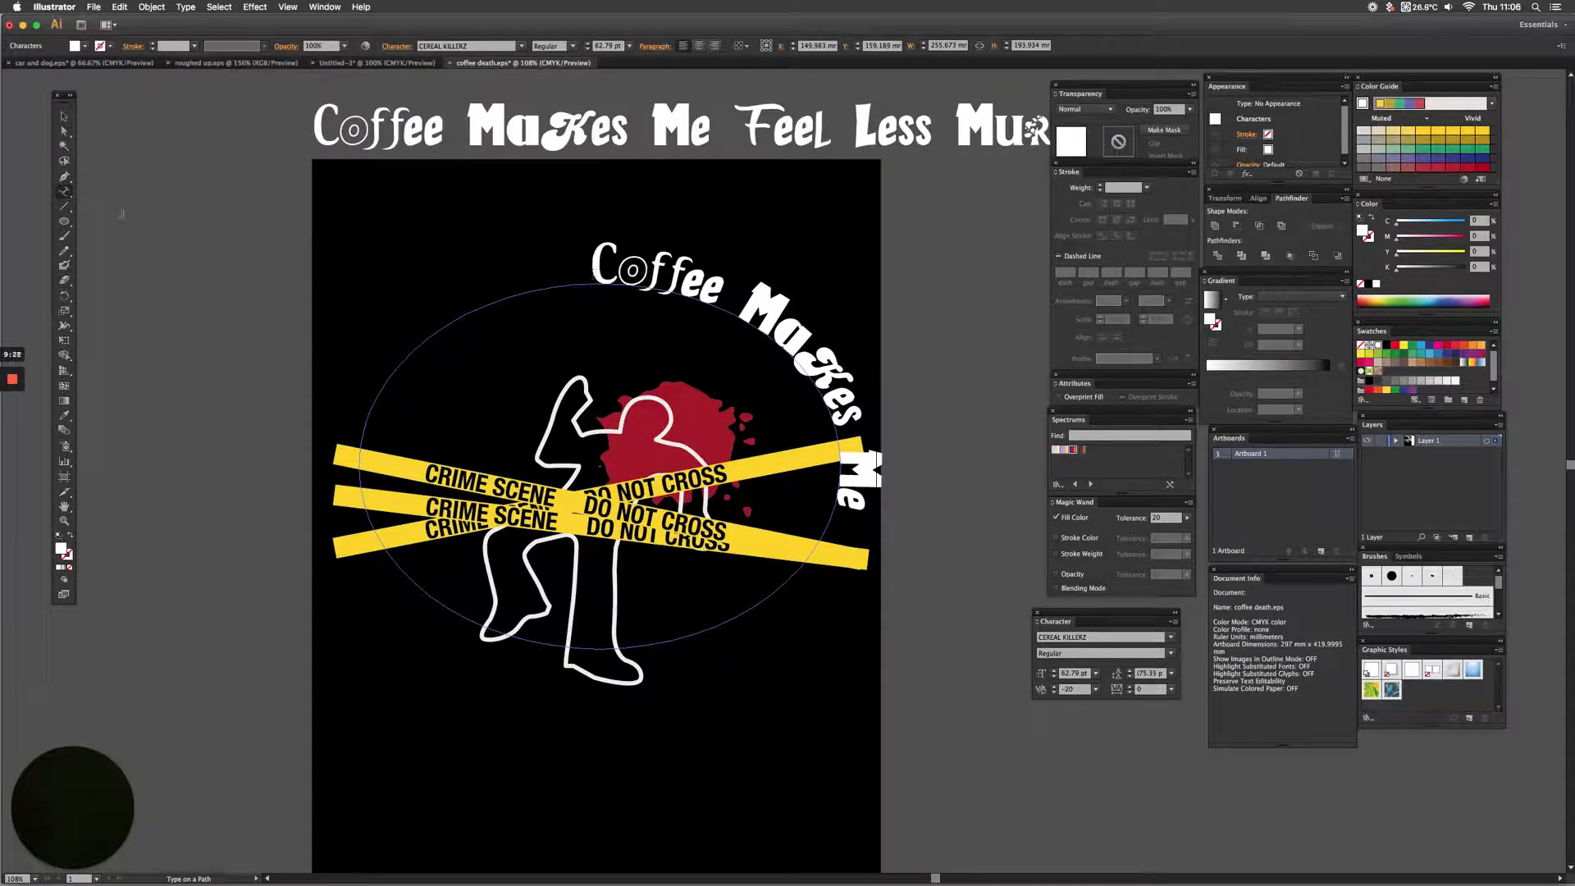
# - Slide the path text counterclockwise around the ellipse so "Coffee Makes Me" arches over the body outline
pyautogui.click(64, 116)
pyautogui.click(613, 271)
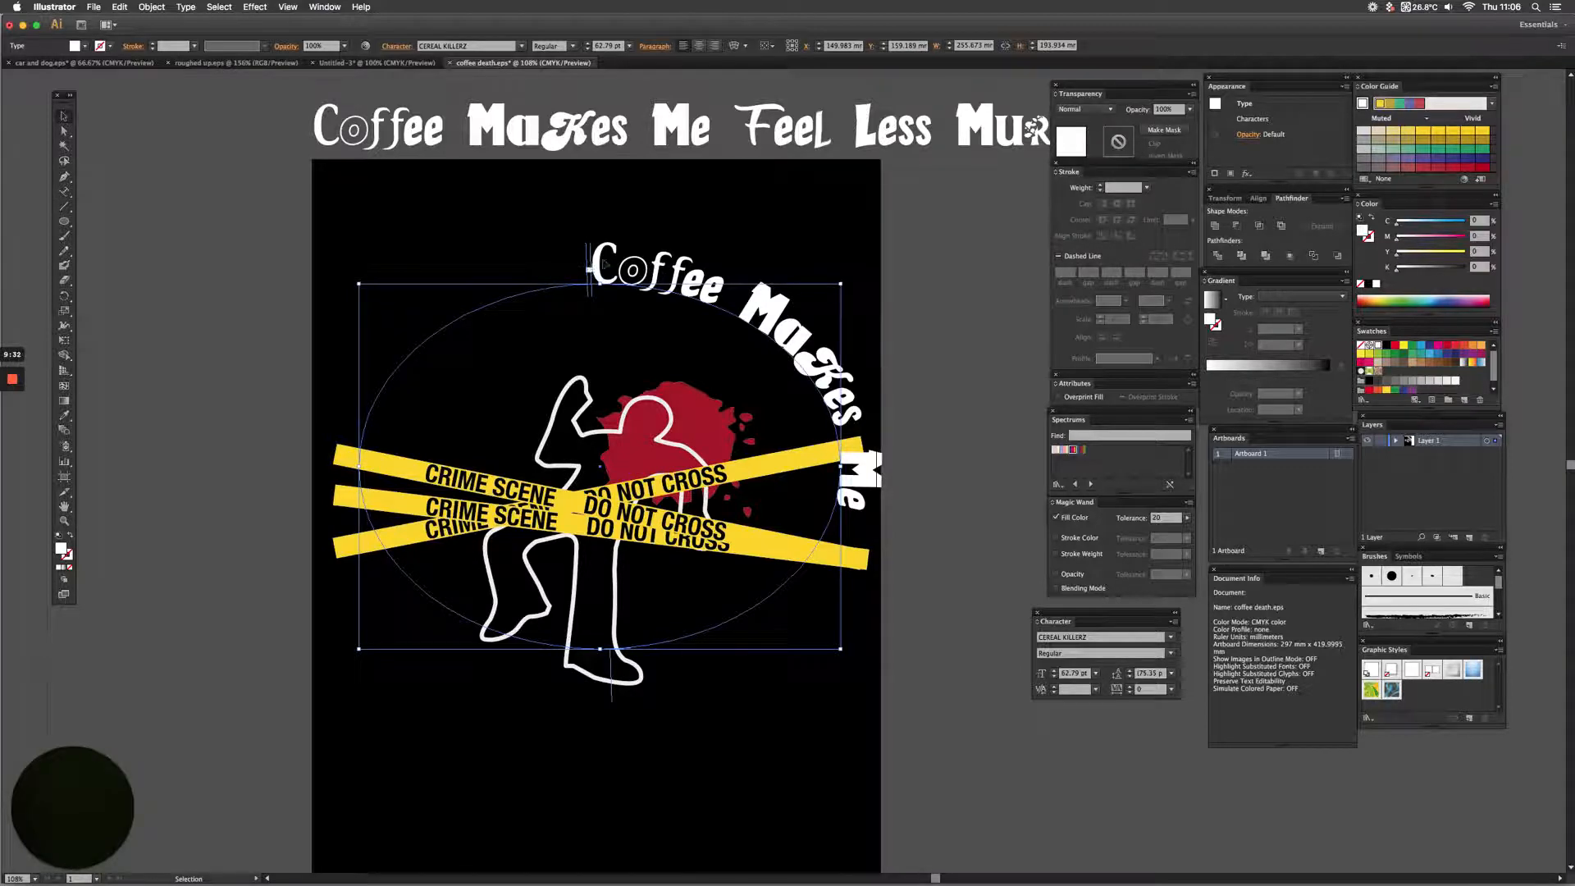
pyautogui.moveTo(589, 266); pyautogui.dragTo(379, 384)
pyautogui.moveTo(597, 281); pyautogui.dragTo(406, 328)
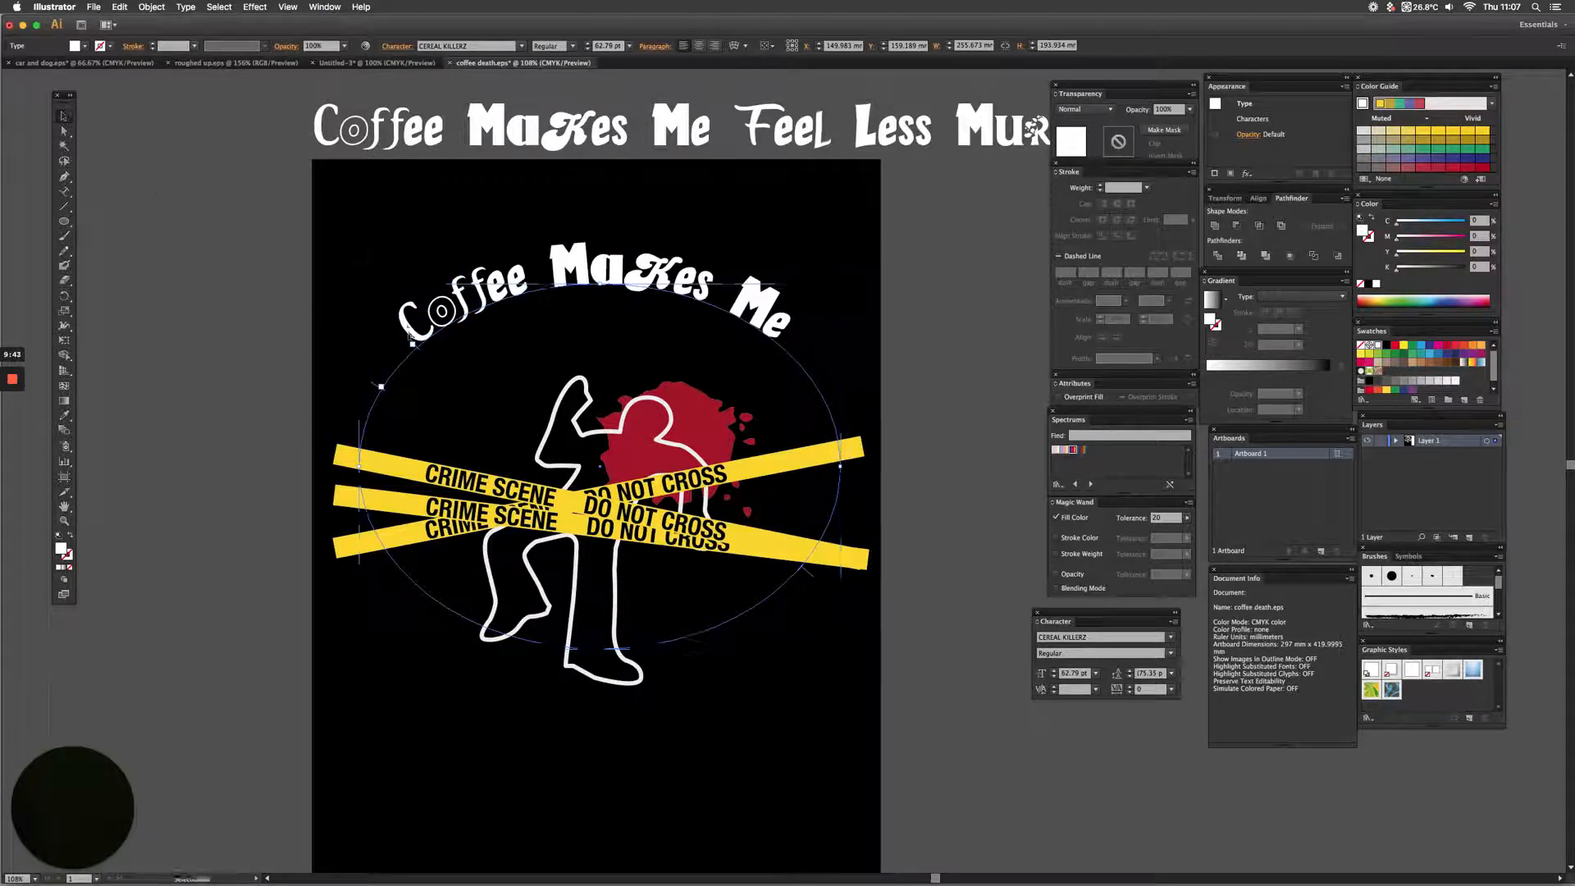
# - Increase the size of all the arched "Coffee Makes Me" text to 74.79 pt
pyautogui.doubleClick(595, 277)
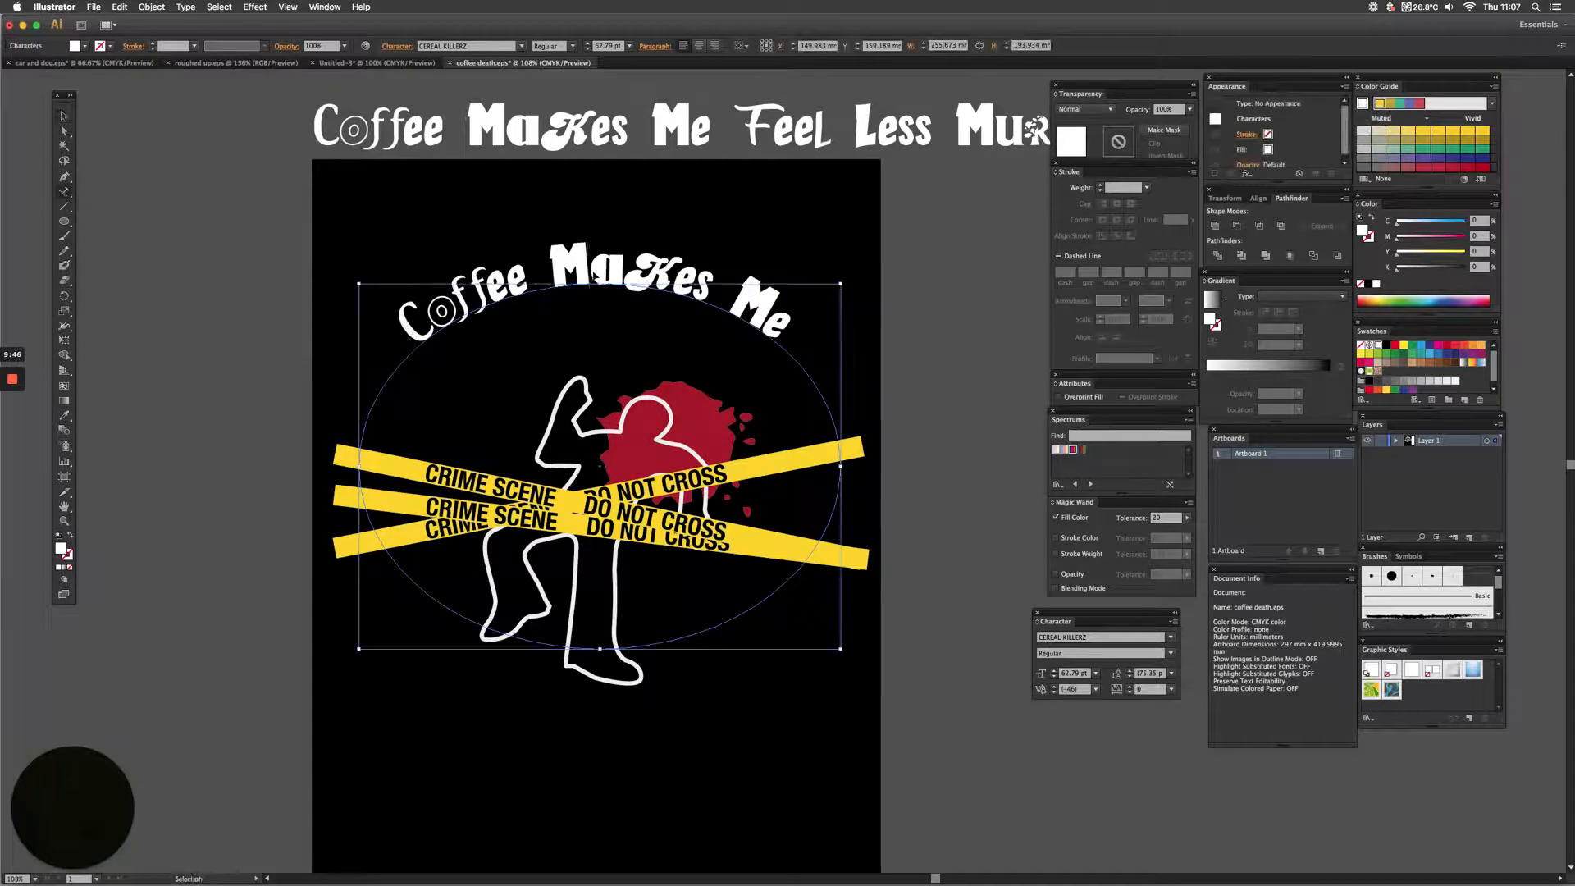
pyautogui.press('super+a')
pyautogui.press('super+shift+period')
pyautogui.press('super+shift+period')
pyautogui.press('super+shift+period')
pyautogui.press('super+shift+period')
pyautogui.press('super+shift+period')
pyautogui.press('super+shift+period')
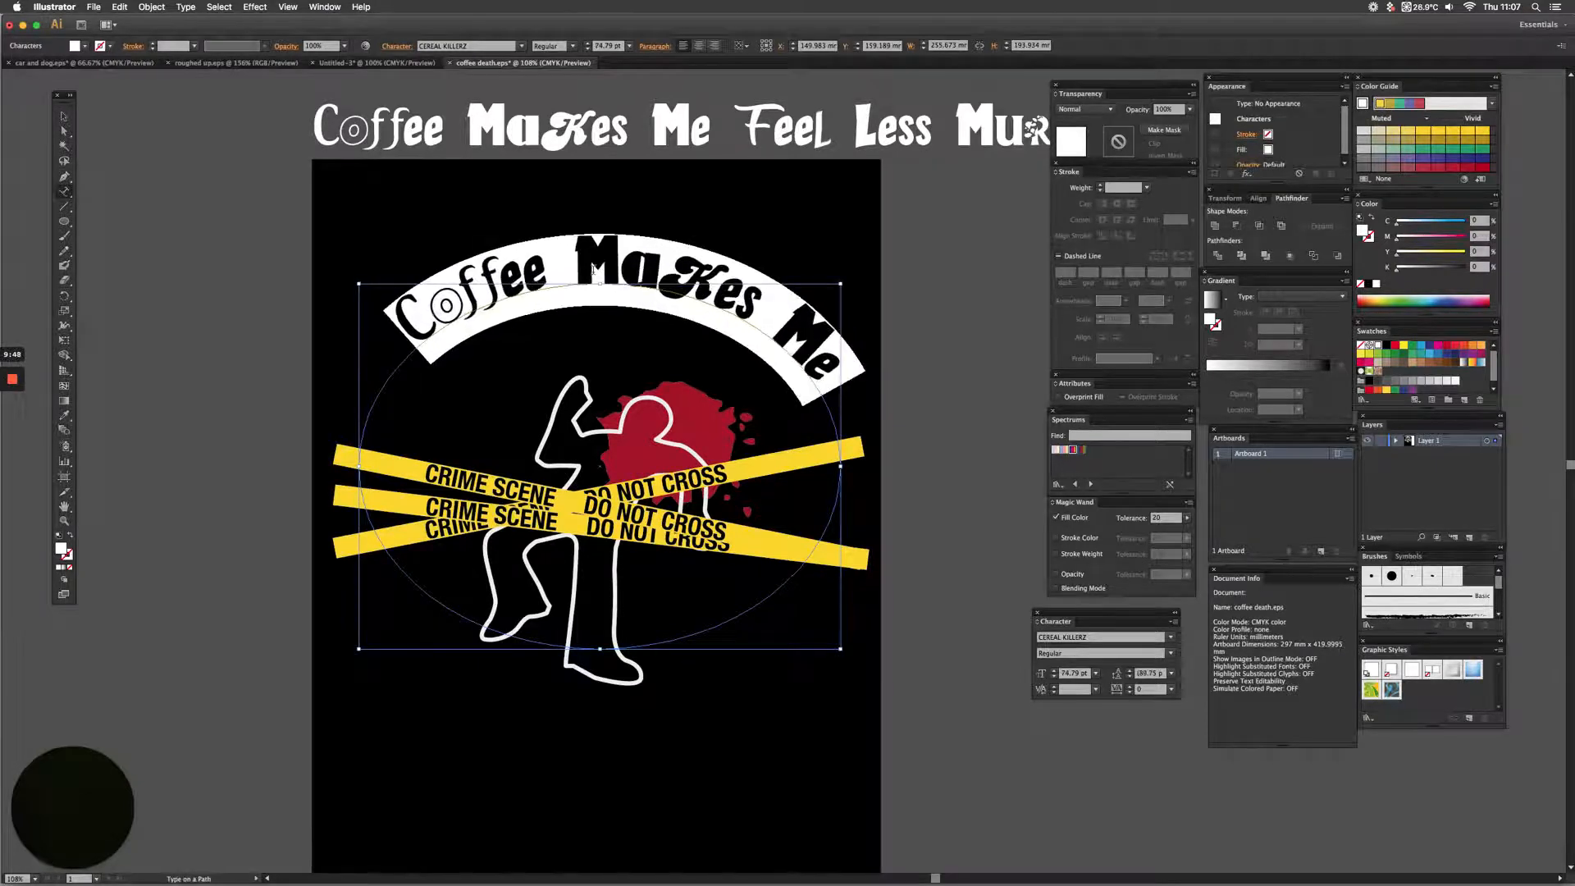
pyautogui.press('Escape')
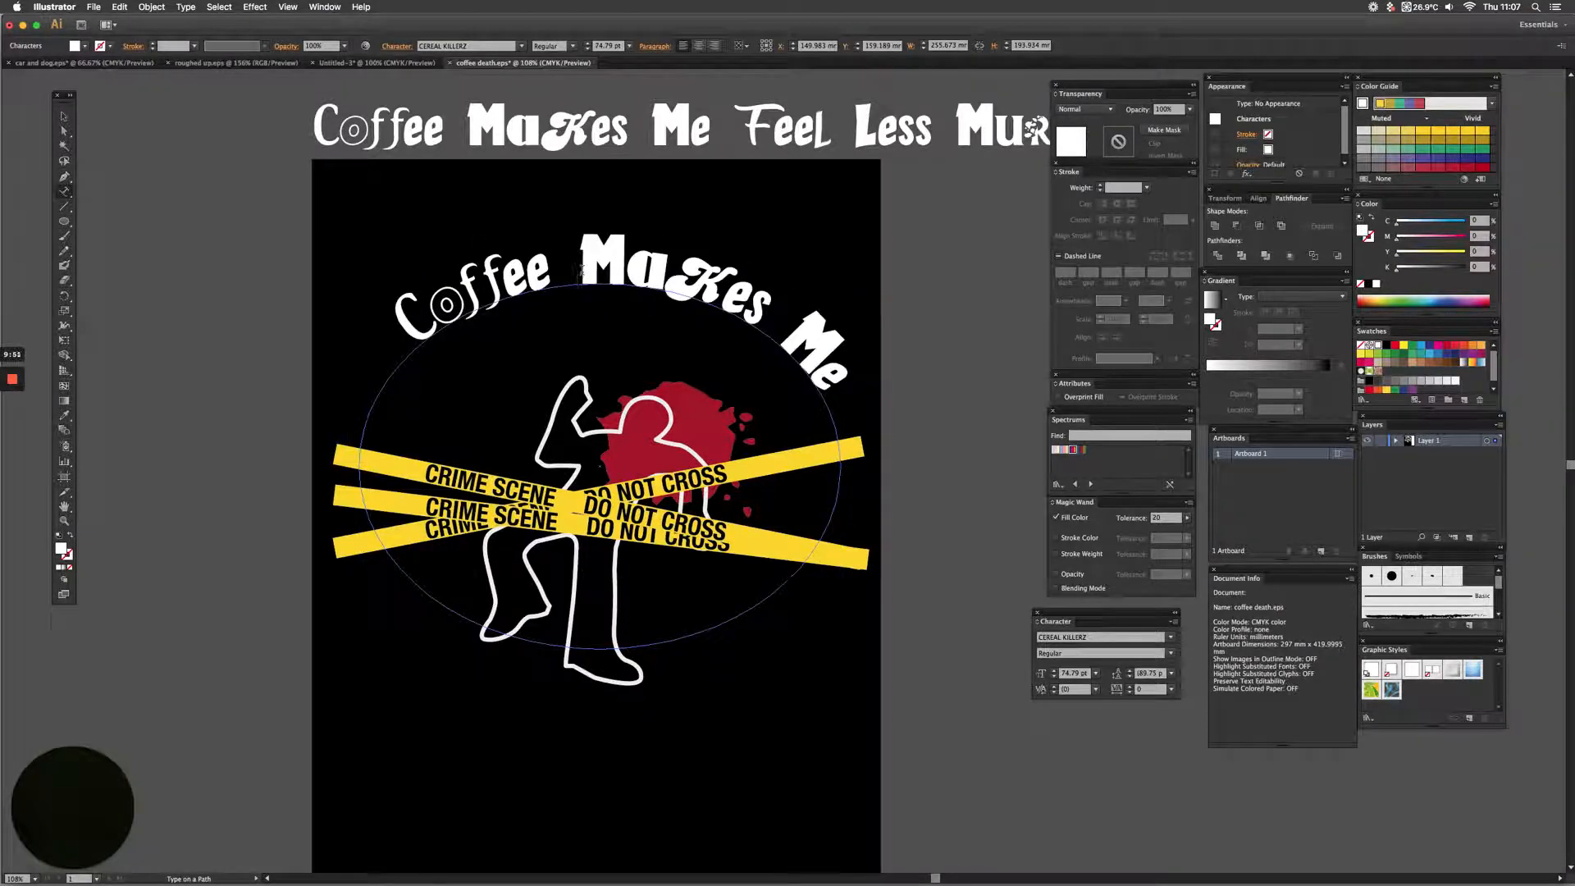
# - Tighten the kerning between "Coffee" and "Makes" in the arched text
pyautogui.hotkey('alt', 'Left')
pyautogui.hotkey('alt', 'Left')
pyautogui.hotkey('alt', 'Left')
pyautogui.hotkey('alt', 'Left')
pyautogui.hotkey('alt', 'Left')
pyautogui.hotkey('alt', 'Left')
pyautogui.hotkey('alt', 'Left')
pyautogui.hotkey('alt', 'Left')
pyautogui.hotkey('alt', 'Left')
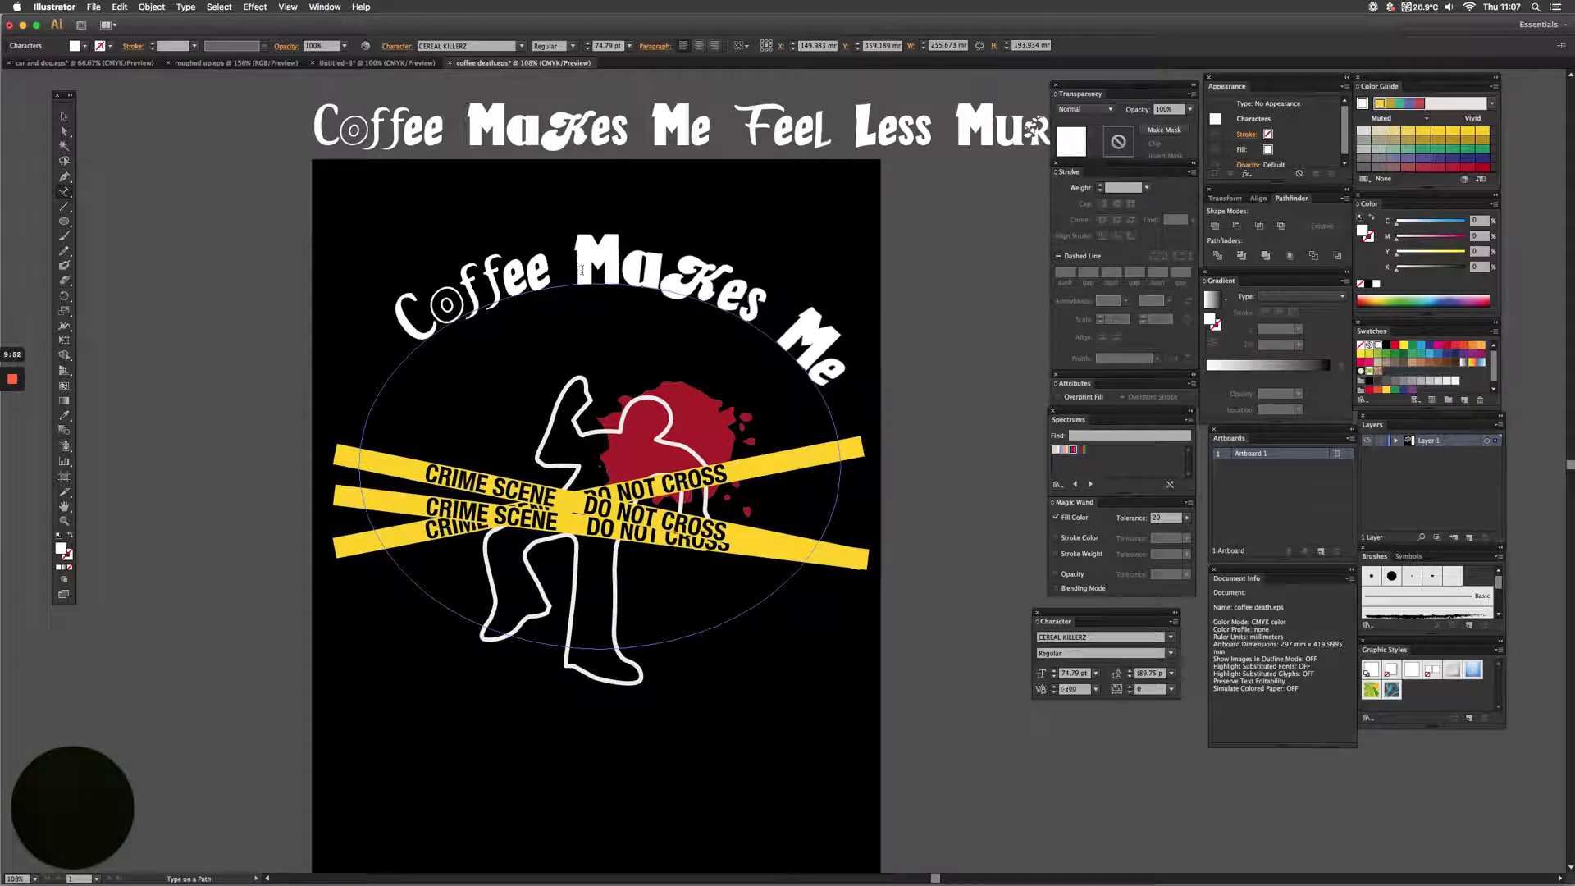
# - Tighten the kerning between "Makes" and "Me" to -200 and finish editing the arched text
pyautogui.press('Right')
pyautogui.press('Right')
pyautogui.press('Right')
pyautogui.press('Right')
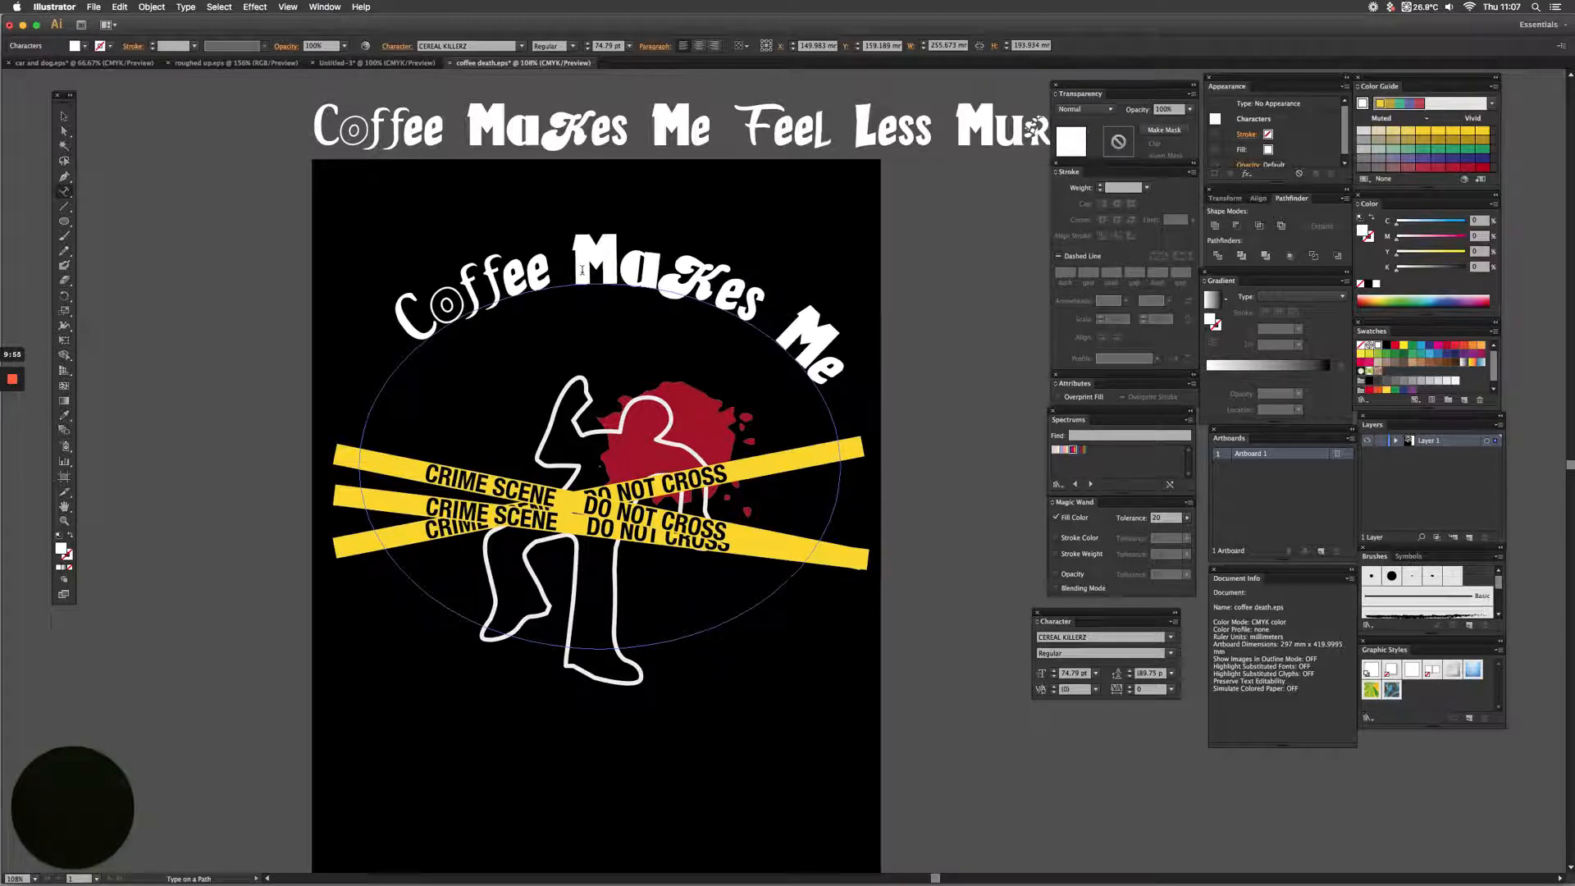
pyautogui.hotkey('alt', 'Left')
pyautogui.hotkey('alt', 'Left')
pyautogui.hotkey('alt', 'Left')
pyautogui.hotkey('alt', 'Left')
pyautogui.hotkey('alt', 'Left')
pyautogui.hotkey('alt', 'Left')
pyautogui.hotkey('alt', 'Left')
pyautogui.hotkey('alt', 'Left')
pyautogui.hotkey('alt', 'Left')
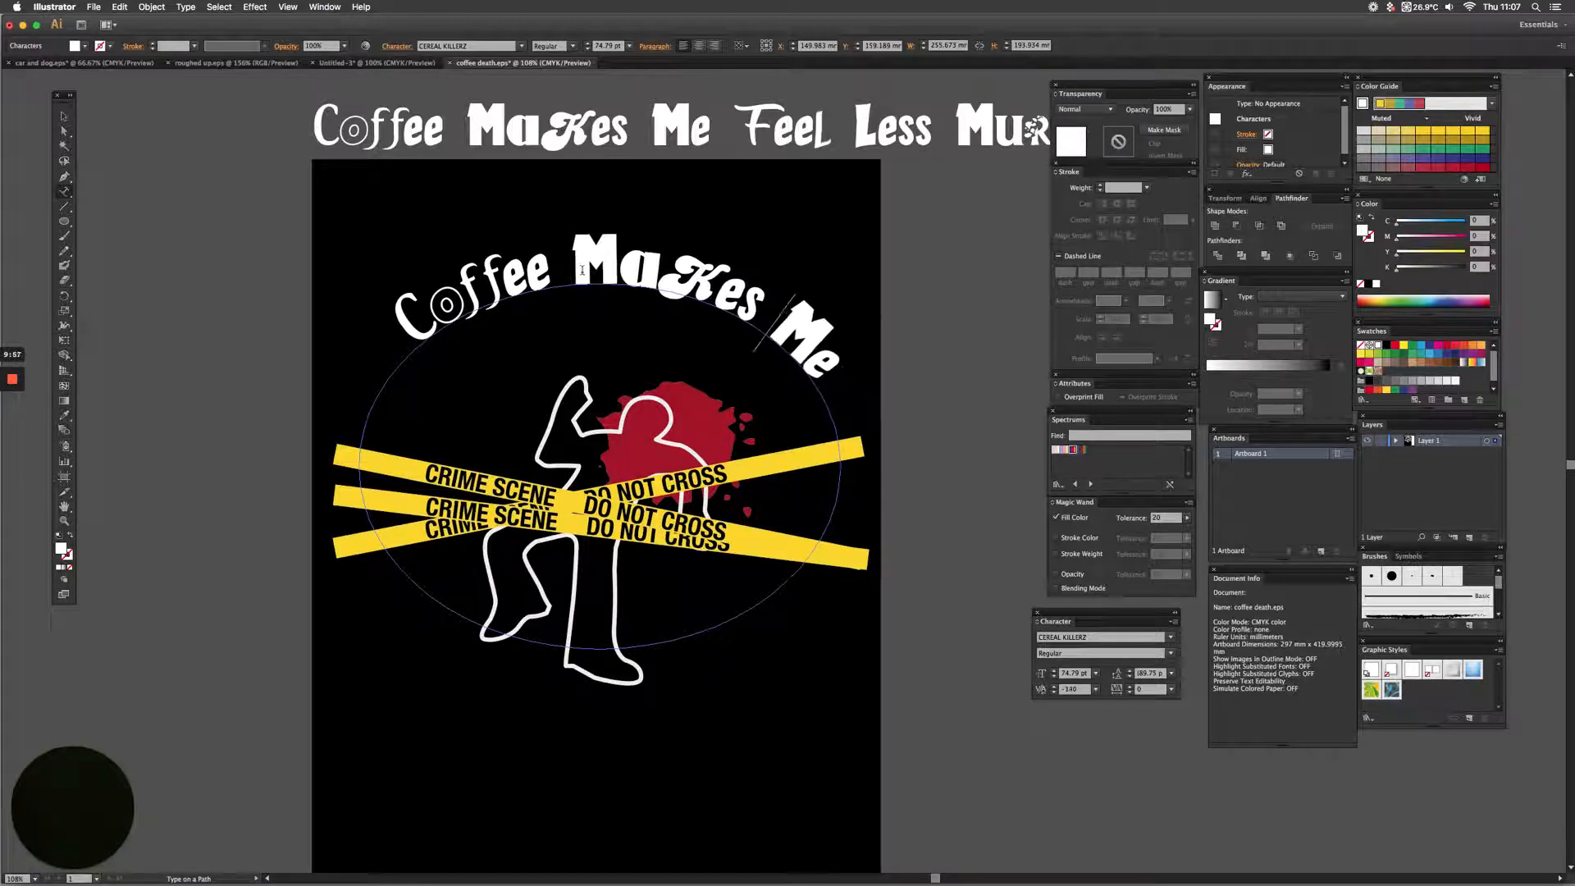
pyautogui.hotkey('alt', 'Left')
pyautogui.hotkey('alt', 'Left')
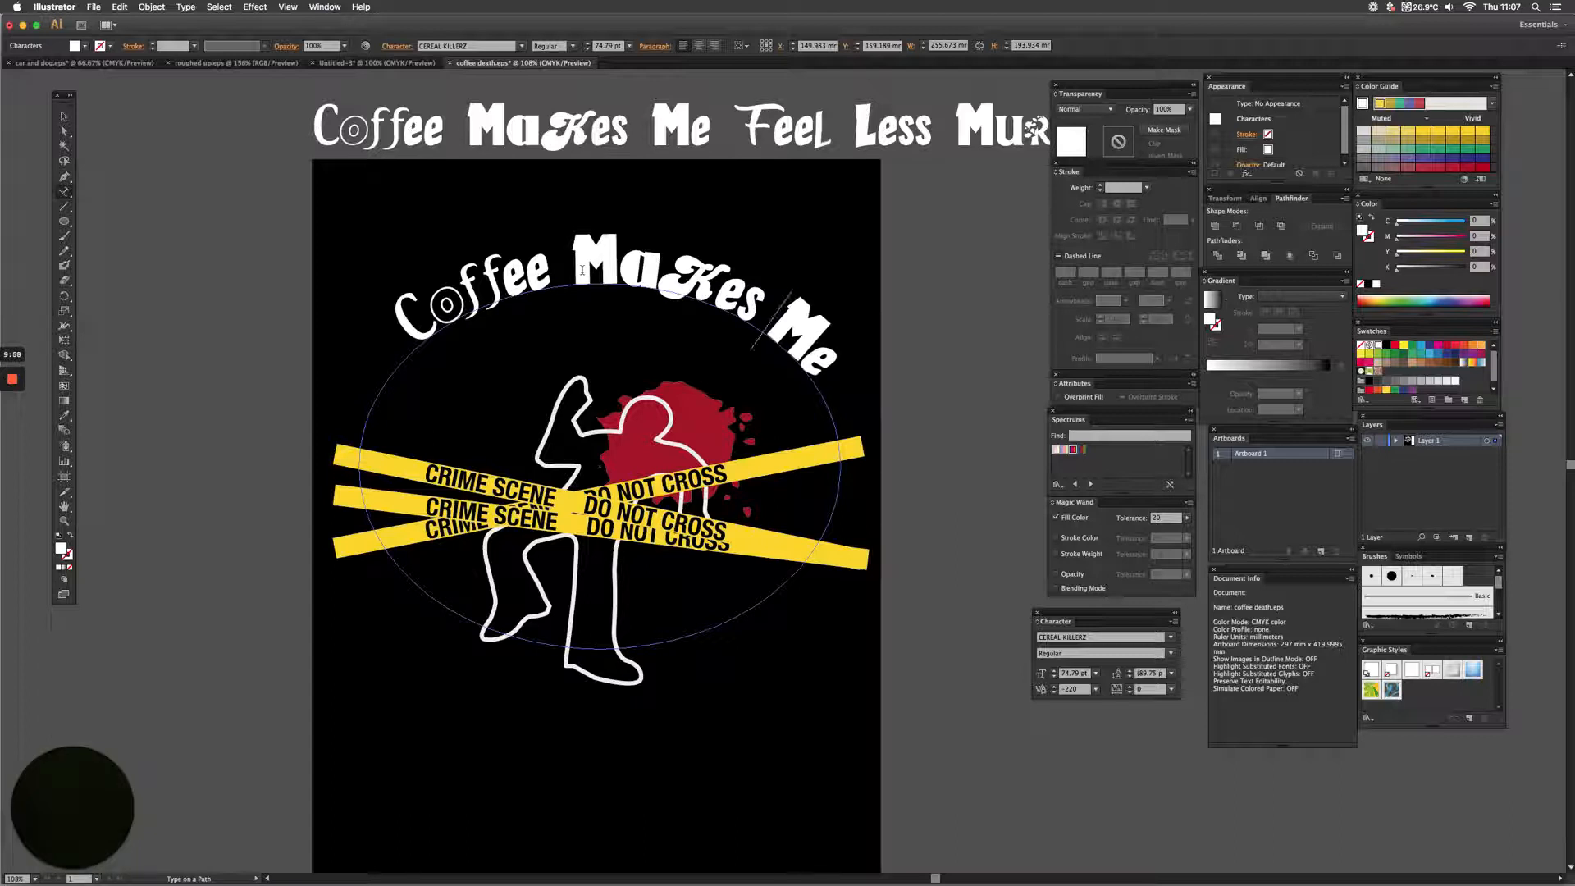
pyautogui.hotkey('alt', 'Right')
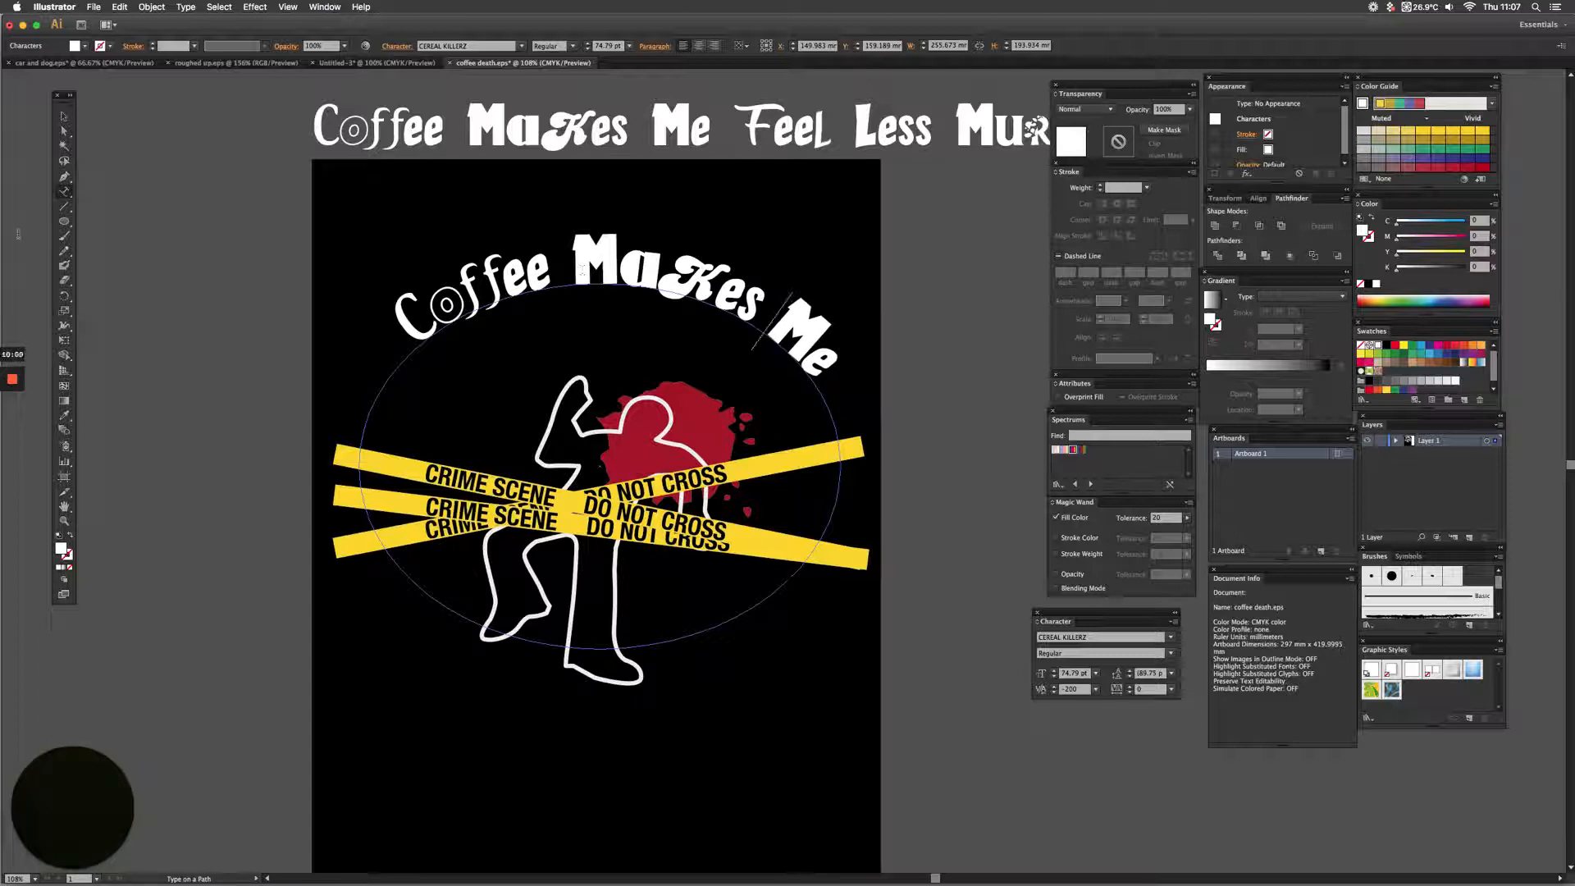
pyautogui.click(64, 115)
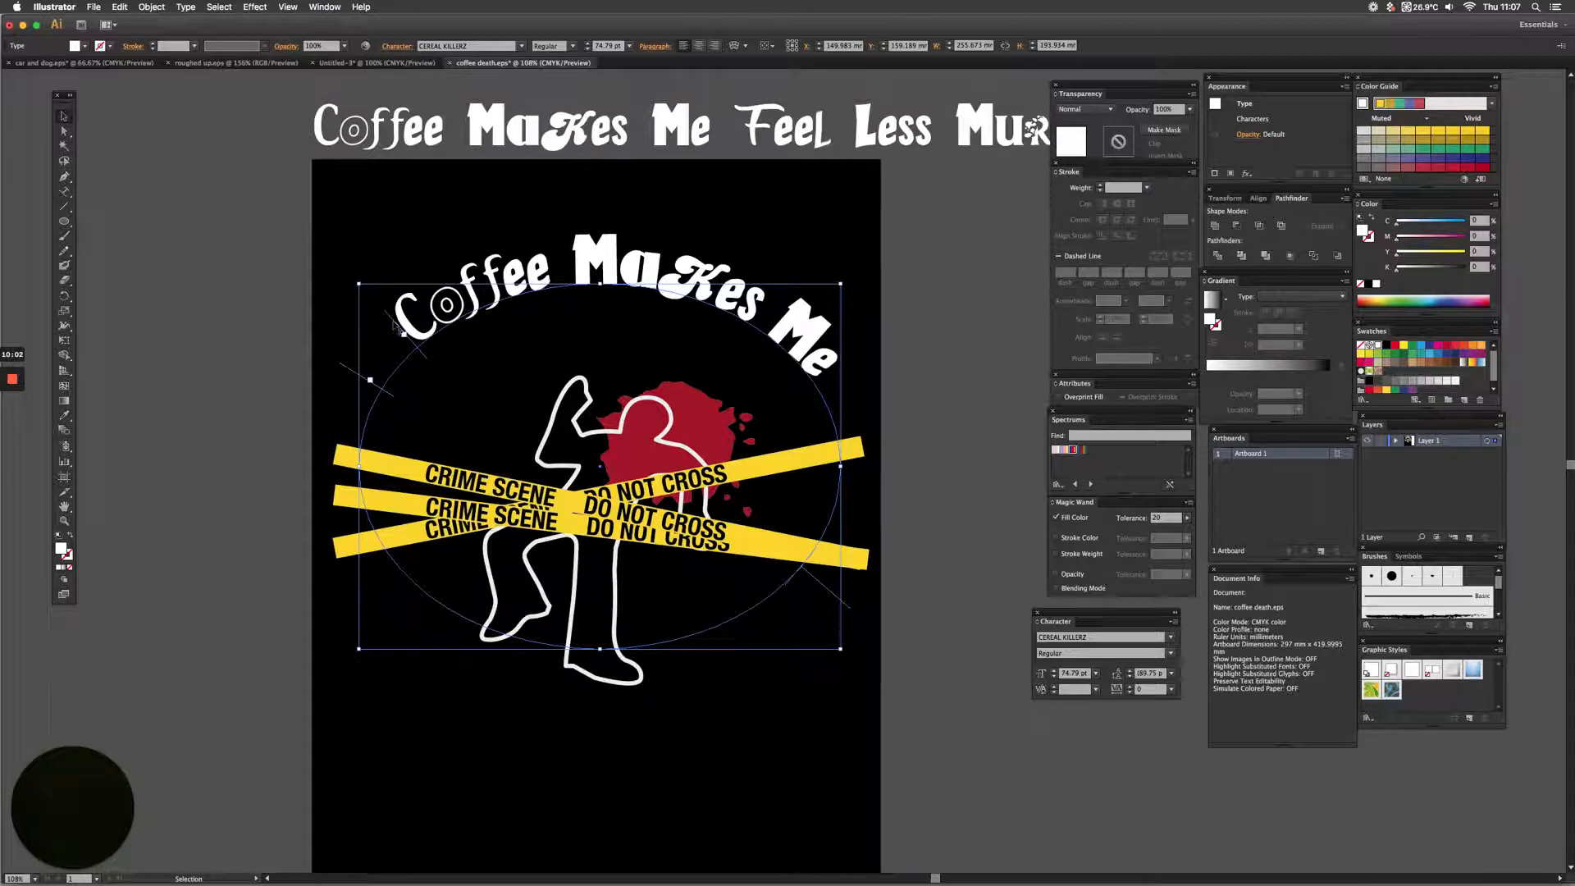
# - Slide "Coffee Makes Me" counterclockwise along its ellipse and move it down closer to the body outline
pyautogui.moveTo(398, 326); pyautogui.dragTo(373, 335)
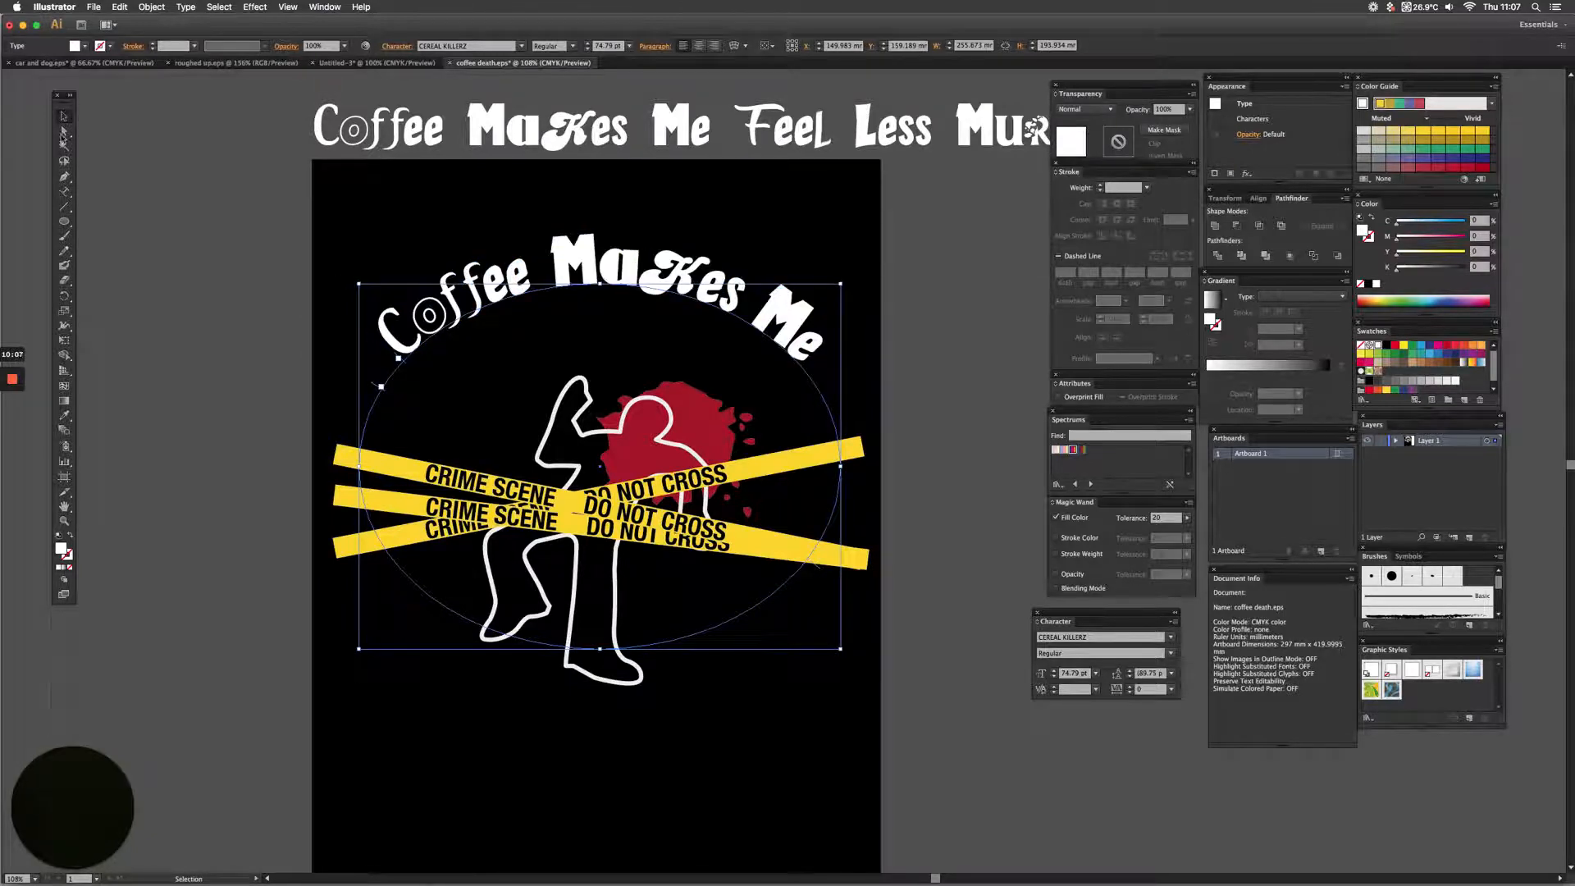
pyautogui.moveTo(564, 270); pyautogui.dragTo(572, 301)
pyautogui.moveTo(592, 285); pyautogui.dragTo(592, 283)
# - Delete "Coffee Makes Me" from the straight slogan text above the artboard, leaving "Feel Less Murdery"
pyautogui.click(64, 191)
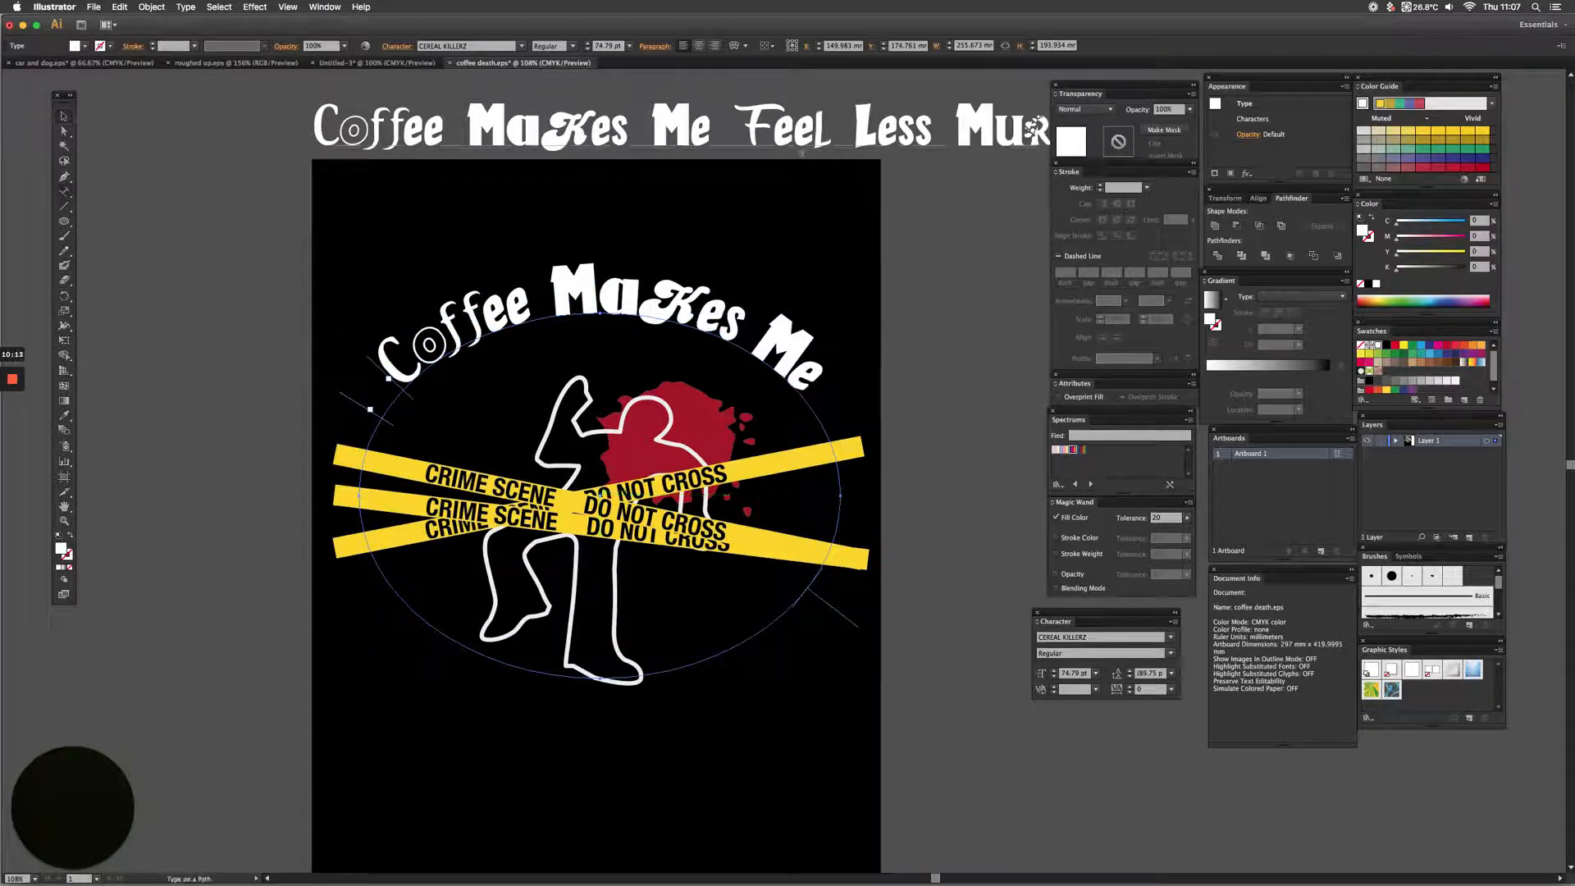
pyautogui.moveTo(733, 132); pyautogui.dragTo(314, 127)
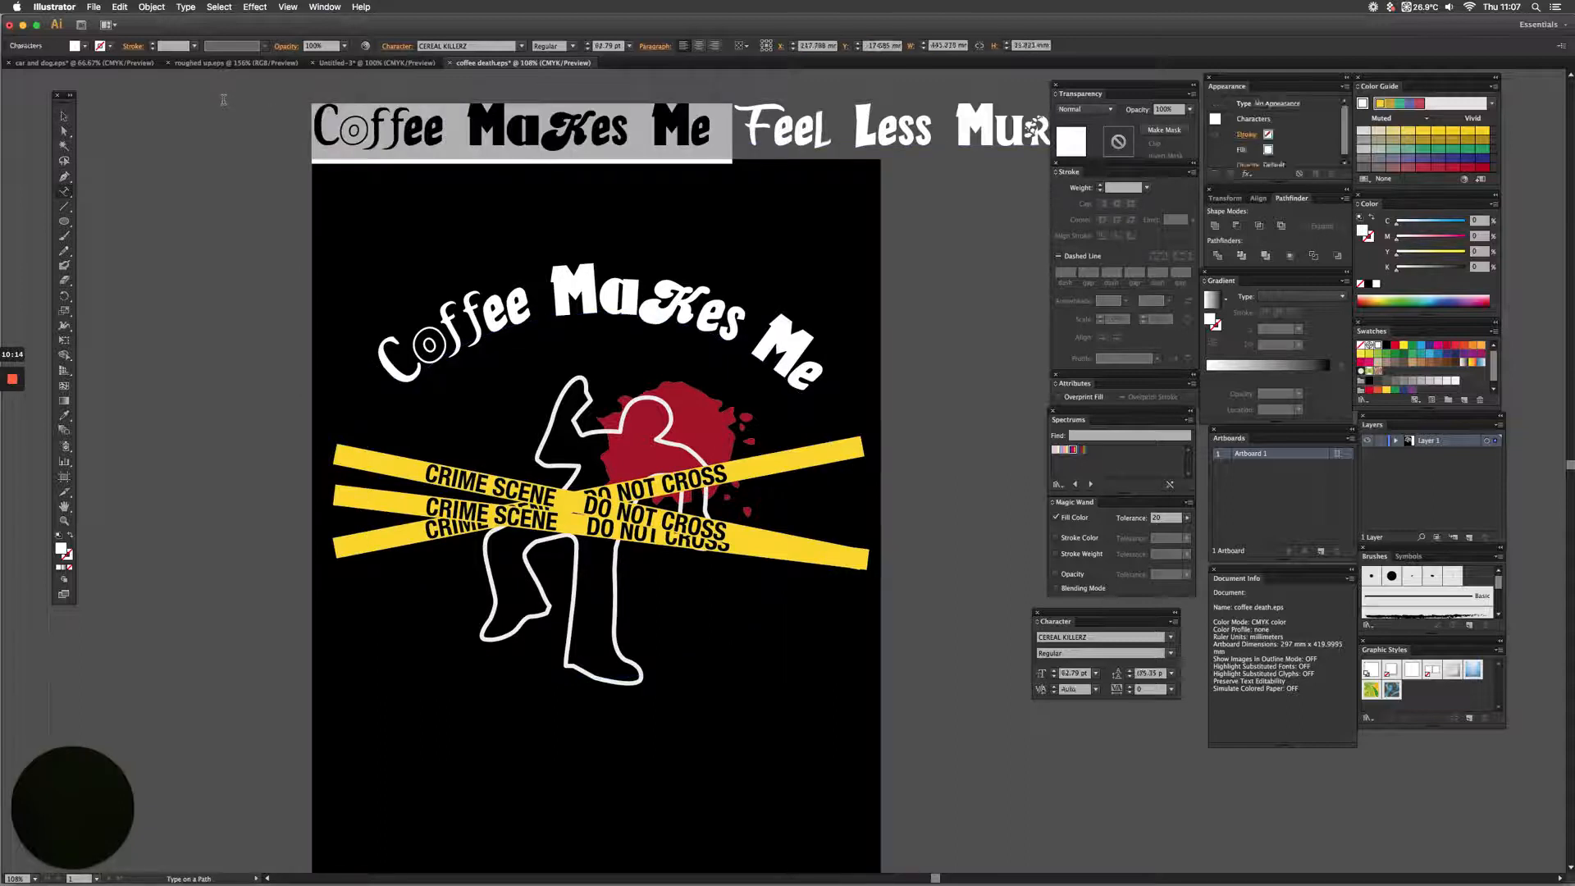
pyautogui.press('BackSpace')
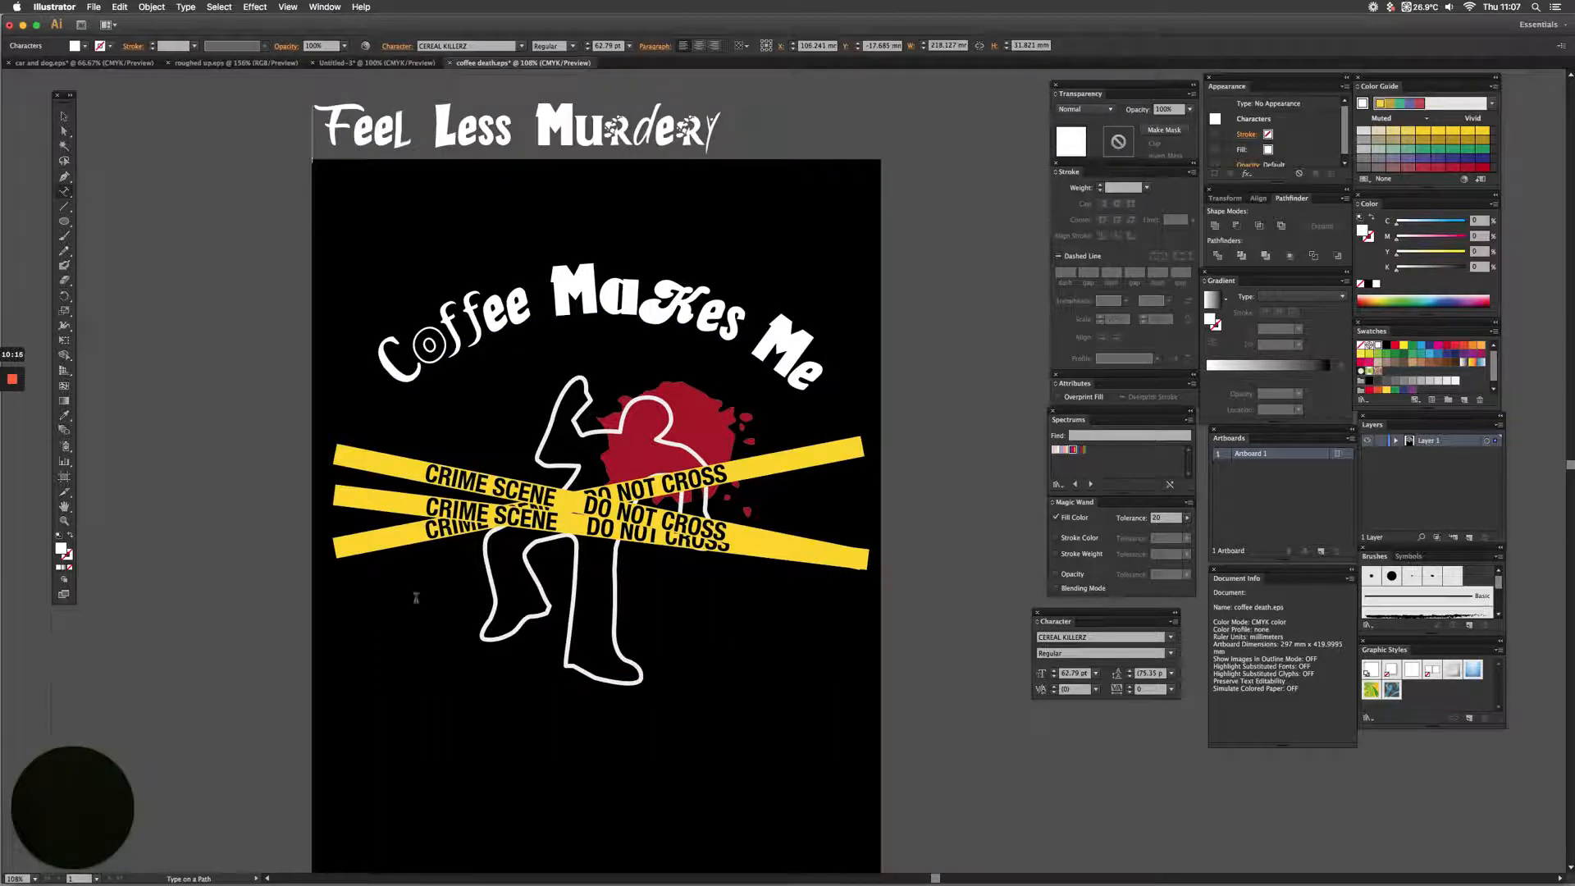
# - Draw an ellipse about 327 by 227 mm over the crime-scene artwork, below the arched text
pyautogui.click(63, 223)
pyautogui.moveTo(63, 223); pyautogui.dragTo(115, 251)
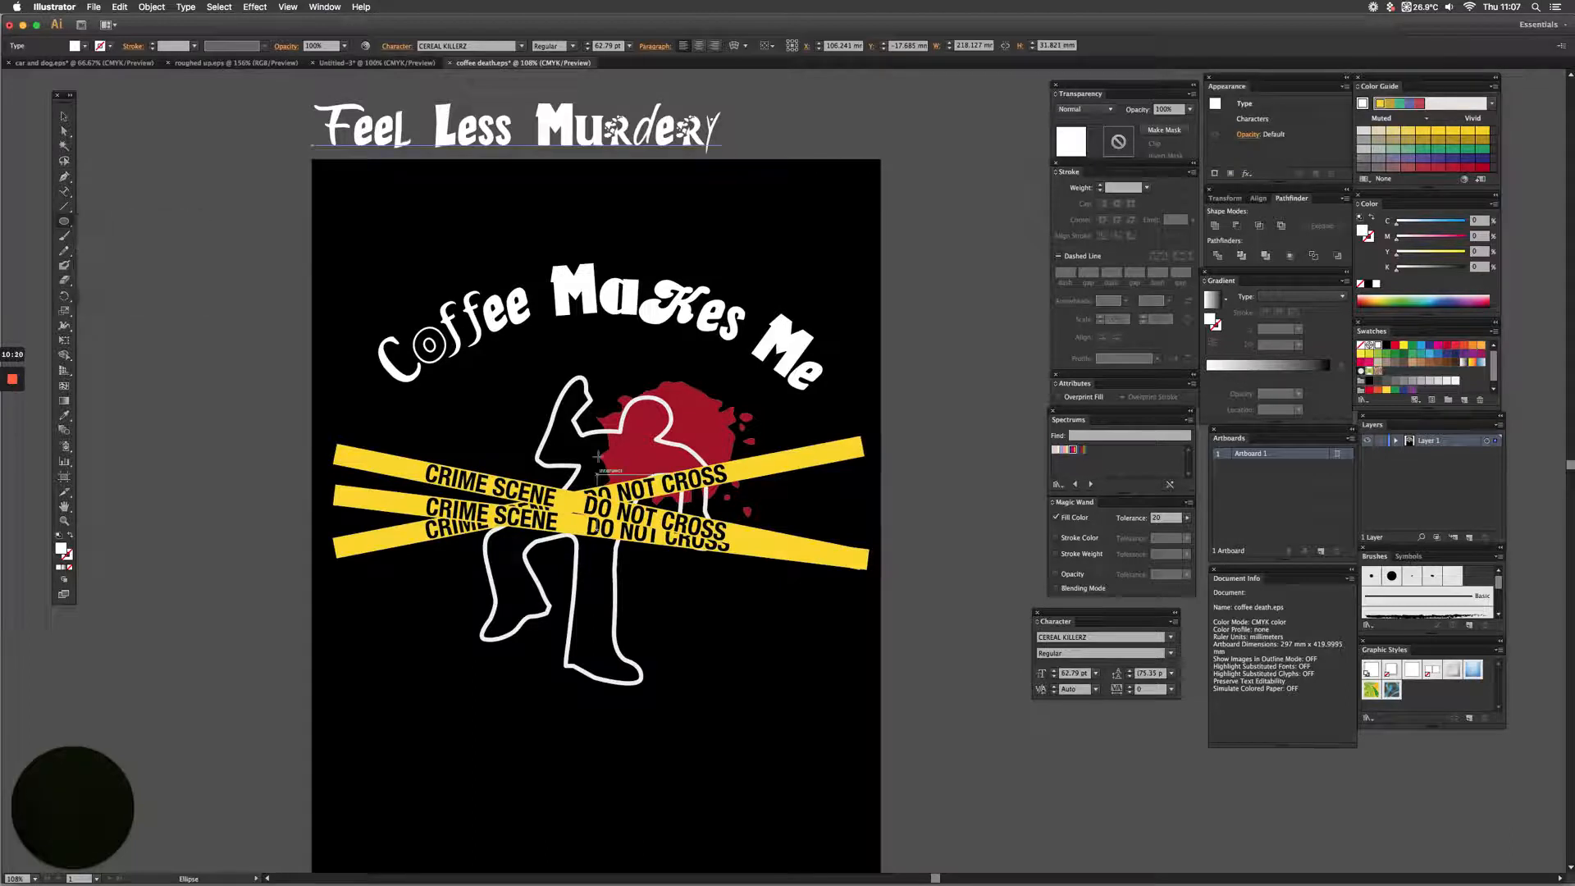
pyautogui.moveTo(357, 364)
pyautogui.mouseDown()
pyautogui.moveTo(874, 817)
pyautogui.moveTo(949, 782)
pyautogui.moveTo(970, 792)
pyautogui.mouseUp()
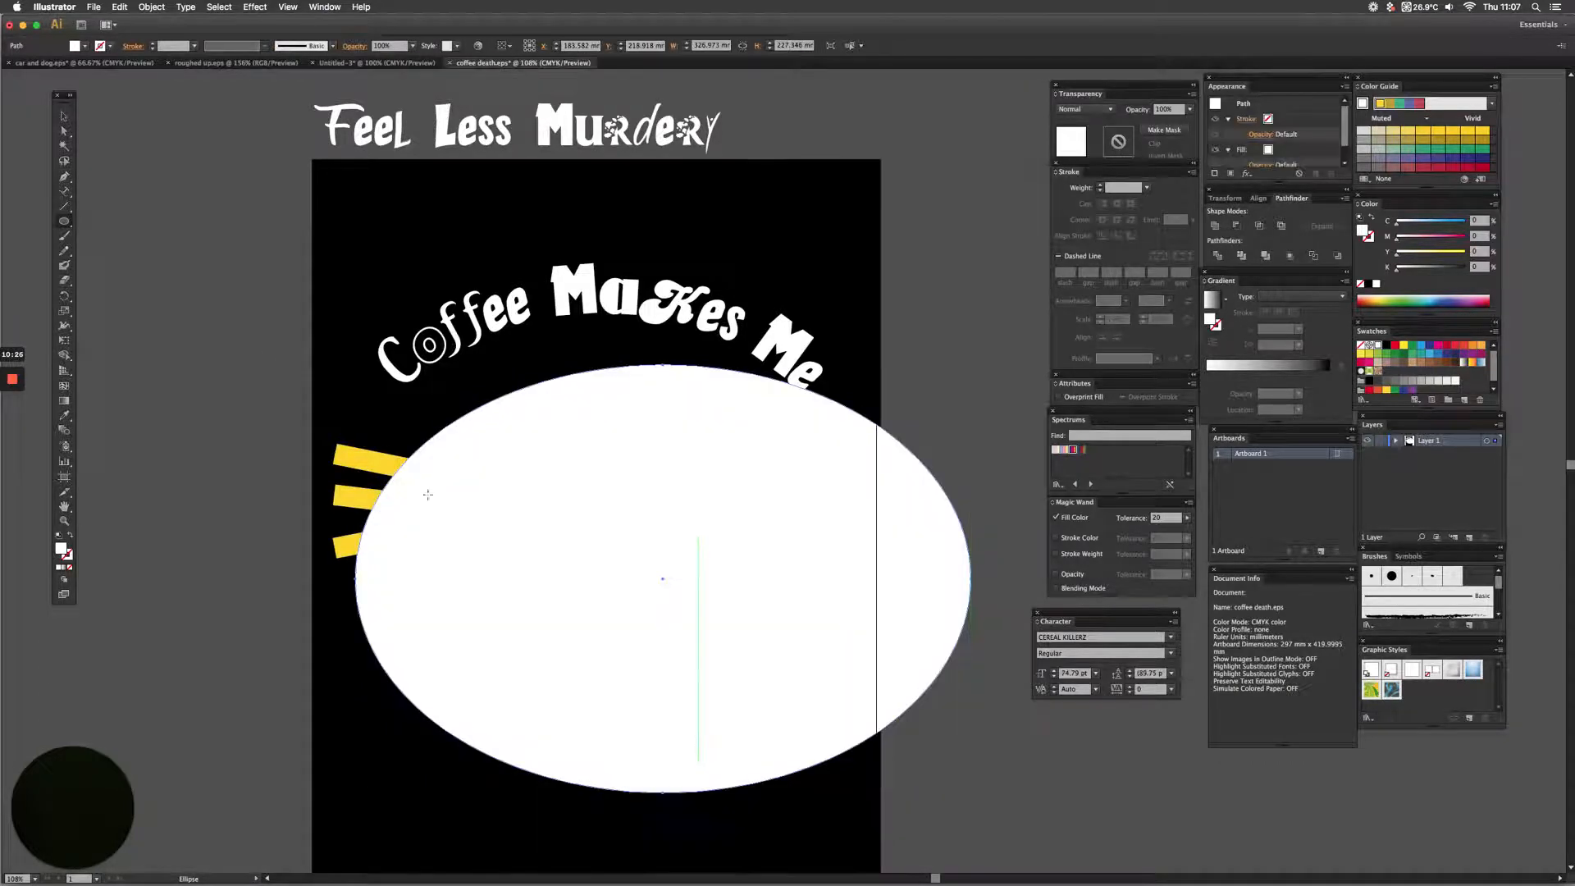
# - Copy the straight "Feel Less Murdery" text above the artboard
pyautogui.click(67, 193)
pyautogui.moveTo(67, 194); pyautogui.dragTo(89, 191)
pyautogui.moveTo(724, 131); pyautogui.dragTo(311, 100)
pyautogui.press('super+c')
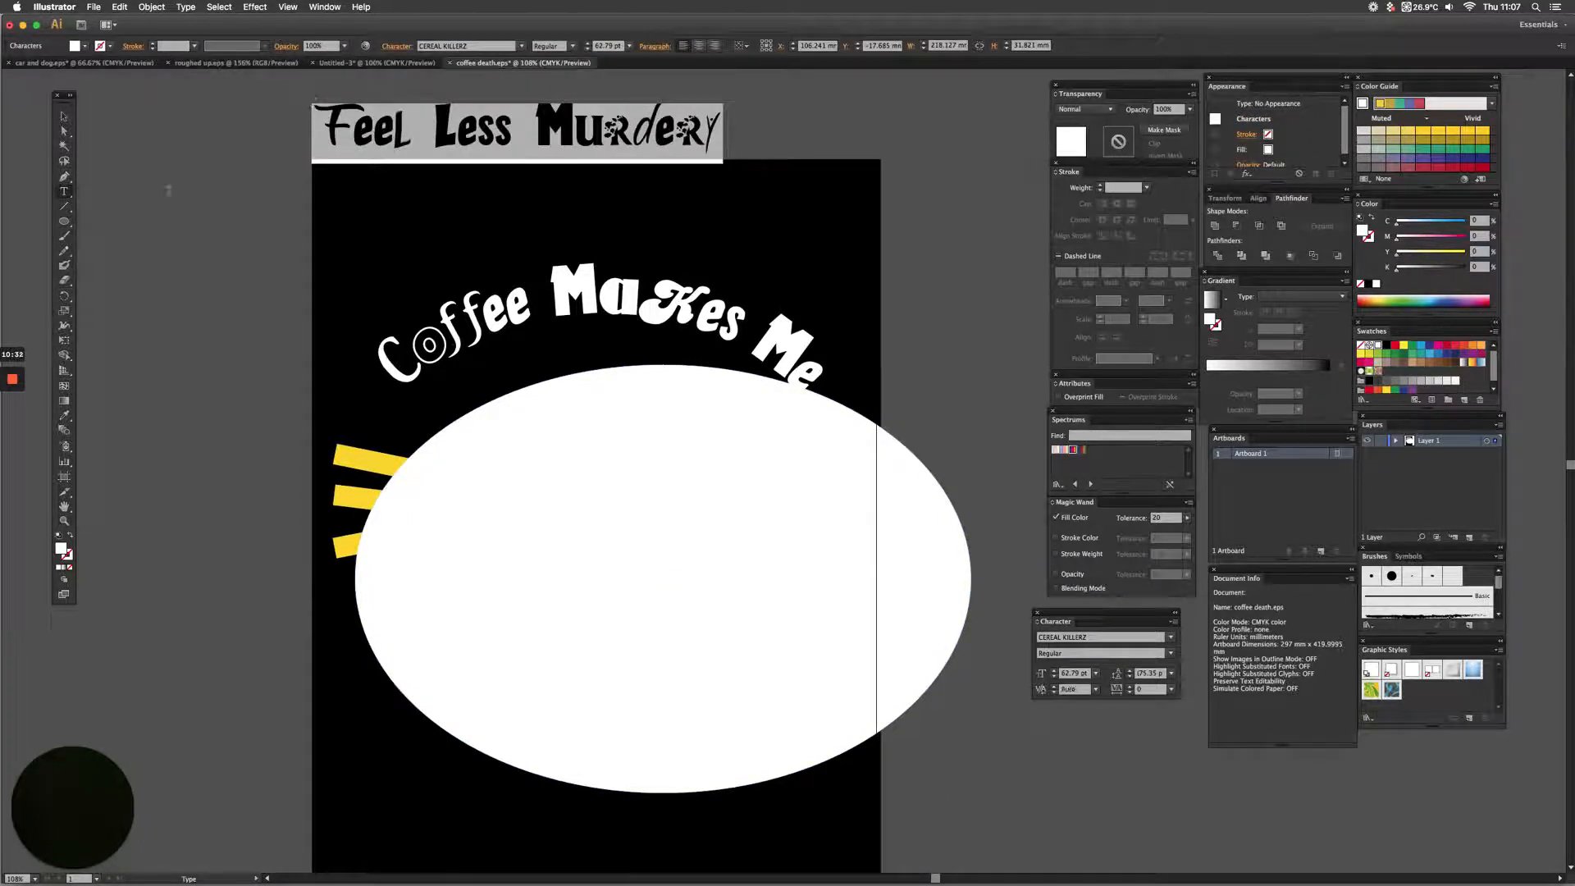
# - Paste "Feel Less Murdery" as path text on the new ellipse and flip it inside so it reads upright along the lower edge
pyautogui.moveTo(64, 192); pyautogui.dragTo(109, 221)
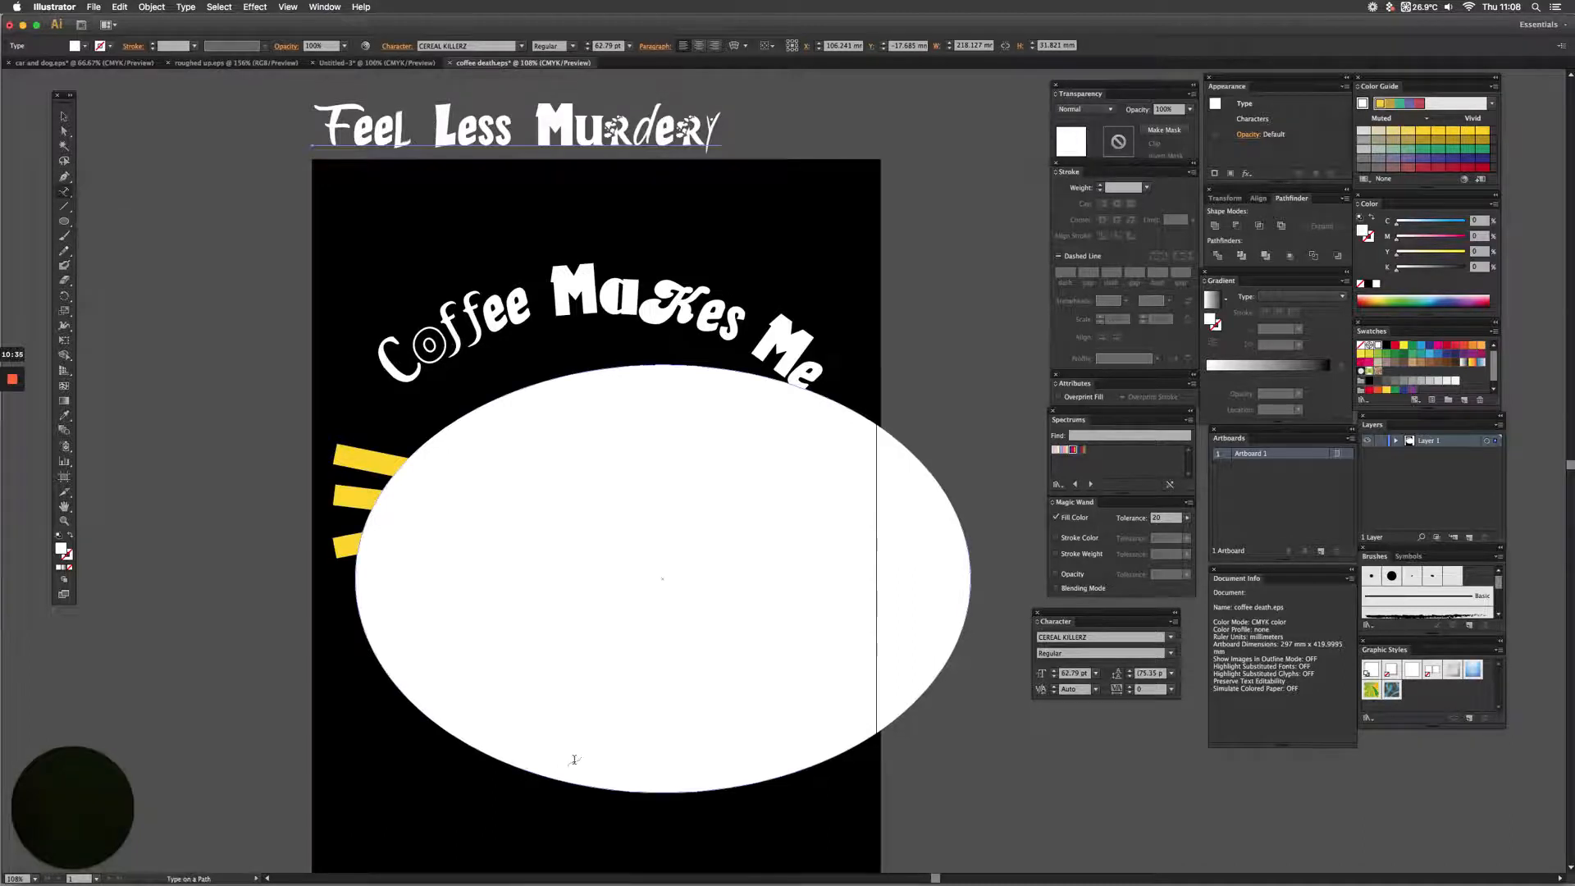
pyautogui.click(678, 792)
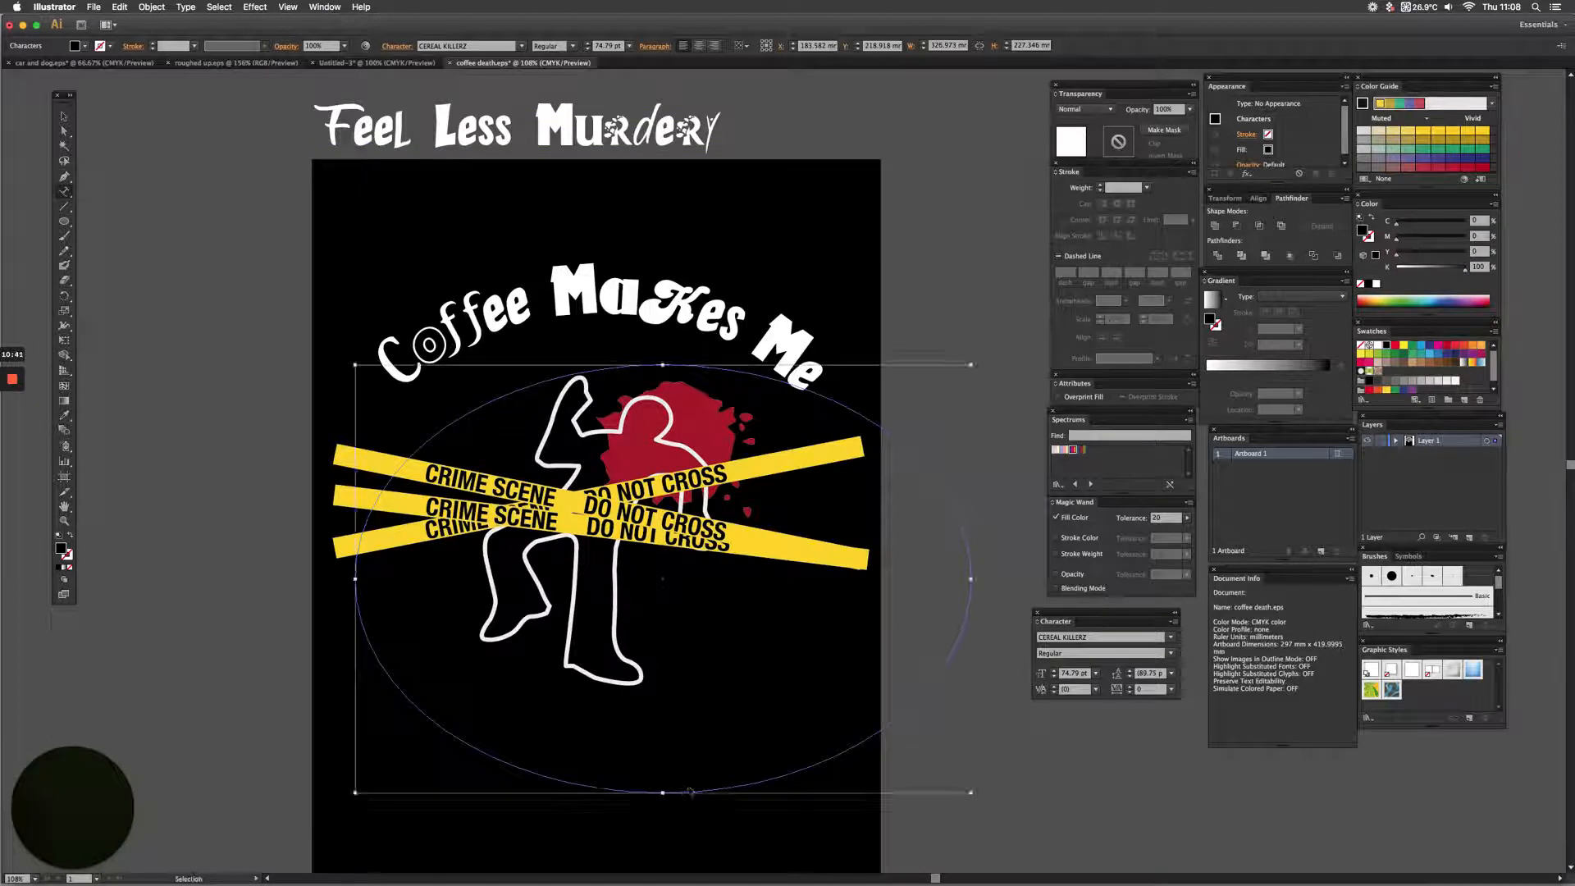
pyautogui.press('super+v')
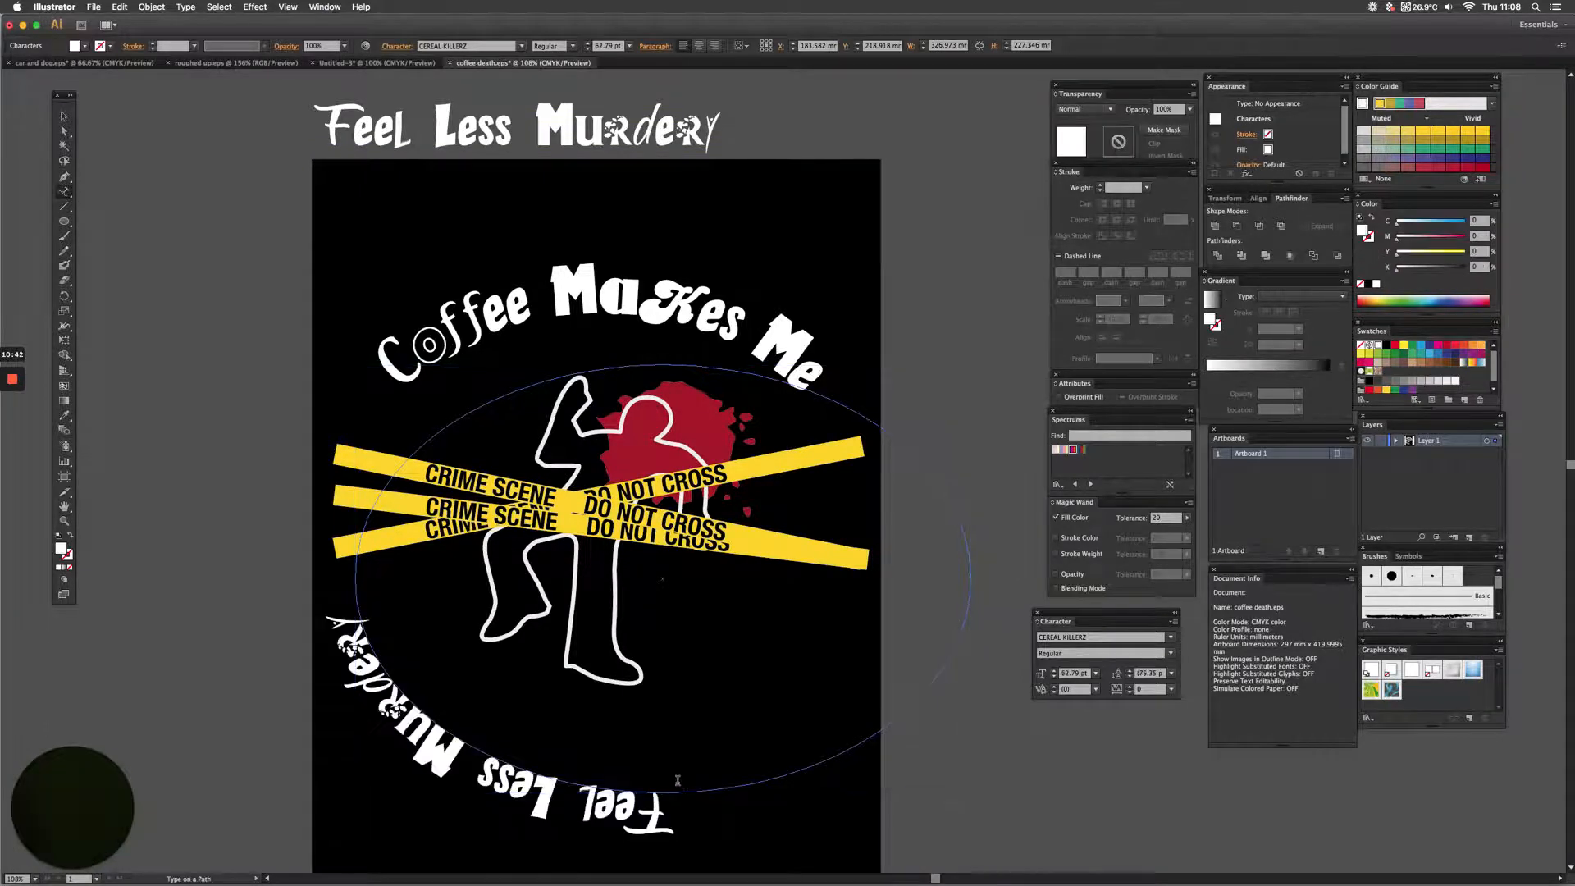
pyautogui.click(64, 117)
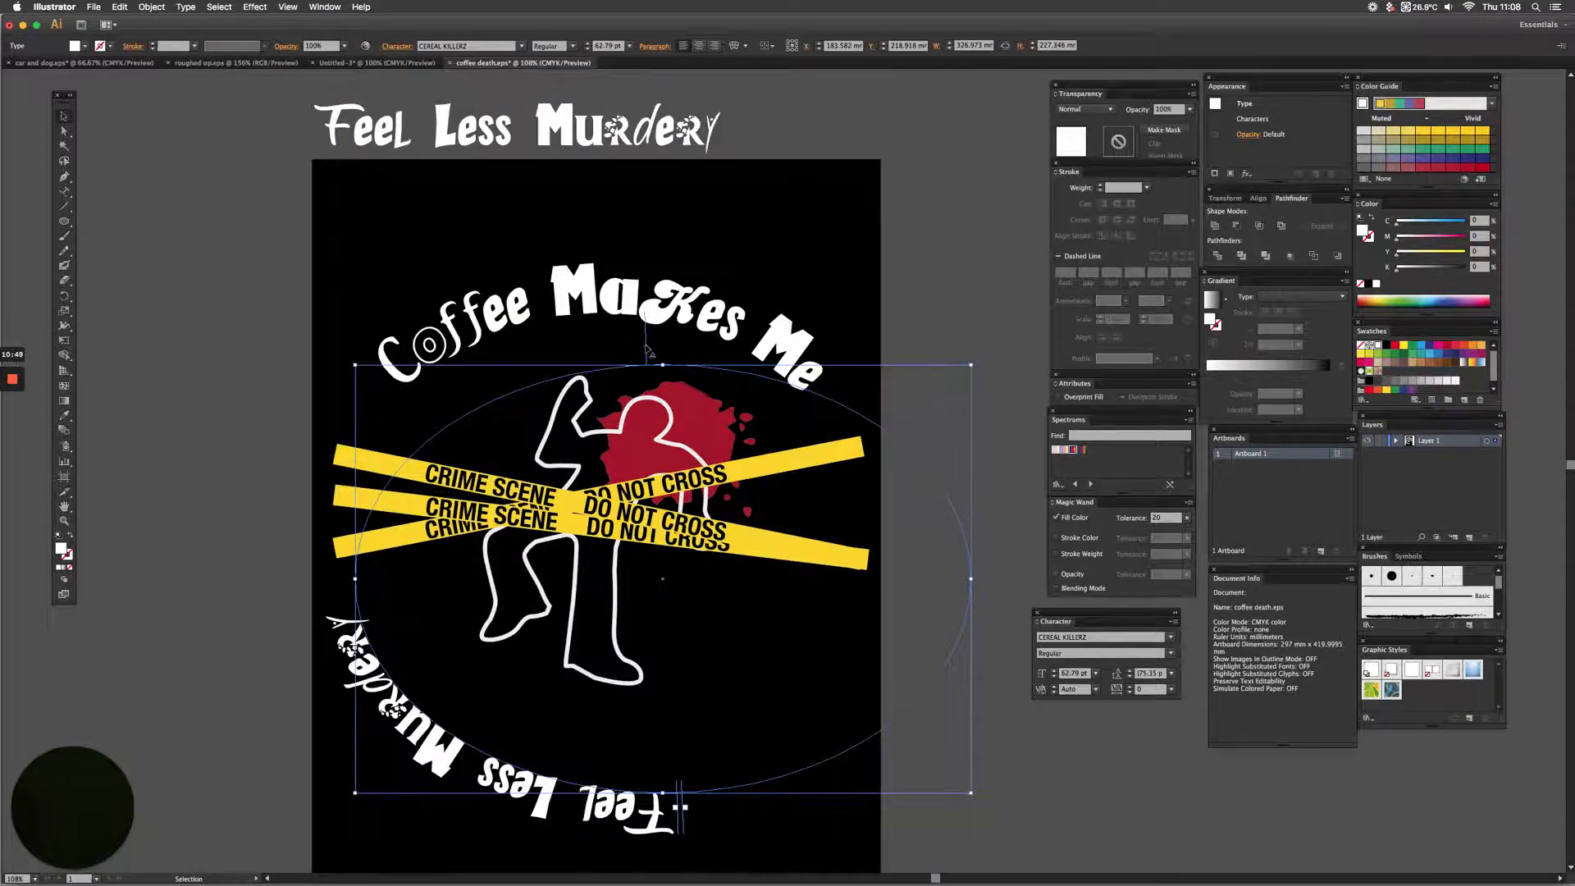
pyautogui.moveTo(646, 348); pyautogui.dragTo(772, 580)
# - Increase the size of all the curved "Feel Less Murdery" text to 80.79 pt
pyautogui.click(64, 192)
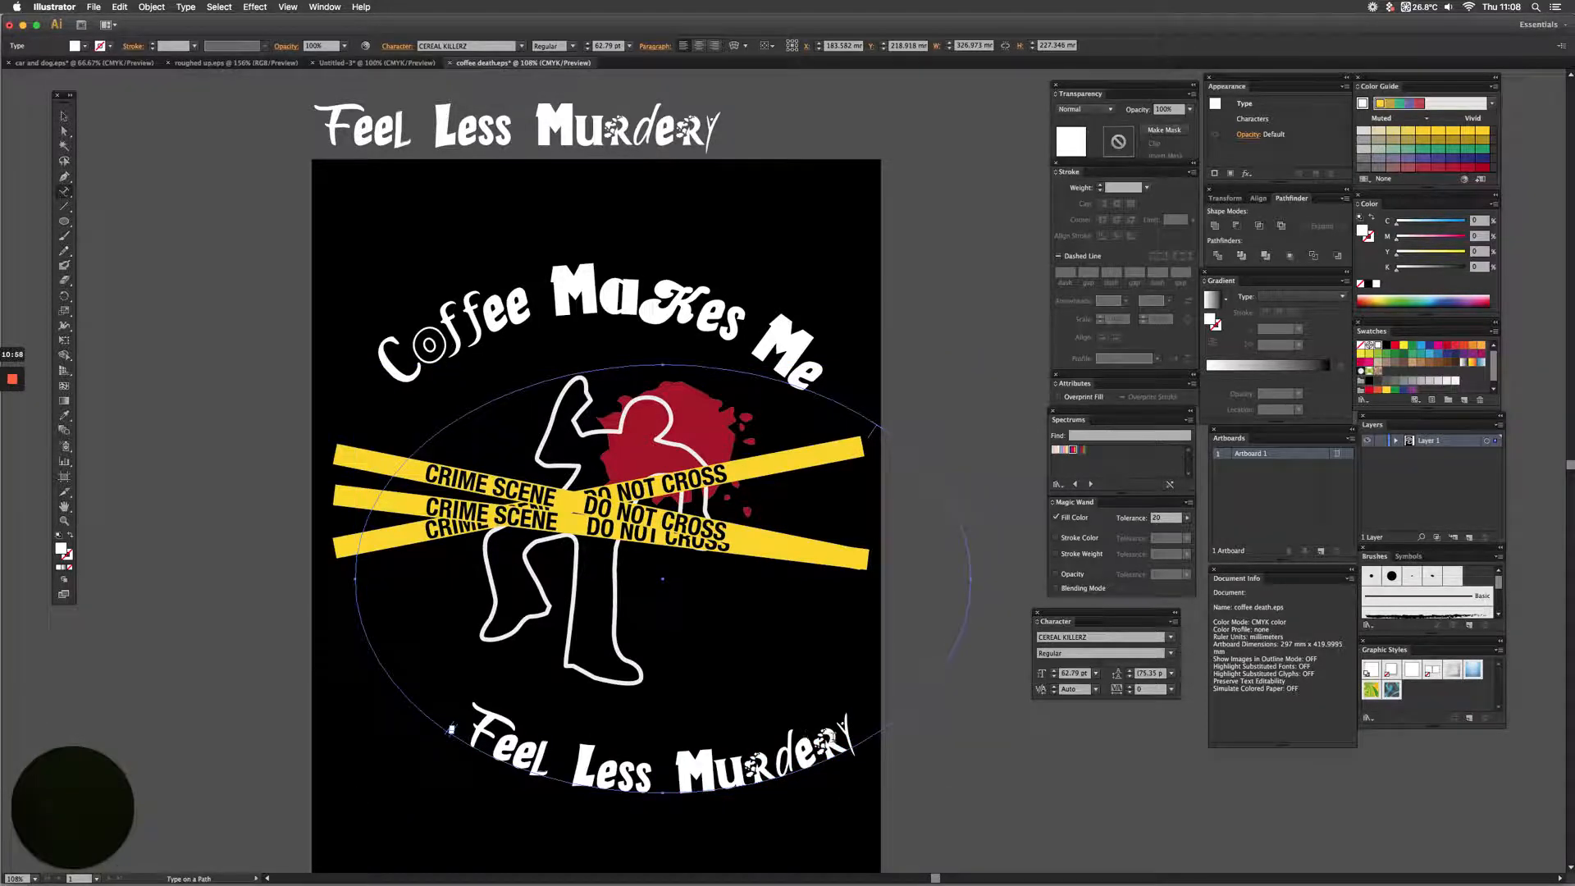
pyautogui.moveTo(852, 733); pyautogui.dragTo(383, 775)
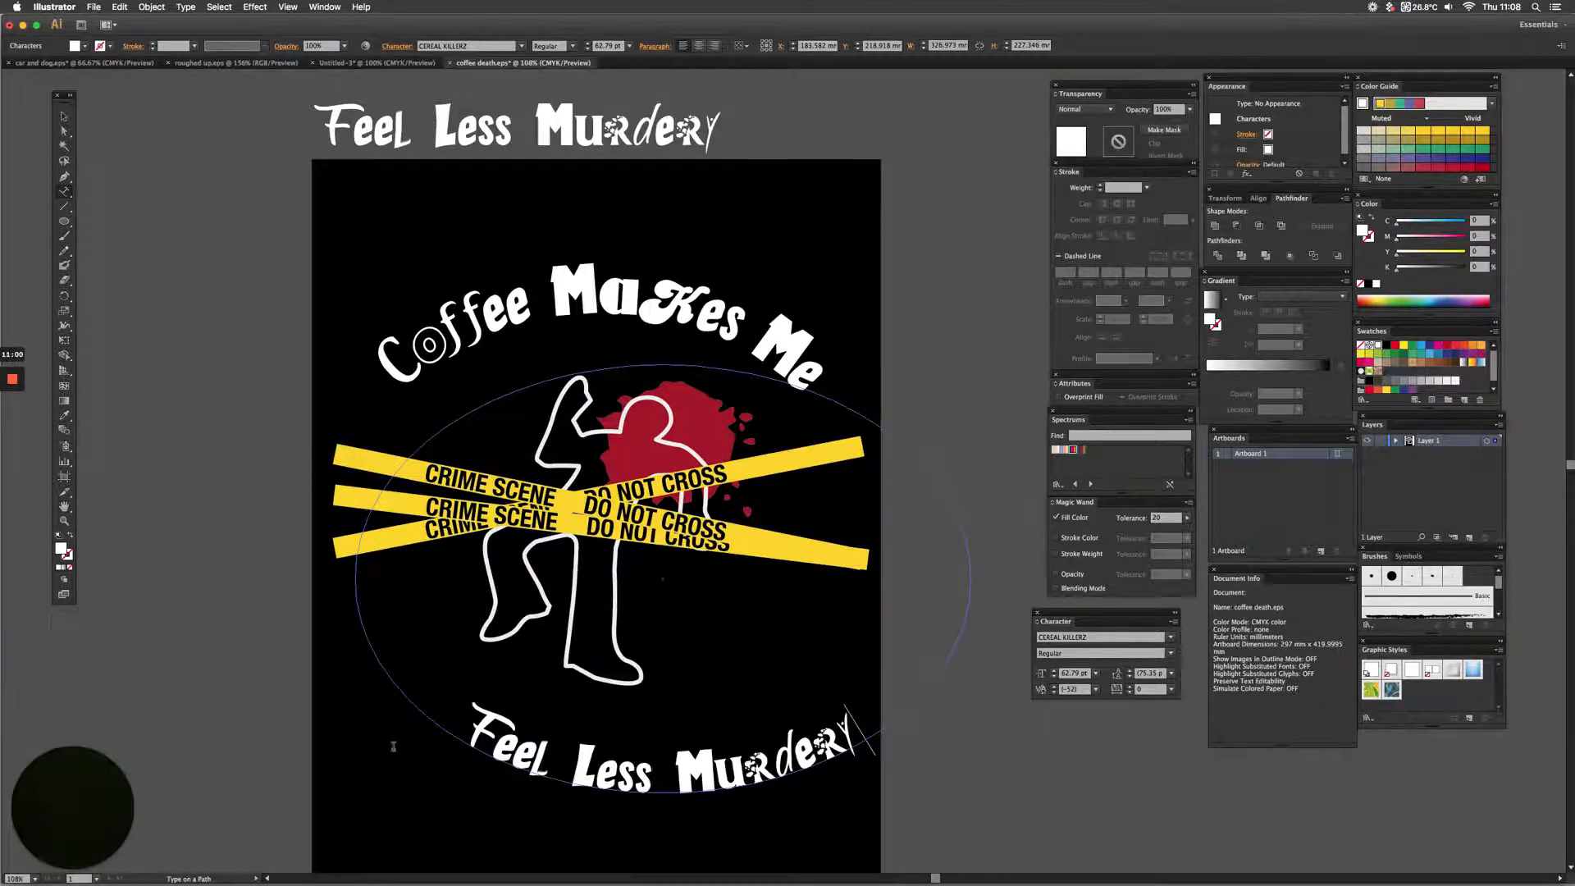
pyautogui.moveTo(469, 702); pyautogui.dragTo(461, 722)
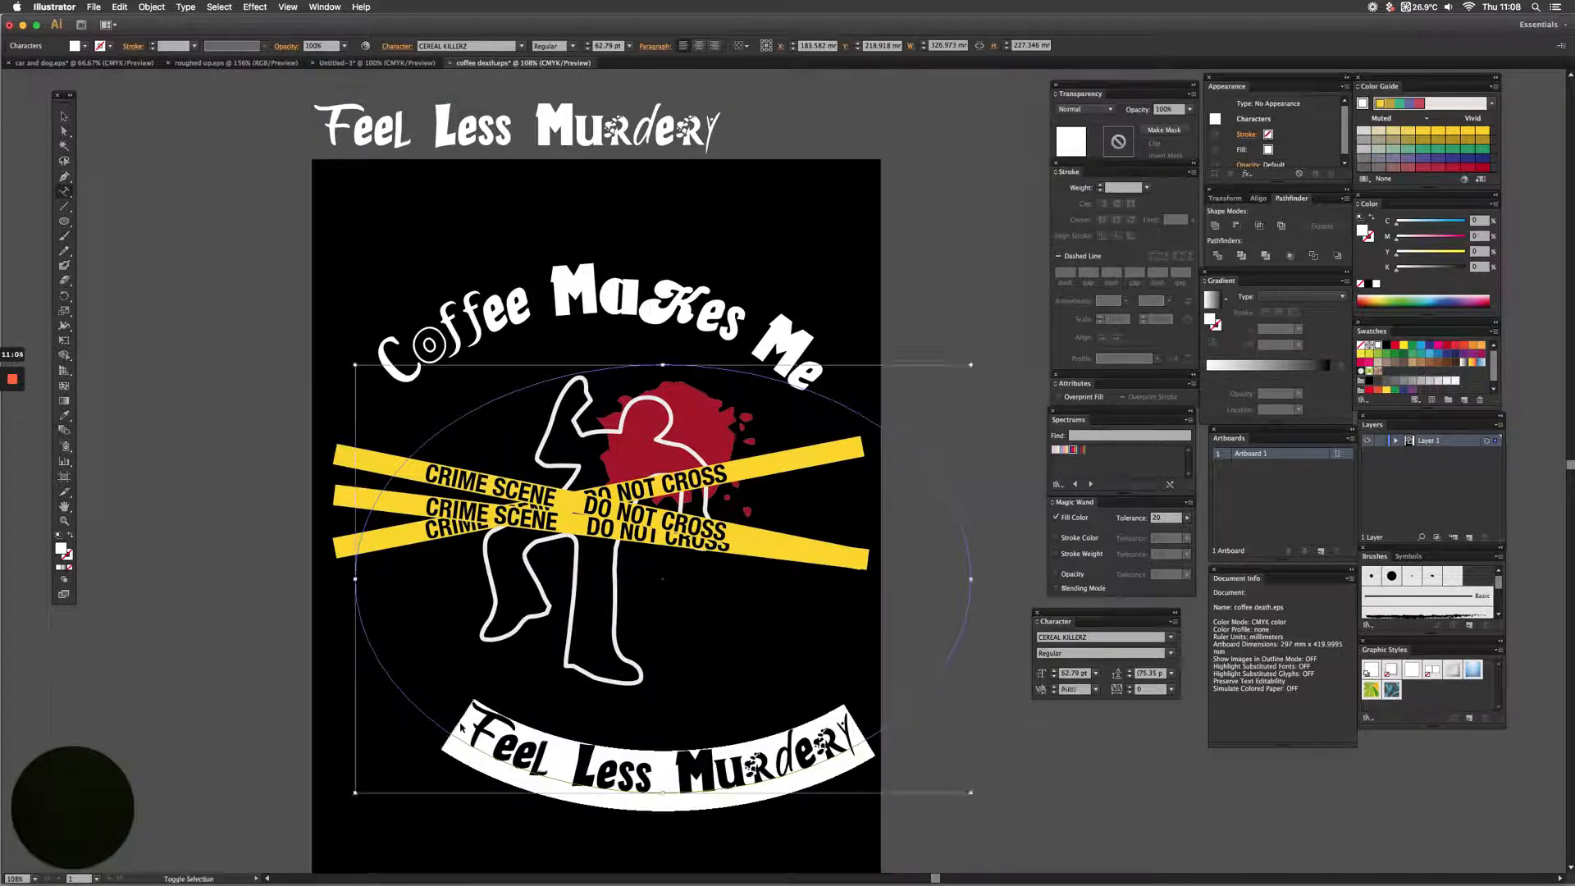
pyautogui.press('shift+super+period')
pyautogui.press('shift+super+period')
pyautogui.press('shift+super+period')
pyautogui.press('shift+super+period')
pyautogui.press('shift+super+period')
pyautogui.press('shift+super+period')
pyautogui.press('shift+super+period')
pyautogui.press('shift+super+period')
pyautogui.press('shift+super+period')
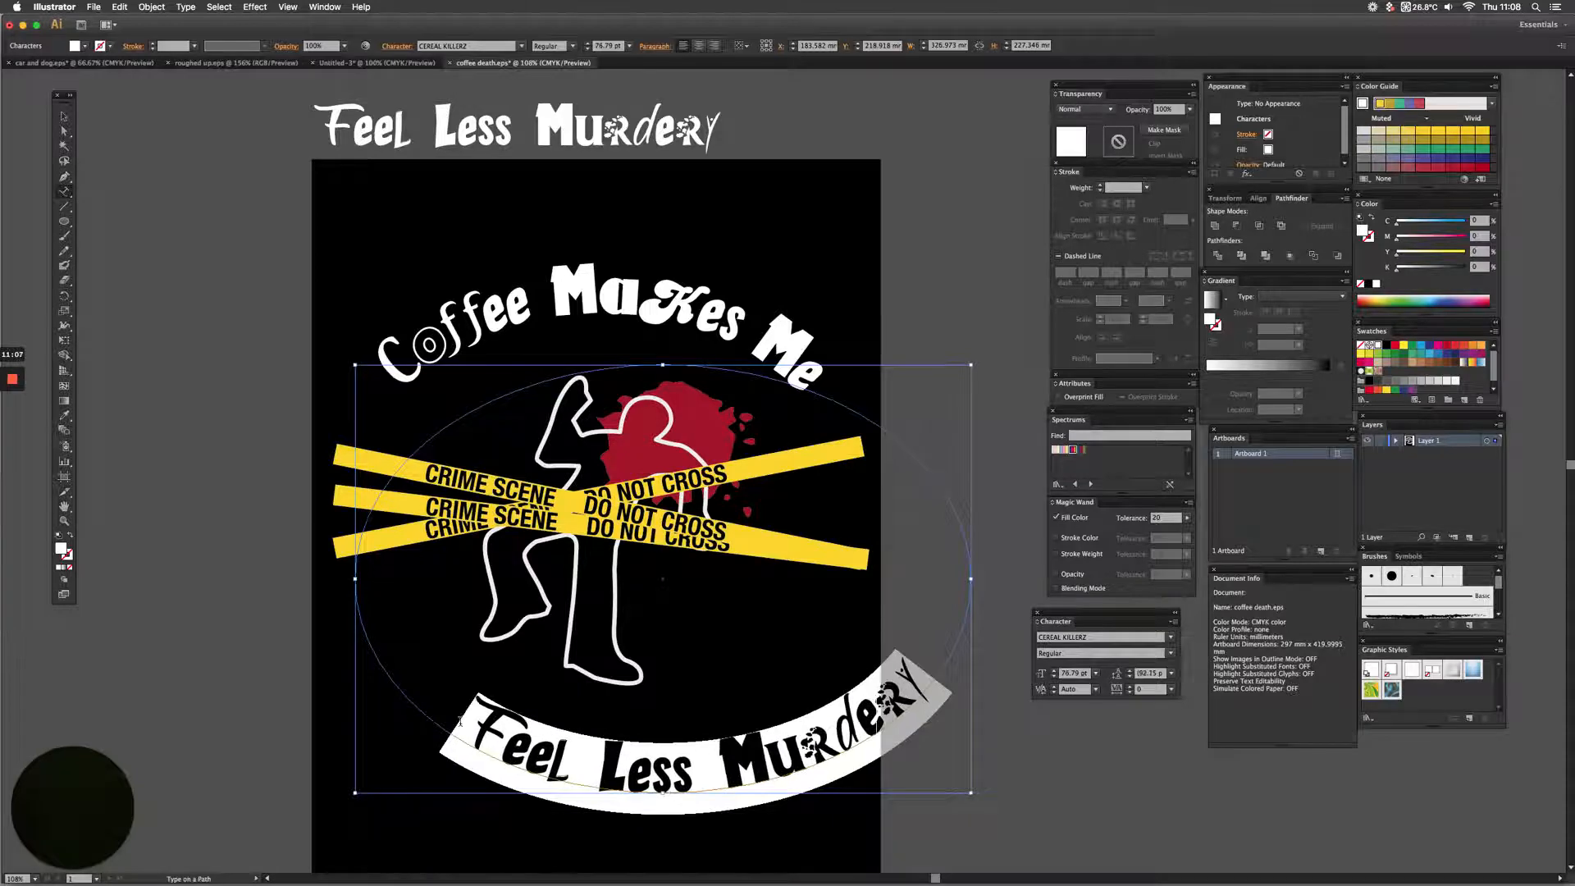
# - Tighten the kerning between "Less" and "Murdery" in the curved text to -200
pyautogui.click(749, 779)
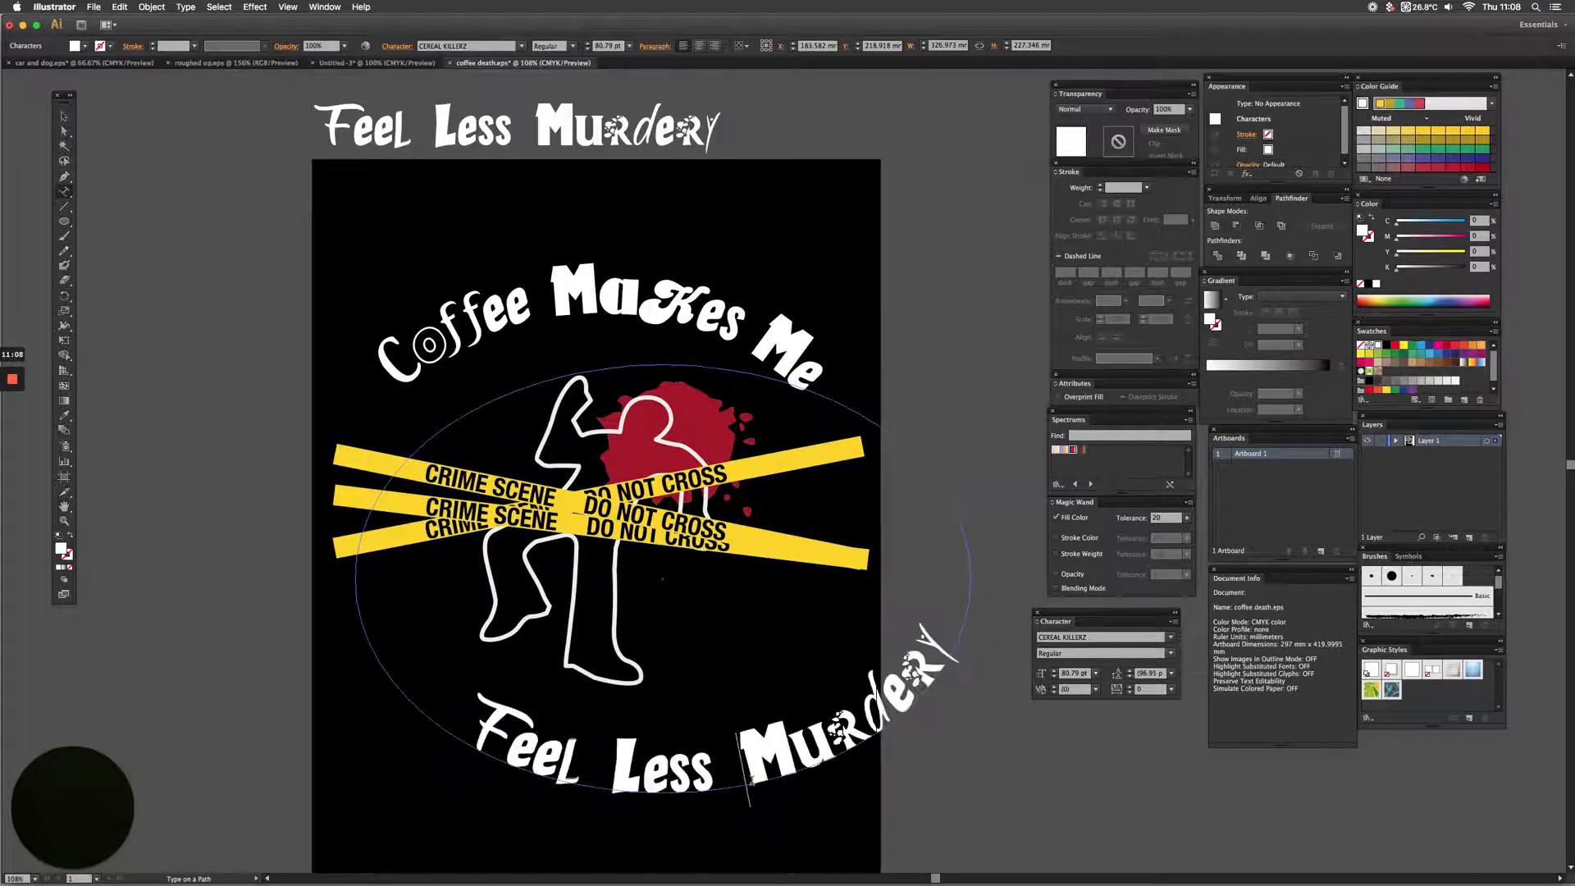
pyautogui.hotkey('alt', 'Left')
pyautogui.hotkey('alt', 'Left')
pyautogui.hotkey('alt', 'Left')
pyautogui.hotkey('alt', 'Left')
pyautogui.hotkey('alt', 'Left')
pyautogui.hotkey('alt', 'Left')
pyautogui.hotkey('alt', 'Left')
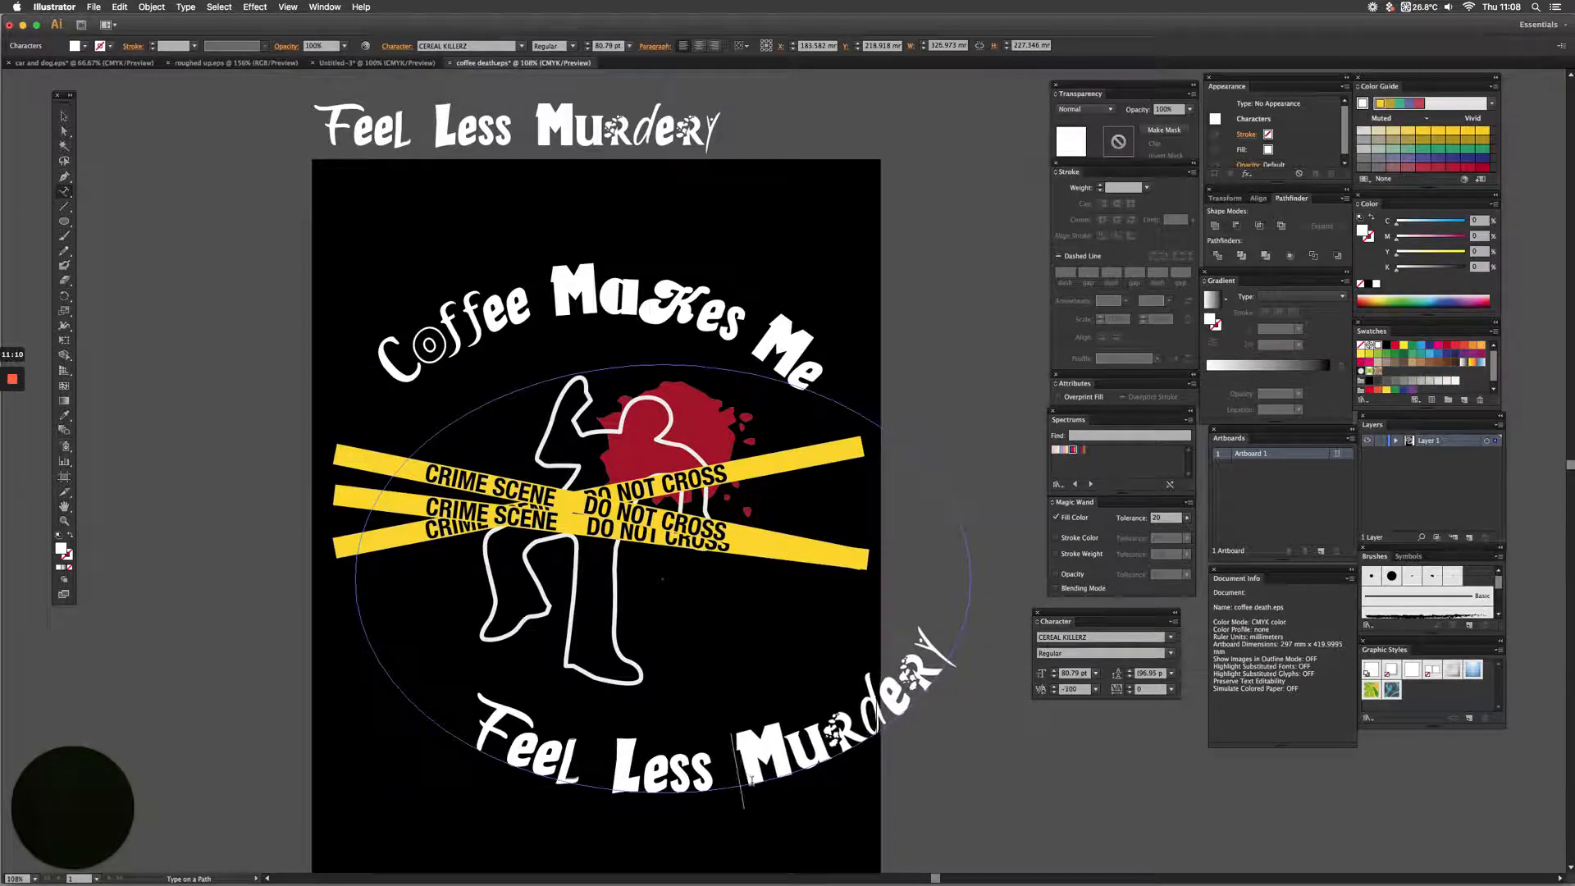
pyautogui.hotkey('alt', 'Left')
pyautogui.hotkey('alt', 'Left')
pyautogui.hotkey('alt', 'Left')
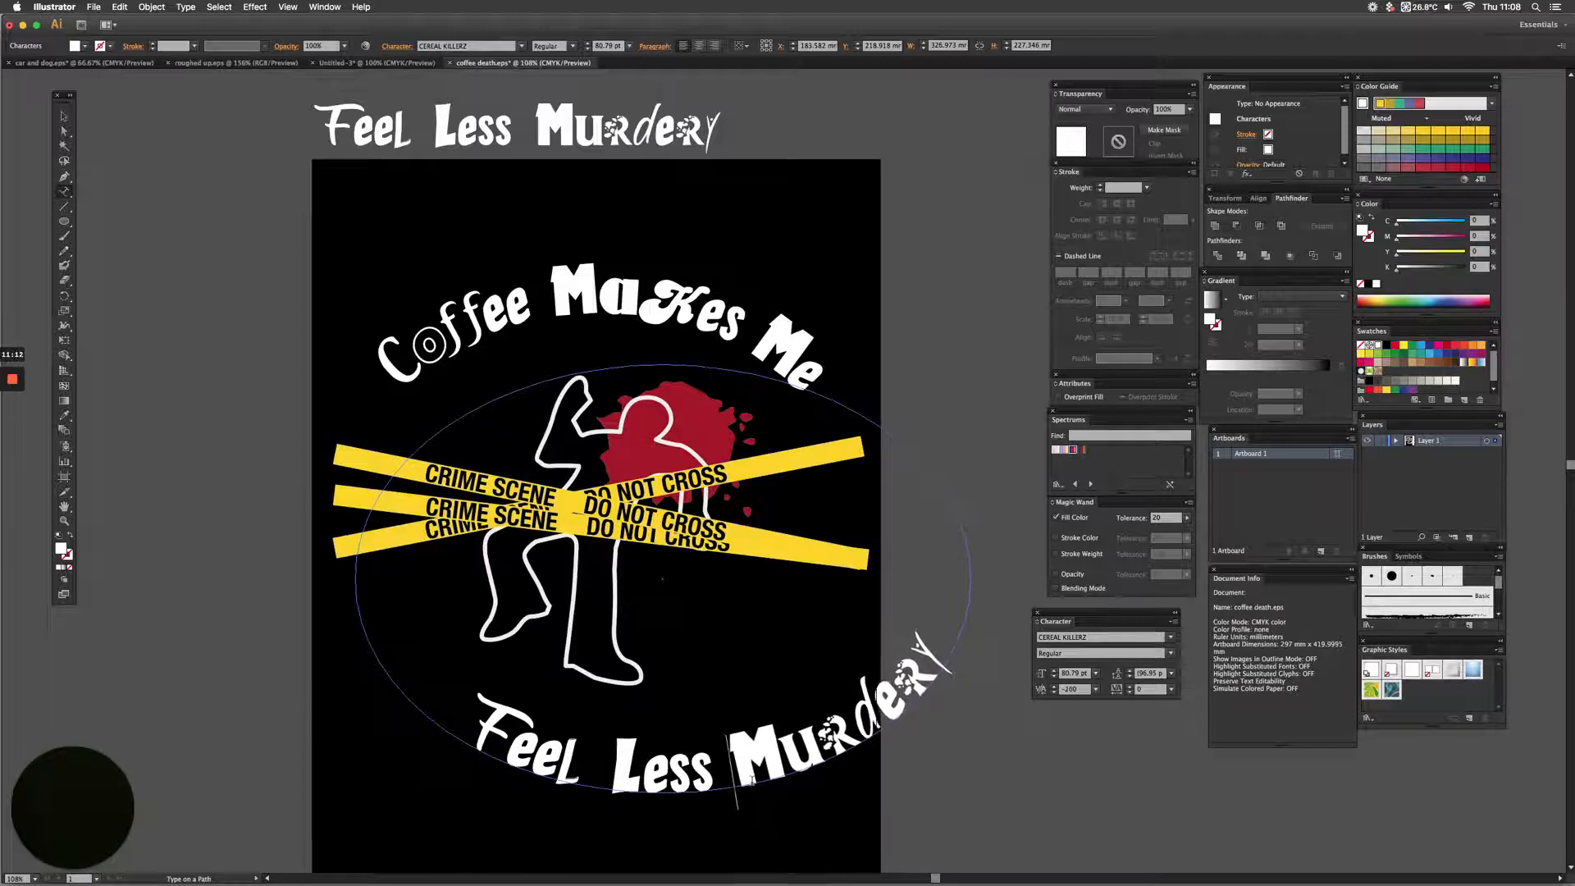
# - Tighten the kerning between "Feel" and "Less" in the curved text to -200
pyautogui.press('Left')
pyautogui.hotkey('alt', 'Left')
pyautogui.hotkey('alt', 'Left')
pyautogui.hotkey('alt', 'Left')
pyautogui.hotkey('alt', 'Left')
pyautogui.hotkey('alt', 'Left')
pyautogui.hotkey('alt', 'Left')
pyautogui.hotkey('alt', 'Left')
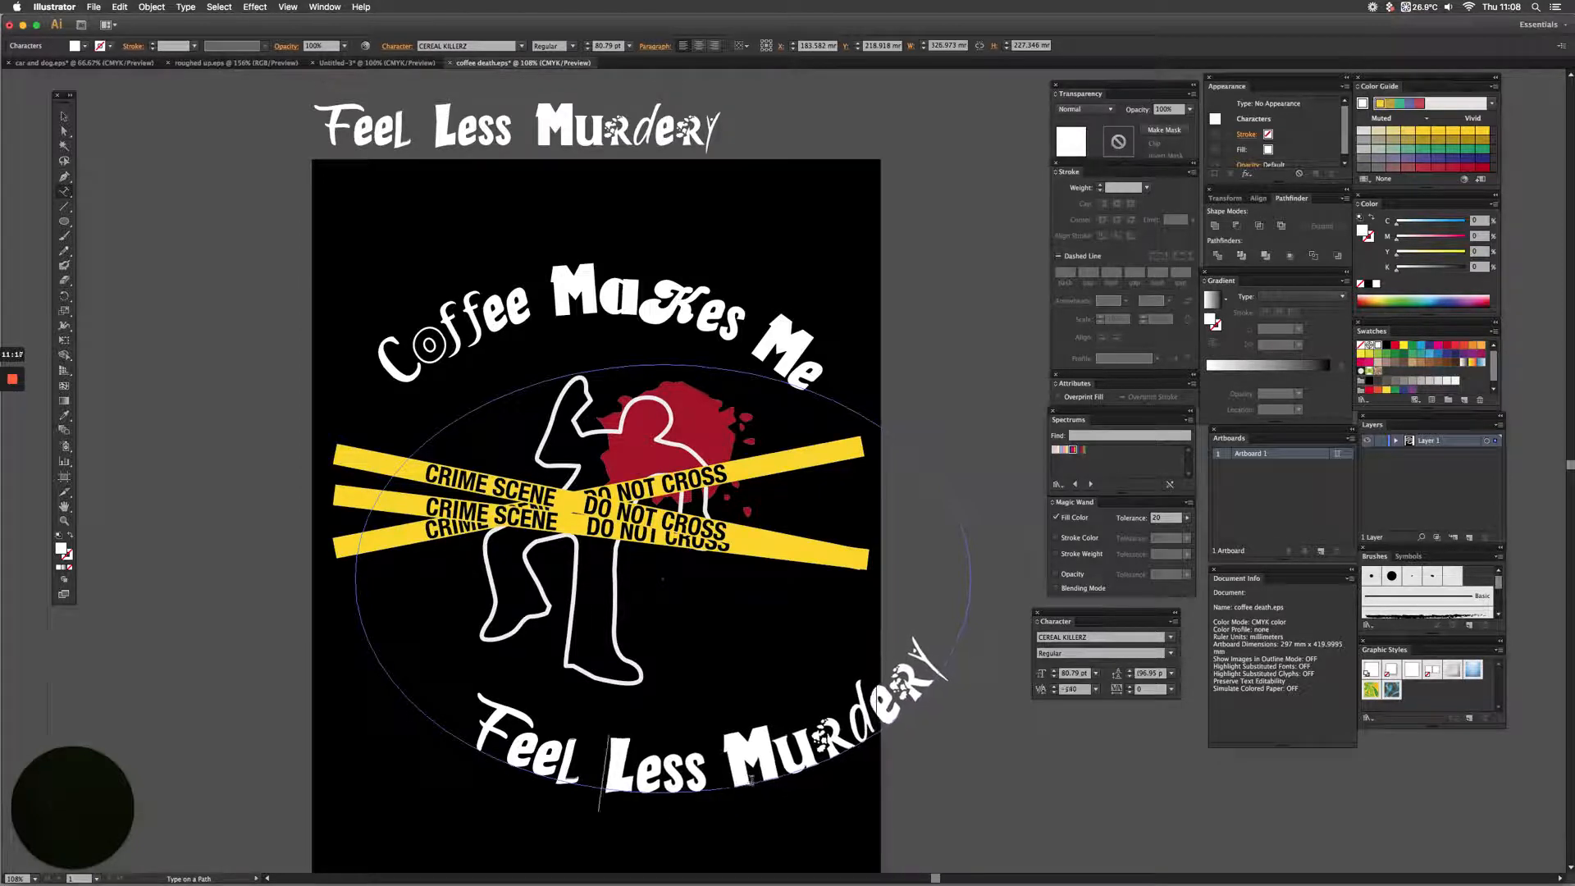
pyautogui.hotkey('alt', 'Left')
pyautogui.hotkey('alt', 'Left')
pyautogui.hotkey('alt', 'Left')
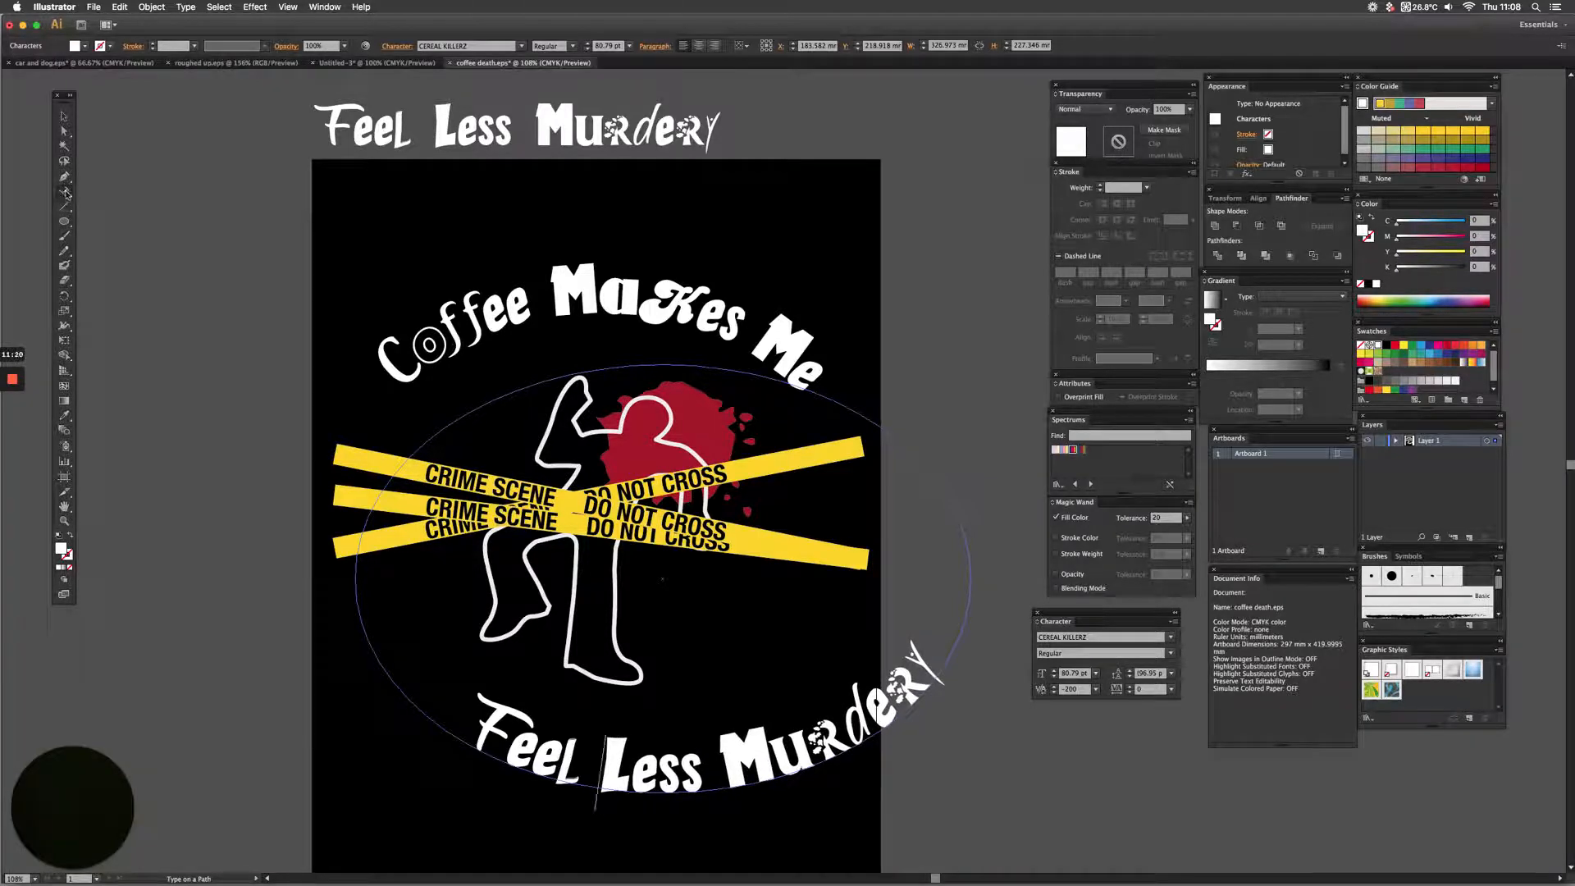
# - Slide "Feel Less Murdery" back along its ellipse and move it up and left to sit centered beneath the body outline
pyautogui.click(65, 117)
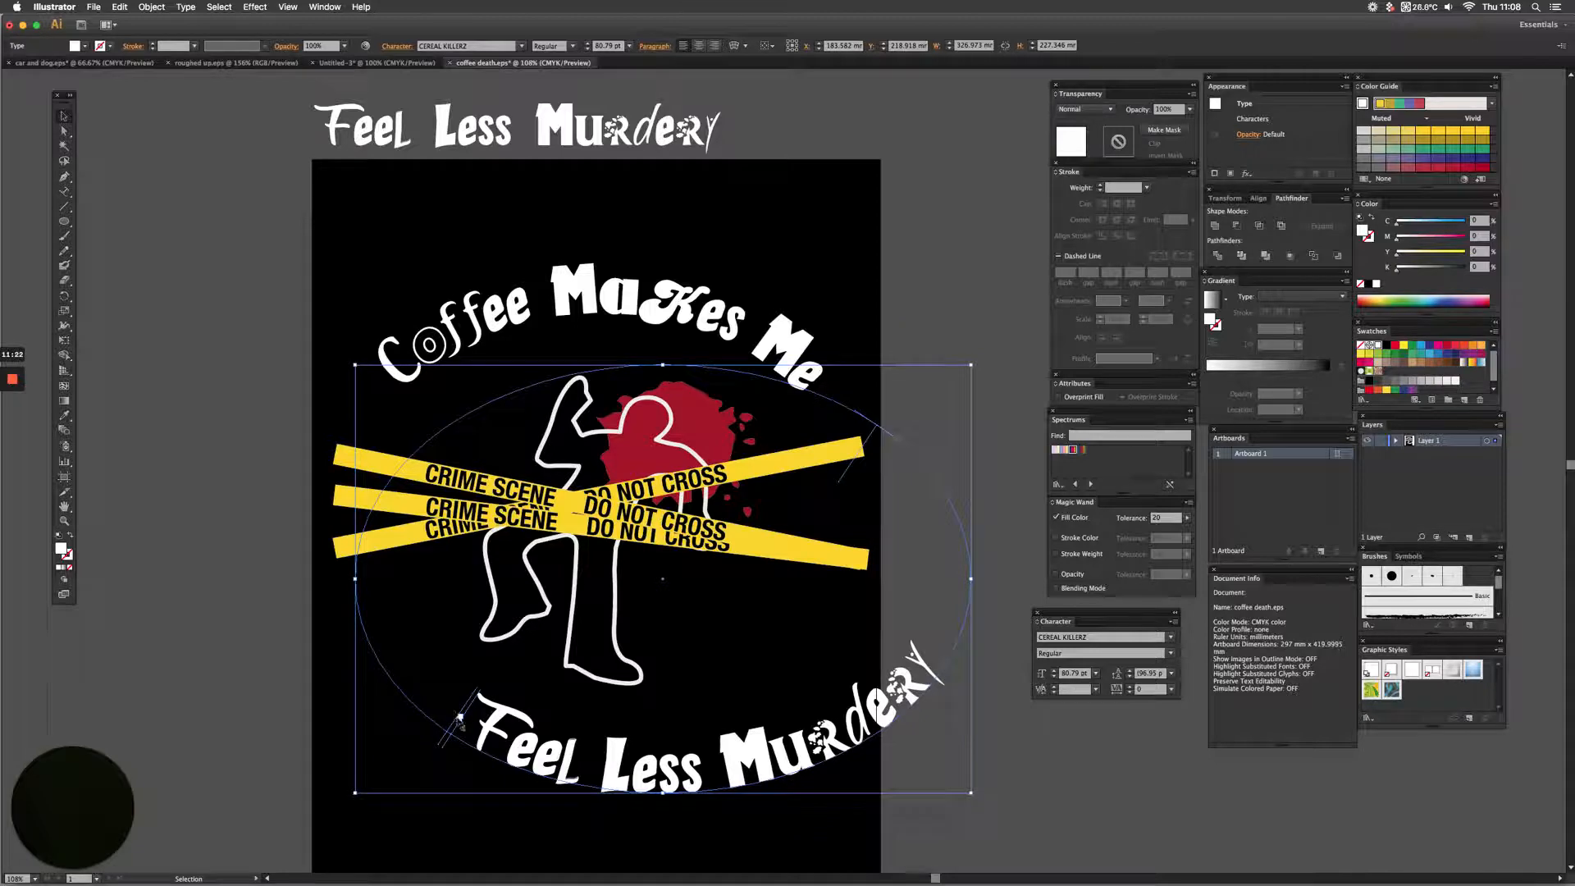
pyautogui.moveTo(460, 719); pyautogui.dragTo(371, 634)
pyautogui.moveTo(453, 732); pyautogui.dragTo(425, 693)
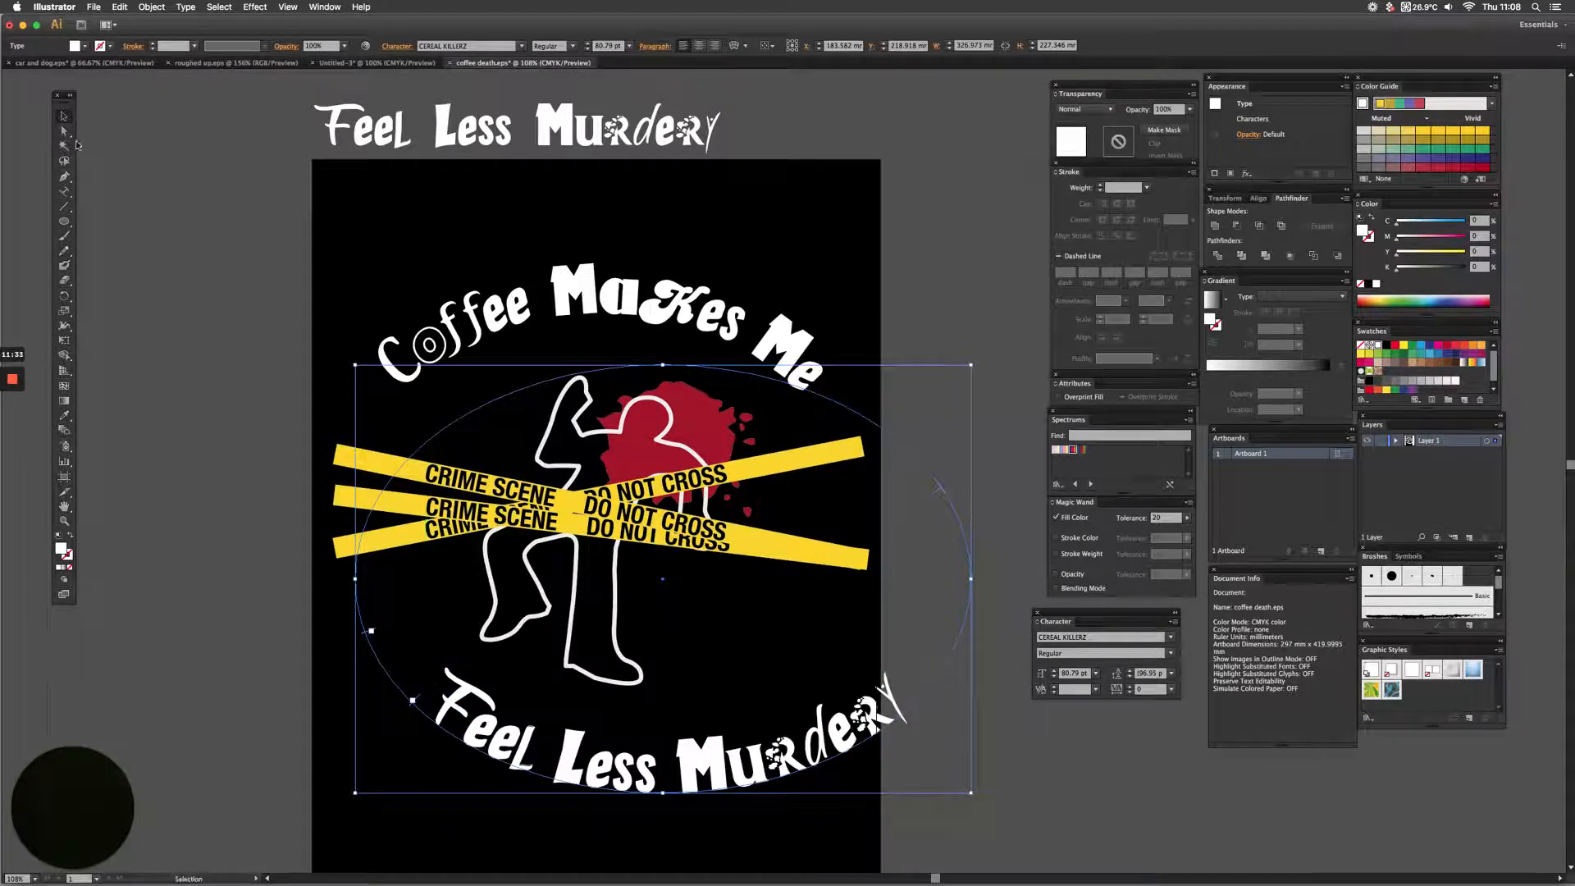
pyautogui.moveTo(706, 767); pyautogui.dragTo(650, 732)
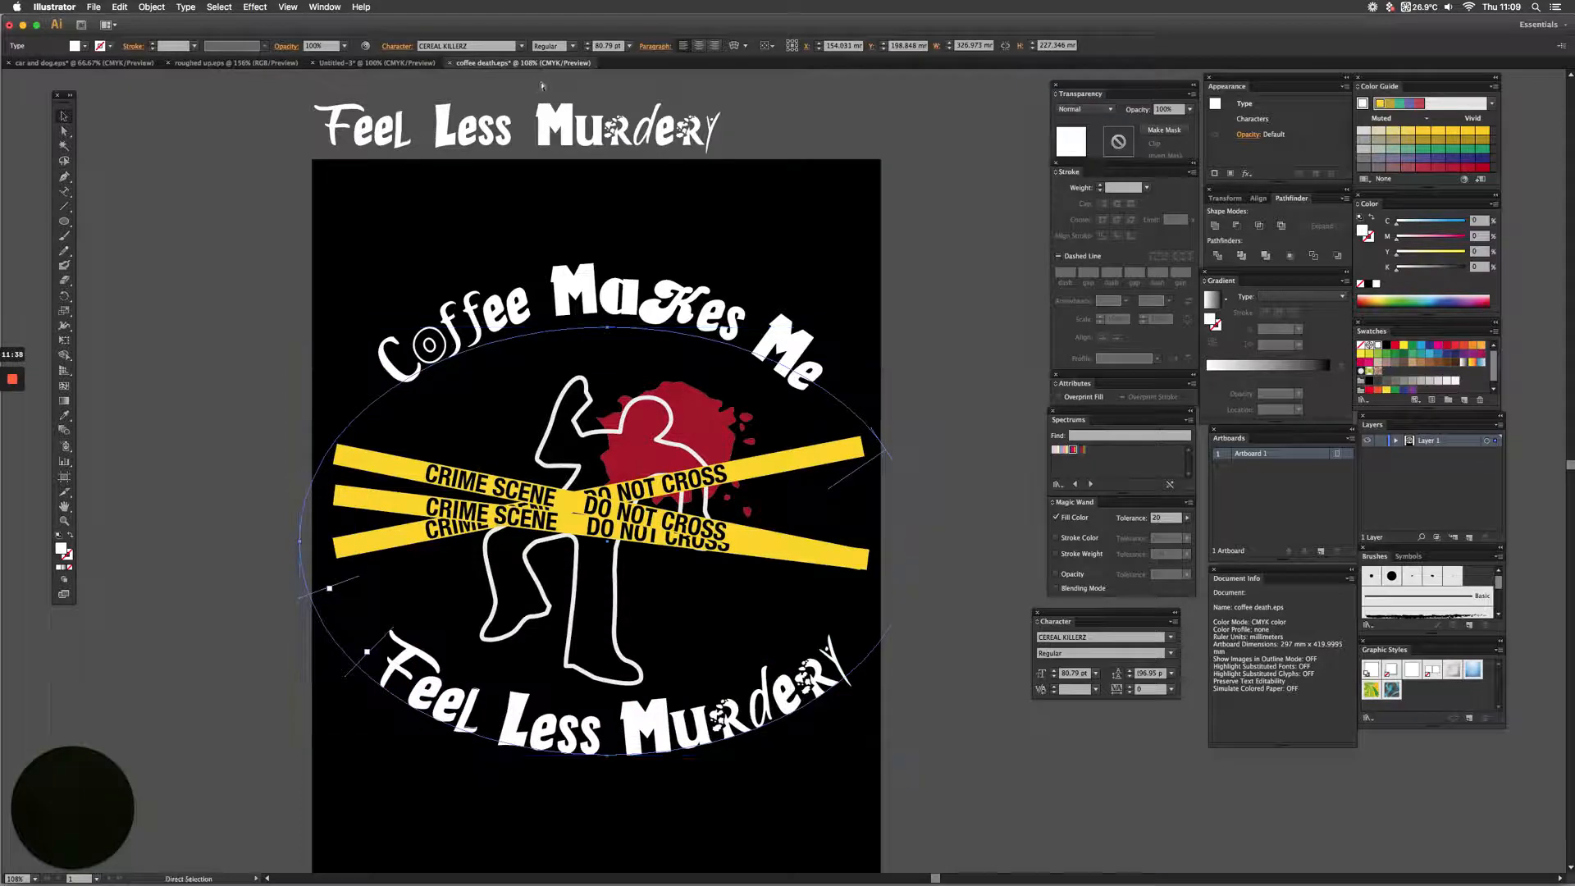
# - Show the rulers and delete the leftover straight "Feel Less Murdery" text above the artboard
pyautogui.press('super+r')
pyautogui.moveTo(571, 423); pyautogui.dragTo(493, 183)
pyautogui.scroll(1, 484, 177)
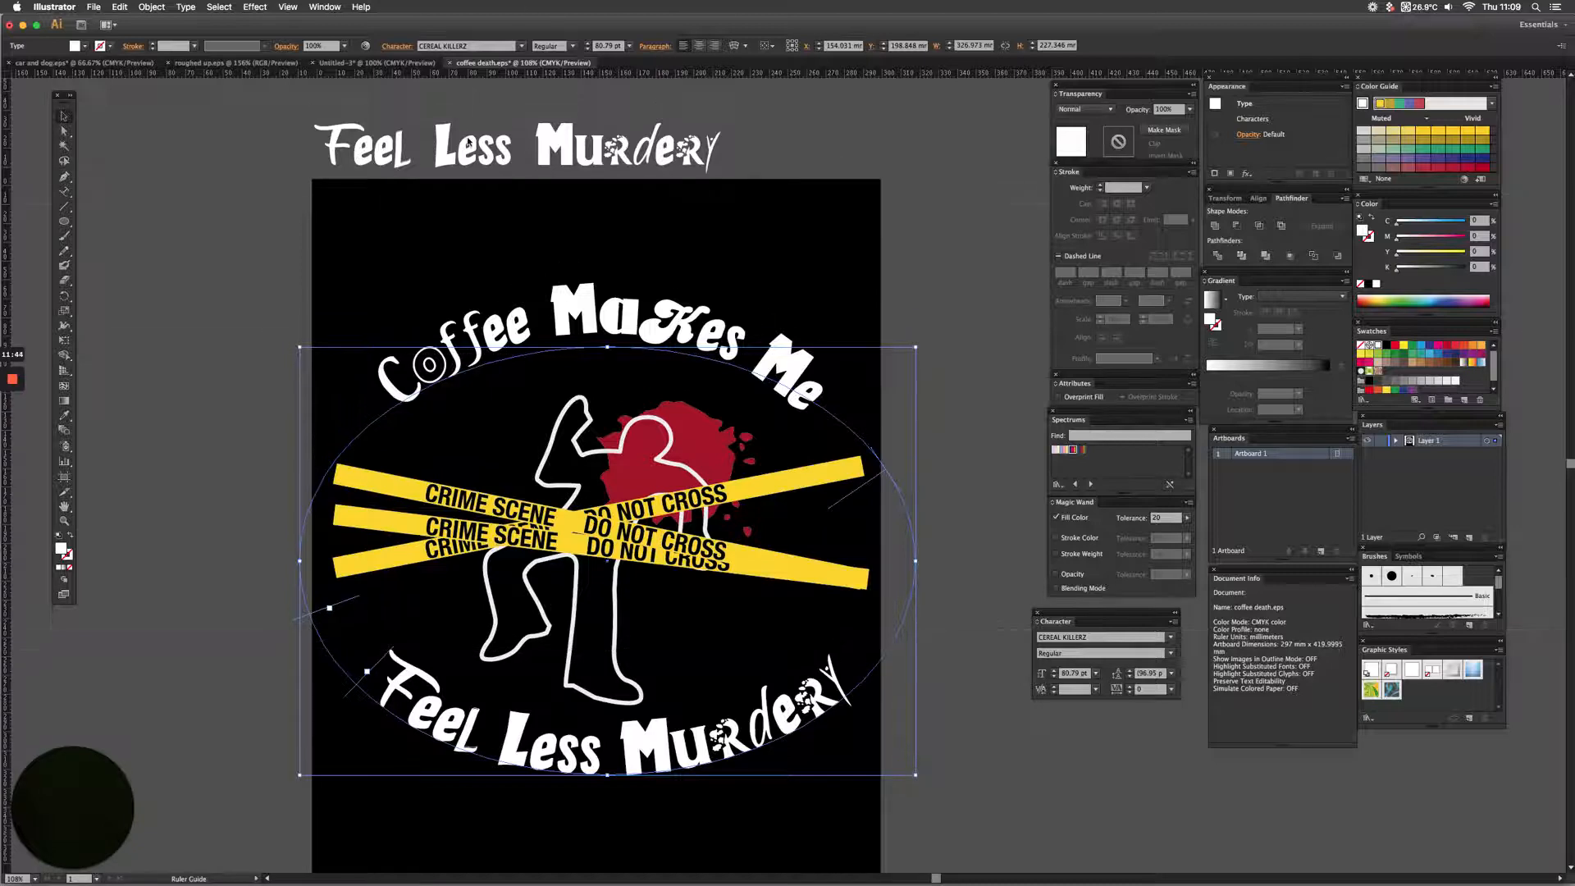
pyautogui.click(473, 167)
pyautogui.press('Delete')
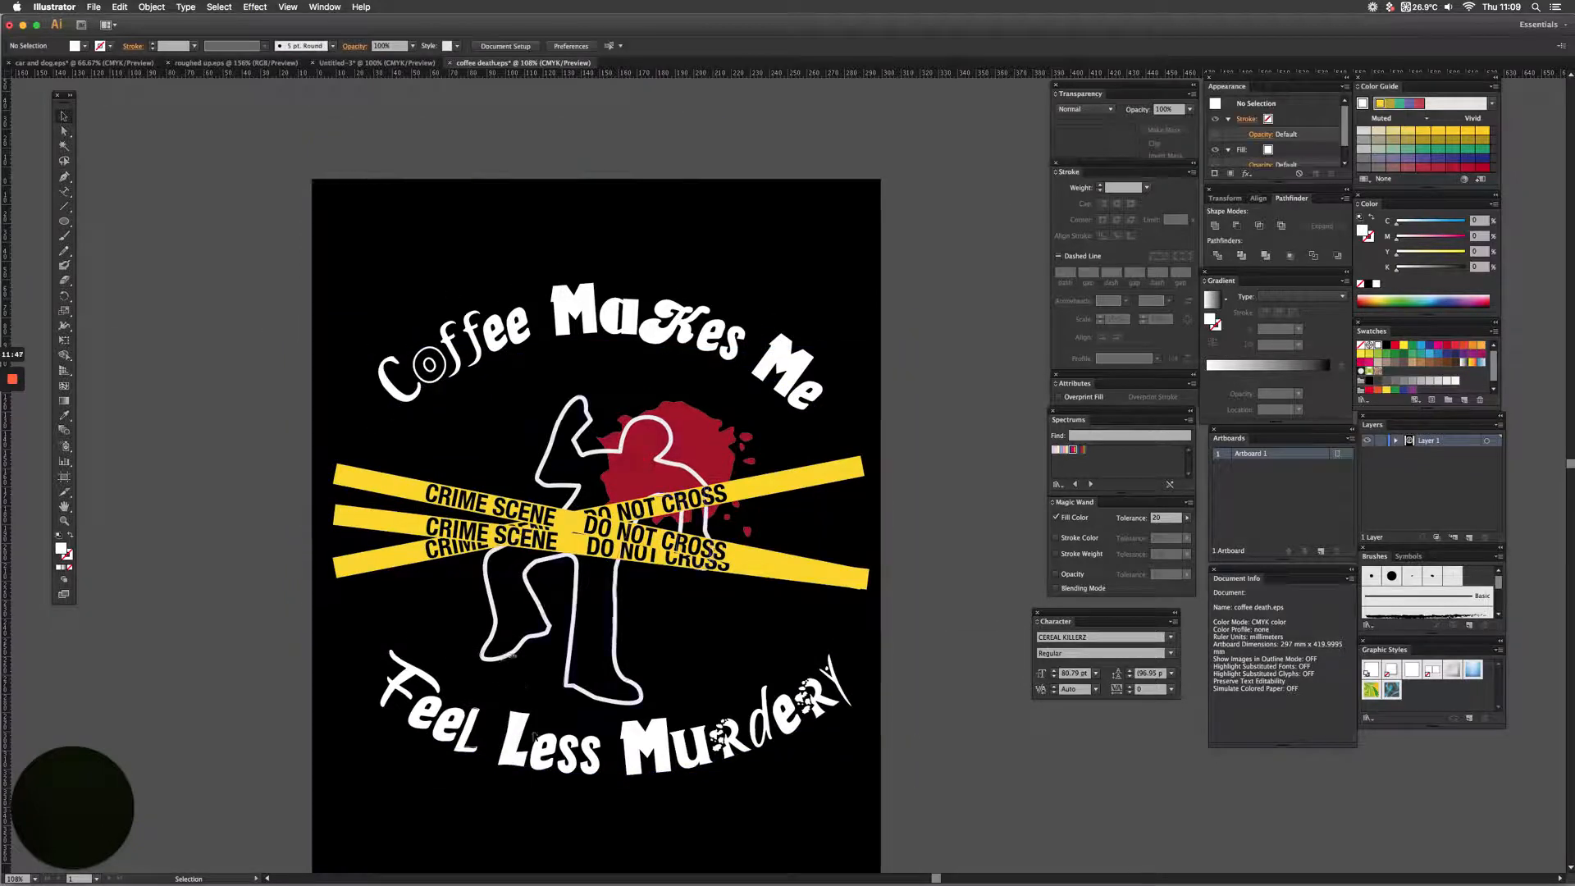
# - Convert both curved texts, "Feel Less Murdery" and "Coffee Makes Me", to outlines and deselect them
pyautogui.click(546, 749)
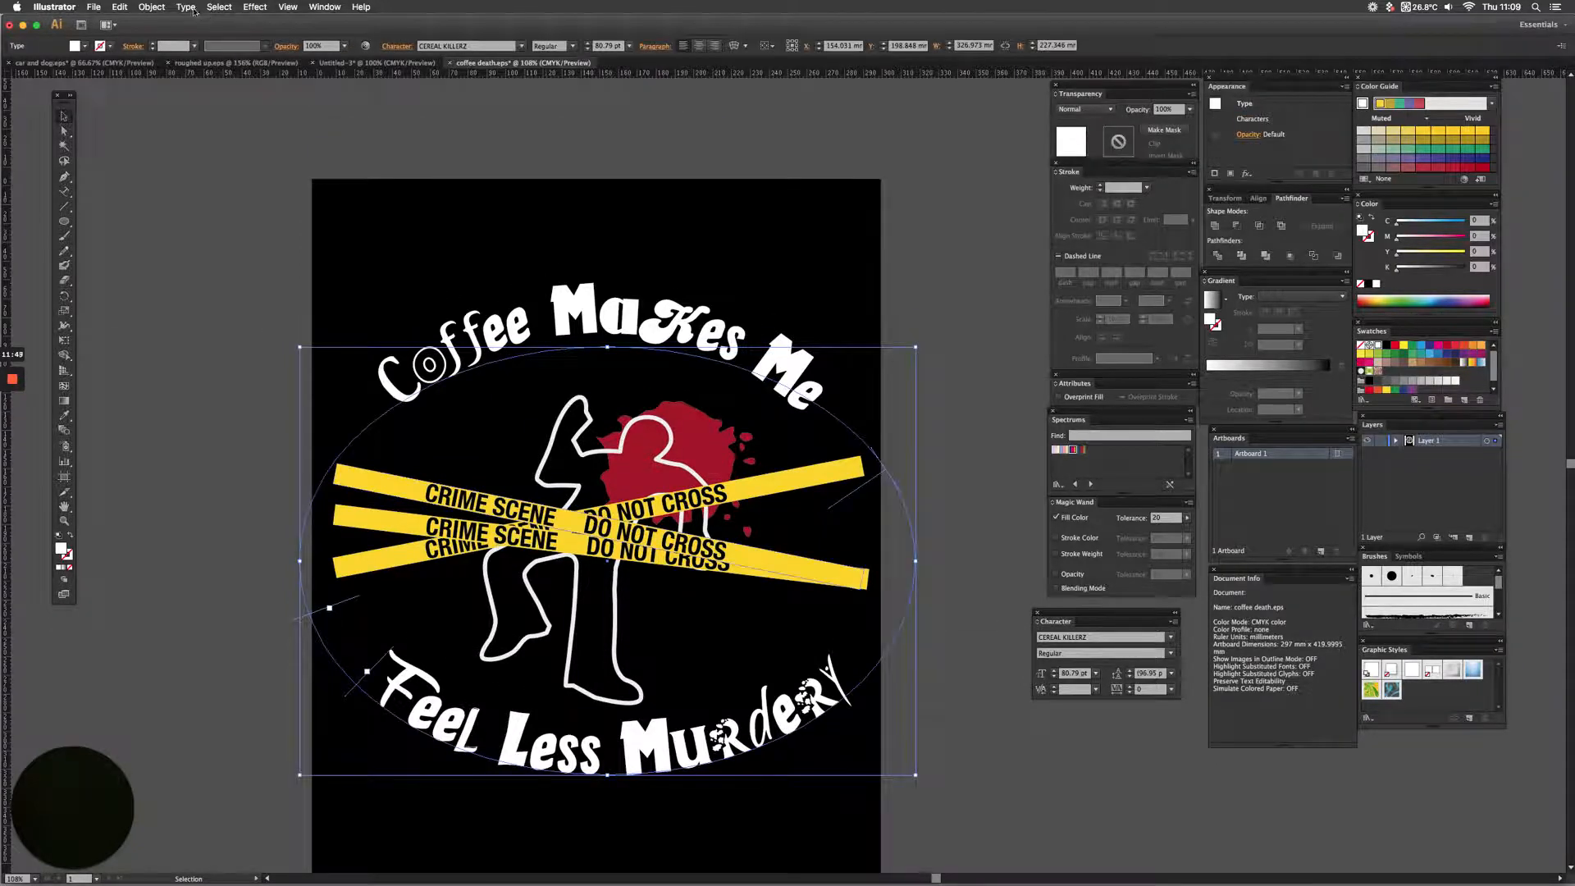
pyautogui.click(185, 6)
pyautogui.click(201, 141)
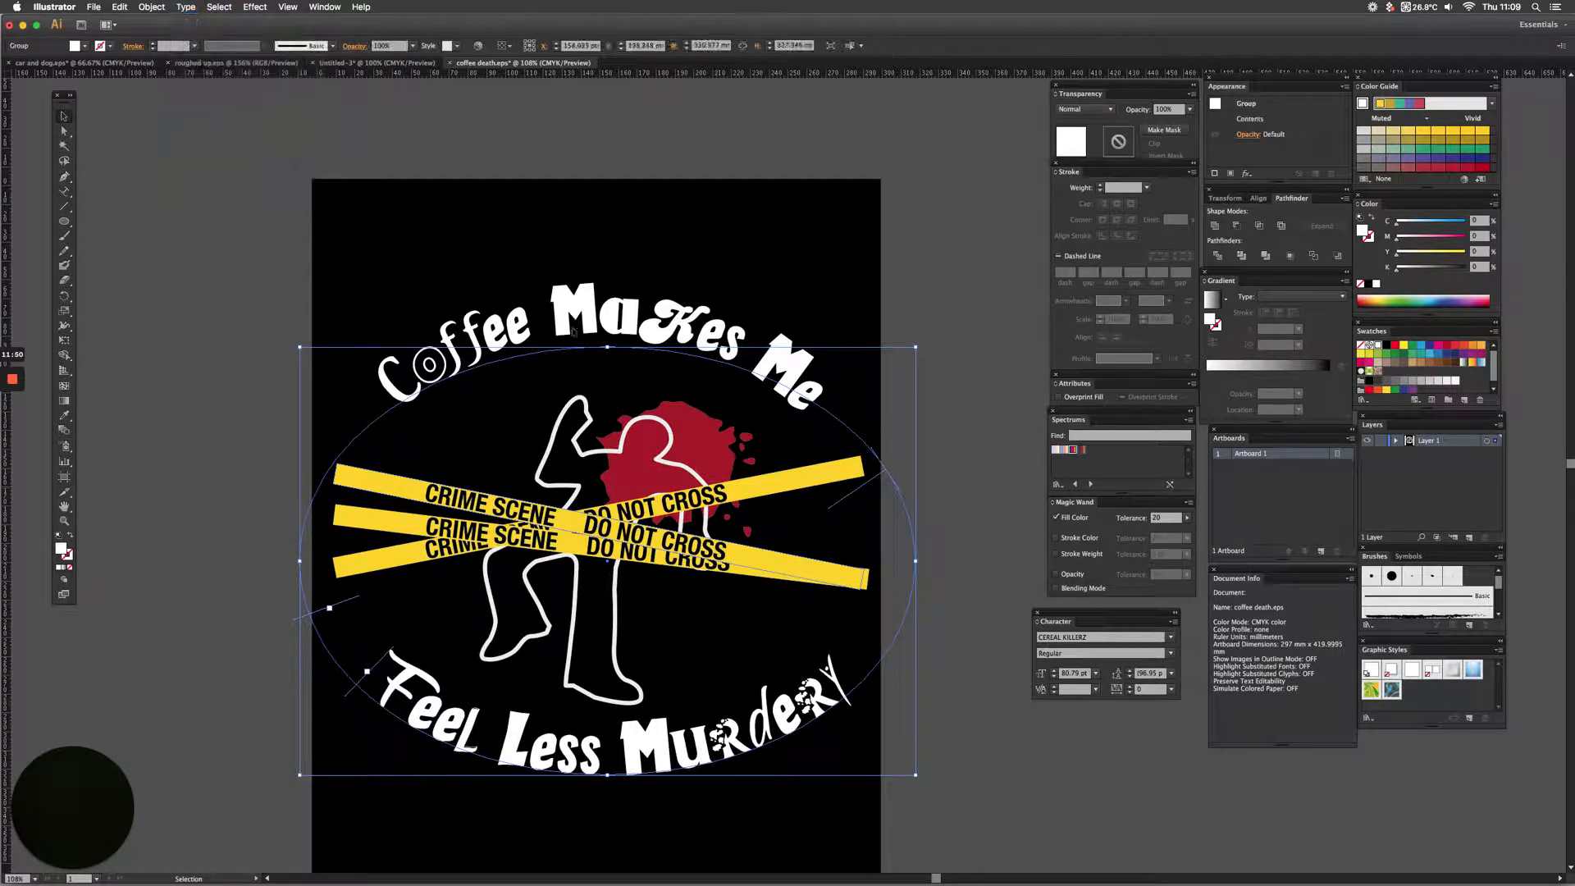
pyautogui.click(572, 329)
pyautogui.click(185, 6)
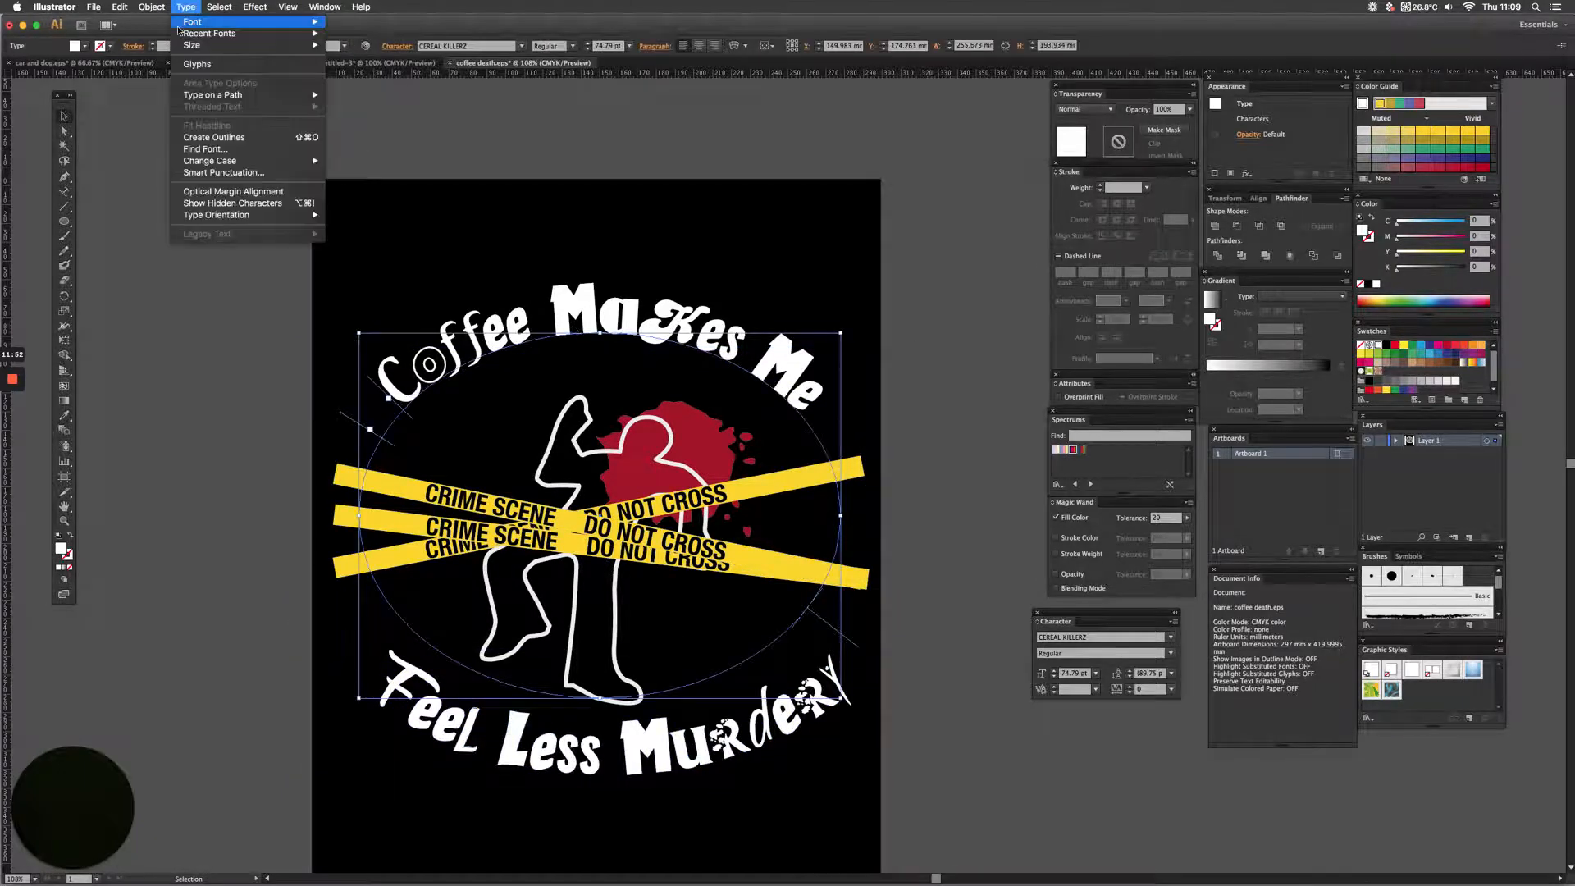
pyautogui.click(201, 141)
pyautogui.click(234, 356)
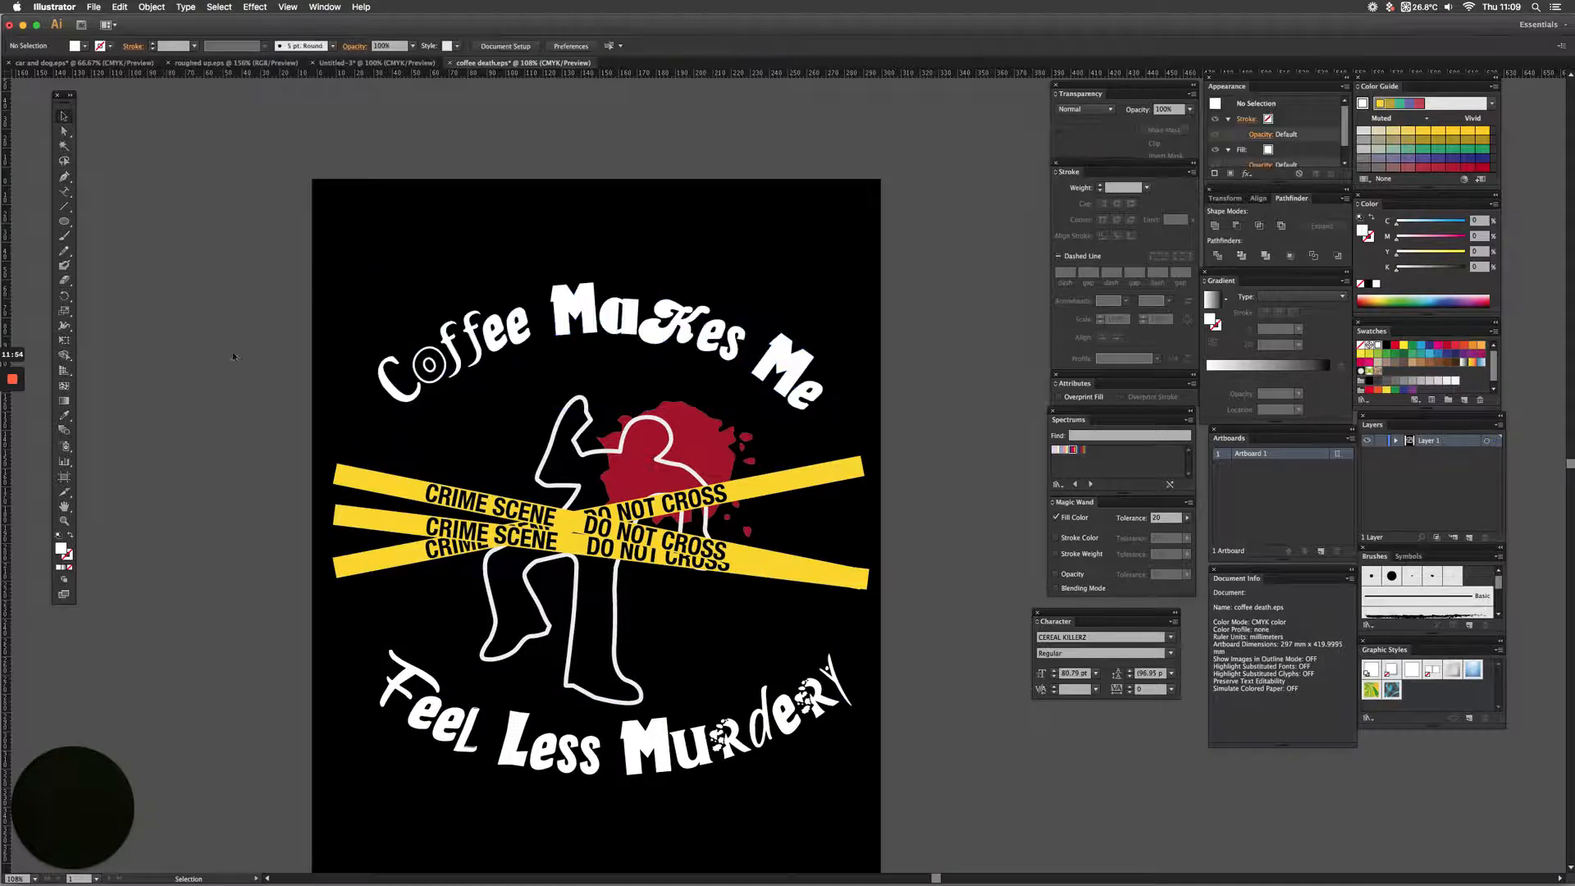
# - Draw an ellipse about 270 mm wide over the tapes and stretch it vertically to about 213 mm high
pyautogui.scroll(-5, 352, 411)
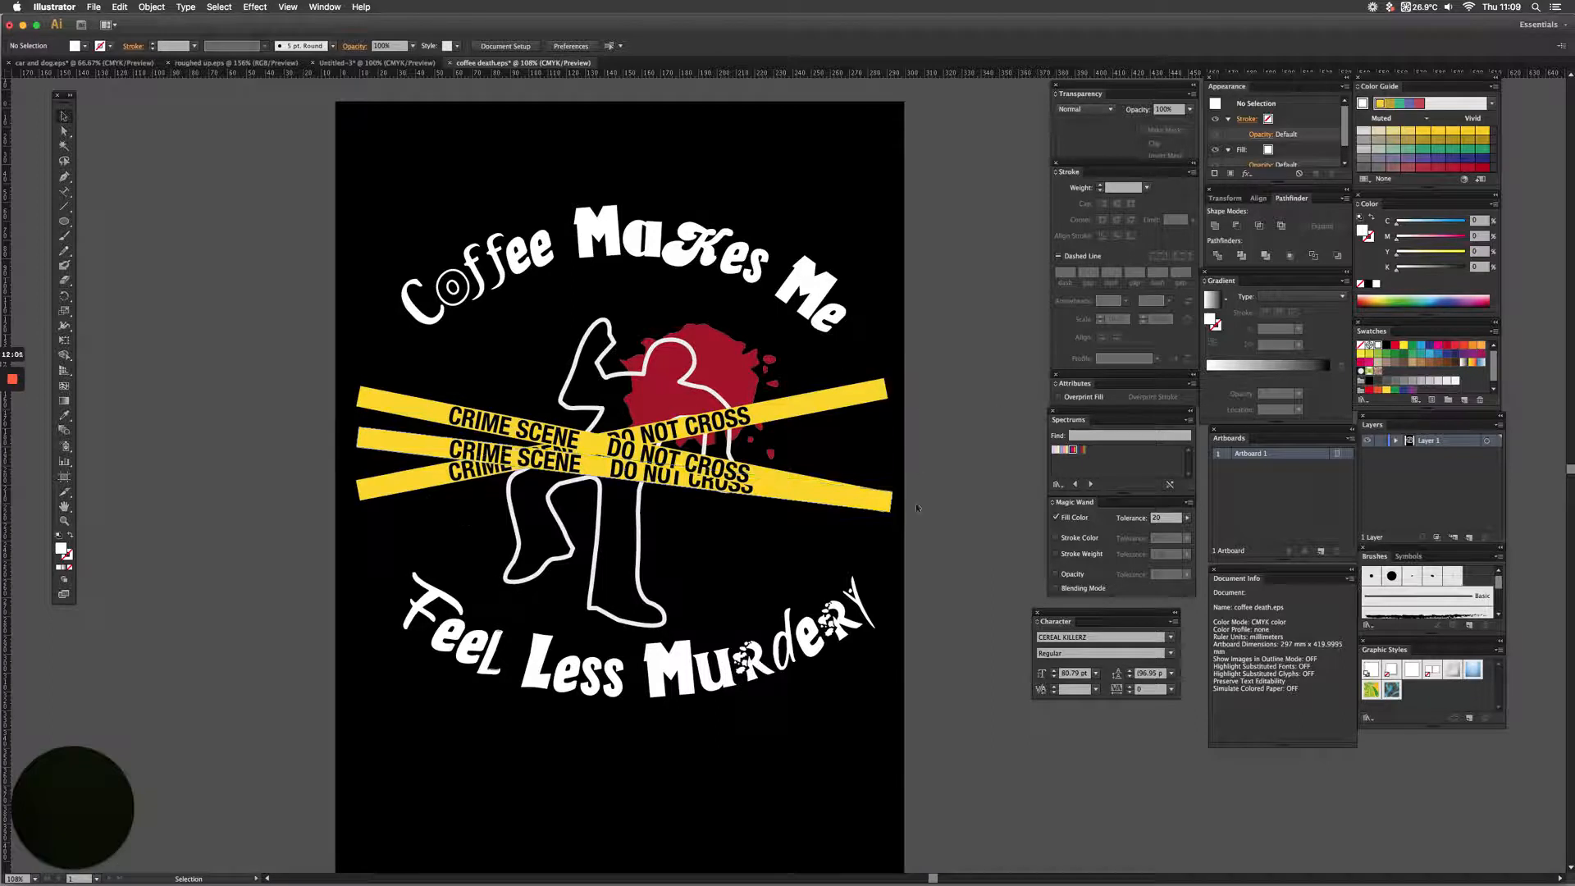
pyautogui.click(64, 222)
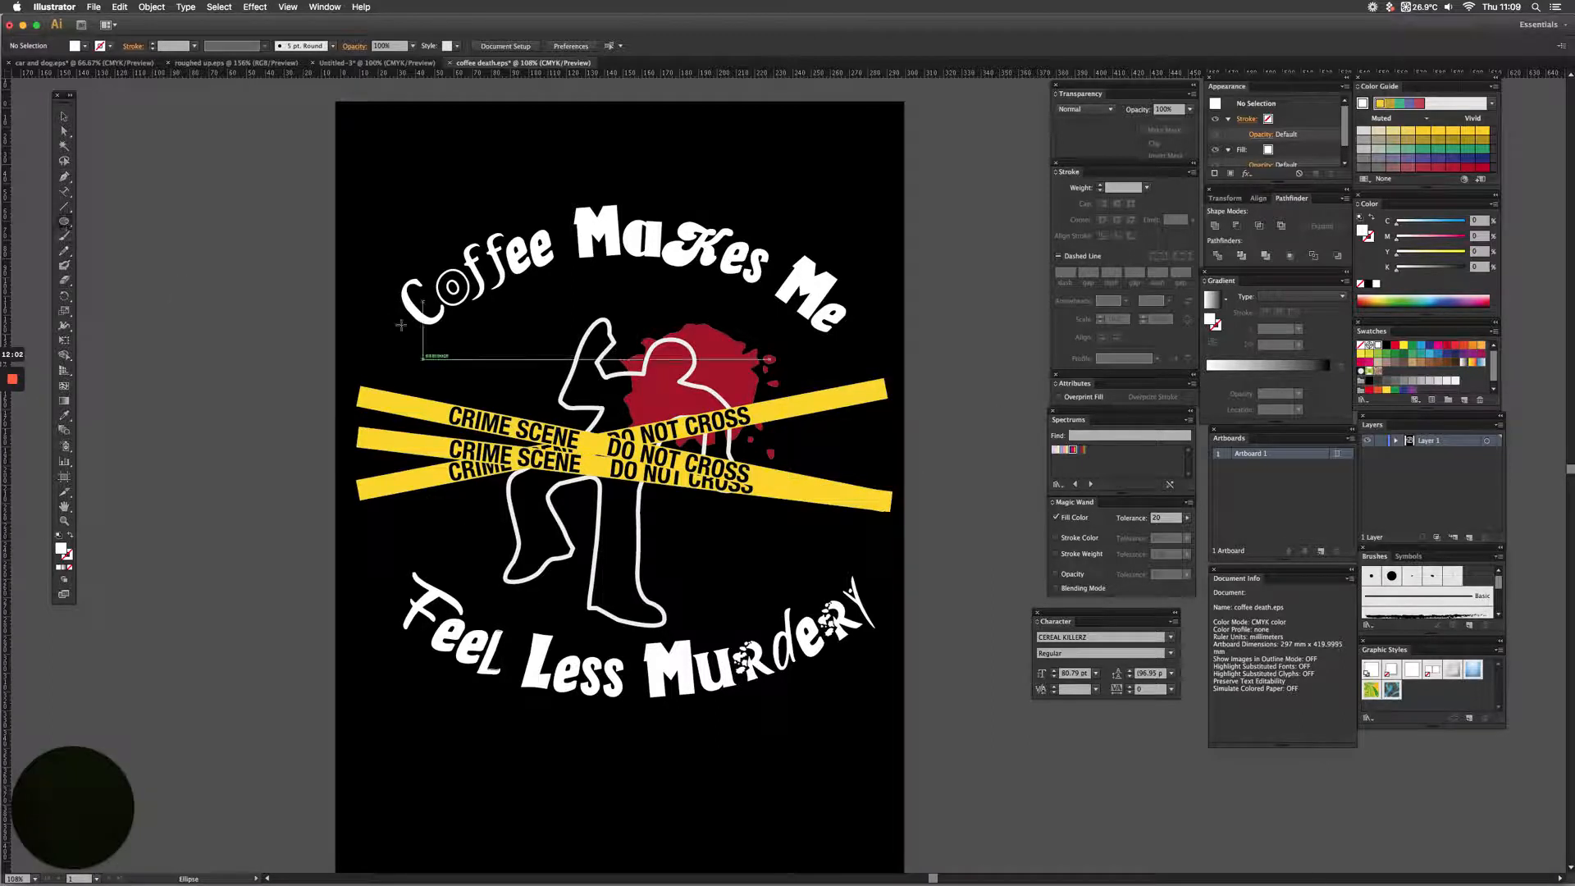
pyautogui.moveTo(366, 314); pyautogui.dragTo(876, 608)
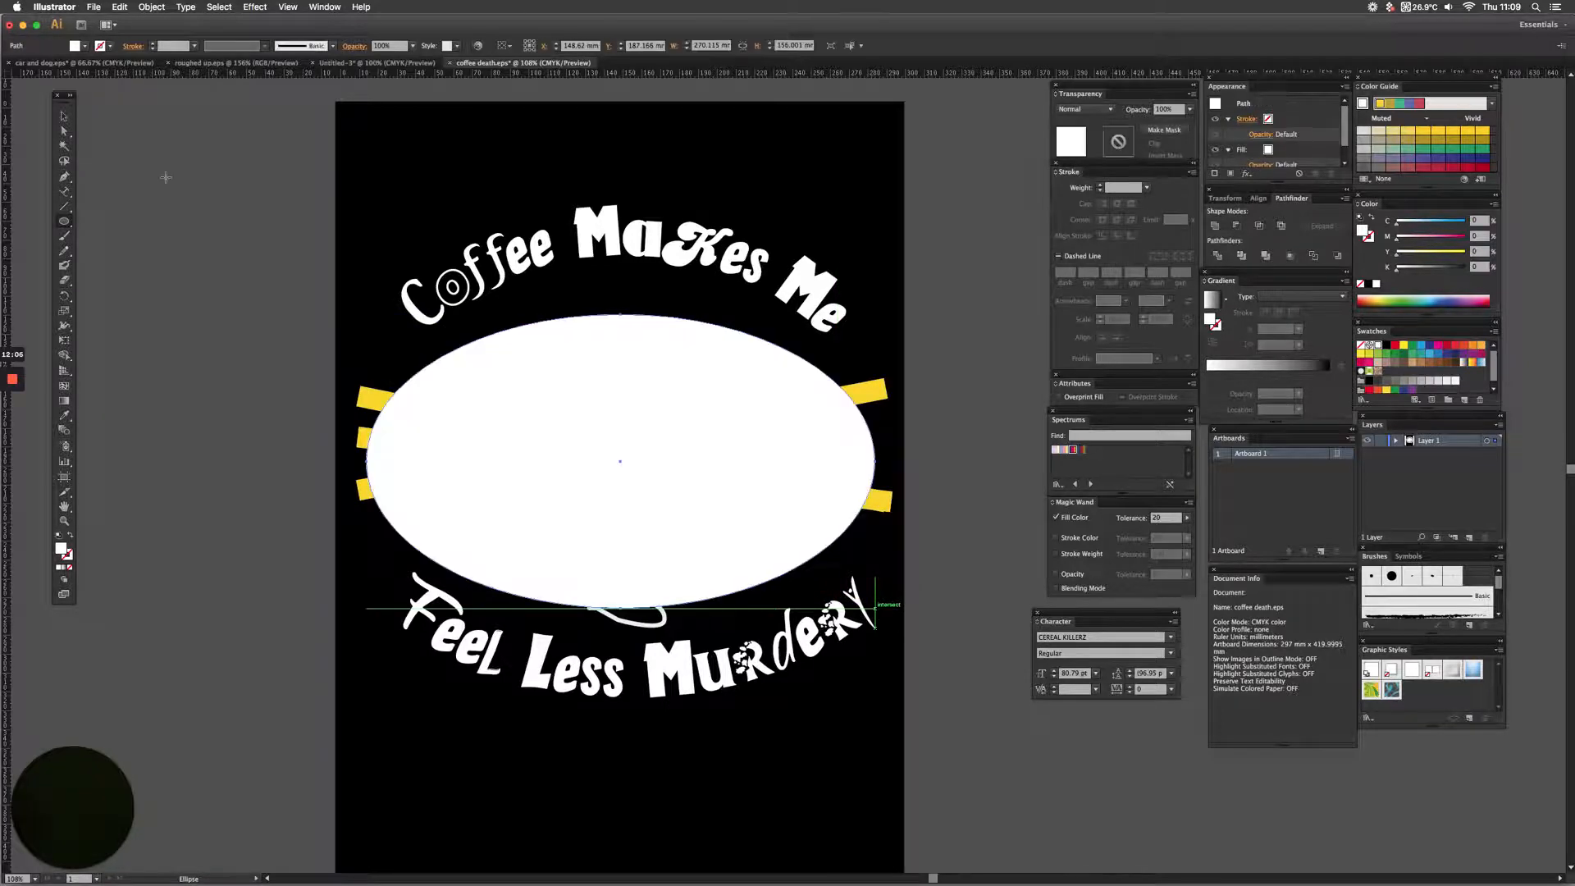
pyautogui.press('v')
pyautogui.moveTo(619, 316); pyautogui.dragTo(621, 258)
pyautogui.moveTo(621, 608); pyautogui.dragTo(615, 658)
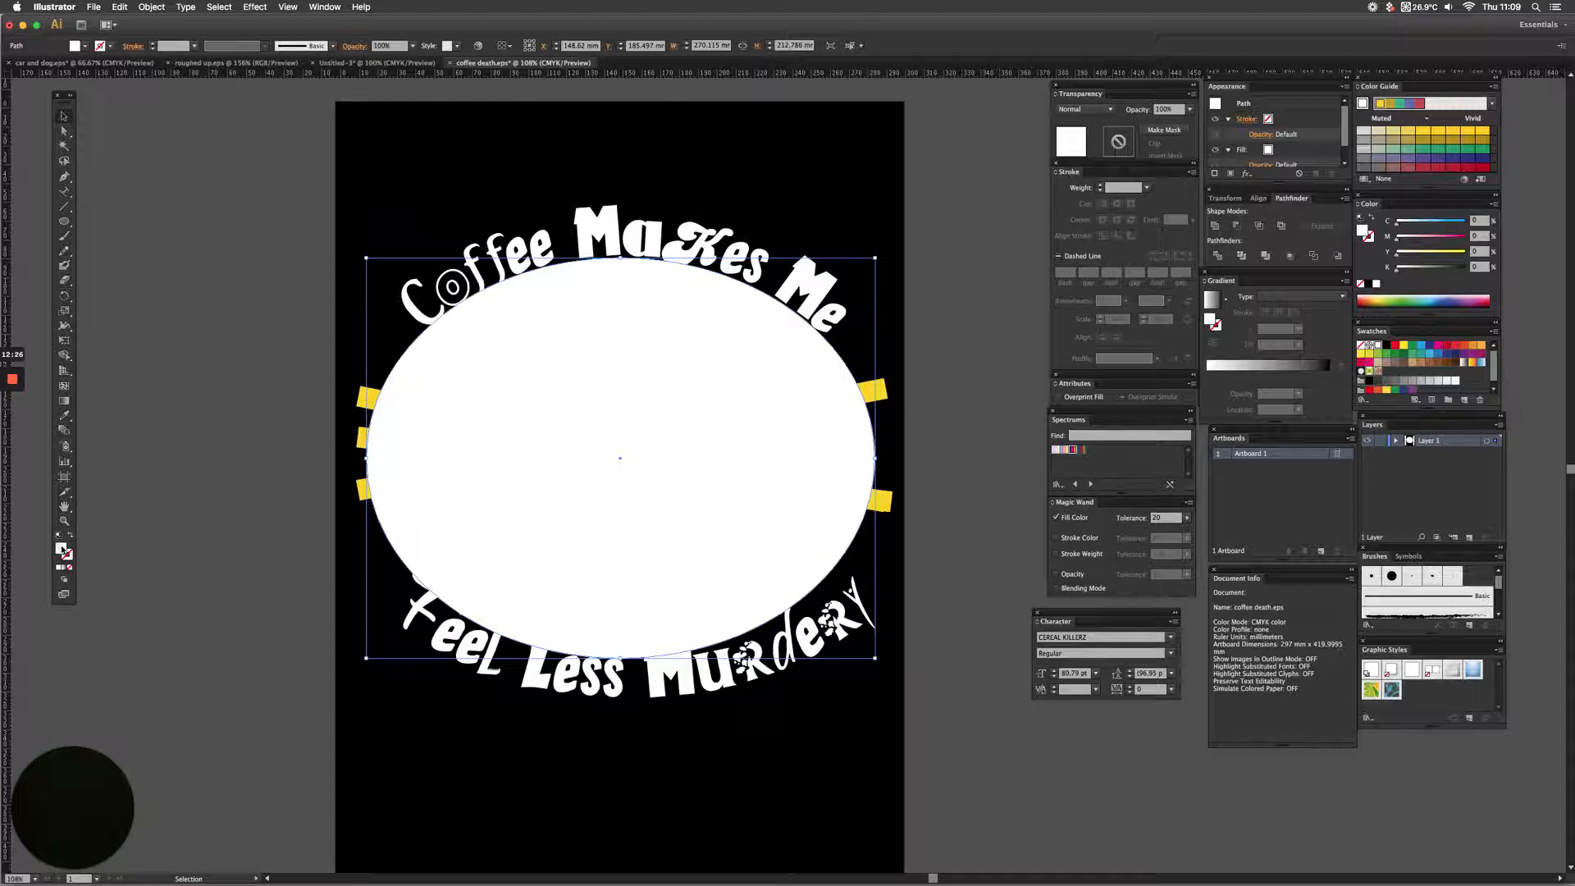
# - Remove the ellipse's fill, divide the ellipse and crime-scene tapes with Pathfinder, and ungroup the resulting pieces
pyautogui.click(68, 567)
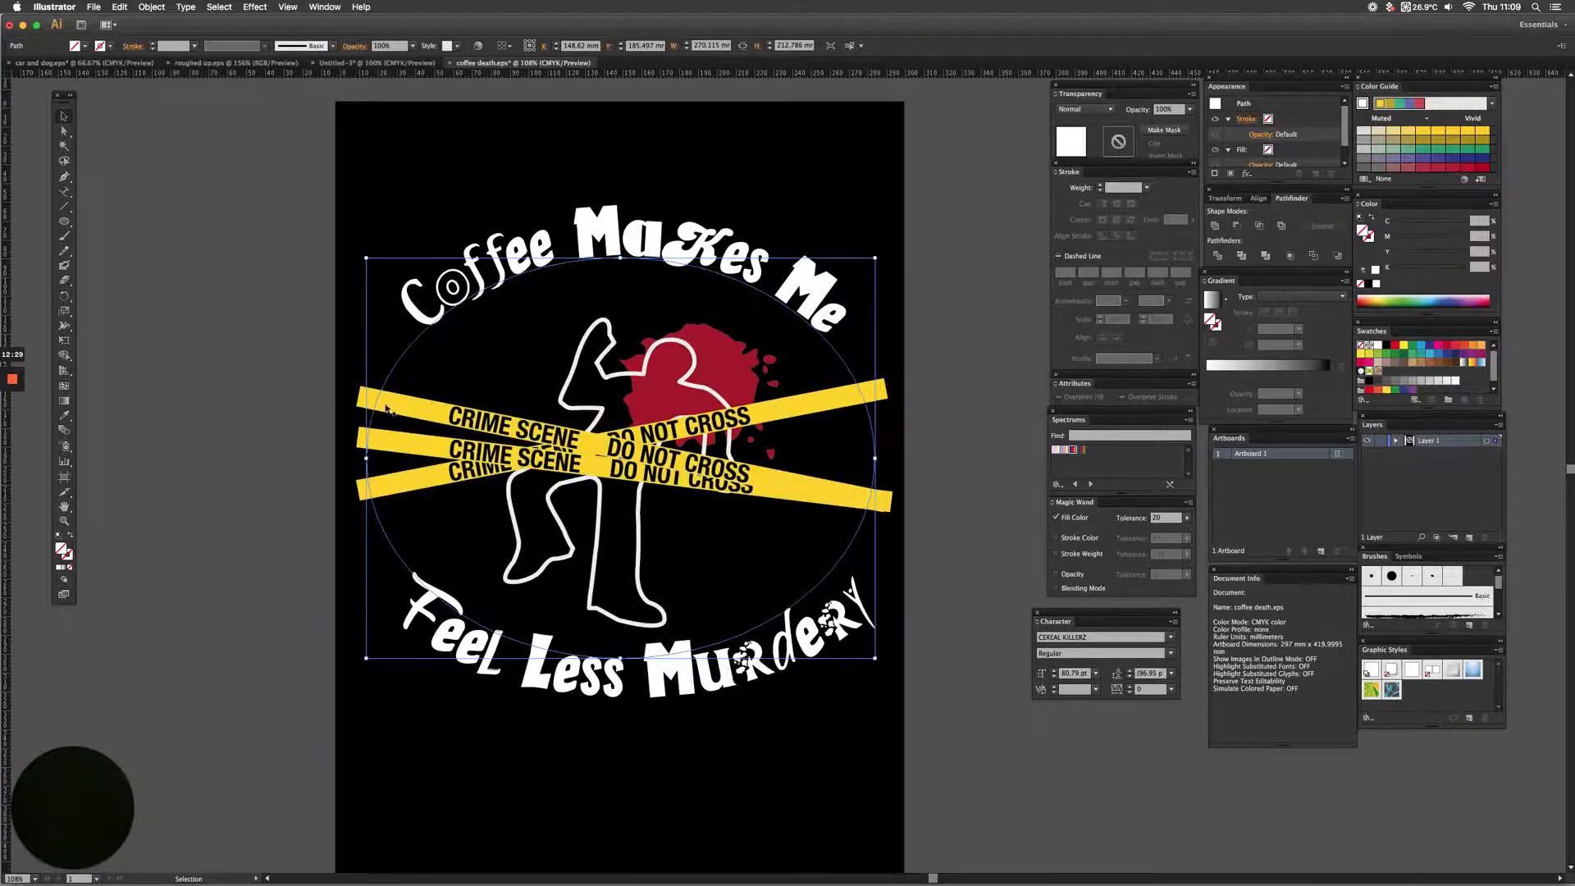
pyautogui.keyDown('shift'); pyautogui.click(373, 400); pyautogui.keyUp('shift')
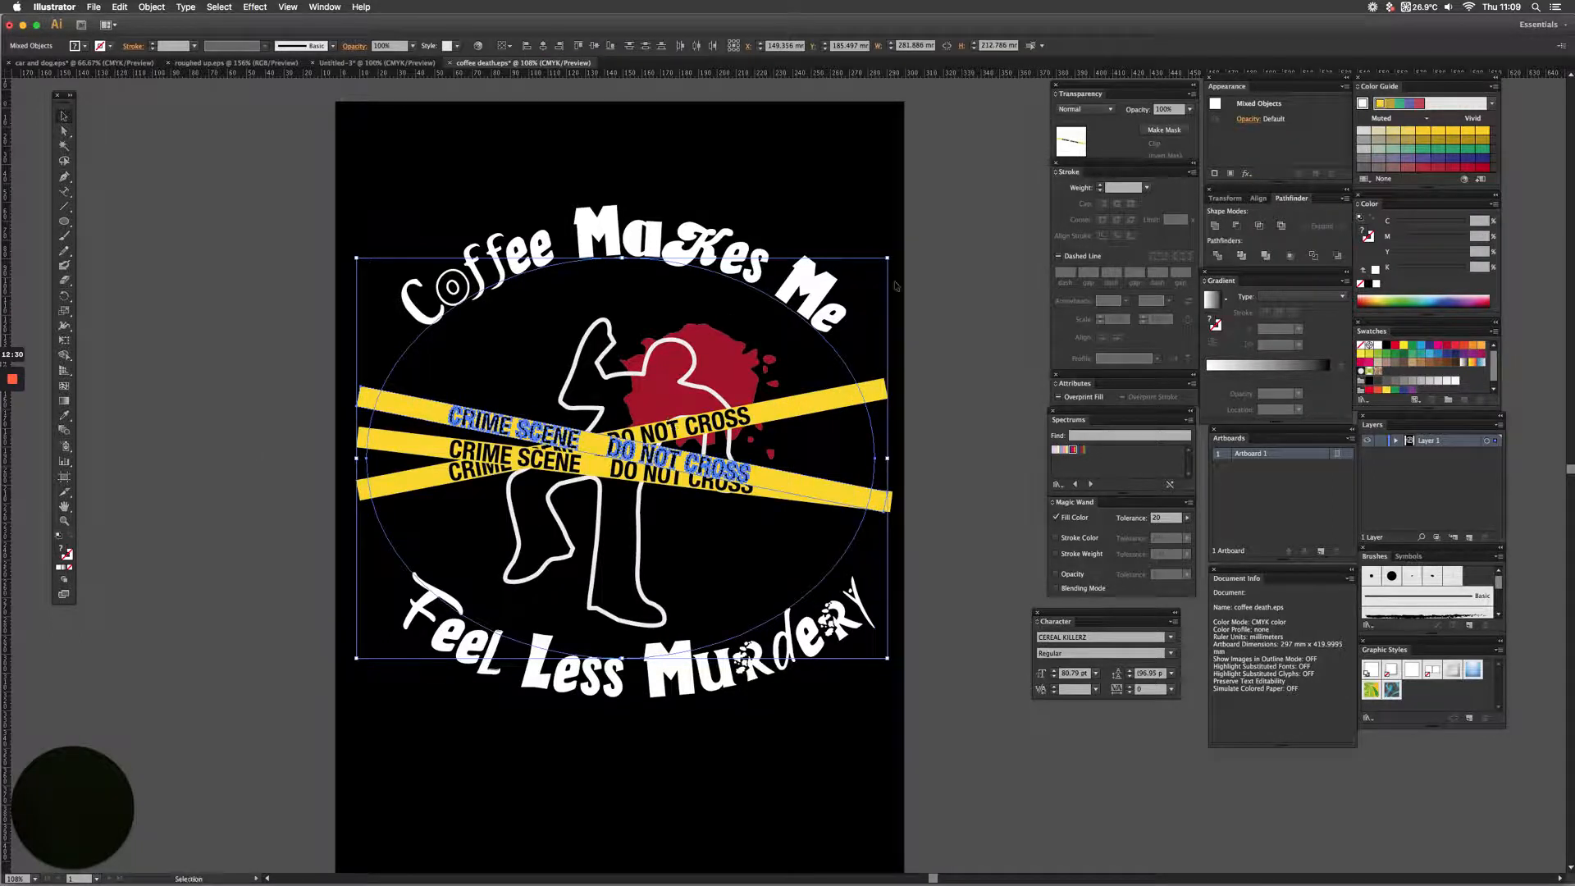
pyautogui.keyDown('shift'); pyautogui.click(875, 392); pyautogui.keyUp('shift')
pyautogui.keyDown('shift'); pyautogui.click(878, 506); pyautogui.keyUp('shift')
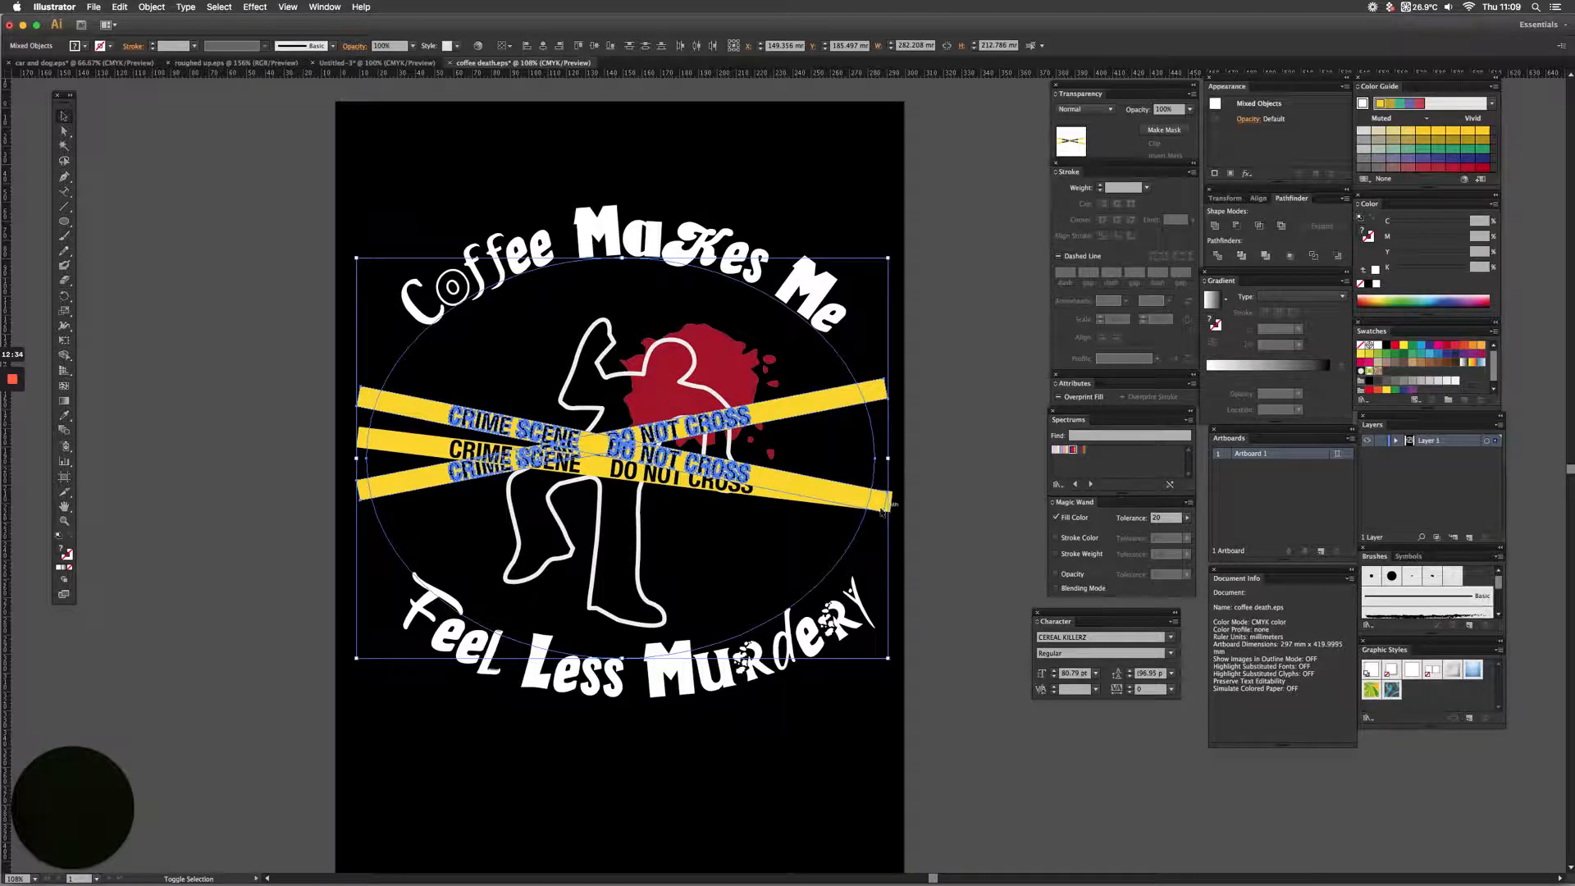
pyautogui.moveTo(892, 497); pyautogui.dragTo(895, 499)
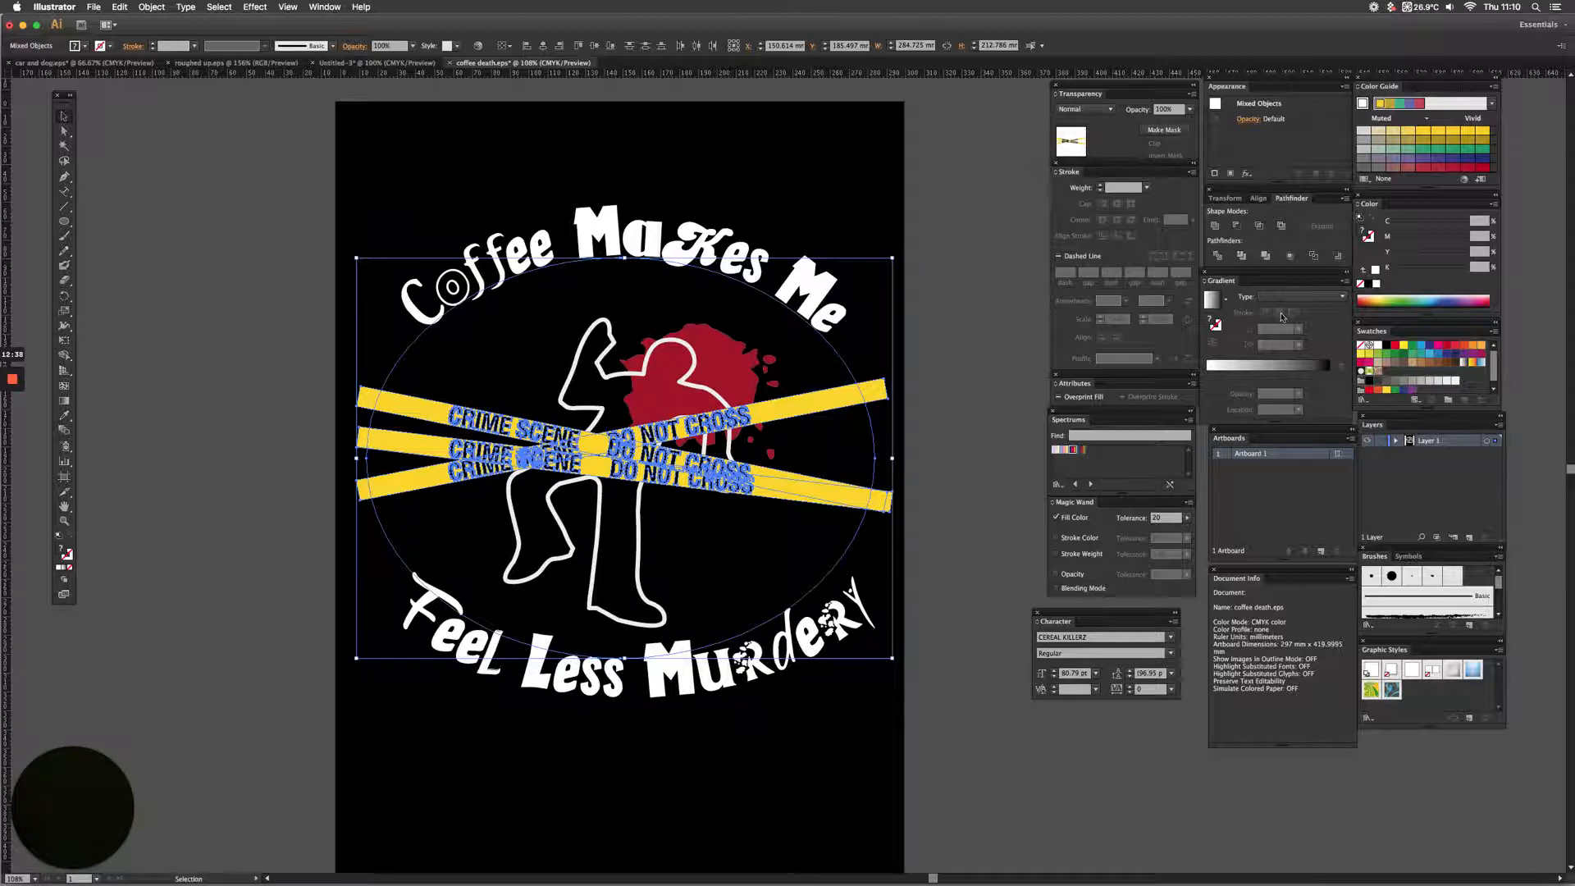
pyautogui.click(1220, 257)
pyautogui.press('super+shift+g')
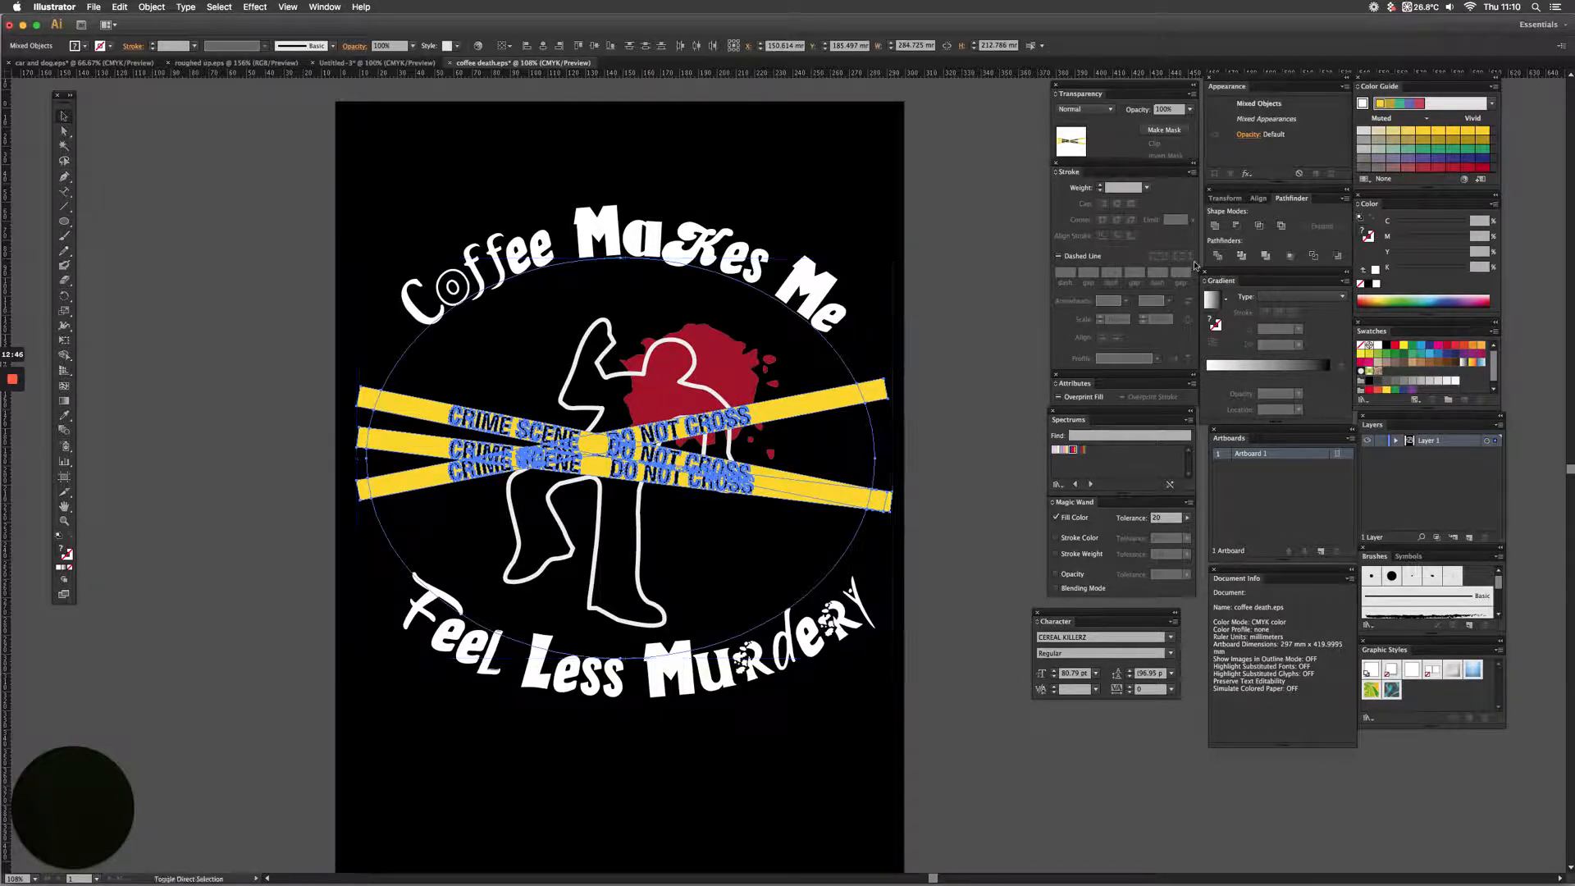
# - Delete the three tape ends that stick out past the ellipse on the artwork's left side
pyautogui.click(229, 343)
pyautogui.click(367, 400)
pyautogui.press('Delete')
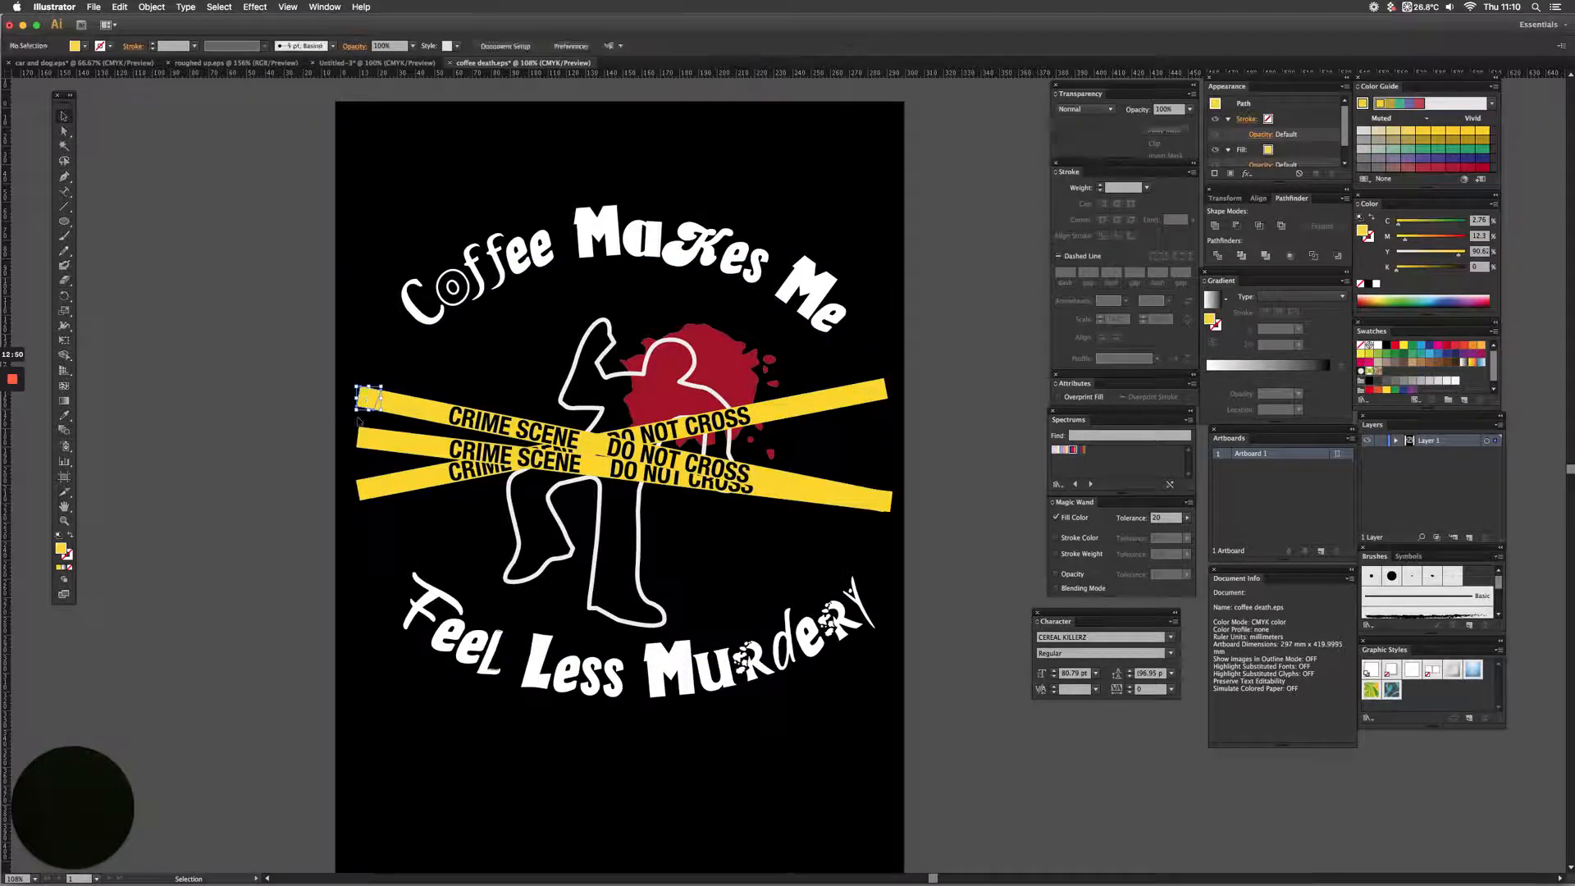
pyautogui.click(362, 440)
pyautogui.press('Delete')
pyautogui.click(362, 493)
pyautogui.press('Delete')
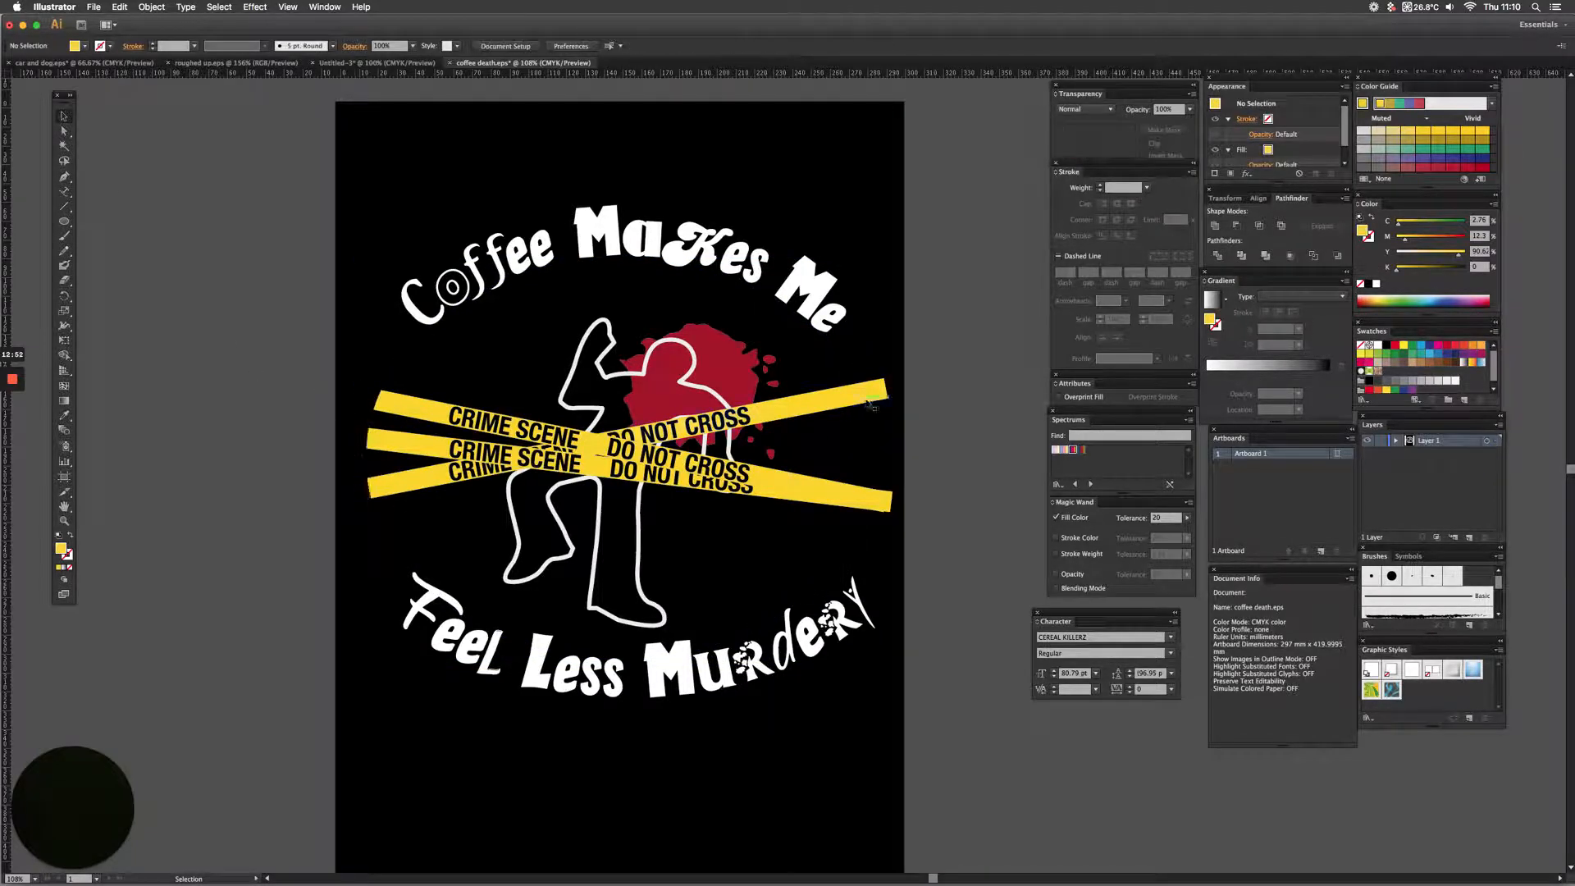
# - Delete the tape ends that stick out past the ellipse on the artwork's right side
pyautogui.click(875, 395)
pyautogui.press('Delete')
pyautogui.click(876, 457)
pyautogui.press('Delete')
pyautogui.click(889, 503)
pyautogui.press('Delete')
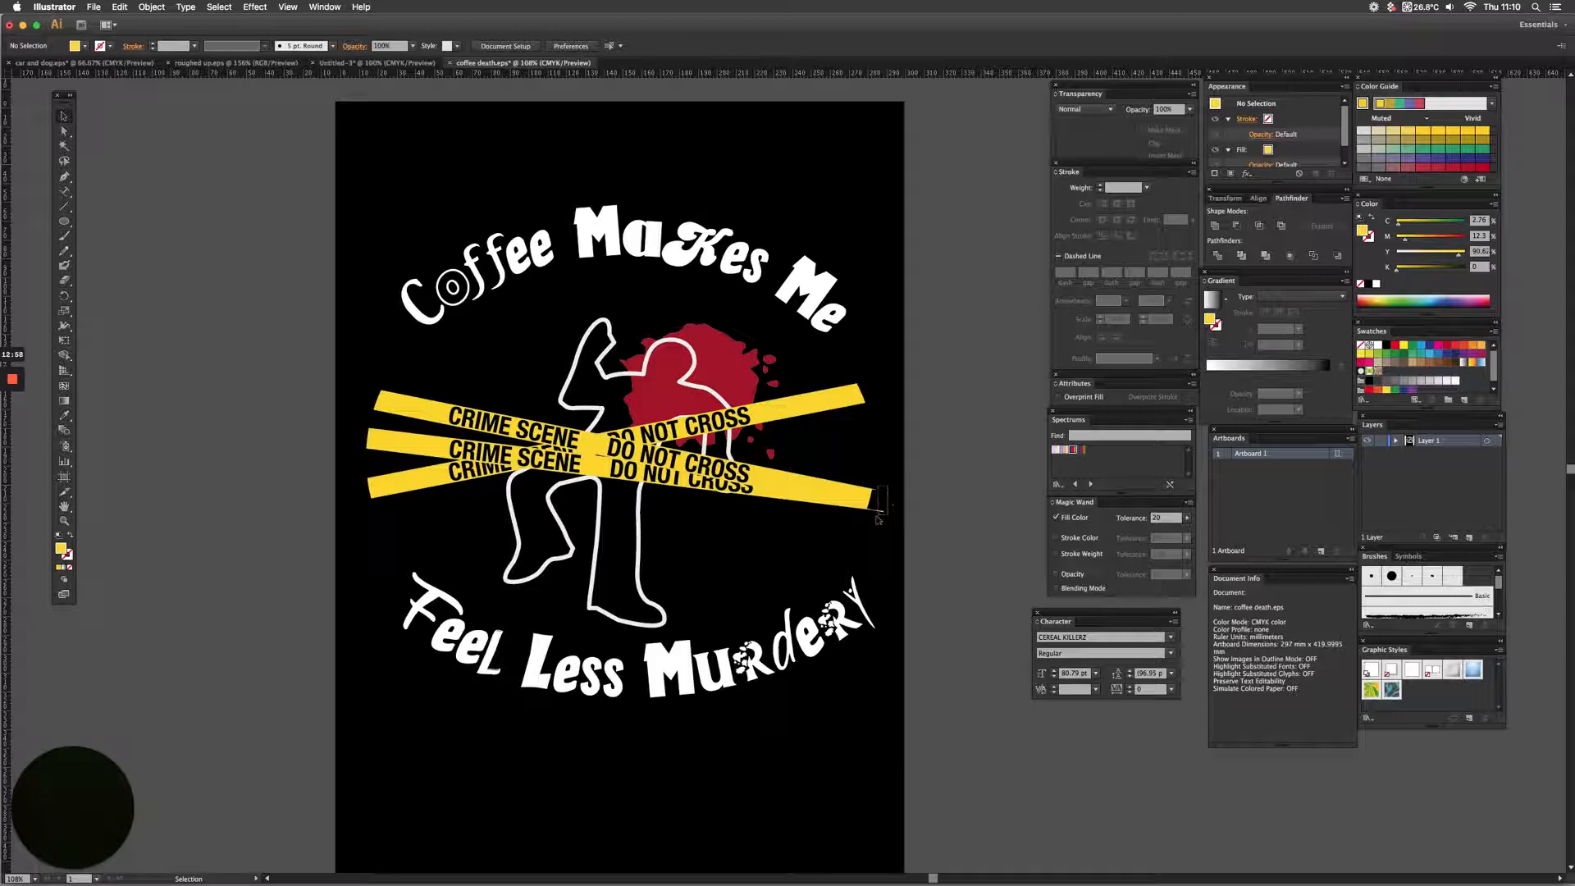
pyautogui.moveTo(877, 522); pyautogui.dragTo(871, 509)
pyautogui.click(872, 517)
# - In outline view, delete the unfilled ellipse remnants above, below and between the tapes, and return to preview
pyautogui.press('super+y')
pyautogui.click(395, 359)
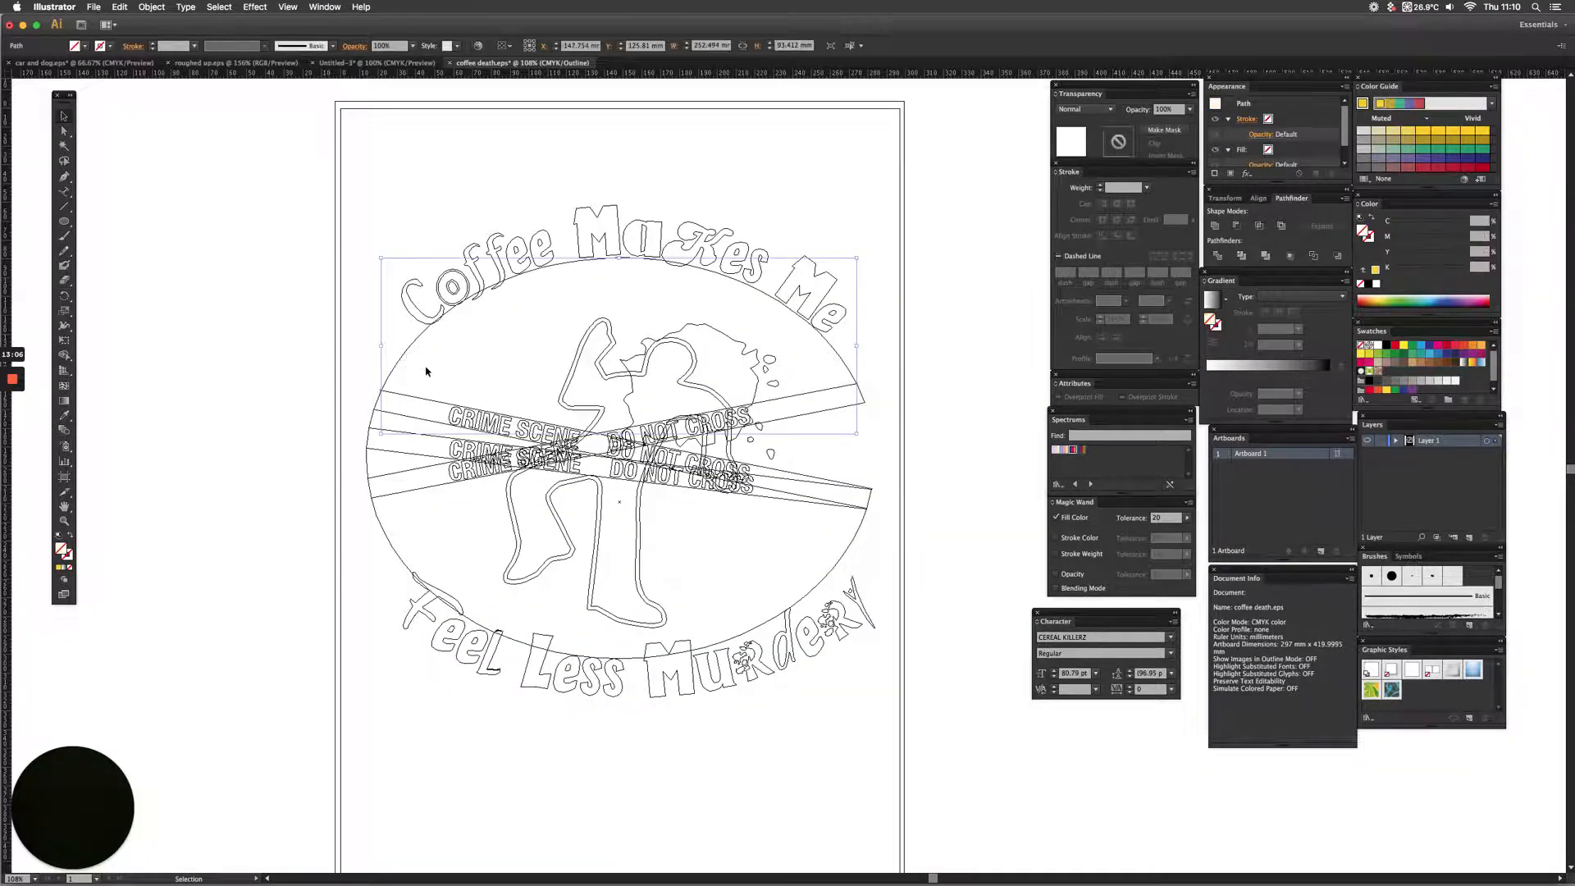
pyautogui.press('Delete')
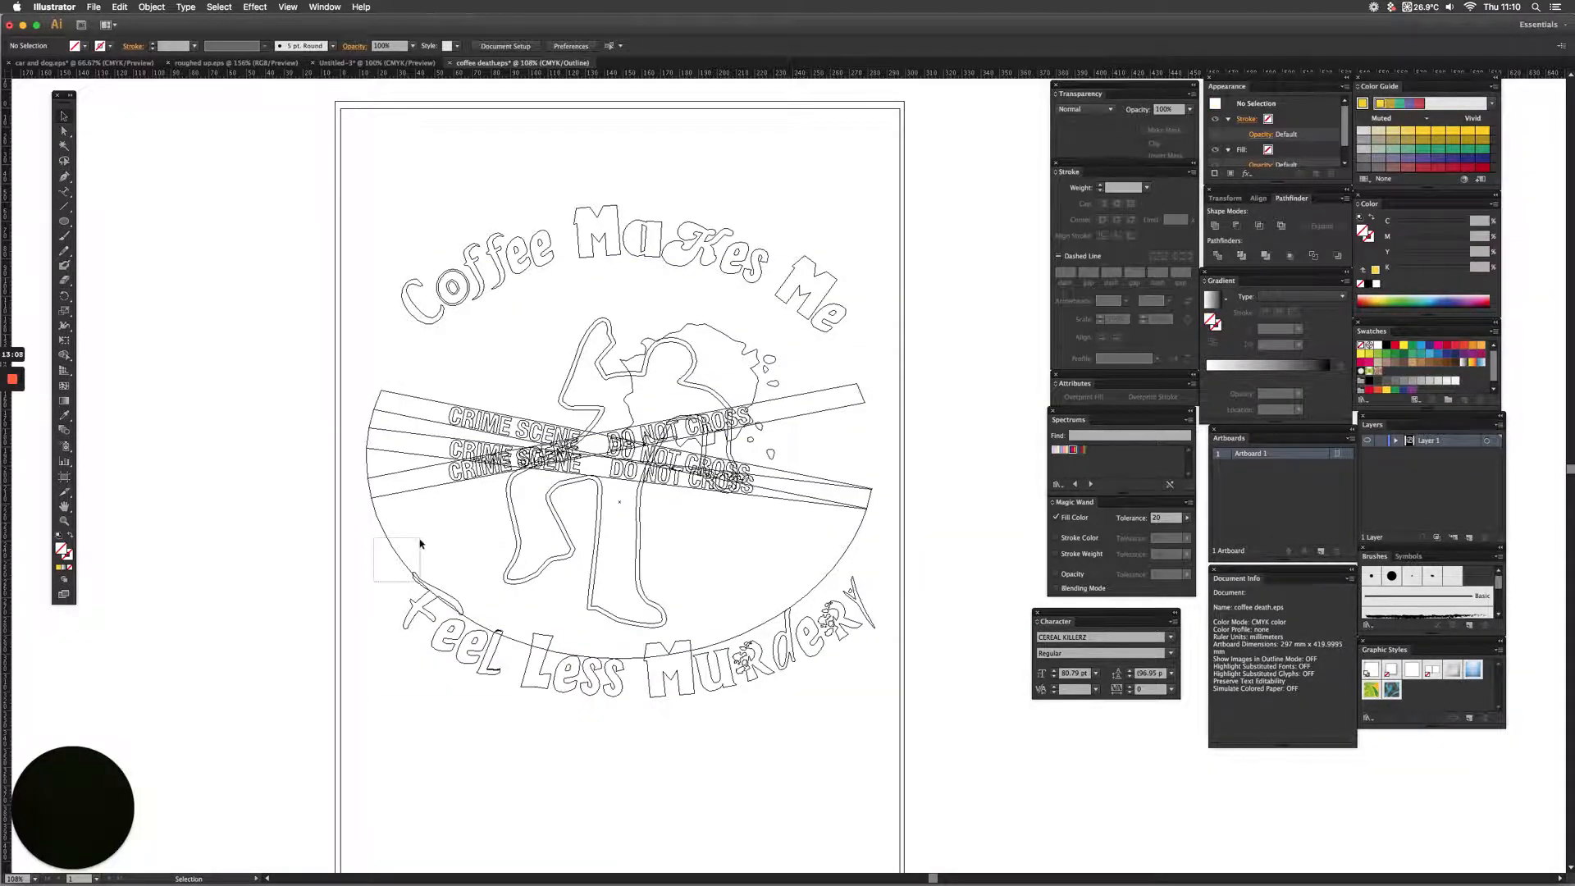
pyautogui.moveTo(419, 542); pyautogui.dragTo(415, 543)
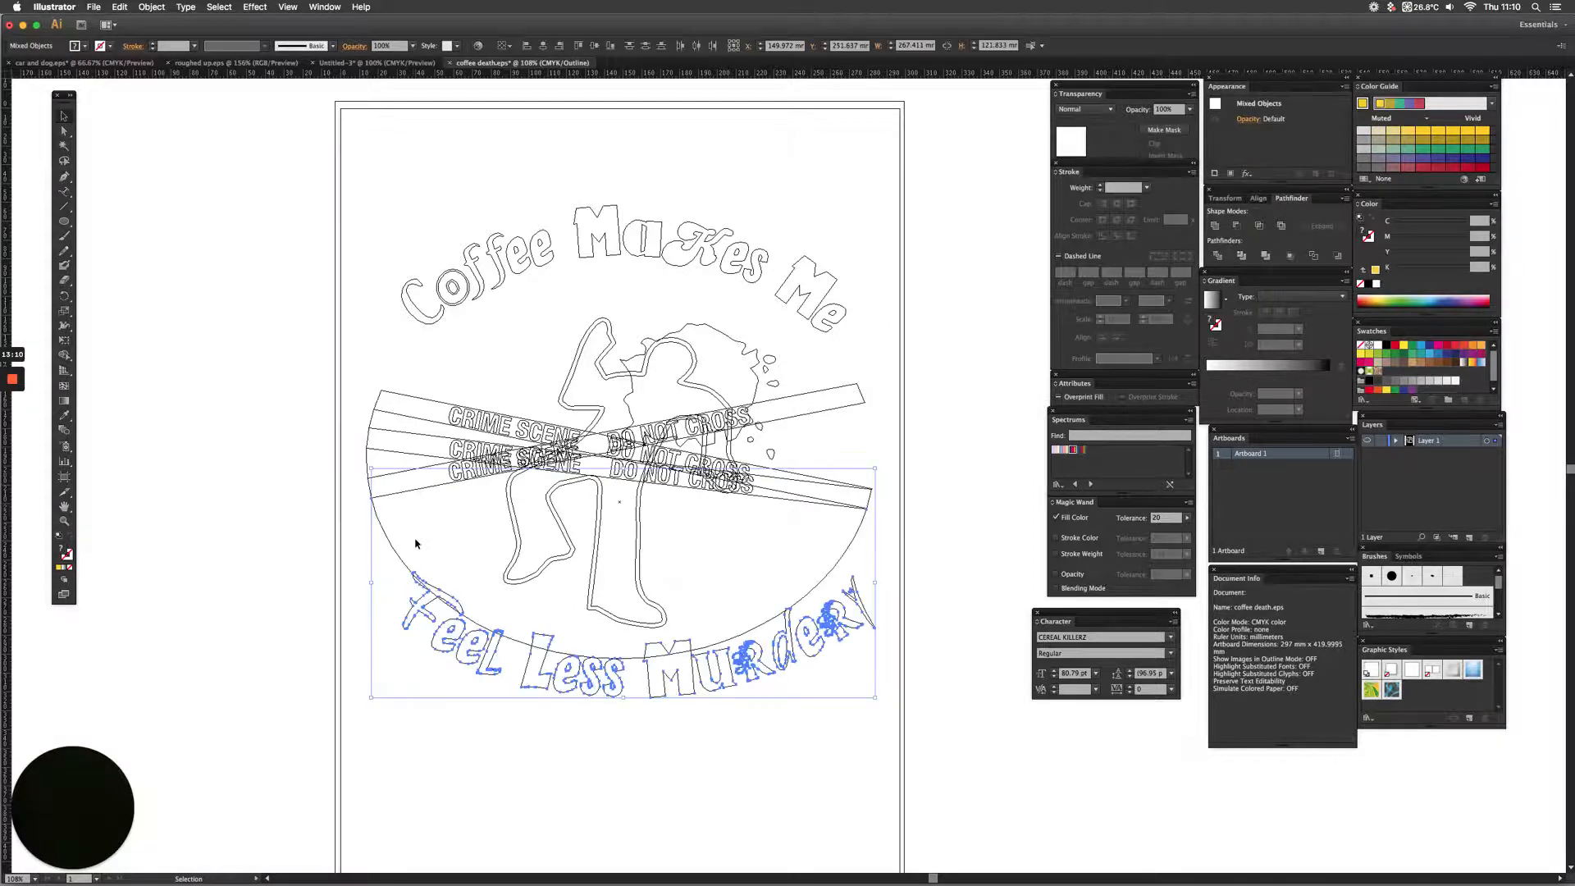
pyautogui.press('super')
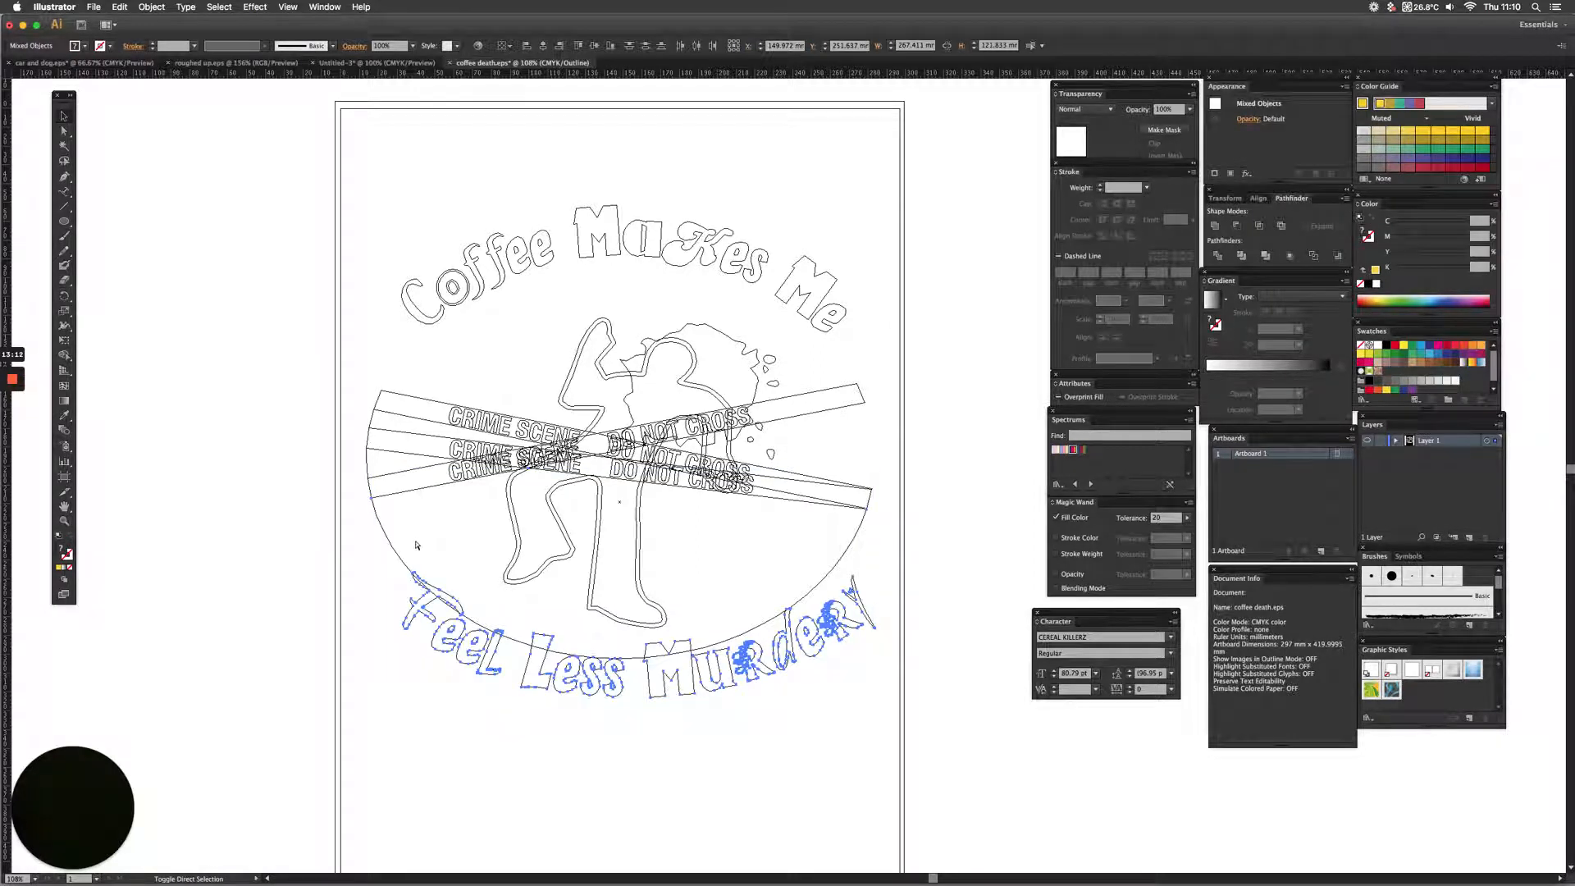
pyautogui.click(375, 576)
pyautogui.click(412, 539)
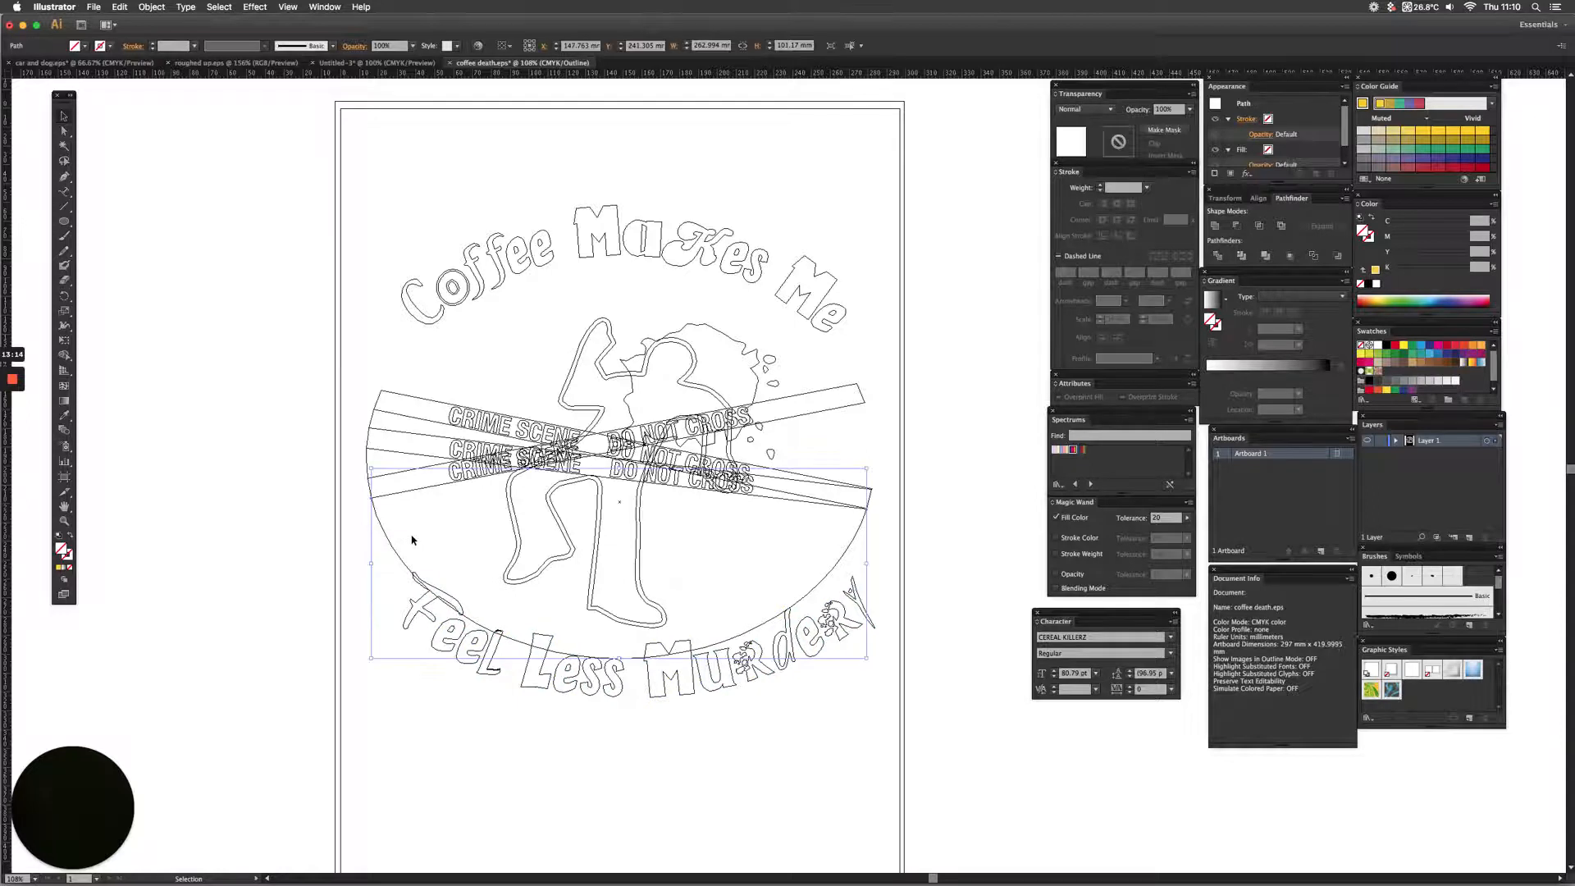
pyautogui.press('super+shift+a')
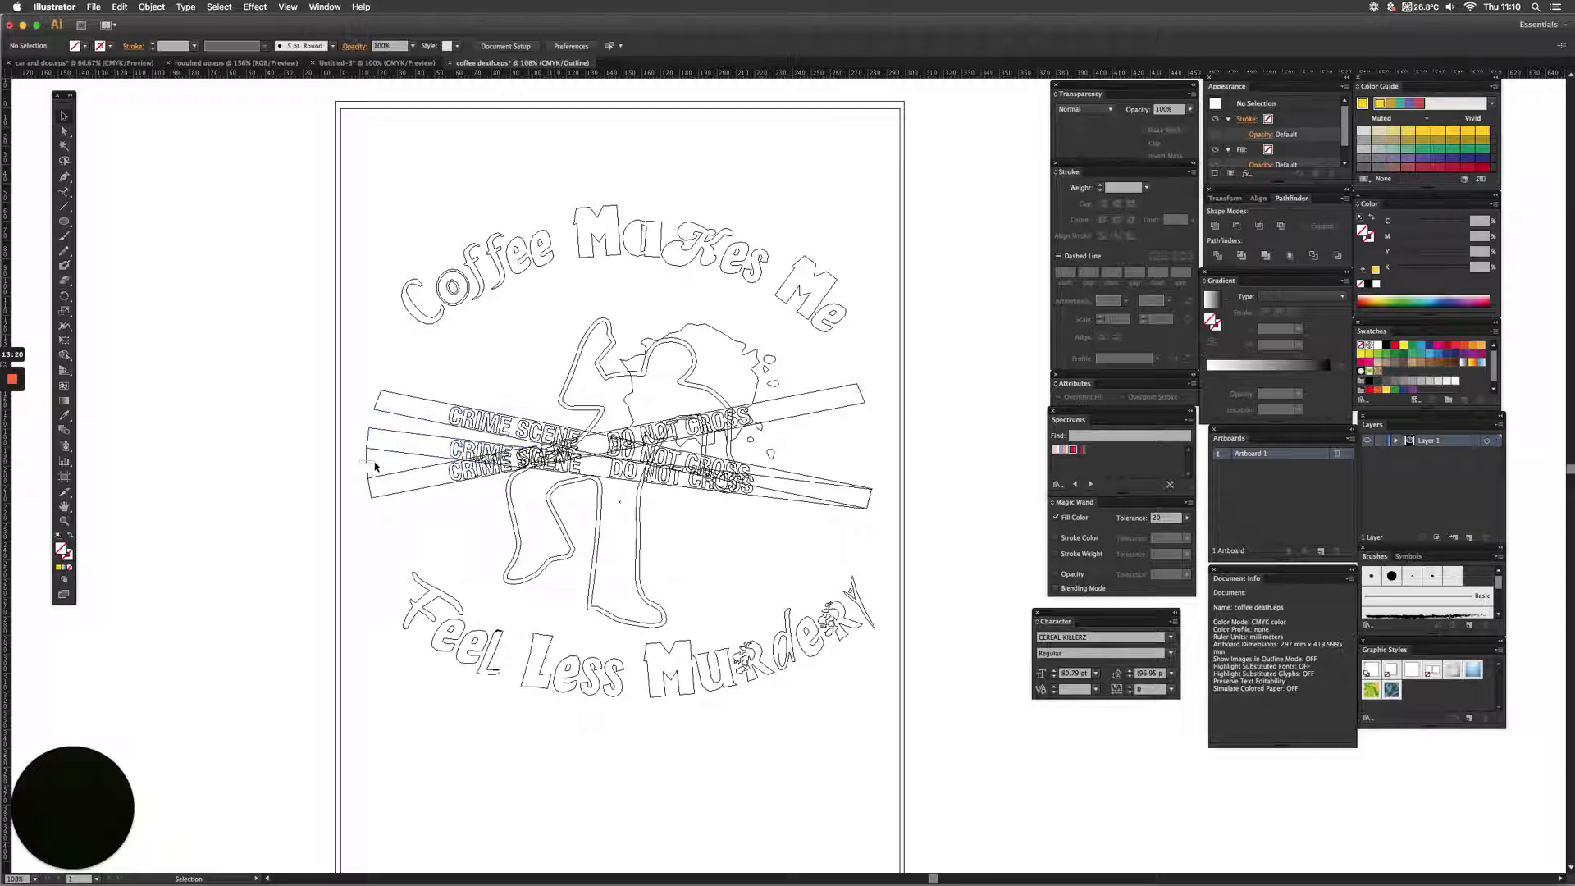
pyautogui.press('a')
pyautogui.press('super+y')
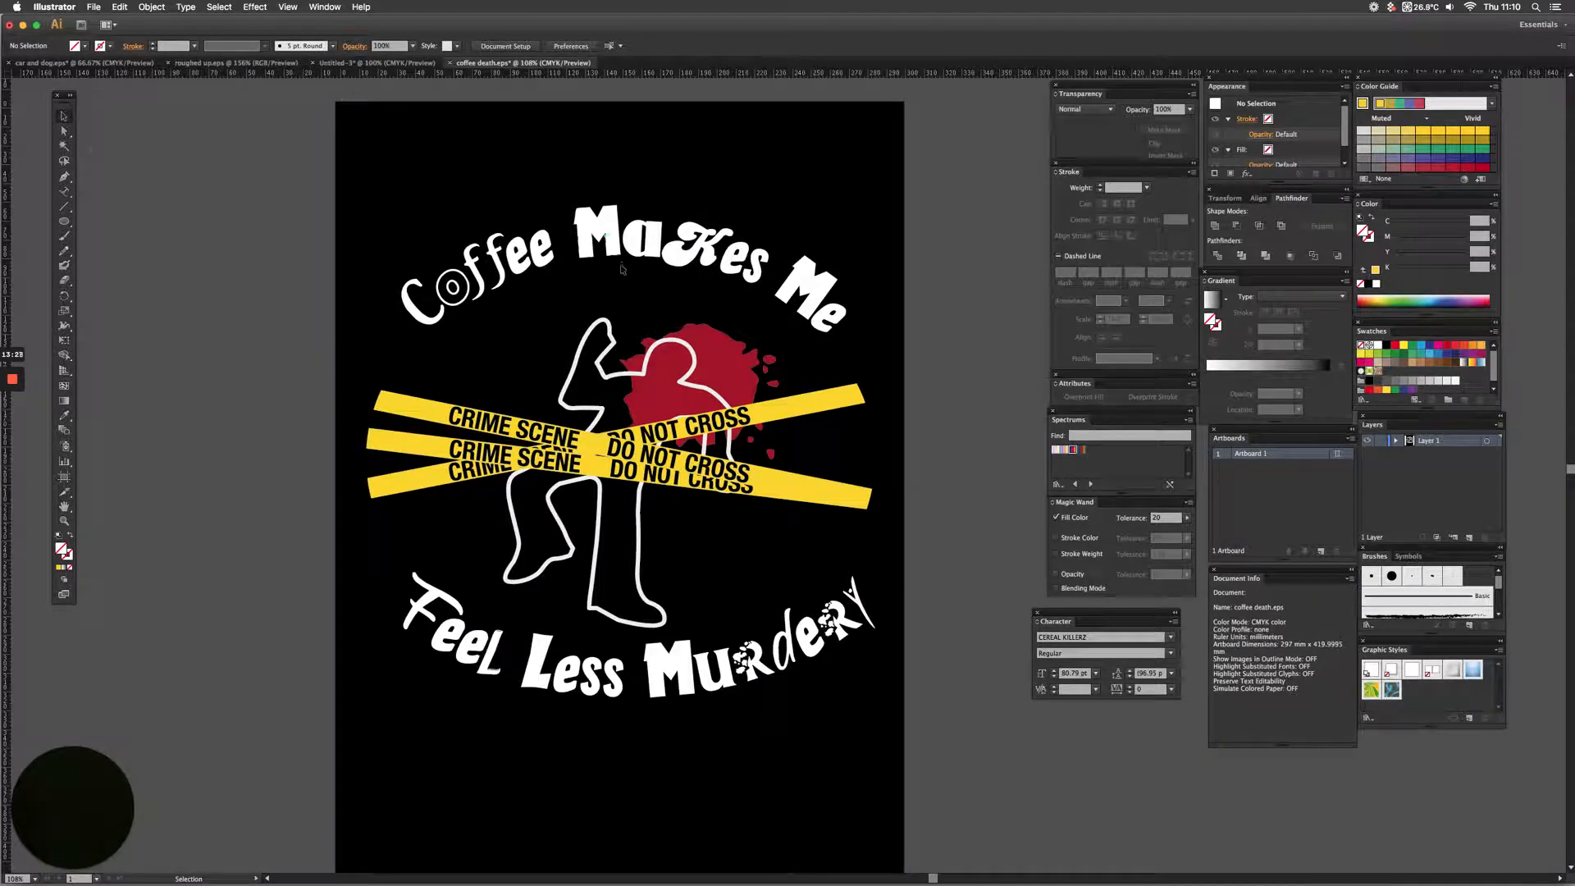
# - Select every letter of "Feel Less Murdery" together with "Coffee Makes Me" and group them
pyautogui.click(628, 240)
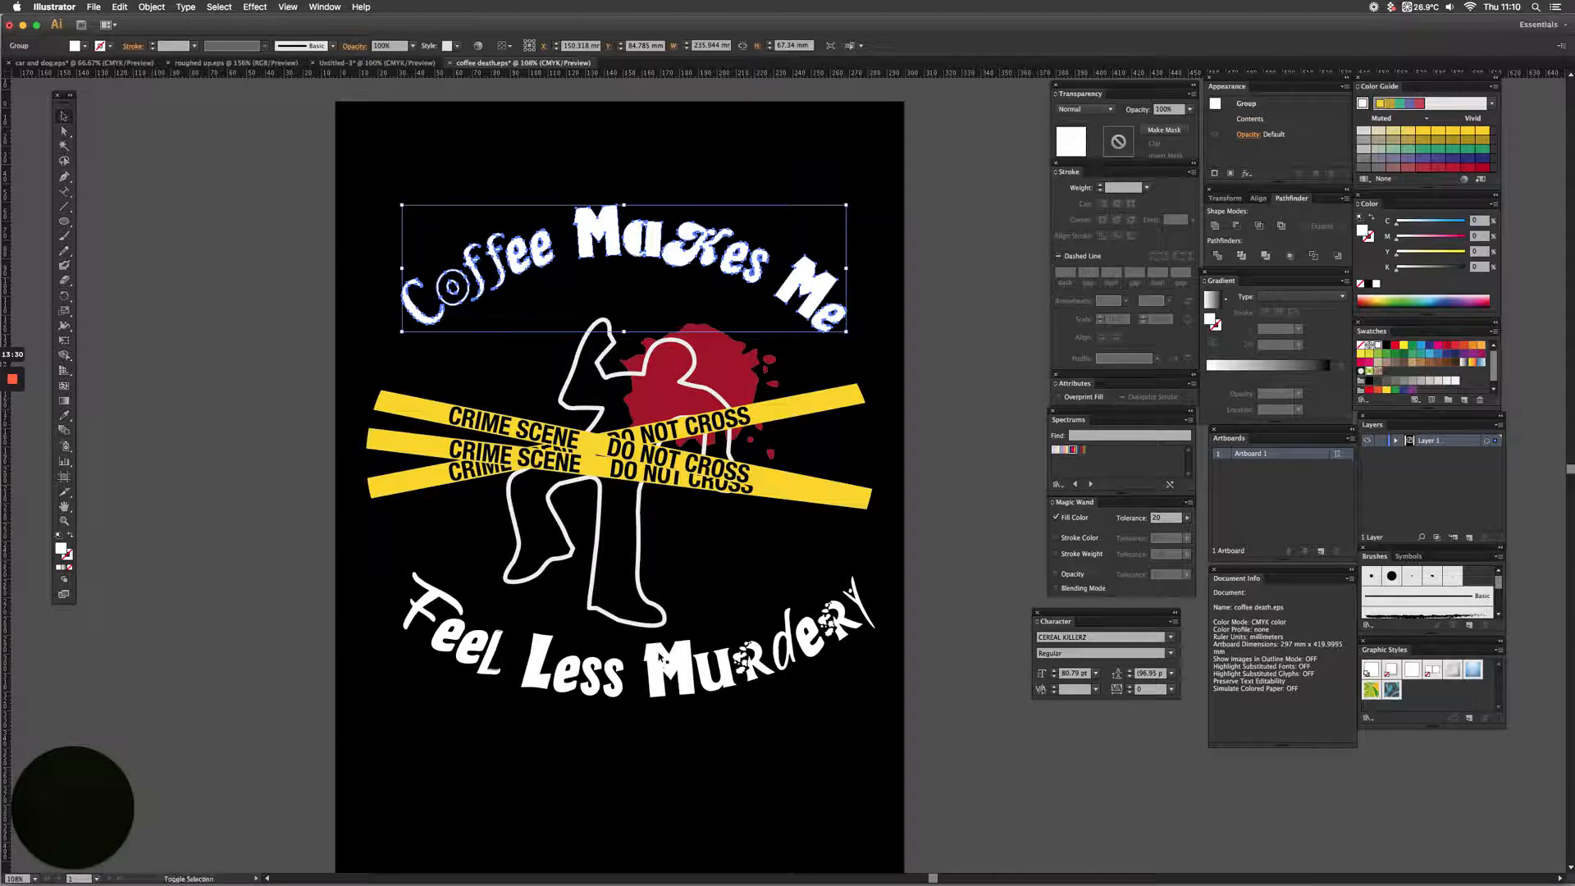
pyautogui.keyDown('shift'); pyautogui.click(657, 658); pyautogui.keyUp('shift')
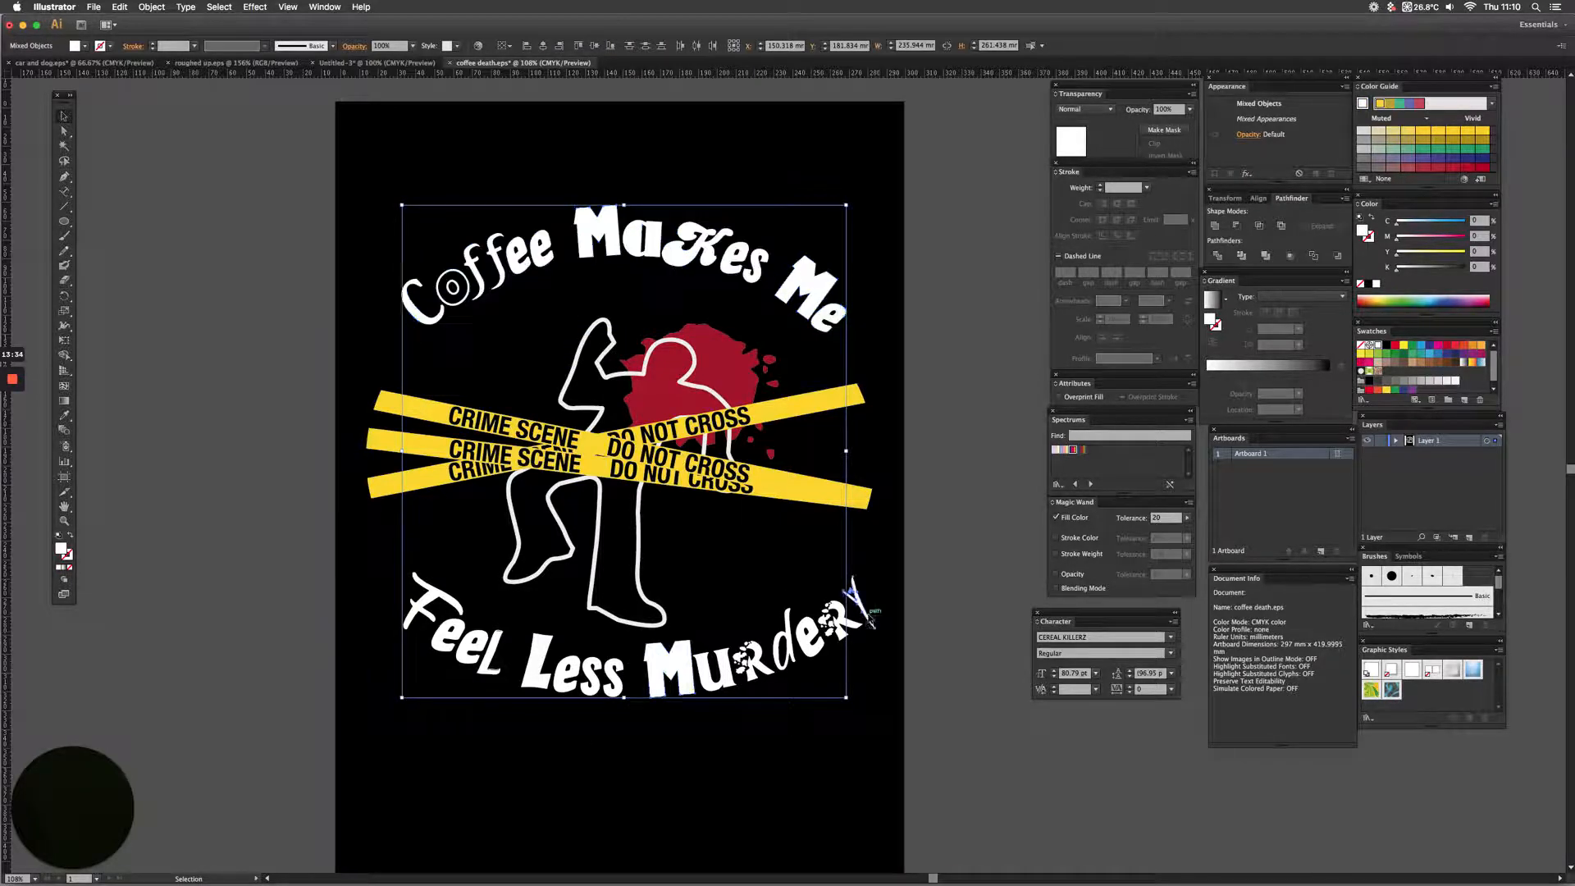
pyautogui.click(866, 617)
pyautogui.moveTo(380, 650); pyautogui.dragTo(915, 718)
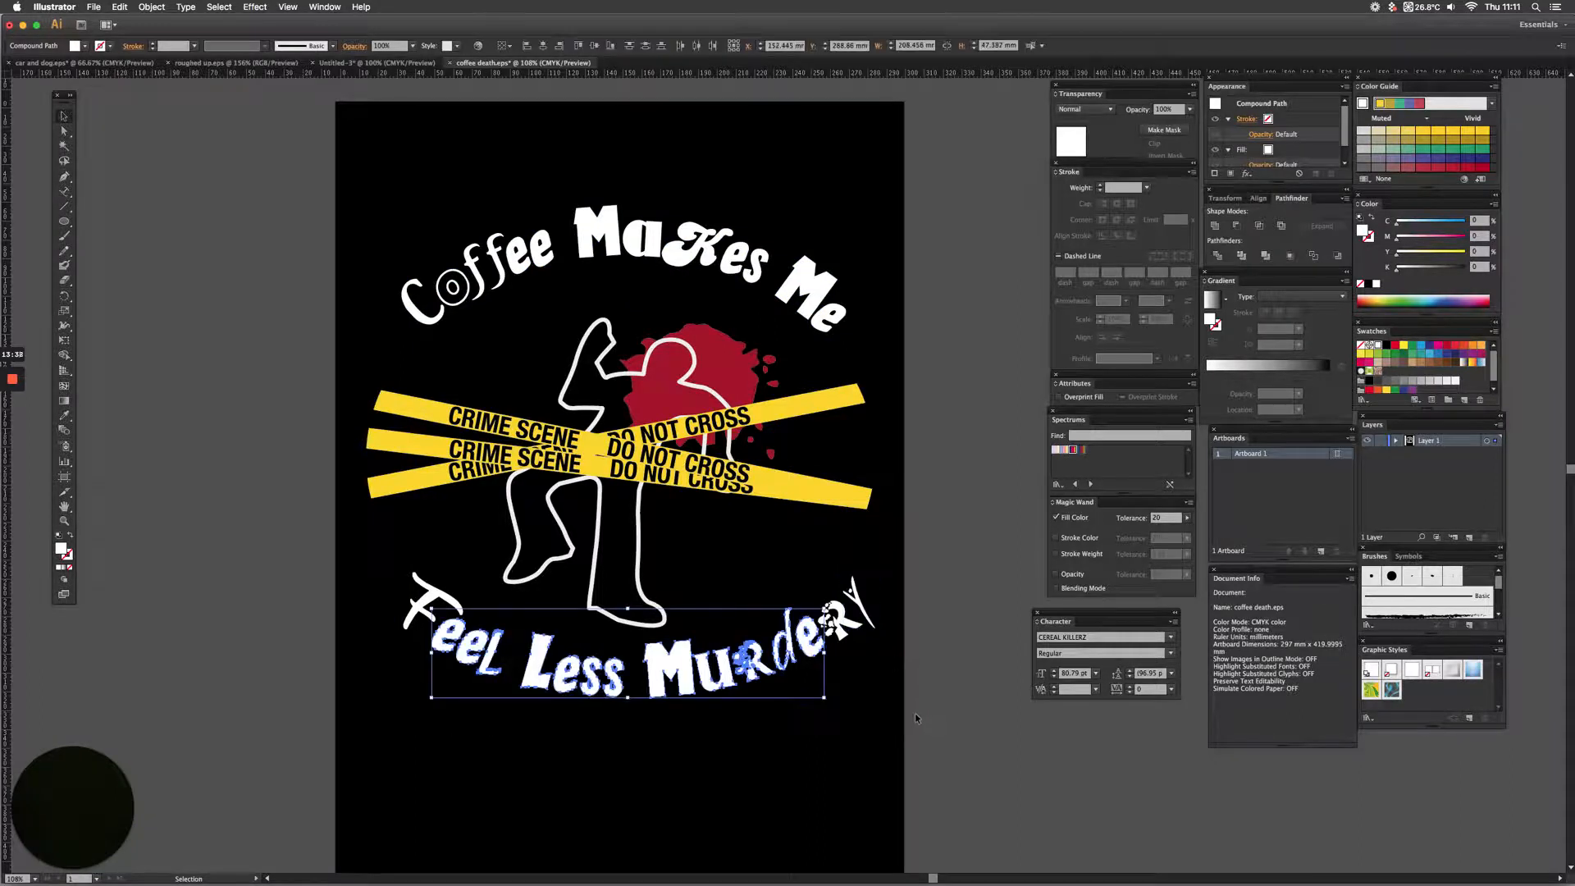
pyautogui.keyDown('shift'); pyautogui.click(426, 607); pyautogui.keyUp('shift')
pyautogui.keyDown('shift'); pyautogui.click(857, 612); pyautogui.keyUp('shift')
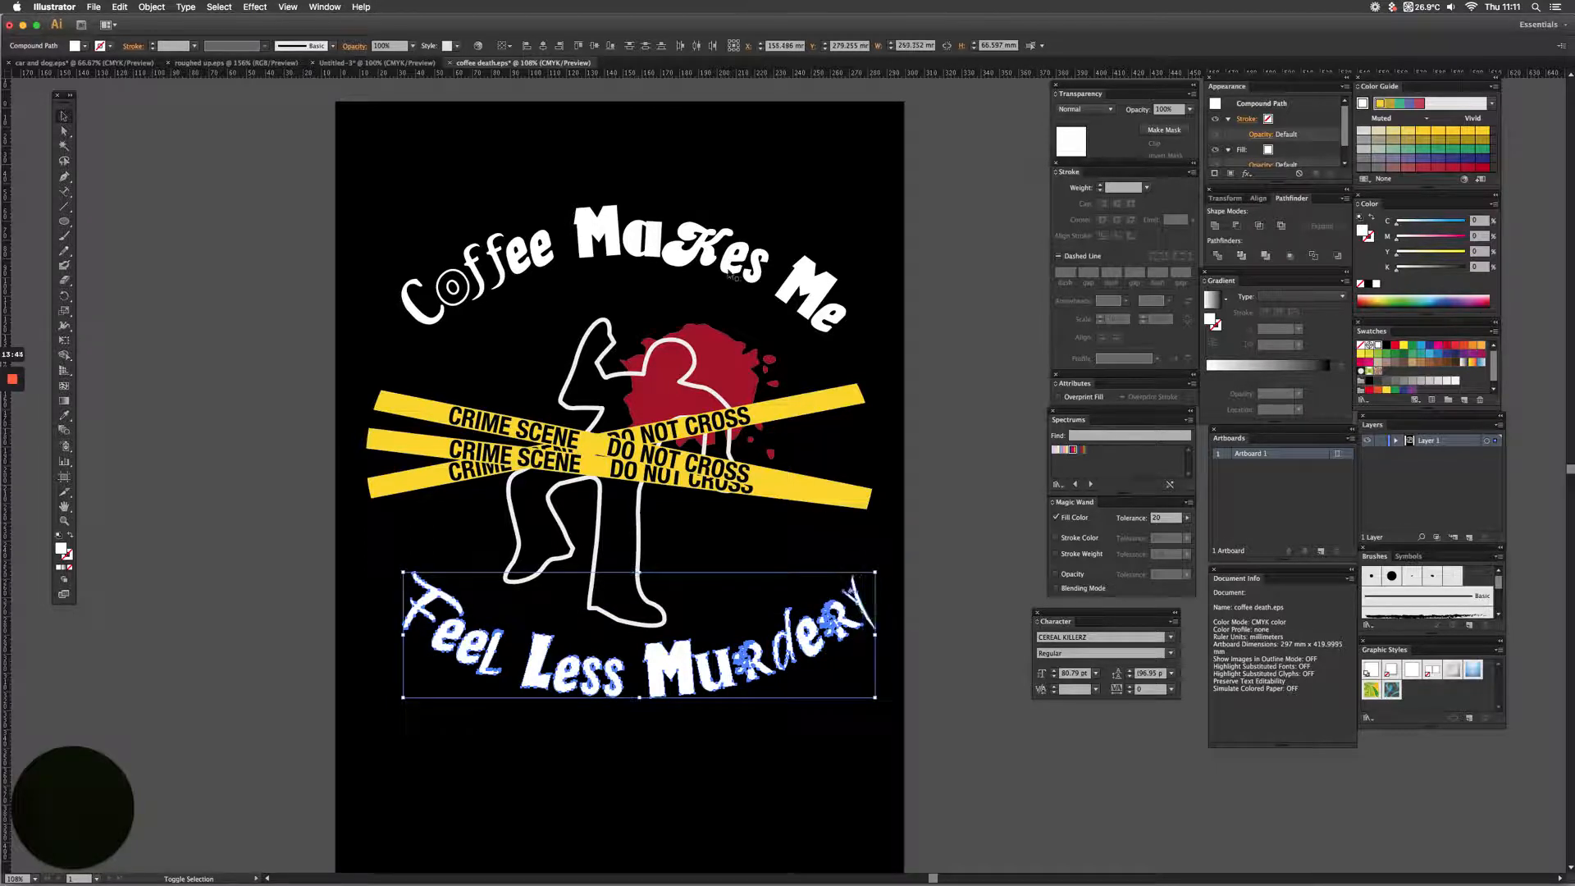
pyautogui.keyDown('shift'); pyautogui.click(729, 273); pyautogui.keyUp('shift')
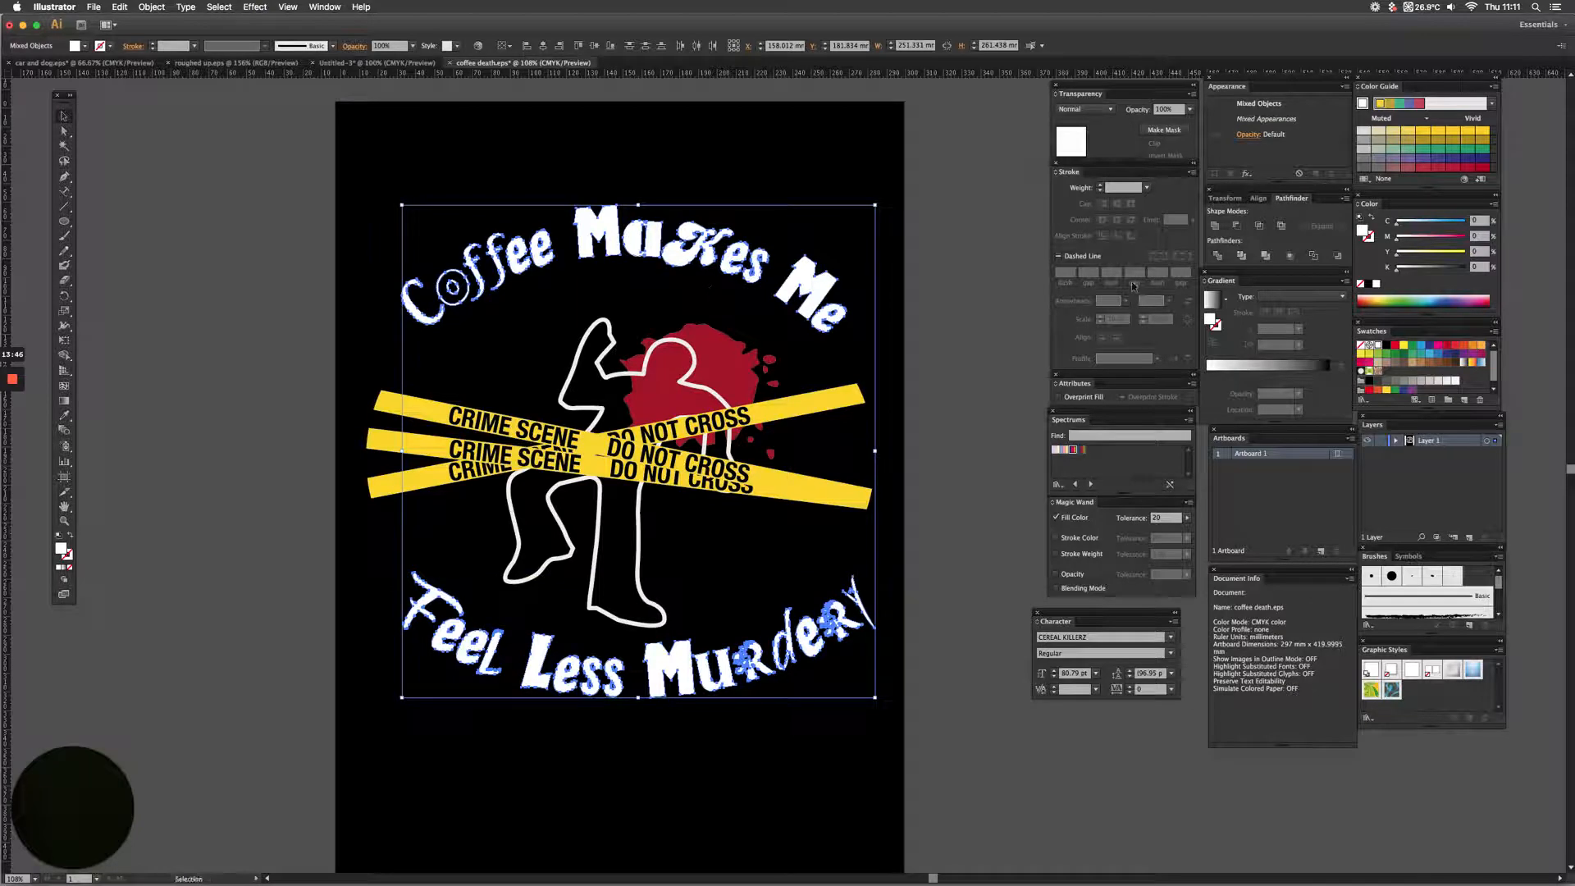
pyautogui.press('super+g')
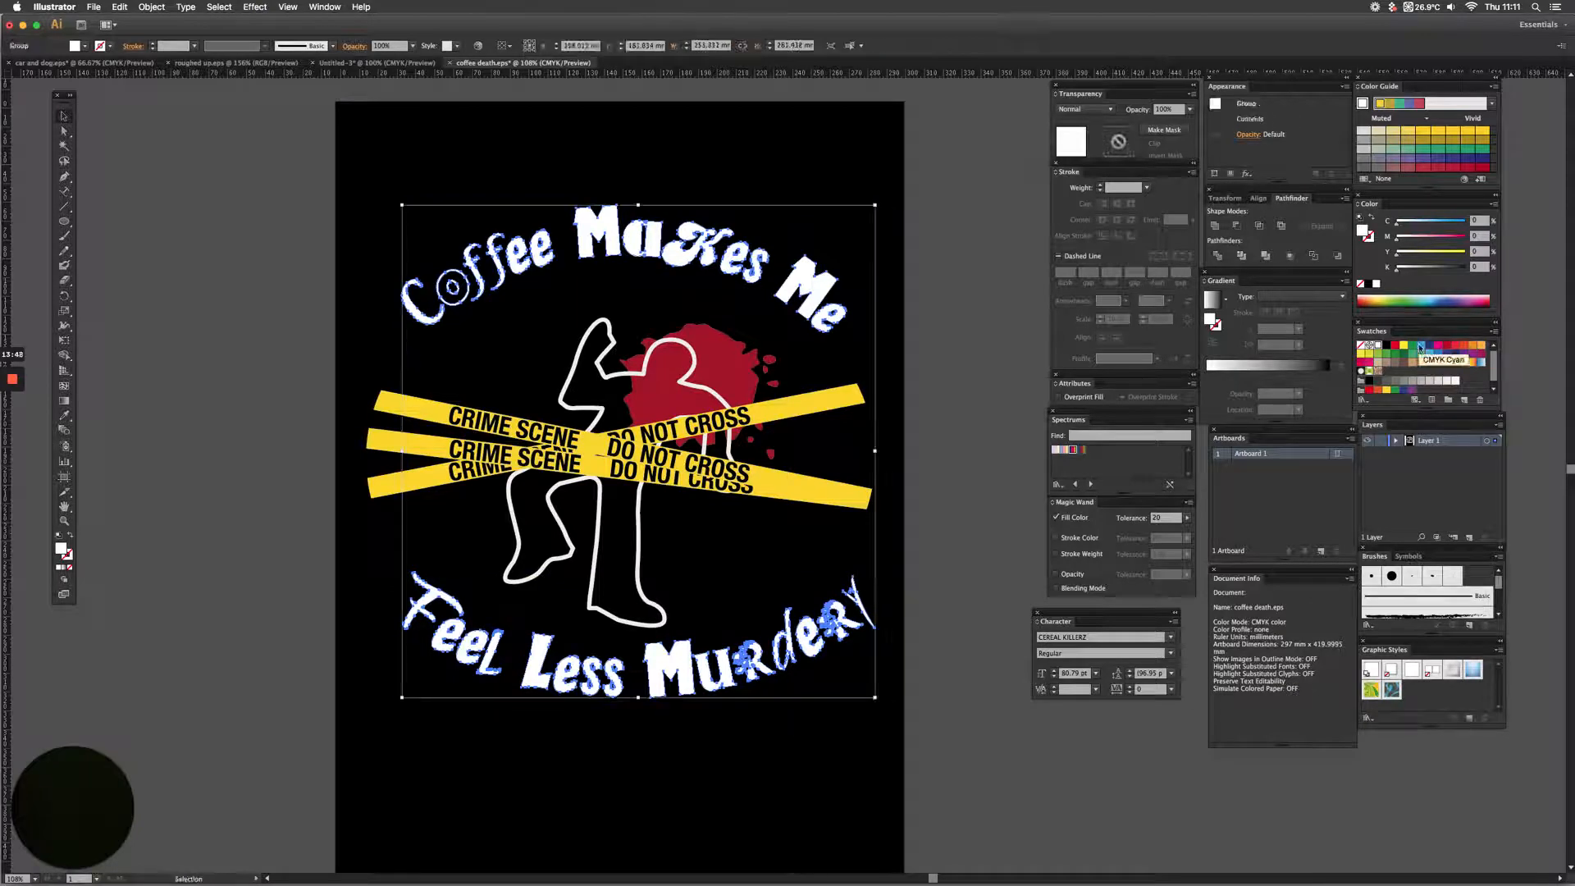
# - Recolor the grouped lettering with the yellow sampled from a tape using the Eyedropper
pyautogui.click(64, 416)
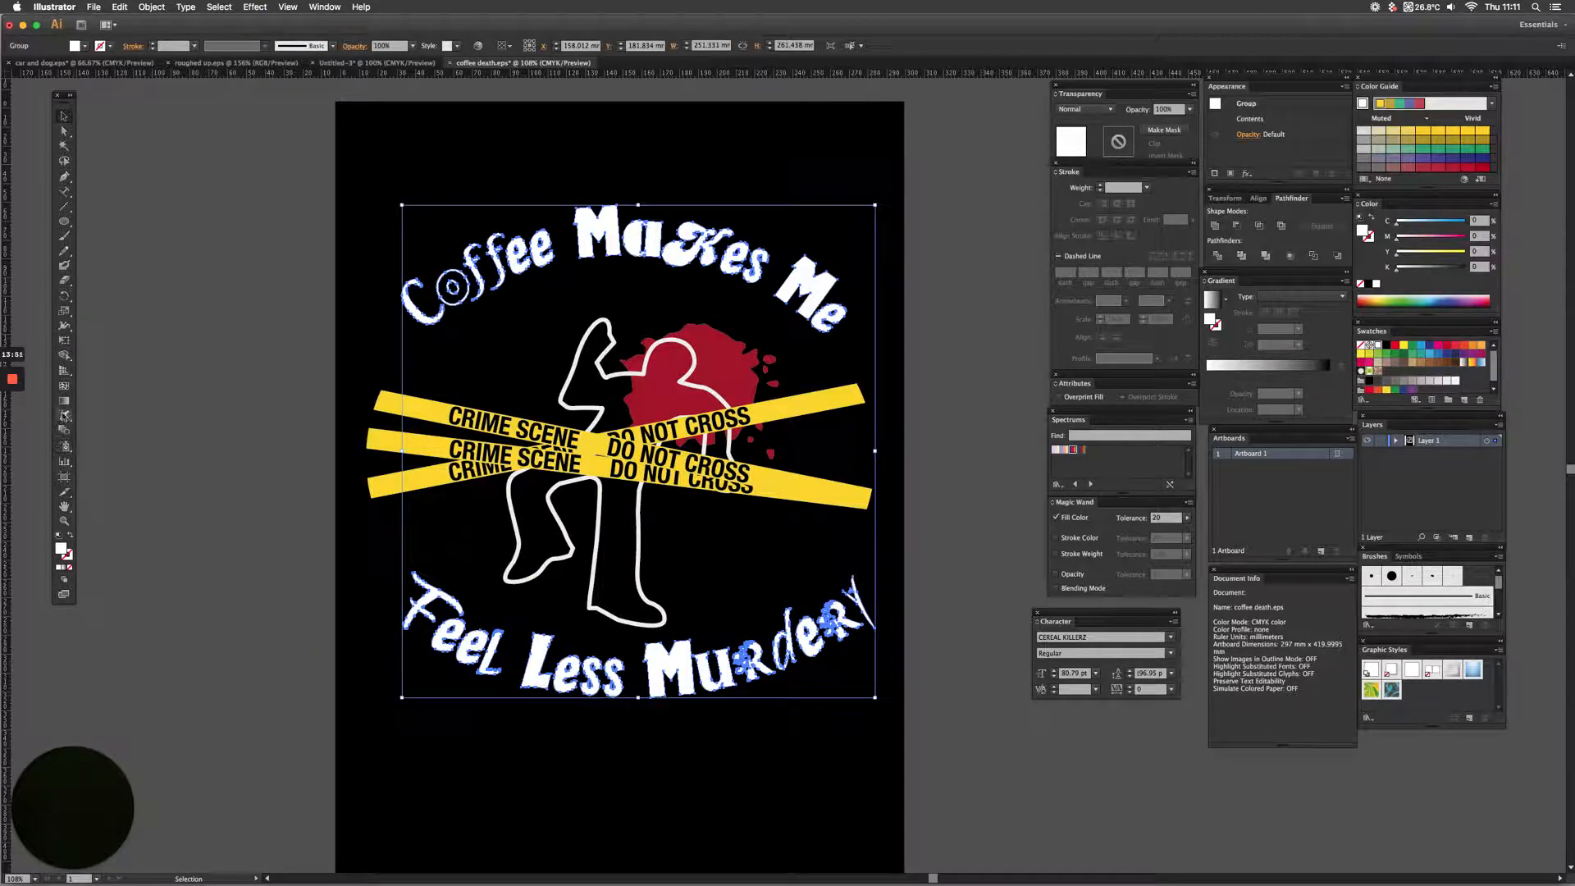
pyautogui.click(392, 409)
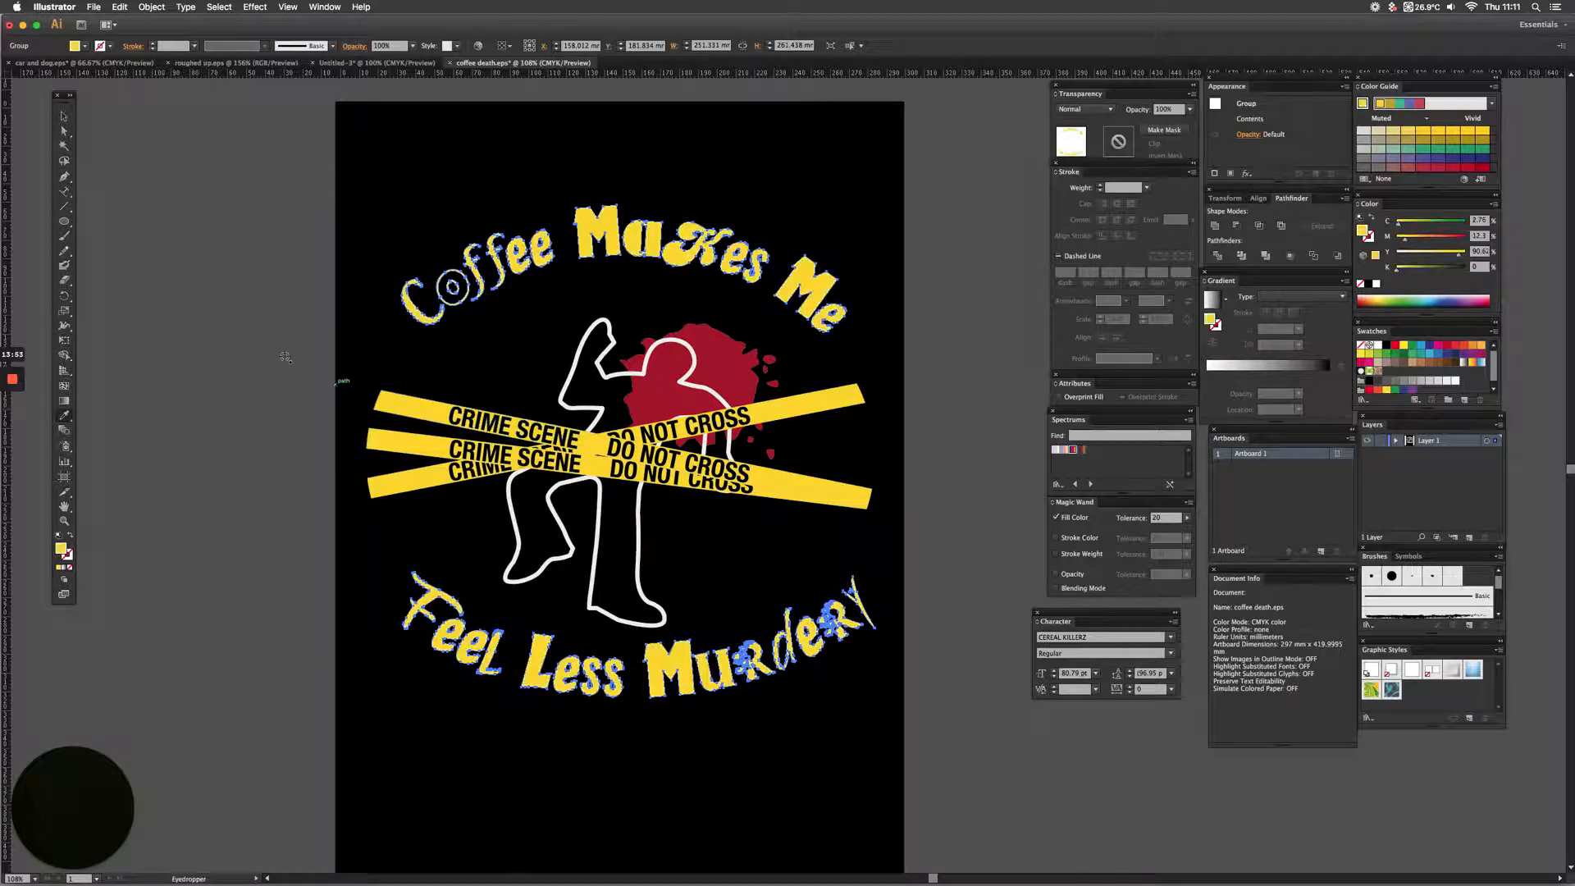
pyautogui.click(64, 116)
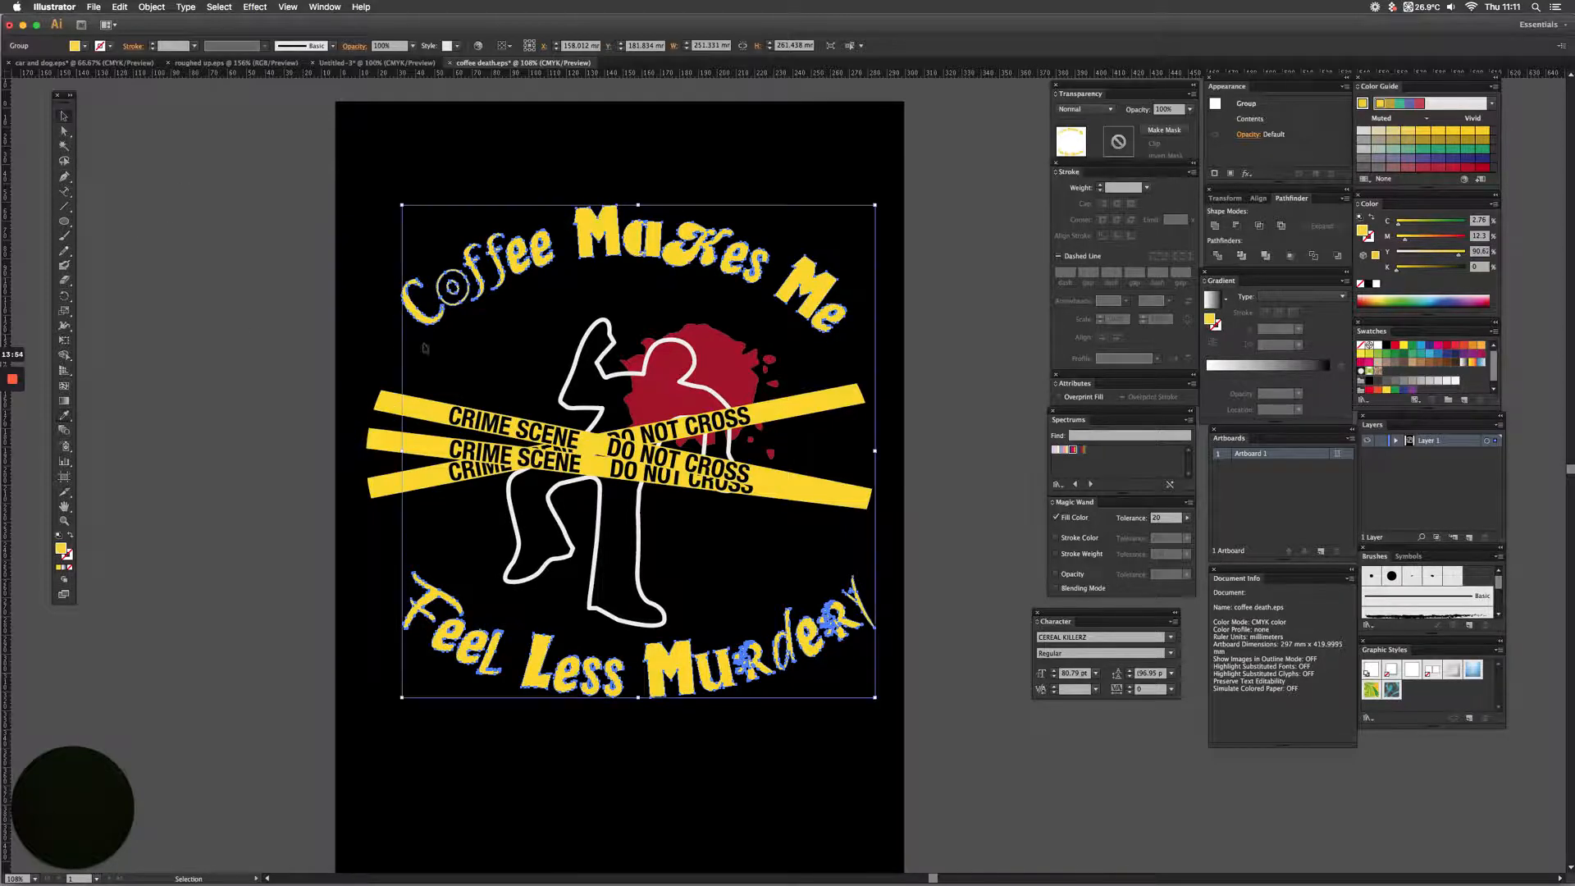
# - Place a copy of the yellow lettering about 326 mm to the left, outside the artboard, and deselect it
pyautogui.press('space')
pyautogui.moveTo(554, 341); pyautogui.dragTo(781, 352)
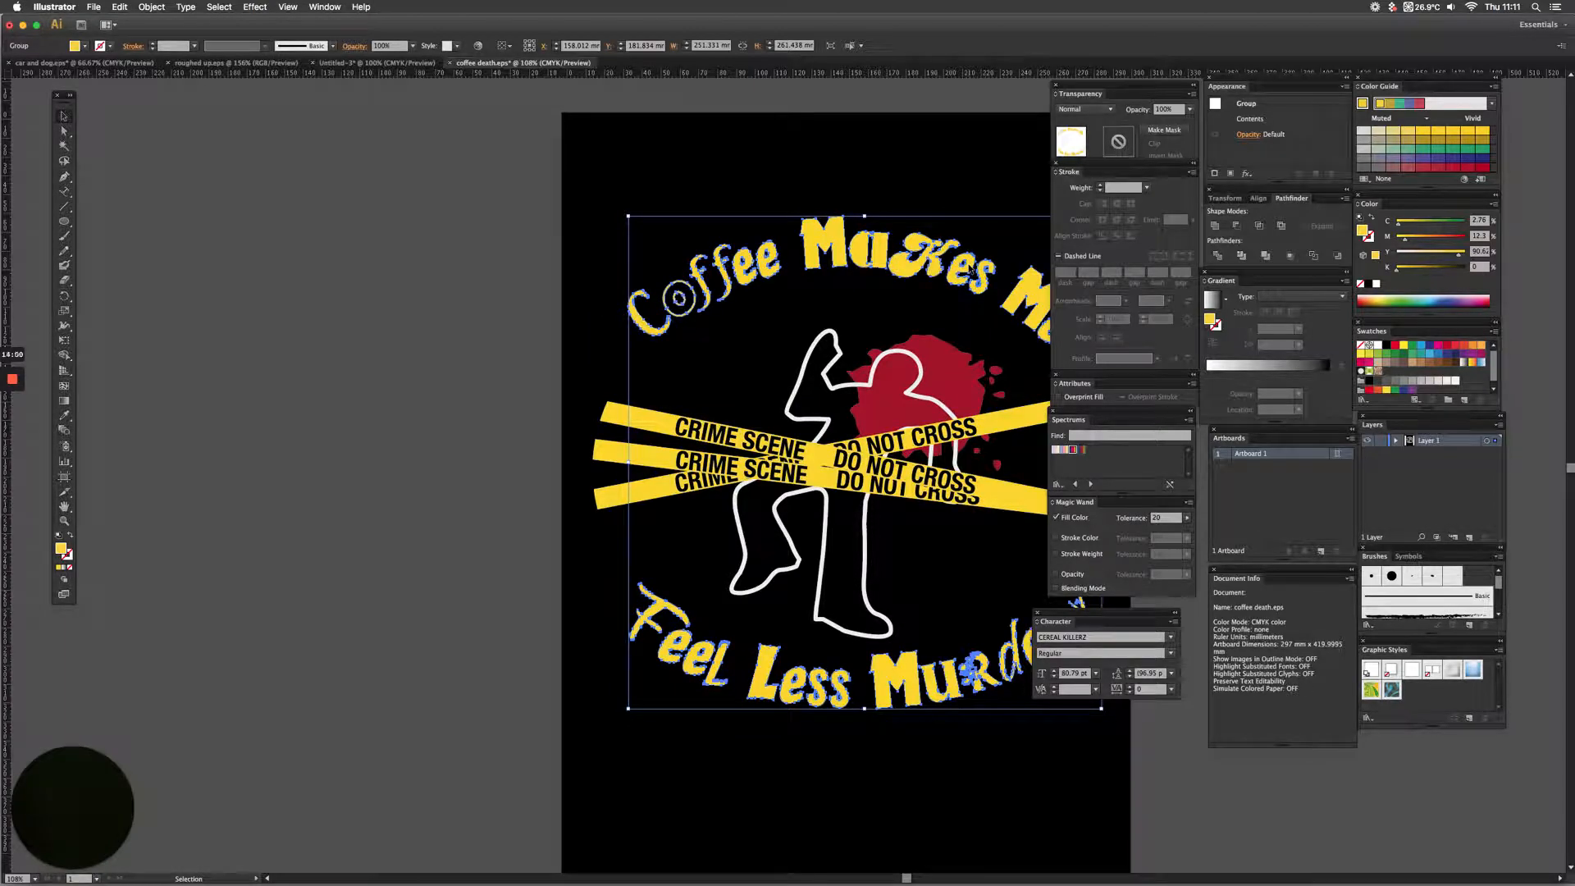
pyautogui.moveTo(931, 271); pyautogui.dragTo(358, 272)
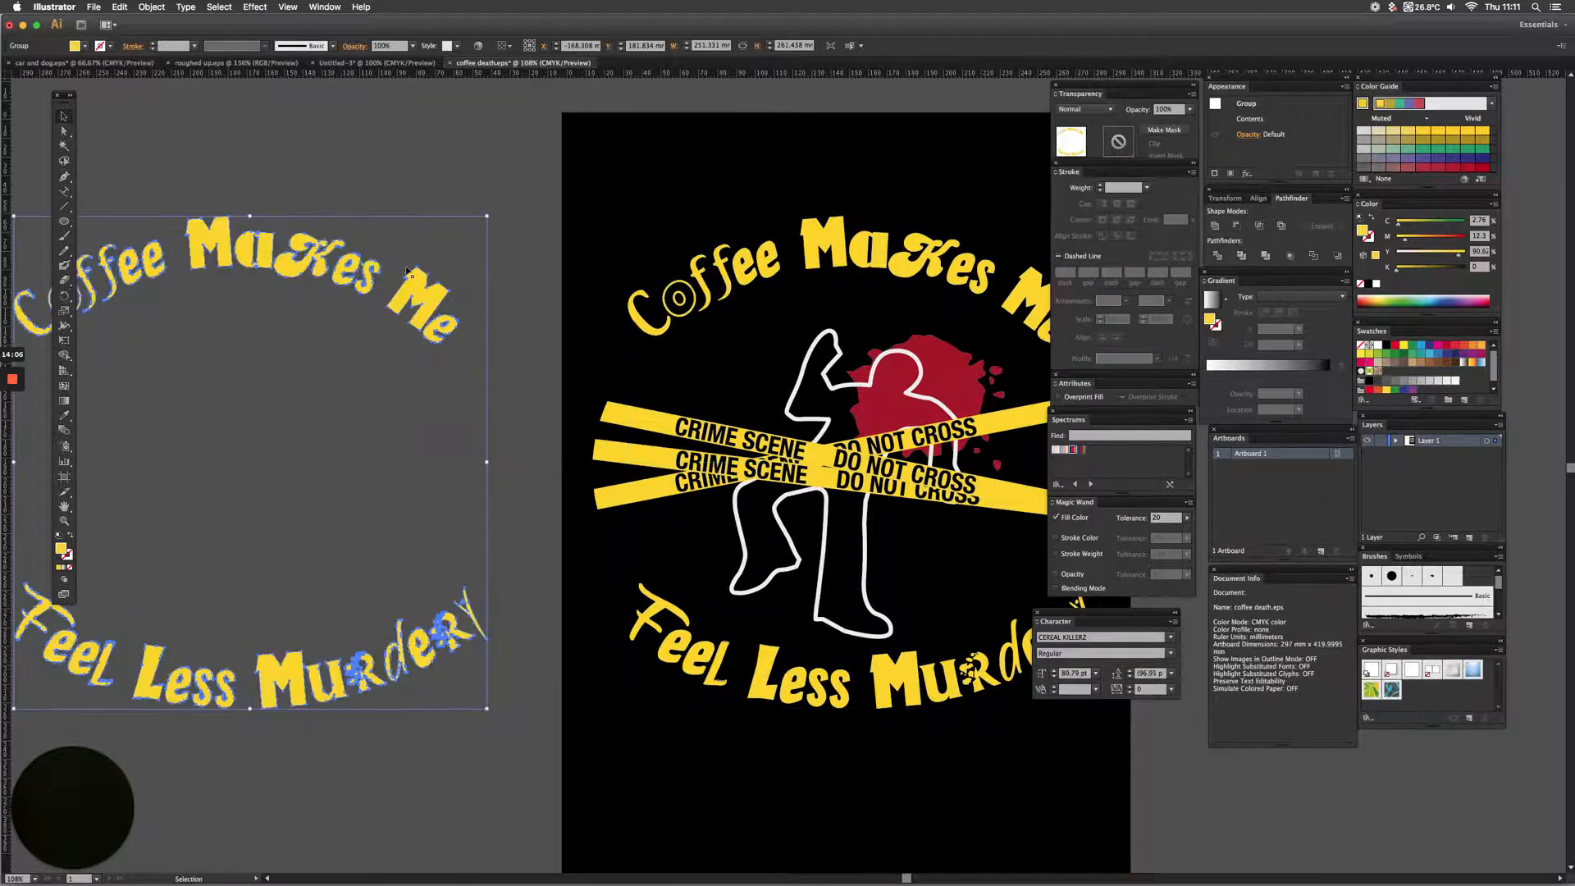
pyautogui.click(495, 262)
pyautogui.moveTo(467, 276); pyautogui.dragTo(440, 278)
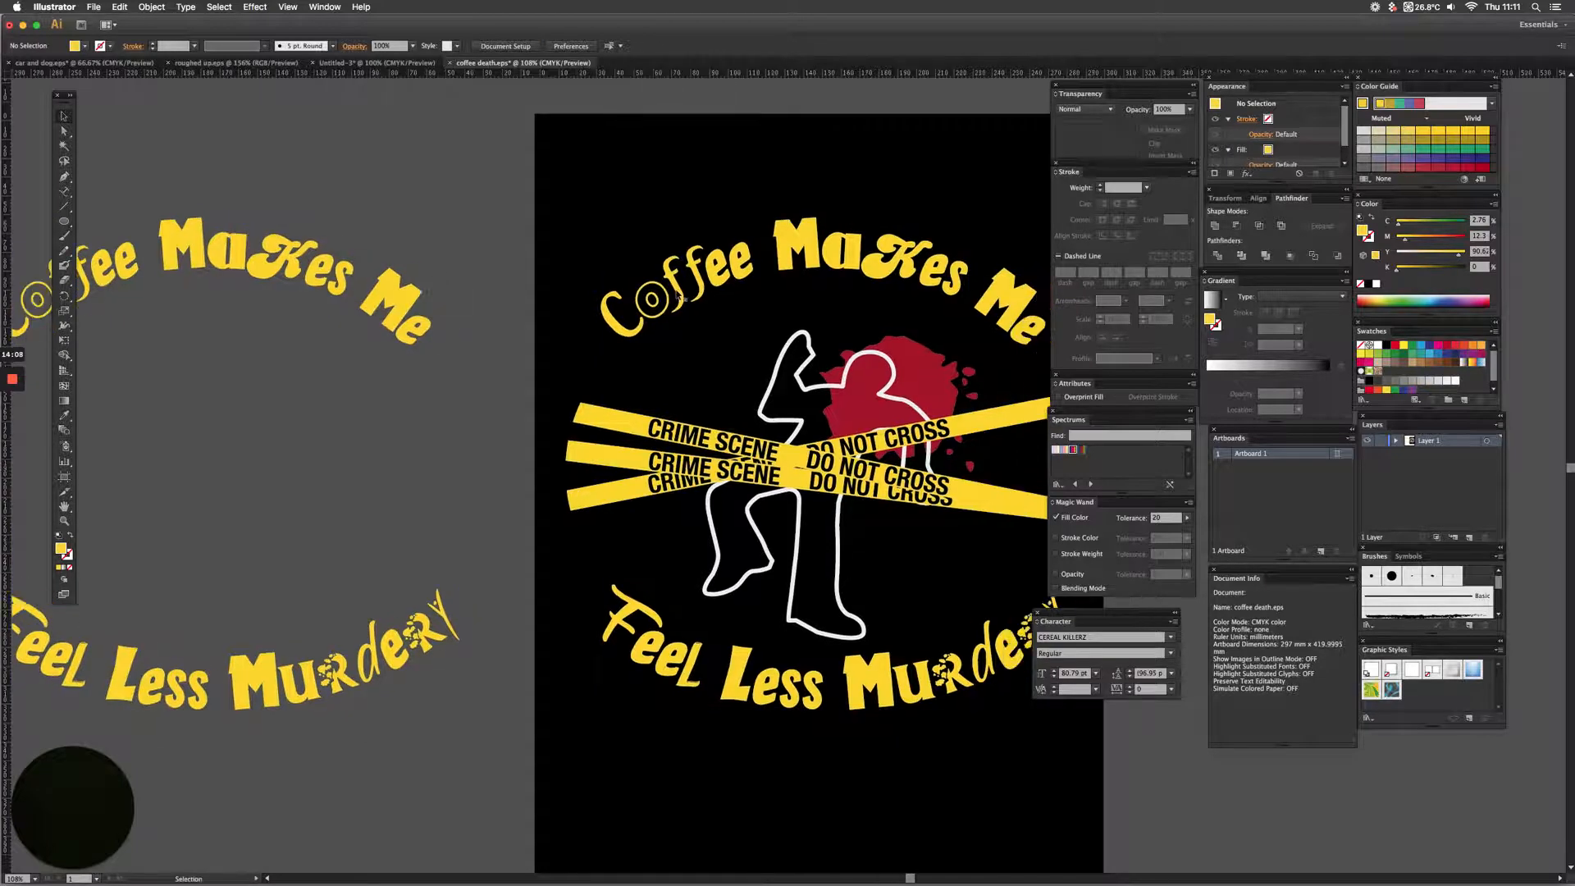
# - Give the yellow lettering on the artboard a white stroke of 7 pt
pyautogui.click(781, 251)
pyautogui.moveTo(579, 312); pyautogui.dragTo(433, 306)
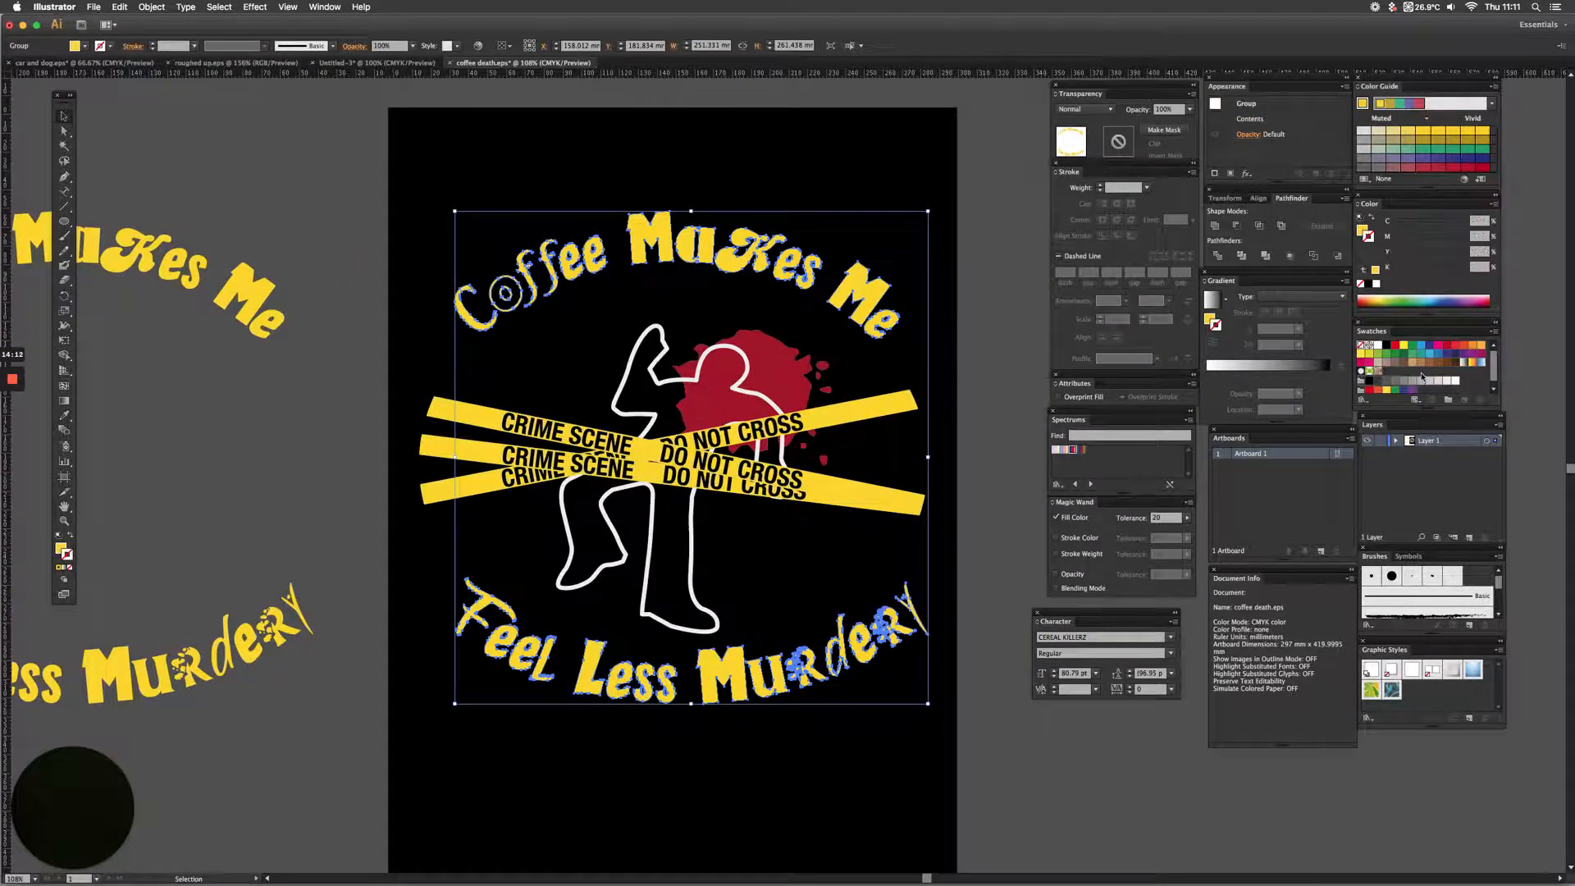
pyautogui.click(1381, 346)
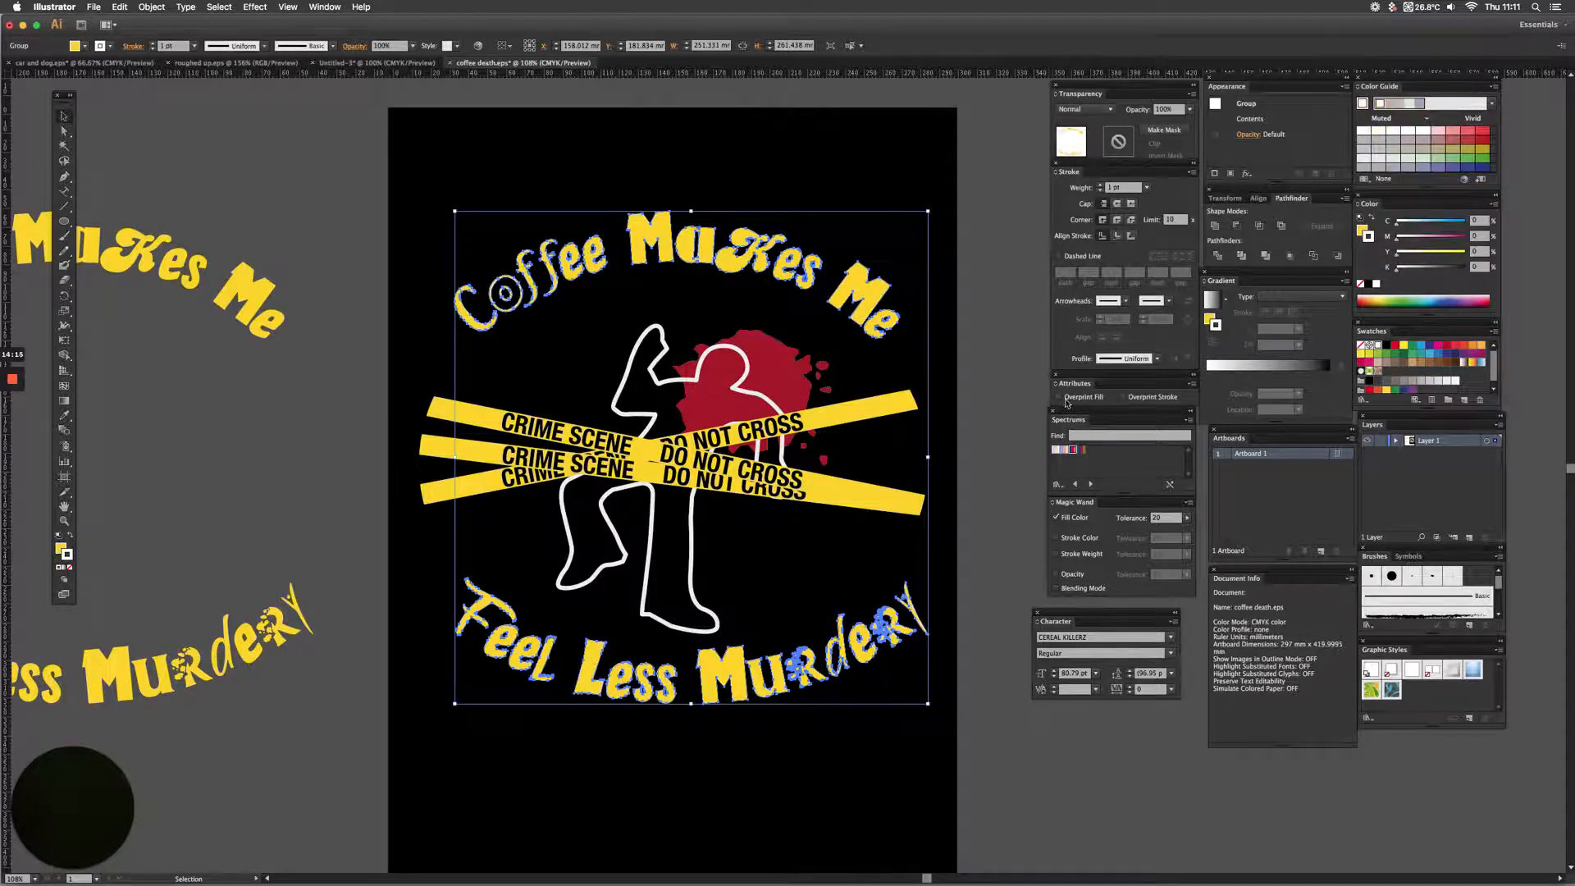
pyautogui.click(1119, 188)
pyautogui.write('7')
pyautogui.press('Return')
# - Outline the lettering's stroke and unite all its shapes with Pathfinder into solid white lettering
pyautogui.click(152, 8)
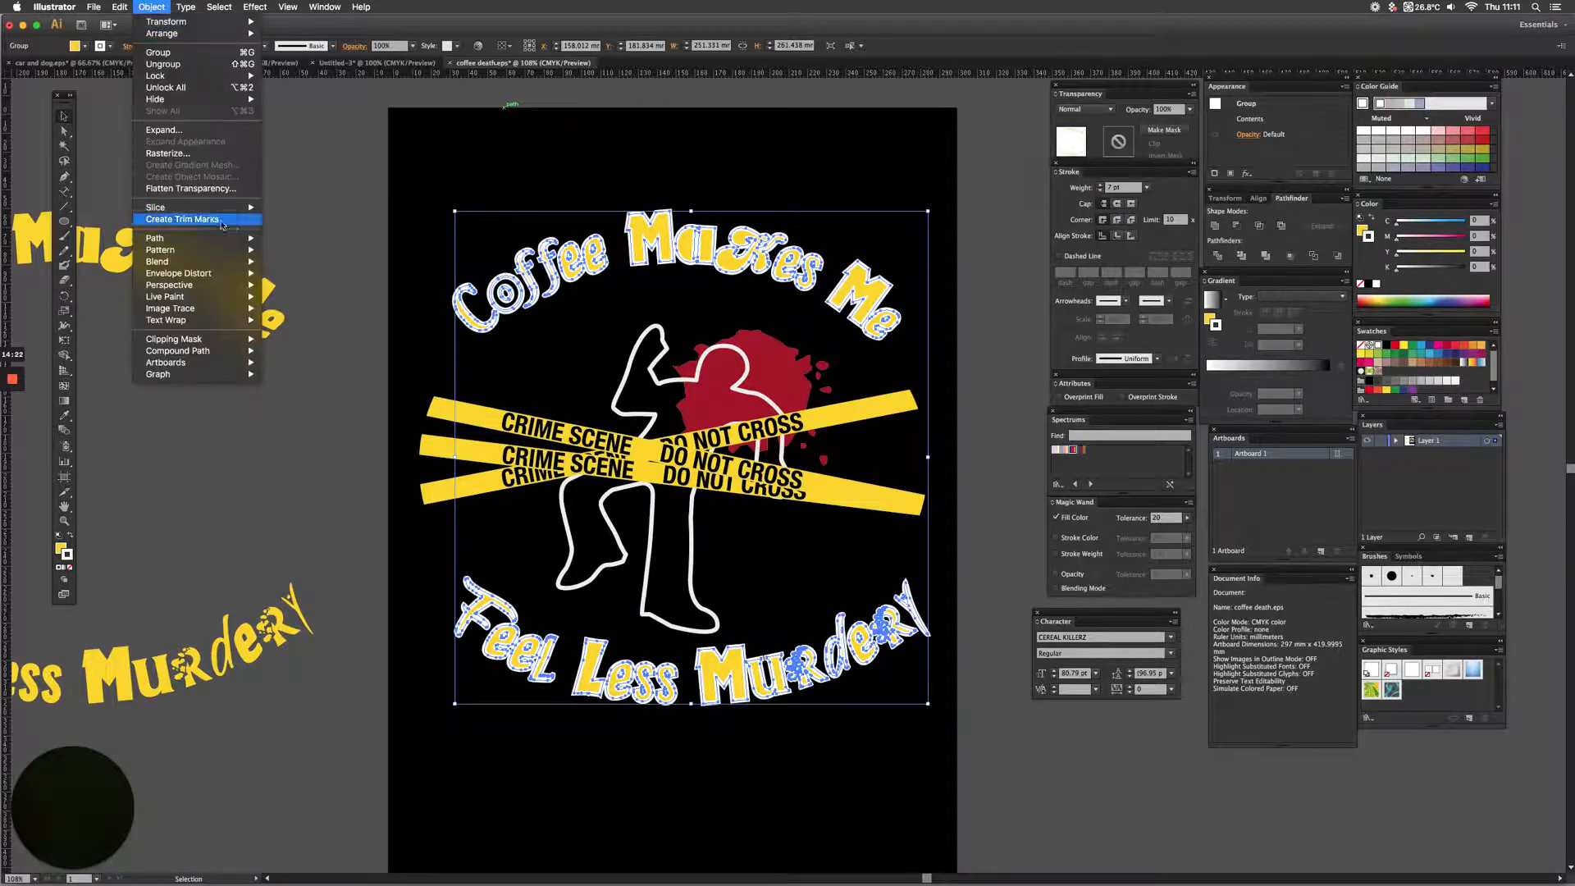
pyautogui.moveTo(197, 238)
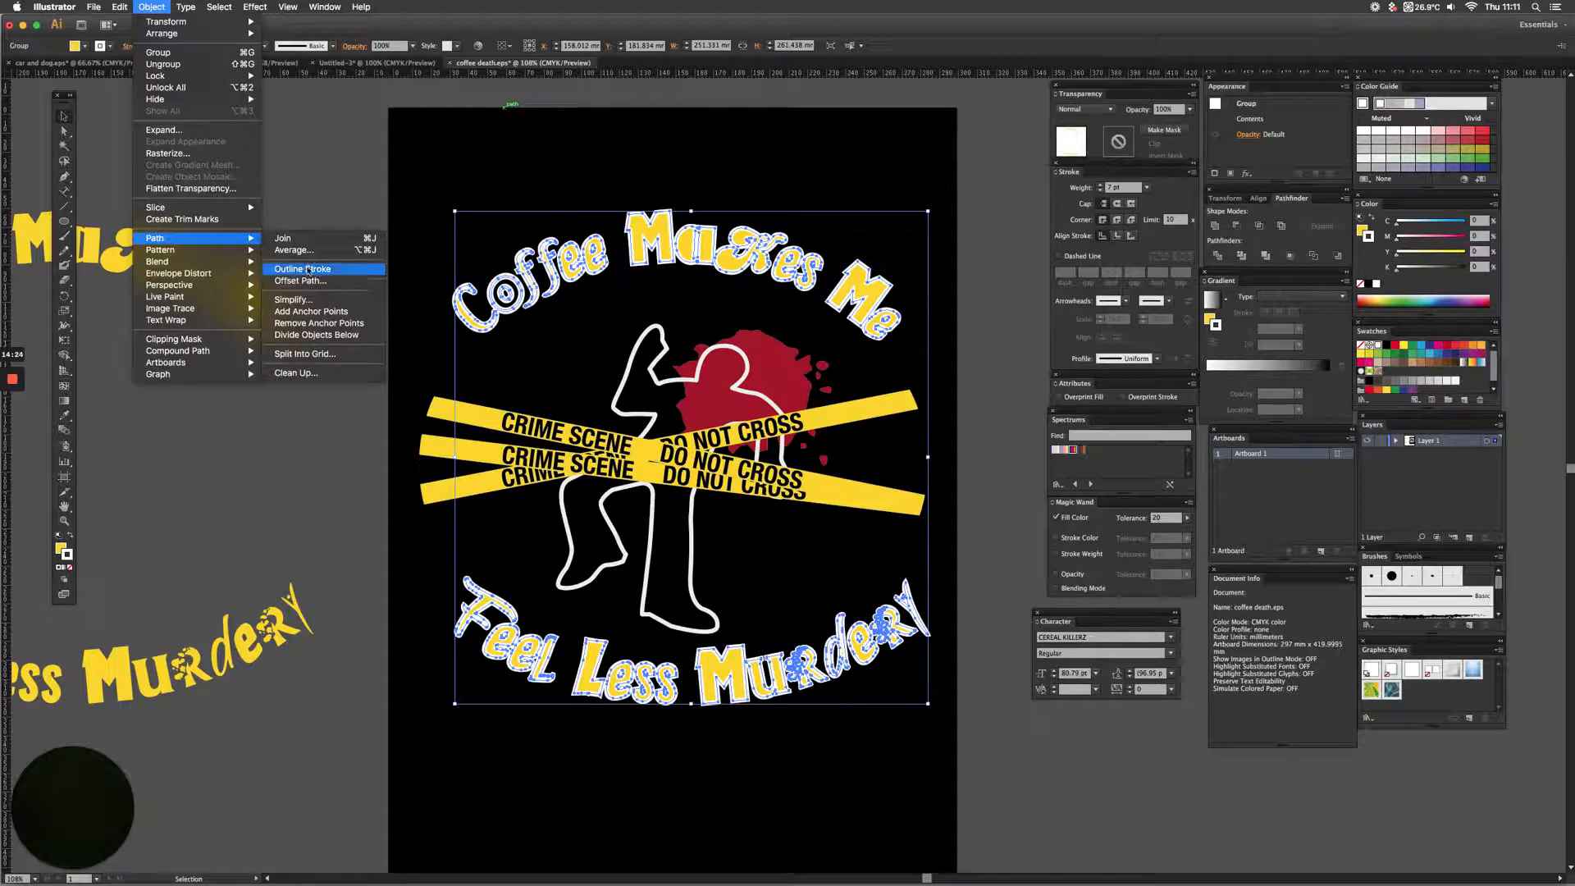
pyautogui.click(309, 268)
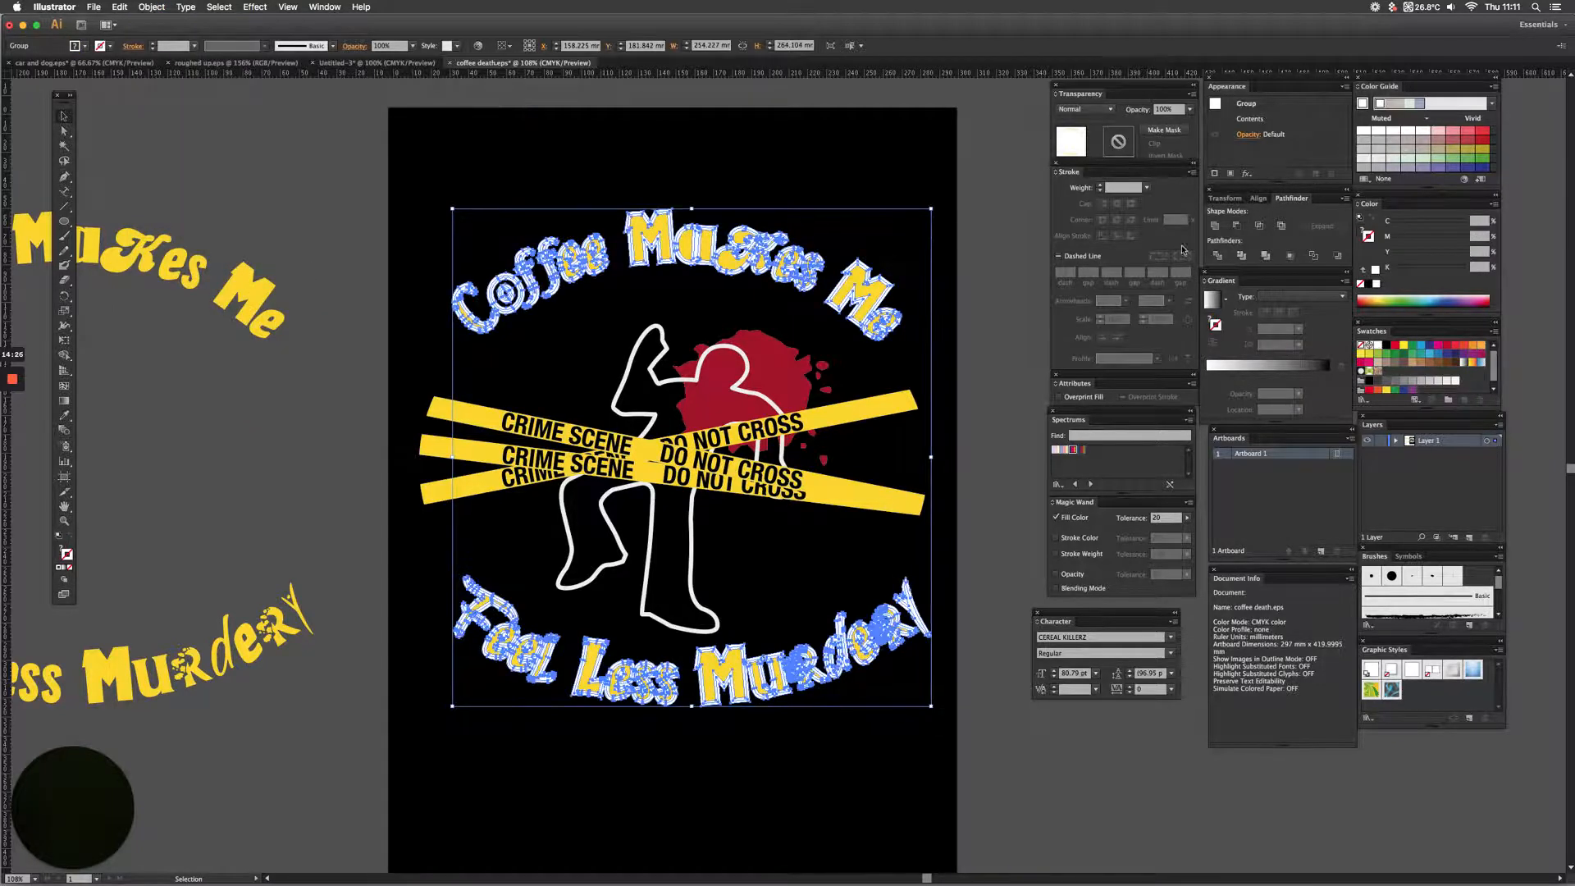
pyautogui.click(1215, 227)
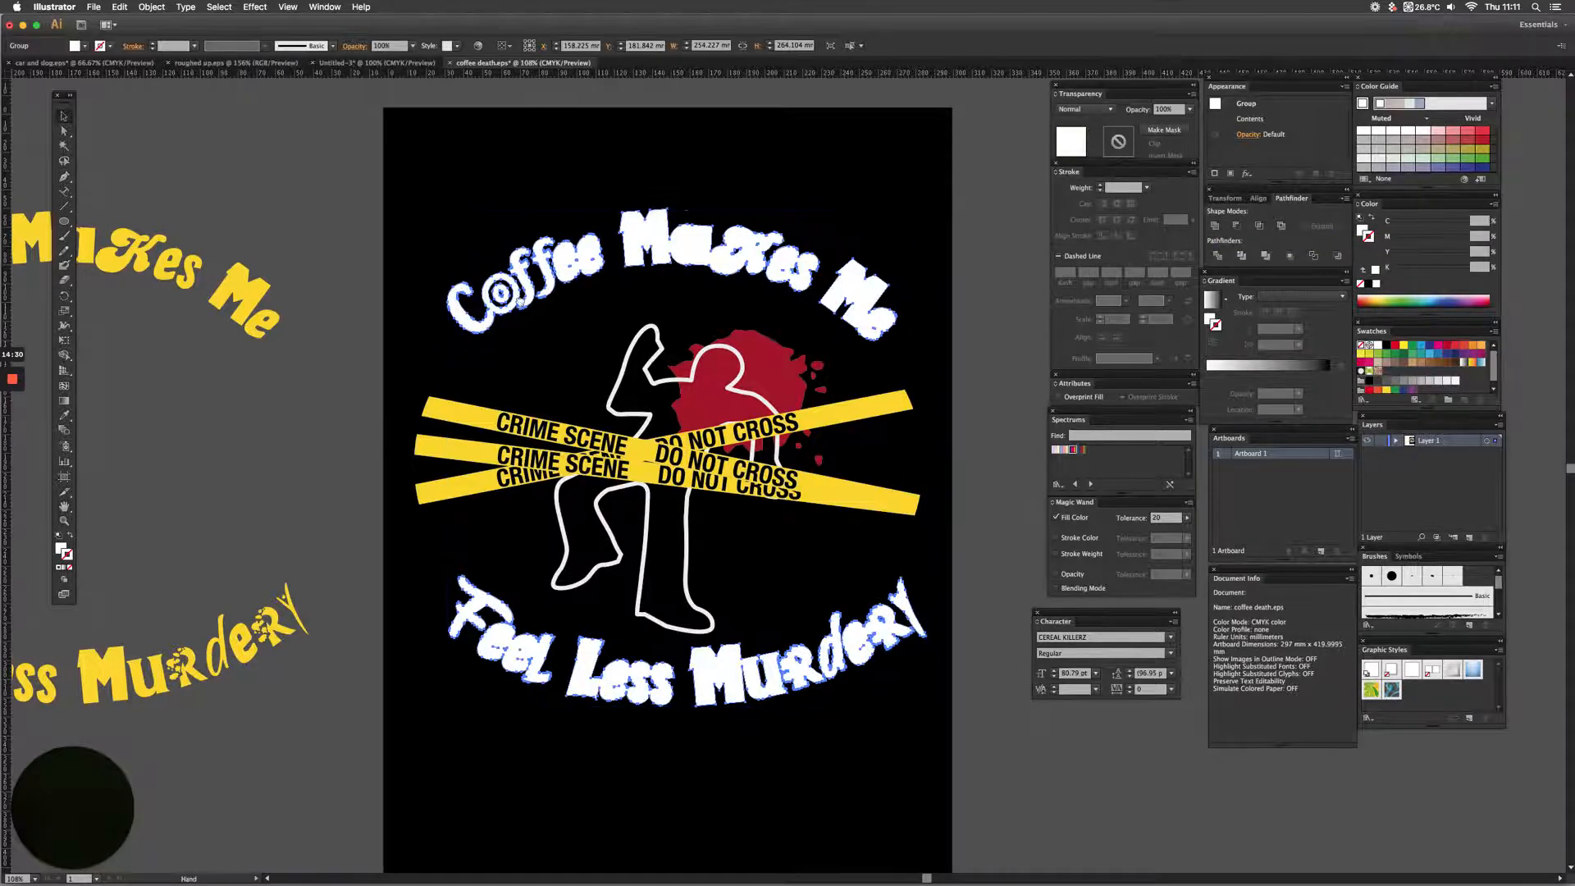
# - Place a copy of the solid white lettering about 271 mm to the right, outside the artboard
pyautogui.moveTo(755, 316); pyautogui.dragTo(521, 300)
pyautogui.moveTo(416, 228); pyautogui.dragTo(936, 275)
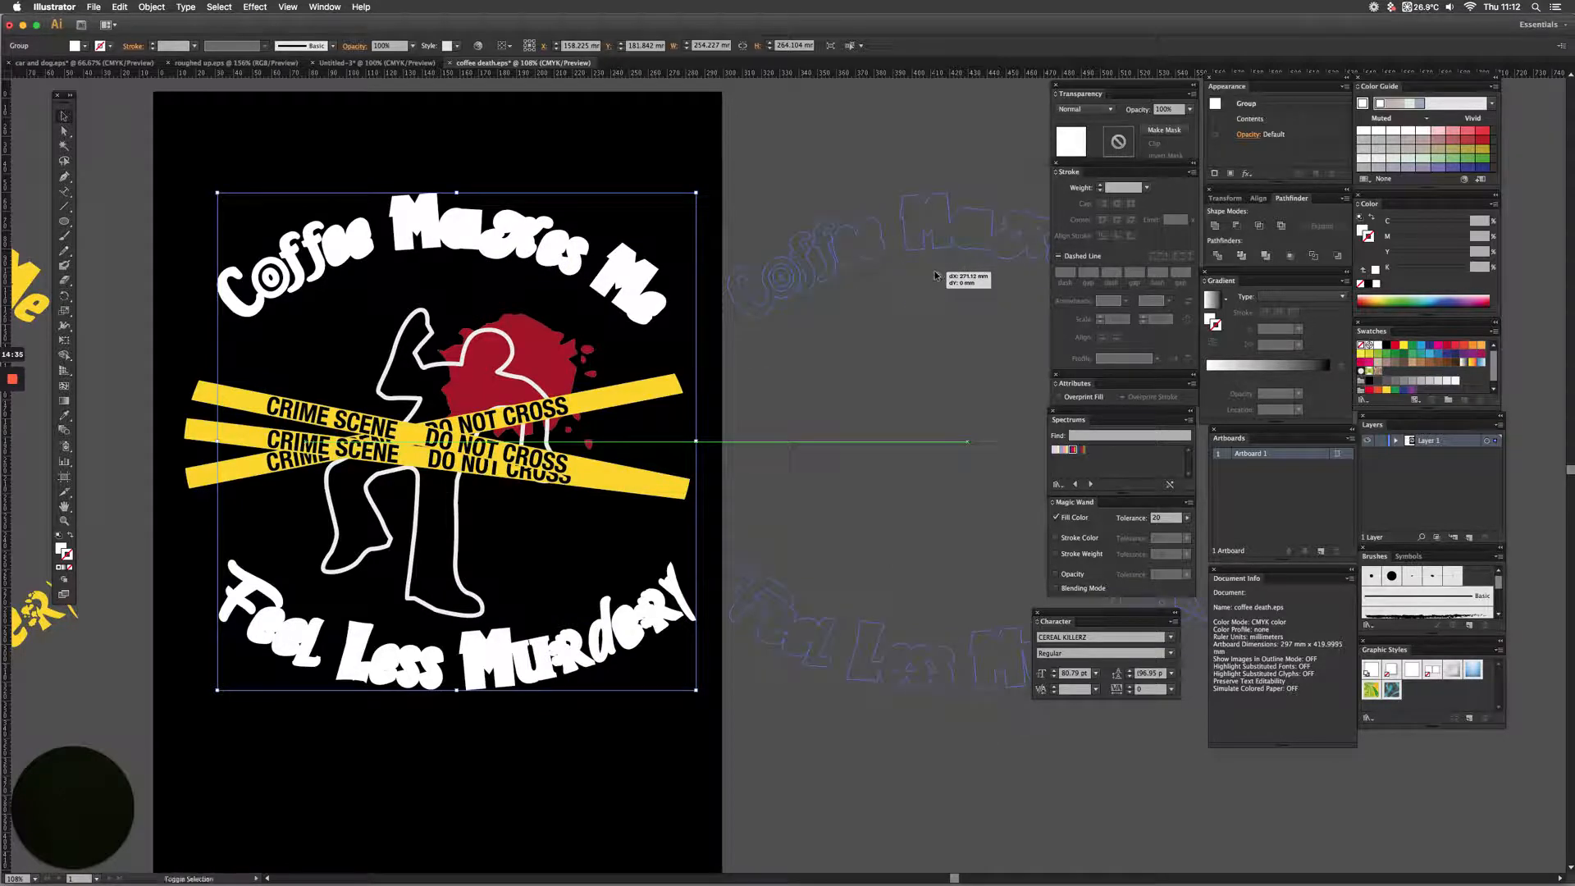
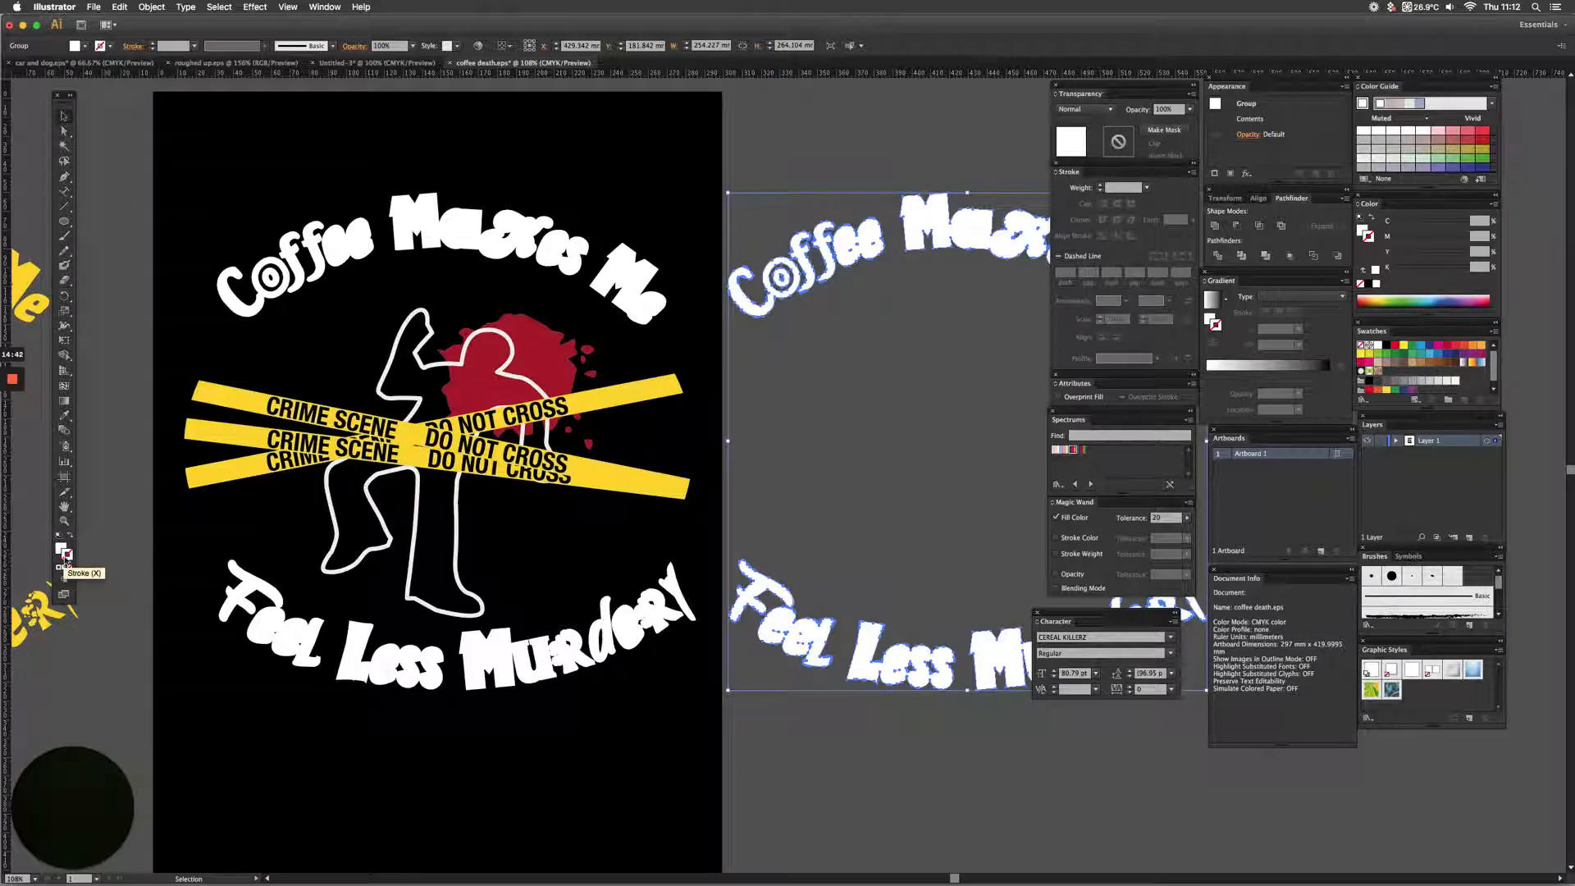
# - Give the white lettering copy beside the artboard a white 10 pt stroke with round caps and round corner joins
pyautogui.click(1380, 348)
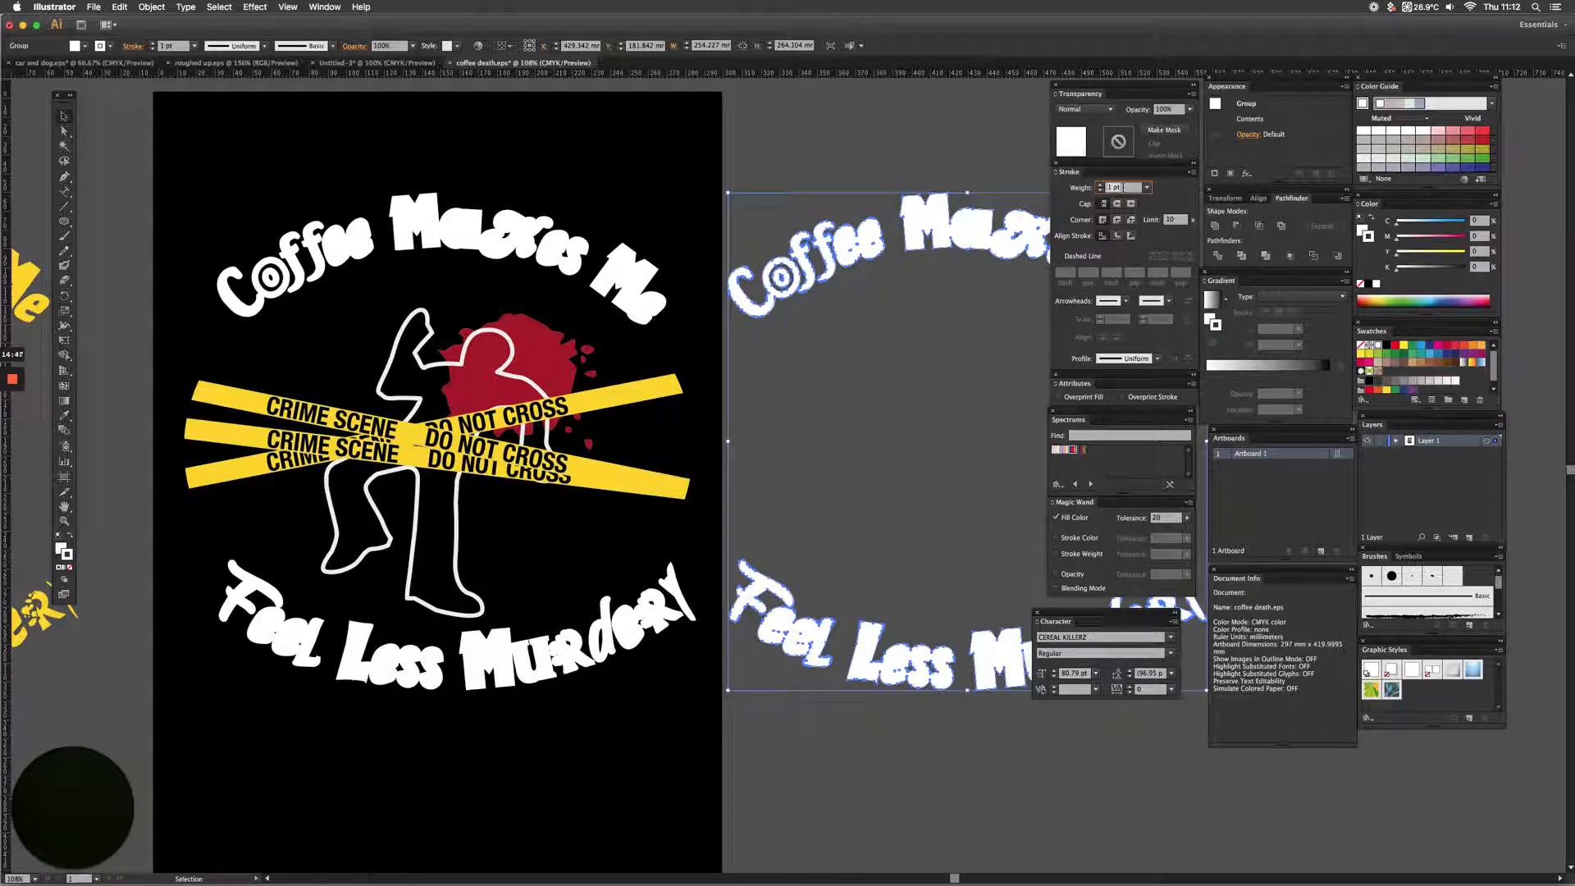
pyautogui.press('Return')
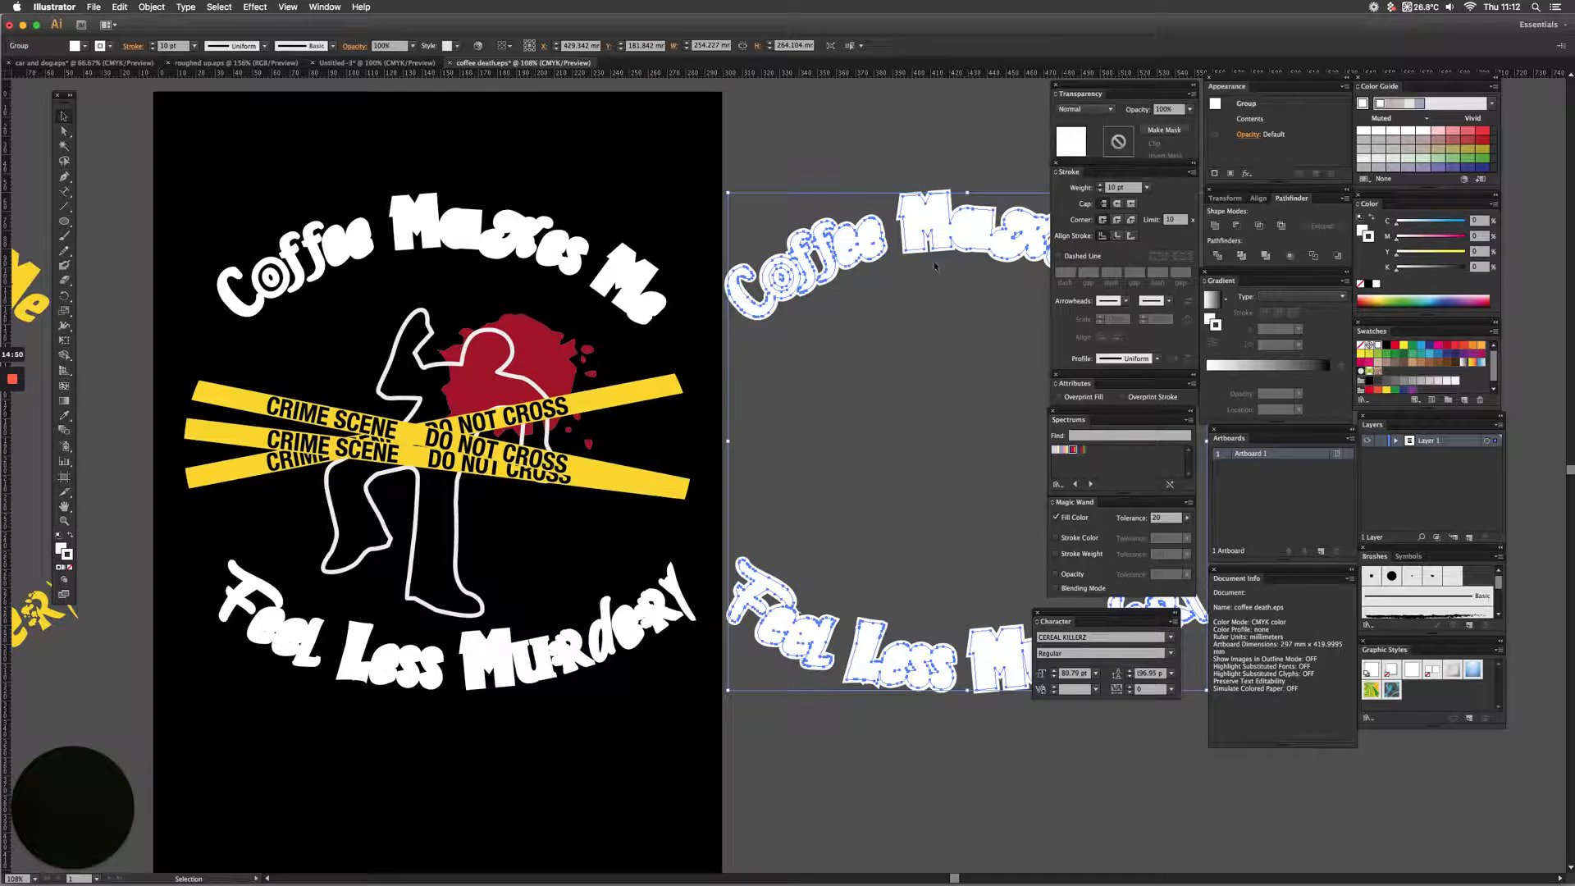
pyautogui.click(1116, 203)
pyautogui.click(1117, 220)
# - Outline the stroke of the white lettering copy and unite all its shapes with Pathfinder
pyautogui.click(151, 7)
pyautogui.moveTo(197, 238)
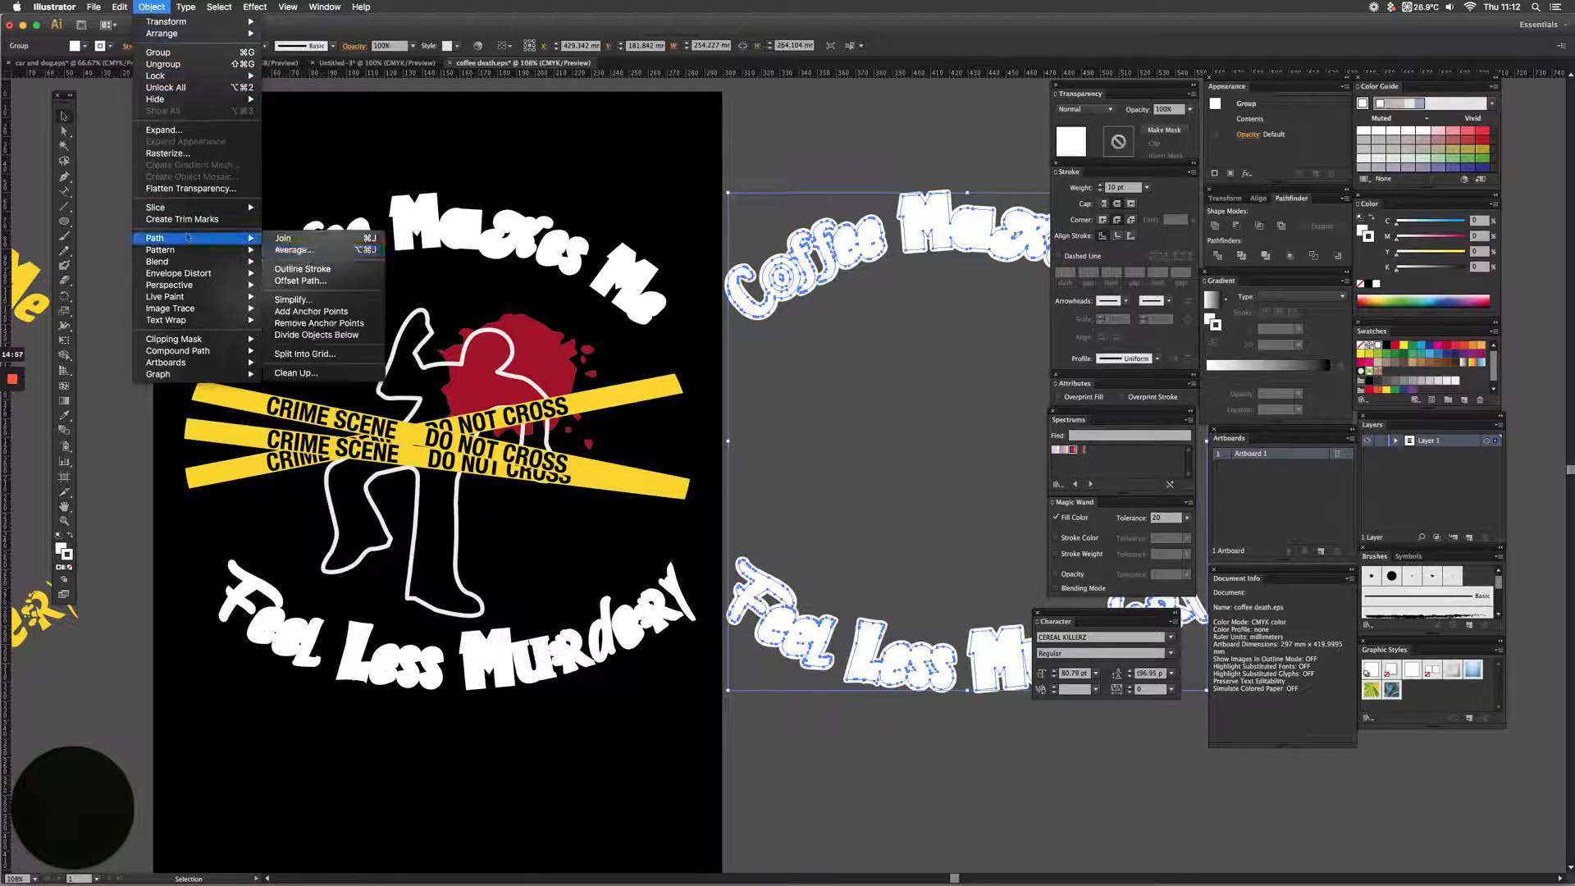
pyautogui.click(307, 270)
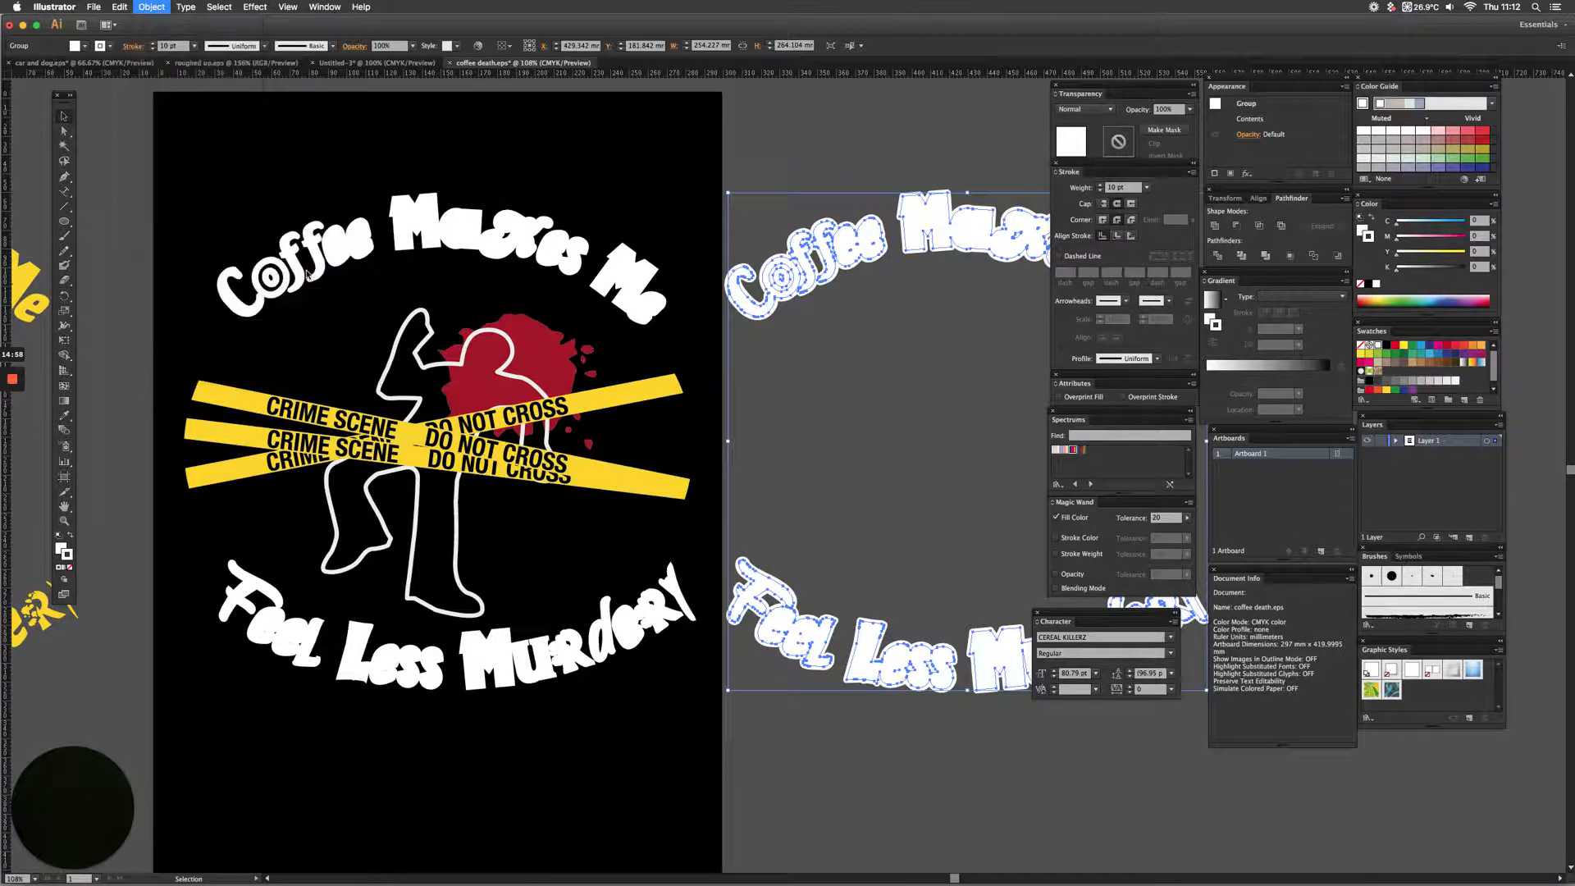
pyautogui.click(1214, 227)
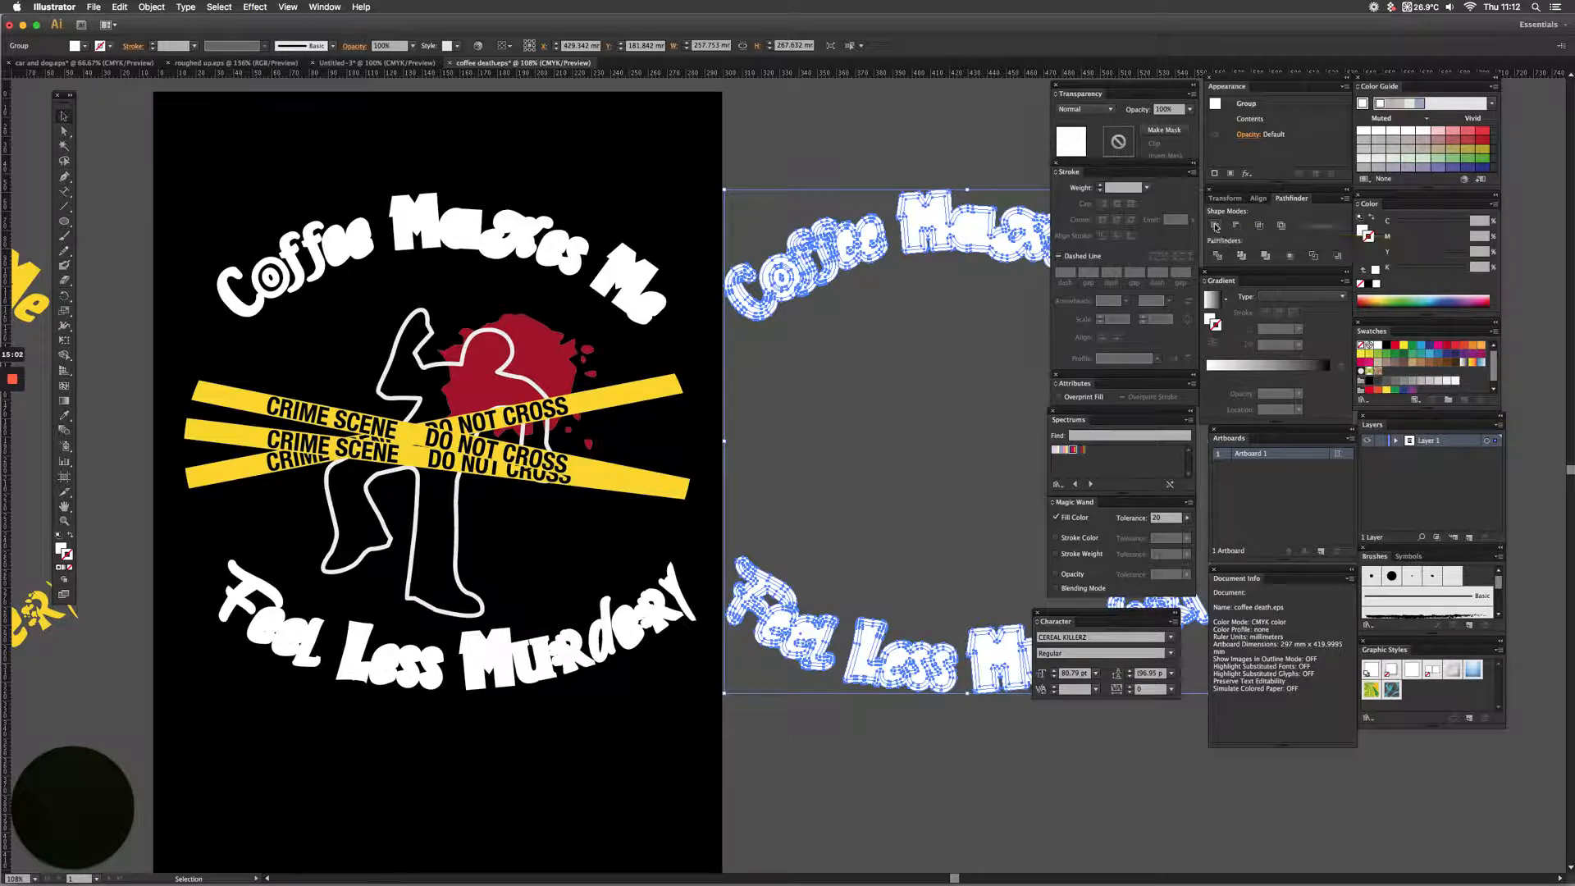
# - Fill the artboard's white lettering with cyan blue, without a stroke, and move it about 271 mm right onto the thicker white copy
pyautogui.click(506, 238)
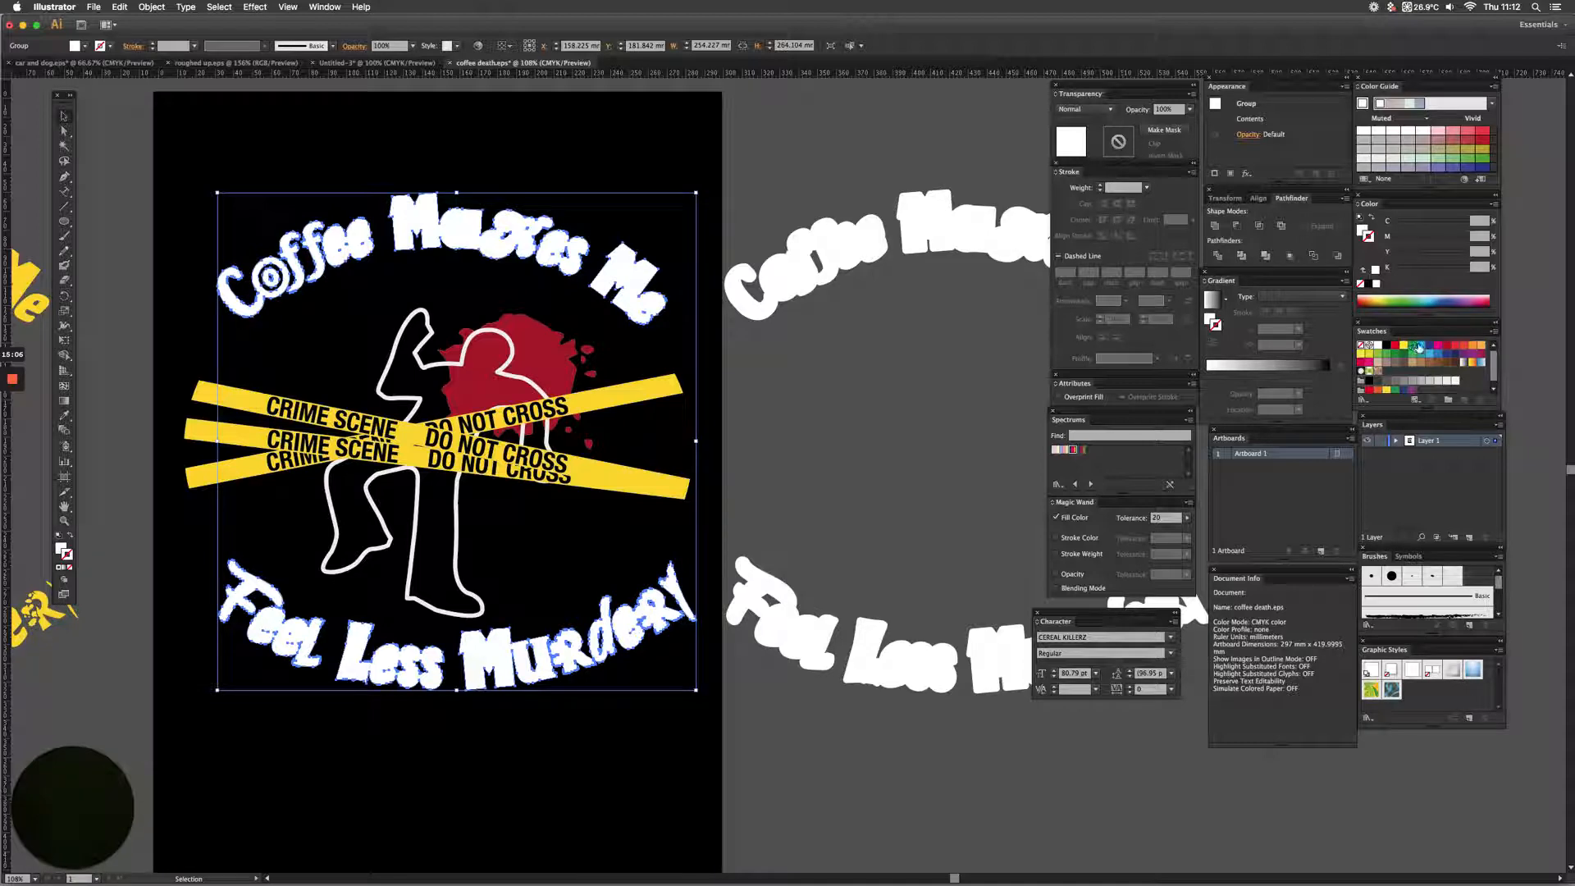
pyautogui.click(1420, 346)
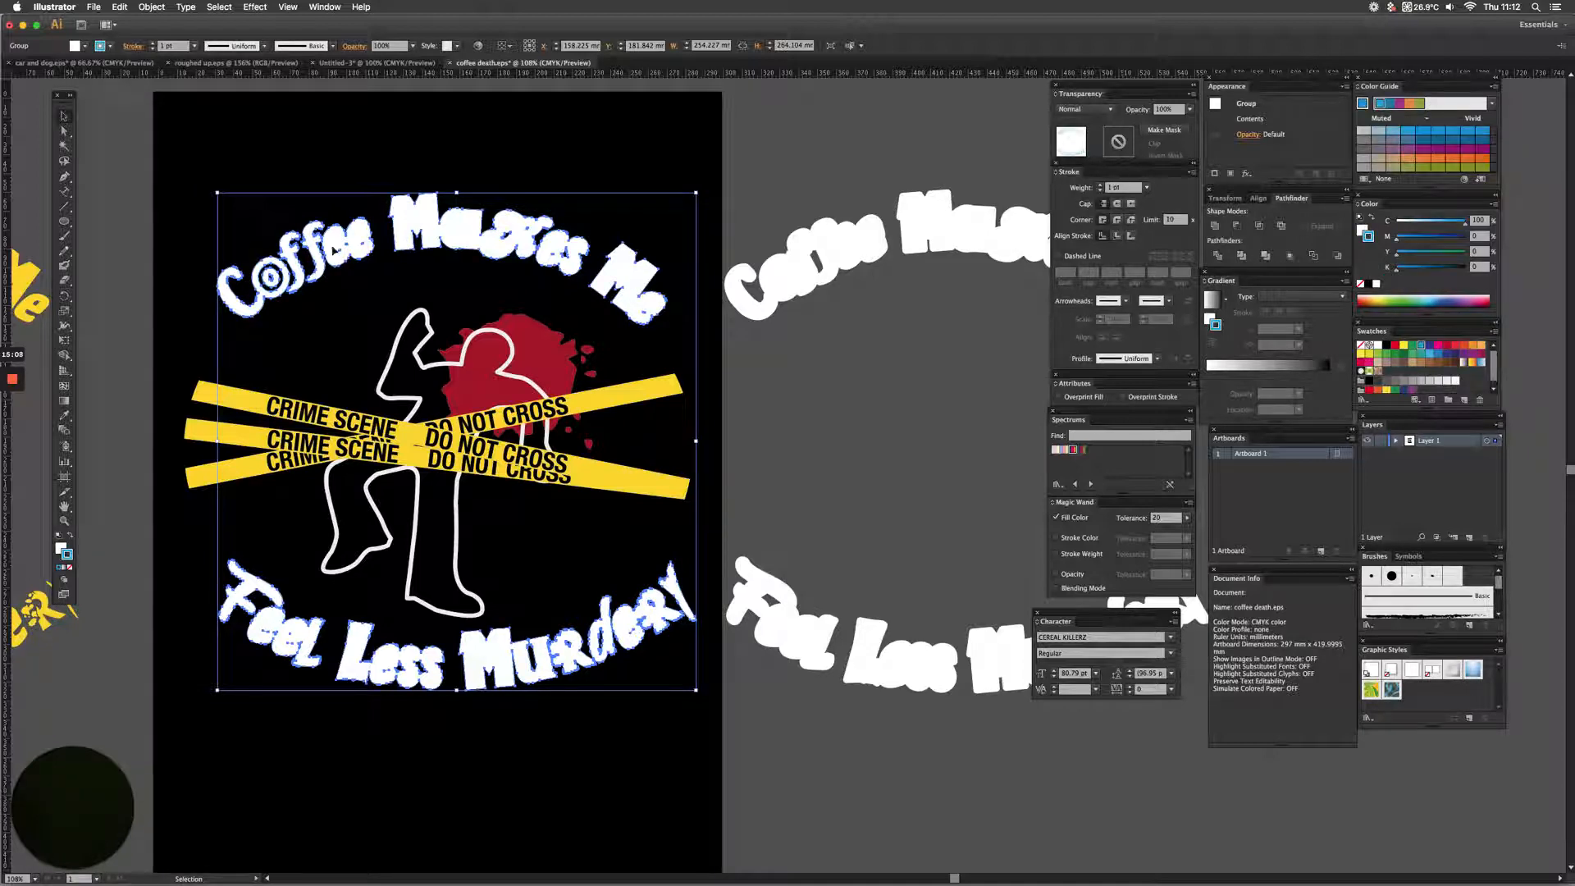
pyautogui.press('/')
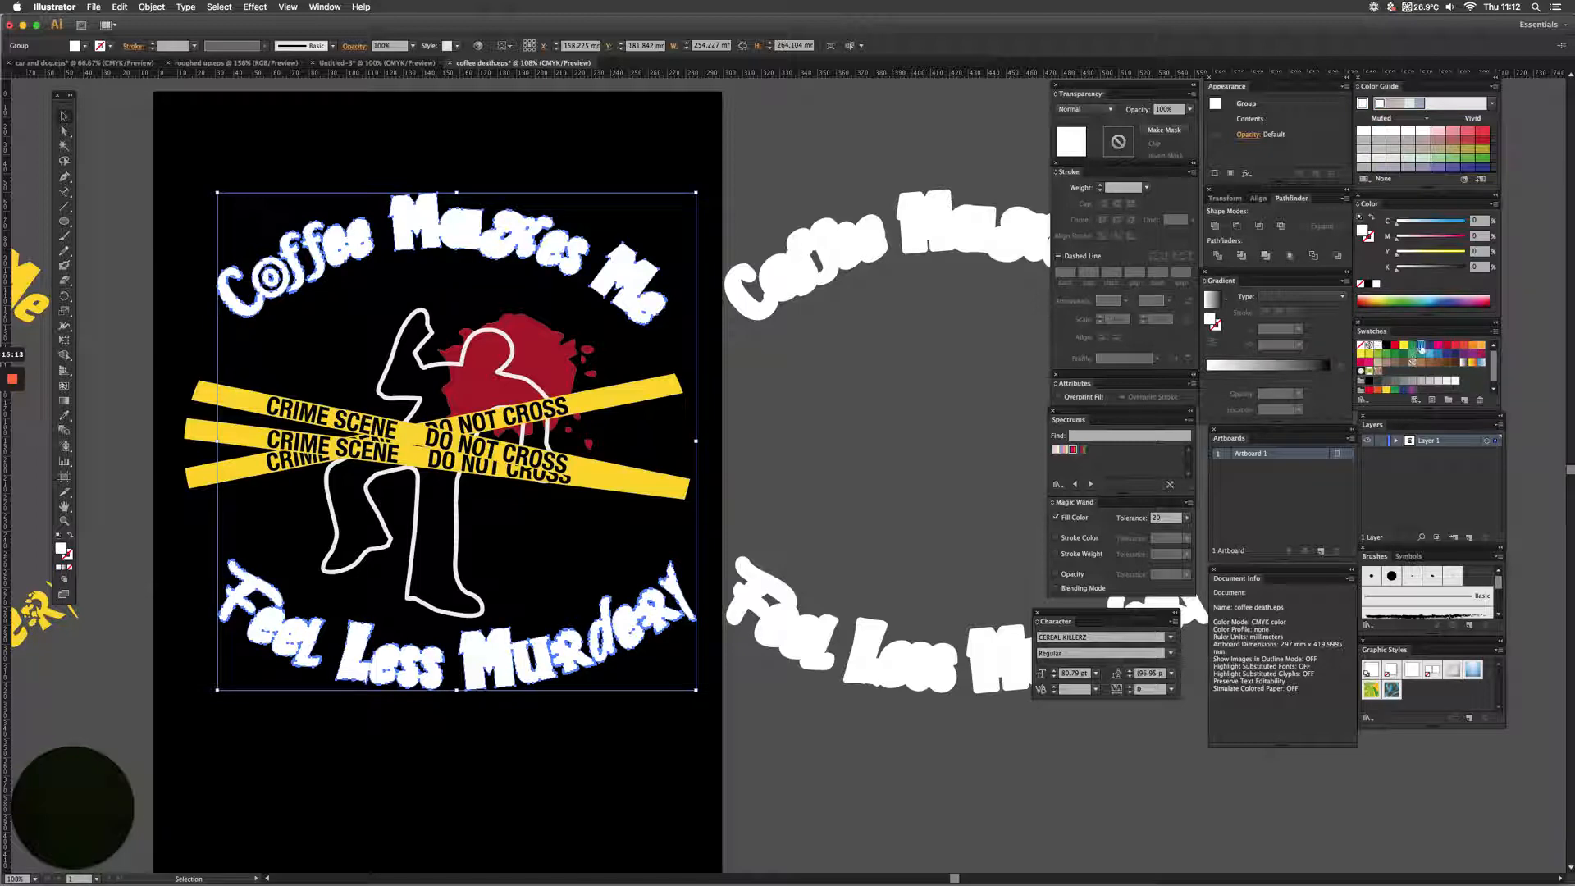
pyautogui.click(1420, 345)
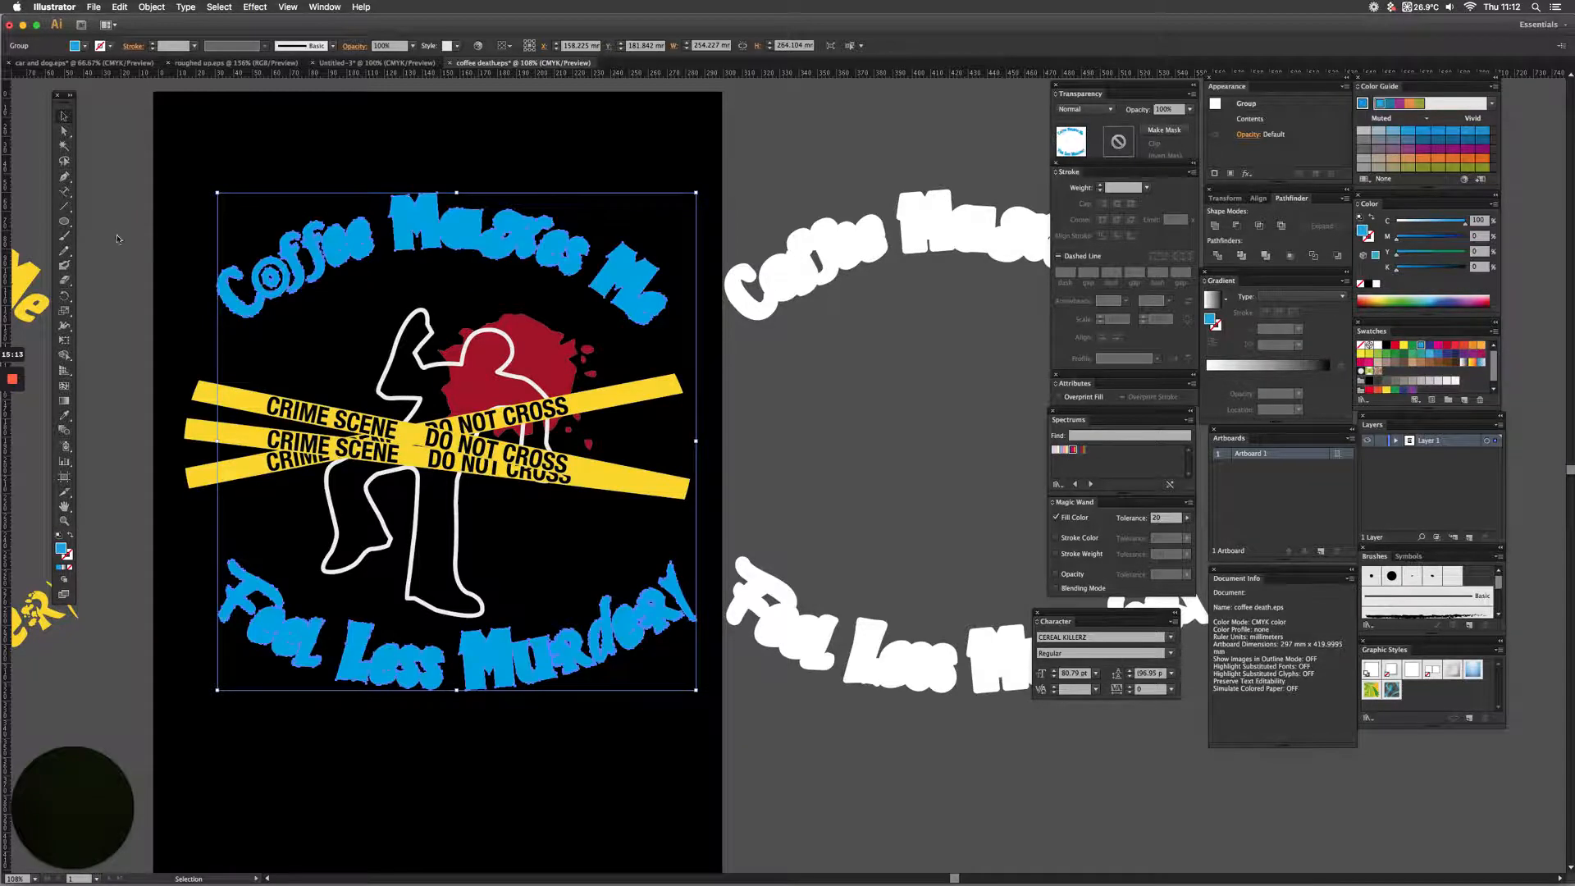
pyautogui.click(417, 240)
pyautogui.moveTo(247, 305); pyautogui.dragTo(750, 310)
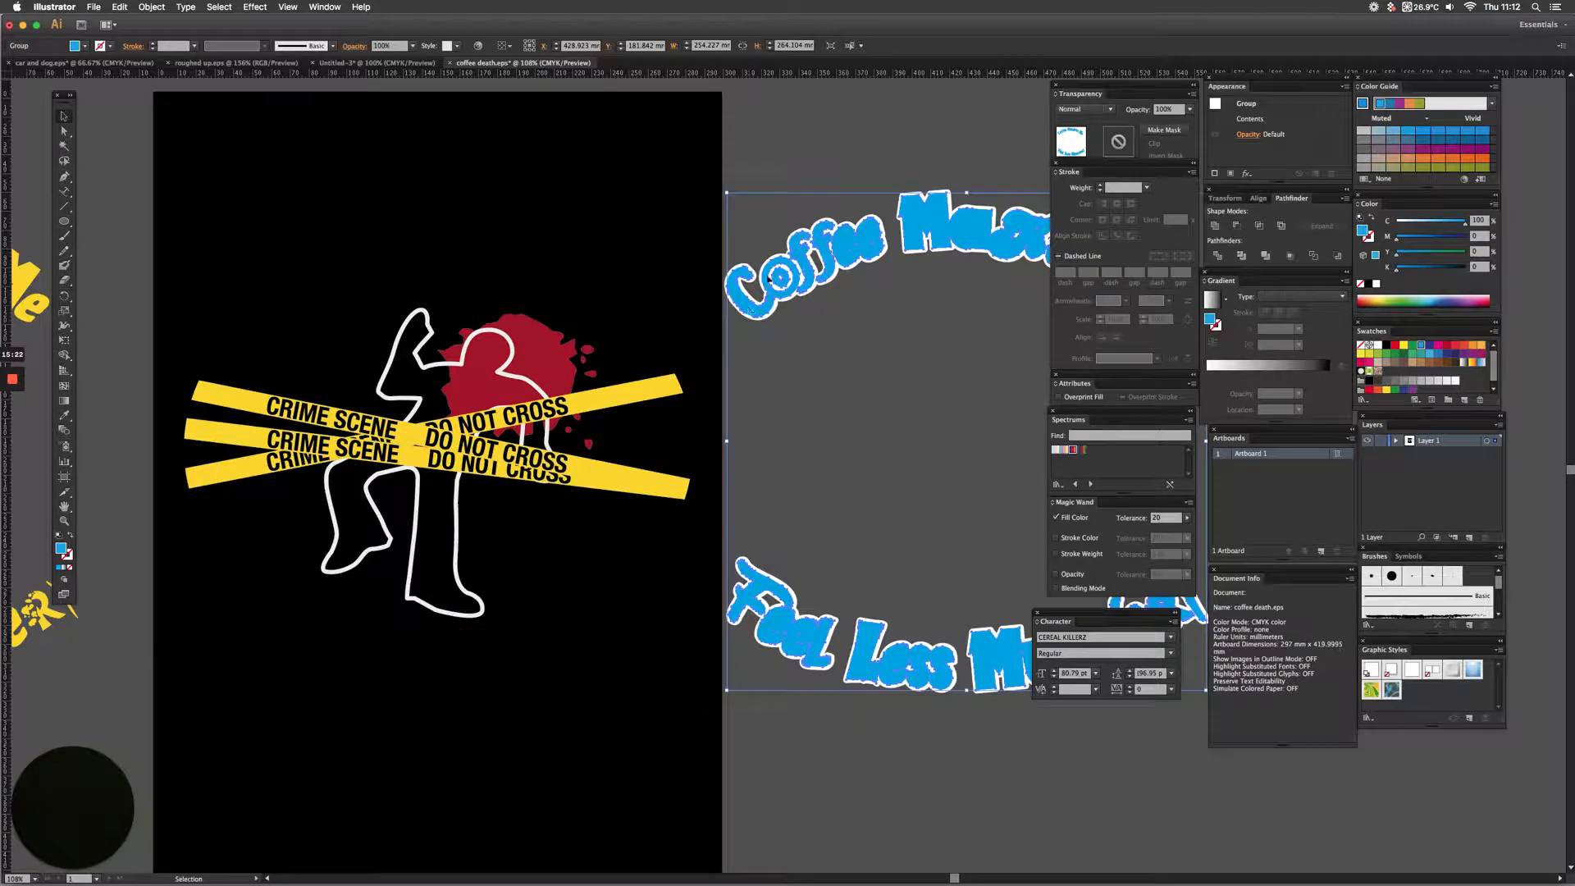
# - Divide the overlapping blue and white lettering with Pathfinder and ungroup the resulting pieces
pyautogui.moveTo(774, 143); pyautogui.dragTo(914, 397)
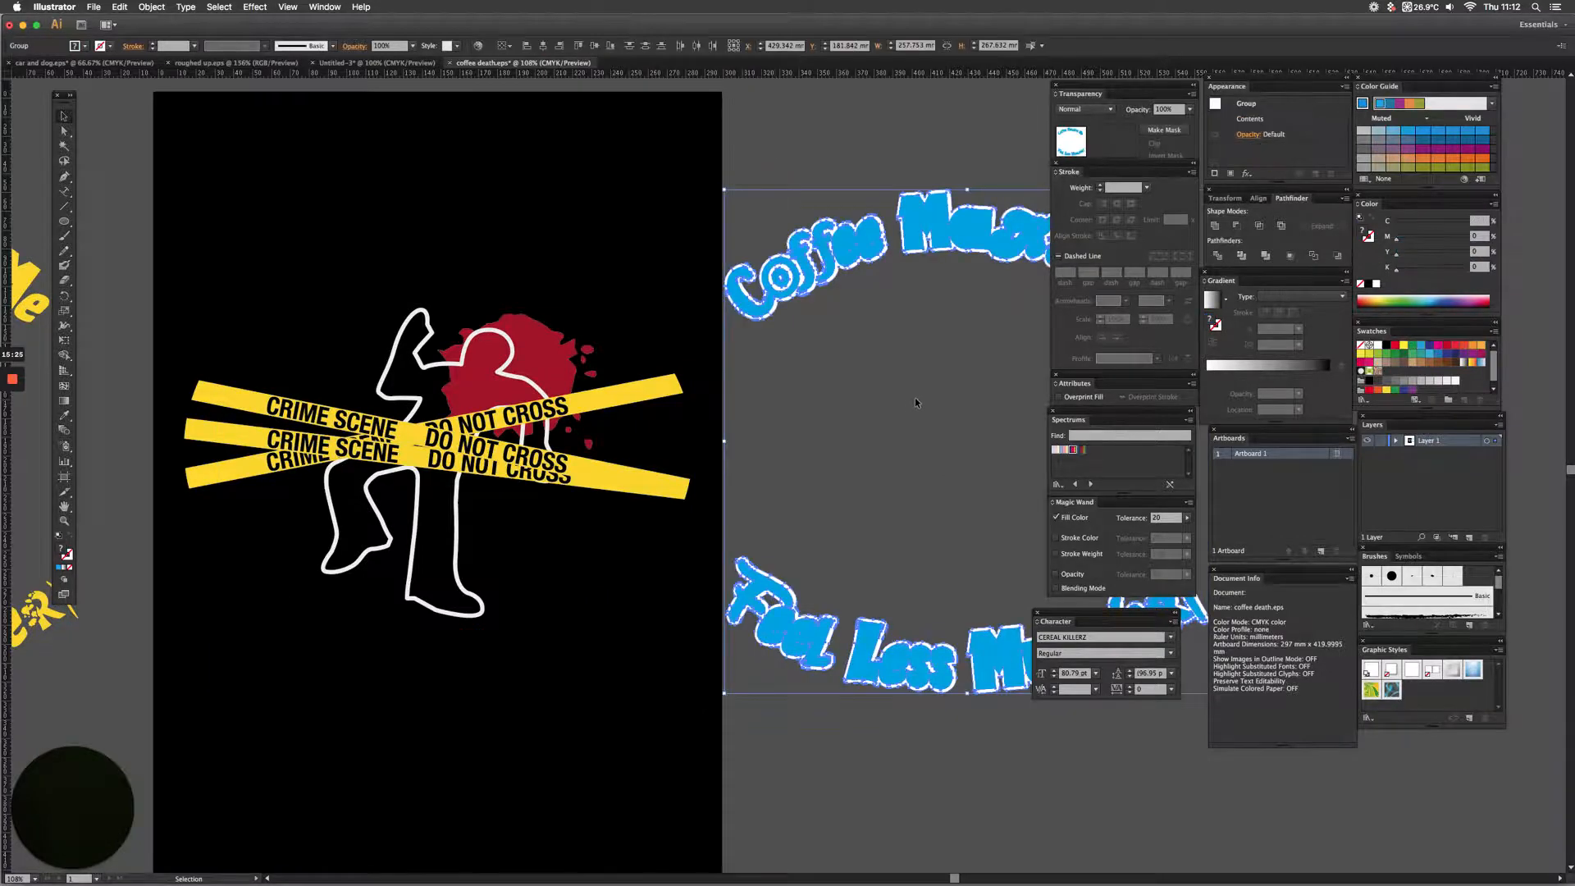
pyautogui.click(1218, 257)
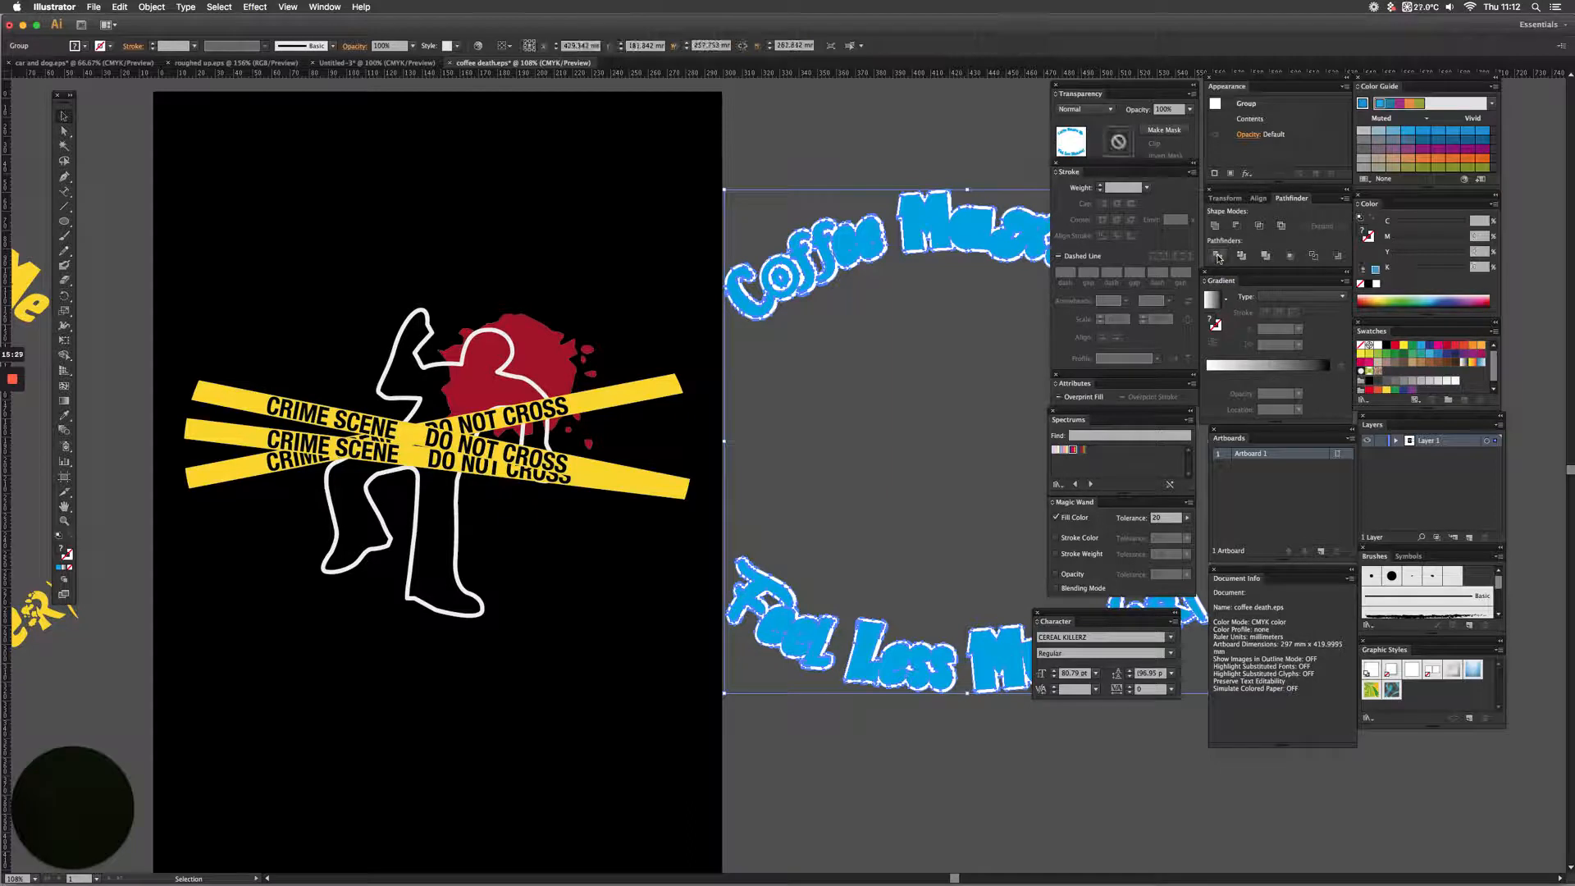
pyautogui.press('super+shift+g')
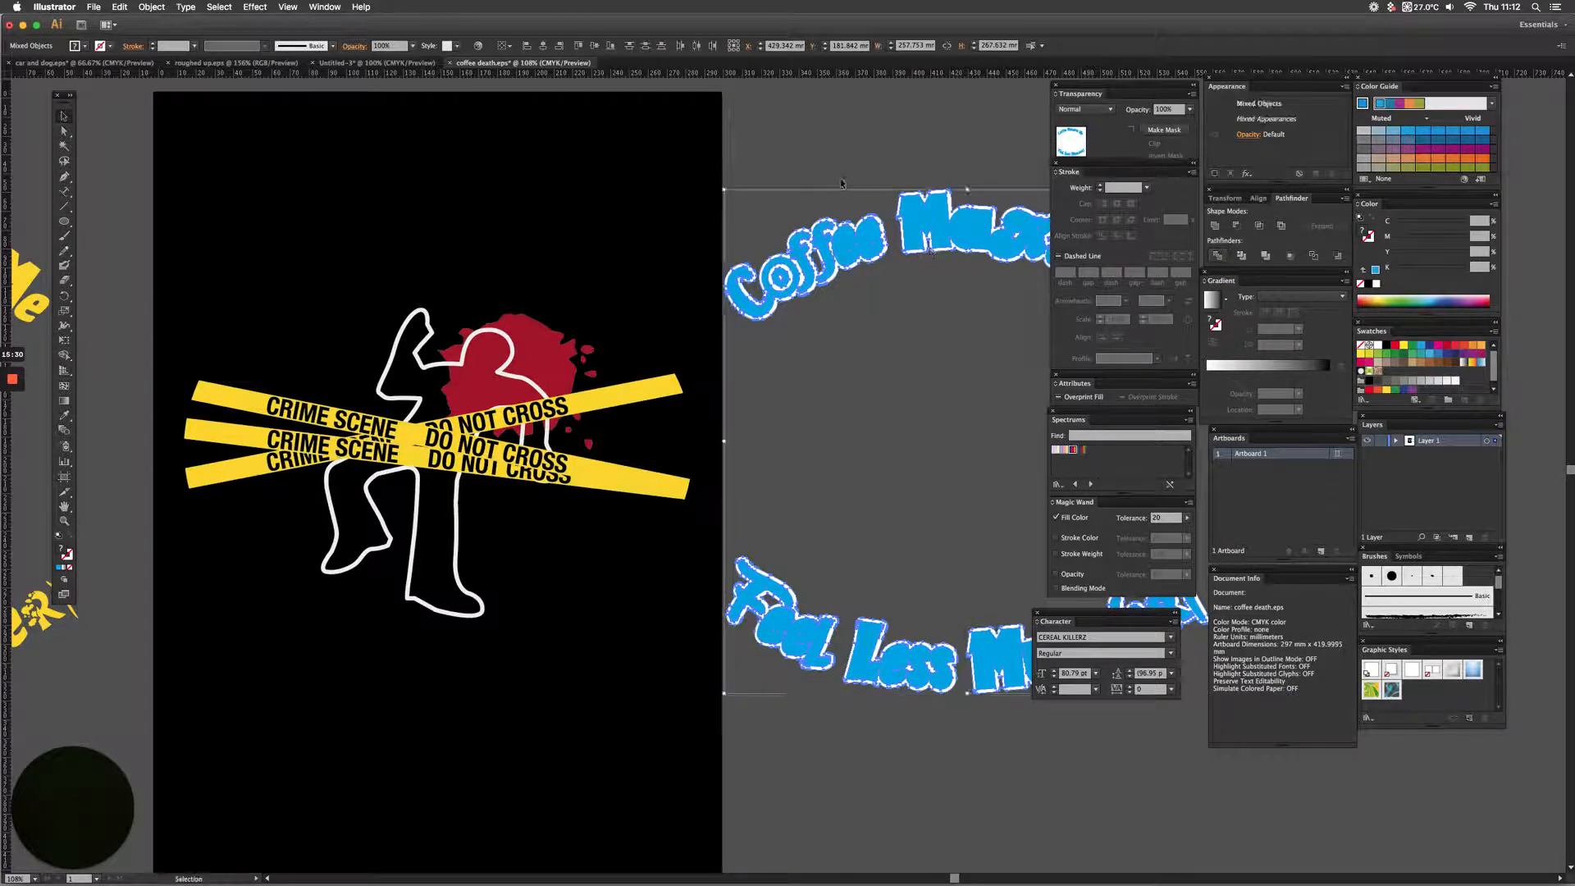
# - Delete all blue pieces by selecting the same fill and stroke, keeping only the white outline of the lettering
pyautogui.click(842, 182)
pyautogui.click(858, 240)
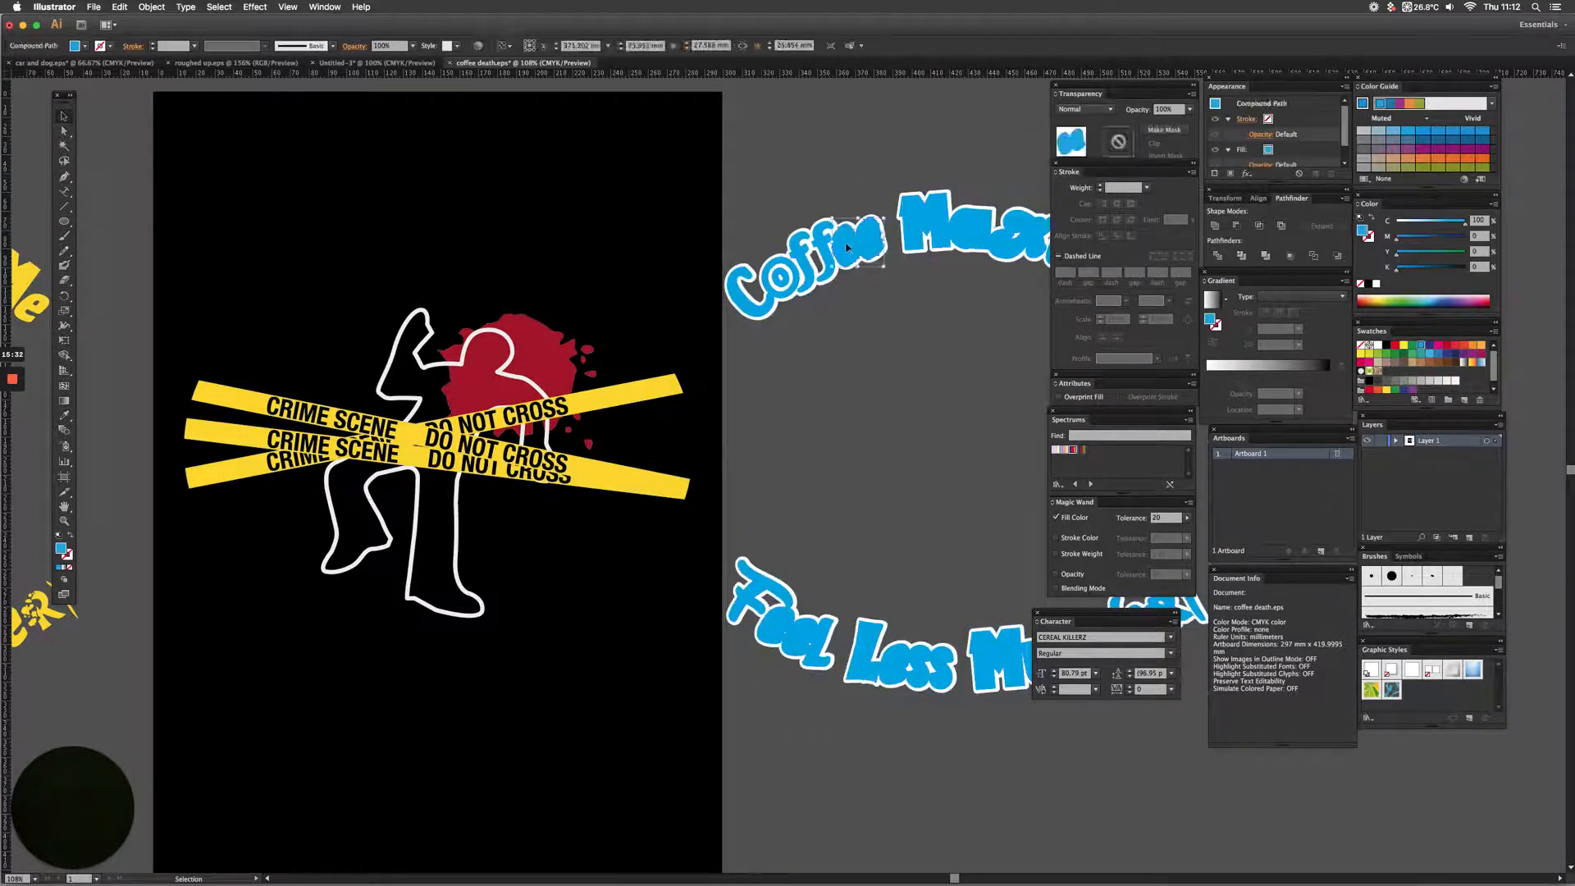
pyautogui.press('Delete')
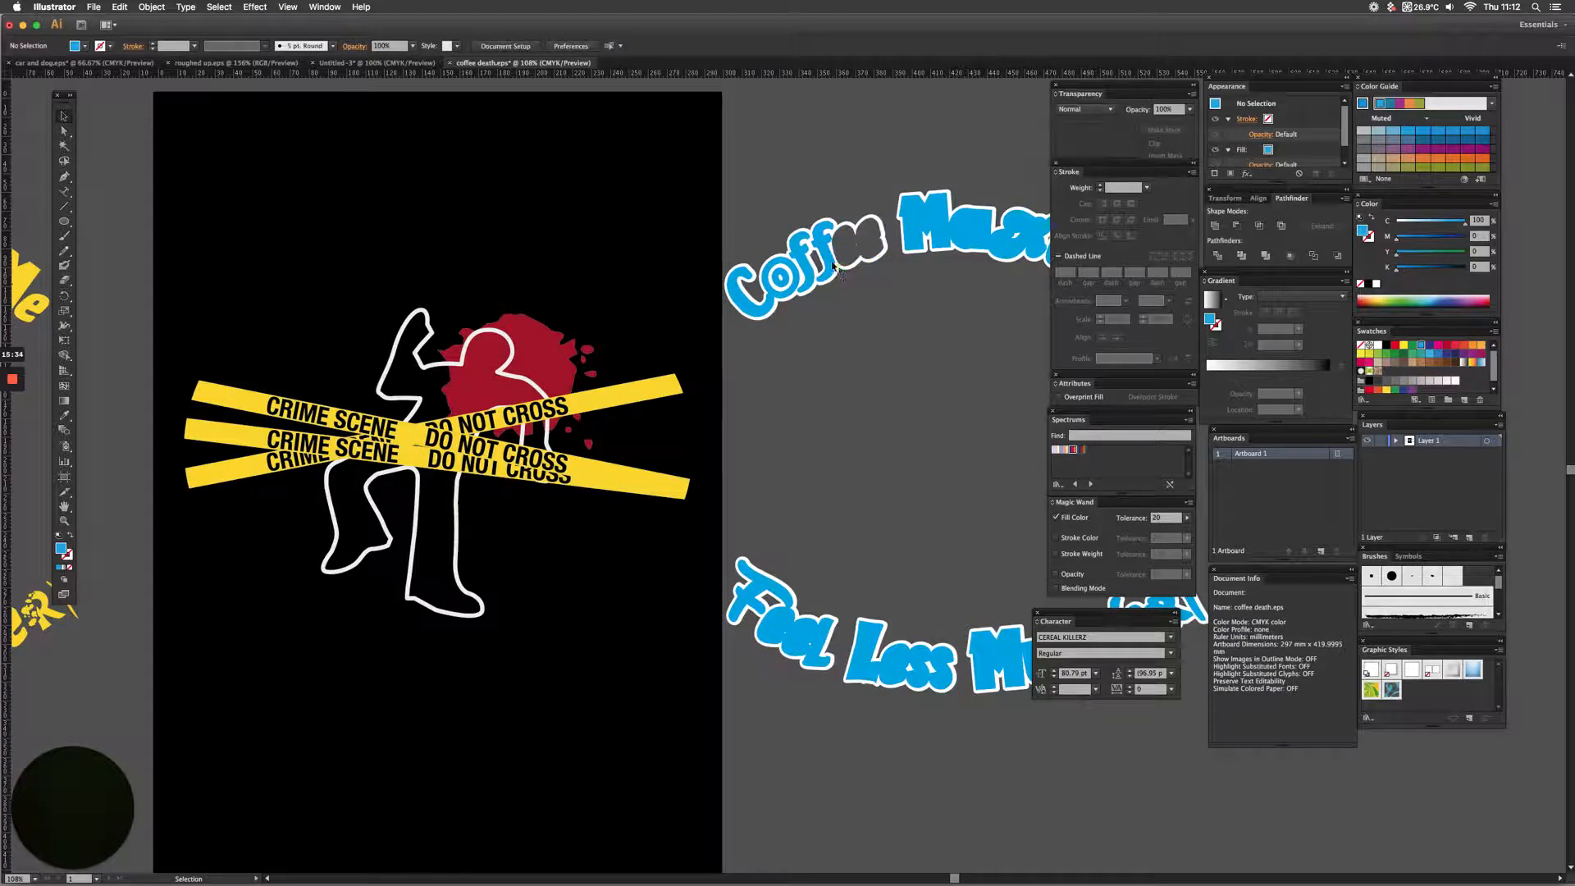
pyautogui.click(815, 267)
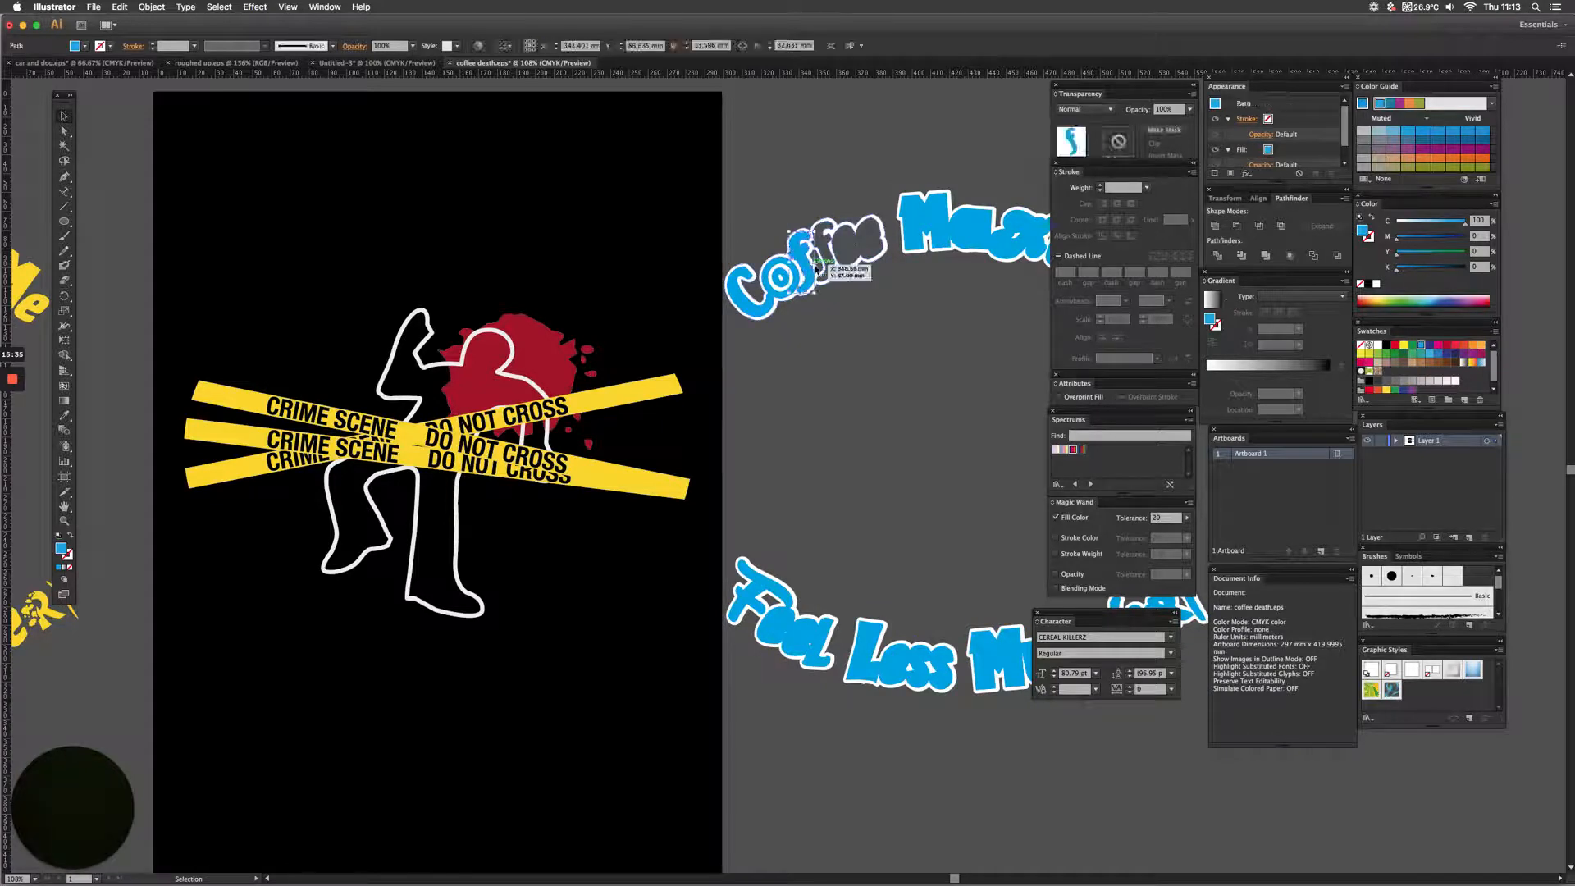
pyautogui.click(219, 7)
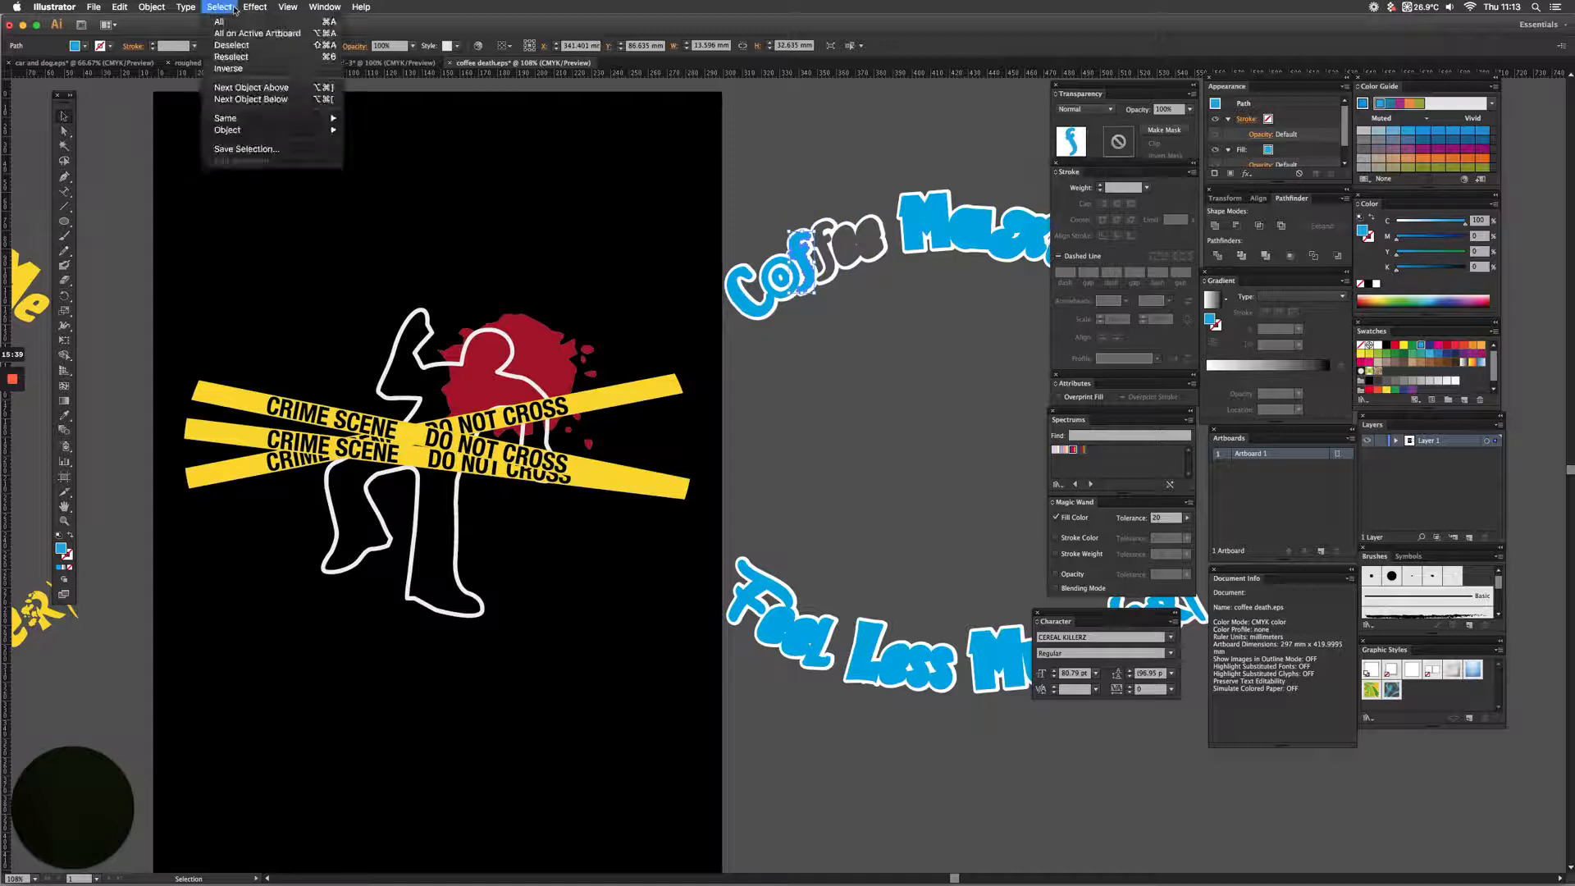
pyautogui.moveTo(246, 118)
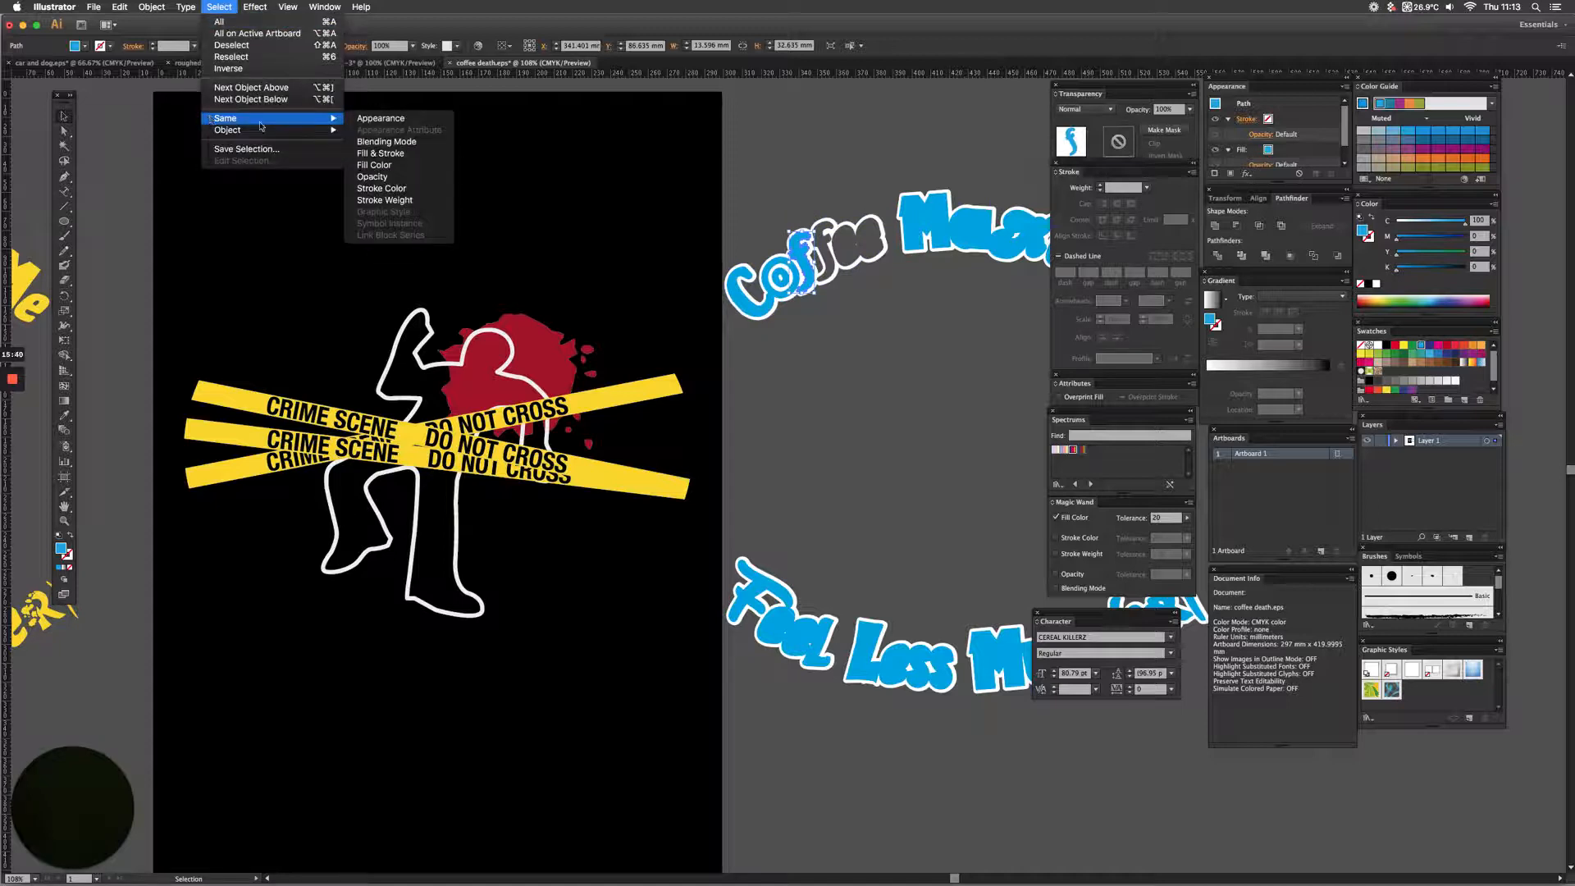
pyautogui.click(384, 155)
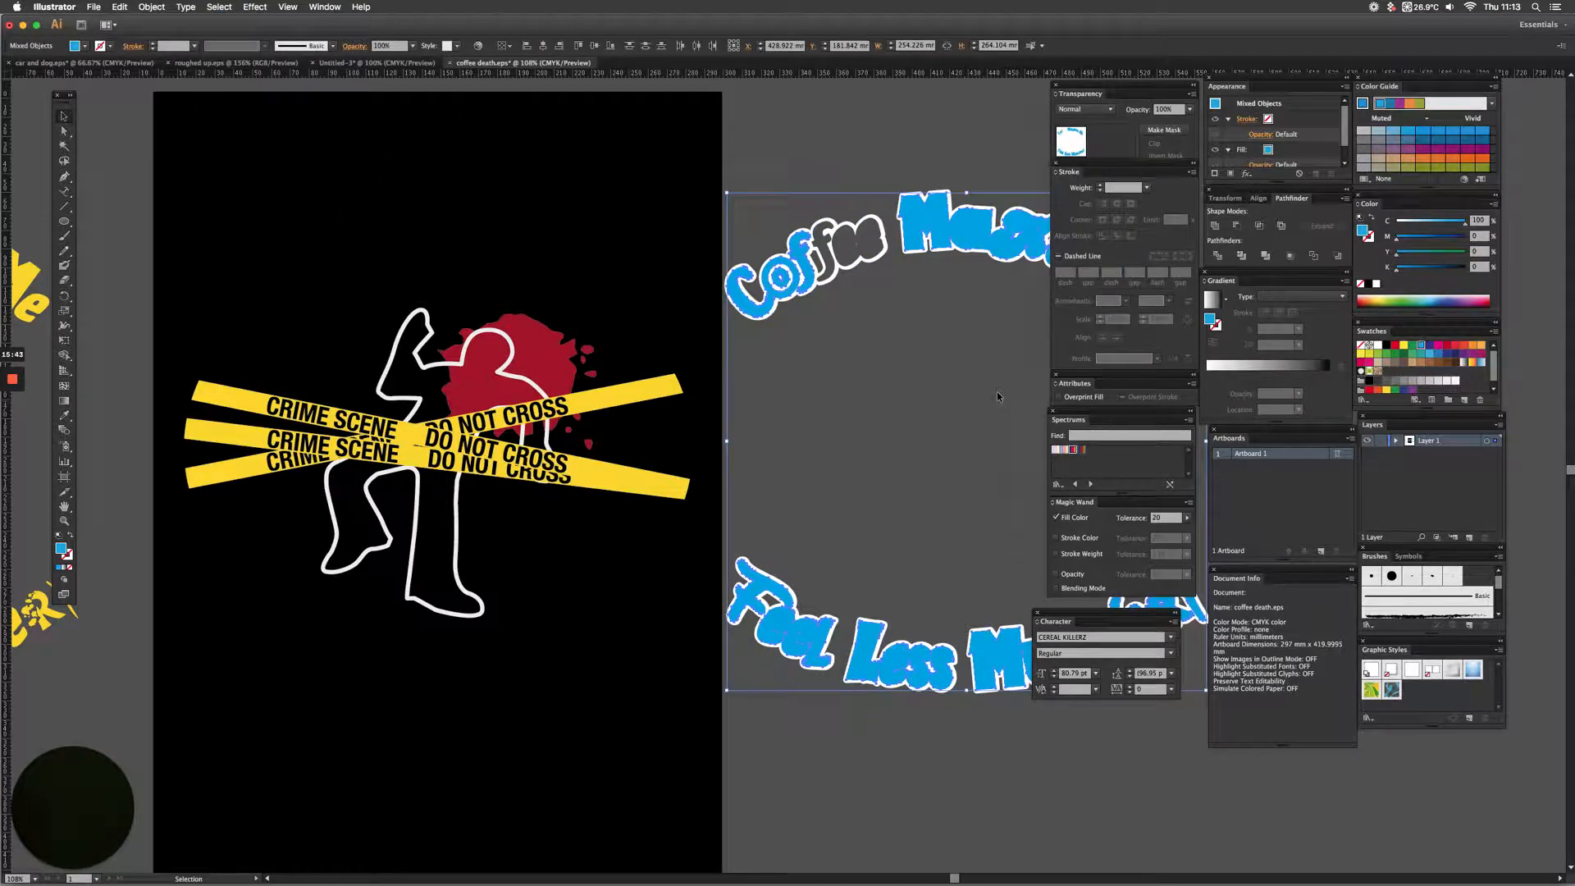
pyautogui.press('Delete')
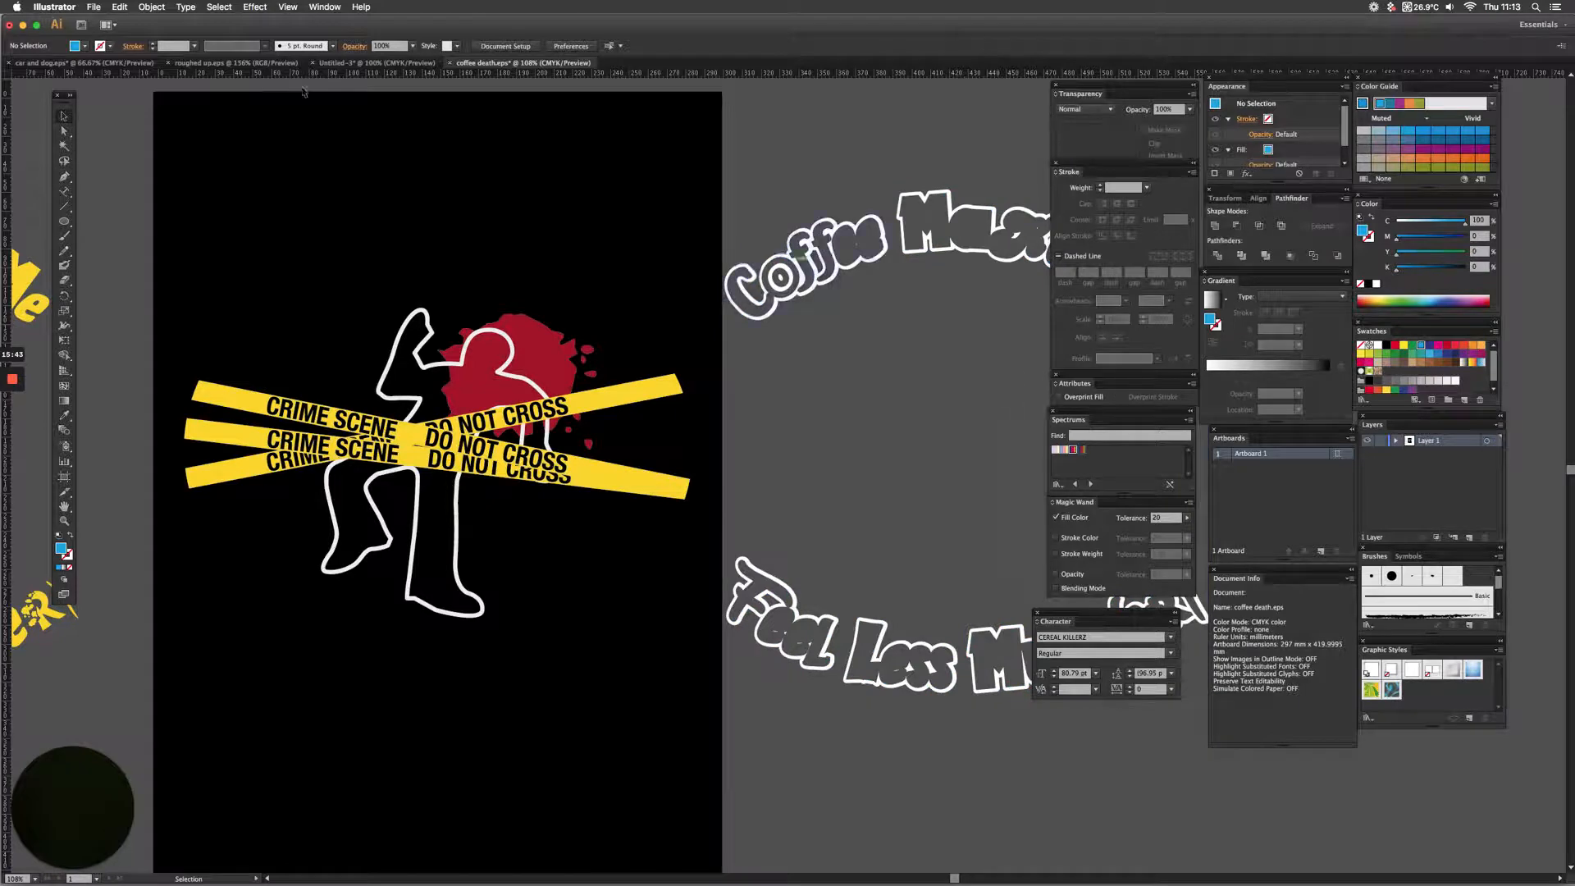
# - Move the spare yellow lettering from outside the artboard back into place around the crime-scene artwork
pyautogui.press('space')
pyautogui.moveTo(549, 249); pyautogui.dragTo(588, 271)
pyautogui.moveTo(137, 279); pyautogui.dragTo(742, 282)
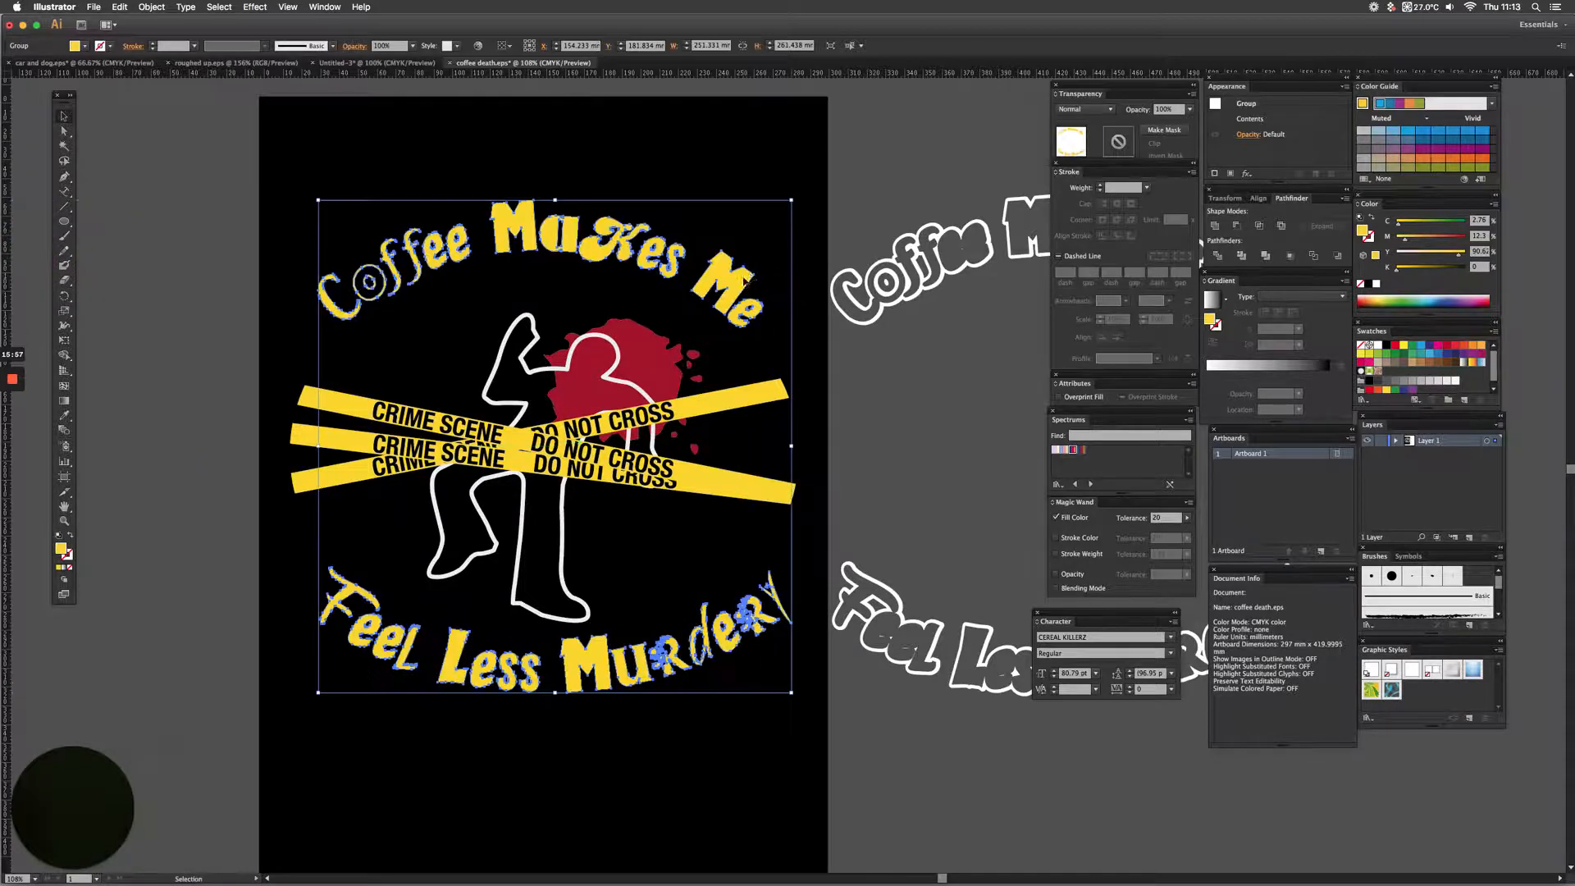
# - Select all pieces of the white lettering outline beside the artboard and group them
pyautogui.click(908, 279)
pyautogui.click(888, 189)
pyautogui.moveTo(888, 190); pyautogui.dragTo(821, 699)
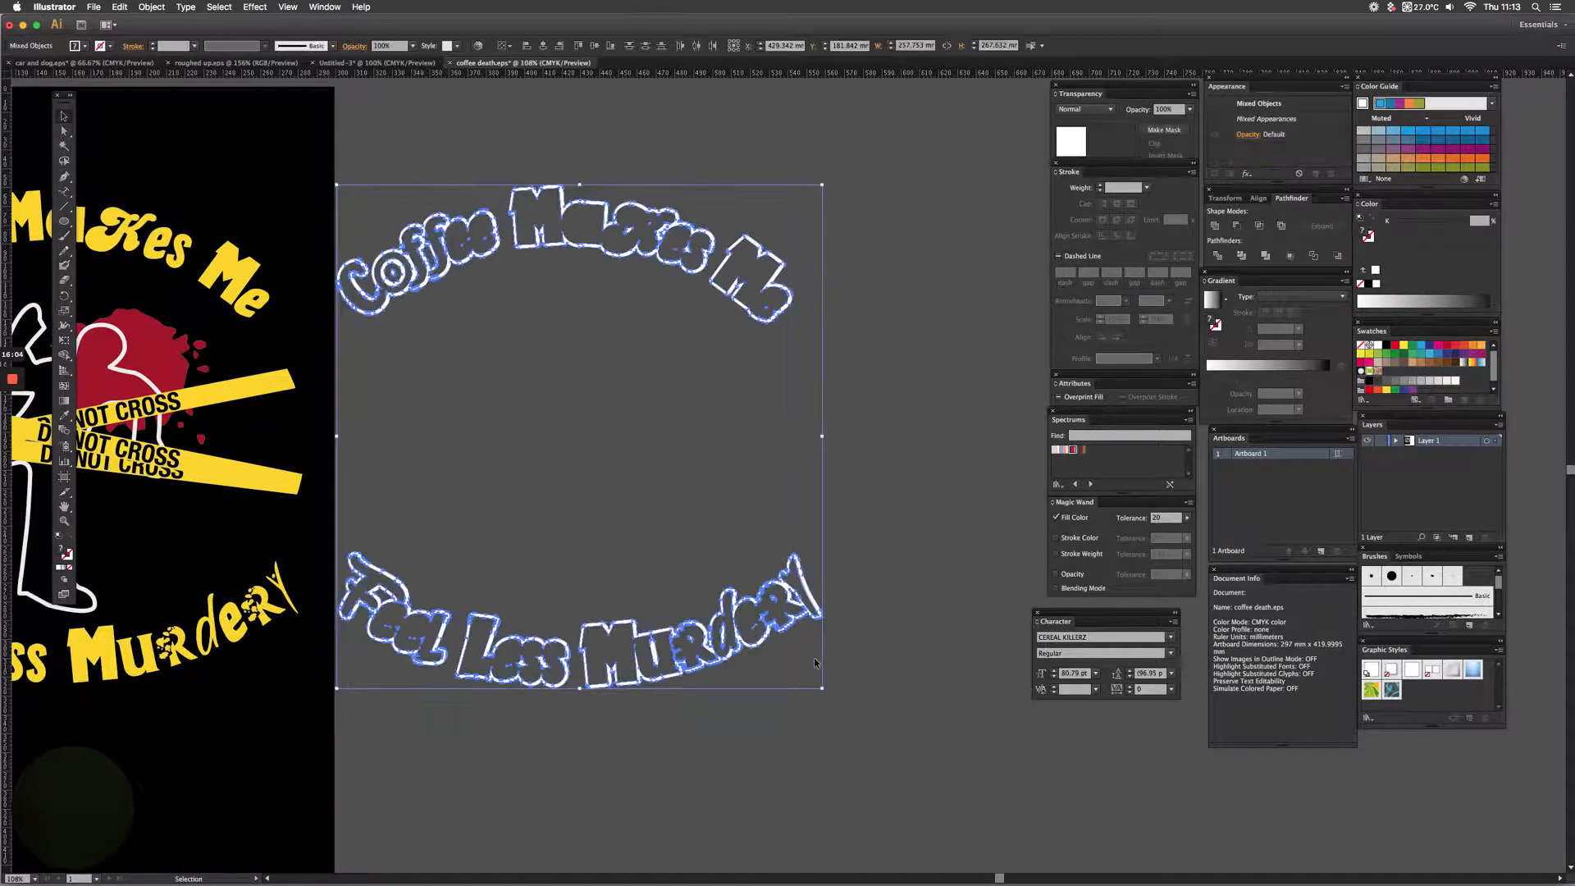
pyautogui.press('a')
pyautogui.press('super+g')
# - Move the white outline group about 274 mm to the left around the yellow lettering, check the fit up close and deselect it
pyautogui.press('space')
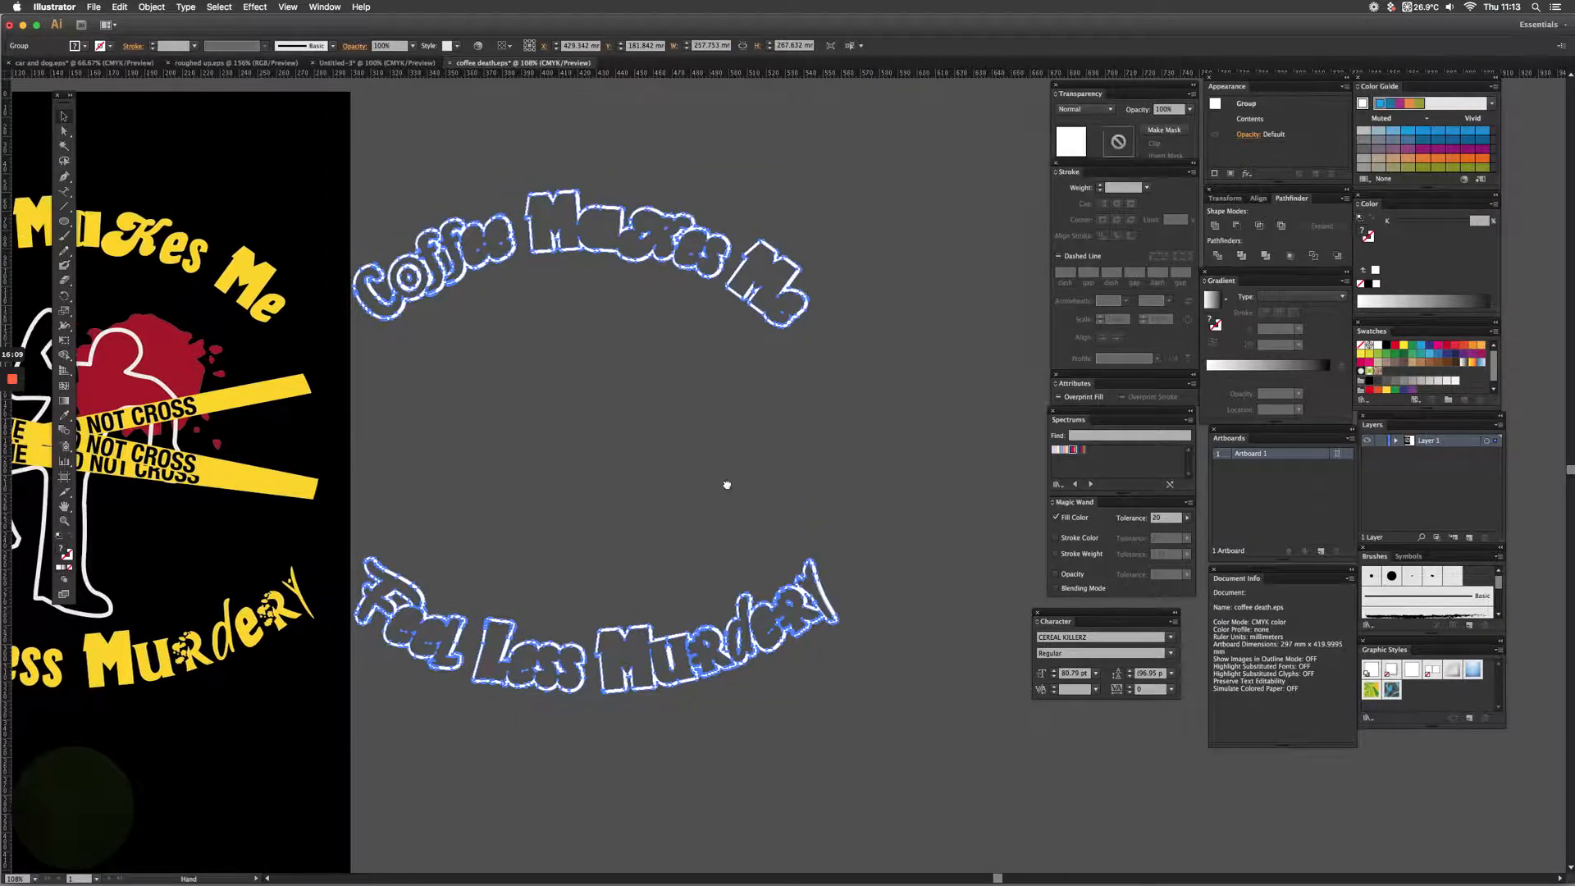
pyautogui.moveTo(296, 386); pyautogui.dragTo(782, 383)
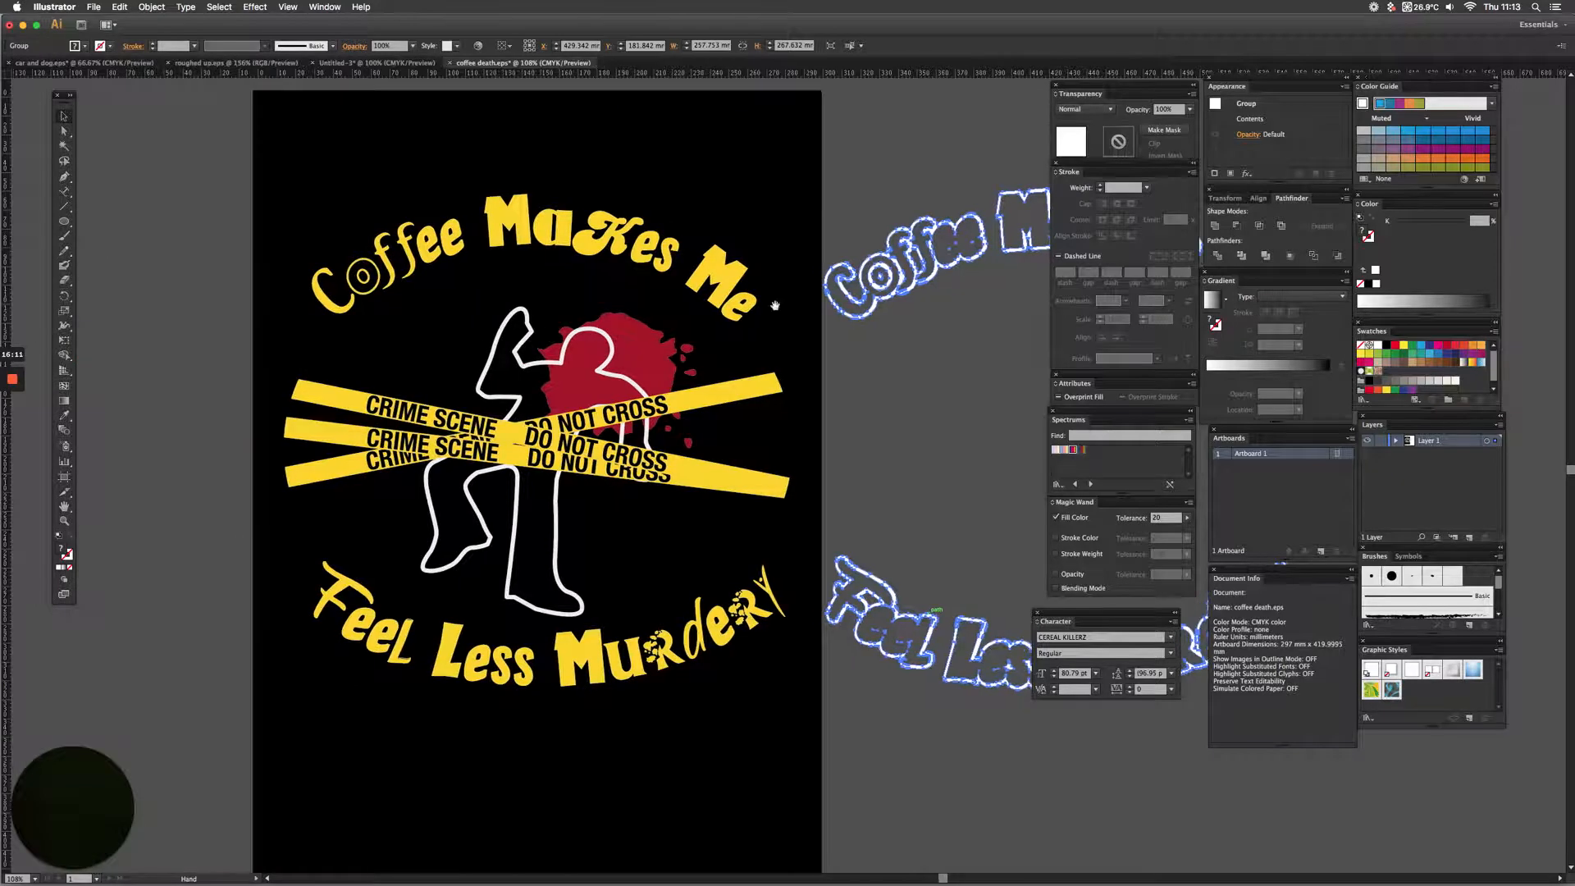
pyautogui.moveTo(868, 287); pyautogui.dragTo(358, 314)
pyautogui.press('super+space')
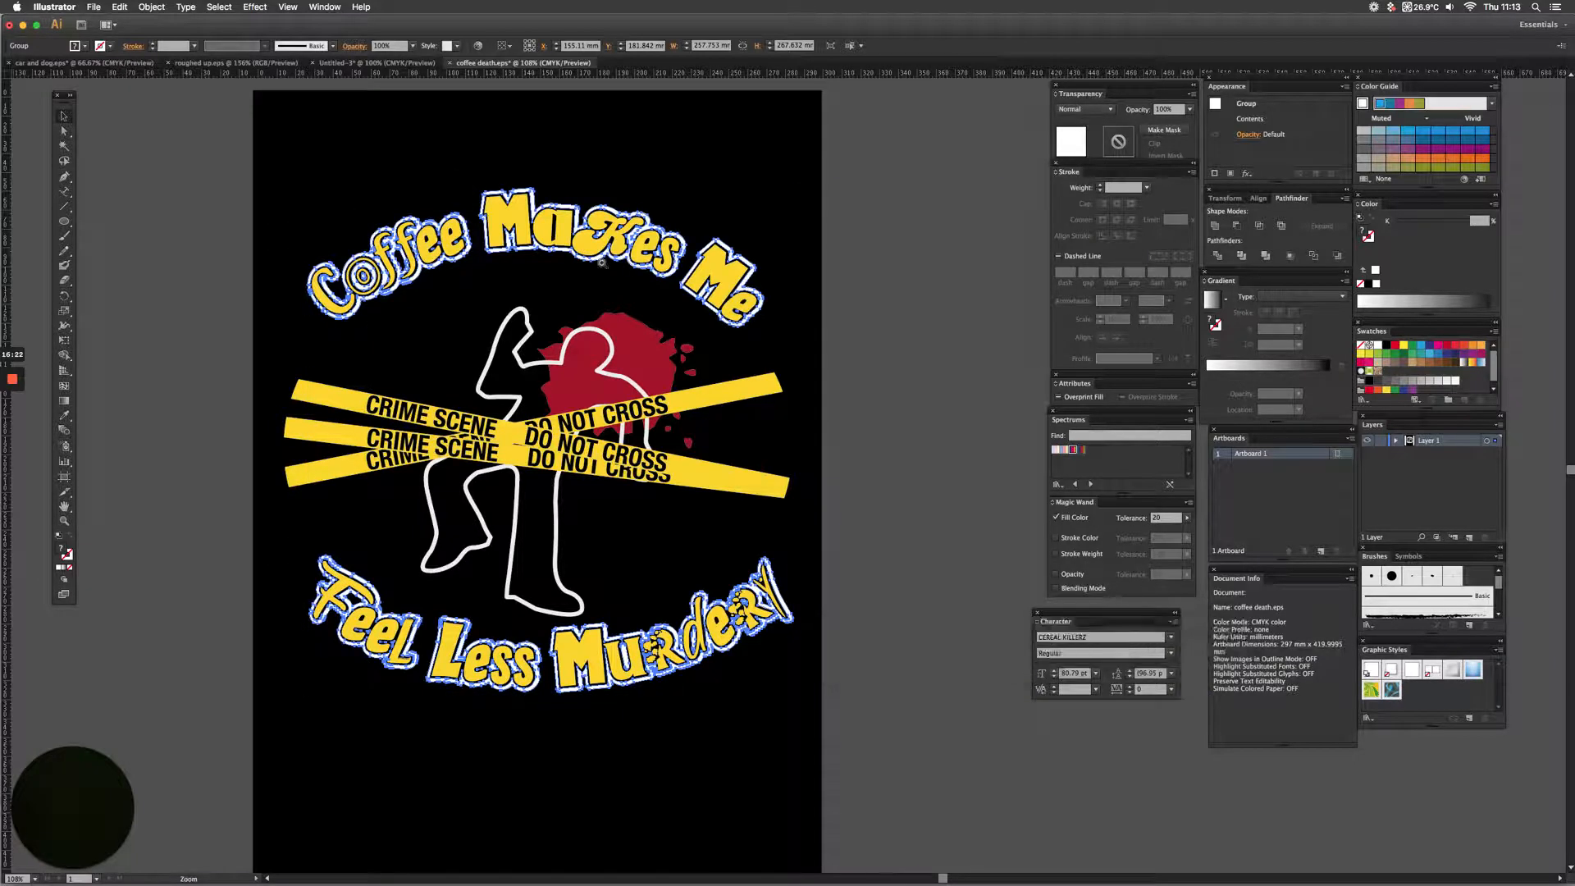
pyautogui.moveTo(602, 263); pyautogui.dragTo(445, 175)
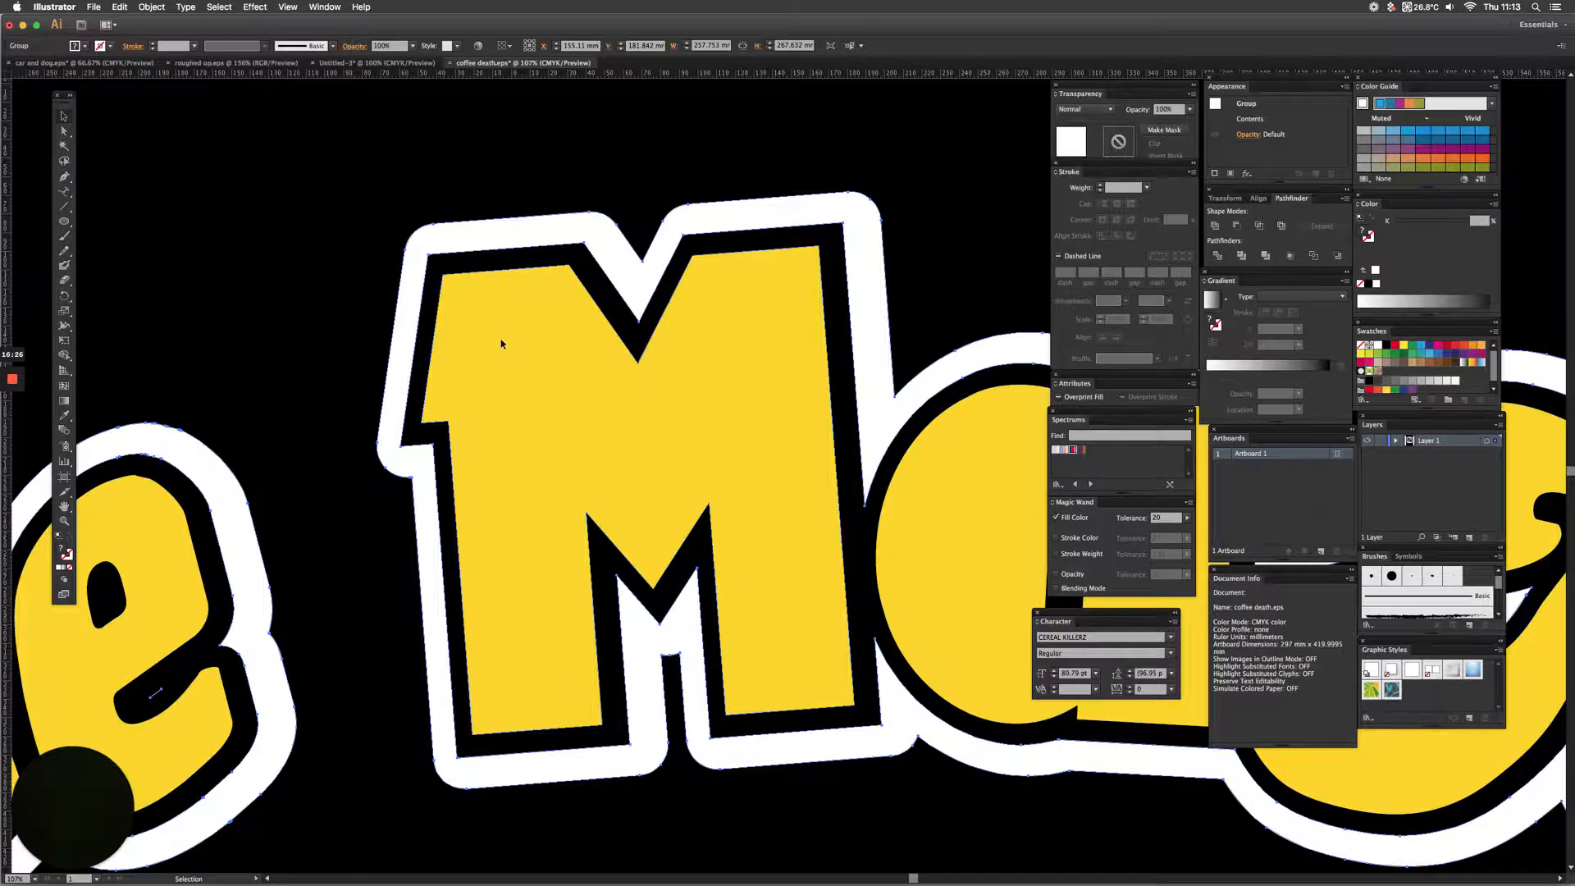
pyautogui.press('super+0')
pyautogui.click(415, 368)
pyautogui.hscroll(5, 415, 369)
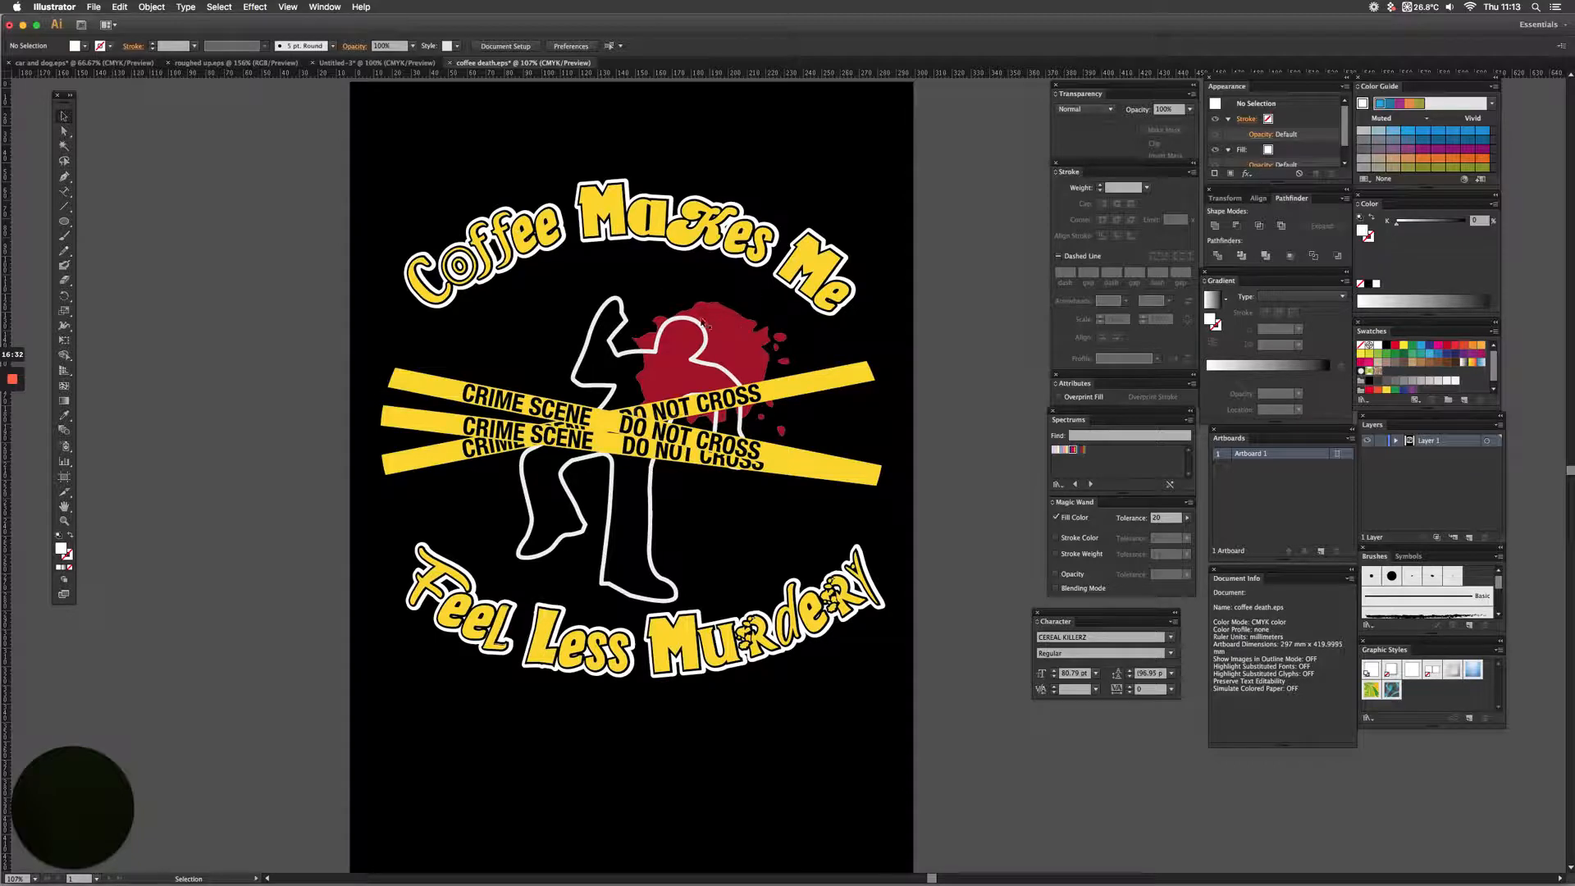
# - Draw a small droplet with the Pen tool just left of the blood splatter's upper edge and match its fill to the splatter's red
pyautogui.press('super+space')
pyautogui.moveTo(578, 286); pyautogui.dragTo(781, 389)
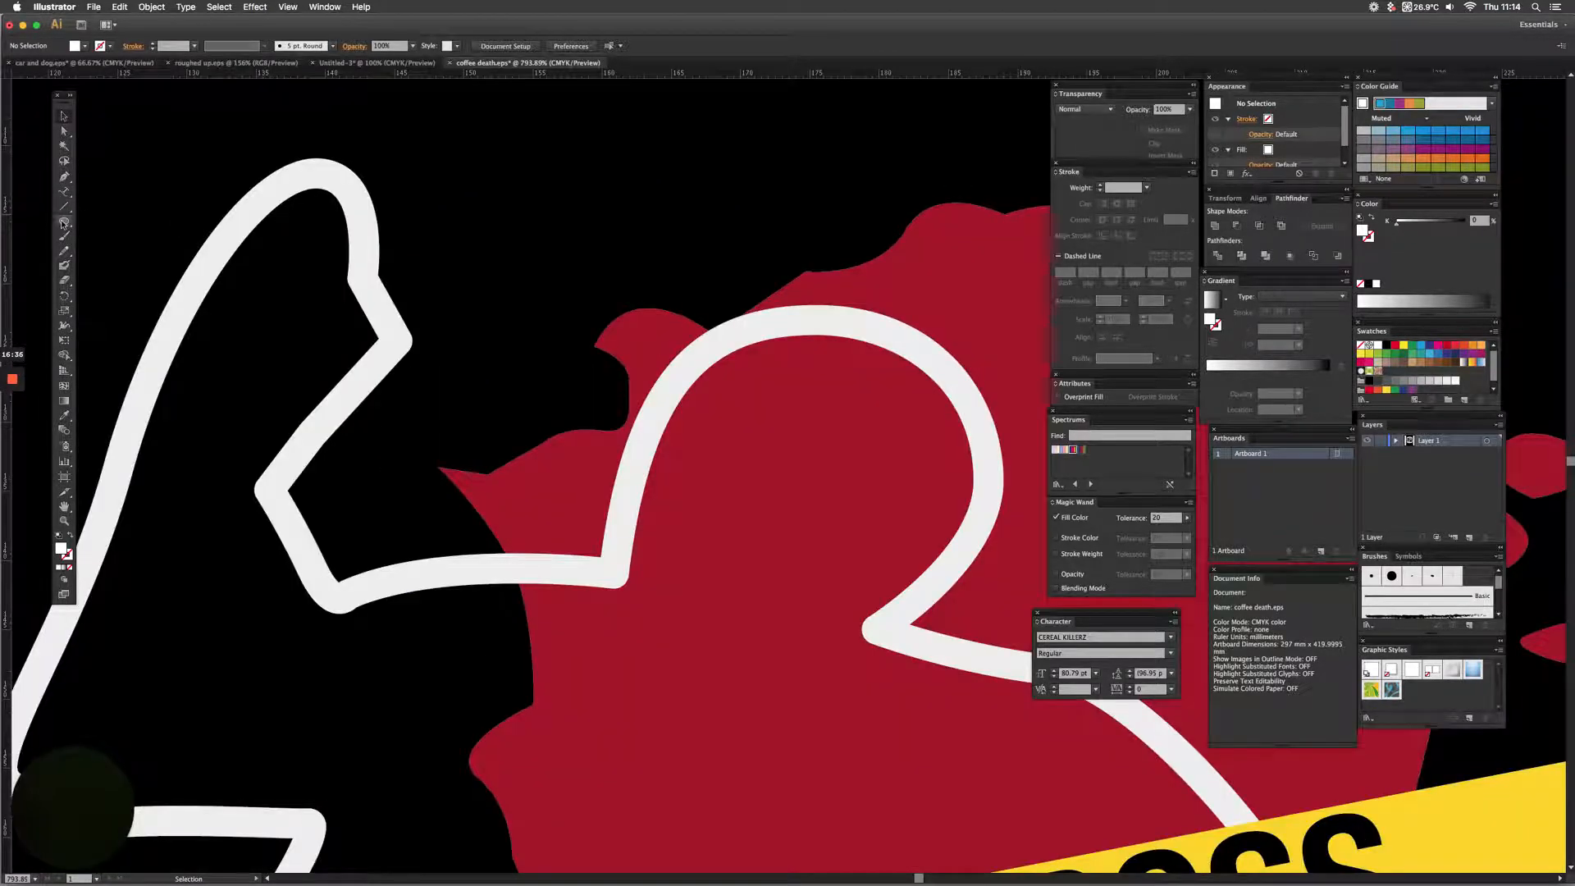
pyautogui.click(63, 177)
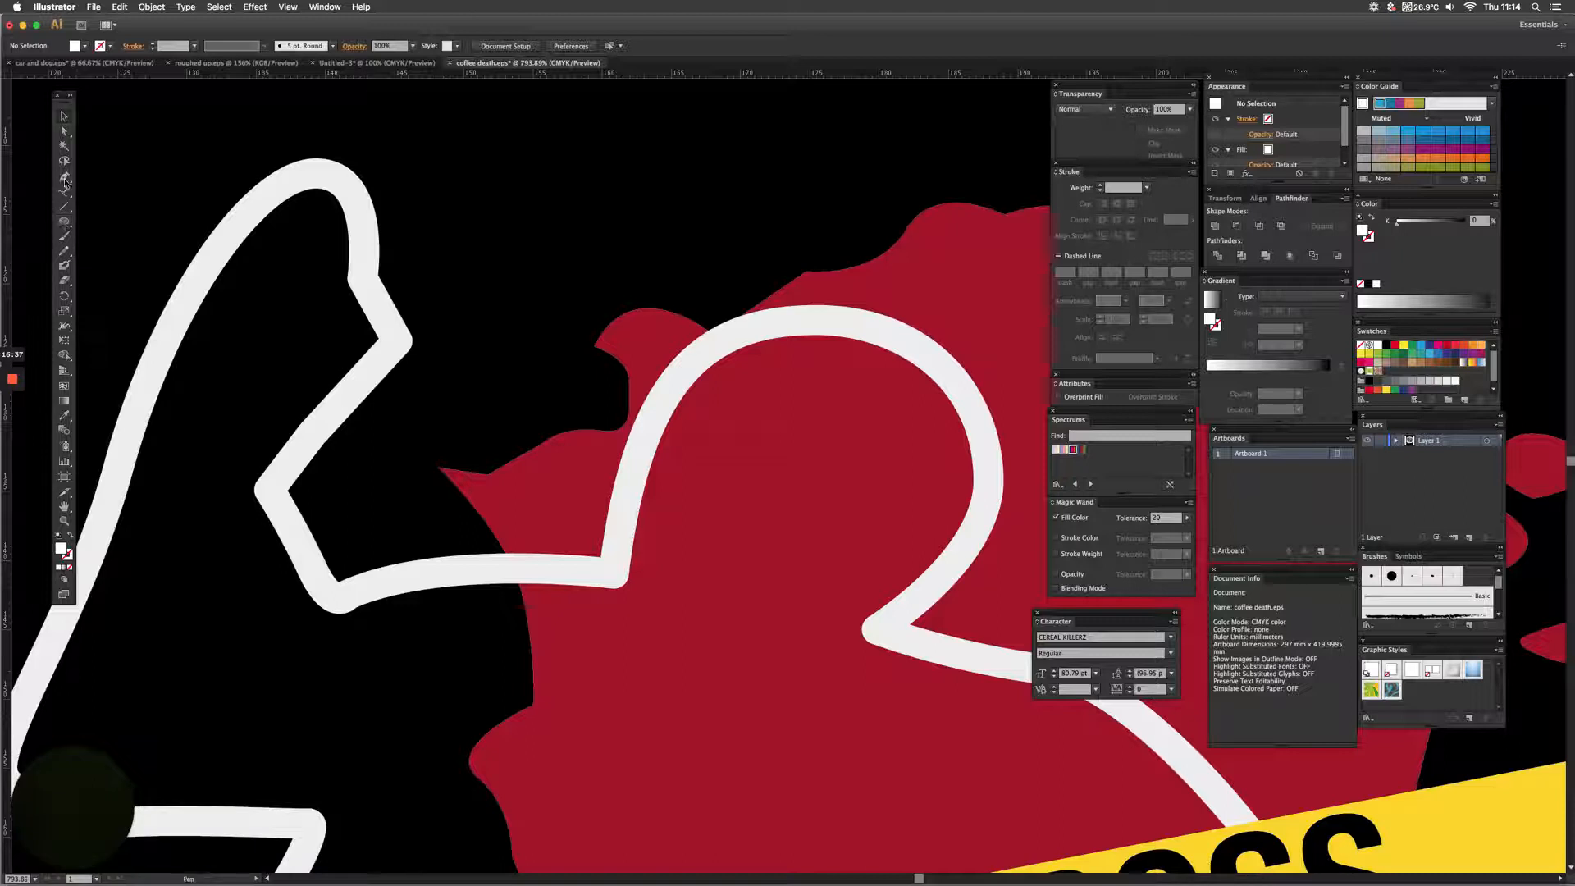
pyautogui.click(575, 354)
pyautogui.click(536, 370)
pyautogui.click(547, 385)
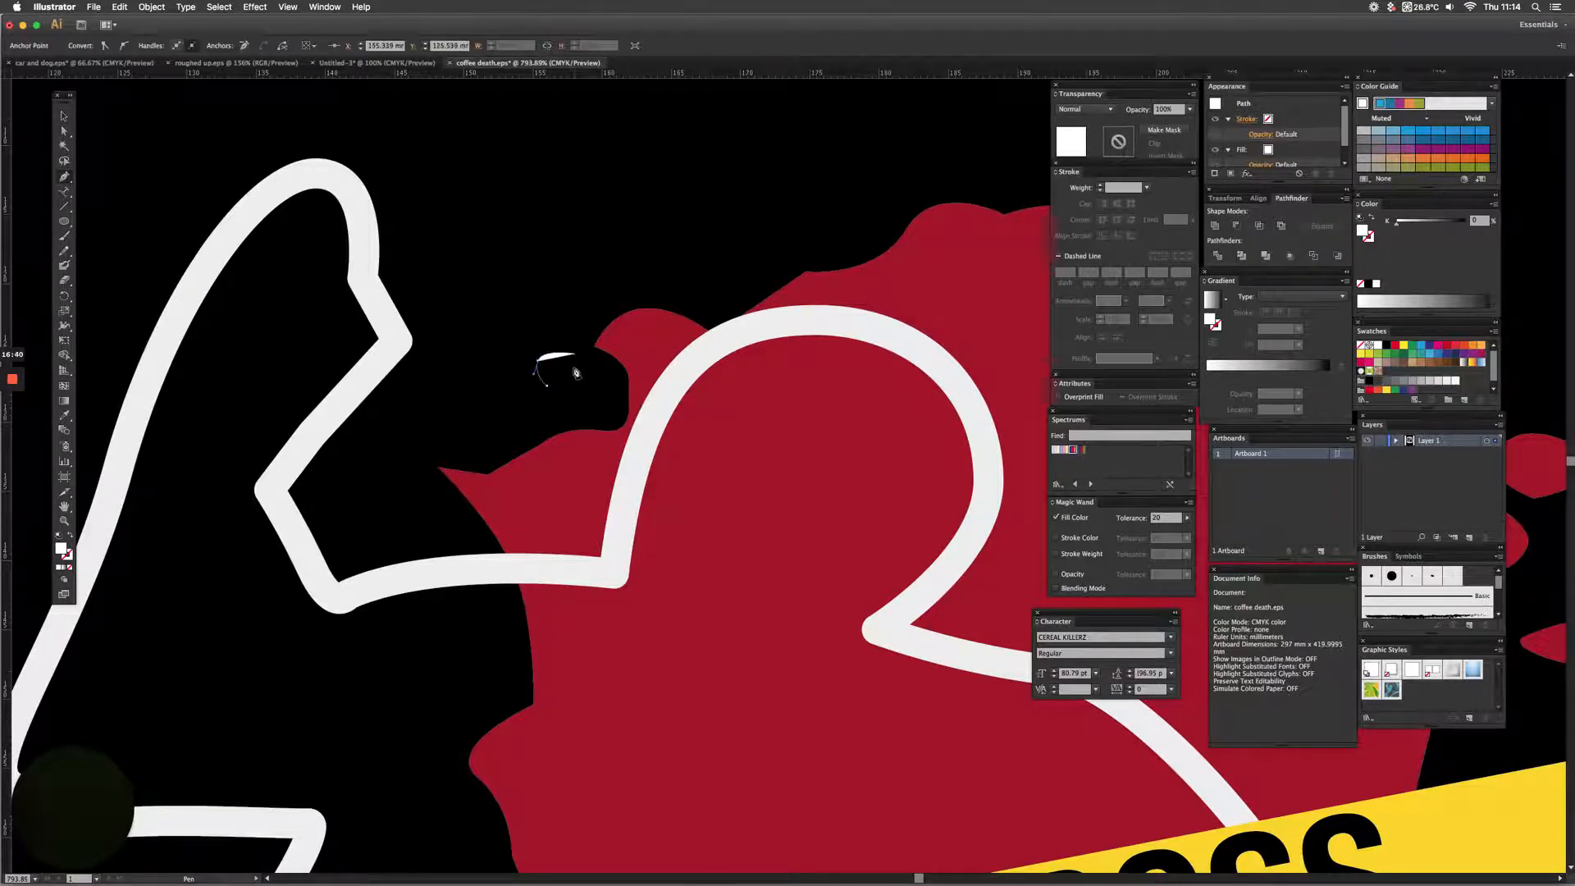
pyautogui.moveTo(574, 355); pyautogui.dragTo(584, 343)
pyautogui.click(64, 416)
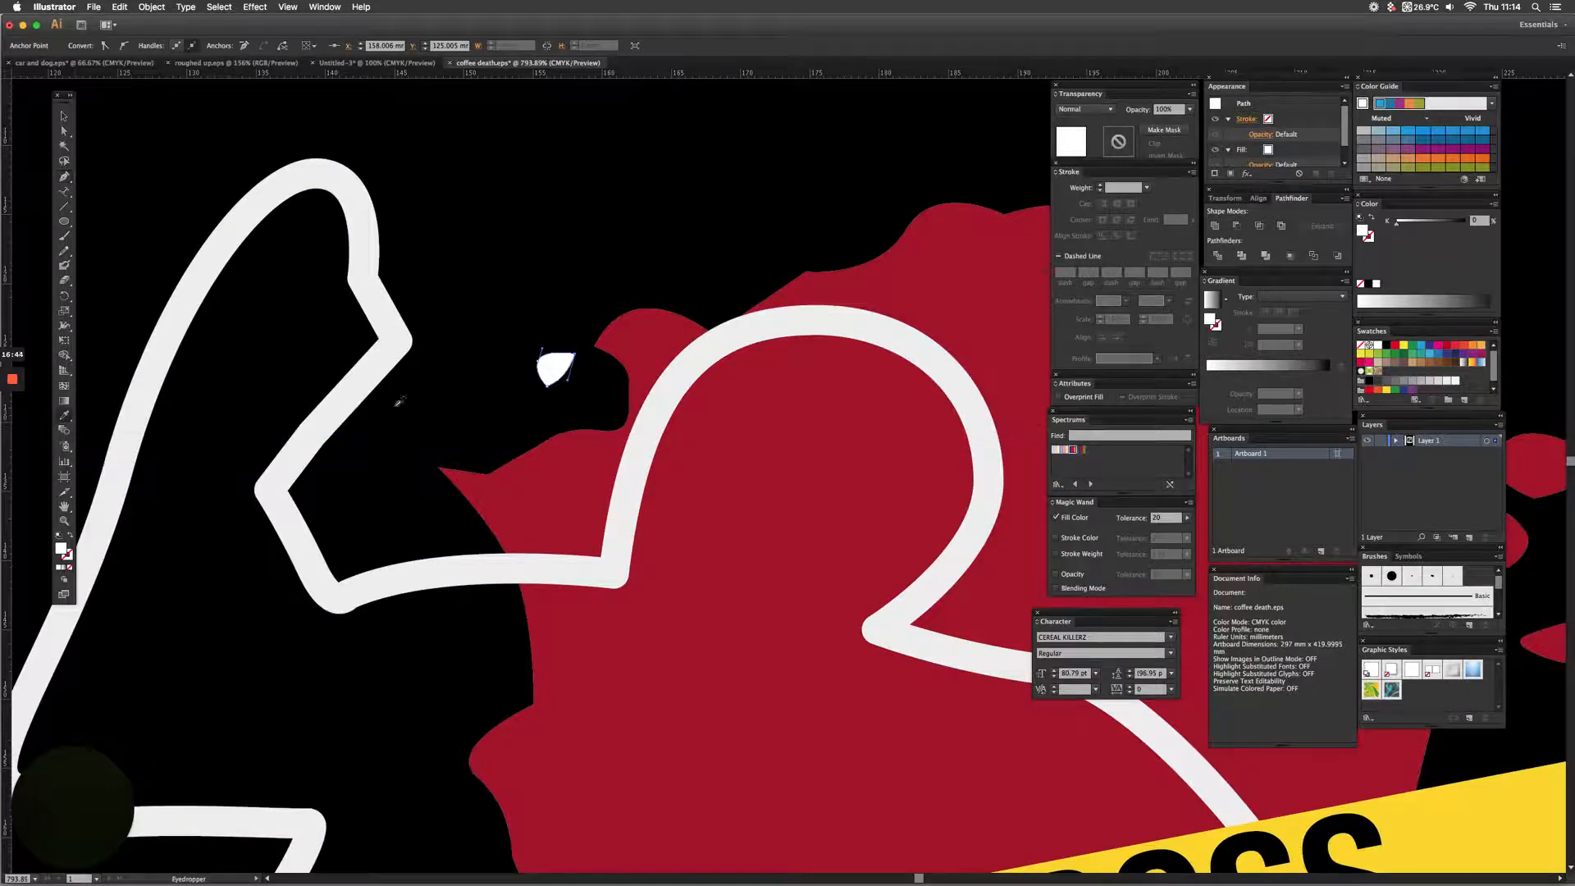
pyautogui.click(635, 345)
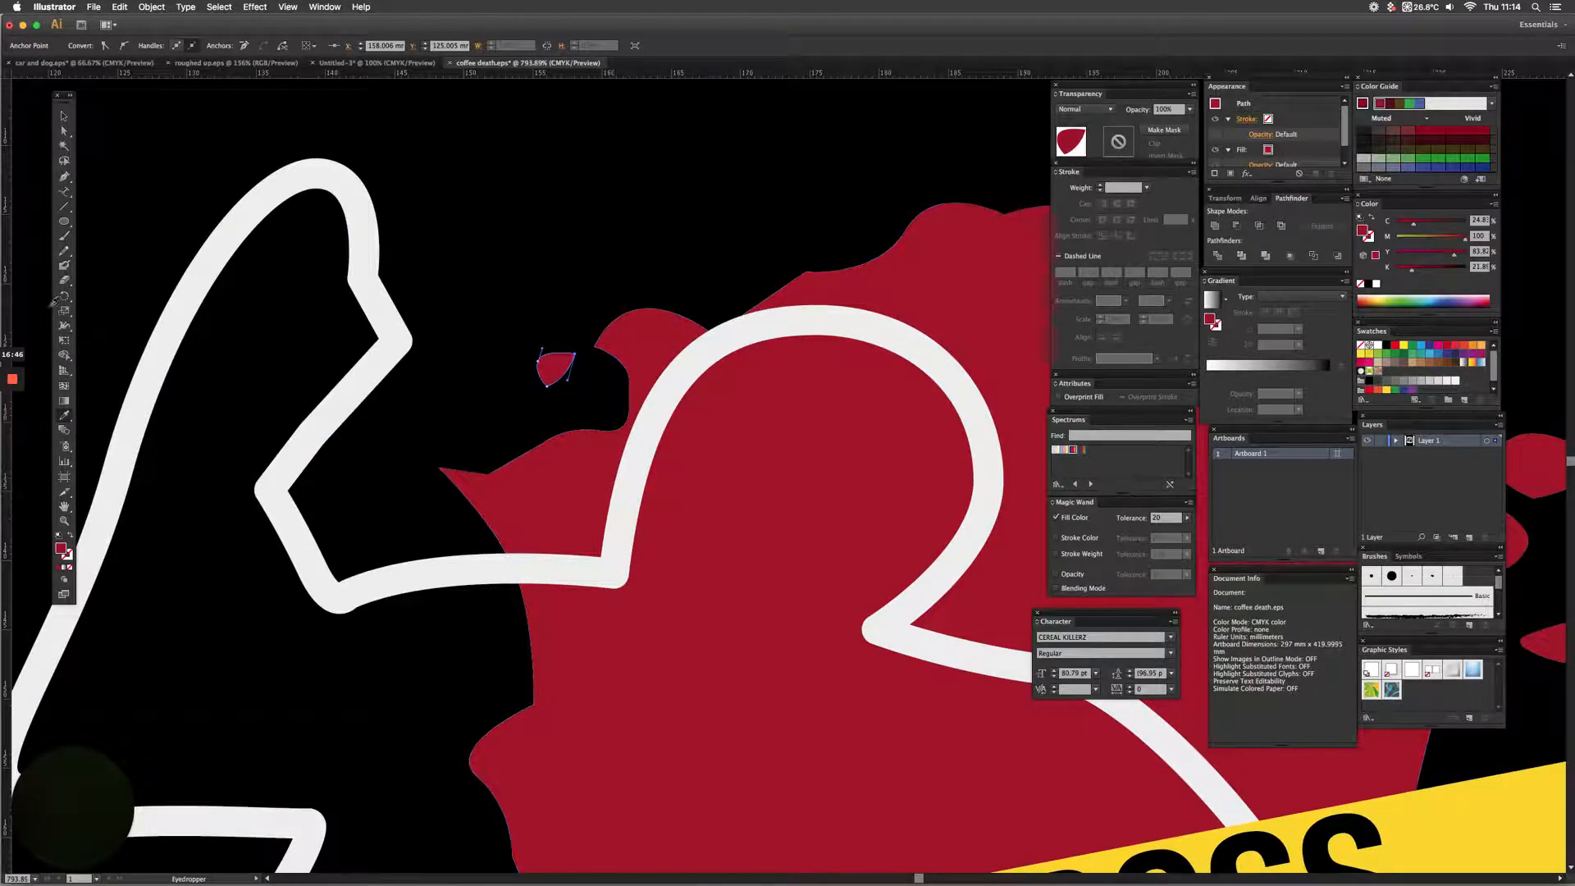
# - Draw a small oval droplet with the Pen tool just above the blood splatter's upper-left lobe
pyautogui.click(64, 176)
pyautogui.click(652, 244)
pyautogui.click(637, 253)
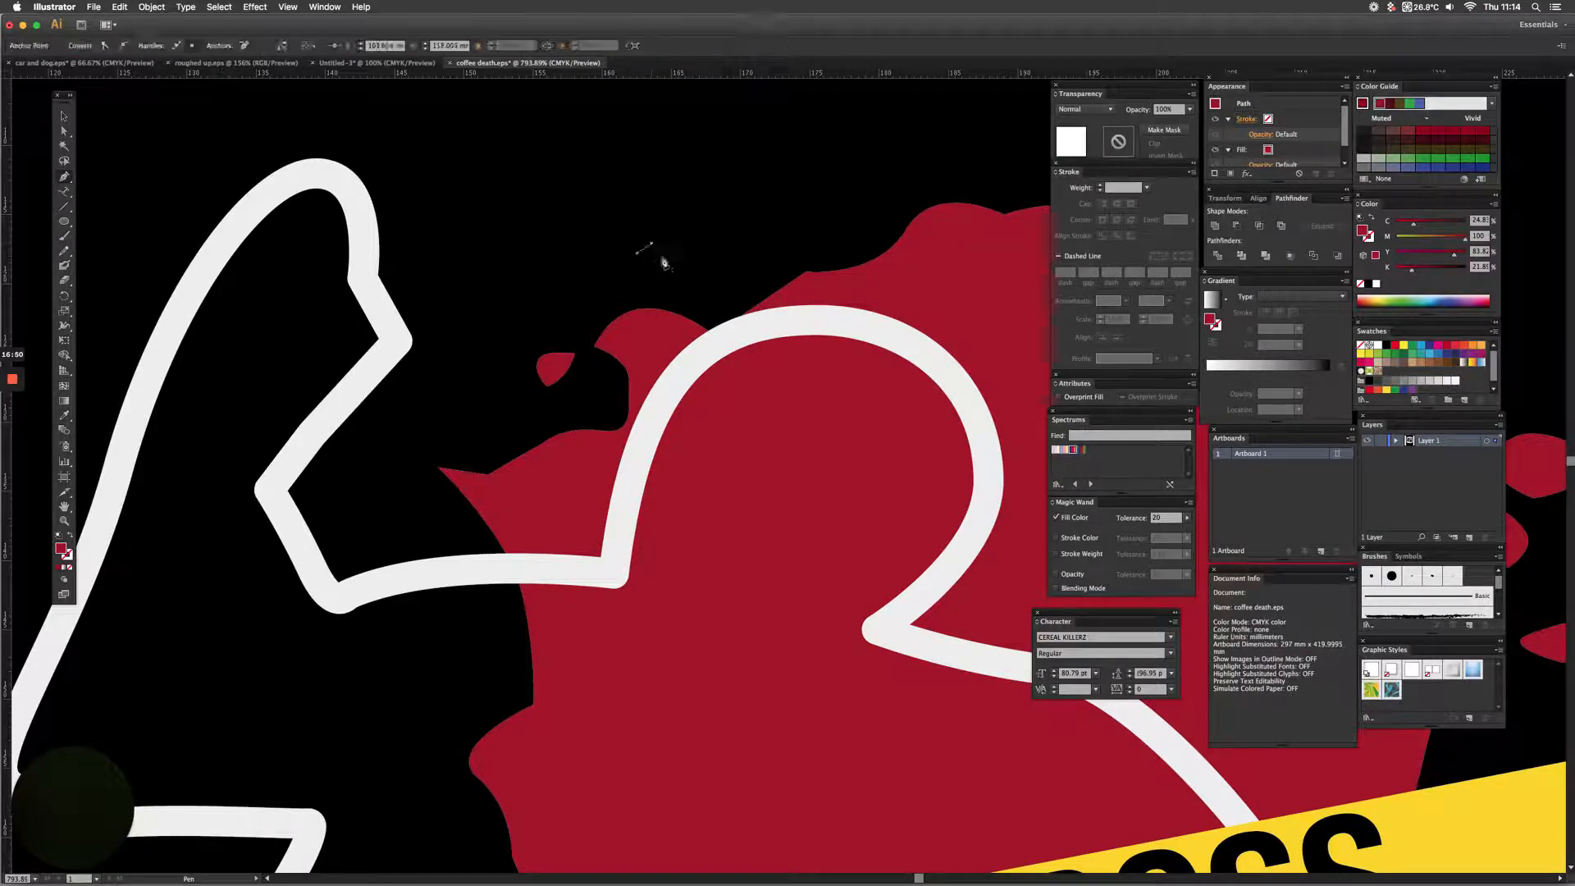
pyautogui.click(664, 257)
pyautogui.moveTo(652, 244); pyautogui.dragTo(660, 262)
pyautogui.press('super+z')
pyautogui.press('super+z')
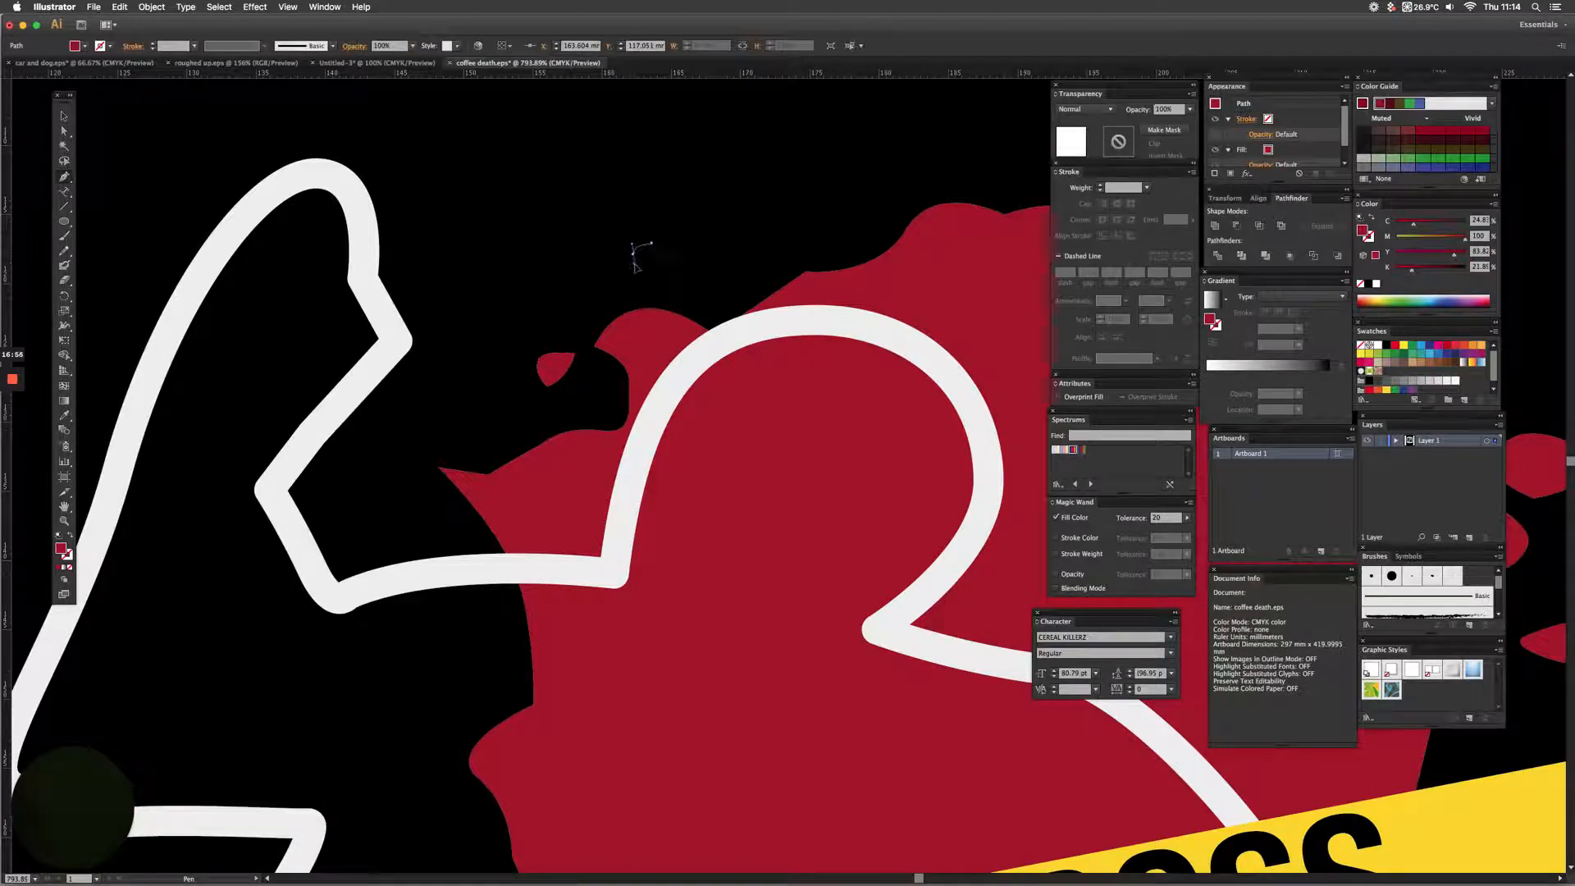
pyautogui.click(638, 253)
pyautogui.click(662, 262)
pyautogui.moveTo(654, 251); pyautogui.dragTo(607, 287)
# - Draw three tiny red droplets around the oval droplet, two to its left and one to its right above the head outline
pyautogui.click(568, 263)
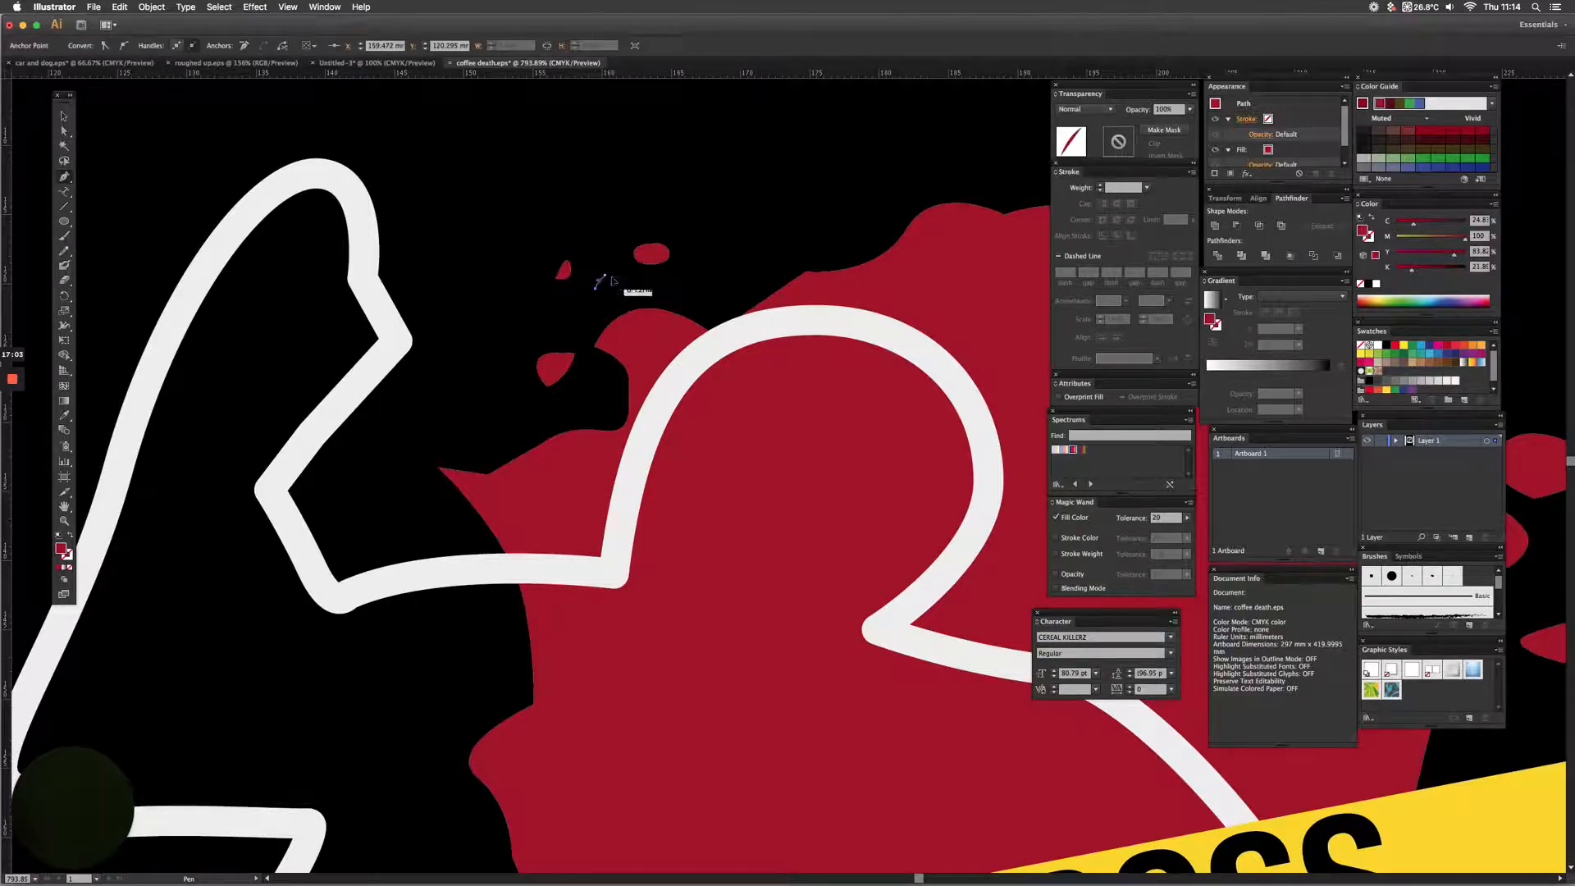
pyautogui.click(617, 284)
pyautogui.click(594, 287)
pyautogui.click(593, 274)
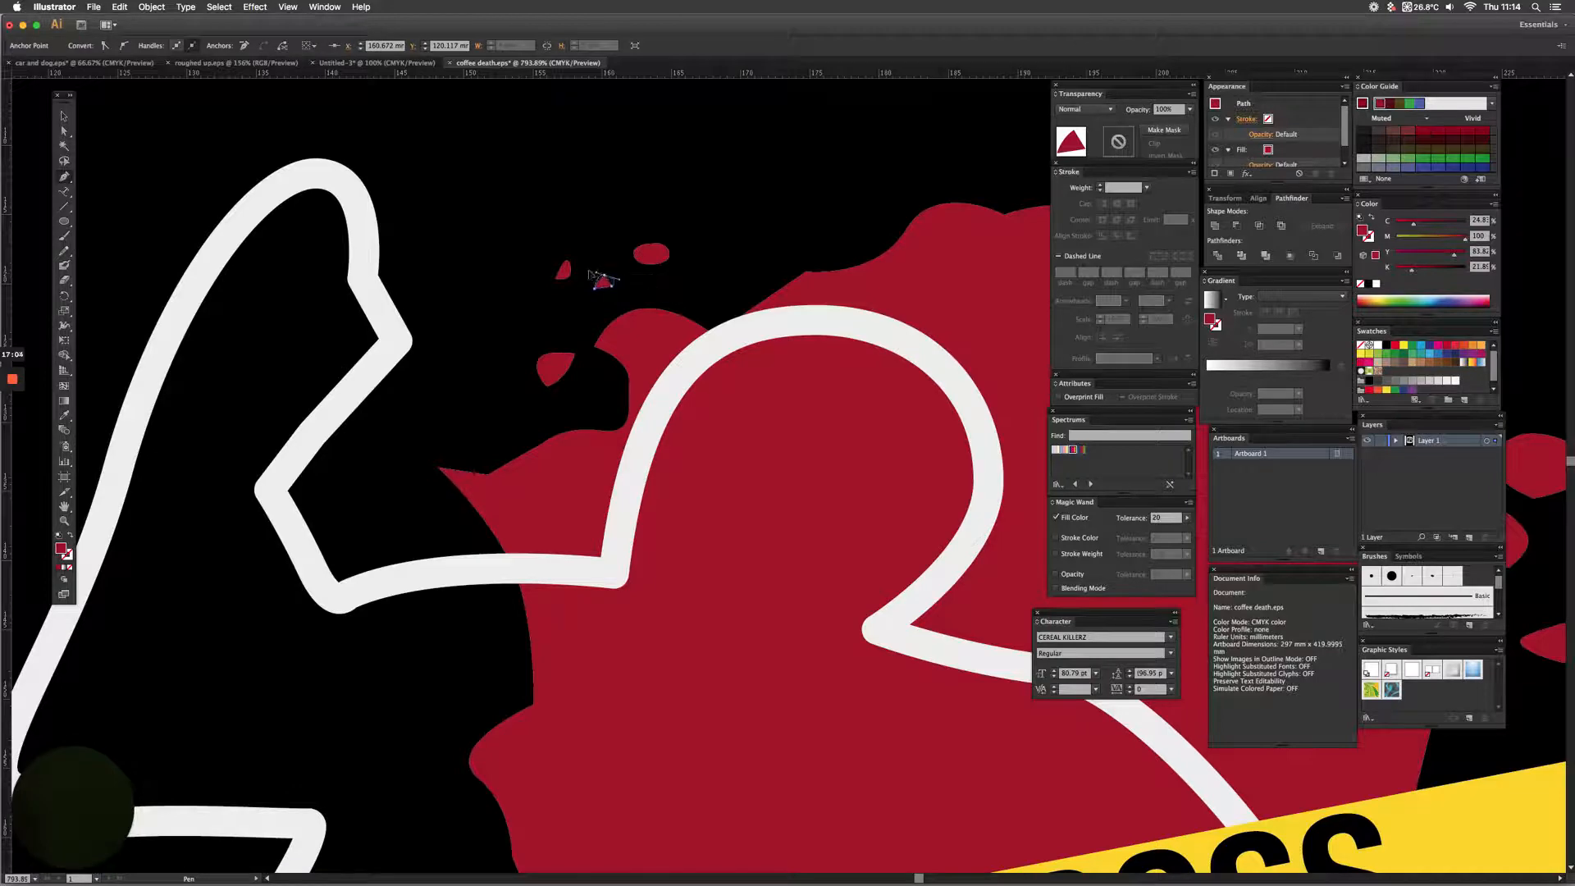
pyautogui.click(725, 277)
pyautogui.moveTo(743, 258); pyautogui.dragTo(749, 253)
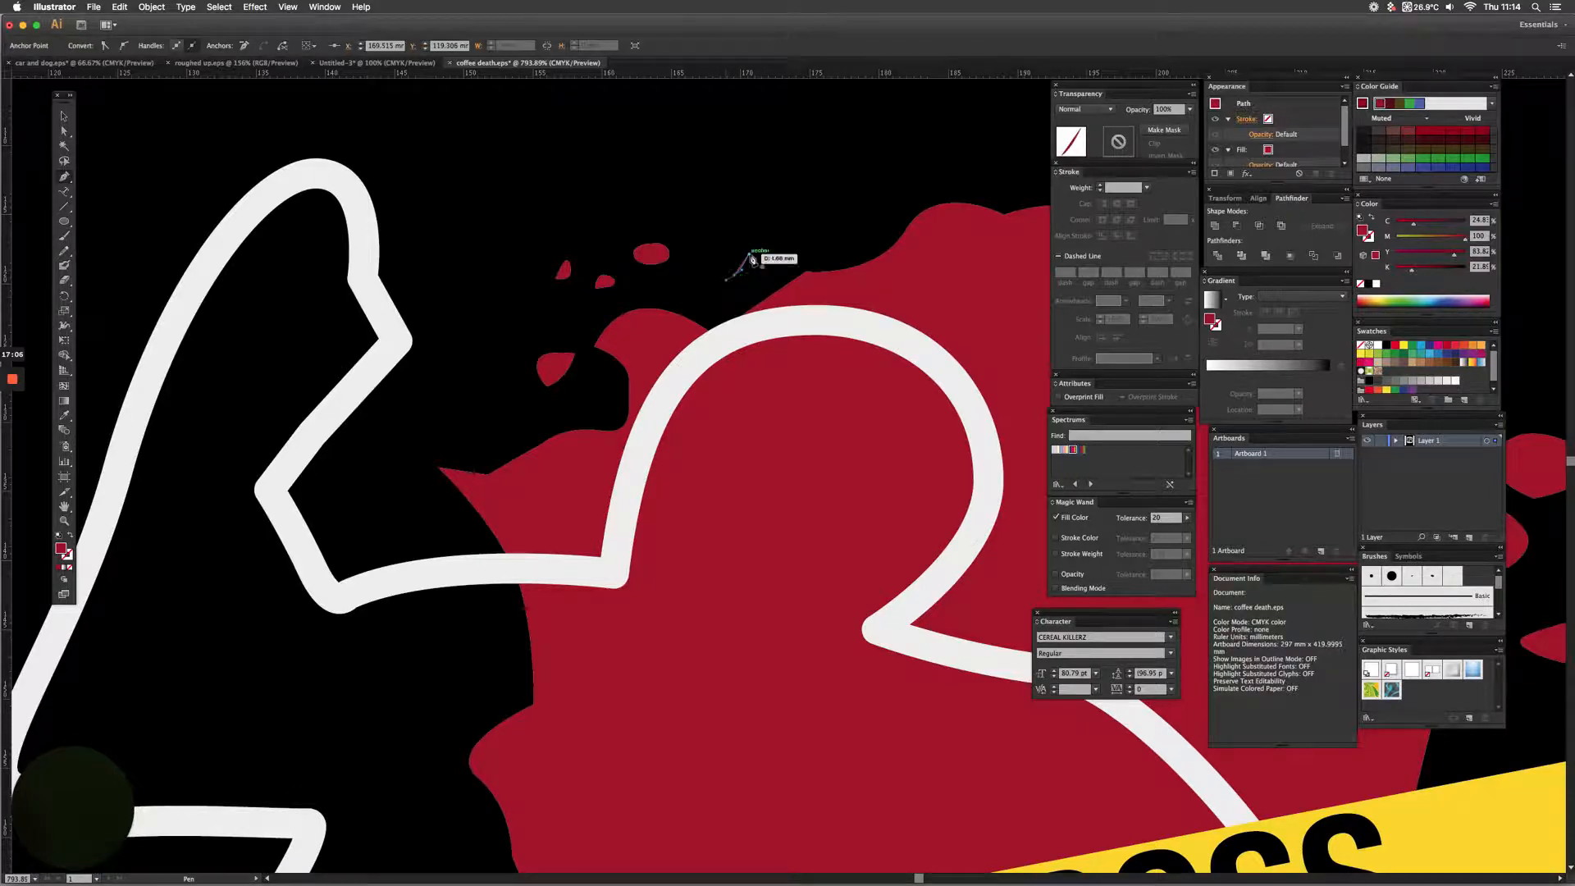
pyautogui.click(726, 277)
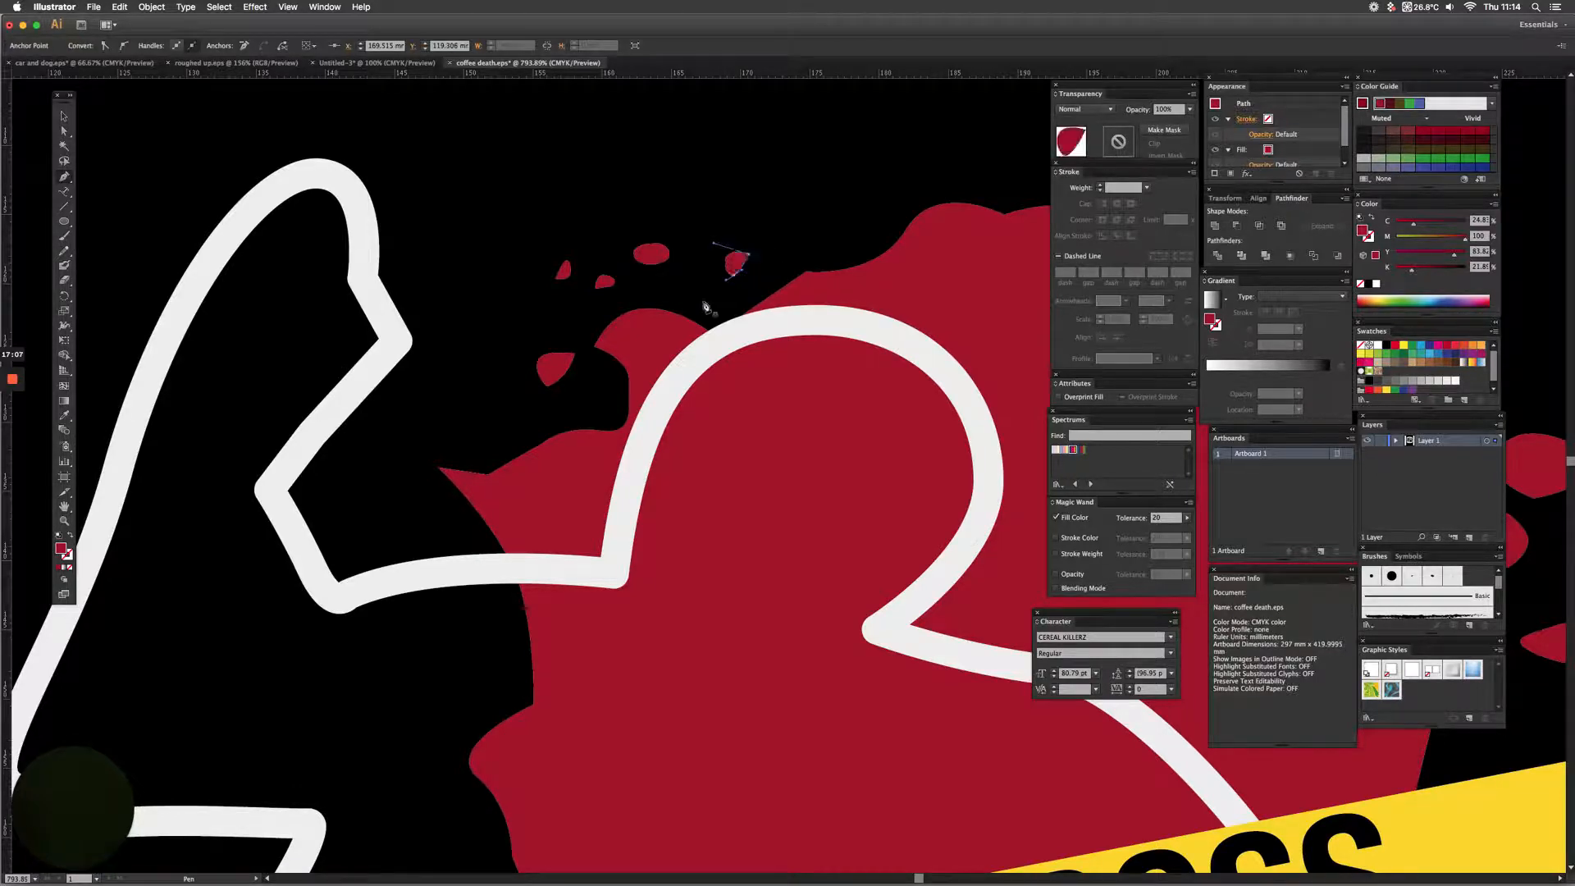
# - Draw an oval red droplet just left of the splatter's pointed left tip and deselect it
pyautogui.click(415, 457)
pyautogui.moveTo(382, 450); pyautogui.dragTo(447, 453)
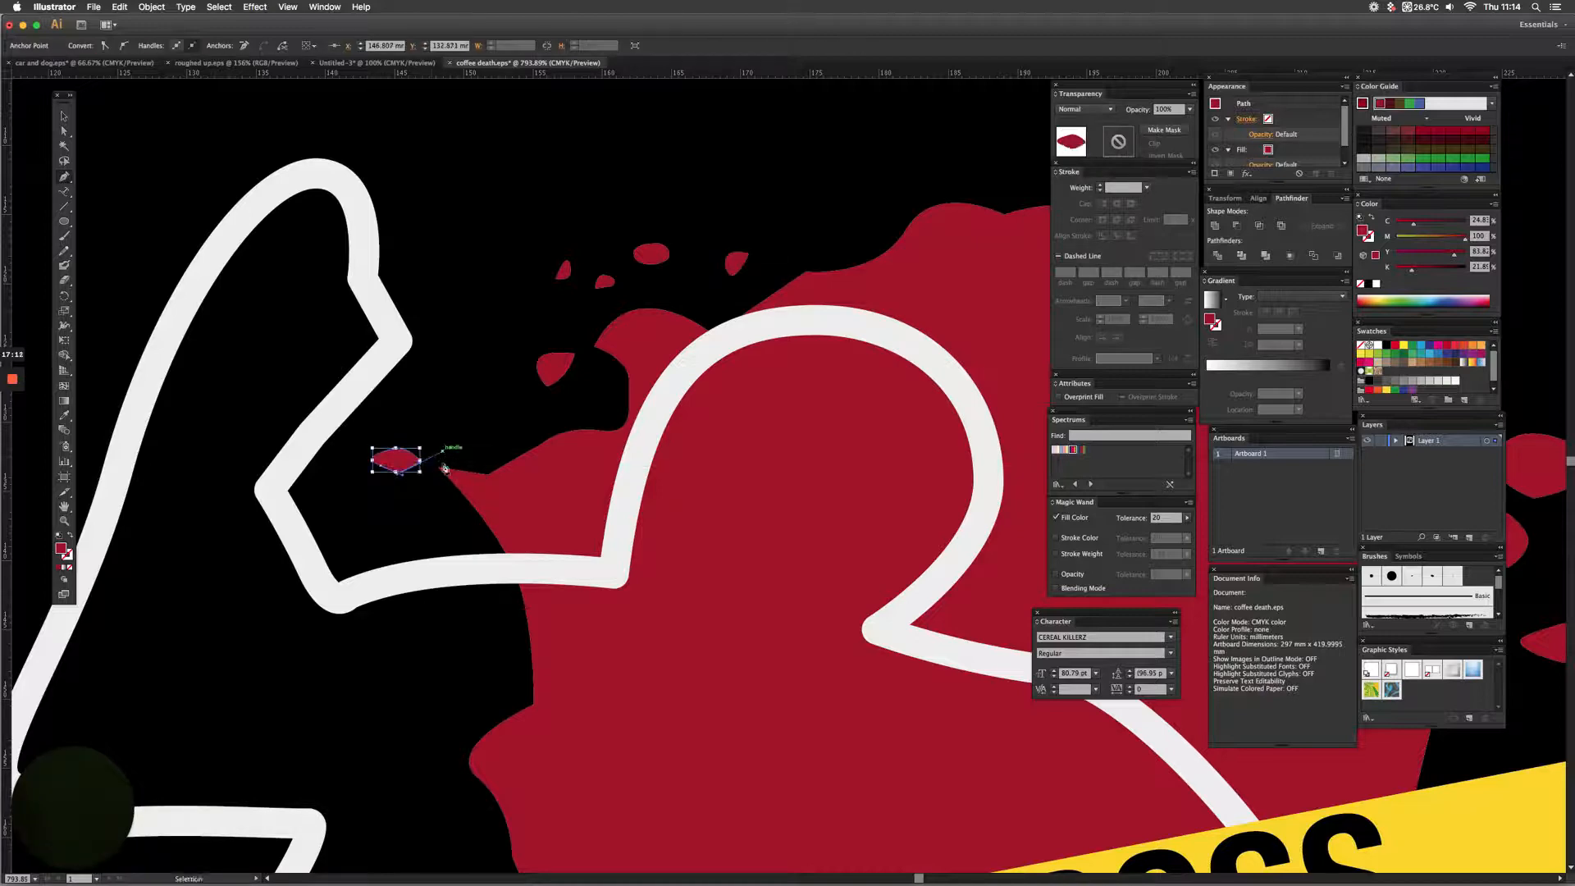
pyautogui.press('super+0')
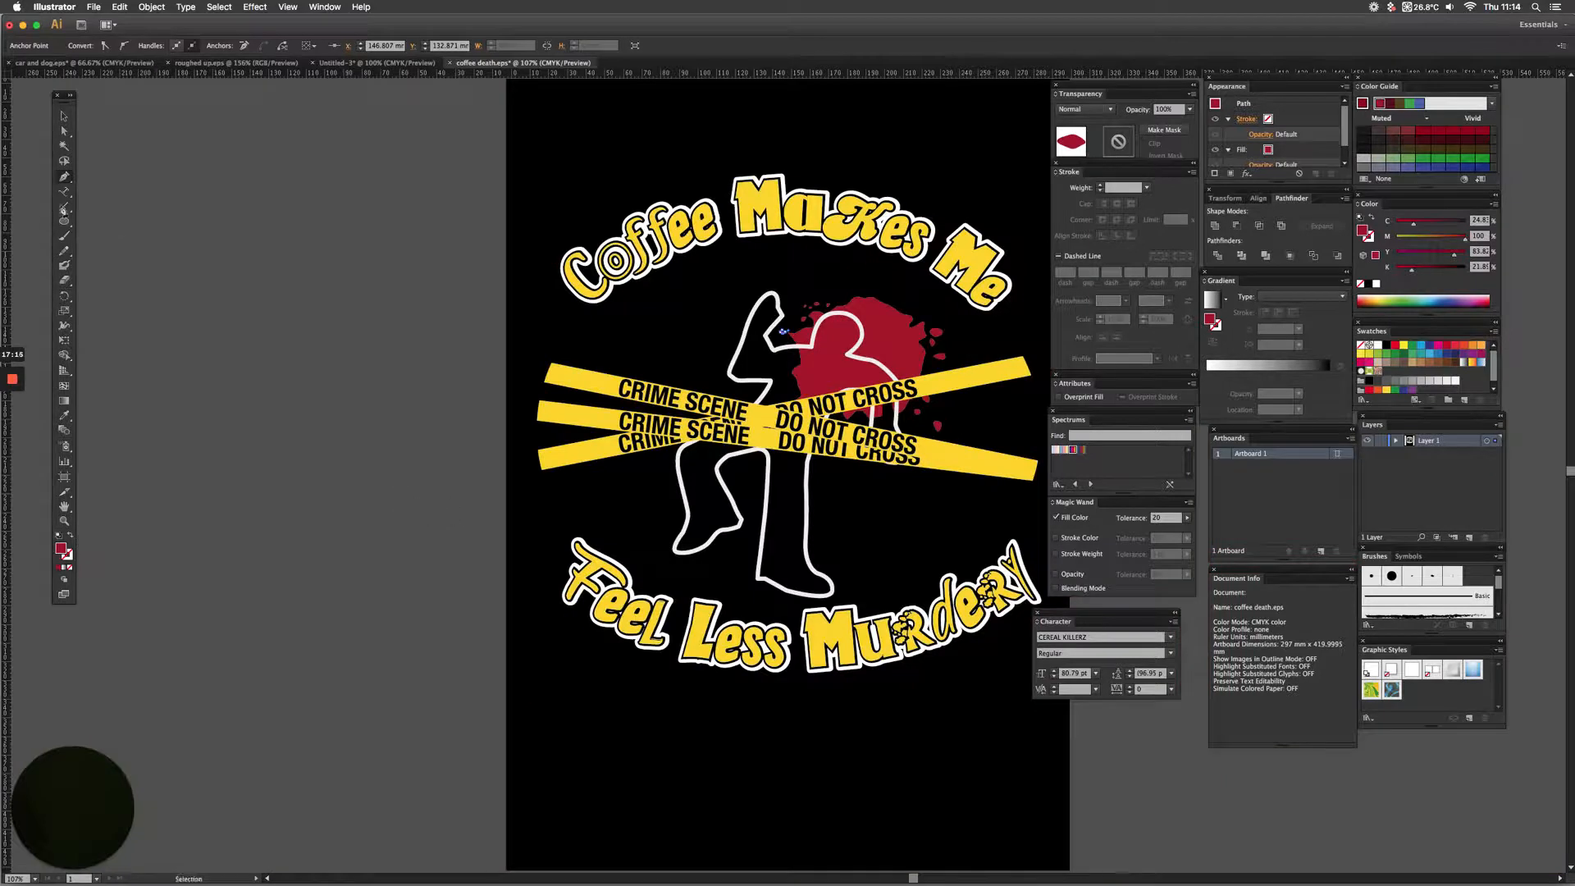
pyautogui.click(64, 116)
pyautogui.click(371, 243)
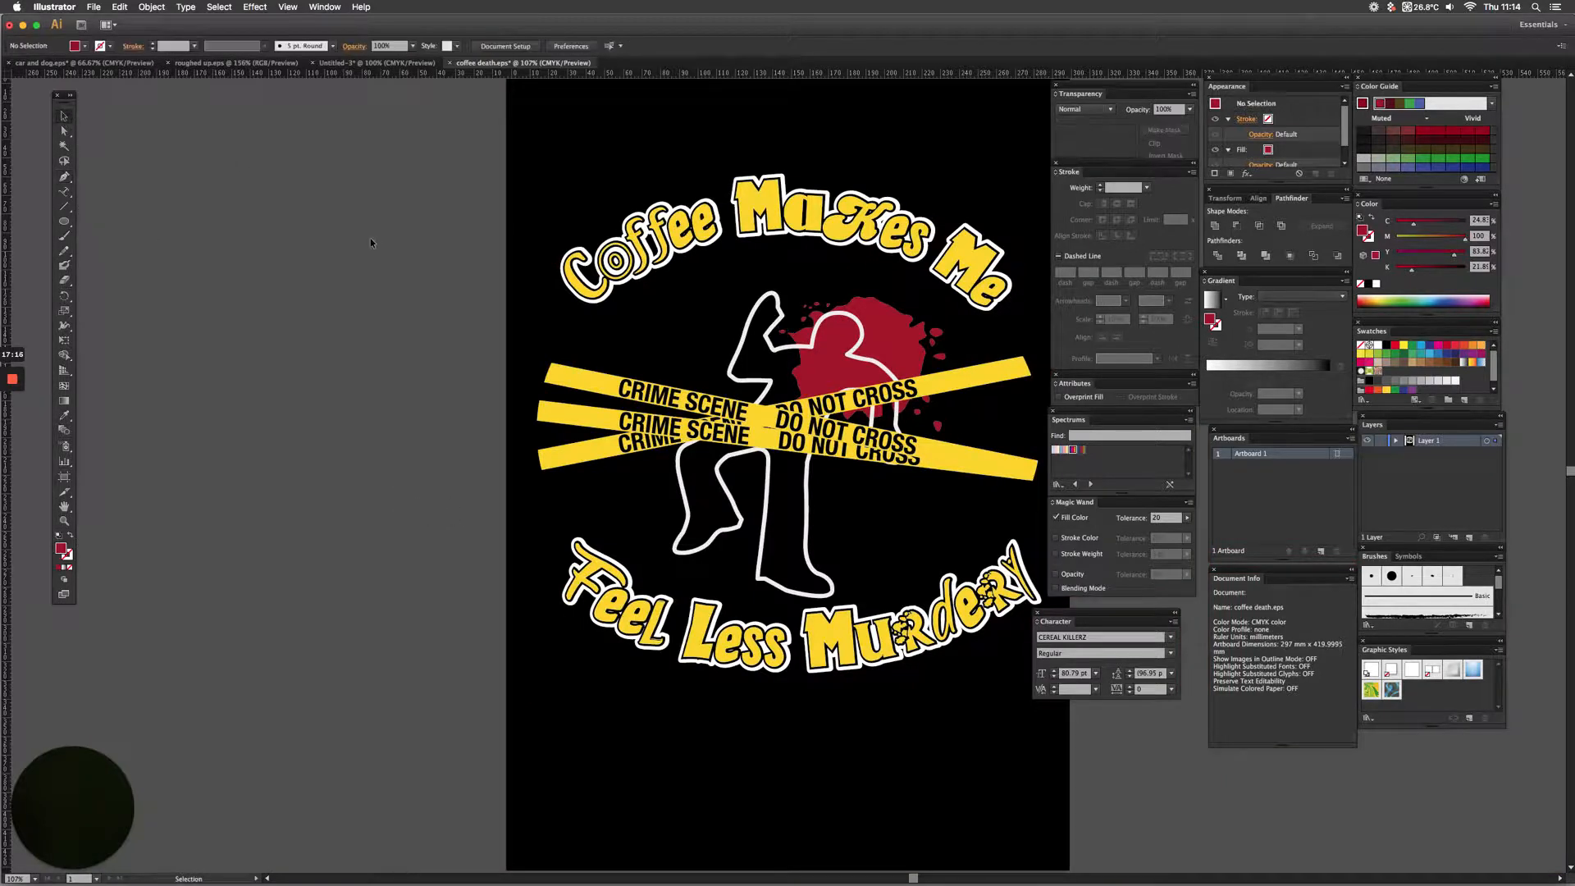
# - Try white on the yellow lettering group, settle on the red C15 M100 Y90 K10 fill, and deselect it
pyautogui.moveTo(315, 234); pyautogui.dragTo(268, 231)
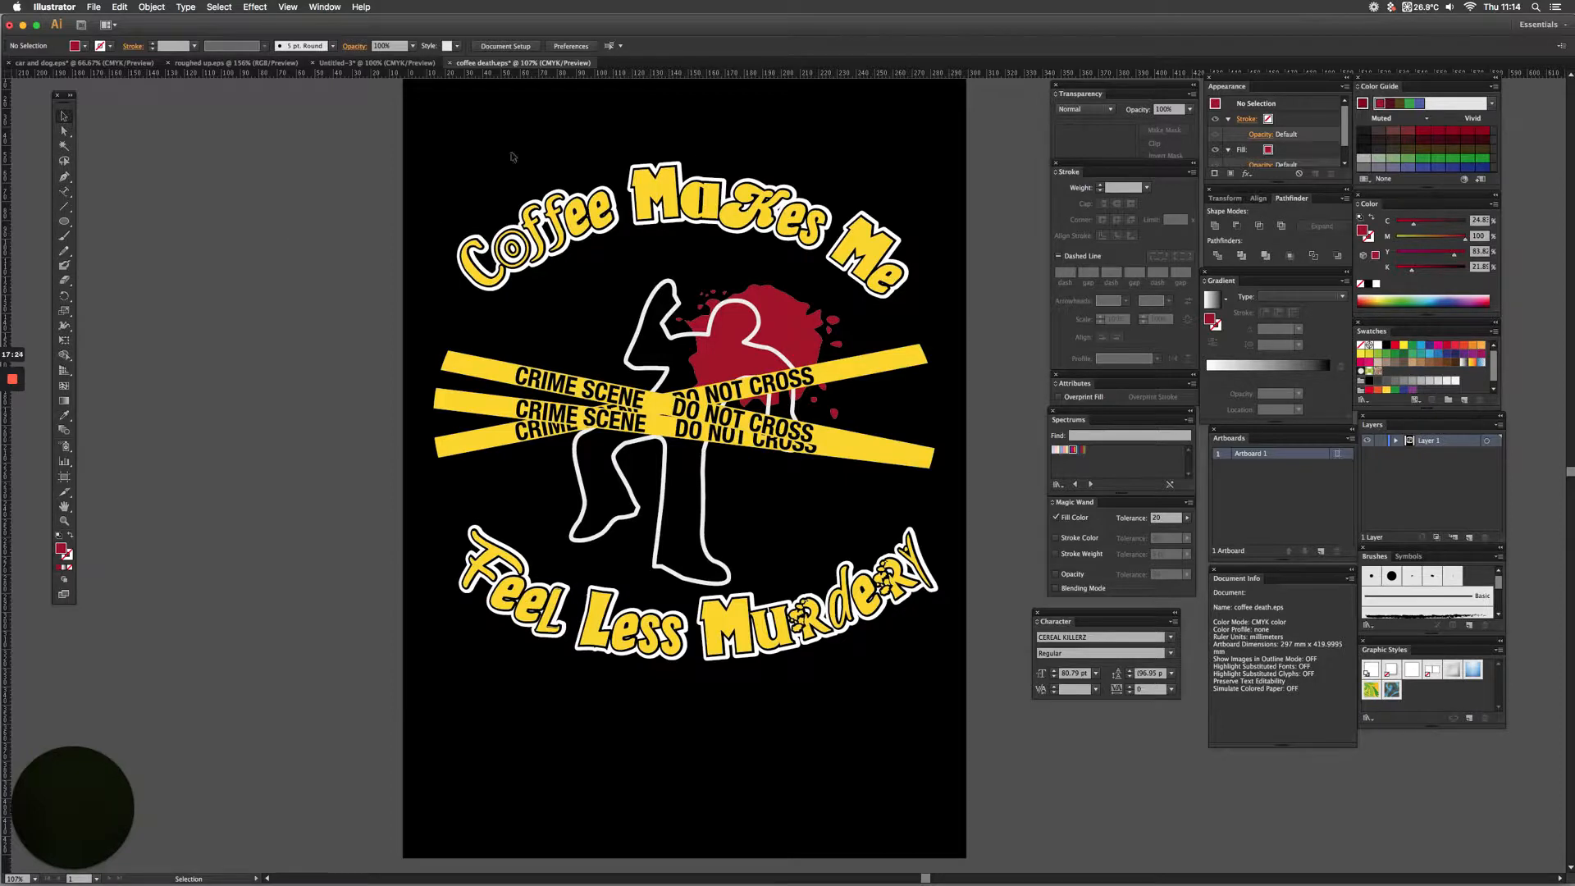
pyautogui.click(659, 193)
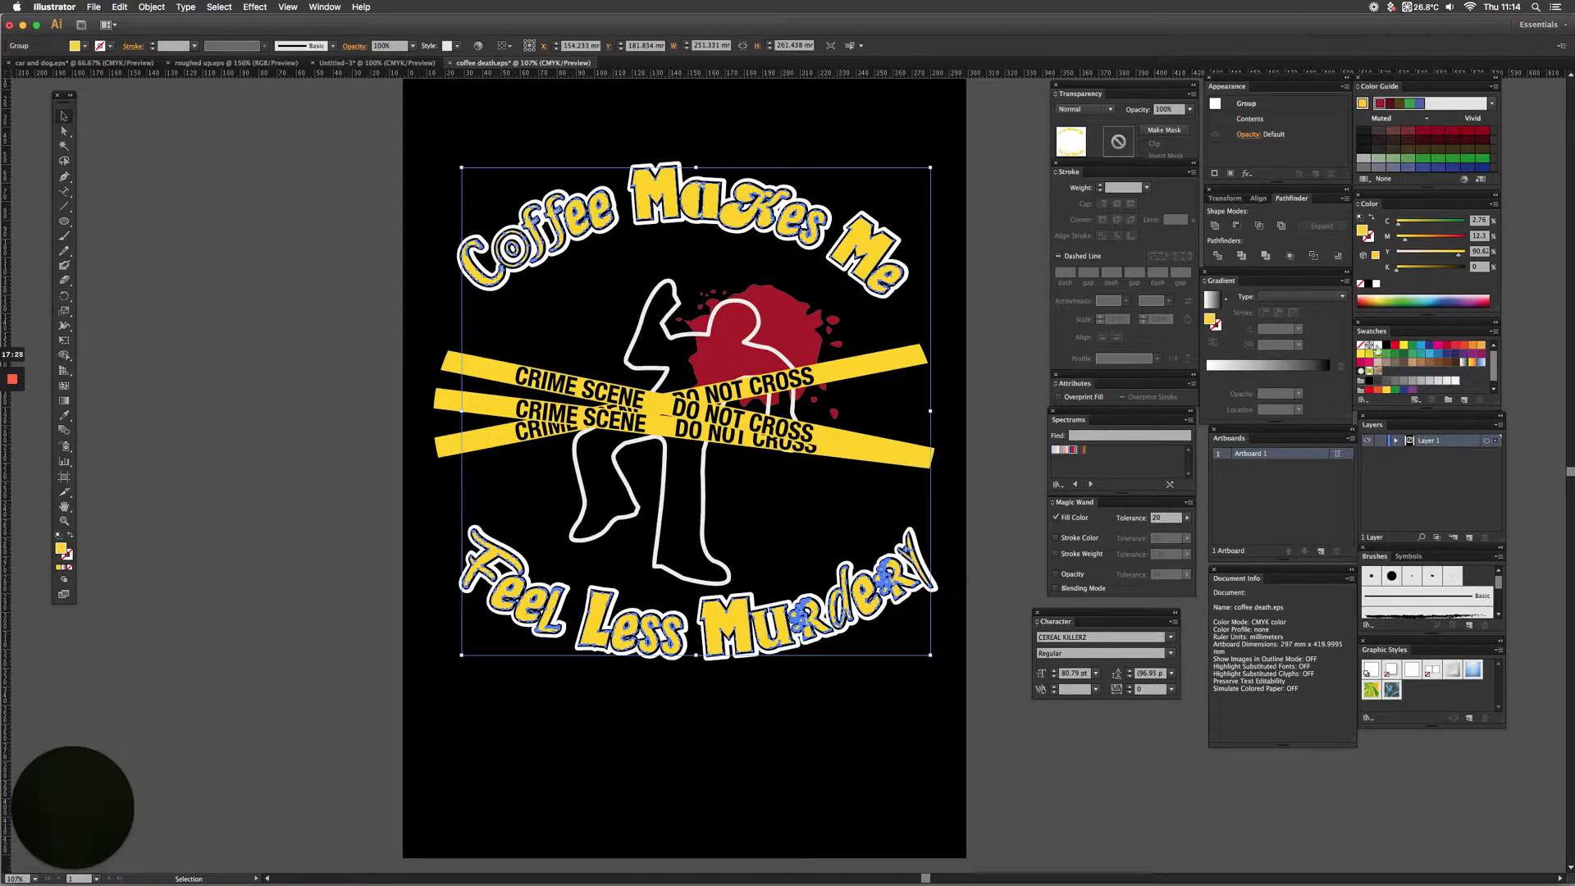
pyautogui.click(1377, 346)
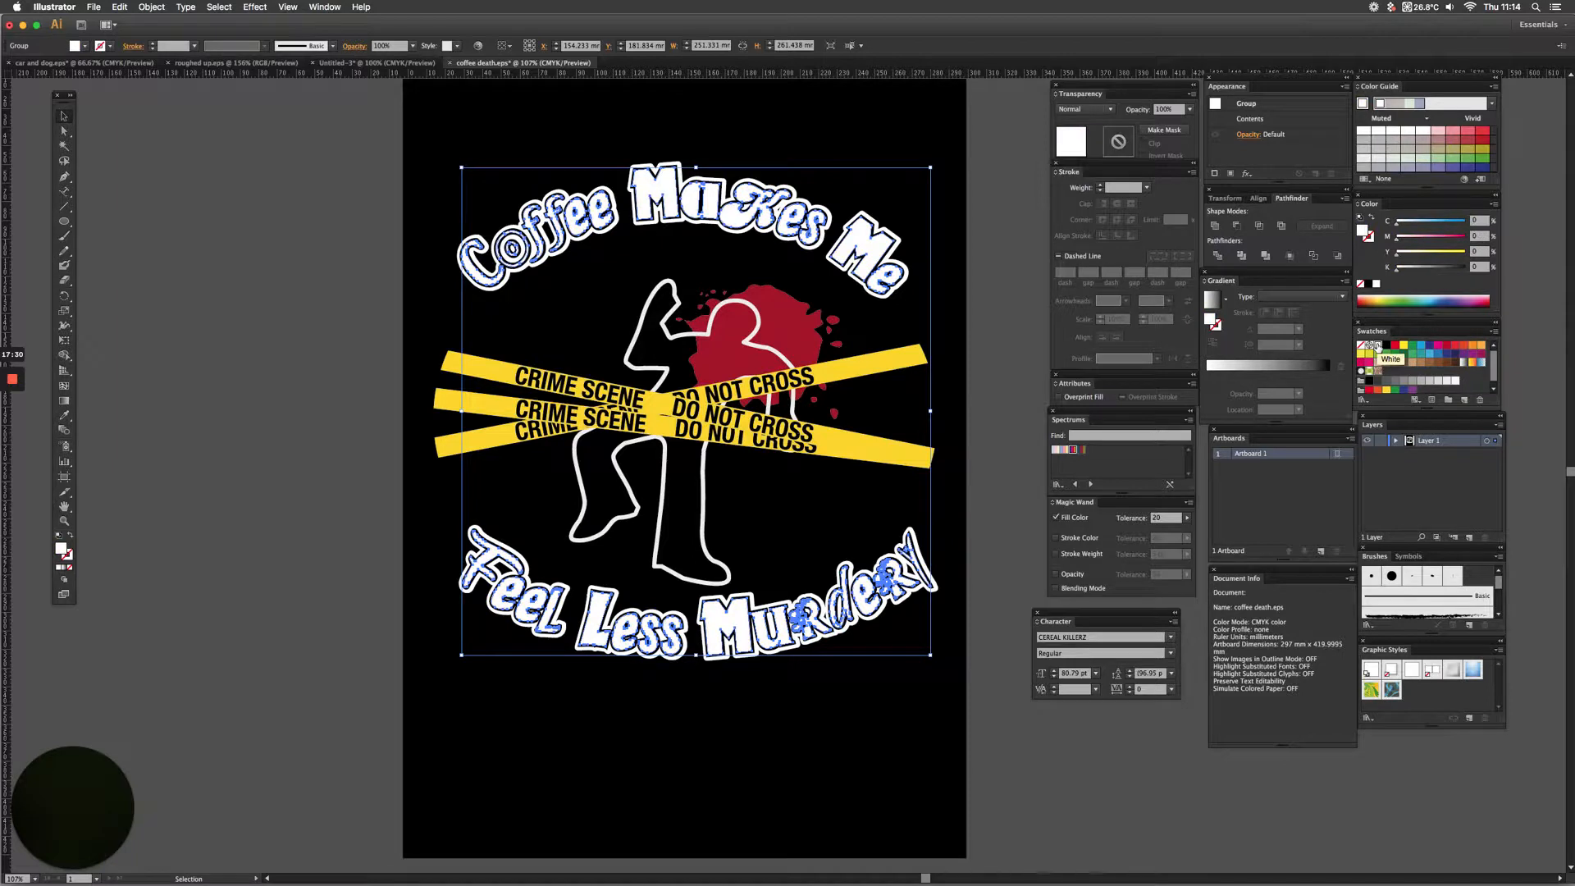
pyautogui.click(1448, 346)
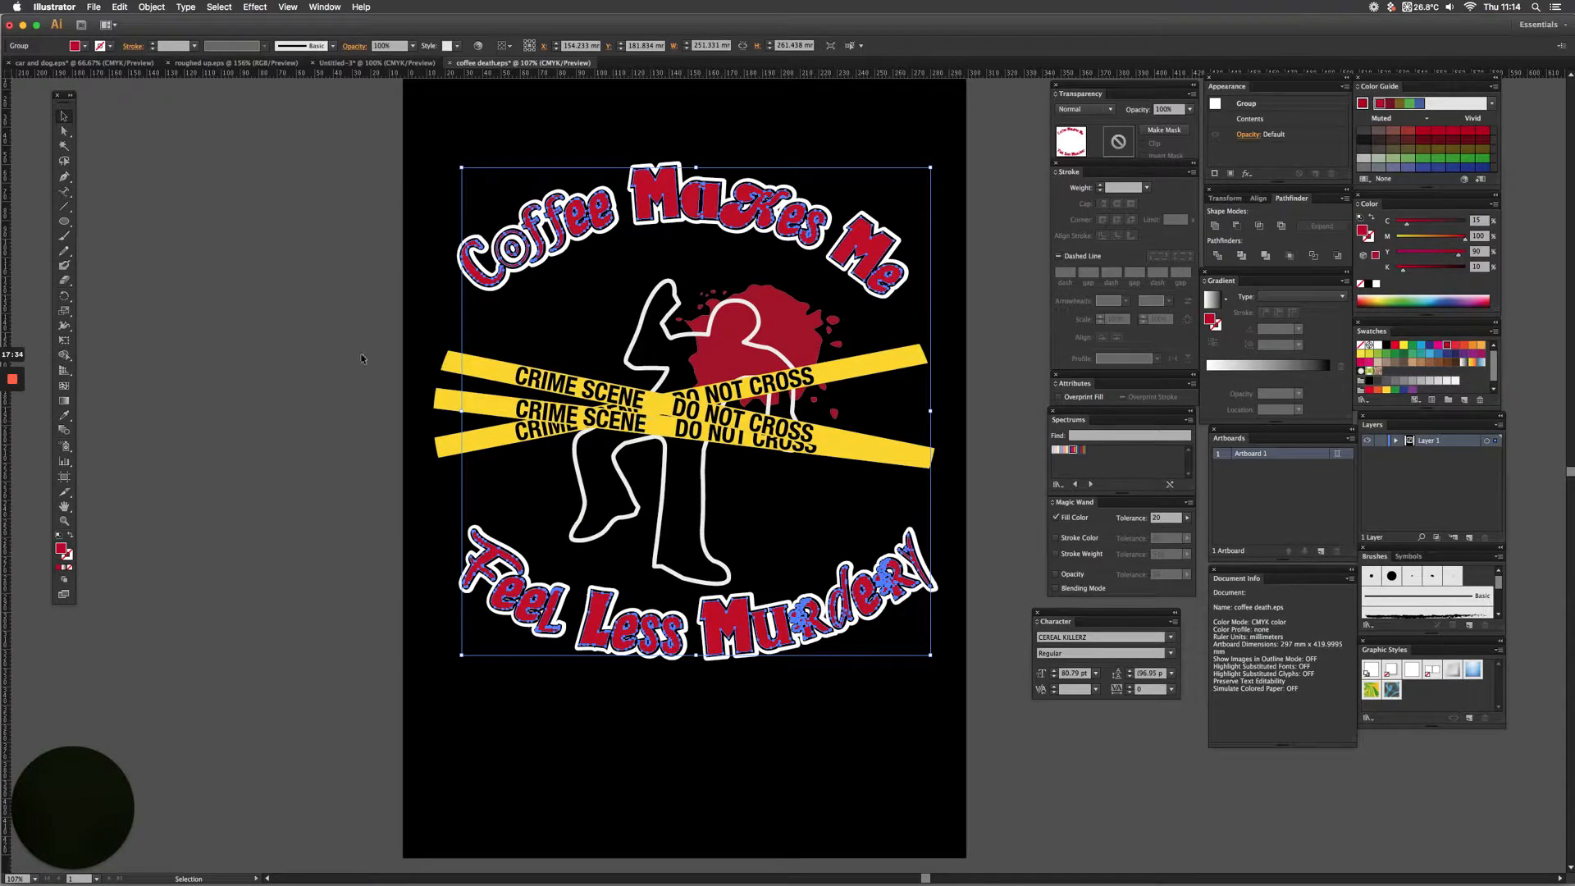
pyautogui.click(250, 307)
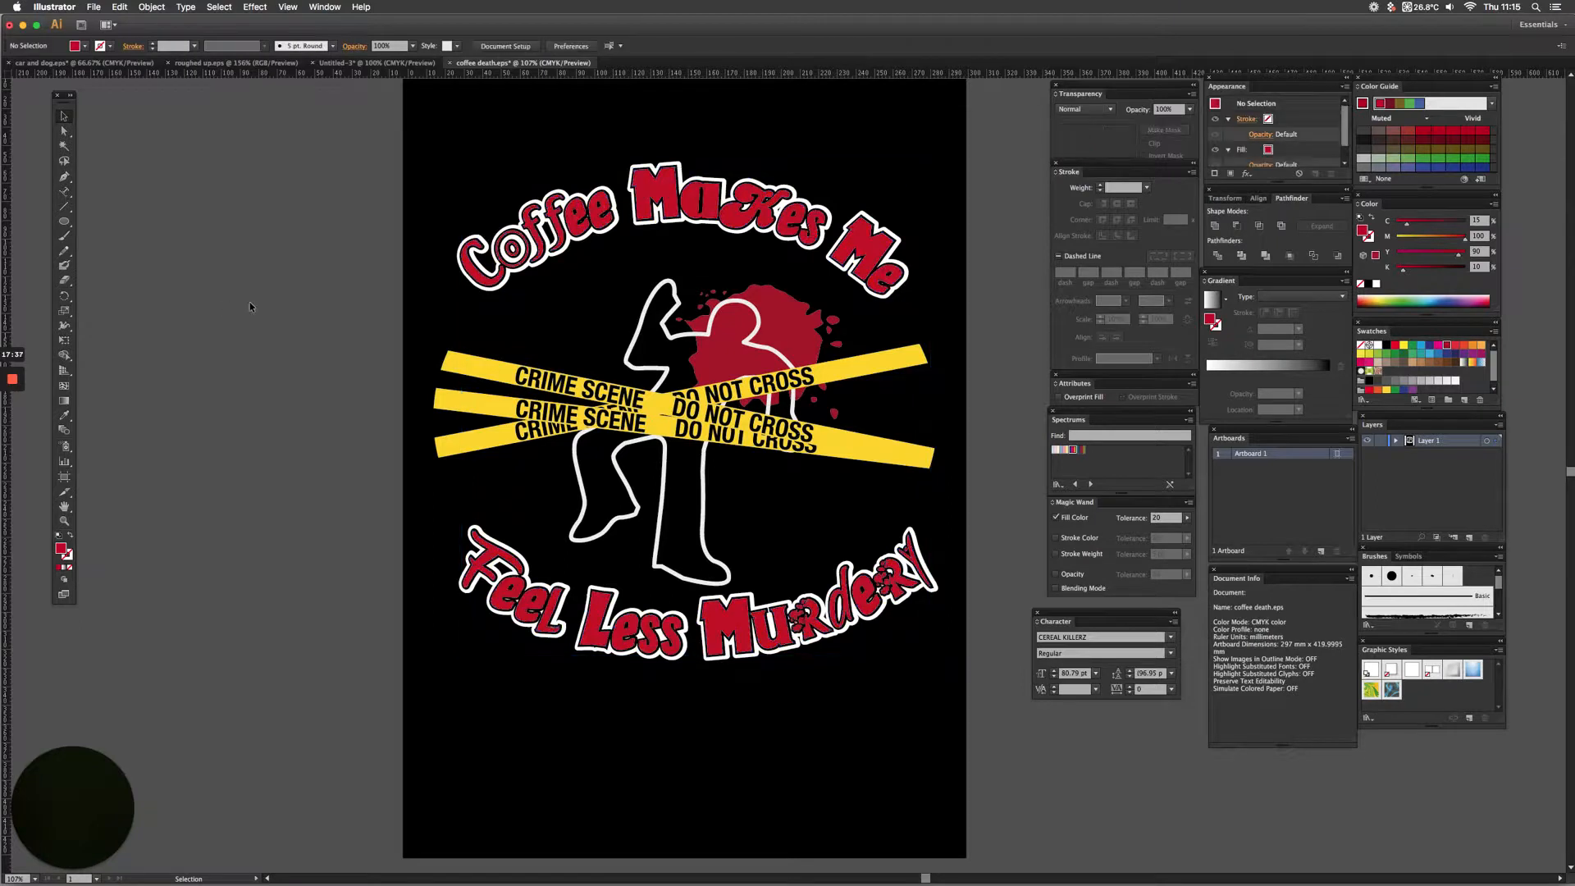